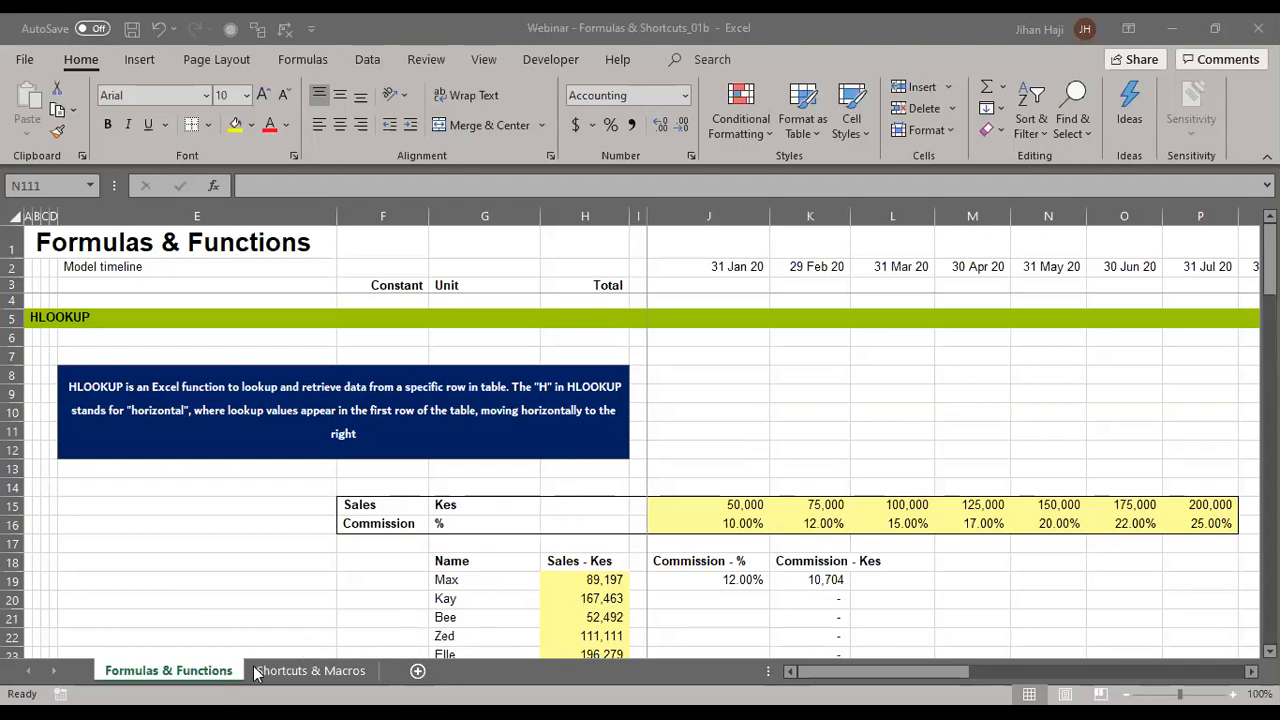
- Examine the sales thresholds in J15:P15 of the HLOOKUP example's lookup table
left_click(294, 673)
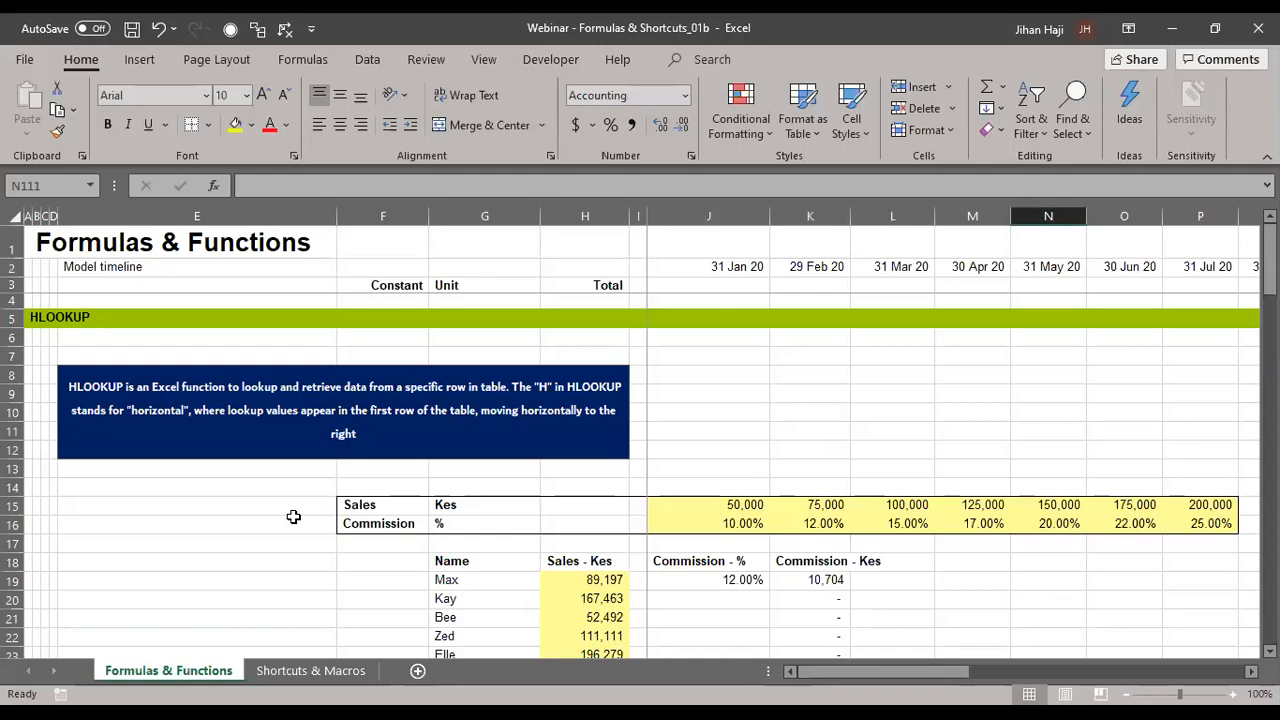
scroll(246, 552, "down", 1)
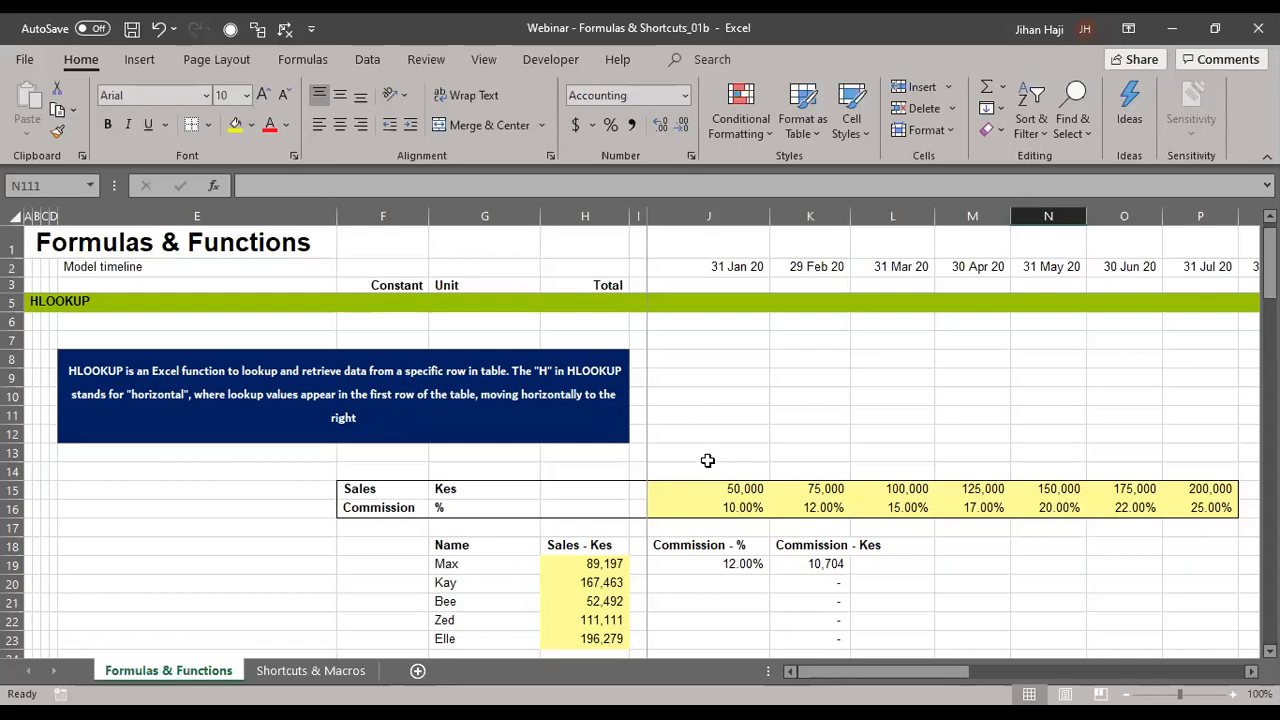
scroll(707, 460, "down", 2)
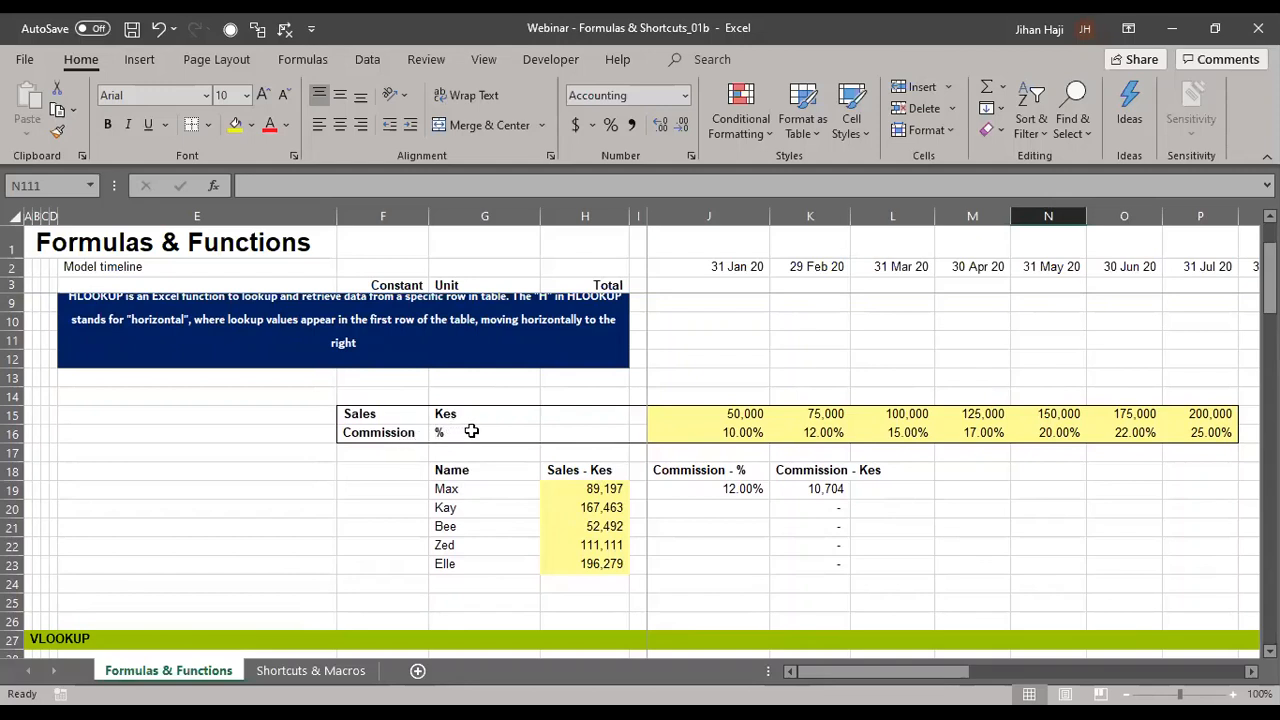
left_click(689, 413)
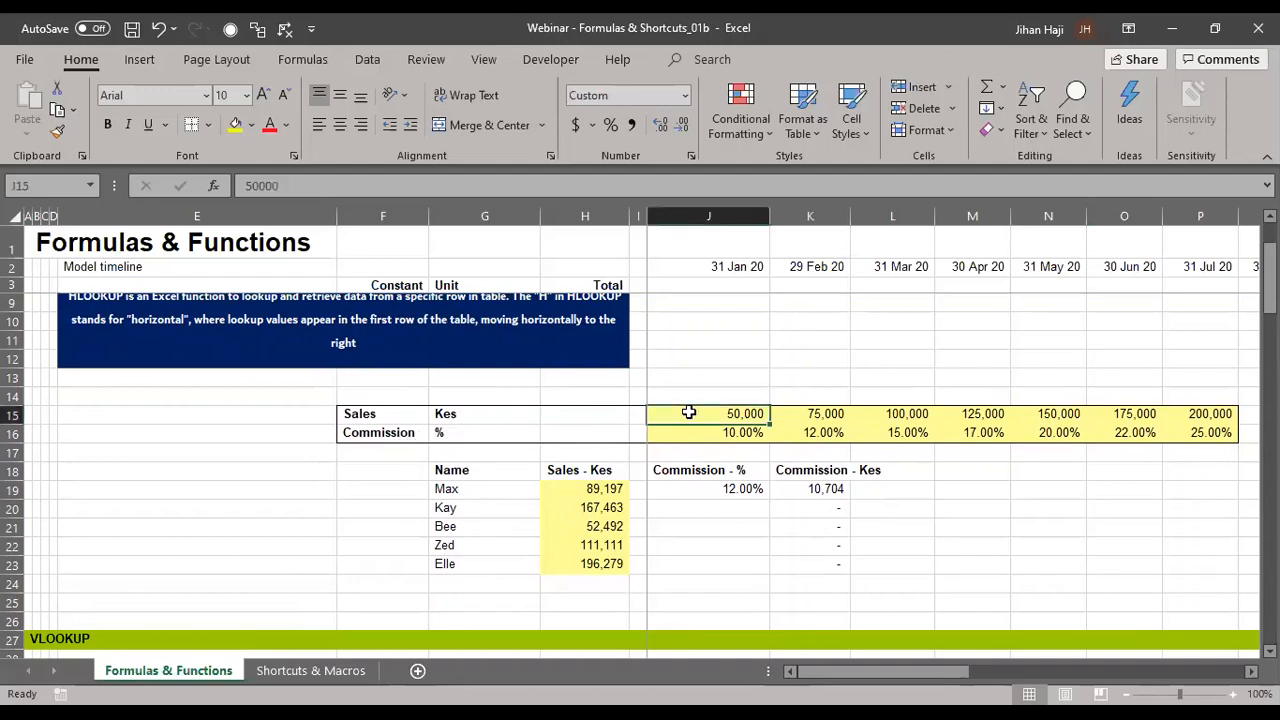
key("Right")
key("Right")
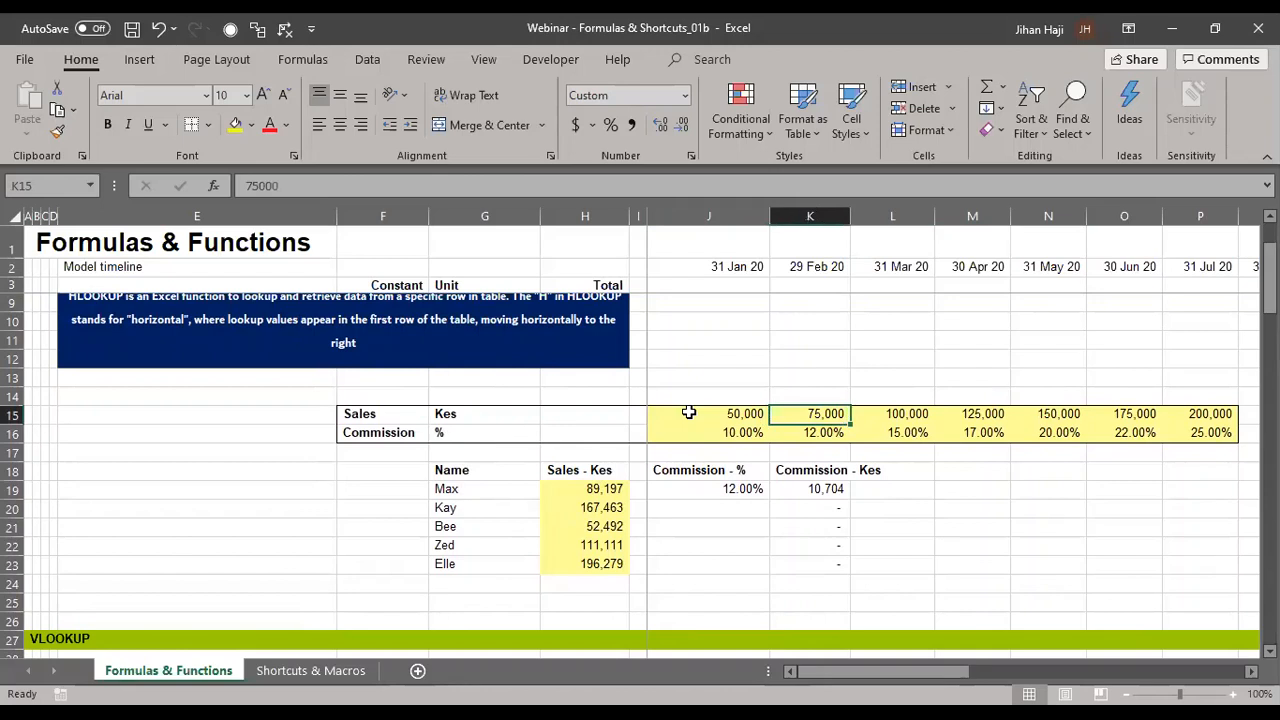
key("Right")
key("Right")
key("Right")
key("Right")
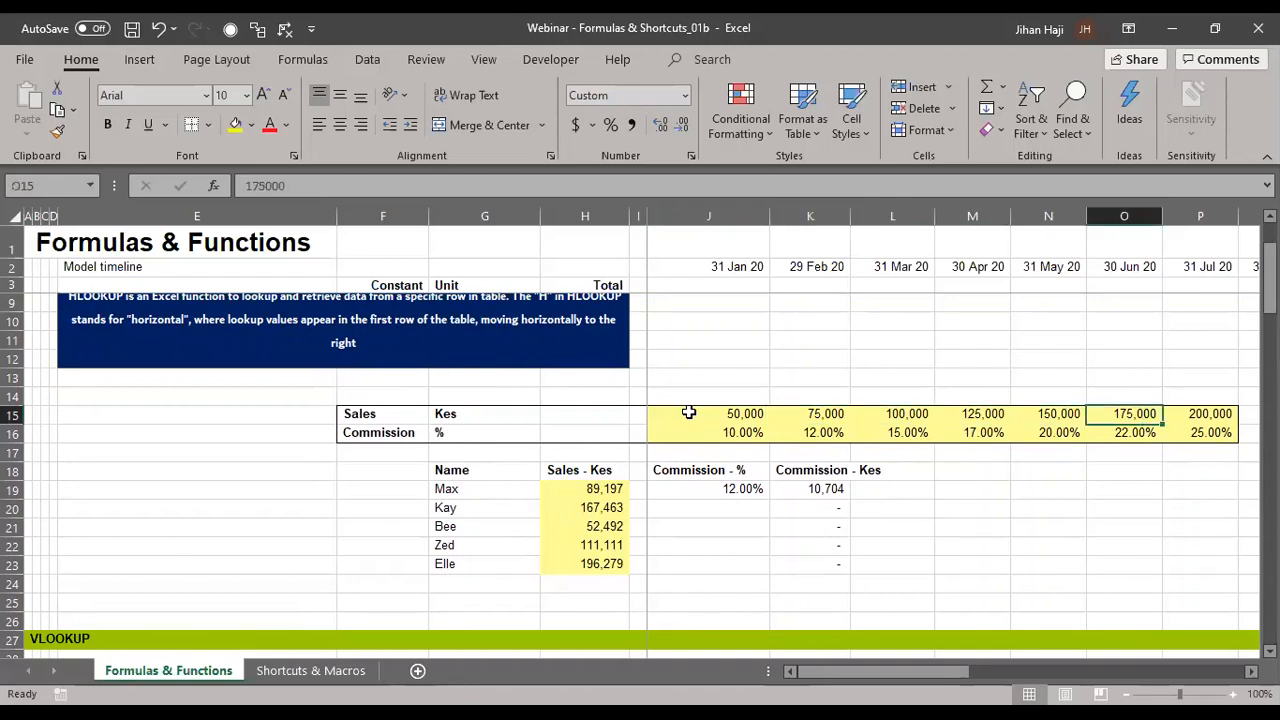
key("Left")
key("Left")
key("Left")
key("Left")
key("Left")
key("Left")
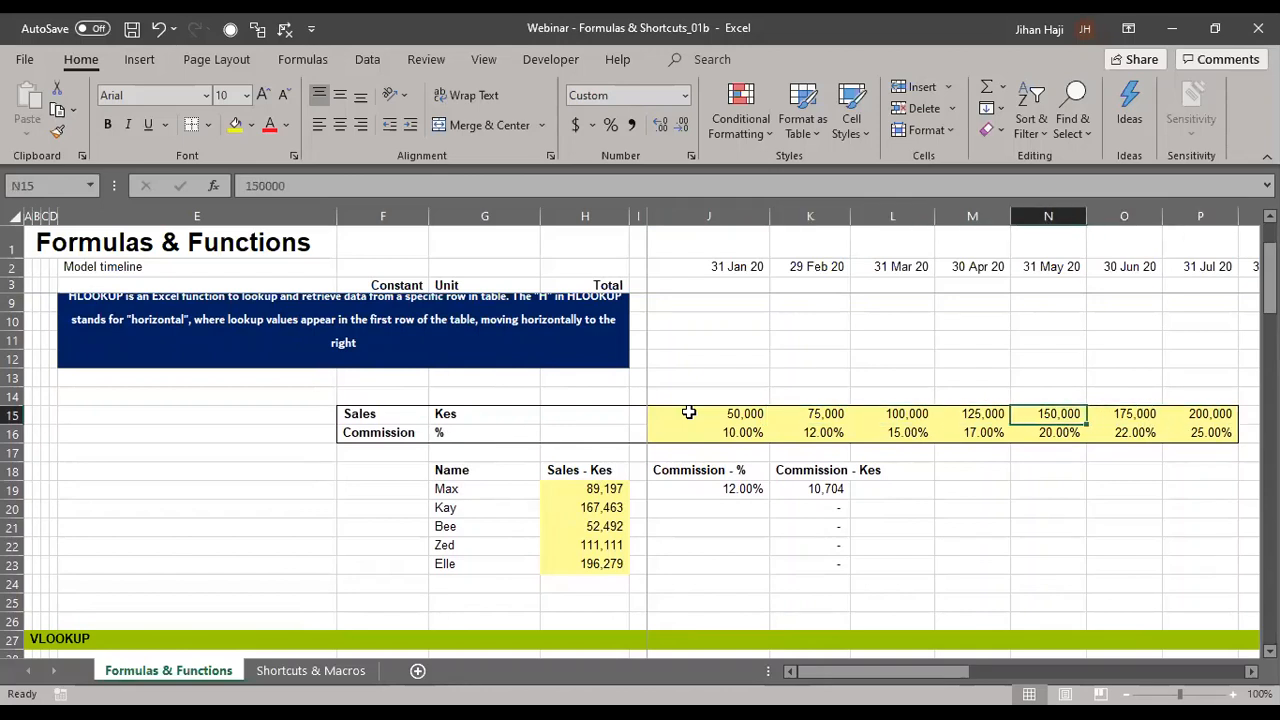
- Review the commission percentages in J16:P16 beneath the sales thresholds
key("Down")
key("Right")
key("Right")
key("Right")
key("Right")
key("Right")
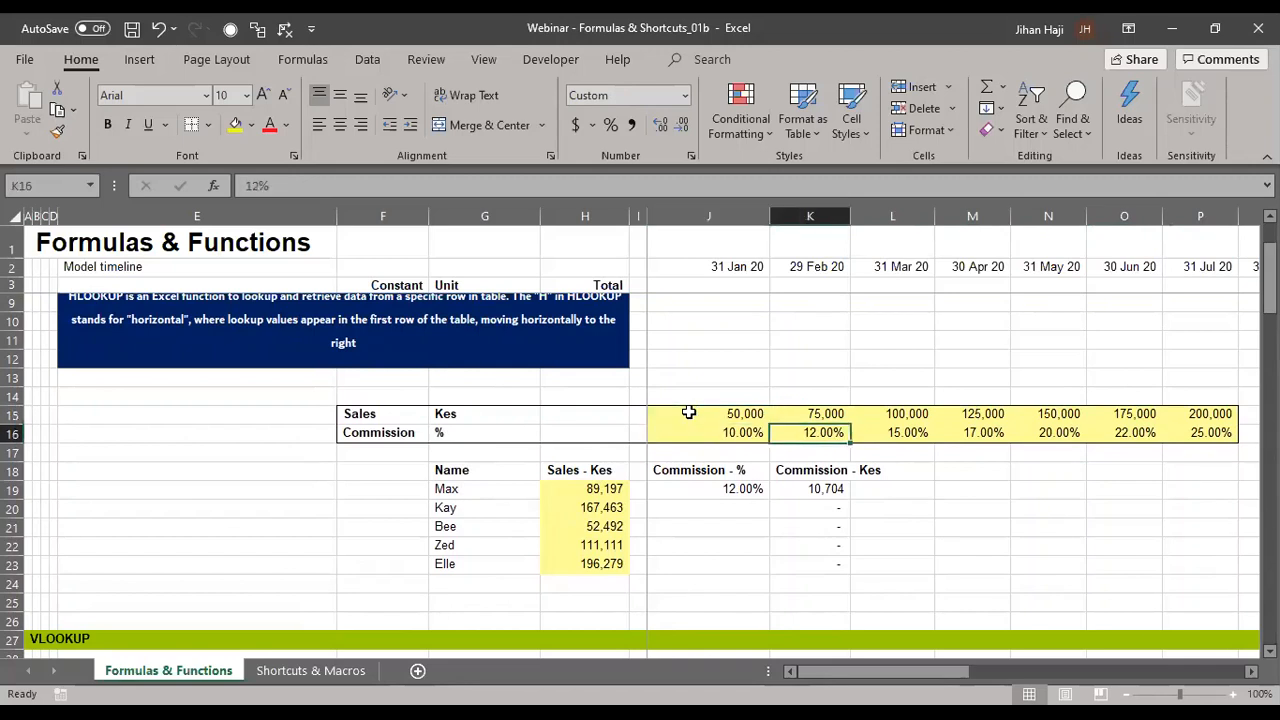
key("Right")
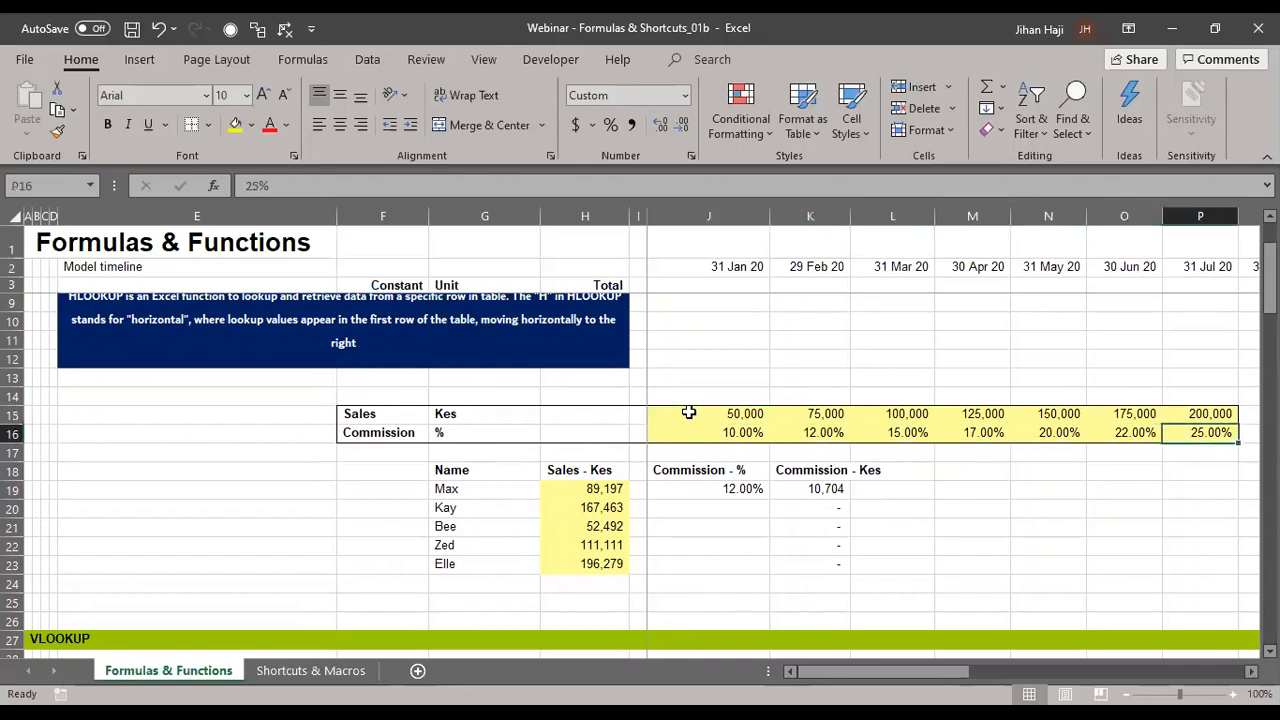
key("Left")
key("Left")
key("Left")
key("Left")
key("Left")
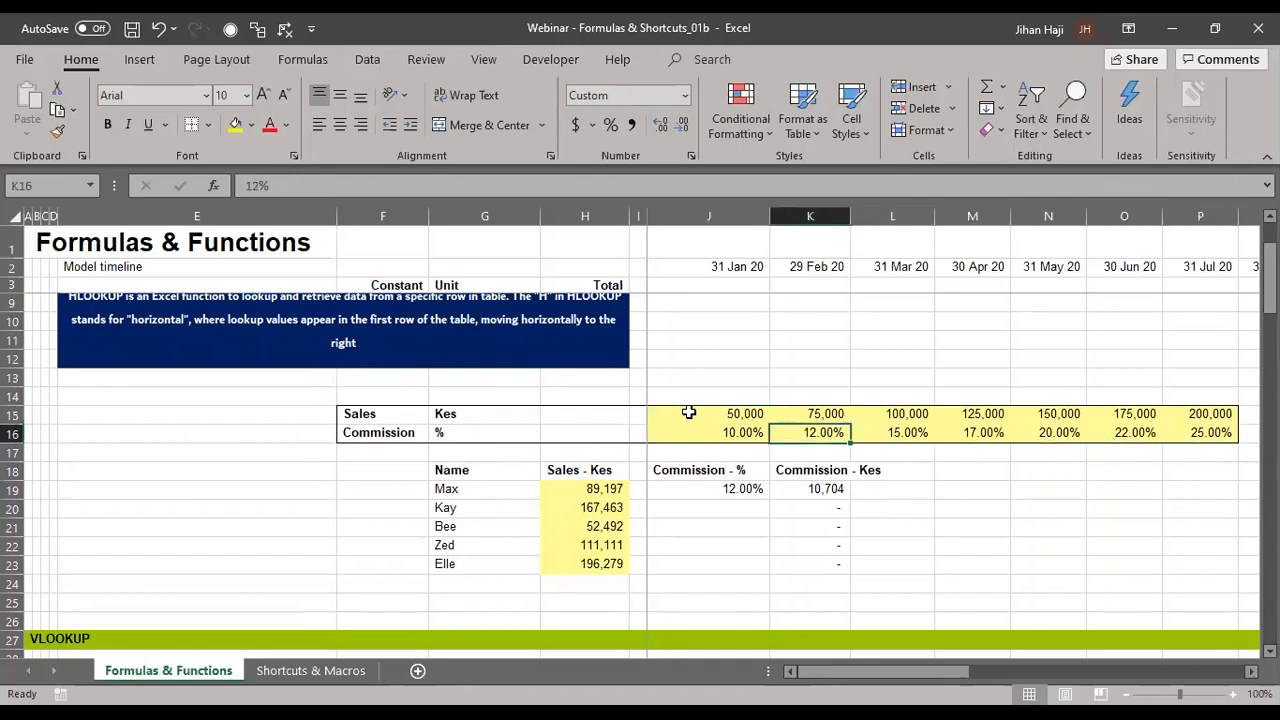
key("Left")
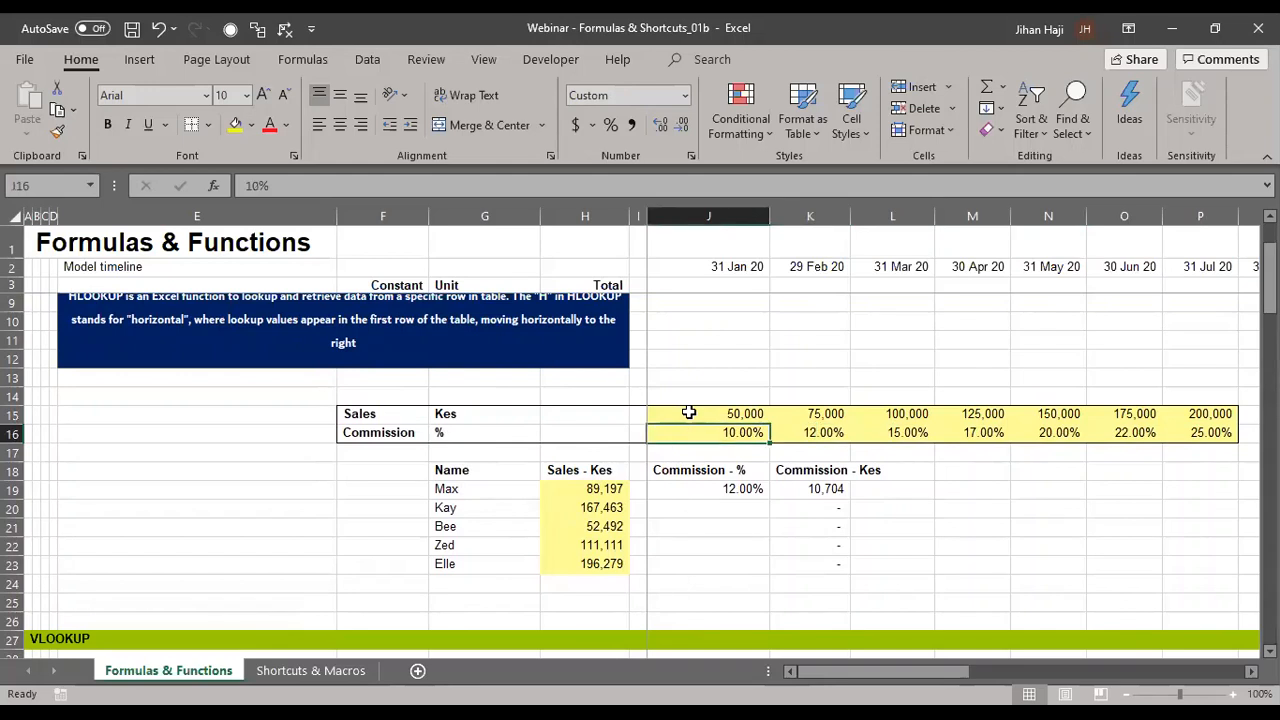
- Compare the first salesperson's sales in H19 and commission rate in J19 with the lookup brackets in columns K and L
left_click(459, 488)
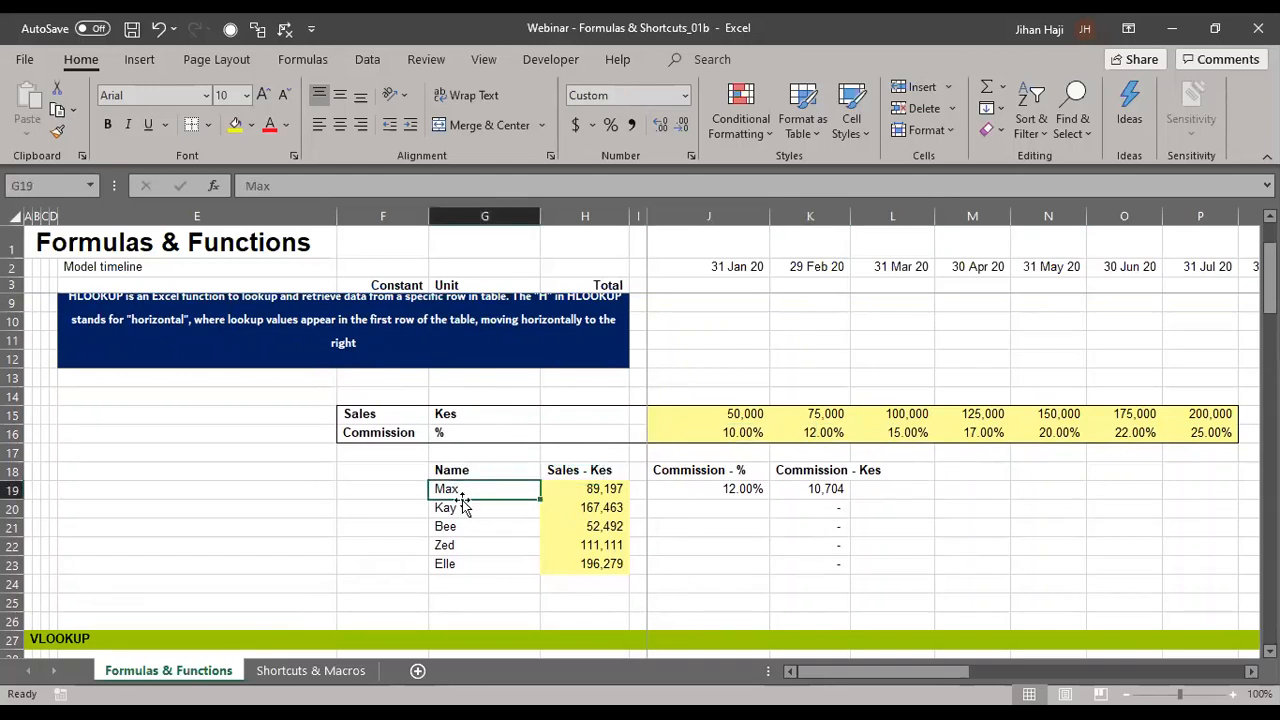
left_click(610, 489)
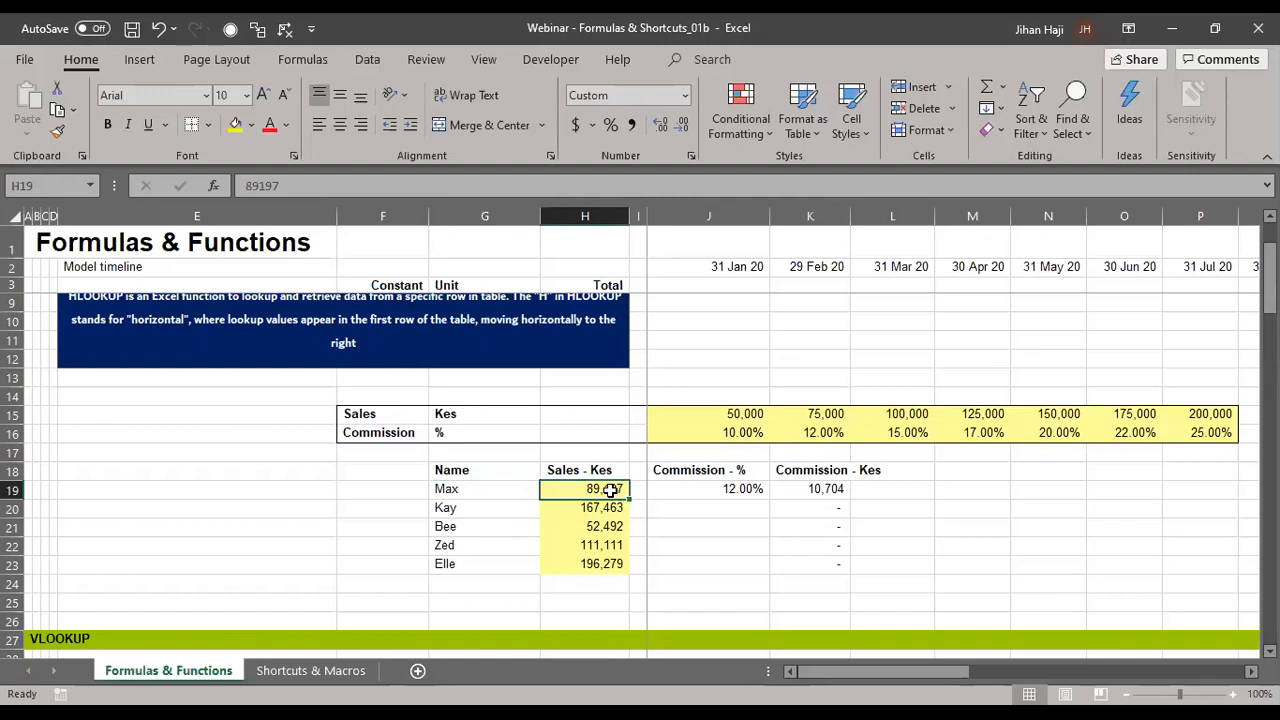
left_click(689, 489)
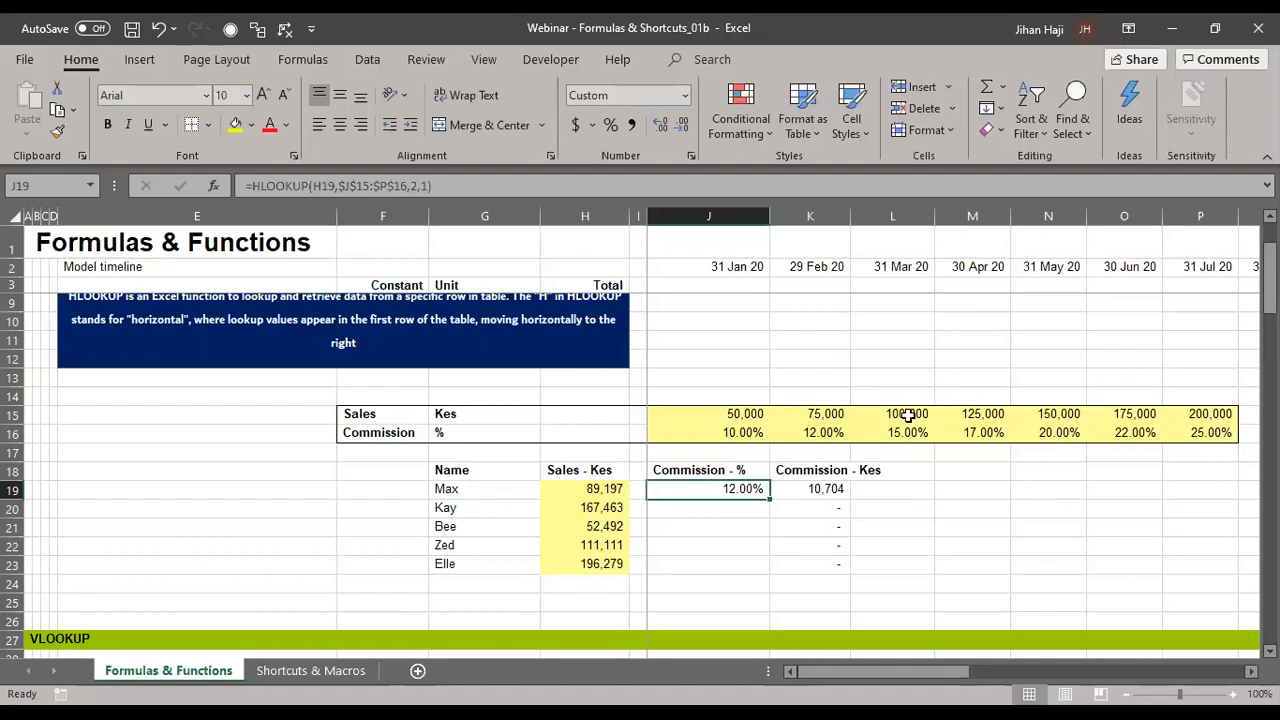
left_click(813, 432)
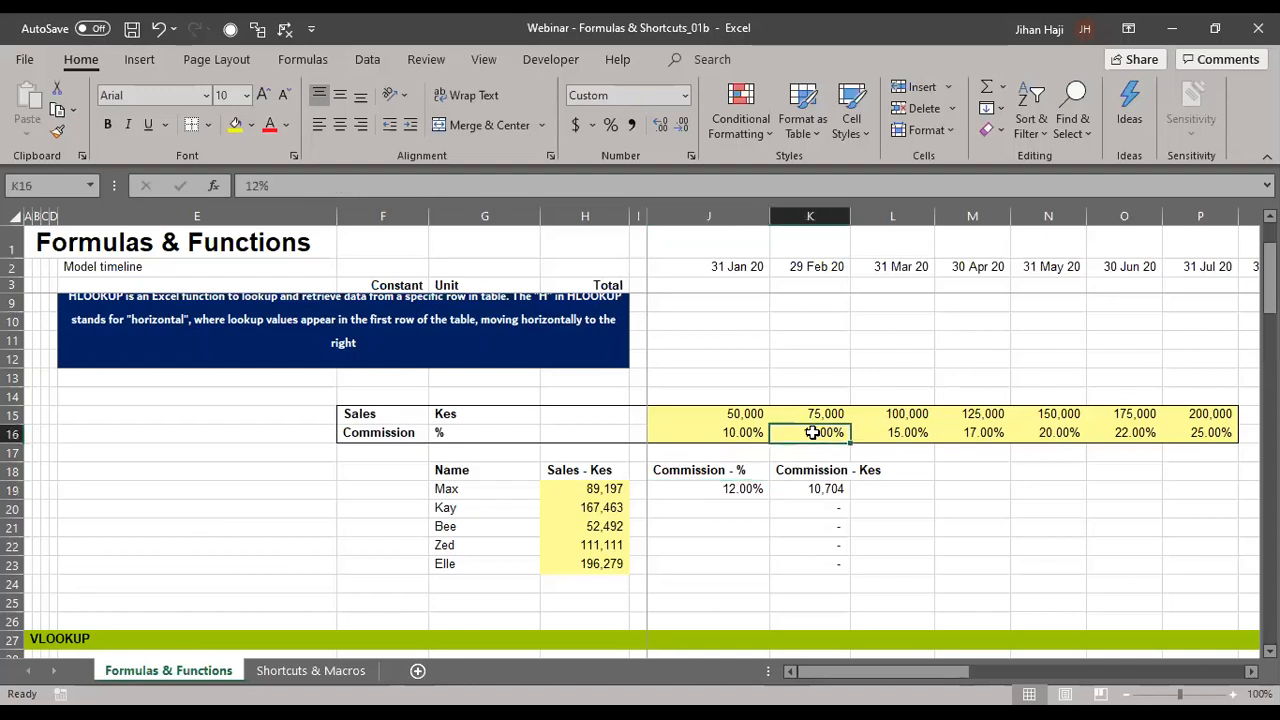
key("Up")
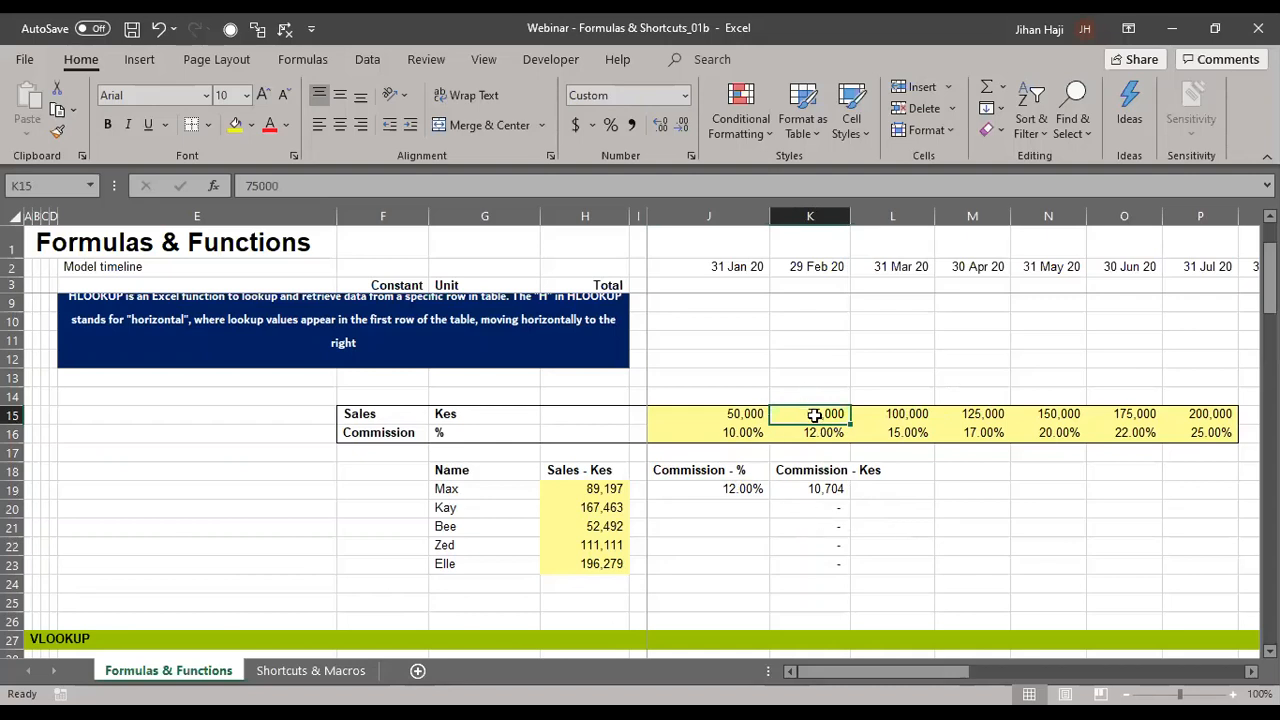
left_click(895, 410)
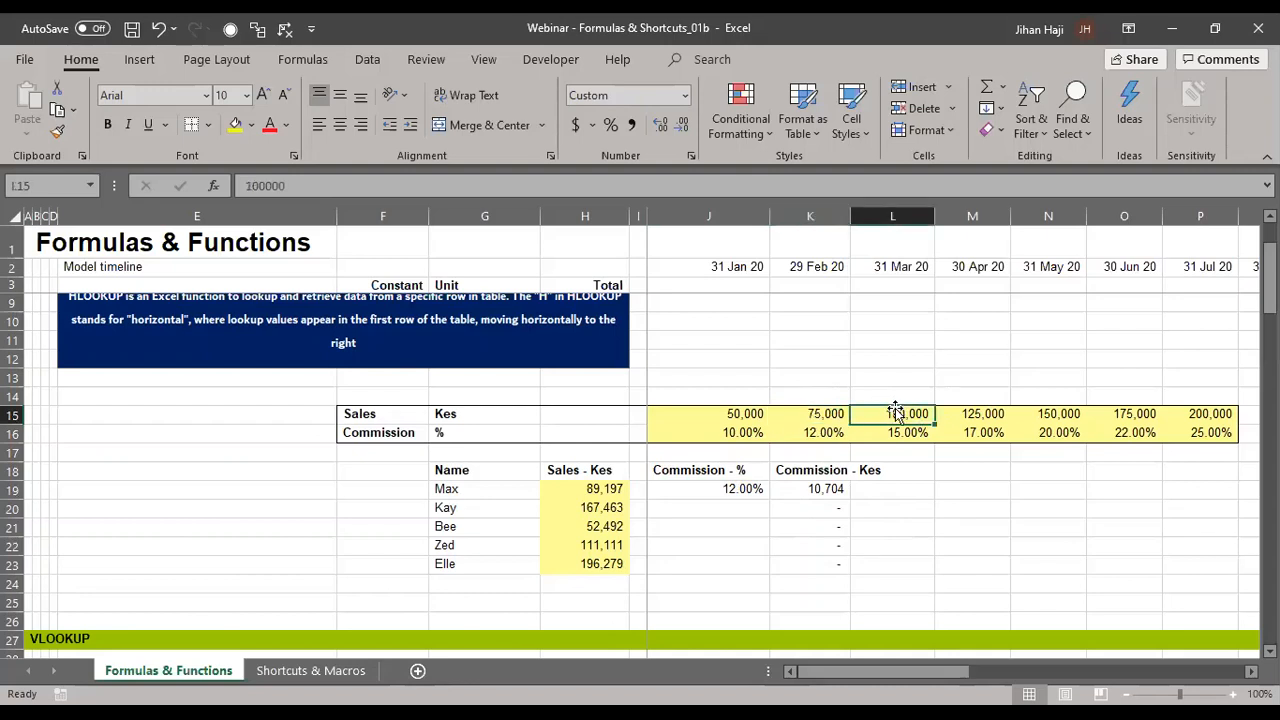
left_click(833, 432)
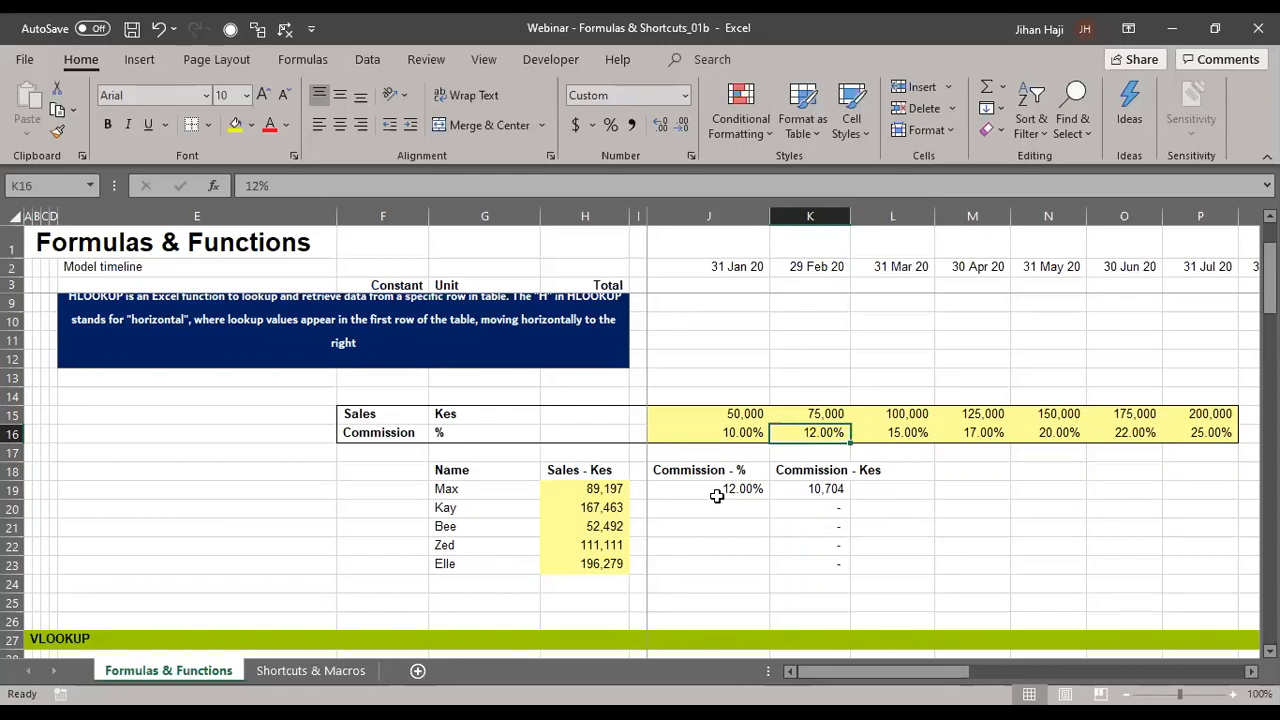
- Inspect the HLOOKUP formula in J19 argument by argument: lookup value, table array, row index number and range lookup
key("Down")
key("Down")
key("Down")
key("Left")
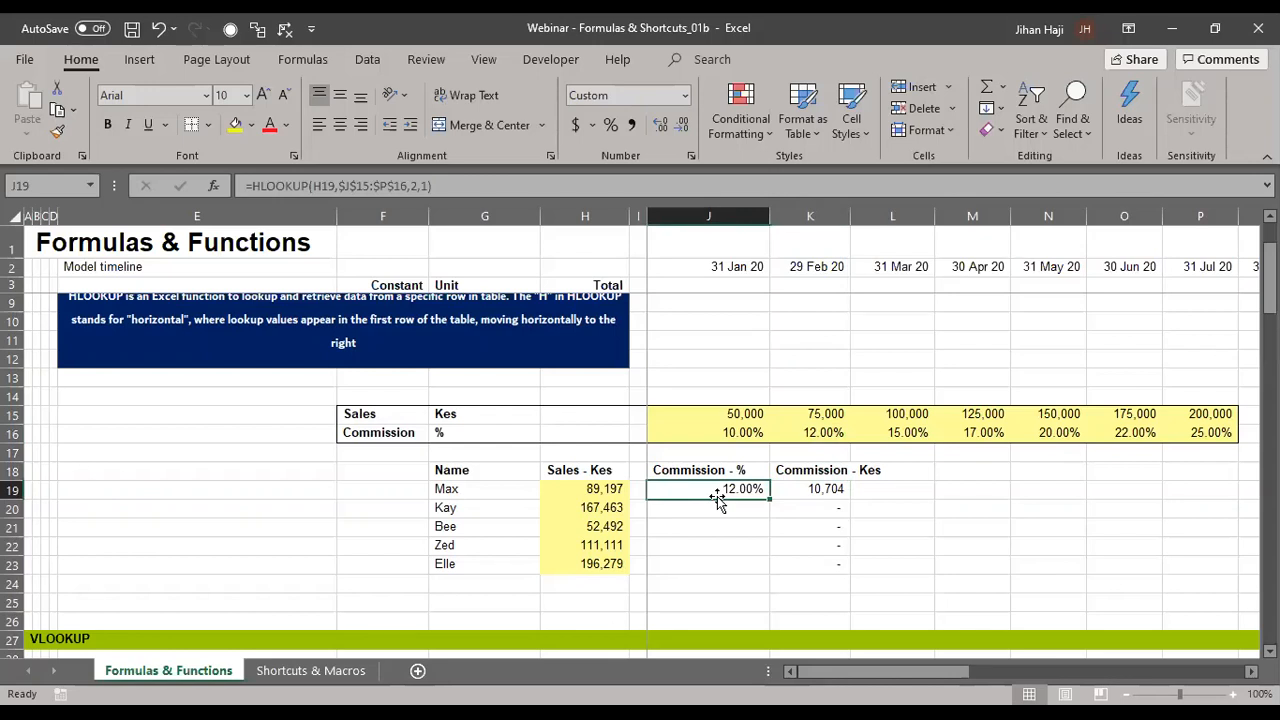
key("F2")
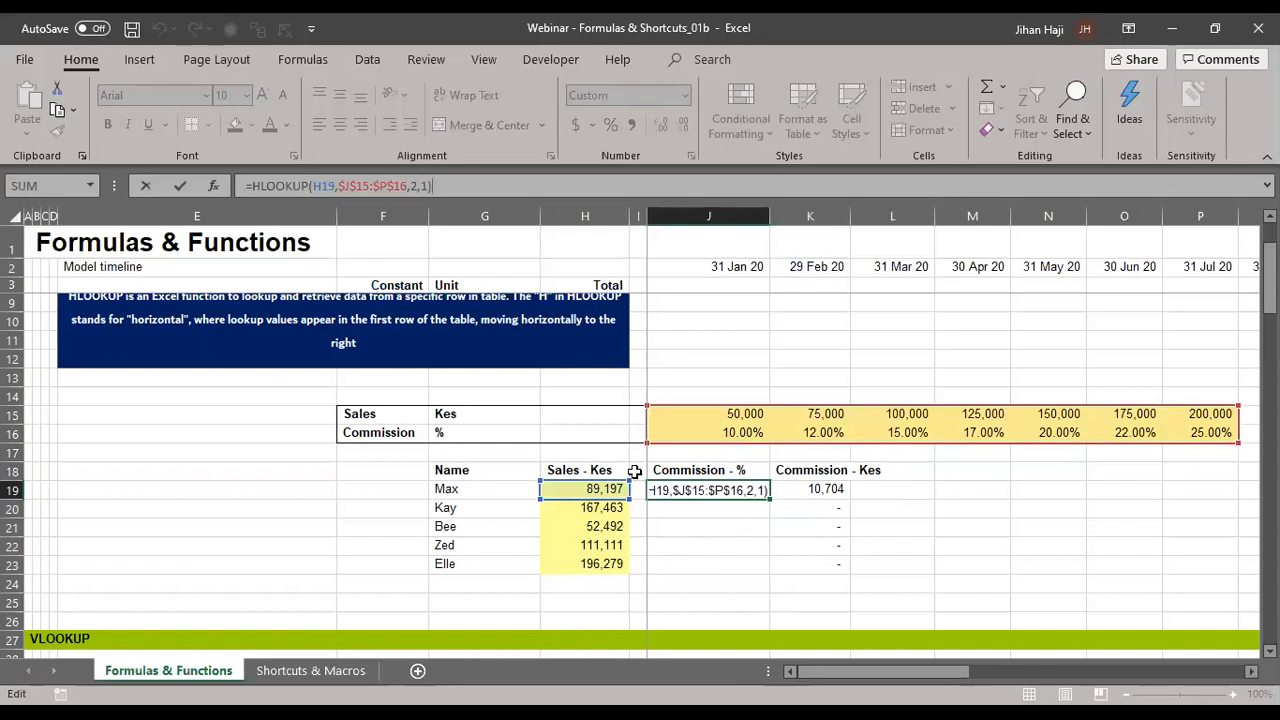
left_click(327, 187)
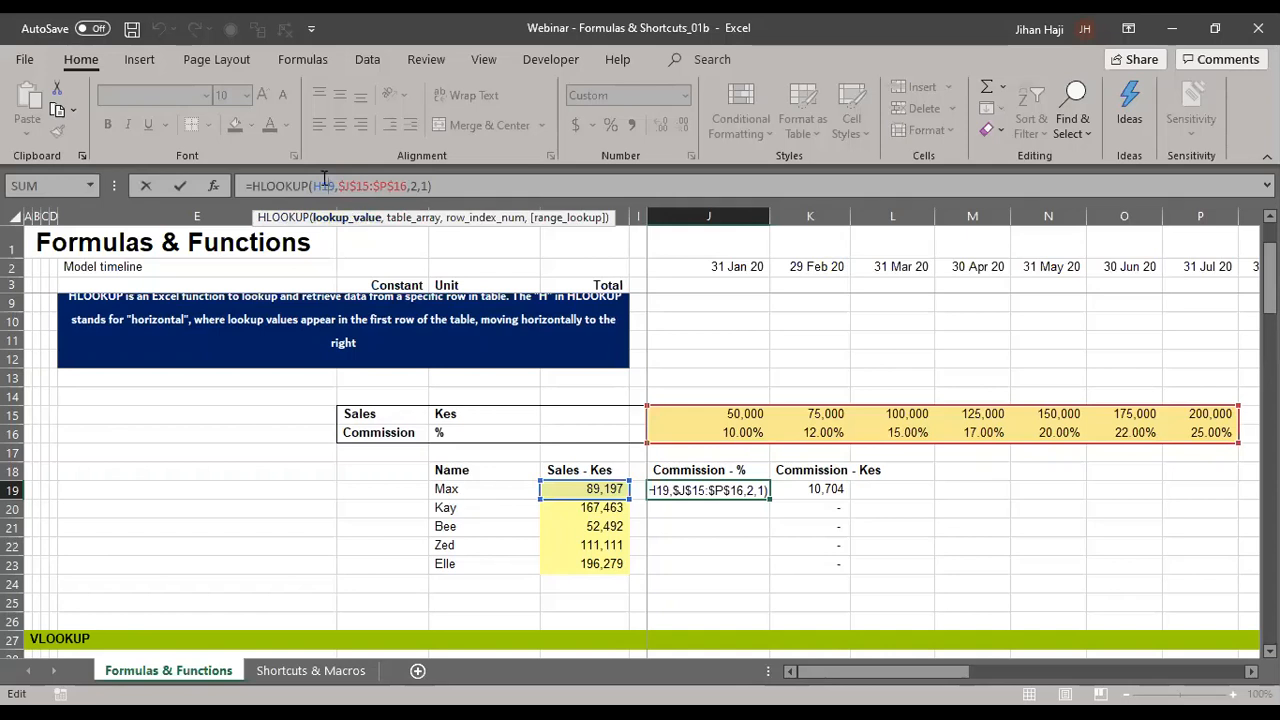
left_click(366, 221)
left_click(373, 185)
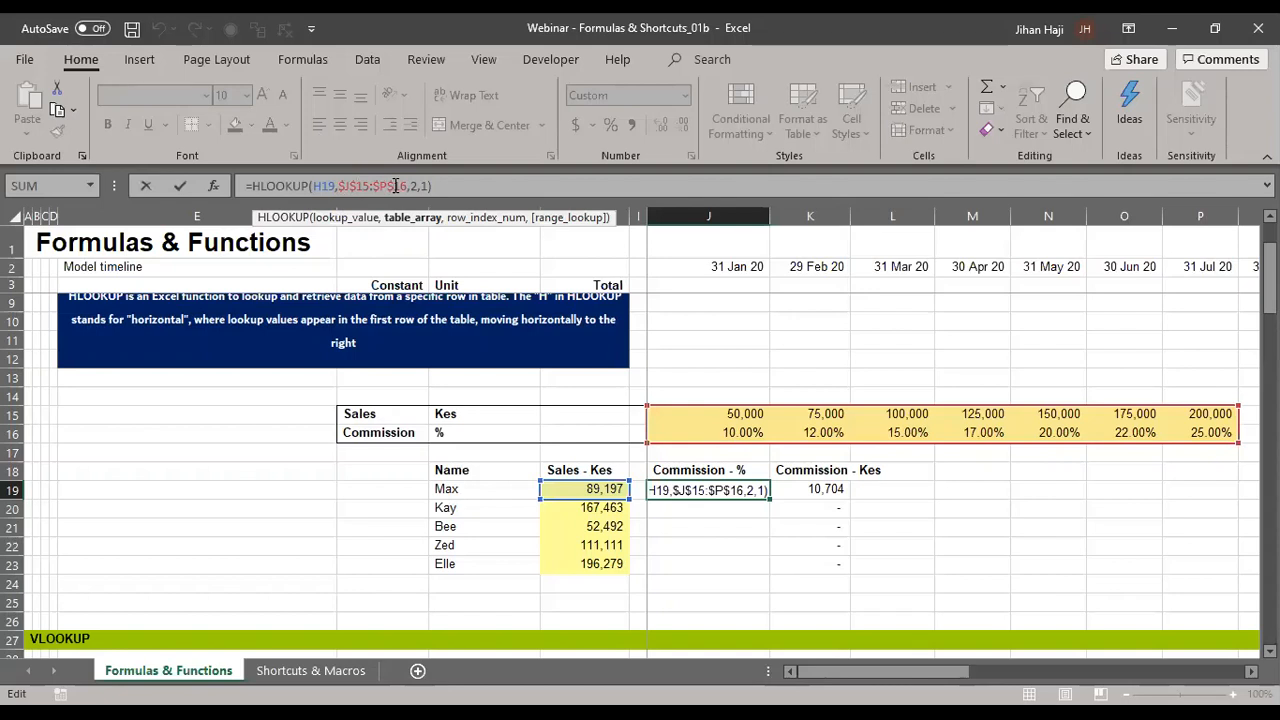
left_click(414, 186)
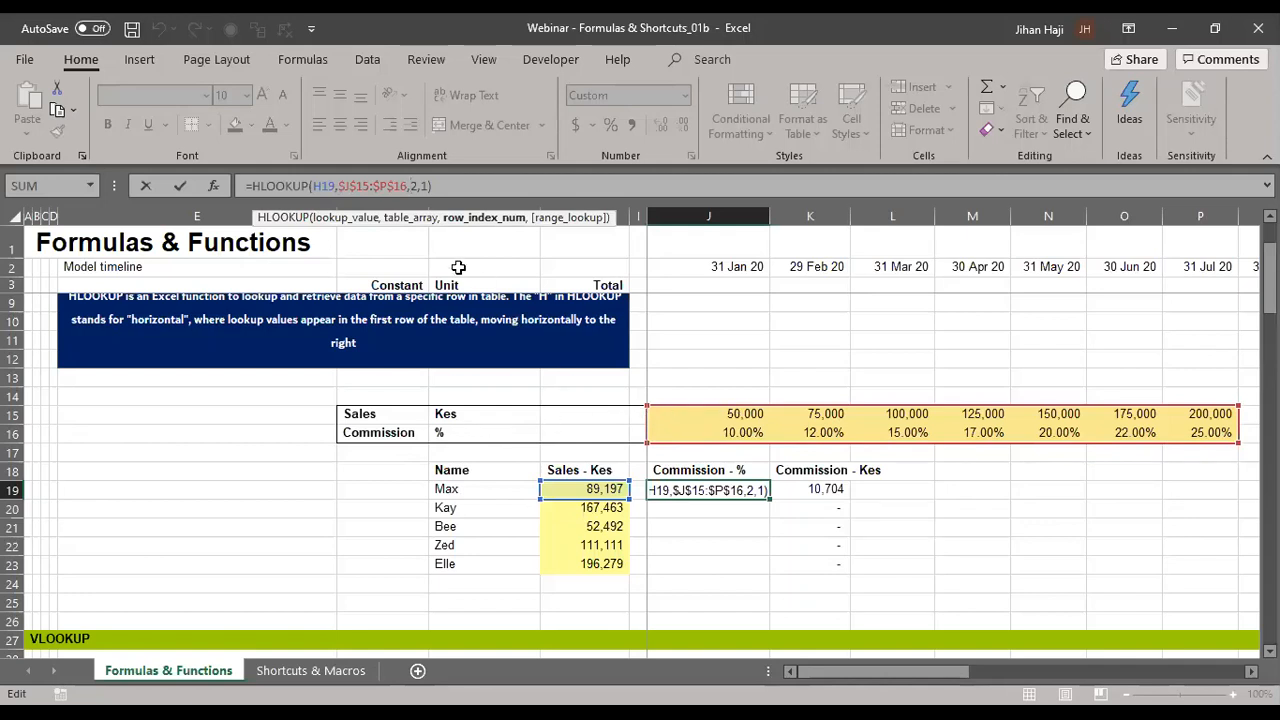
left_click(427, 184)
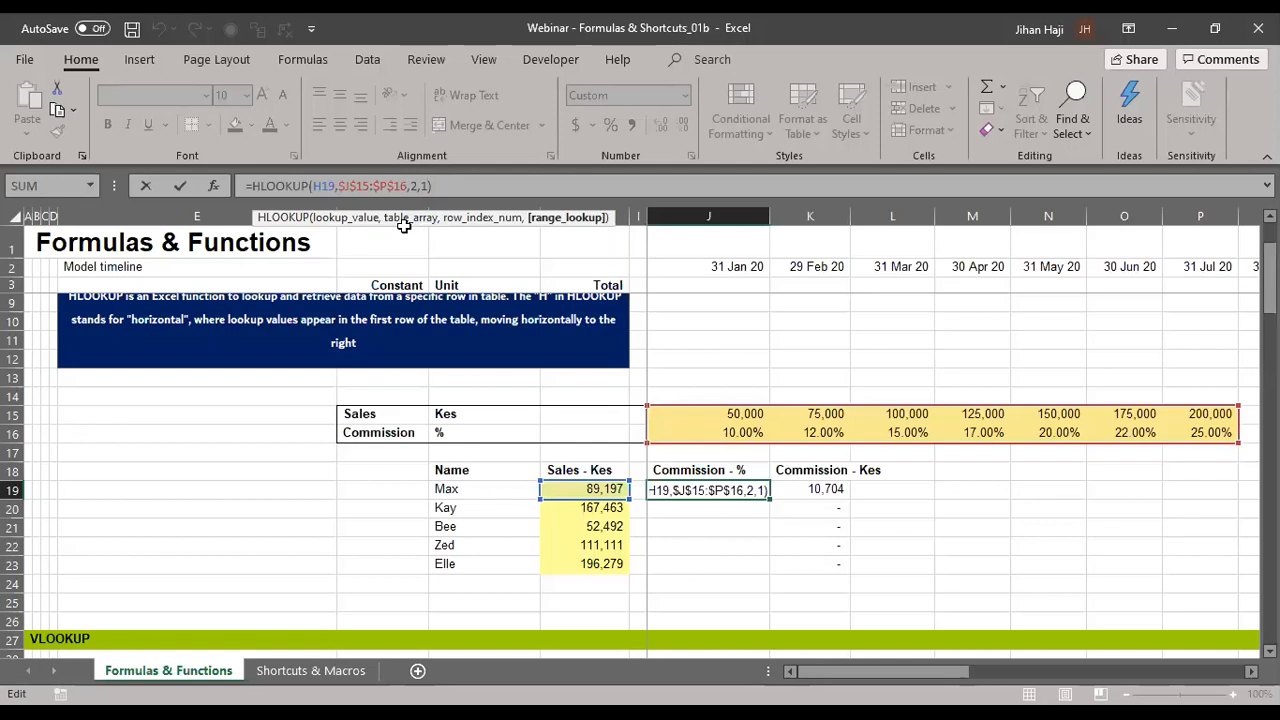
key("Return")
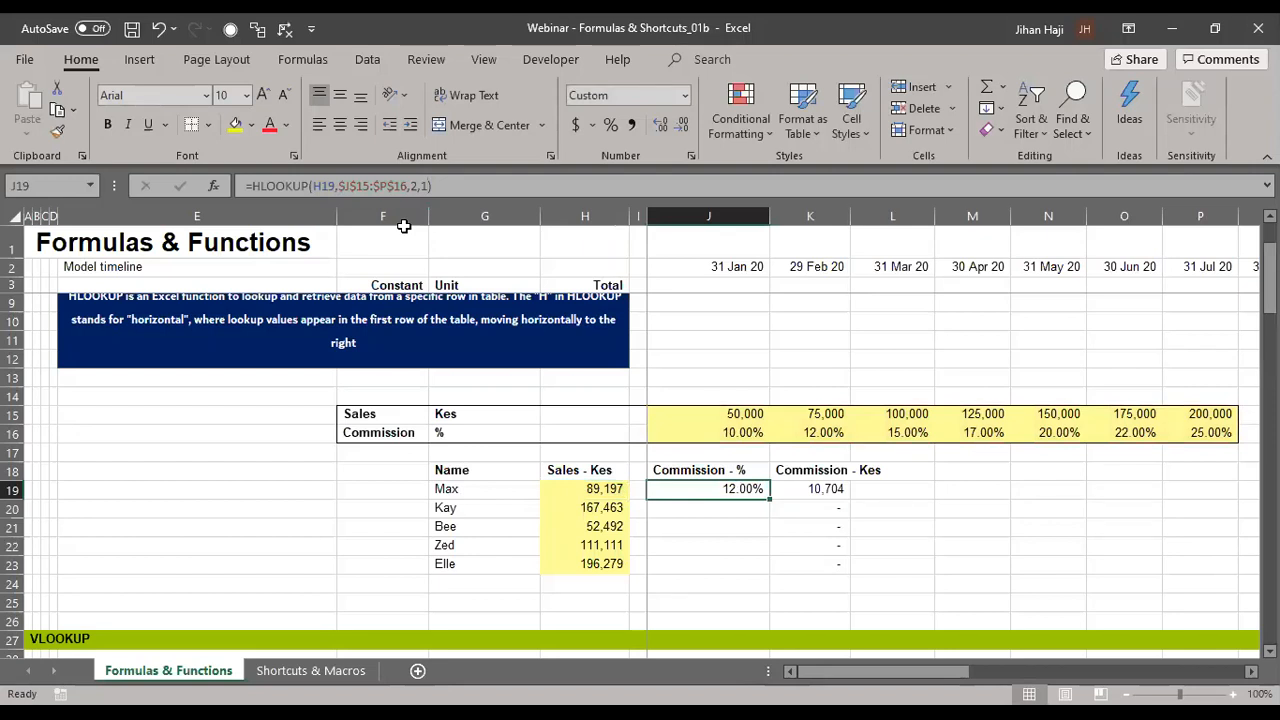
- Begin an HLOOKUP formula in J20 that takes the second salesperson's sales in H20 as its lookup value
key("Down")
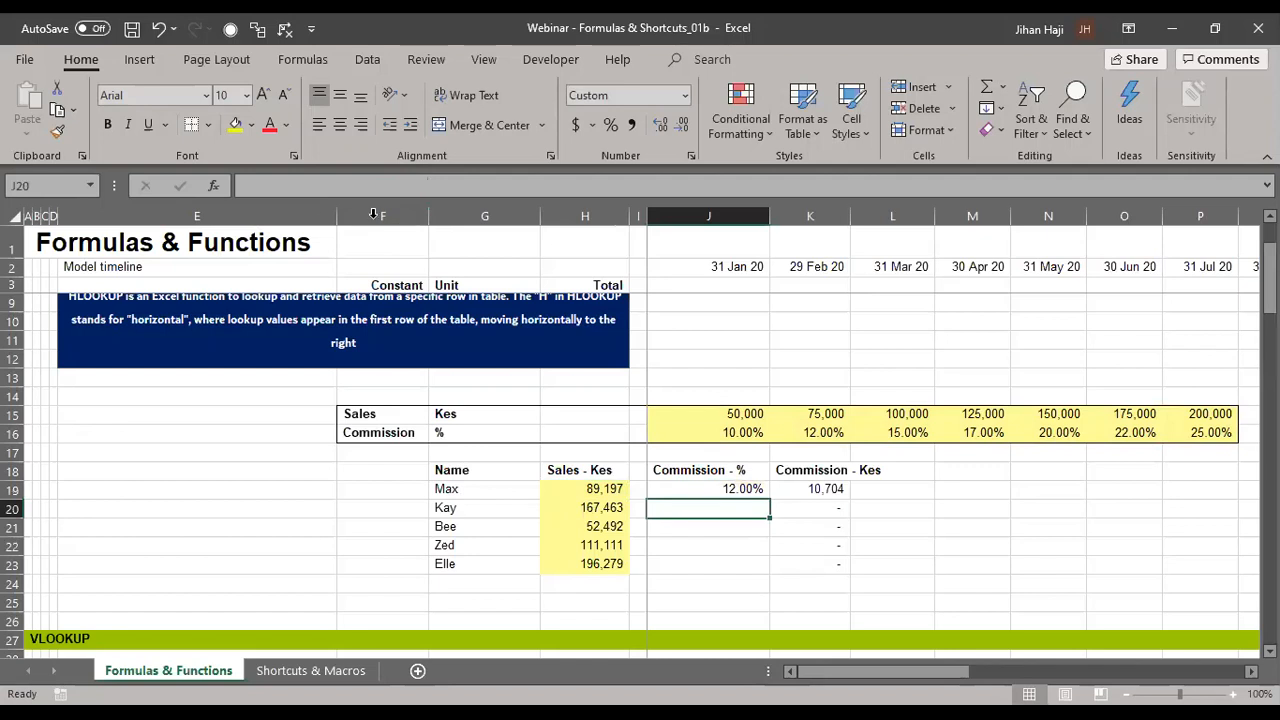
left_click(503, 505)
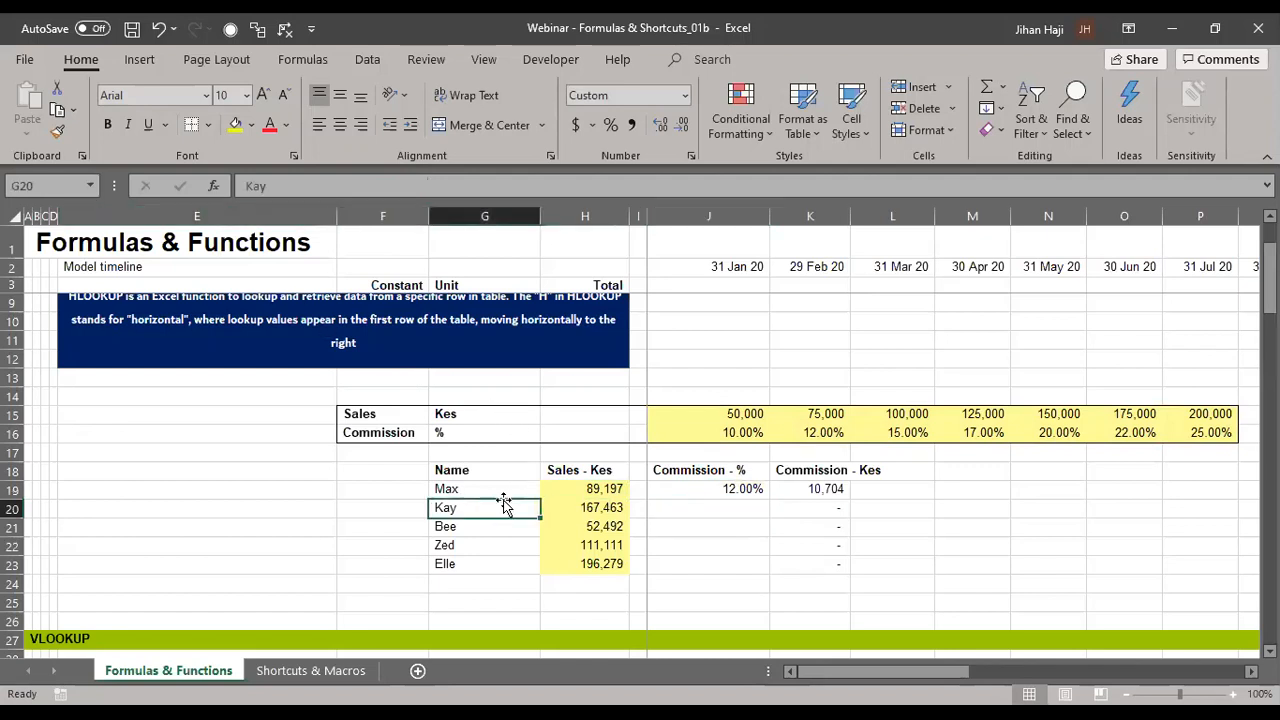
left_click(597, 512)
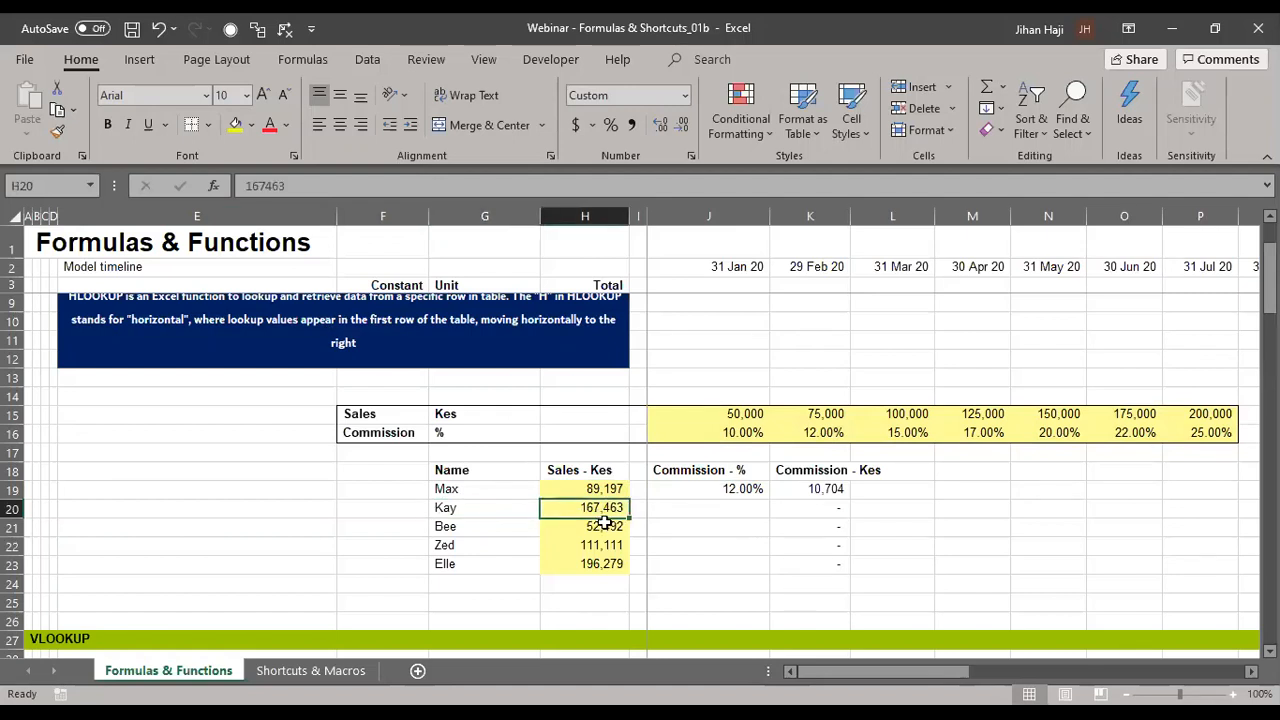
left_click(724, 509)
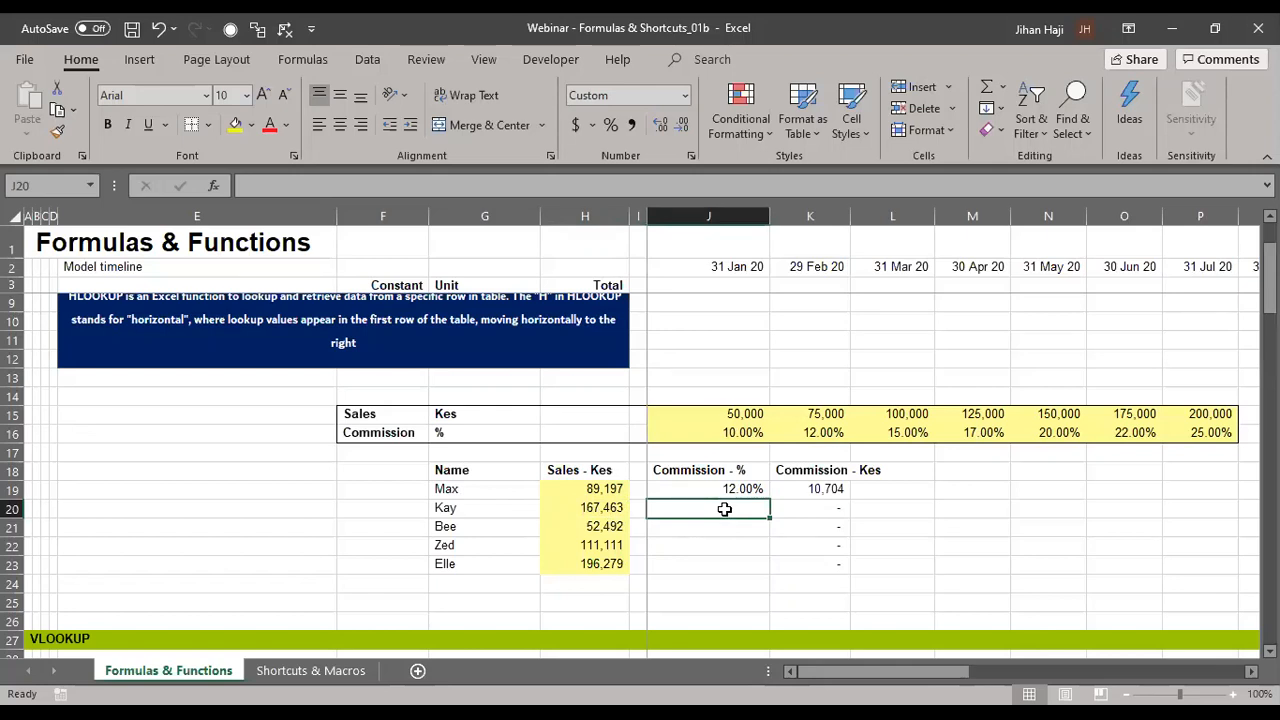
type("=")
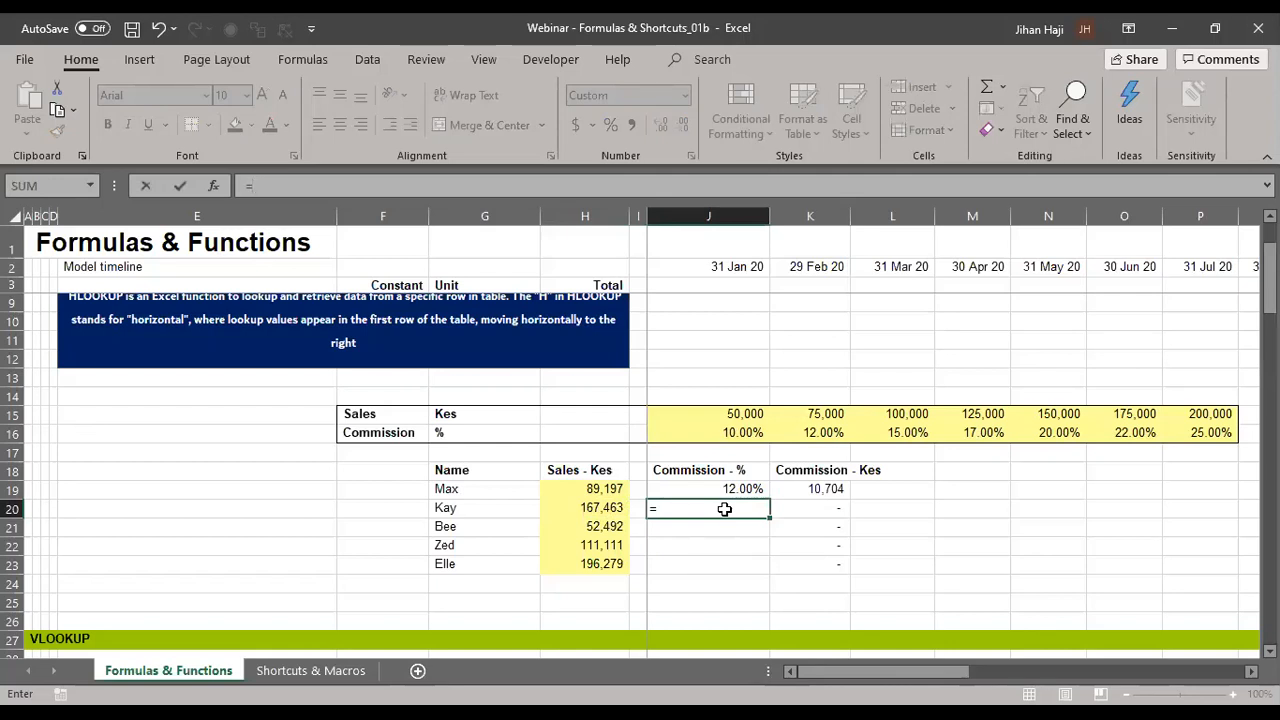
key("BackSpace")
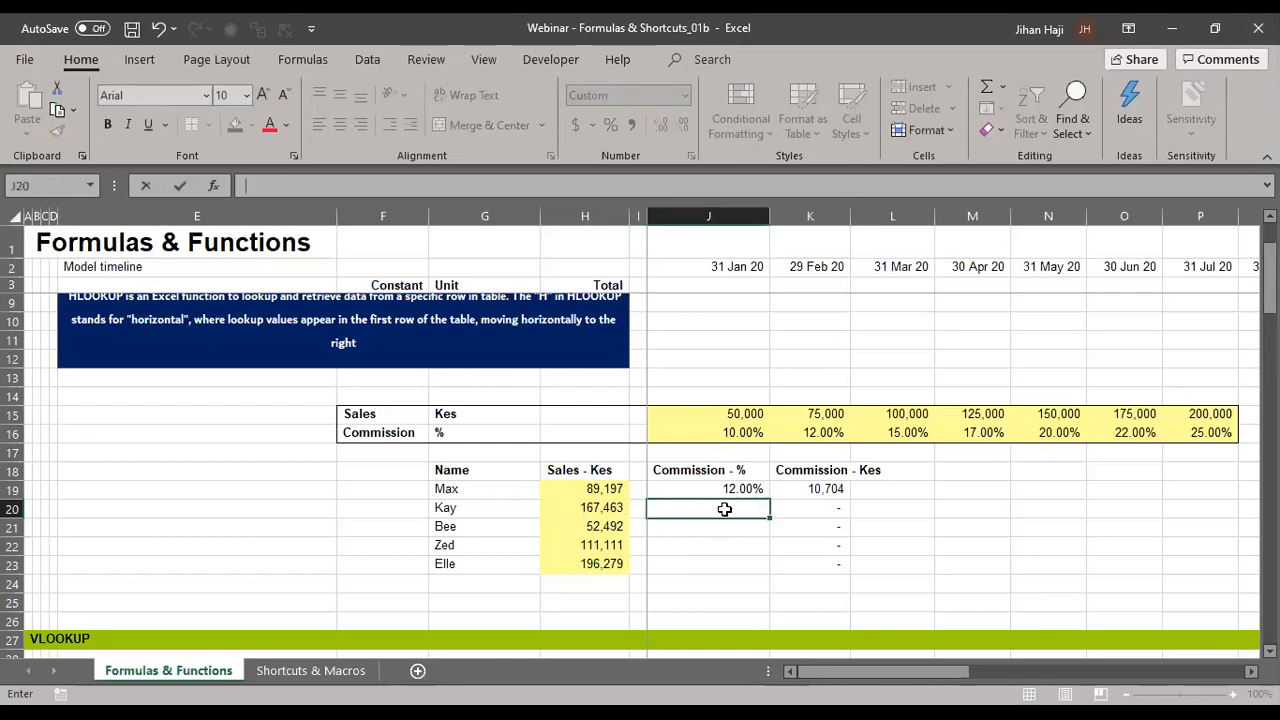
type("=")
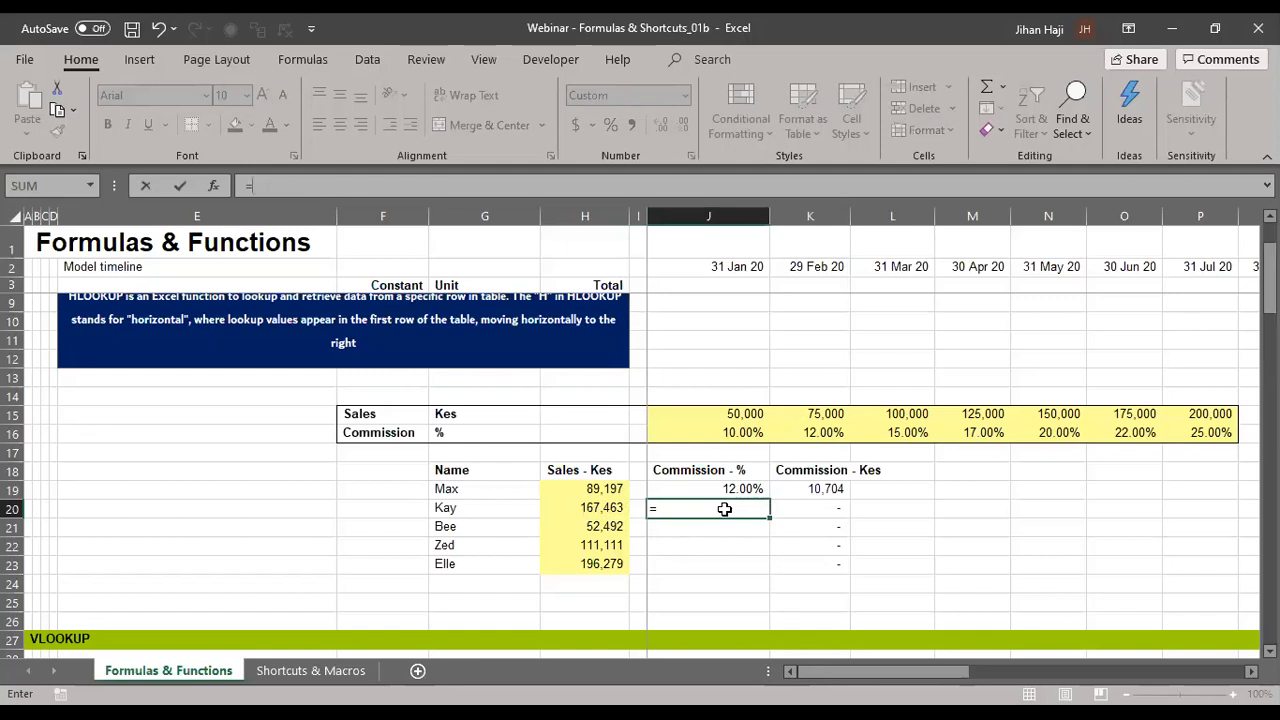
type("HLOOKUP")
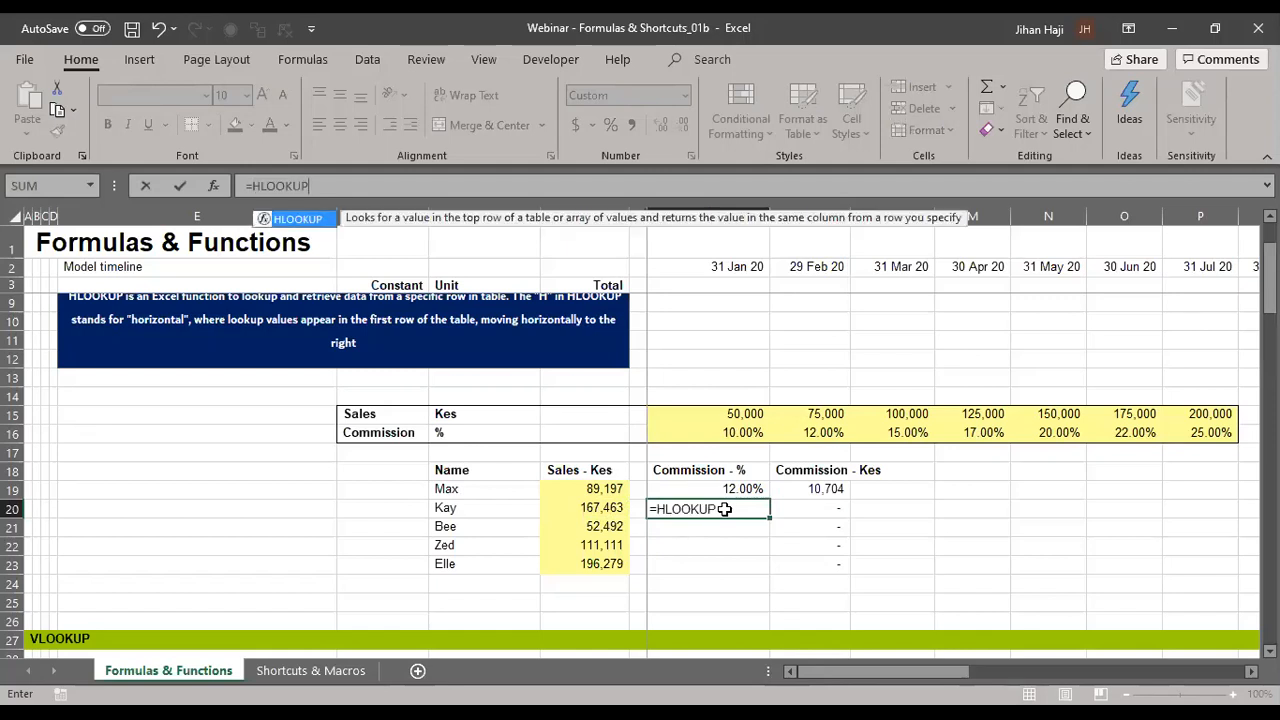
type("(")
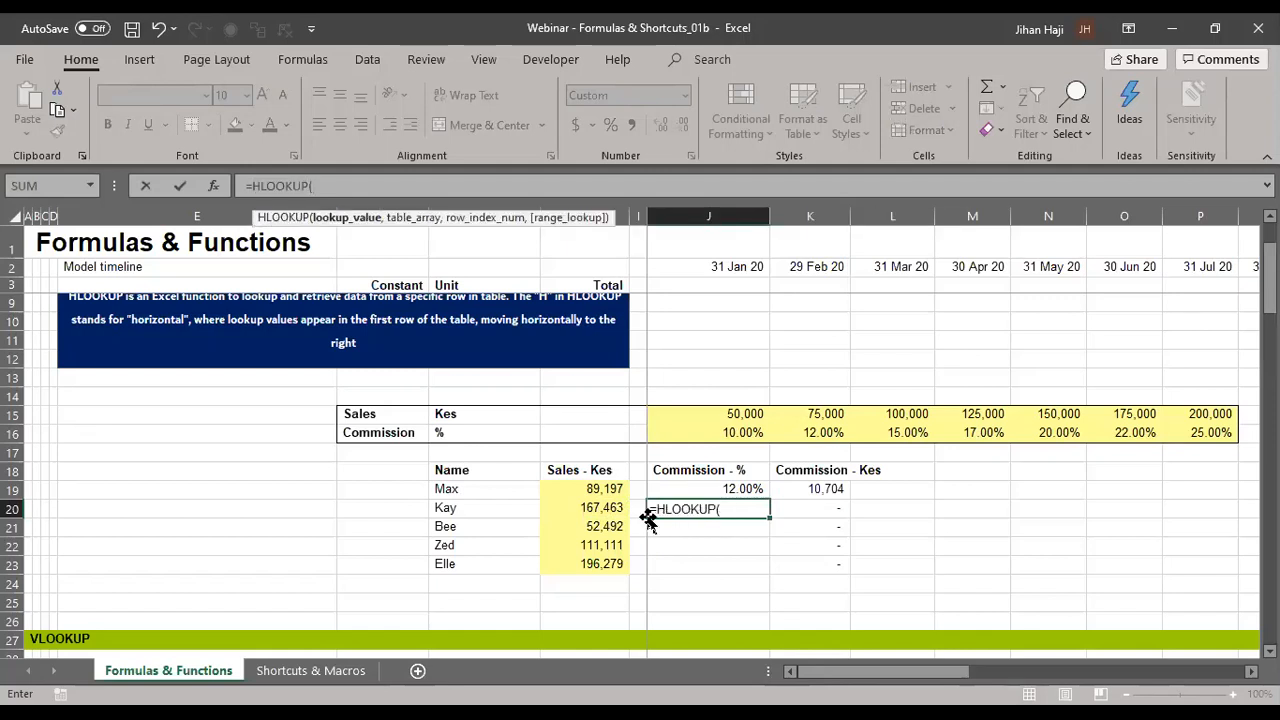
left_click(585, 508)
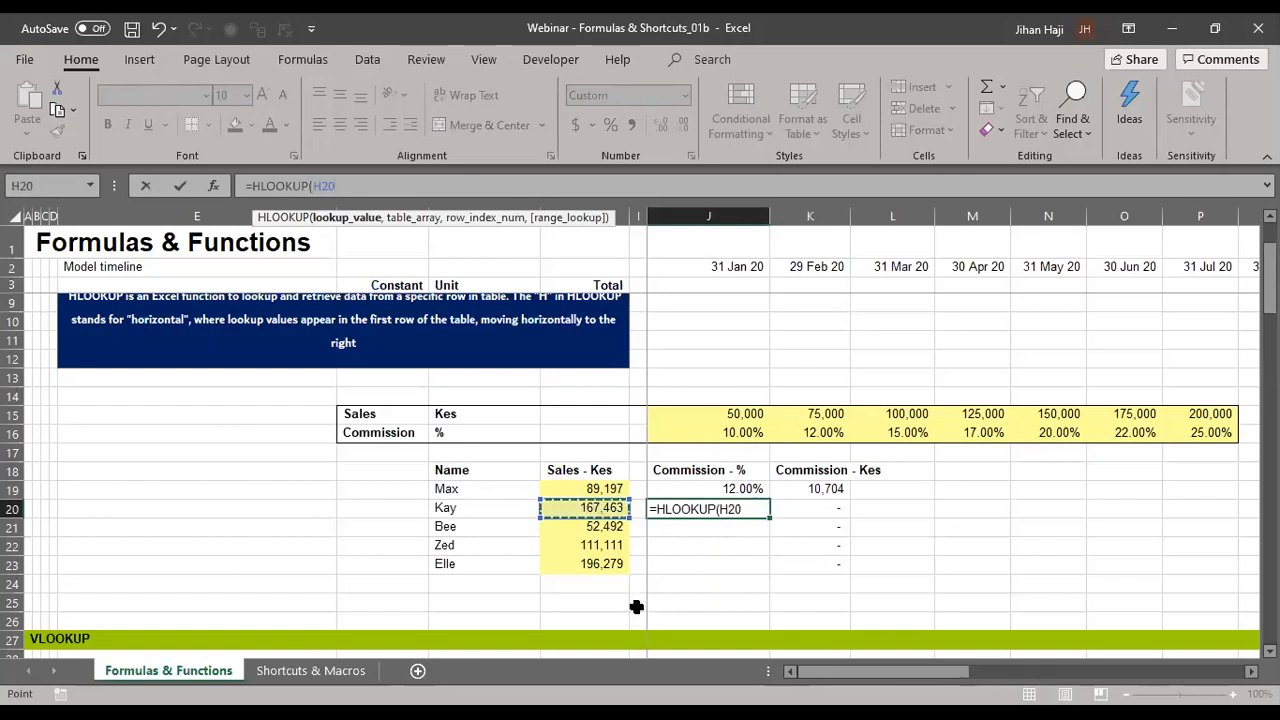
type(",")
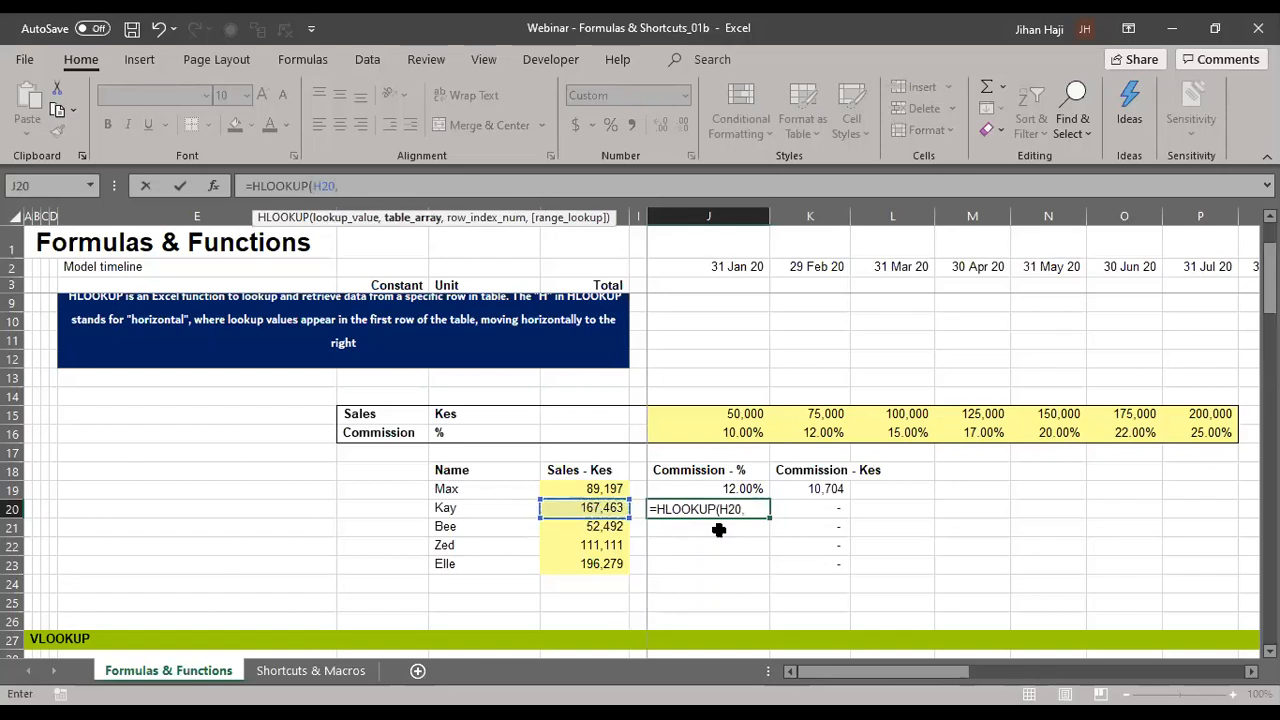
- Set the table array of the HLOOKUP in J20 to the sales and commission table as the absolute range $J$15:$P$16
left_click(690, 413)
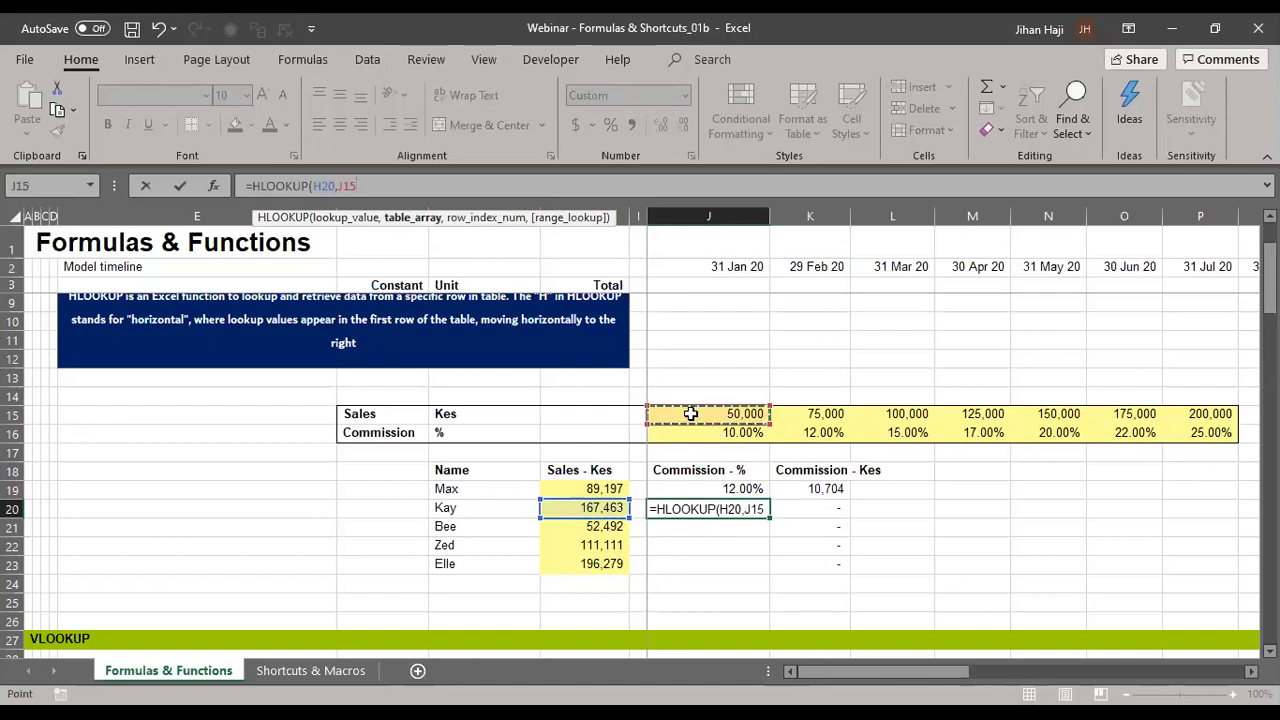
key("ctrl+shift+Right")
key("shift+Down")
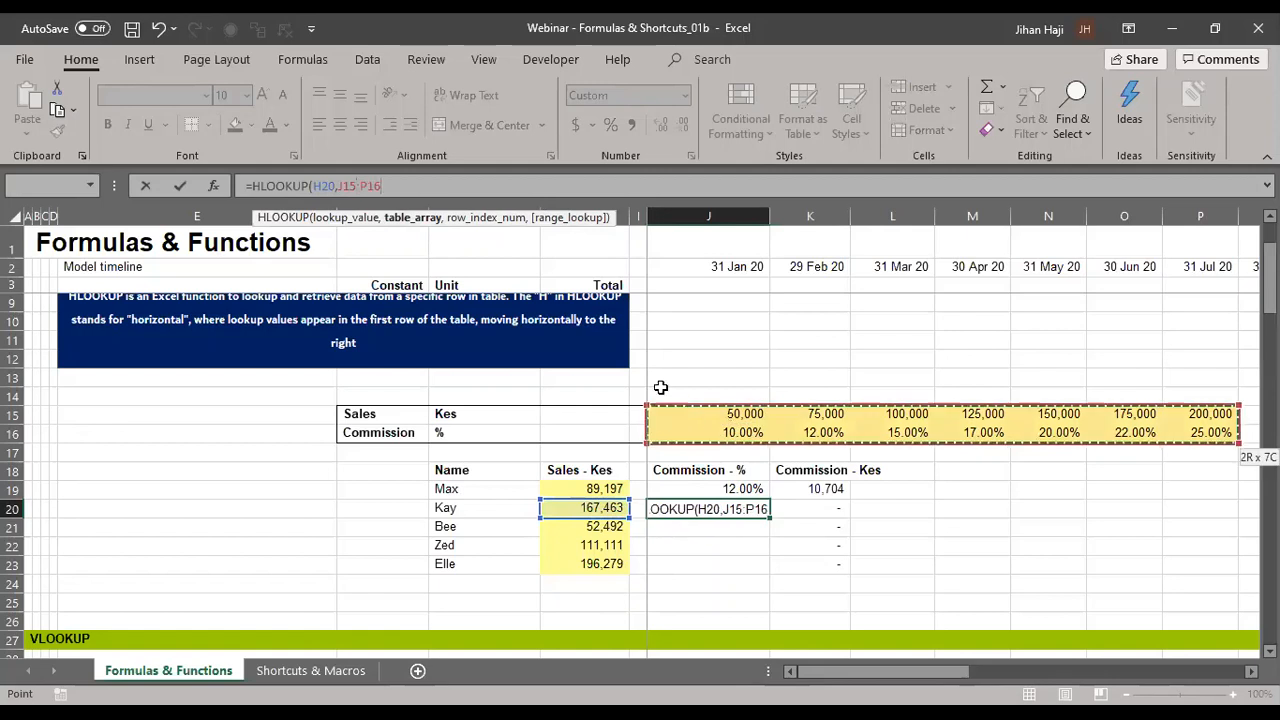
left_click(348, 185)
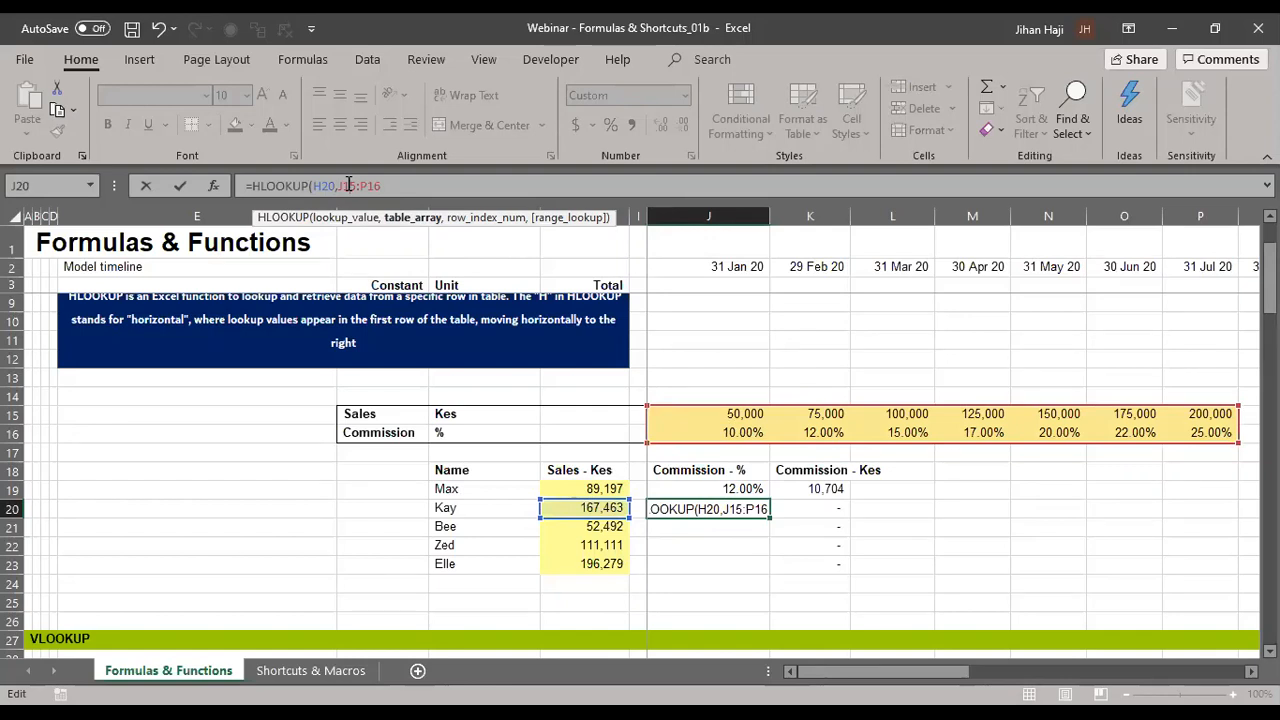
key("F4")
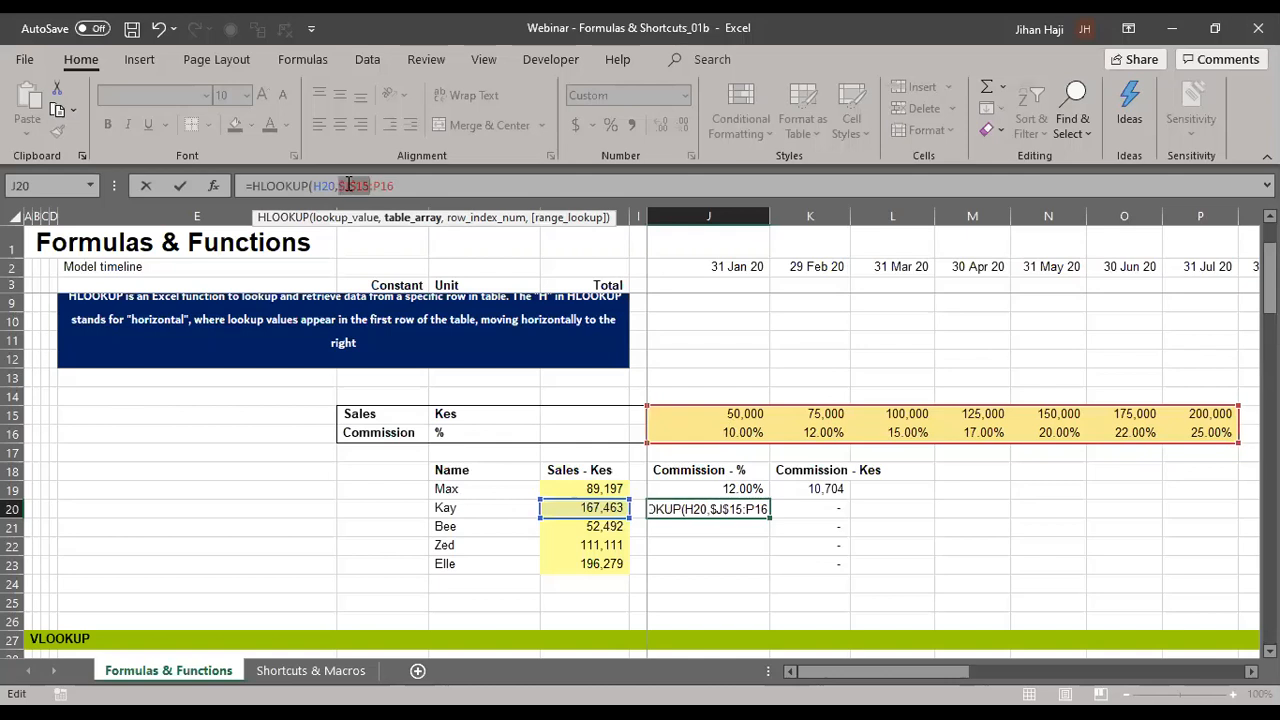
left_click(390, 187)
key("F4")
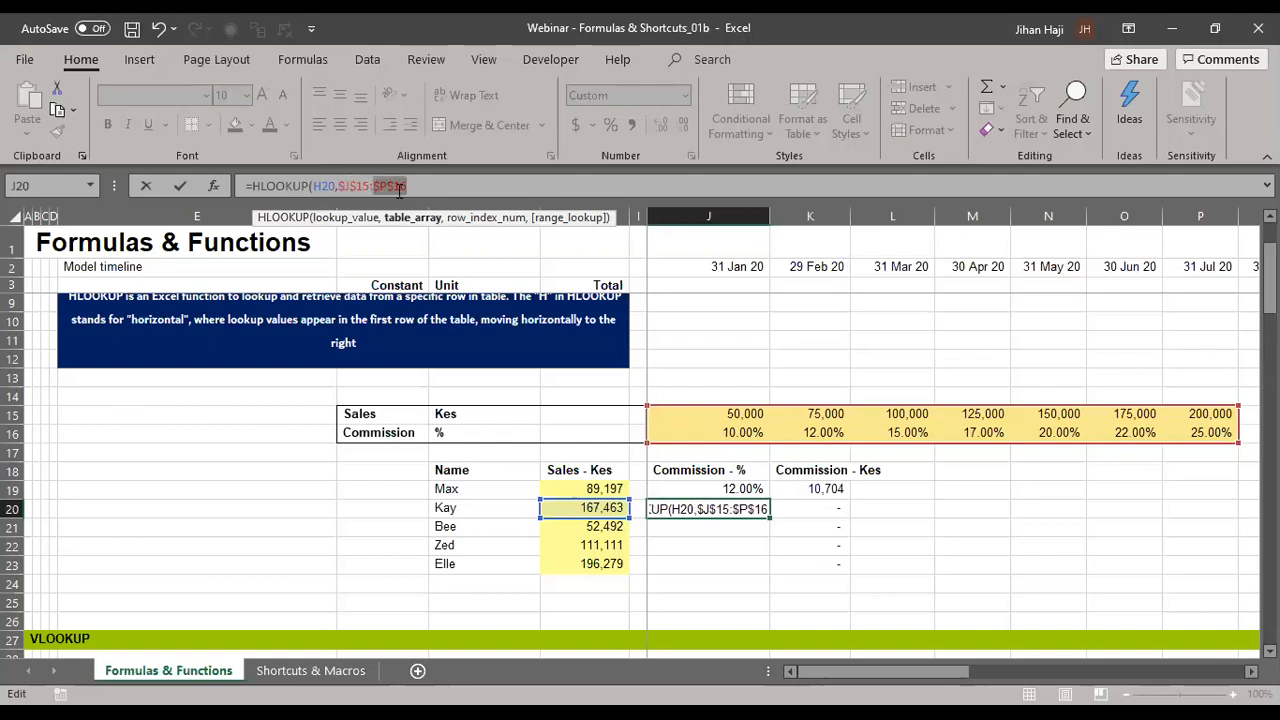
left_click(416, 190)
type(",")
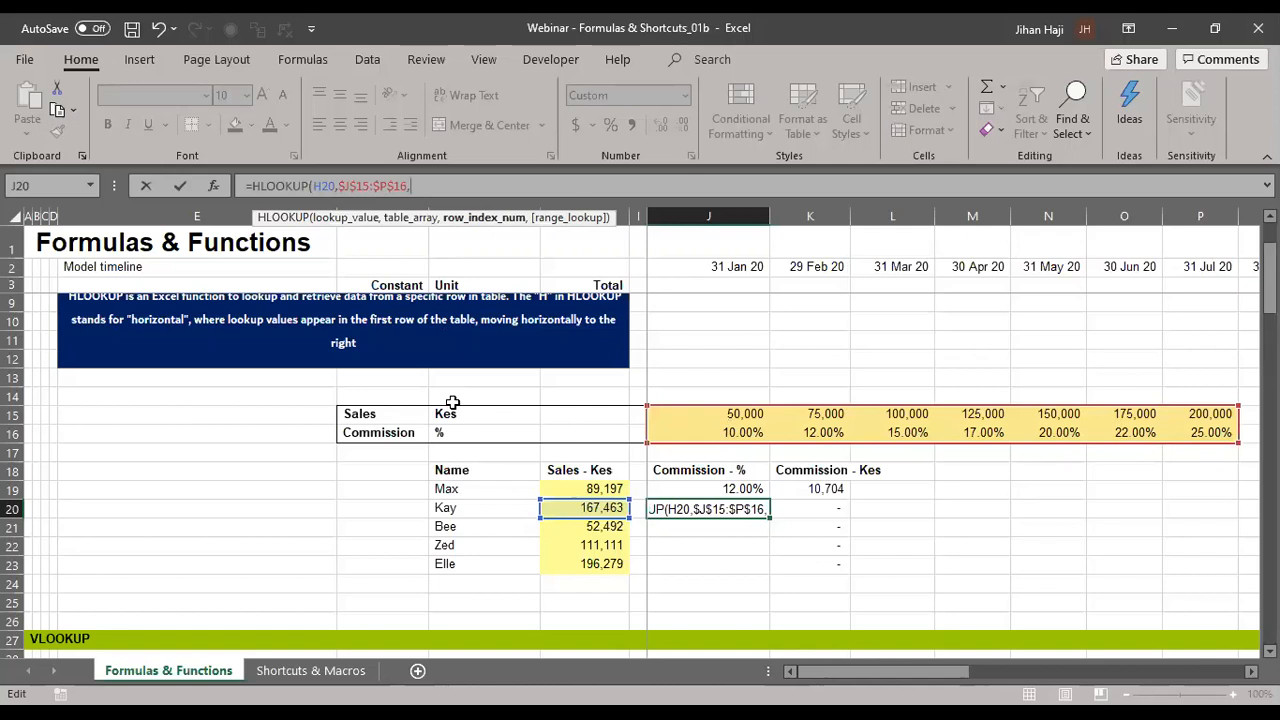
- Complete the HLOOKUP in J20 with row index number 2 and range lookup 1
type("2")
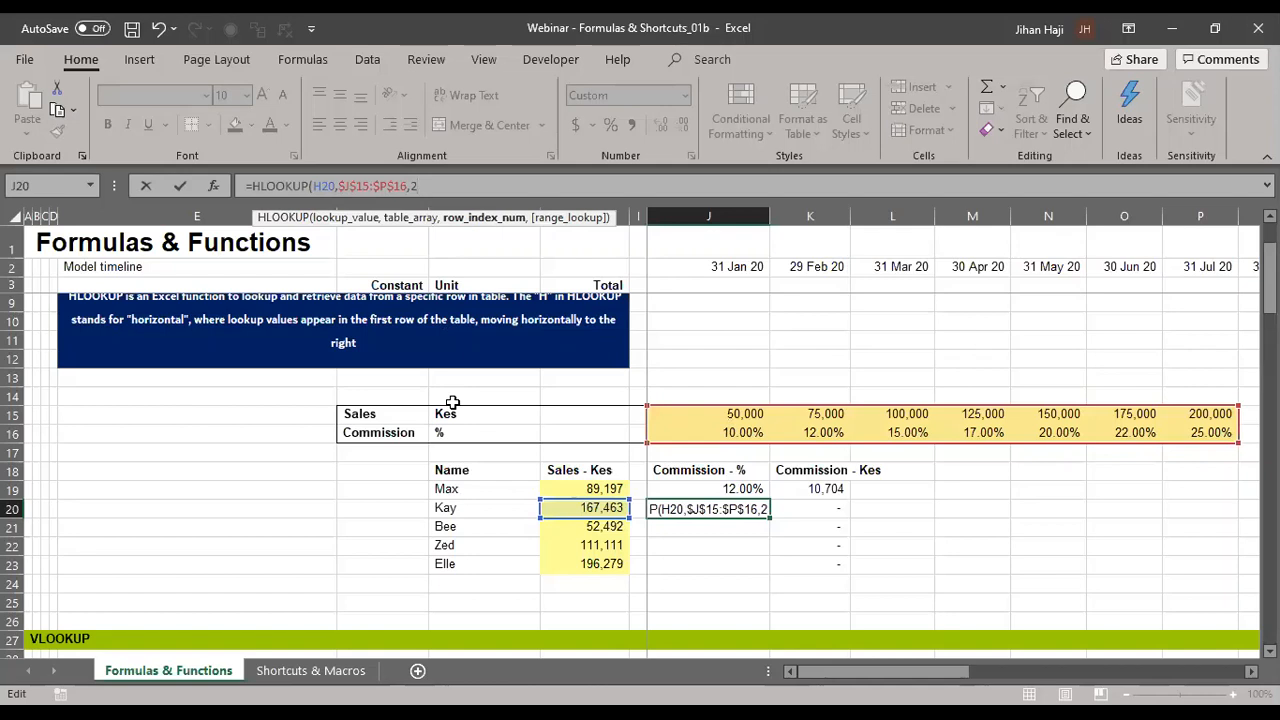
type(",")
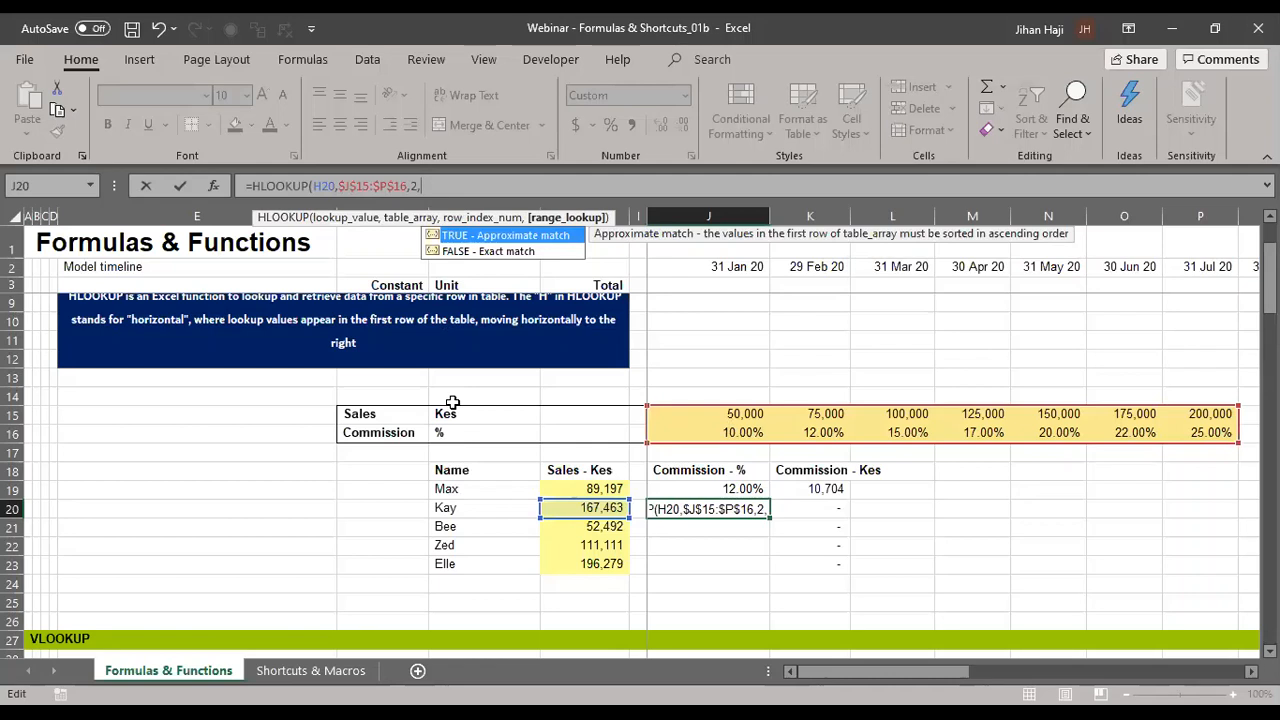
type("1)")
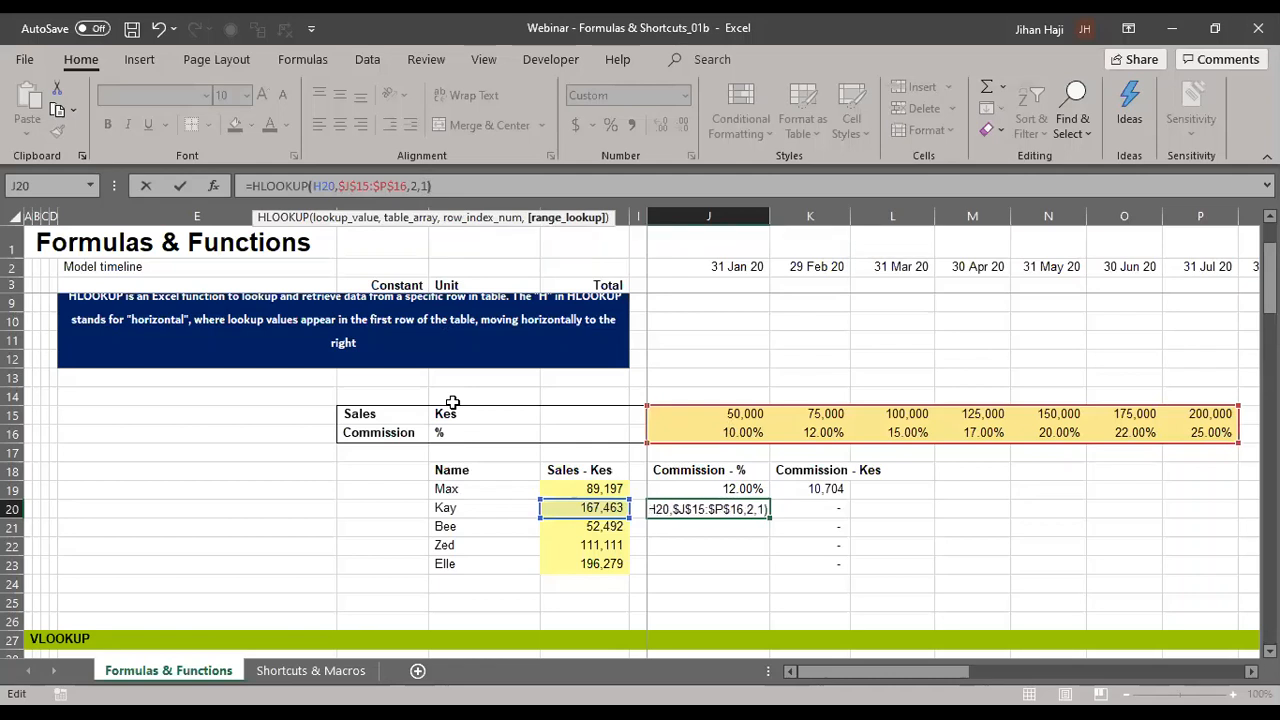
key("ctrl+Return")
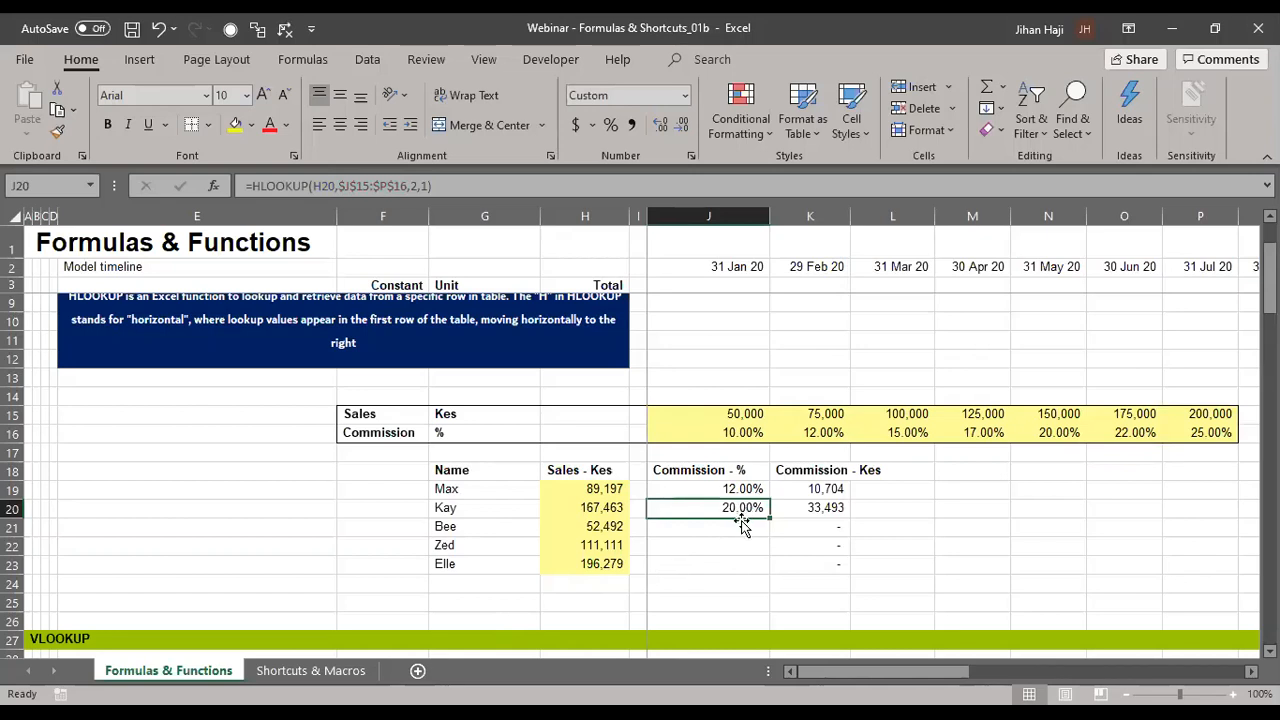
- Copy the HLOOKUP formula from J20 down to the remaining salespeople in J21:J23
key("ctrl+c")
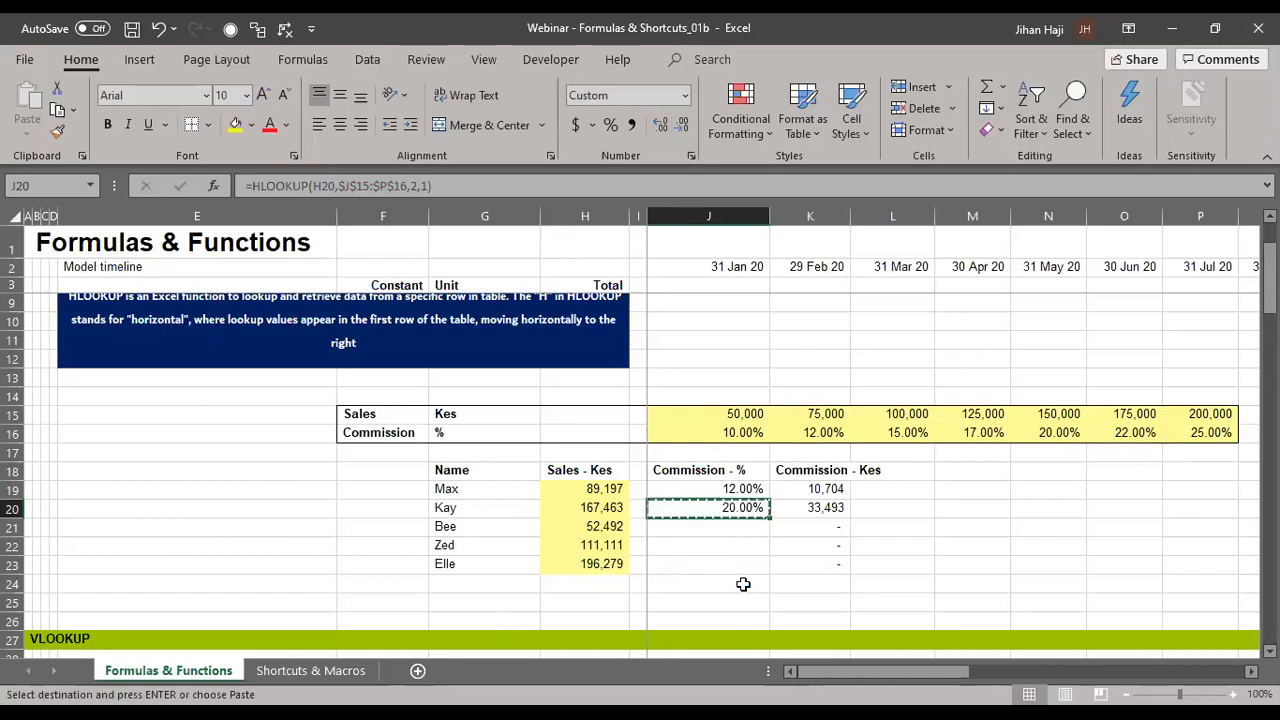
key("shift+Down")
key("shift+Down")
key("shift+Down")
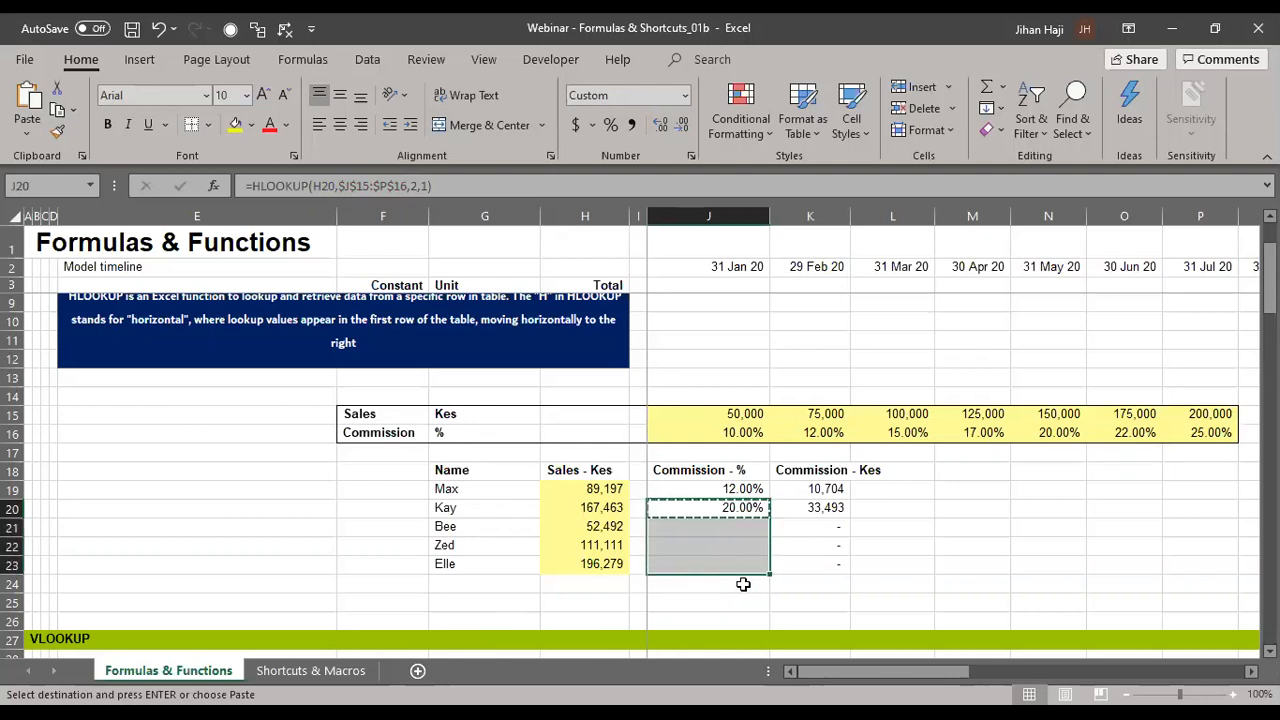
key("Return")
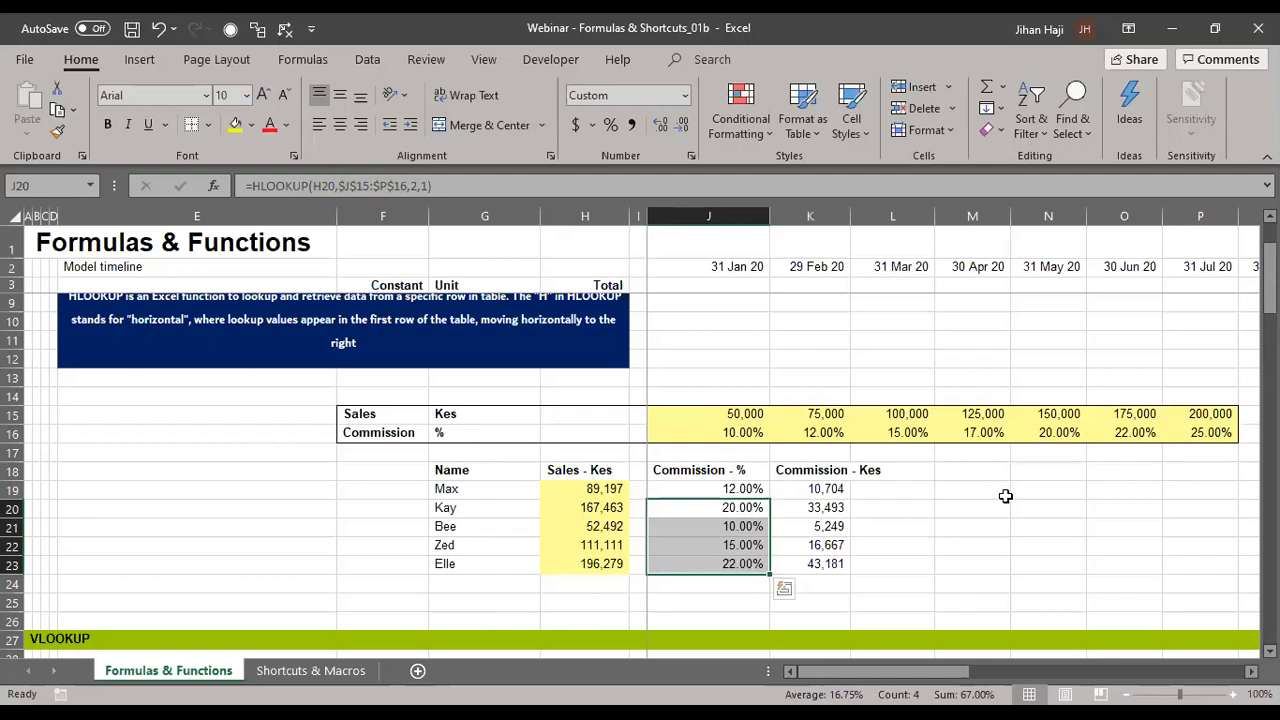
- Check the copied HLOOKUP formulas in the Commission - % column for the remaining salespeople
left_click(744, 526)
key("Down")
key("Down")
key("Down")
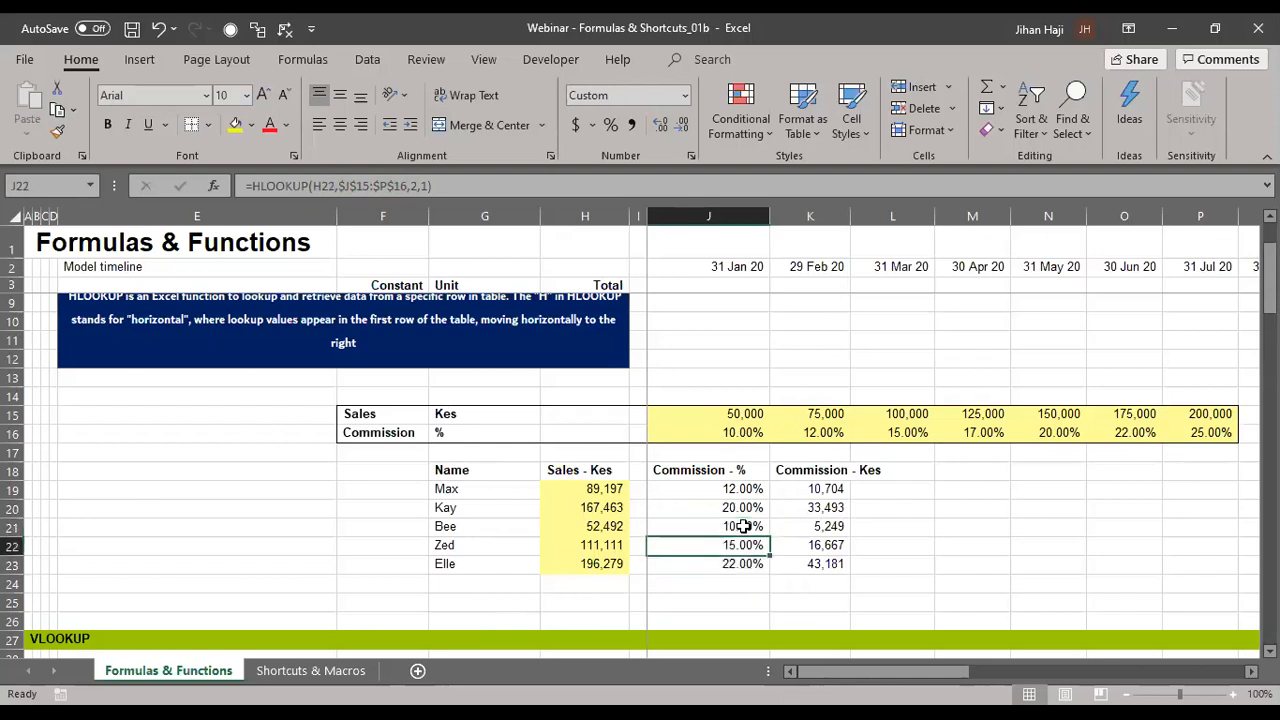
key("Up")
key("Up")
key("Up")
key("Up")
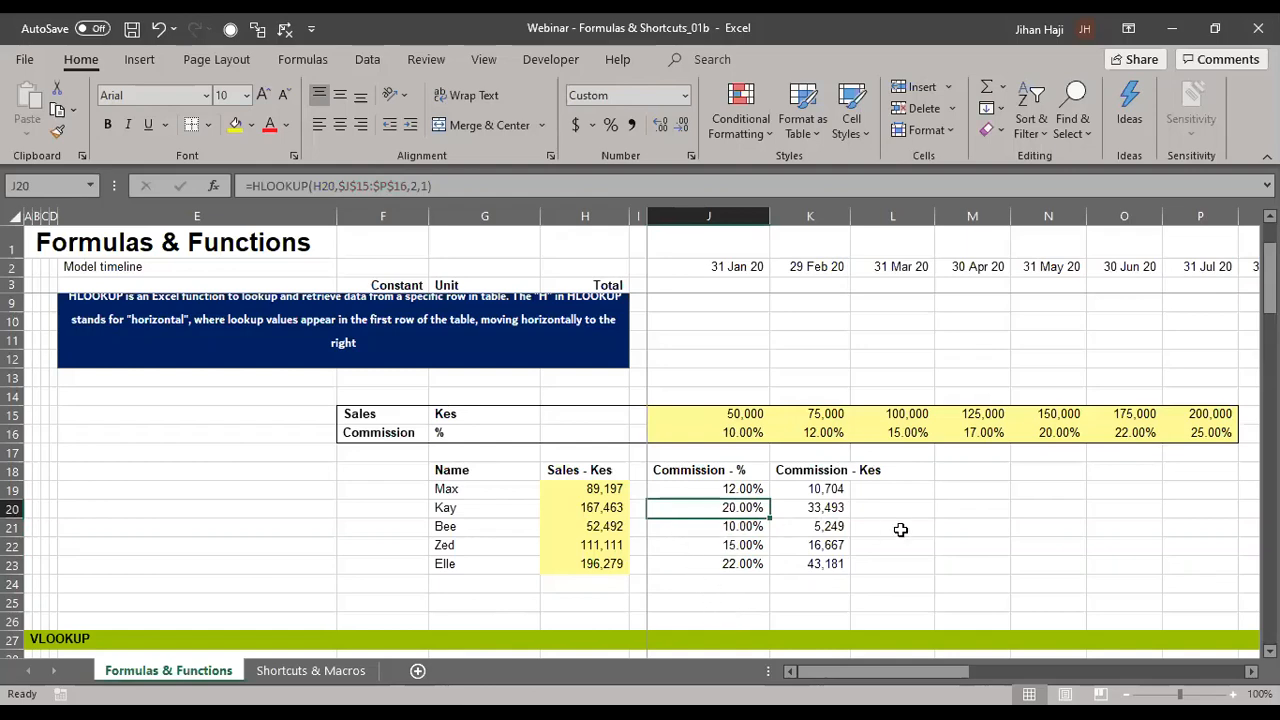
- Review the VLOOKUP section's explanation, the monthly occupancy table in rows 30 to 42, and the timeline rows beneath it
scroll(900, 529, "down", 2)
scroll(900, 529, "up", 2)
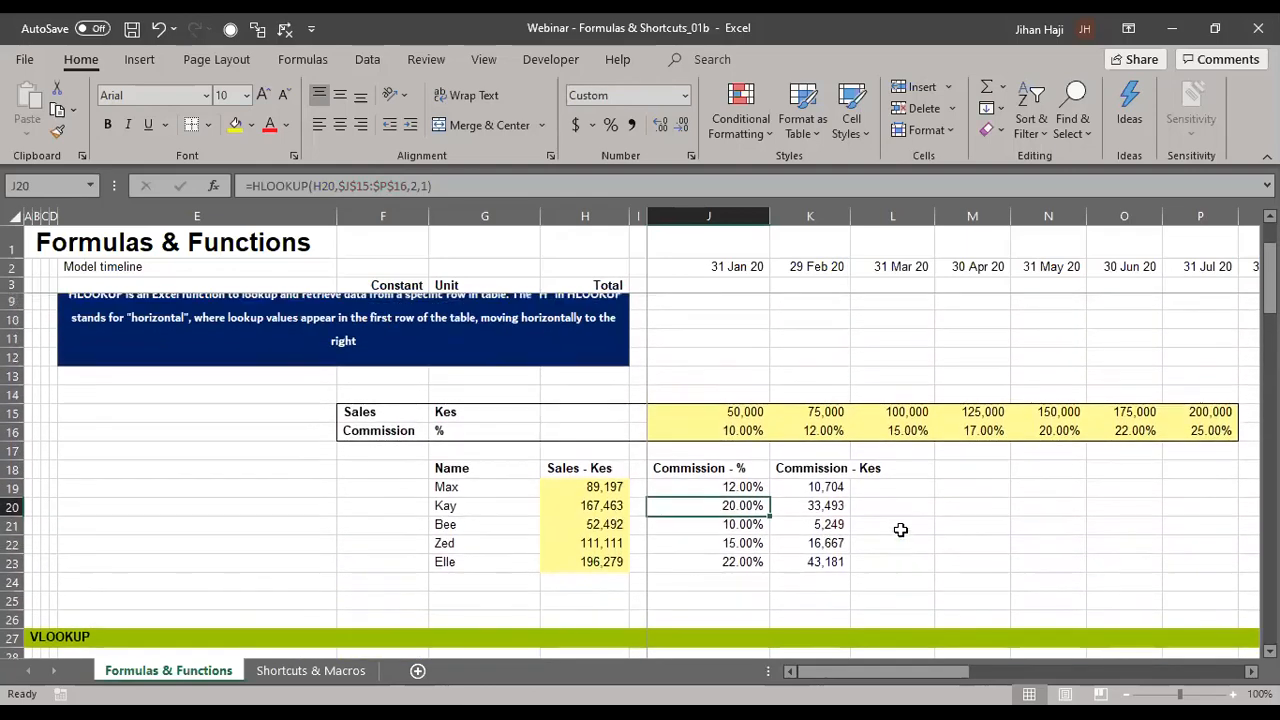
scroll(900, 529, "down", 5)
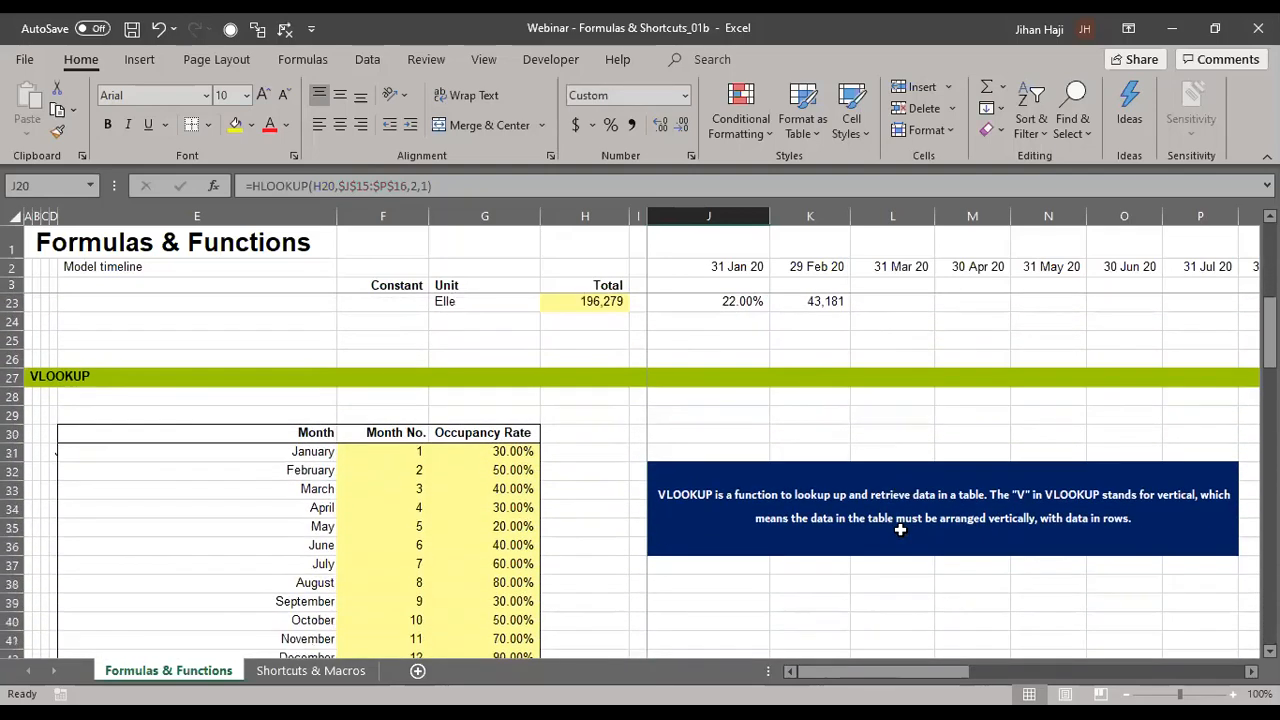
scroll(900, 529, "down", 2)
scroll(900, 529, "up", 1)
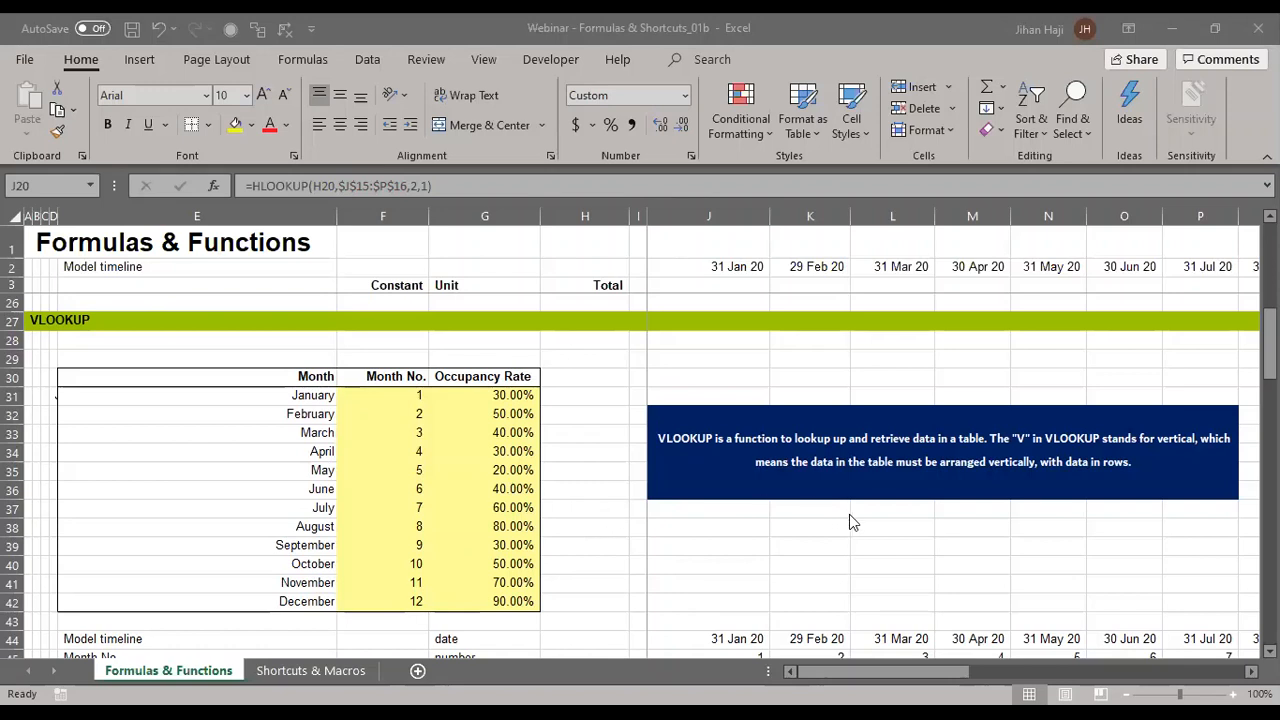
scroll(782, 572, "down", 2)
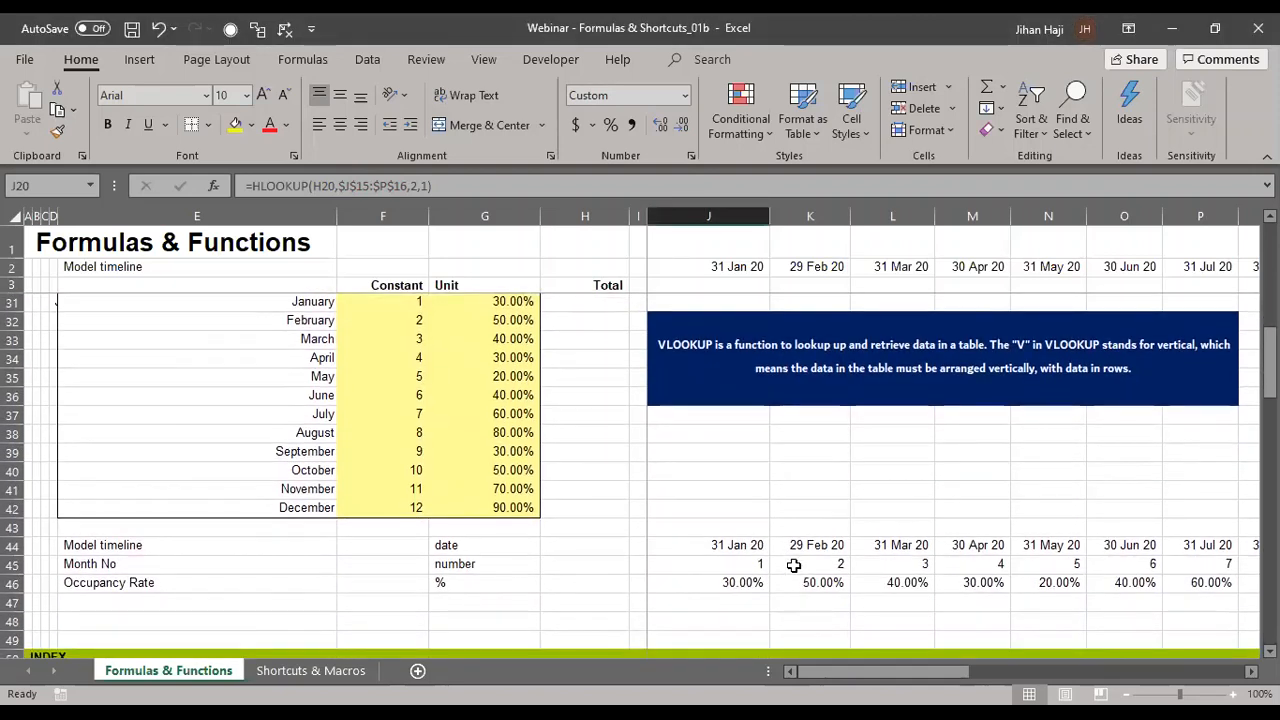
- Clear the Month No and Occupancy Rate formulas in K45:BS46, keeping the January formulas in column J, and select J45
left_click(793, 566)
left_click_drag(793, 566, 862, 598)
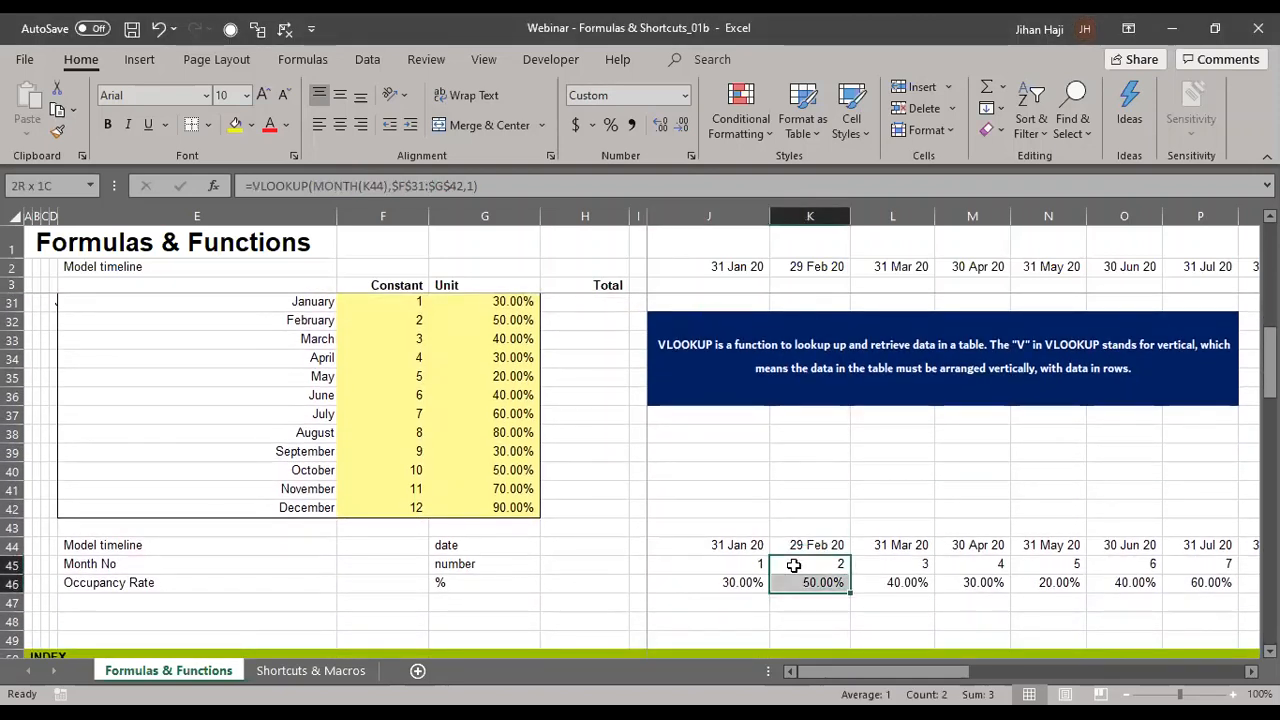
scroll(707, 476, "up", 2)
scroll(707, 476, "down", 1)
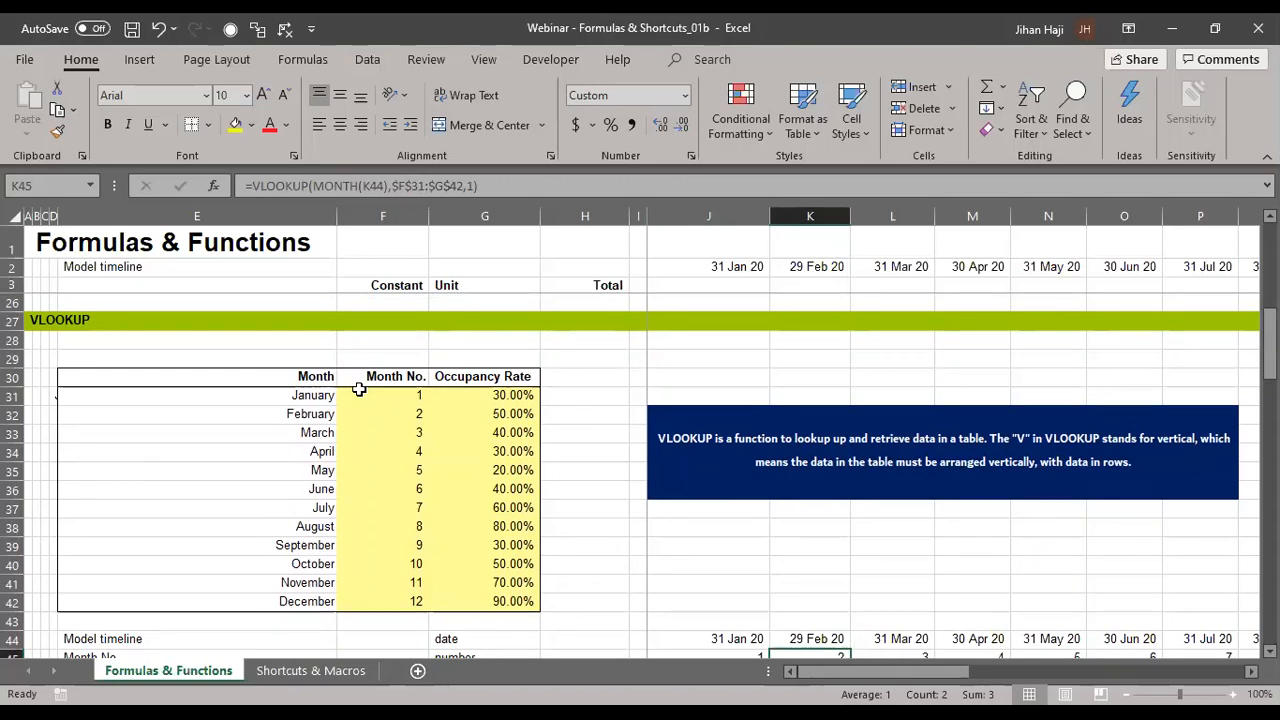
key("ctrl+shift+Right")
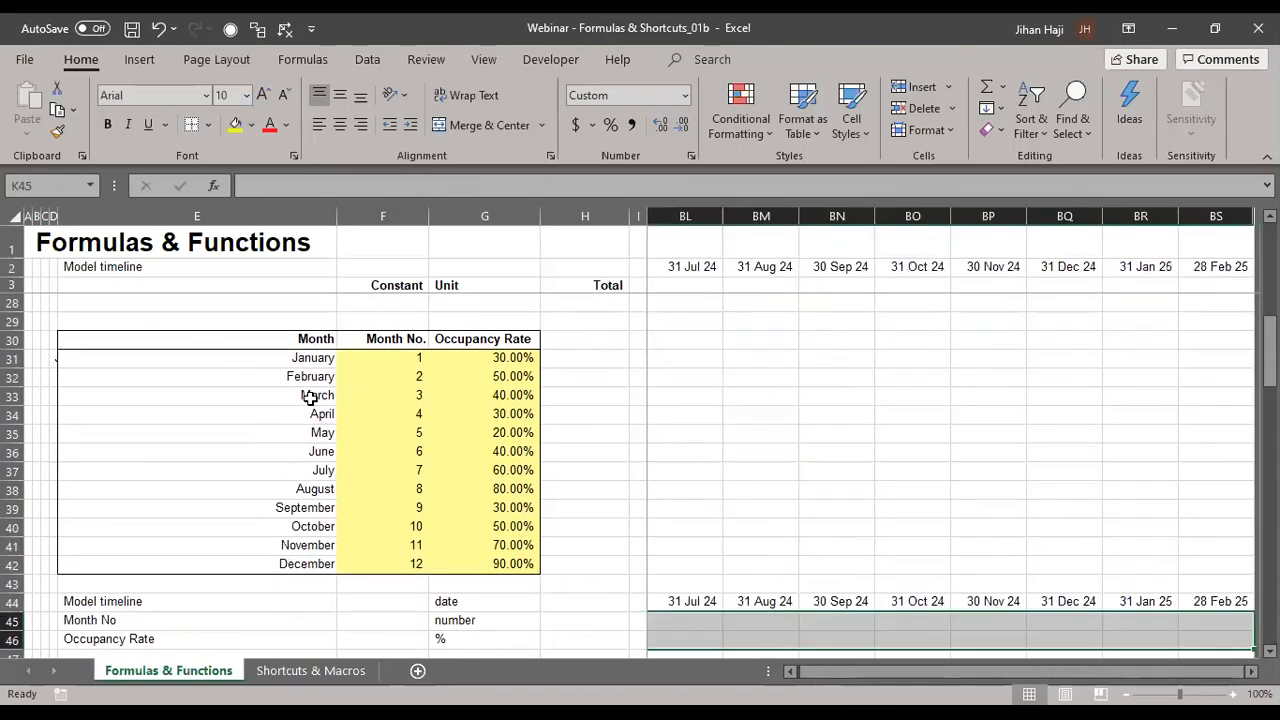
scroll(309, 389, "up", 3)
scroll(309, 389, "down", 3)
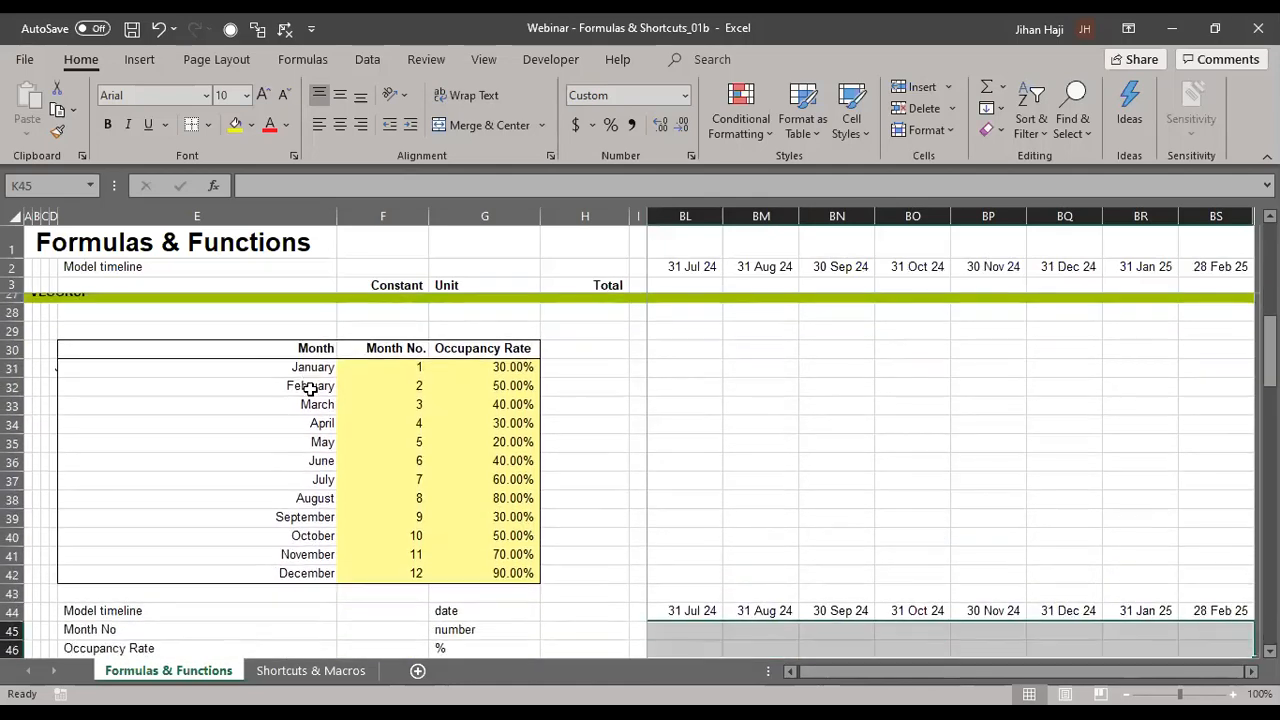
key("Left")
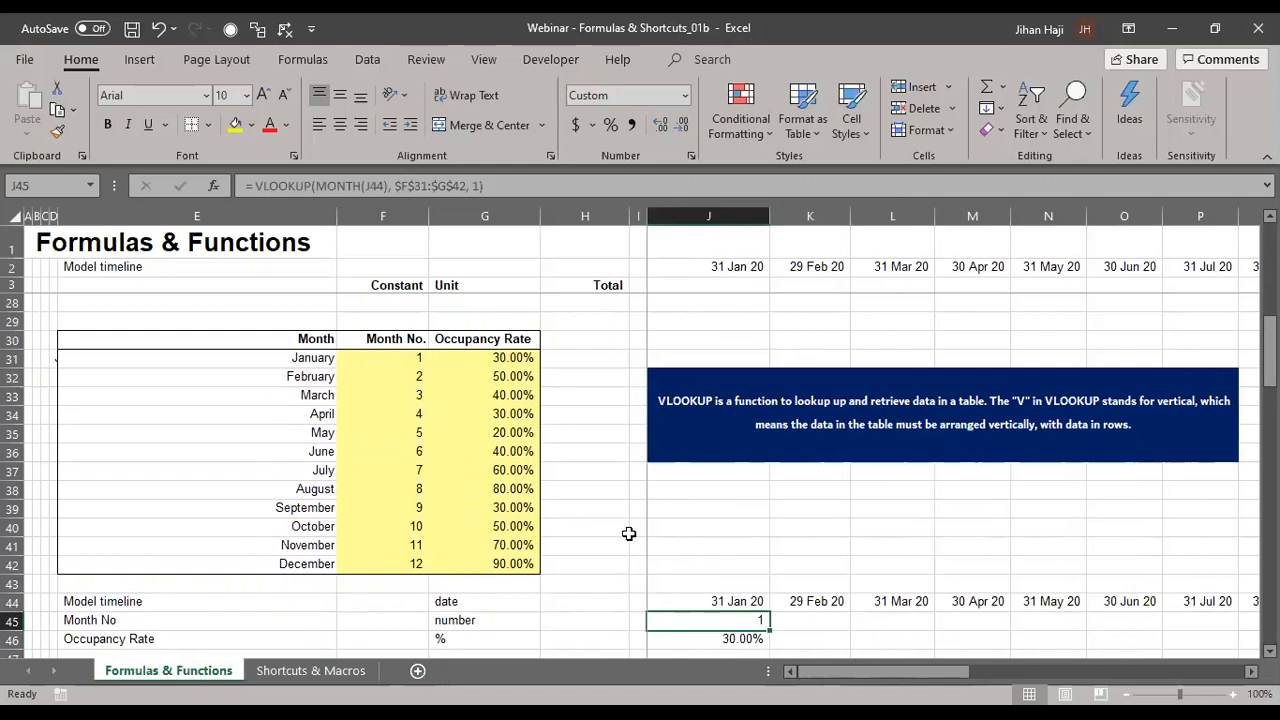
- Review the model timeline dates along row 44 out to column BS, and return to the first month in J44
scroll(756, 508, "down", 1)
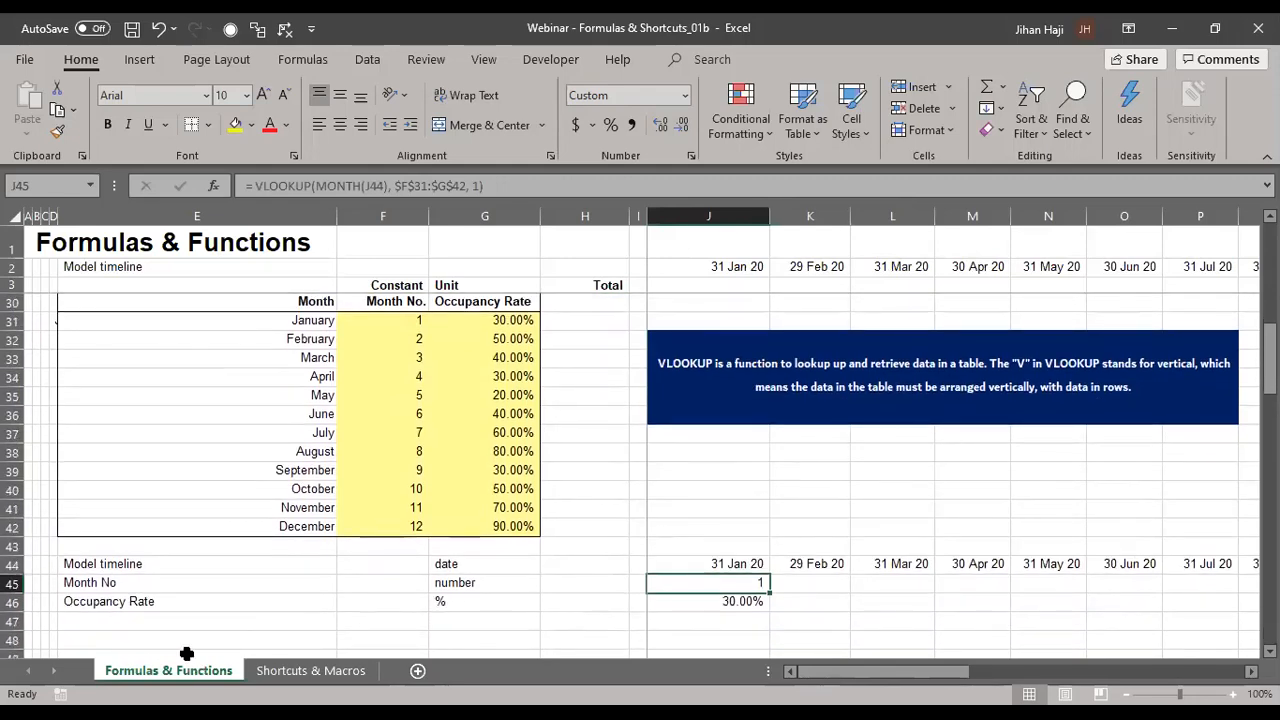
left_click(133, 566)
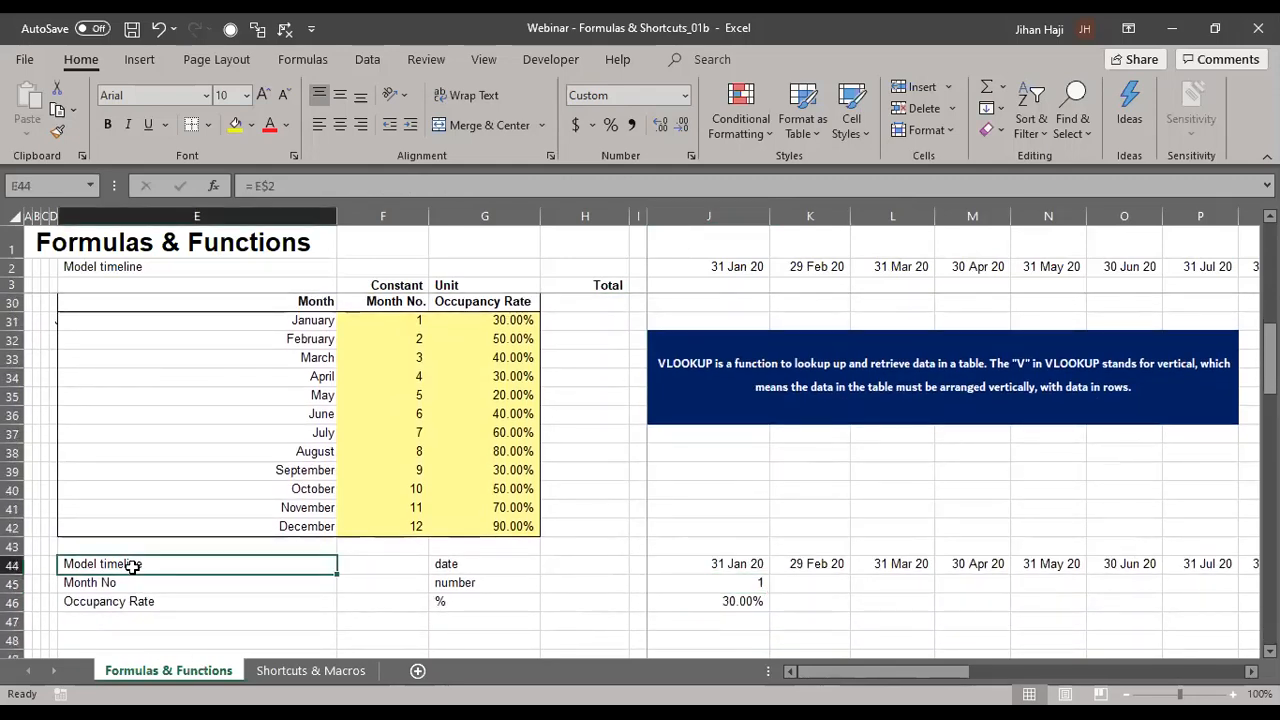
key("Right")
key("Right")
key("Right")
key("Right")
key("Right")
key("Right")
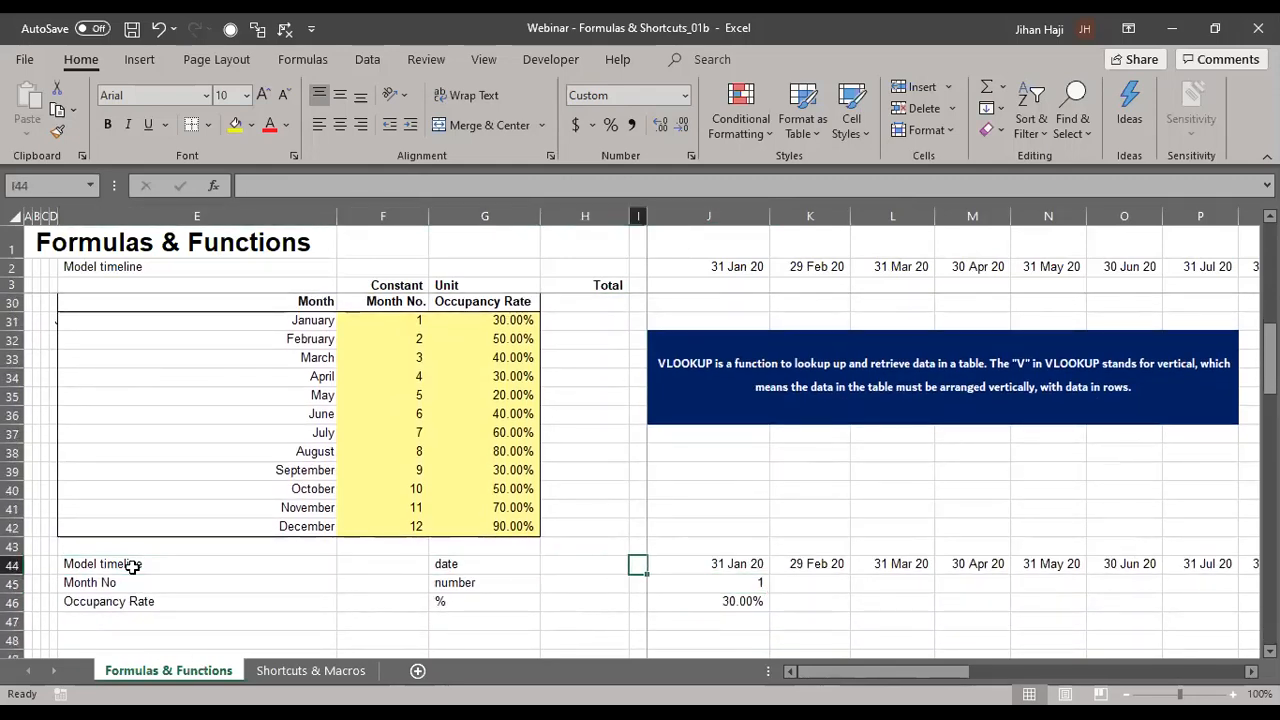
key("Left")
key("Left")
key("Right")
key("Right")
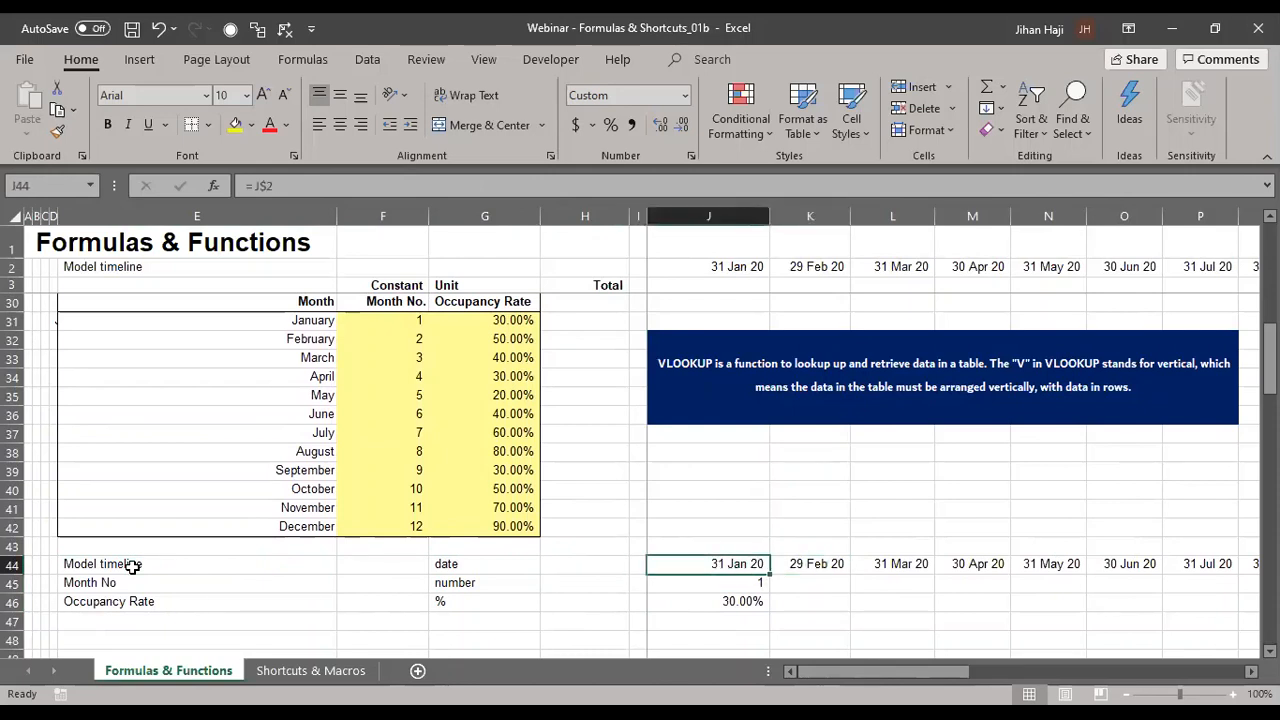
key("Left")
key("Left")
key("Right")
key("Right")
key("Right")
key("Right")
key("Right")
key("Right")
key("Right")
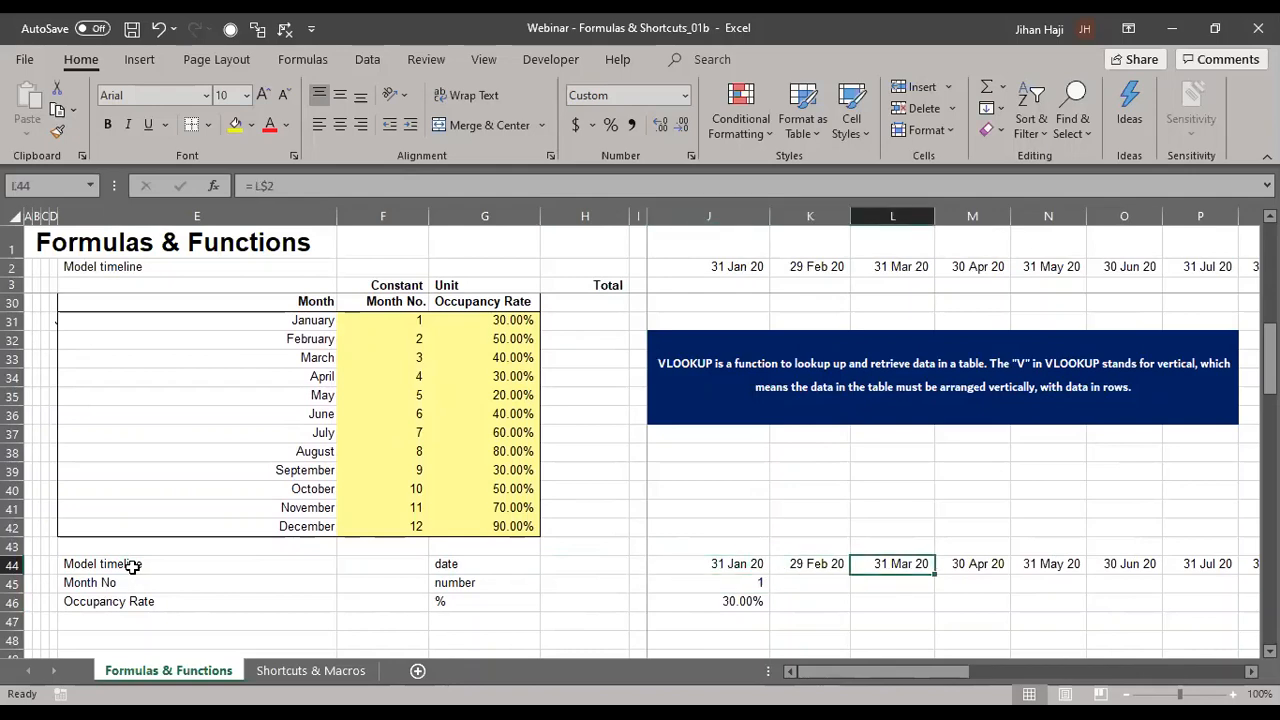
key("Right")
key("Right")
key("Right")
key("Right")
key("Right")
key("Right")
key("Right")
key("Right")
key("Right")
key("Right")
key("Right")
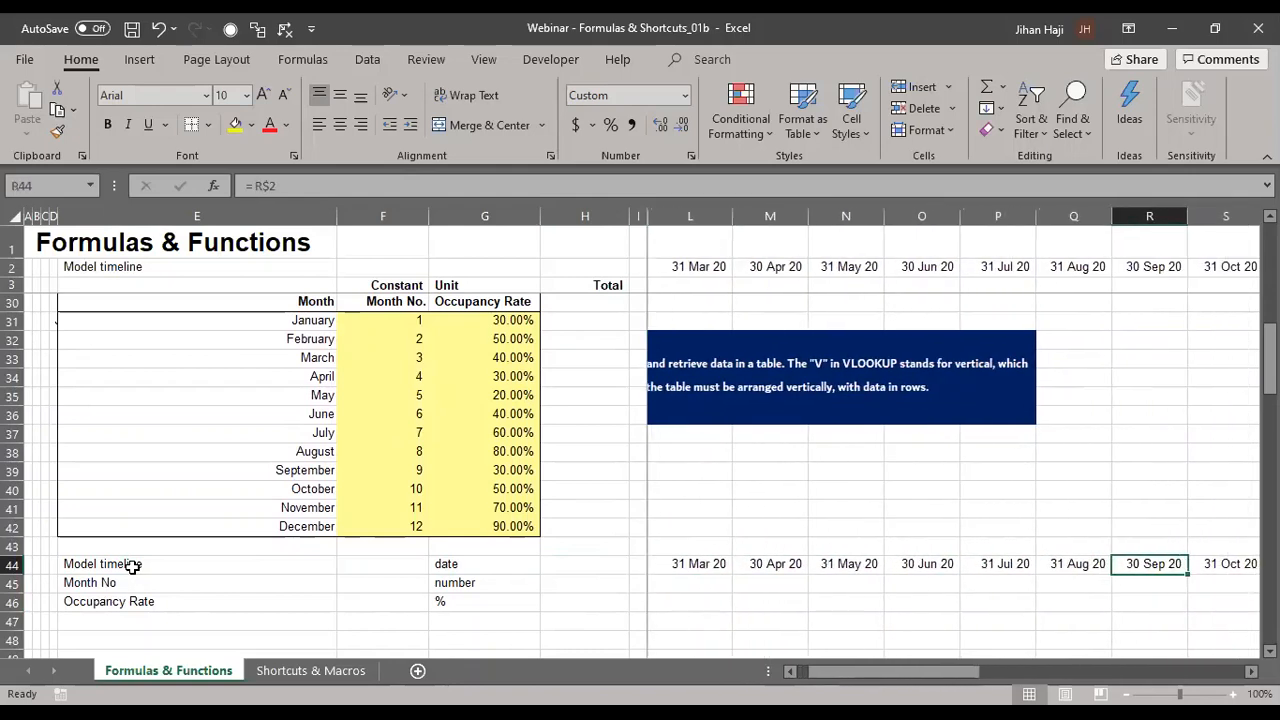
key("Right")
key("Right")
key("Right")
key("Right")
key("Right")
key("Right")
key("Right")
key("Right")
key("Right")
key("Right")
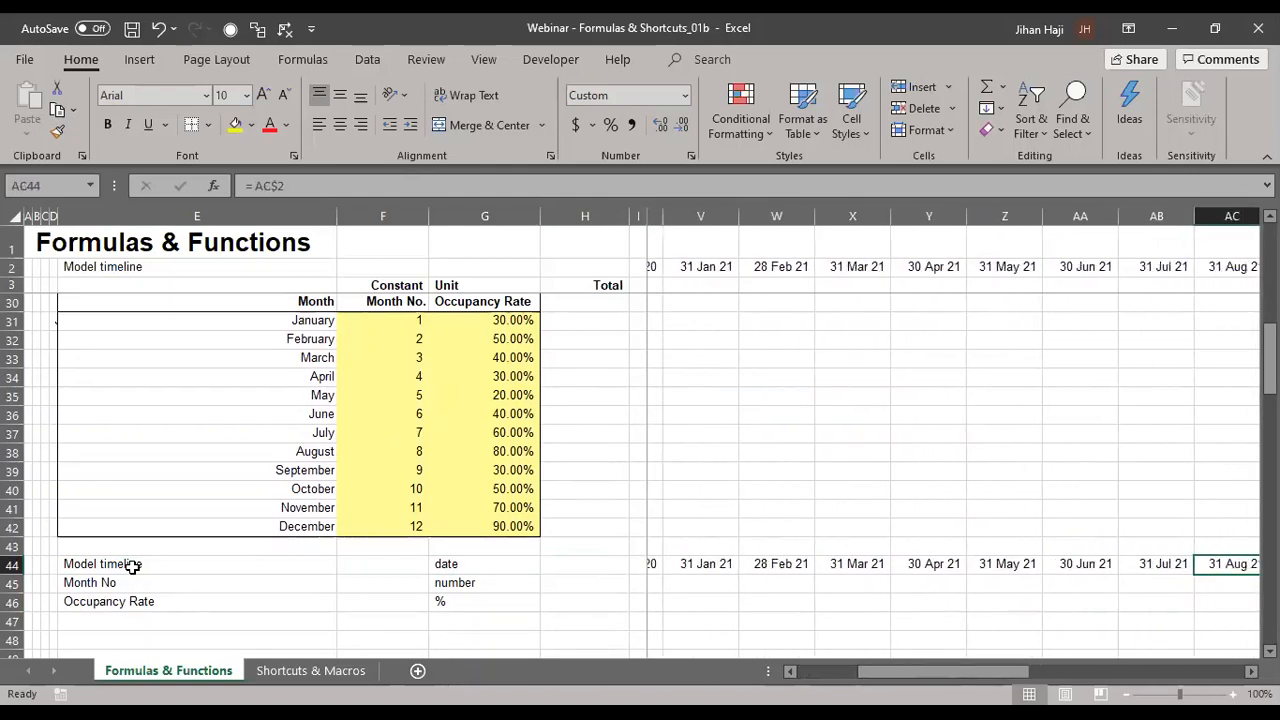
key("Right")
key("Right")
key("Right")
key("Right")
key("Right")
key("Right")
key("Right")
key("Right")
key("Right")
key("Right")
key("Right")
key("Right")
key("Right")
key("Right")
key("Right")
key("Right")
key("Right")
key("Right")
key("Right")
key("Right")
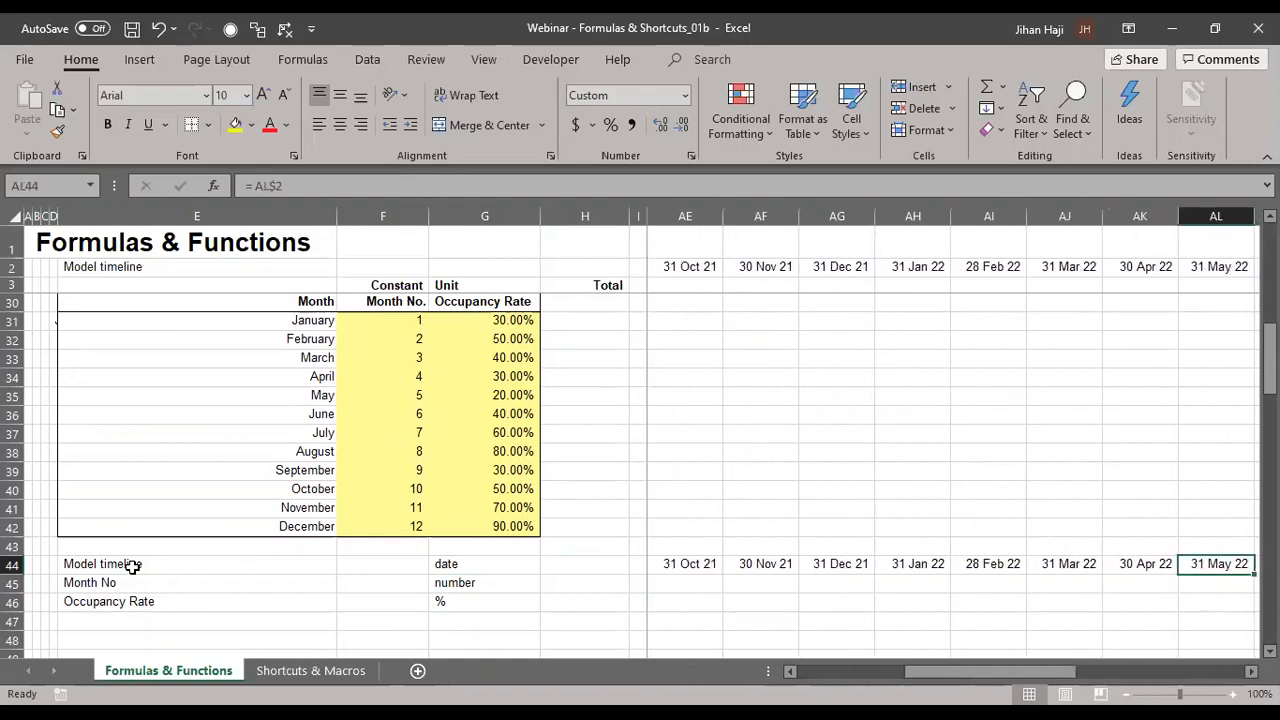
key("Right")
key("Right")
key("Right")
key("Right")
key("Right")
key("Right")
key("Right")
key("Right")
key("Right")
key("Right")
key("Right")
key("Right")
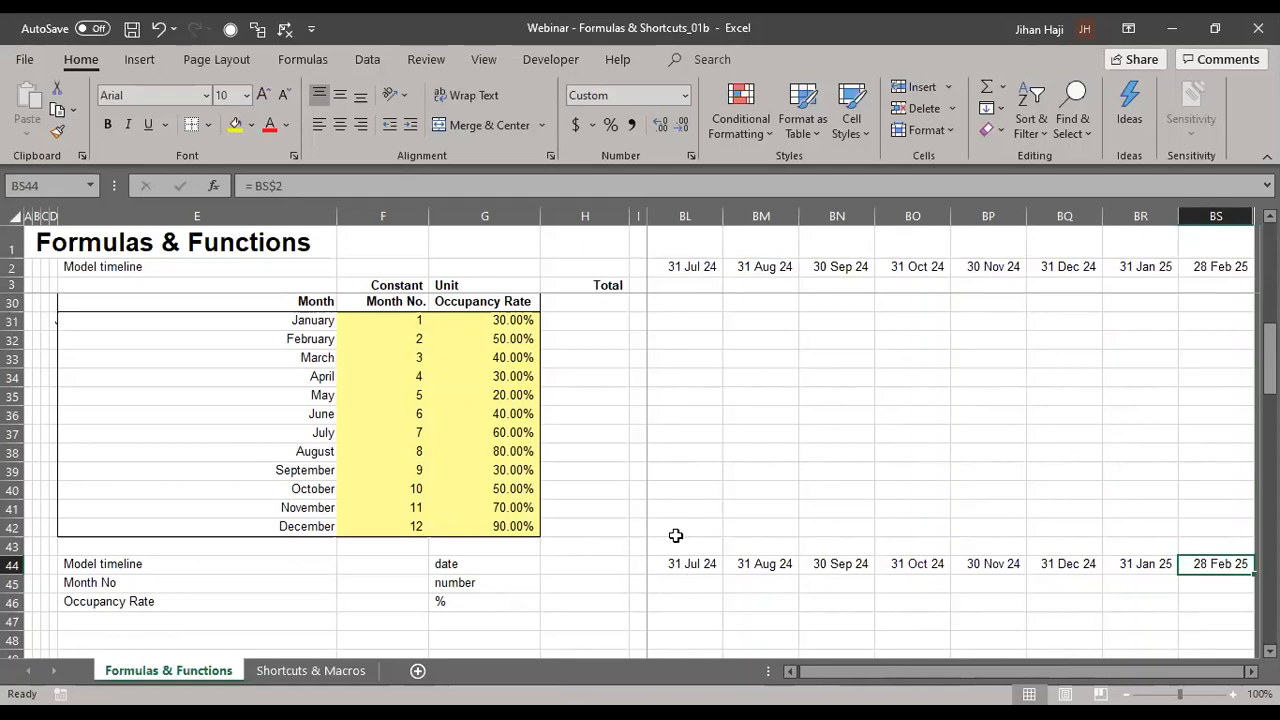
left_click(640, 565)
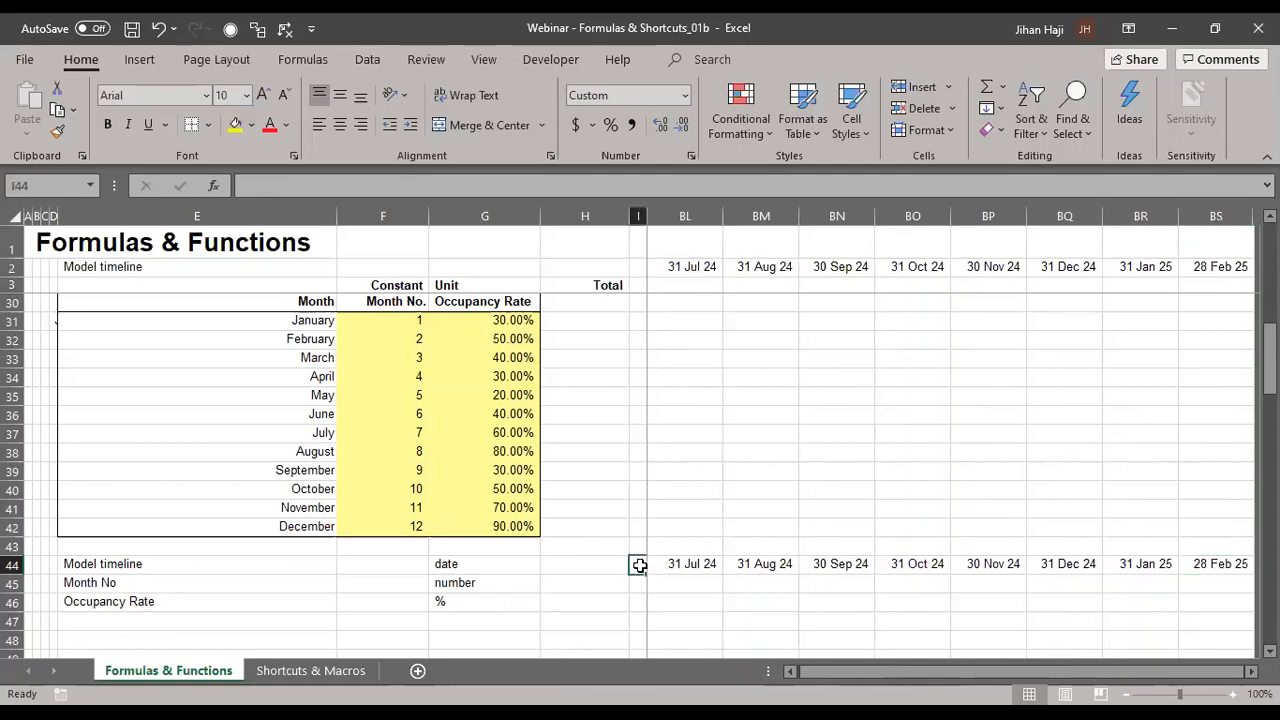
key("Right")
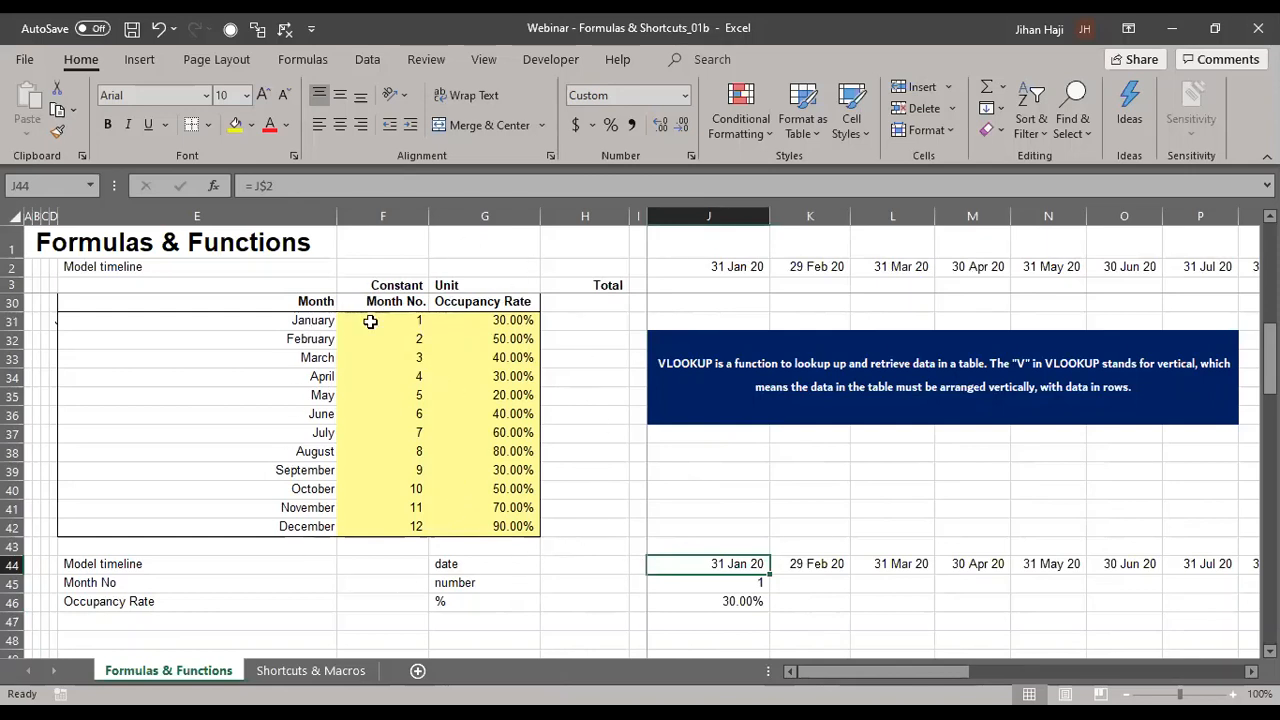
- Examine the January VLOOKUP formulas in J46 and J45, going through J45's MONTH lookup value, table array and column index arguments
left_click(758, 597)
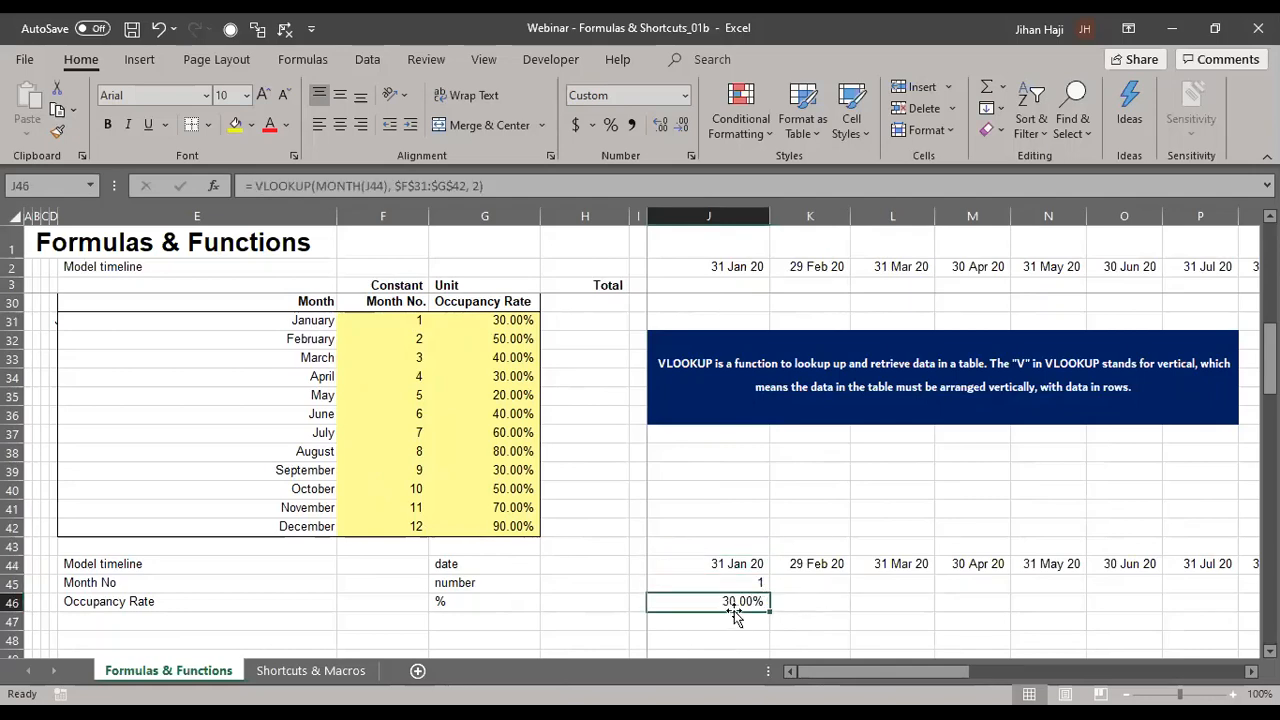
scroll(735, 617, "up", 1)
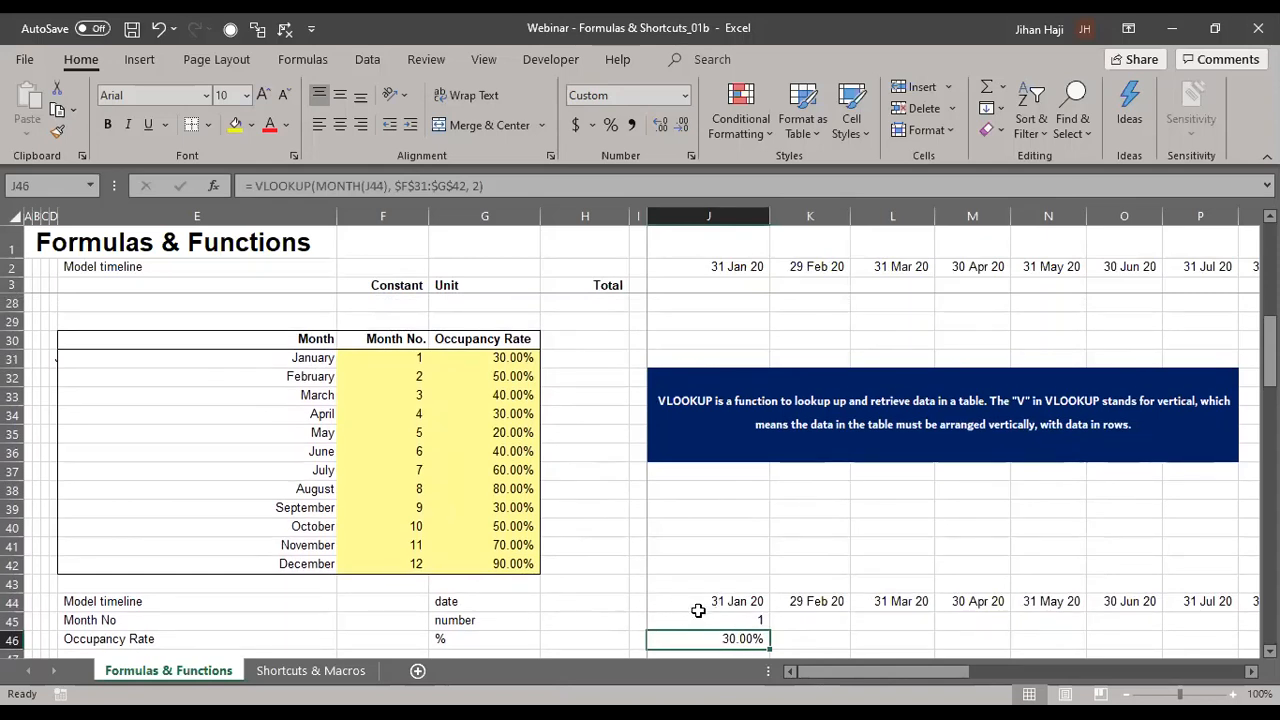
left_click(702, 617)
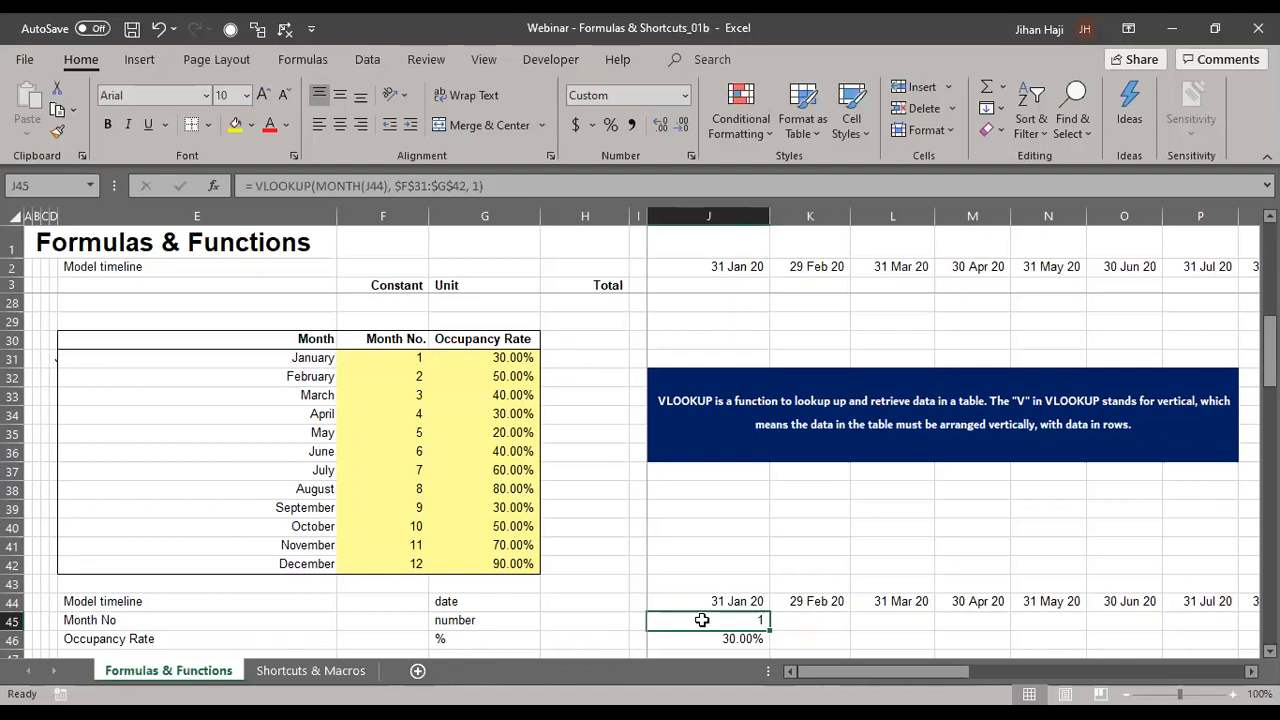
key("F2")
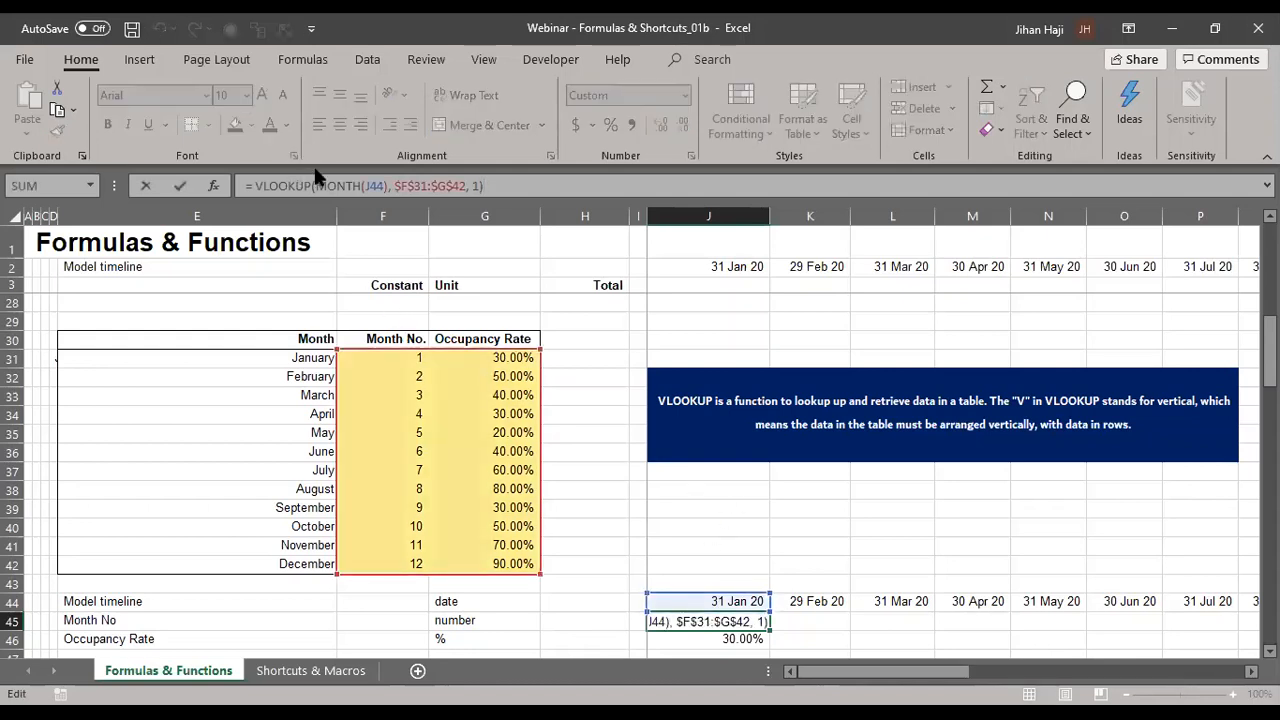
left_click(360, 186)
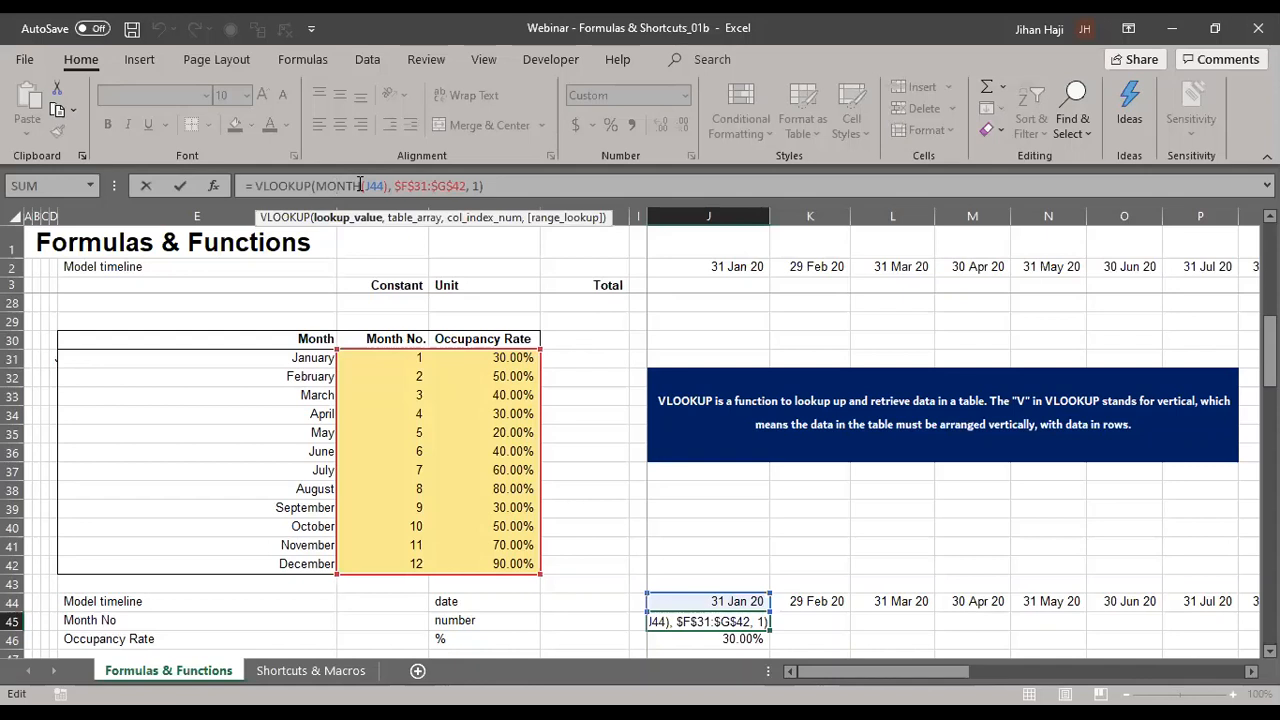
left_click(375, 184)
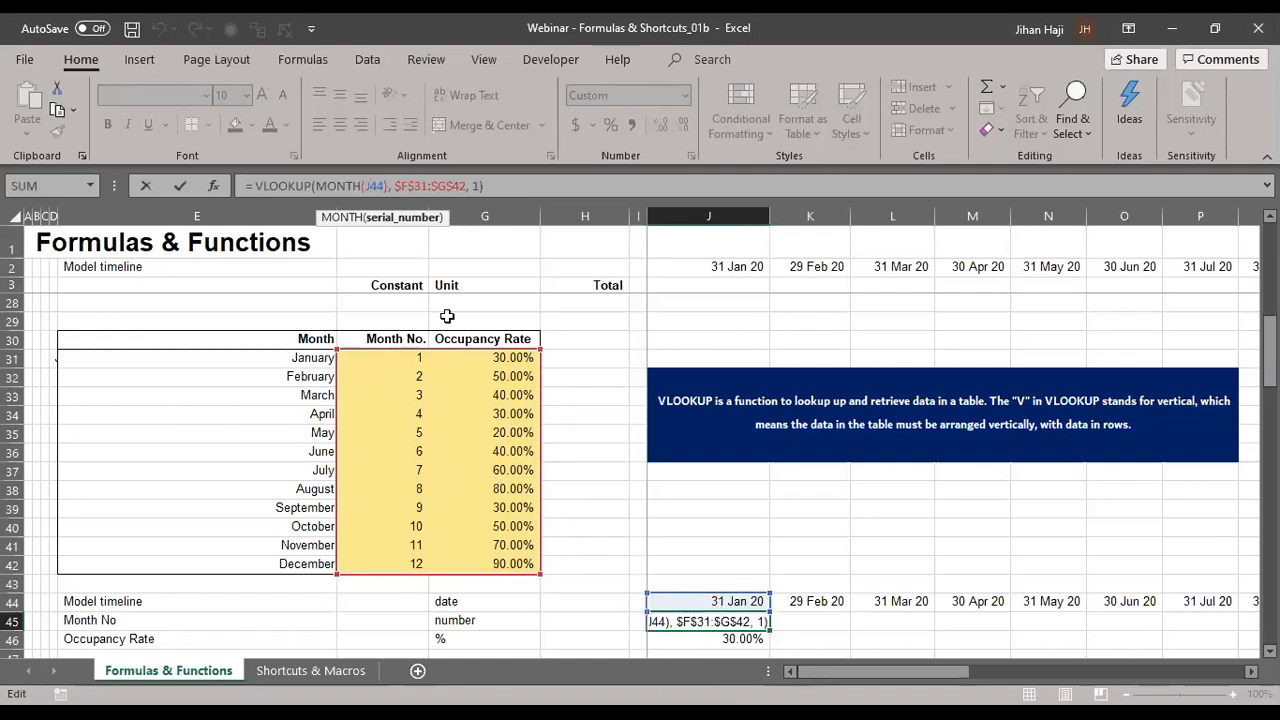
left_click(388, 186)
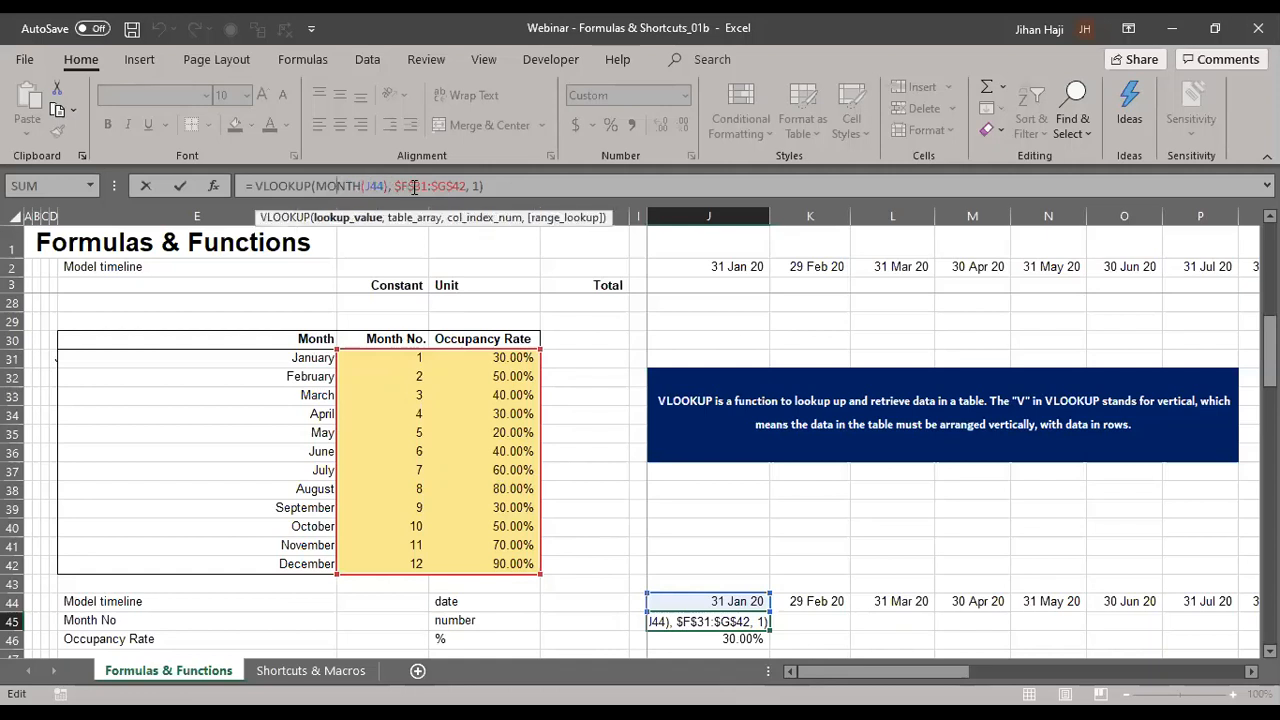
left_click(414, 187)
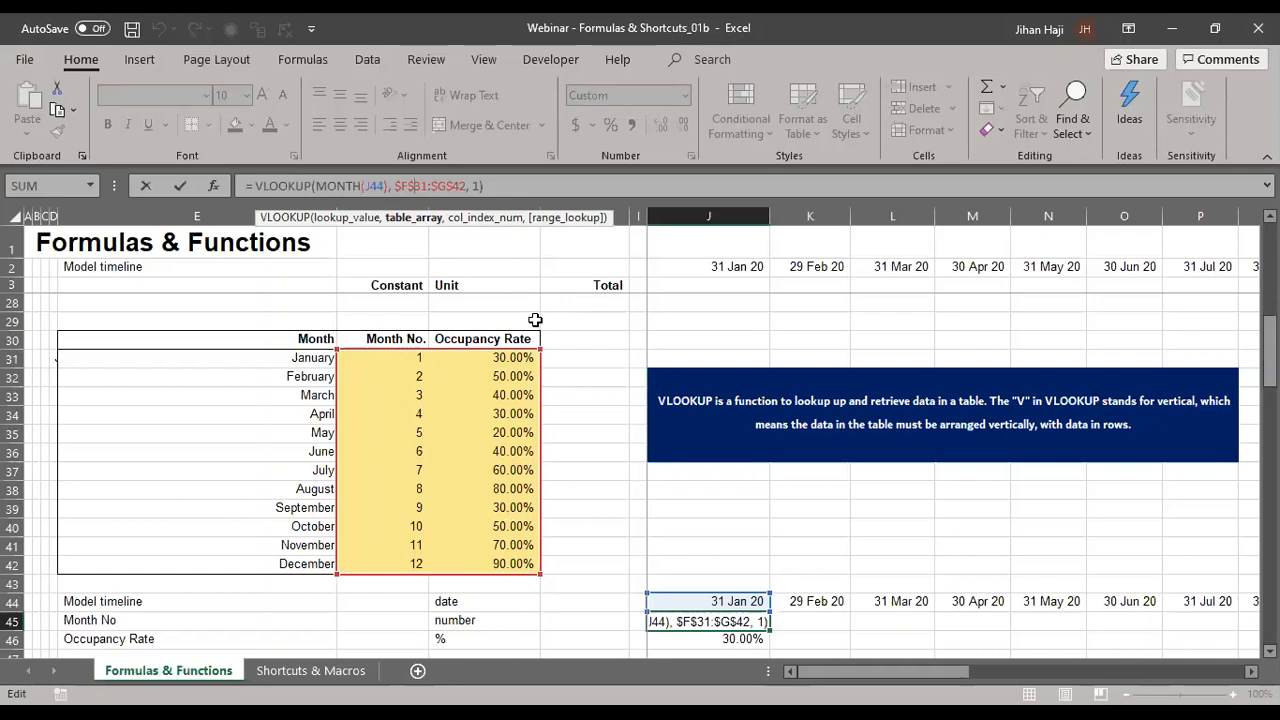
left_click(478, 186)
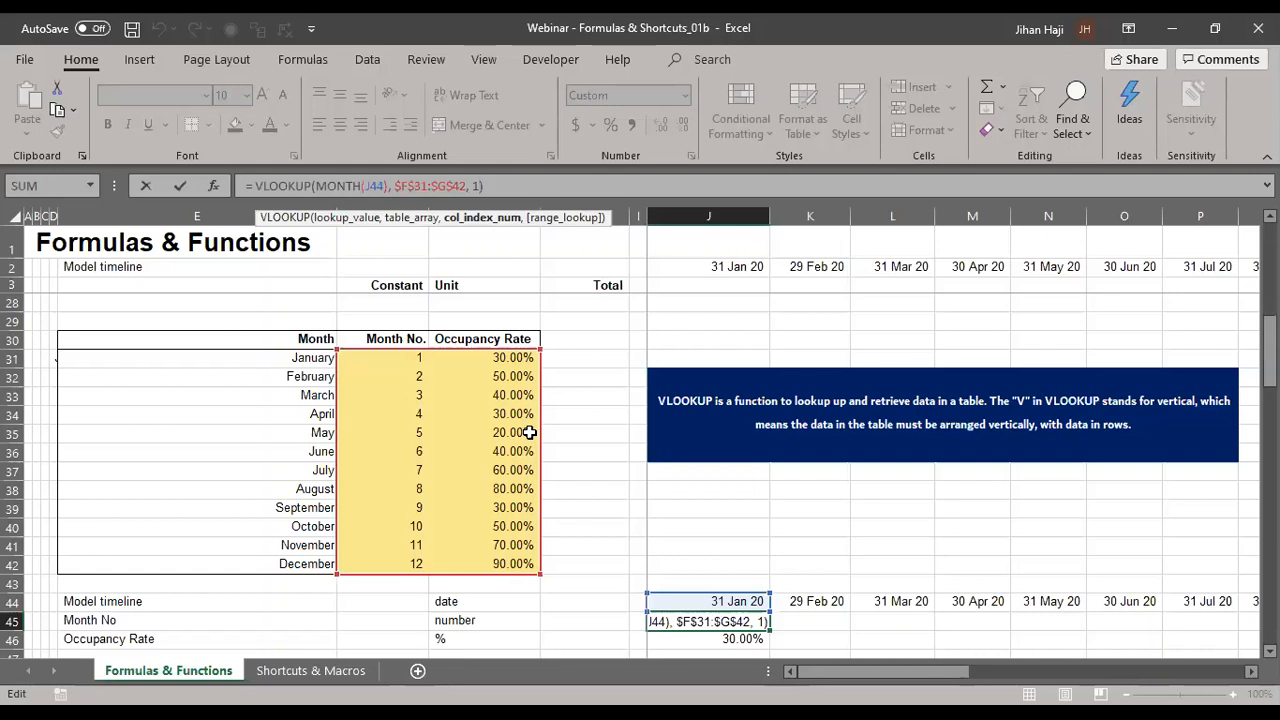
key("ctrl+Return")
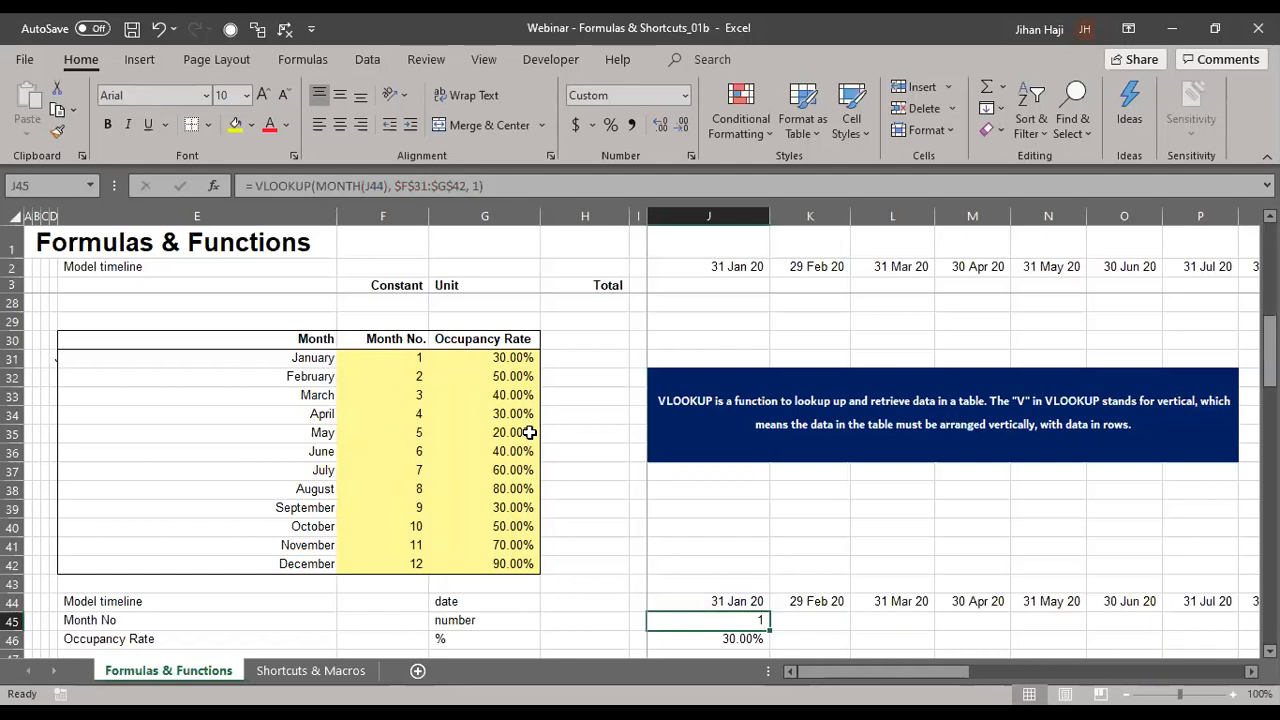
- Start a VLOOKUP formula in K45 with MONTH(K44) as the lookup value
key("Right")
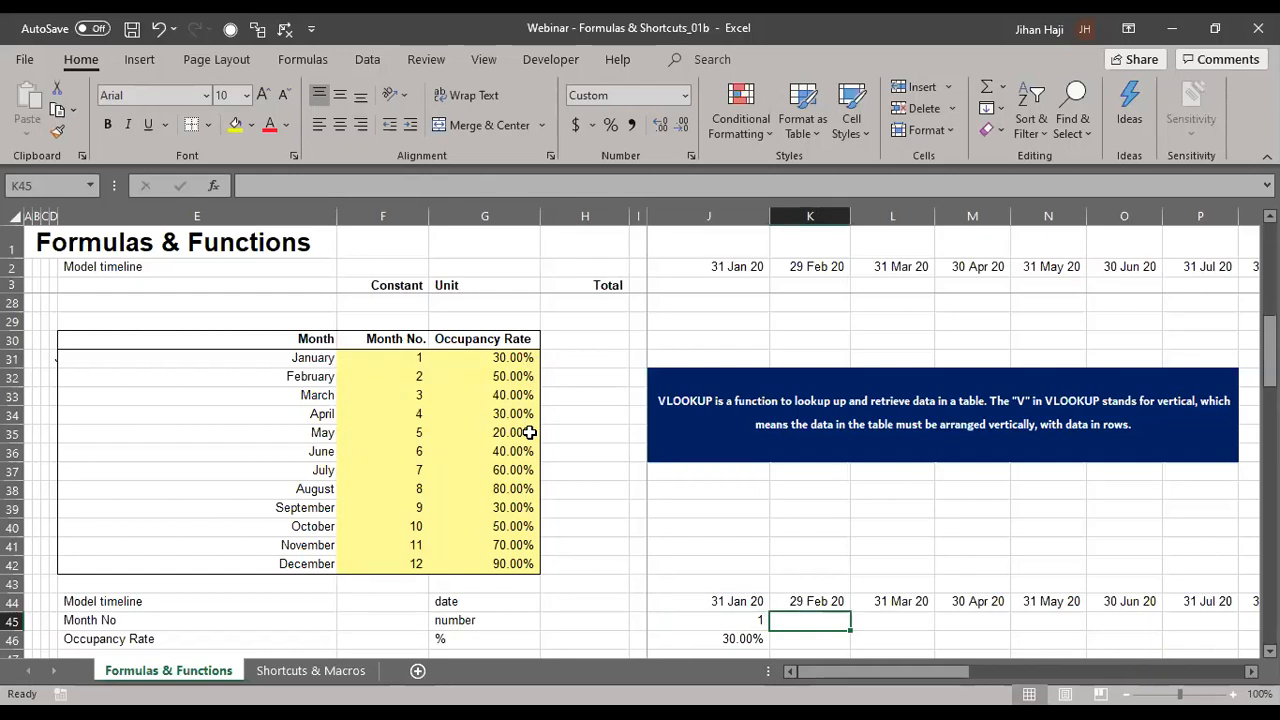
type("=")
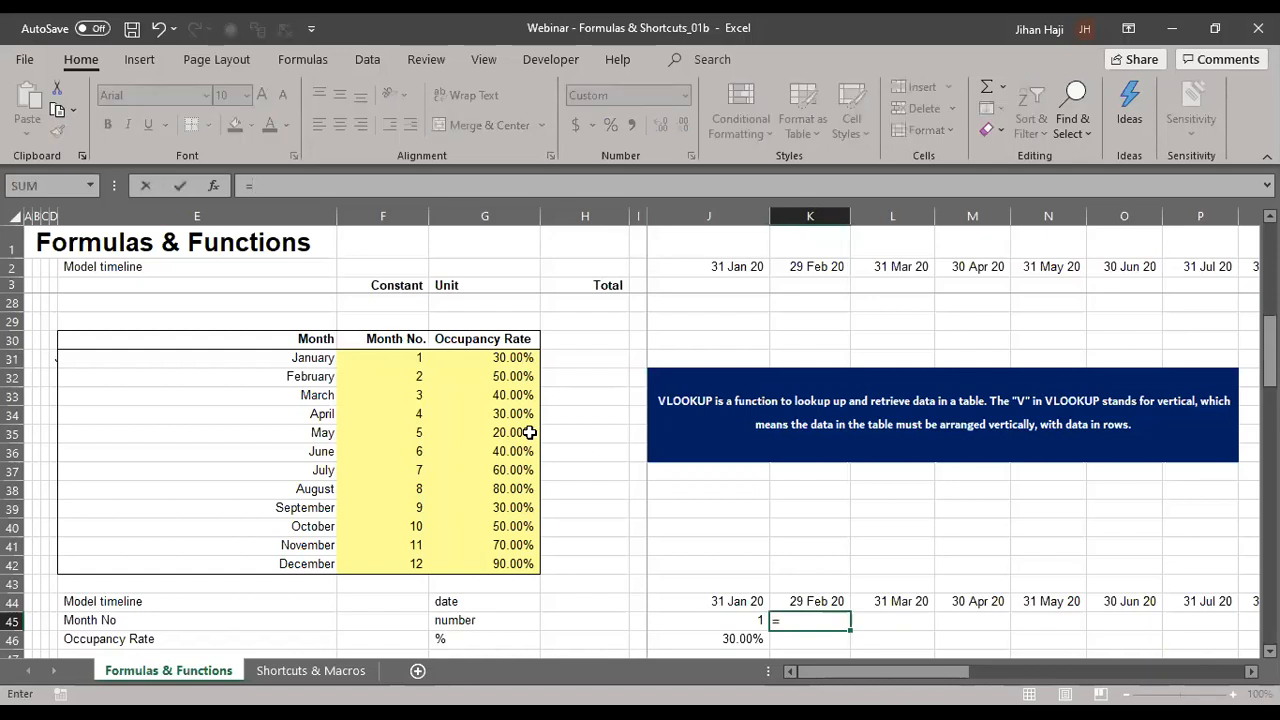
type("v")
key("BackSpace")
type("VLOOKUP")
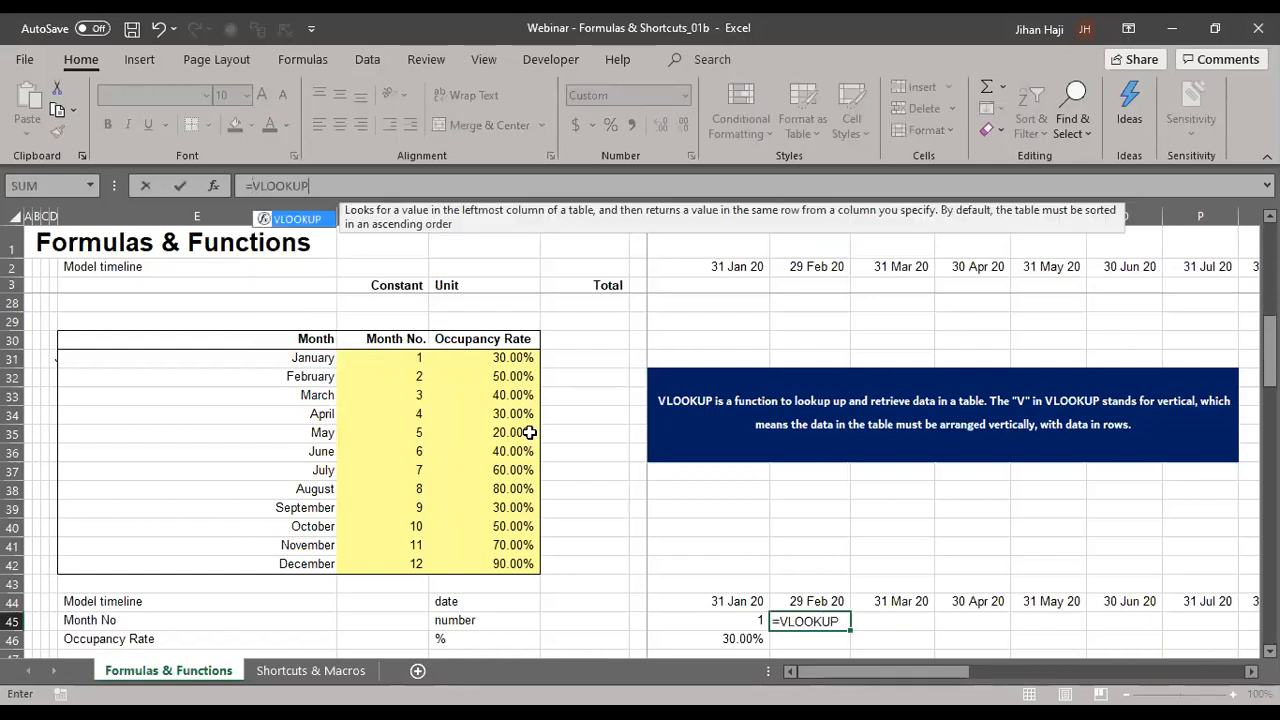
type("(")
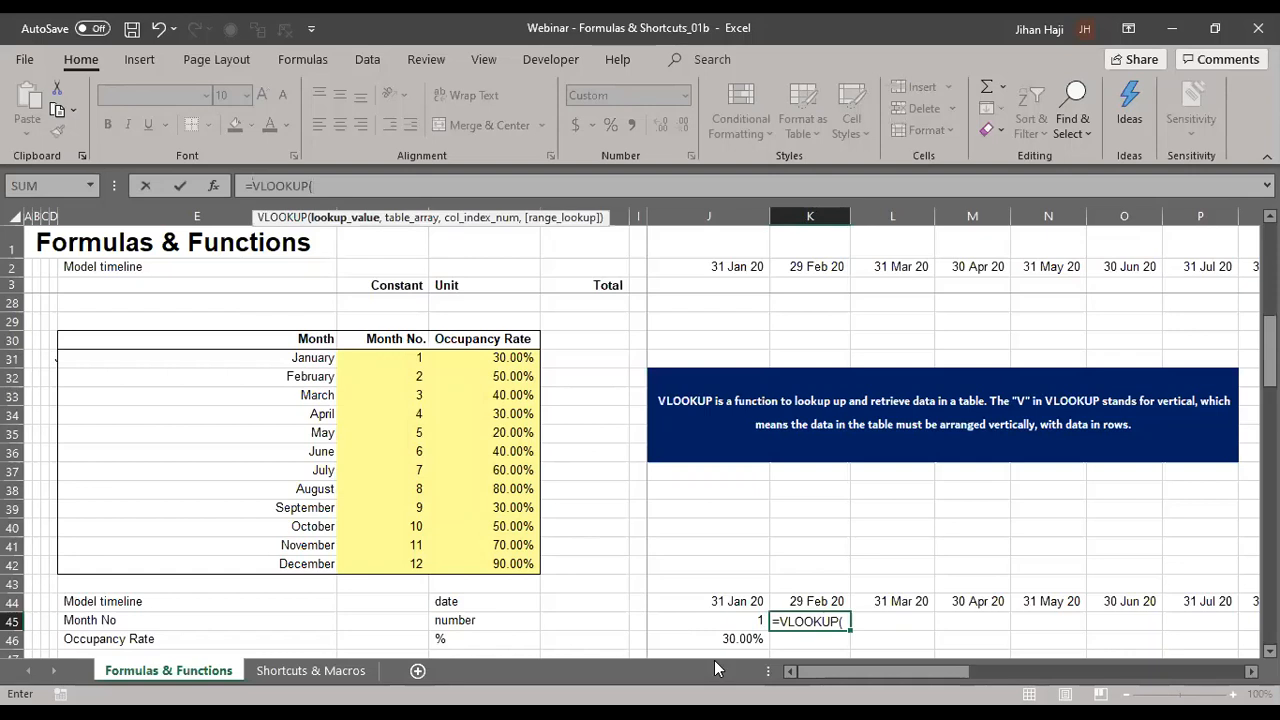
type("MONTH(")
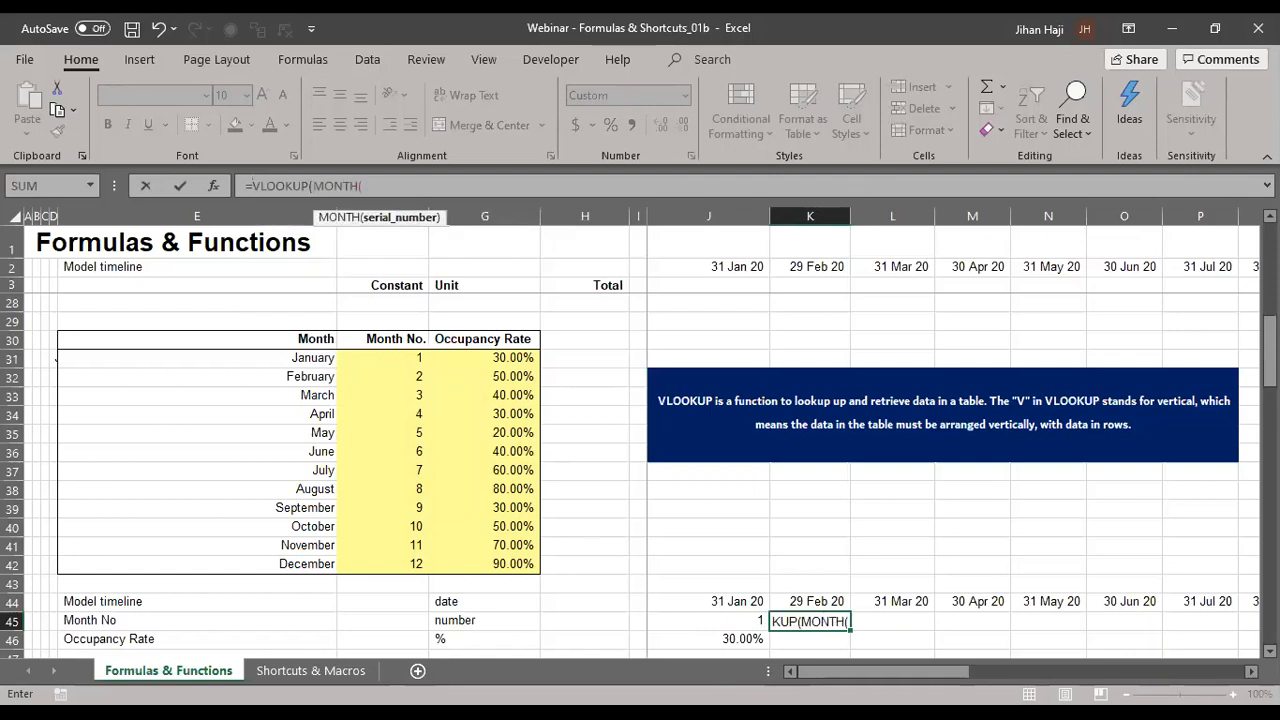
left_click(811, 598)
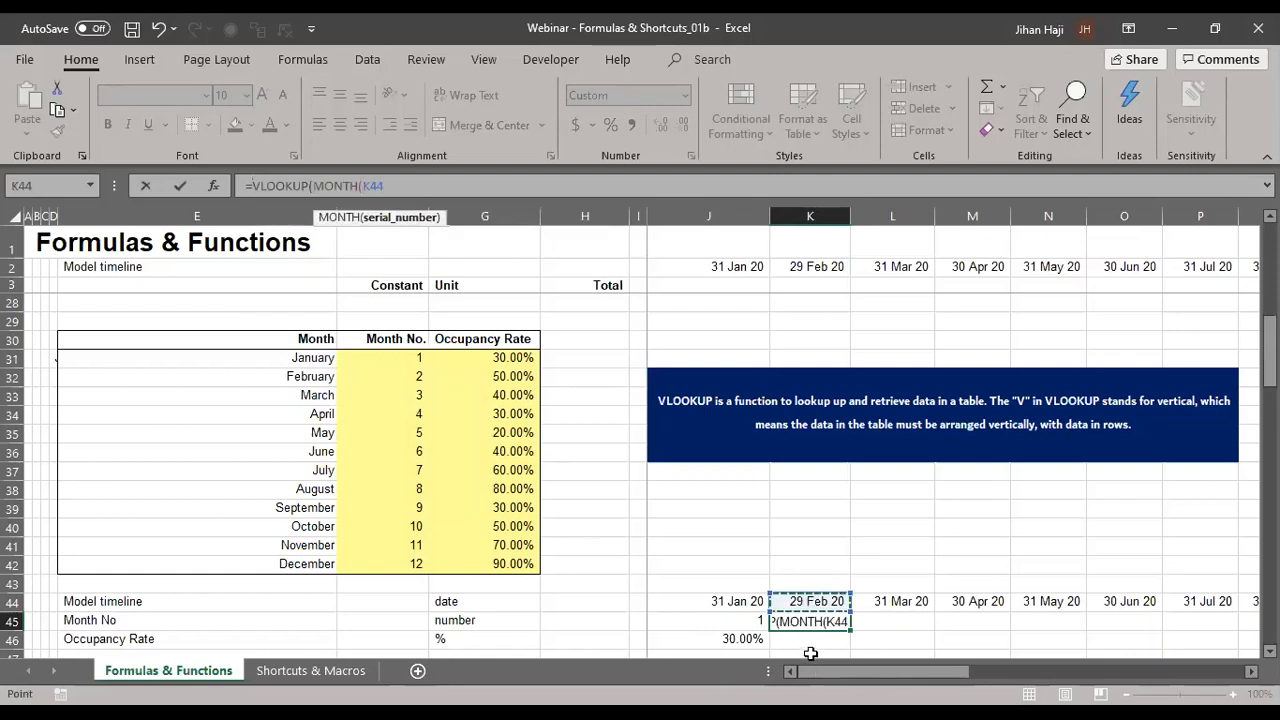
type(")")
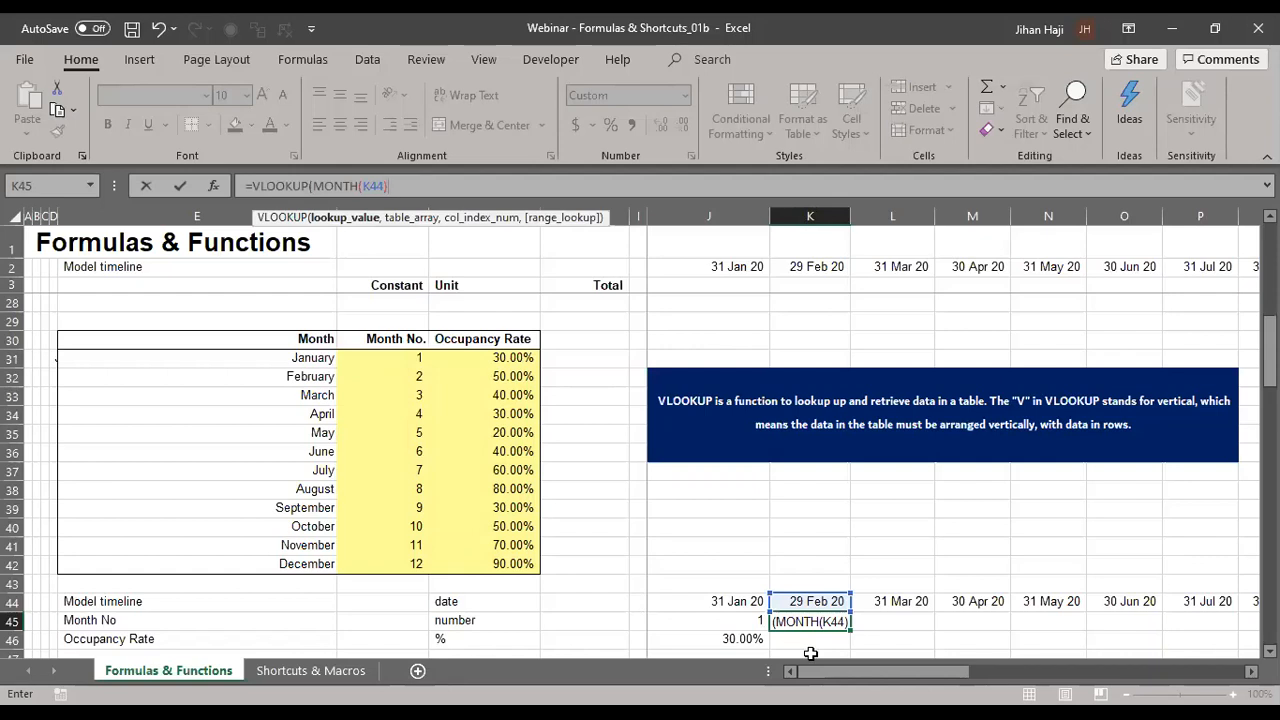
- Set the table array of K45's VLOOKUP to the Month No. and Occupancy Rate data, locked as $F$31:$G$42
type(",")
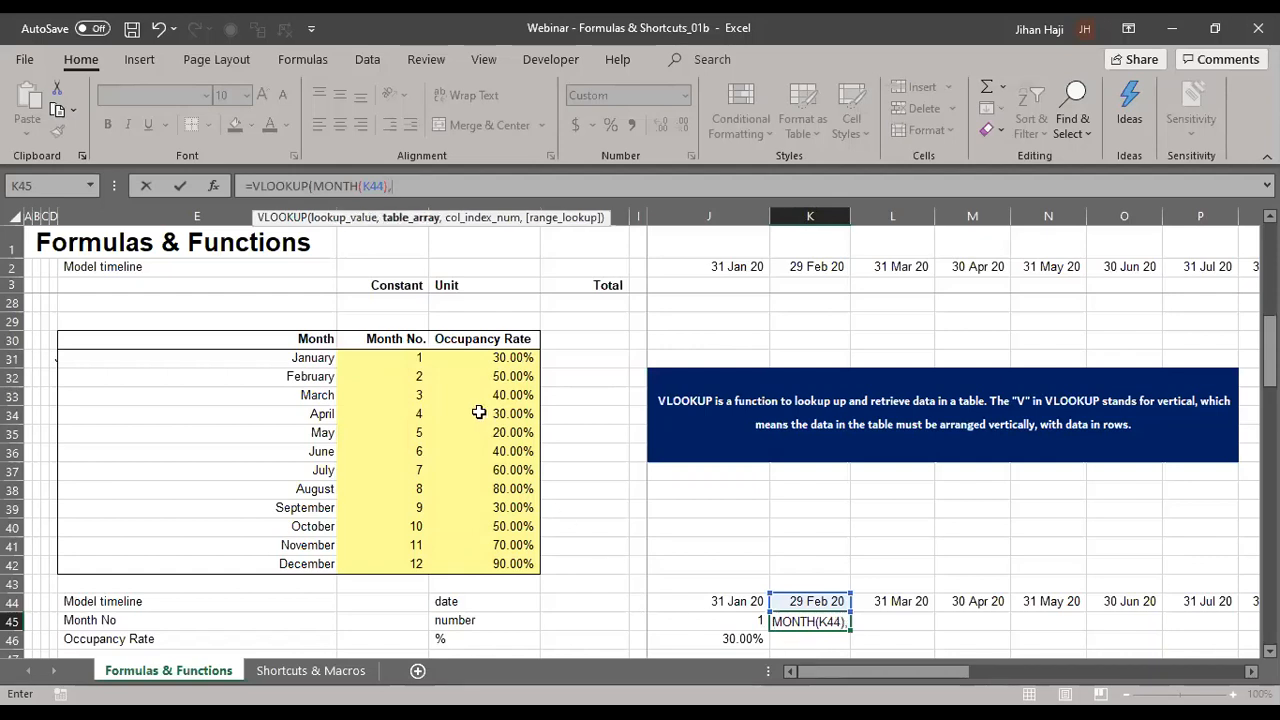
left_click(390, 358)
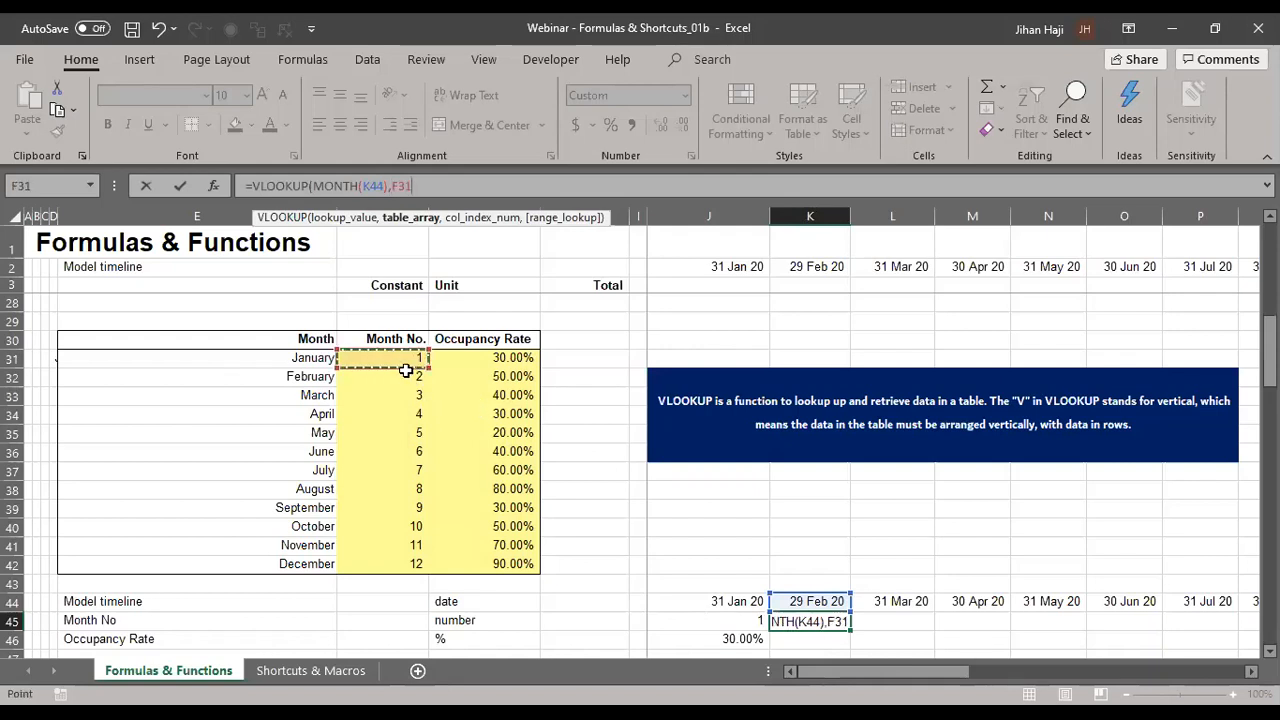
left_click_drag(405, 371, 510, 563)
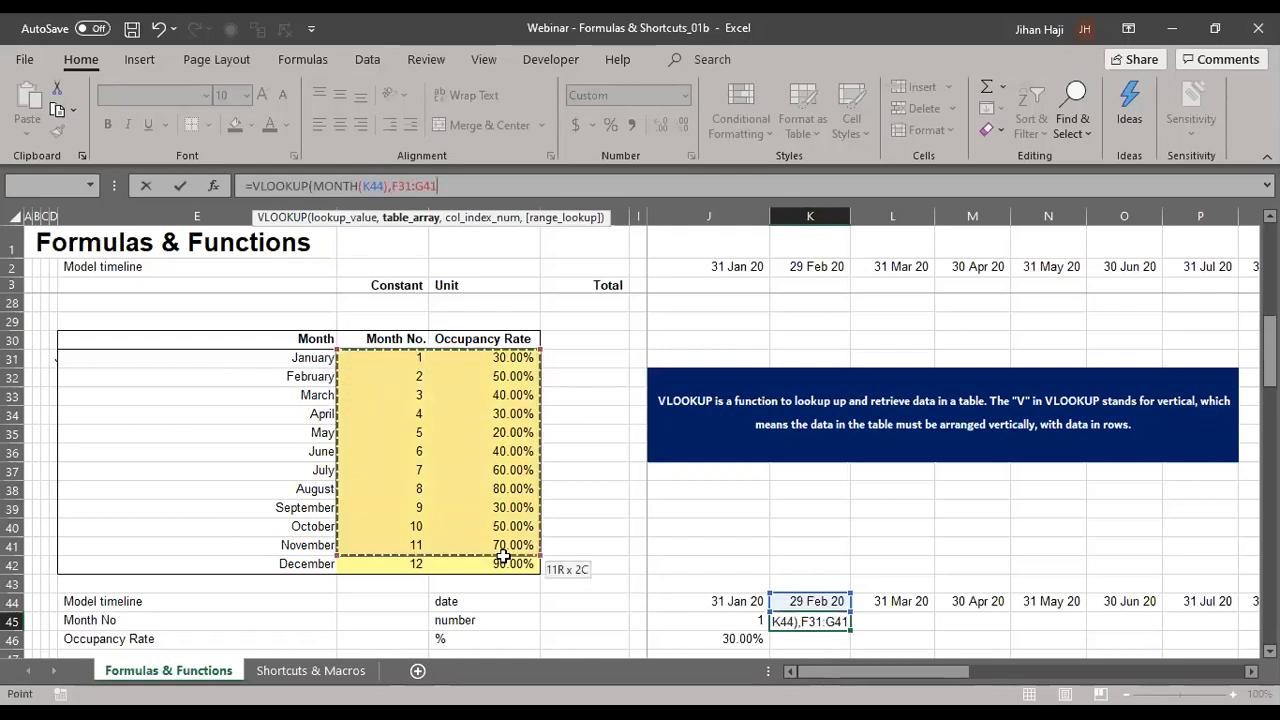
left_click(406, 186)
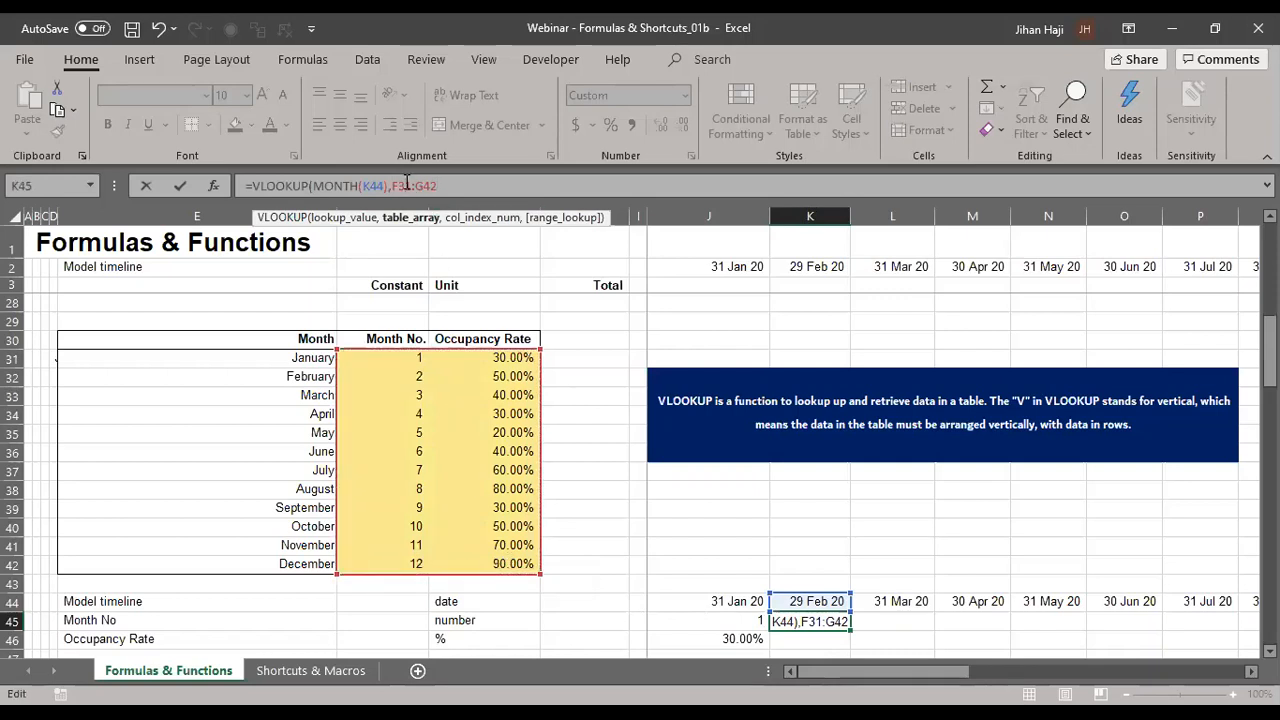
key("alt+Tab")
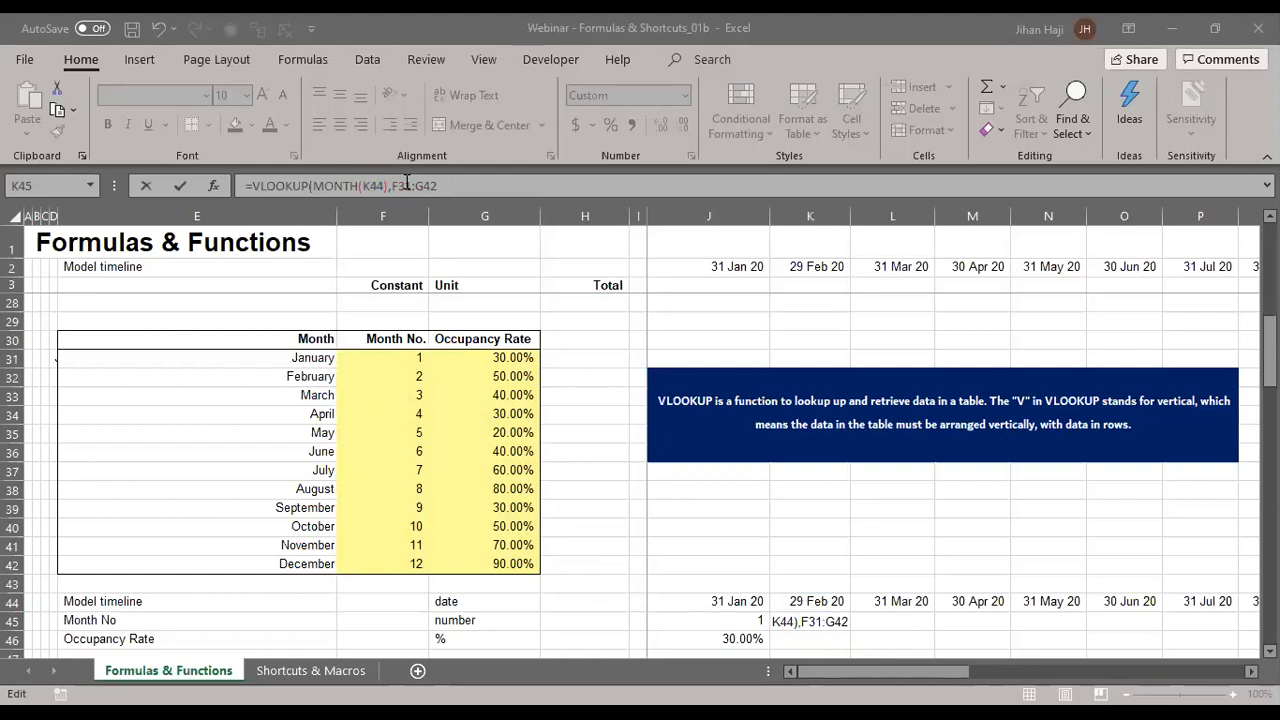
left_click(407, 183)
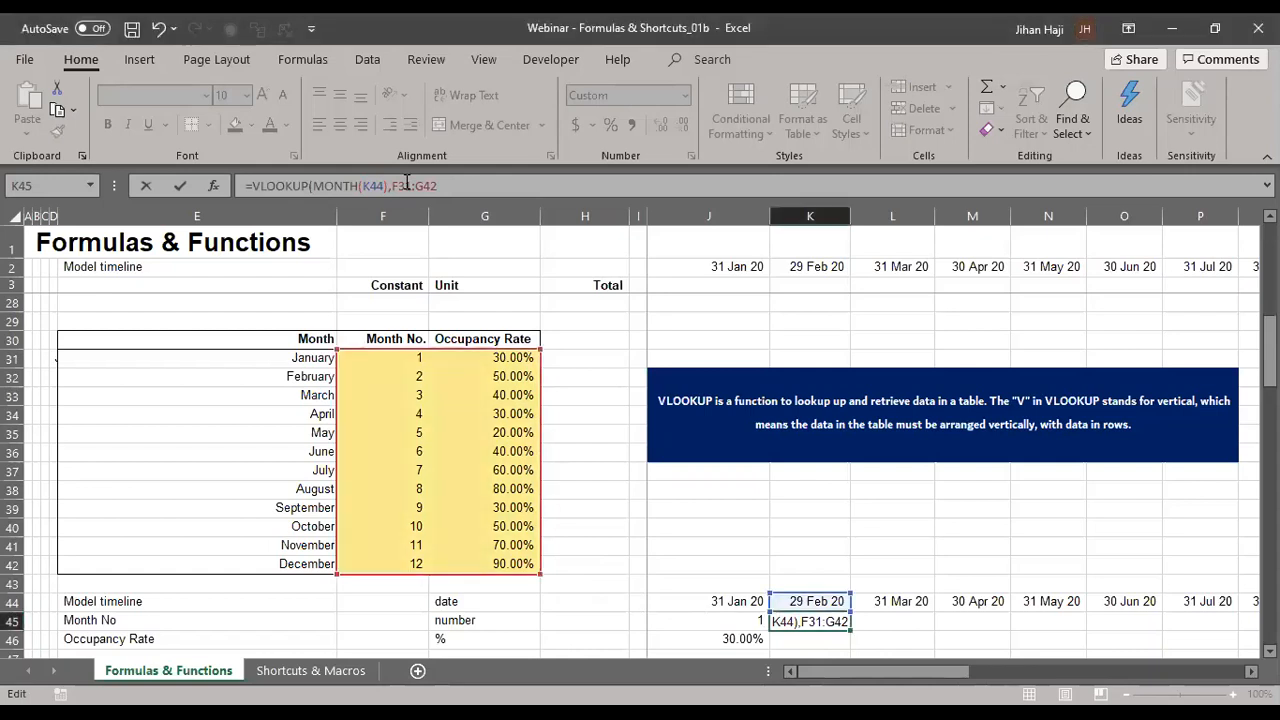
key("F4")
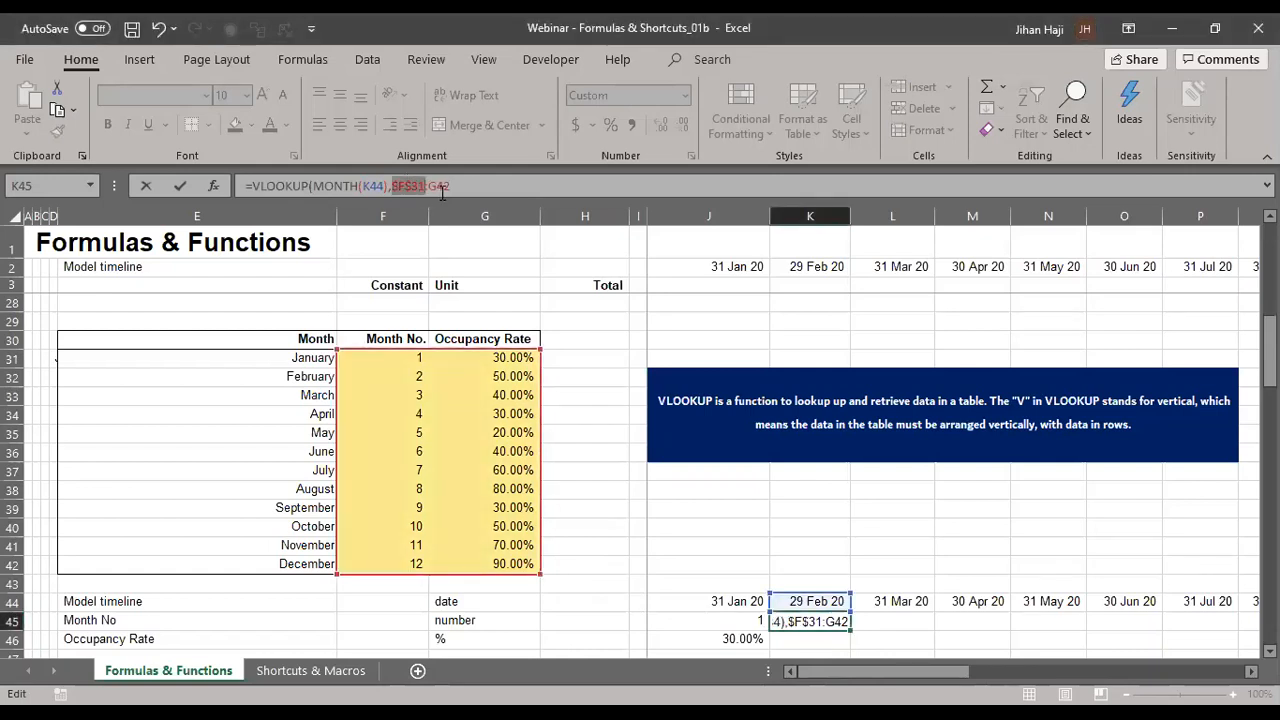
double_click(442, 190)
key("F4")
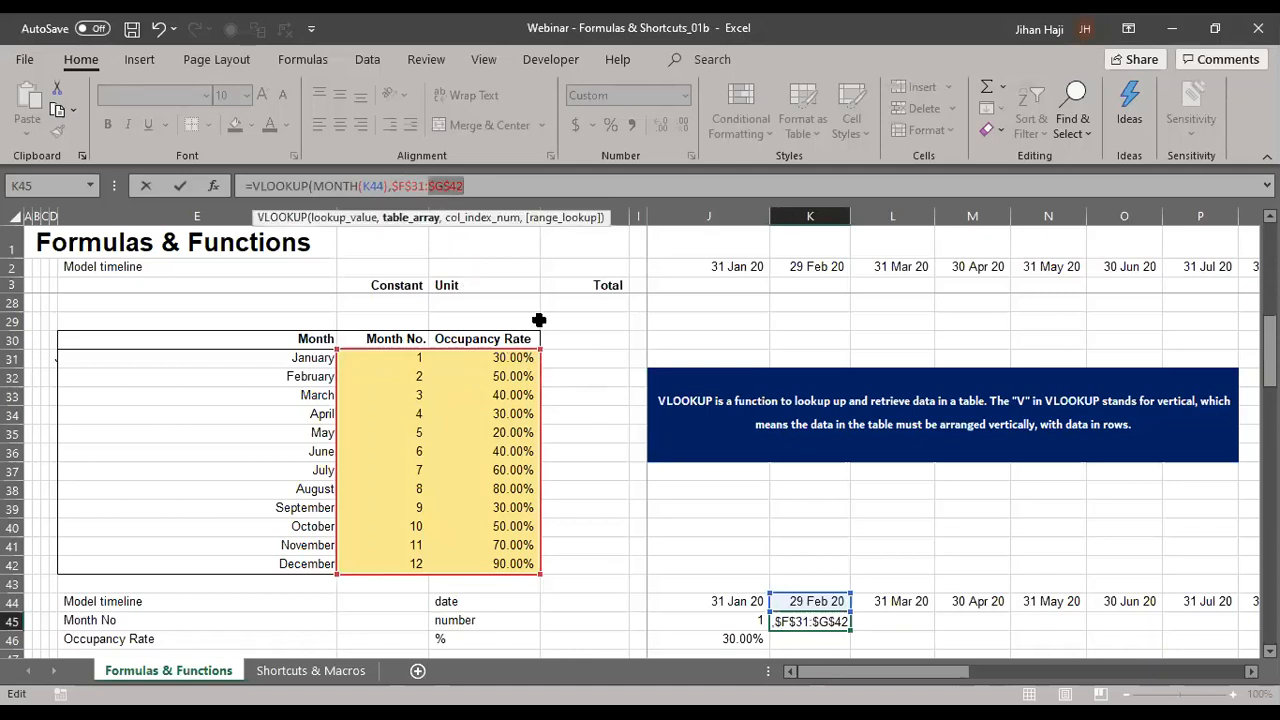
- Complete K45's VLOOKUP with column index 1 and enter the formula, keeping K45 selected
left_click(468, 182)
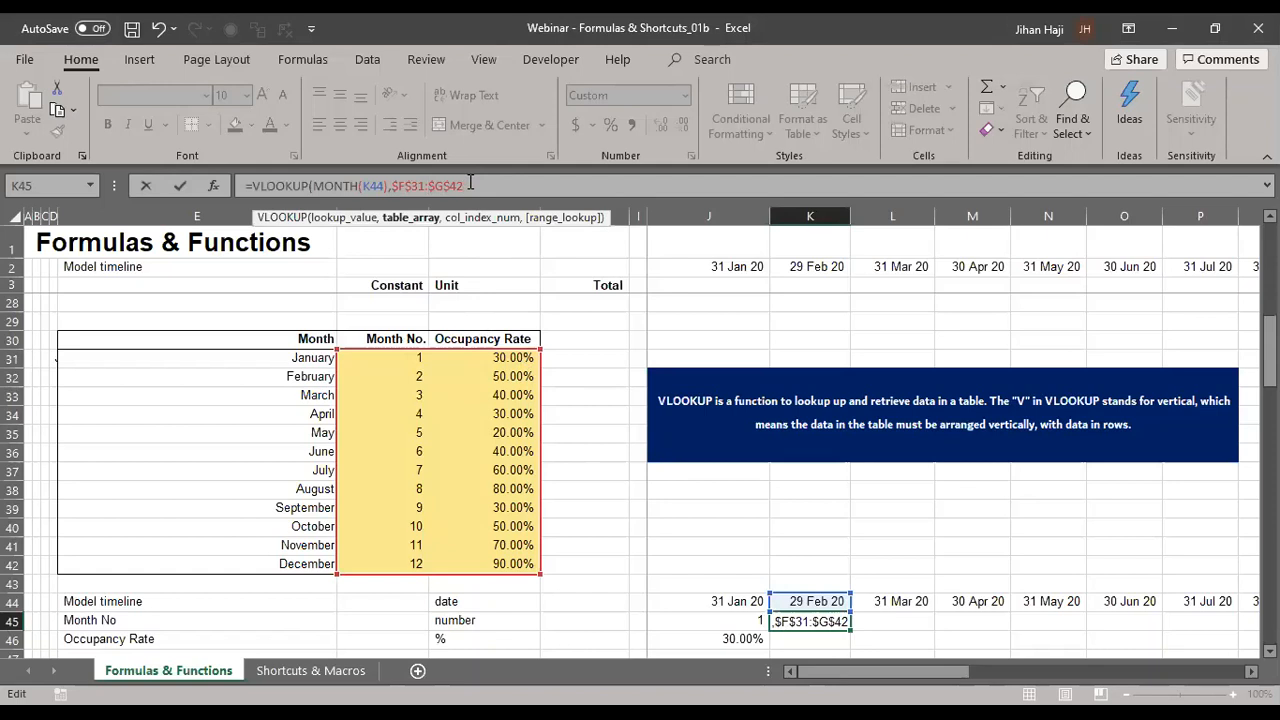
type(",")
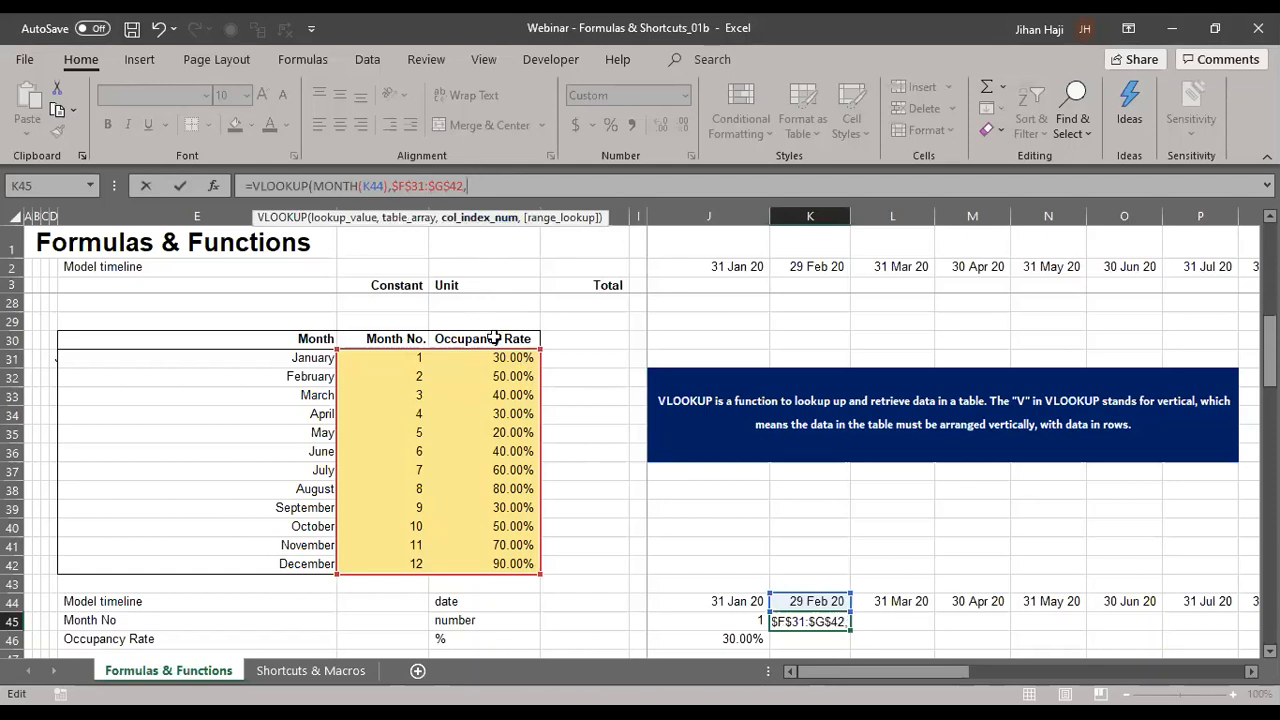
type("1")
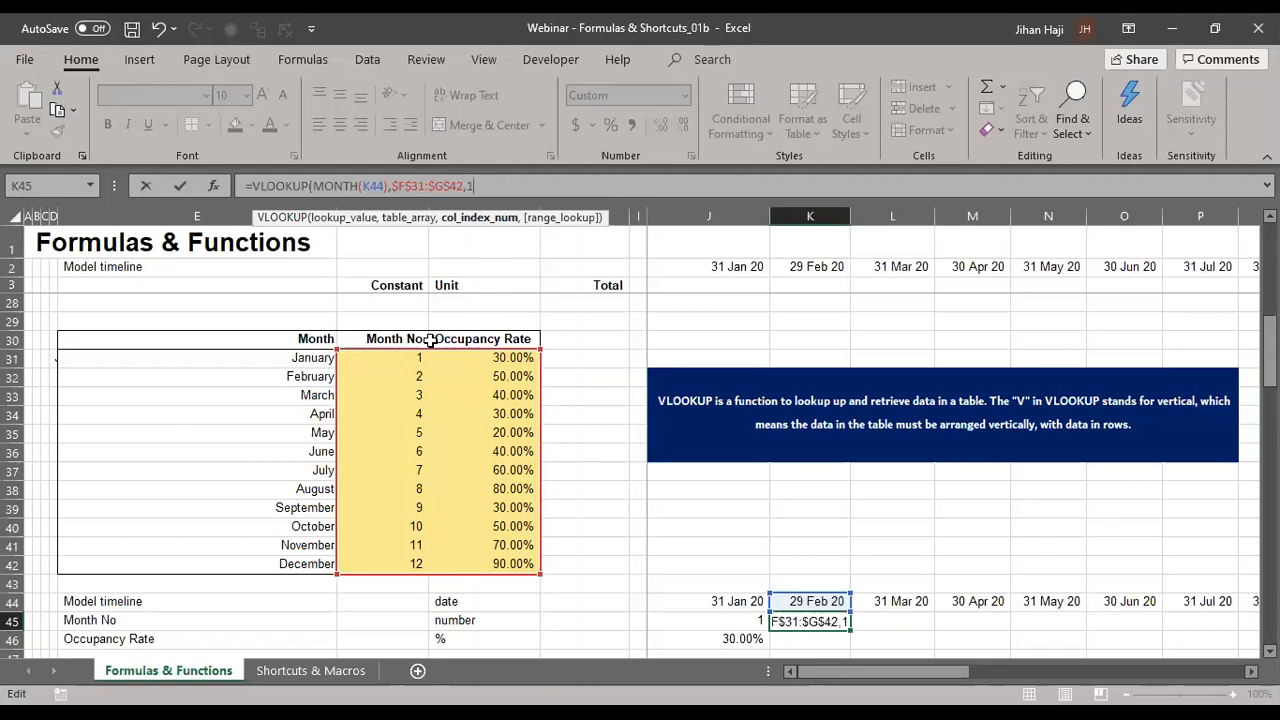
type(")")
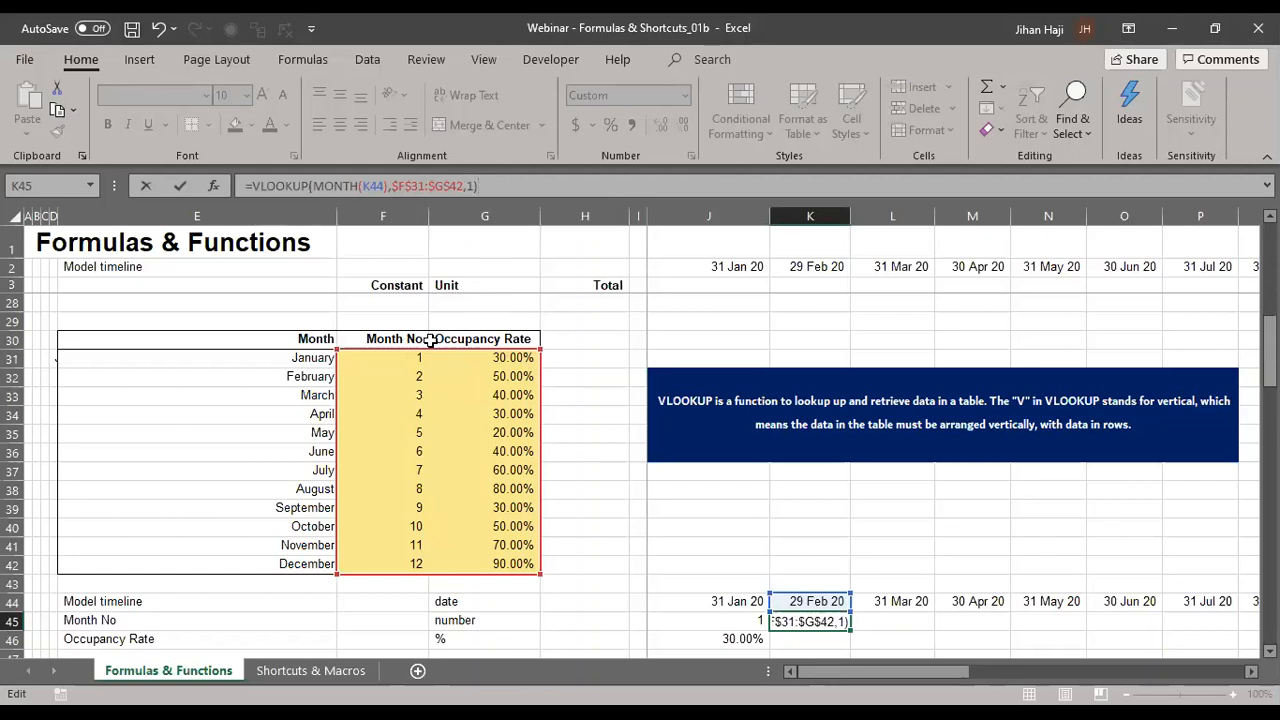
key("ctrl+Return")
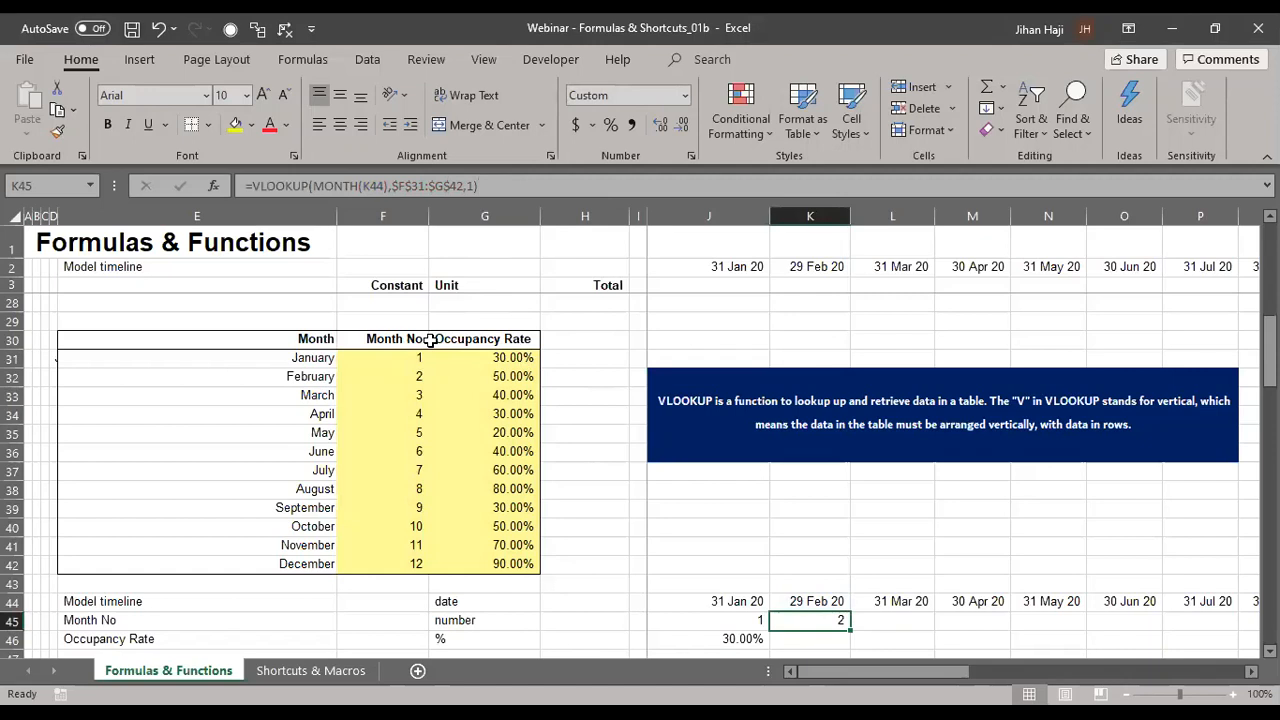
- Copy the Month No formula from K45 across row 45 through BS45
key("ctrl+c")
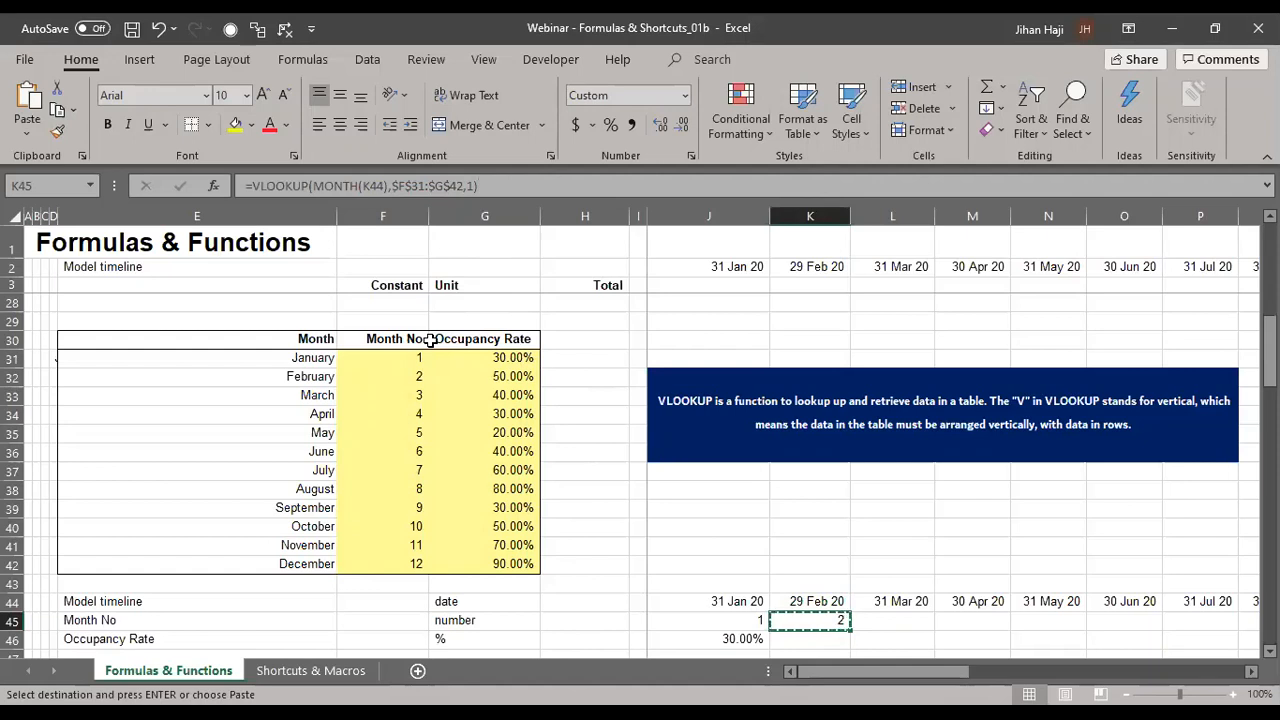
key("ctrl+shift+Right")
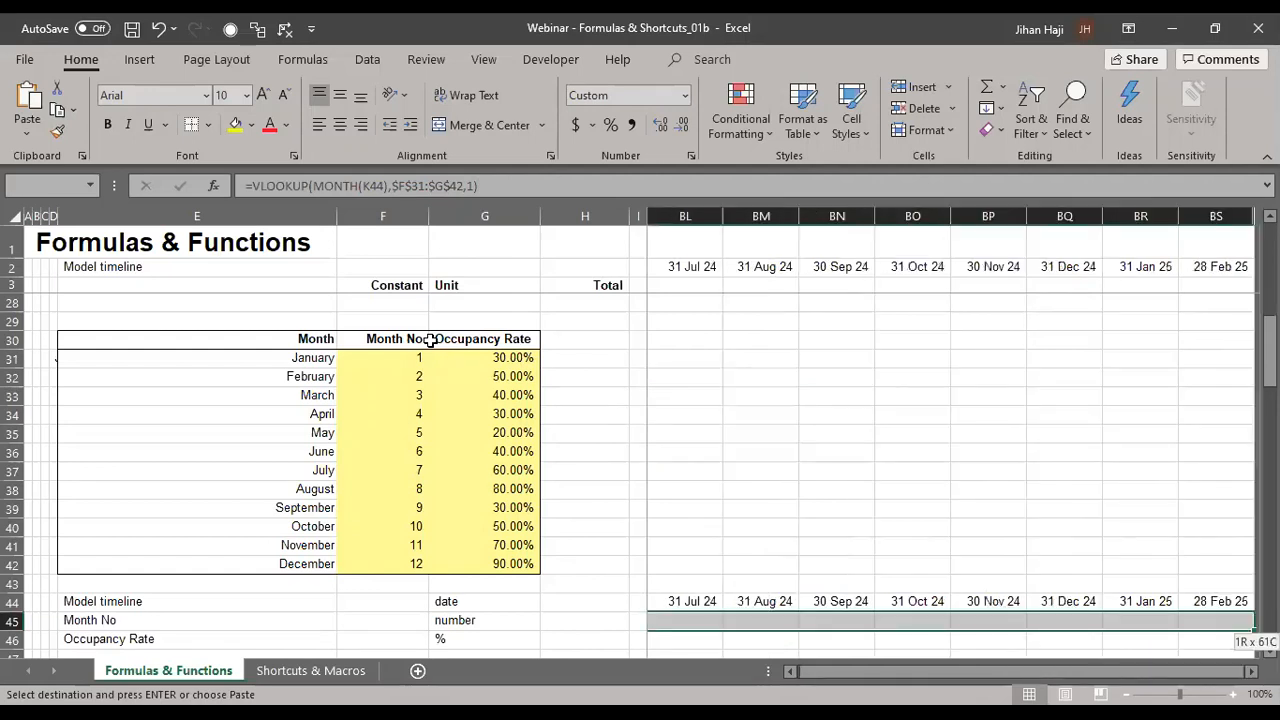
key("Return")
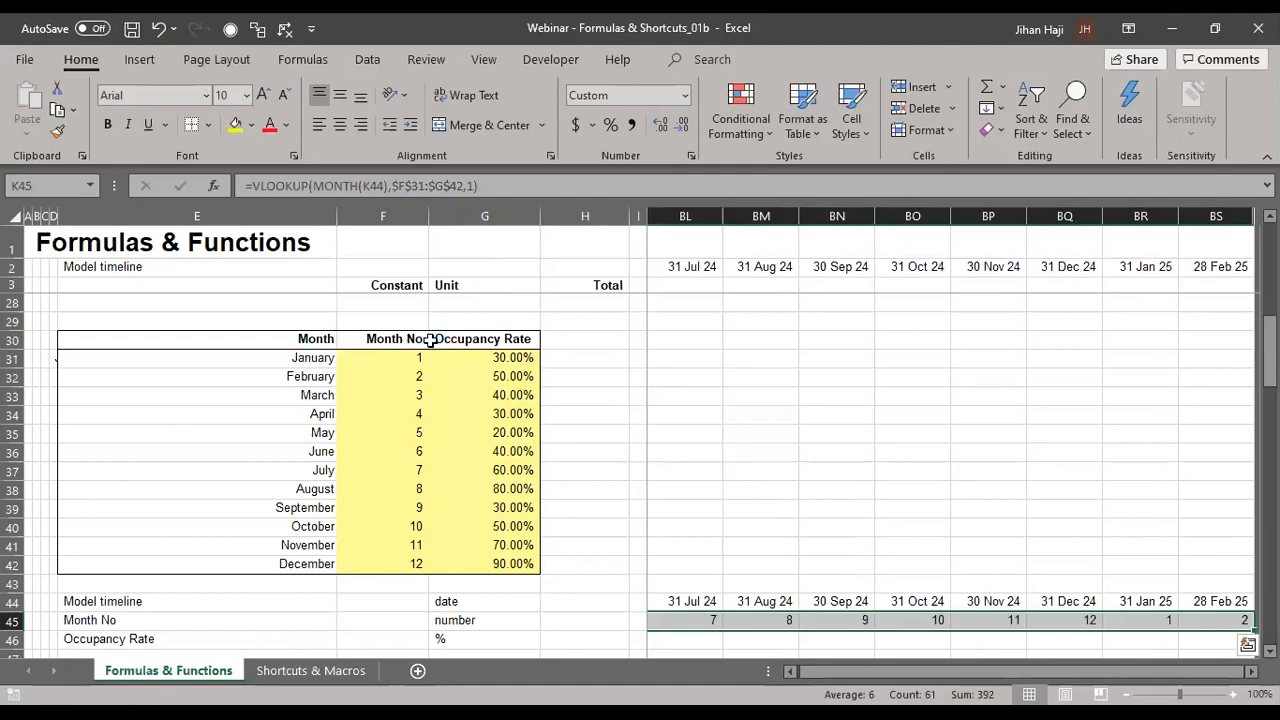
- Review the Month No values along row 45 against the timeline dates out to column BS, and return to J45
key("Right")
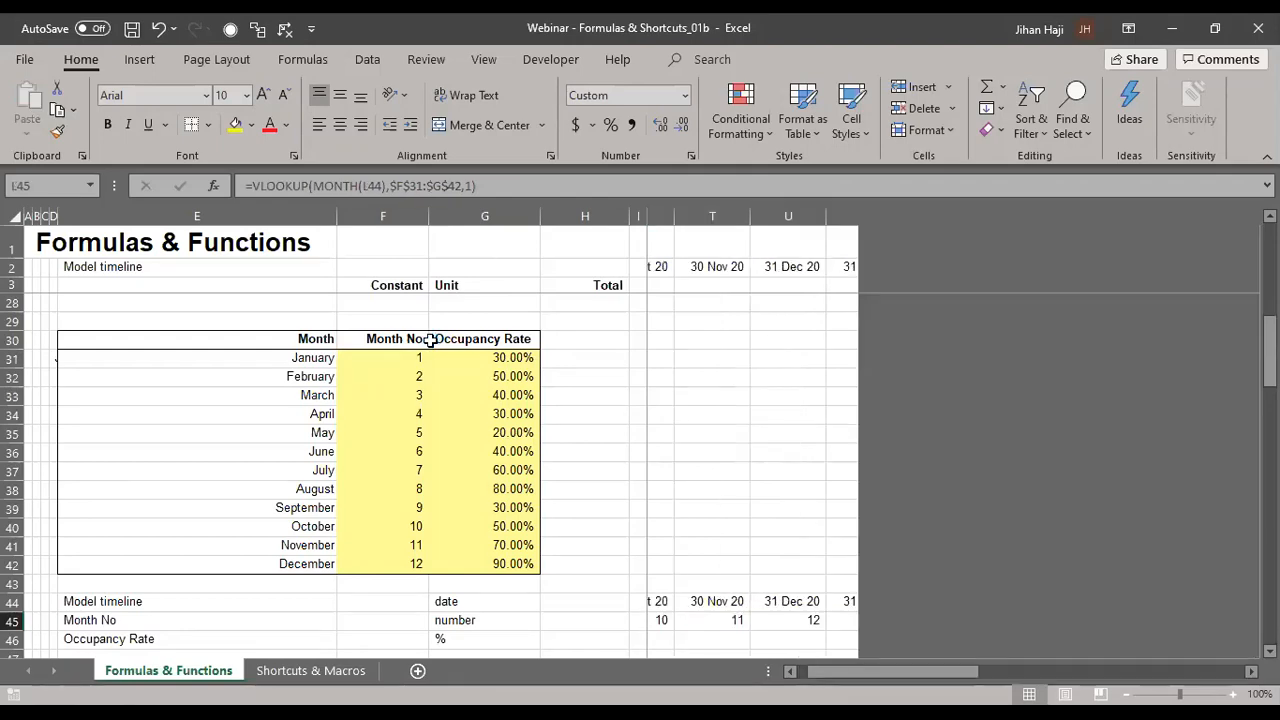
key("Left")
key("Left")
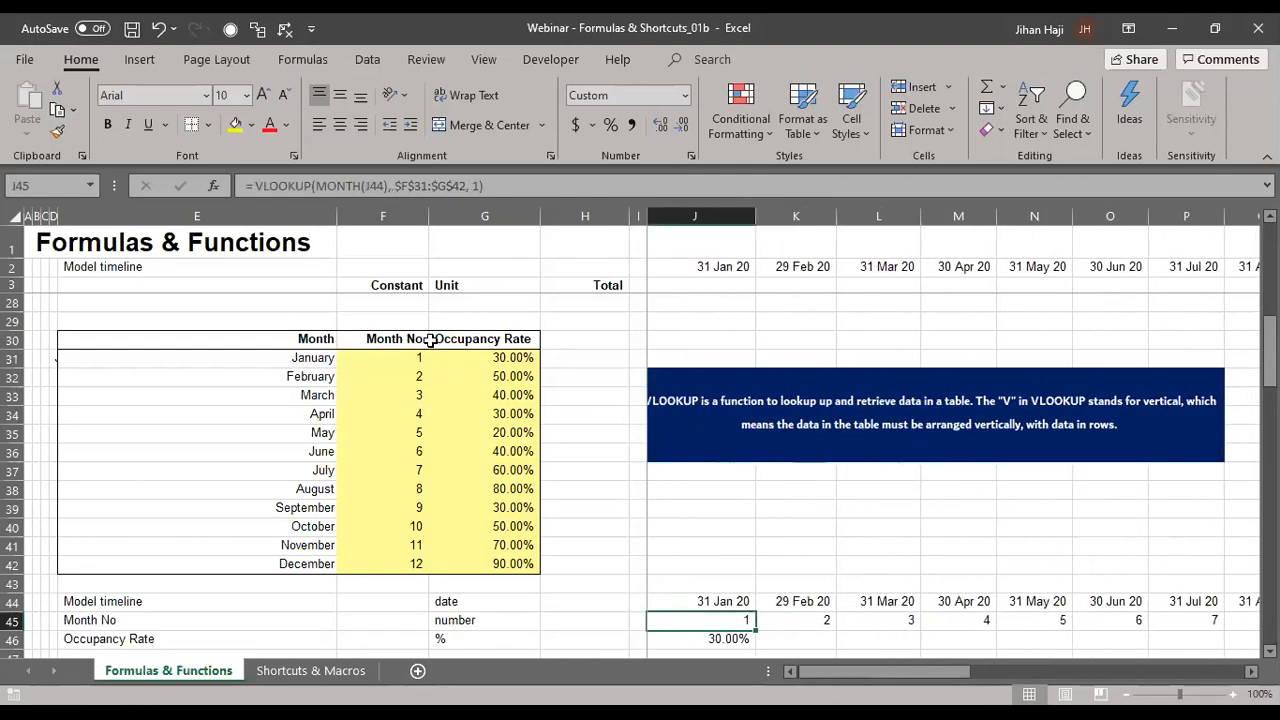
key("Right")
key("Right")
key("Right")
key("Right")
key("Right")
key("Right")
key("Right")
key("Right")
key("Right")
key("Right")
key("Right")
key("Right")
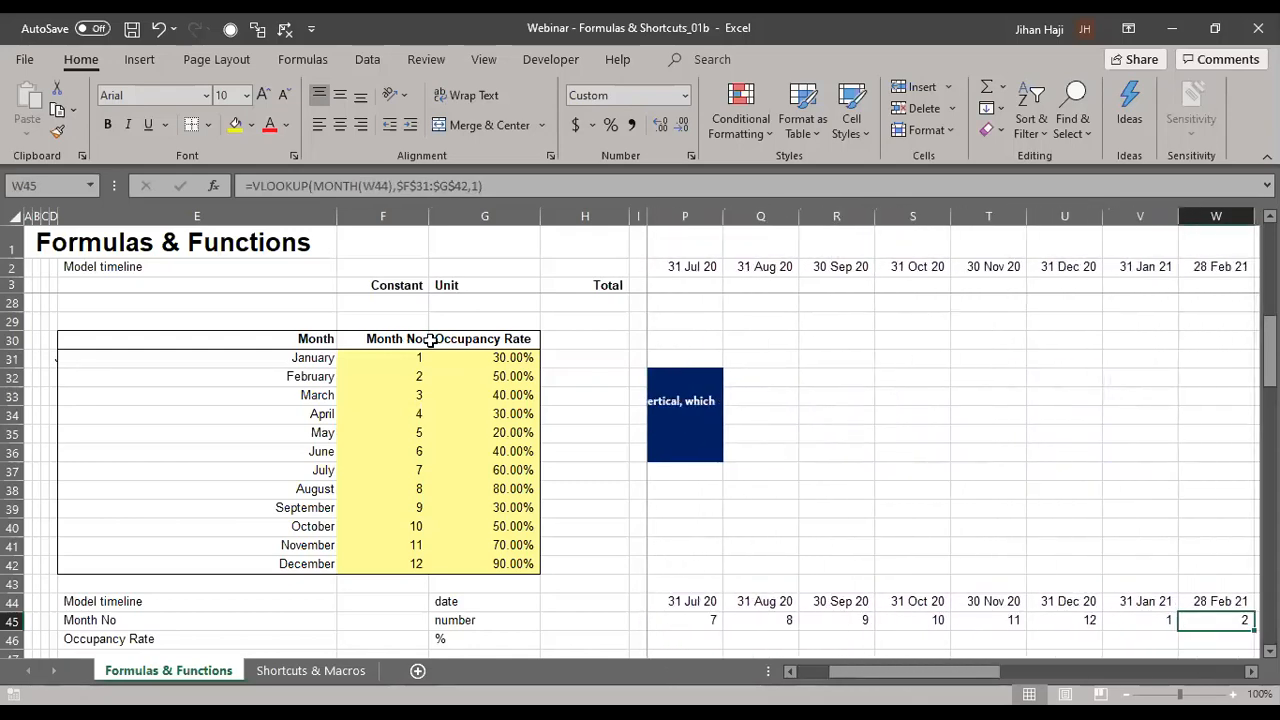
key("Right")
key("Right")
key("Right")
key("Right")
key("Right")
key("Right")
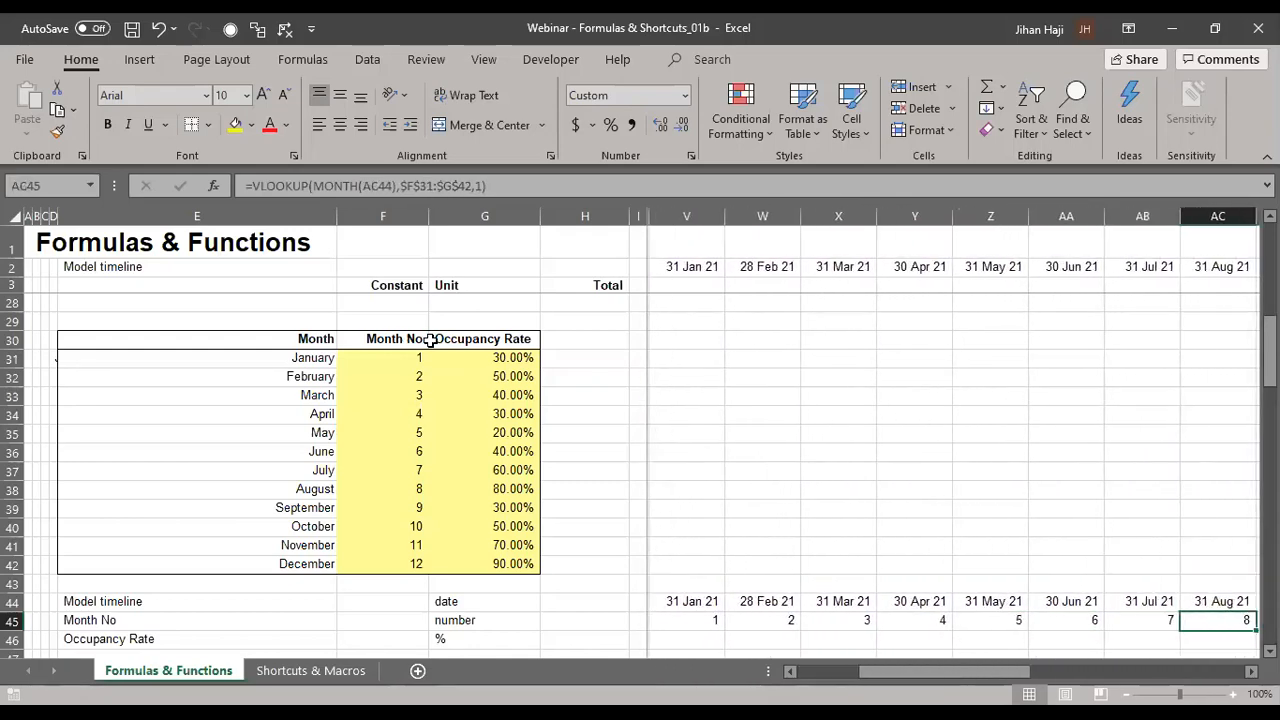
key("Right")
key("Right")
key("Right")
key("Right")
key("Right")
key("Right")
key("Right")
key("Right")
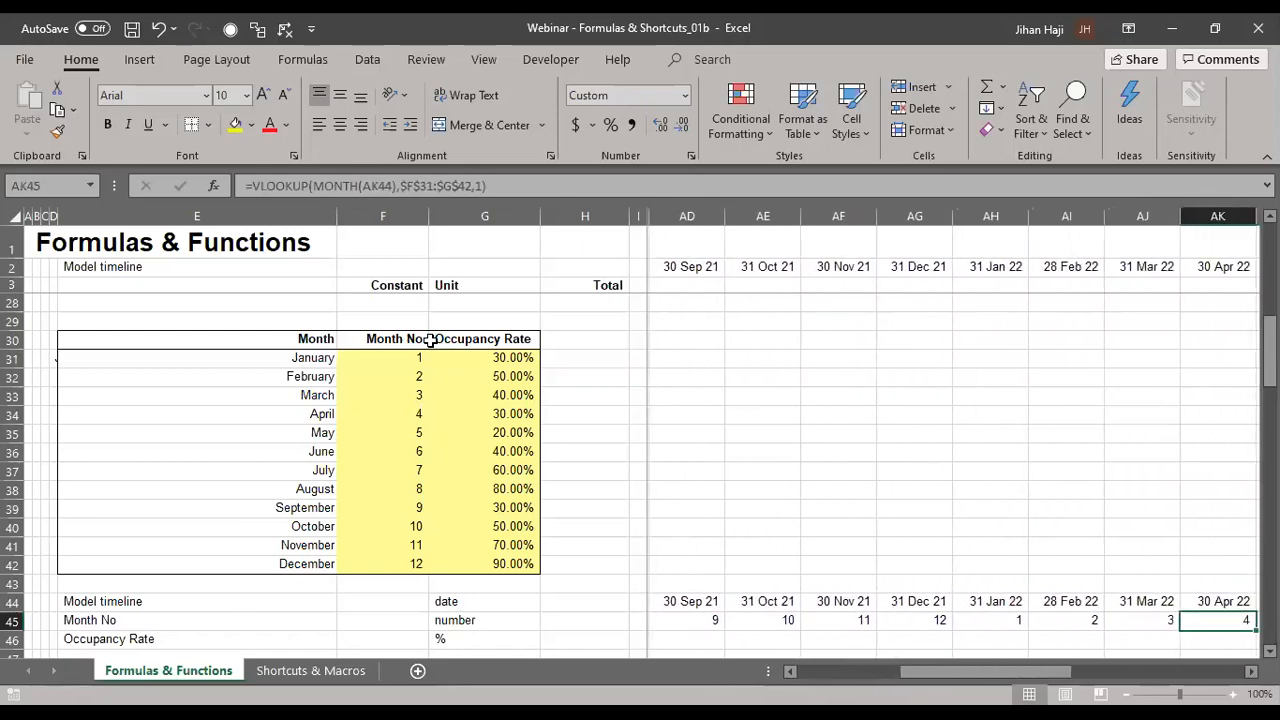
key("Right")
key("Right")
key("Right")
key("Right")
key("Right")
key("Right")
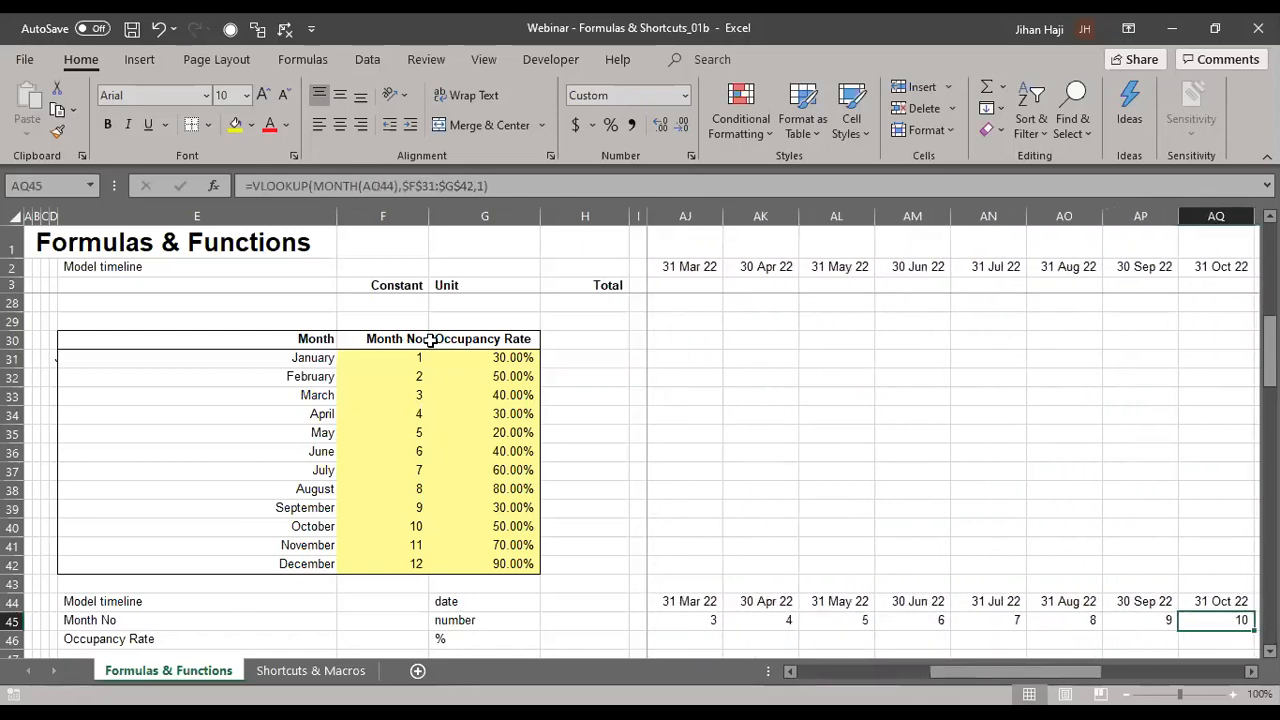
key("ctrl+Right")
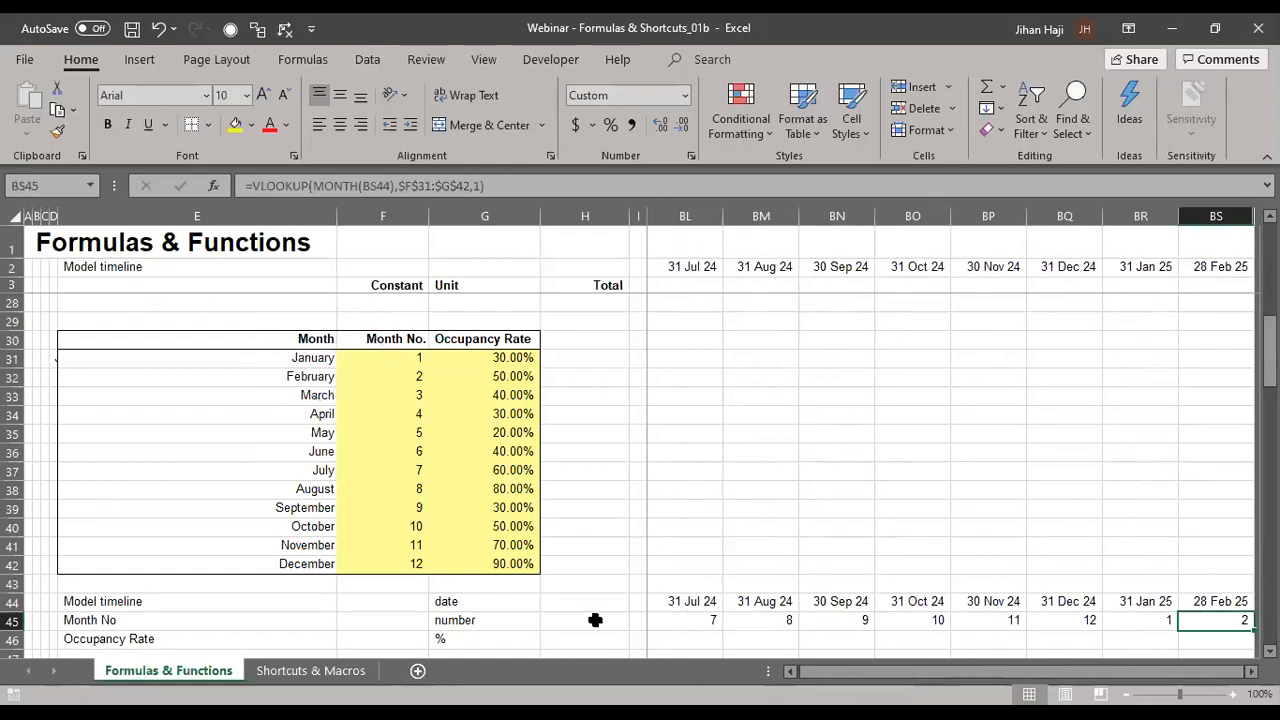
key("ctrl+Left")
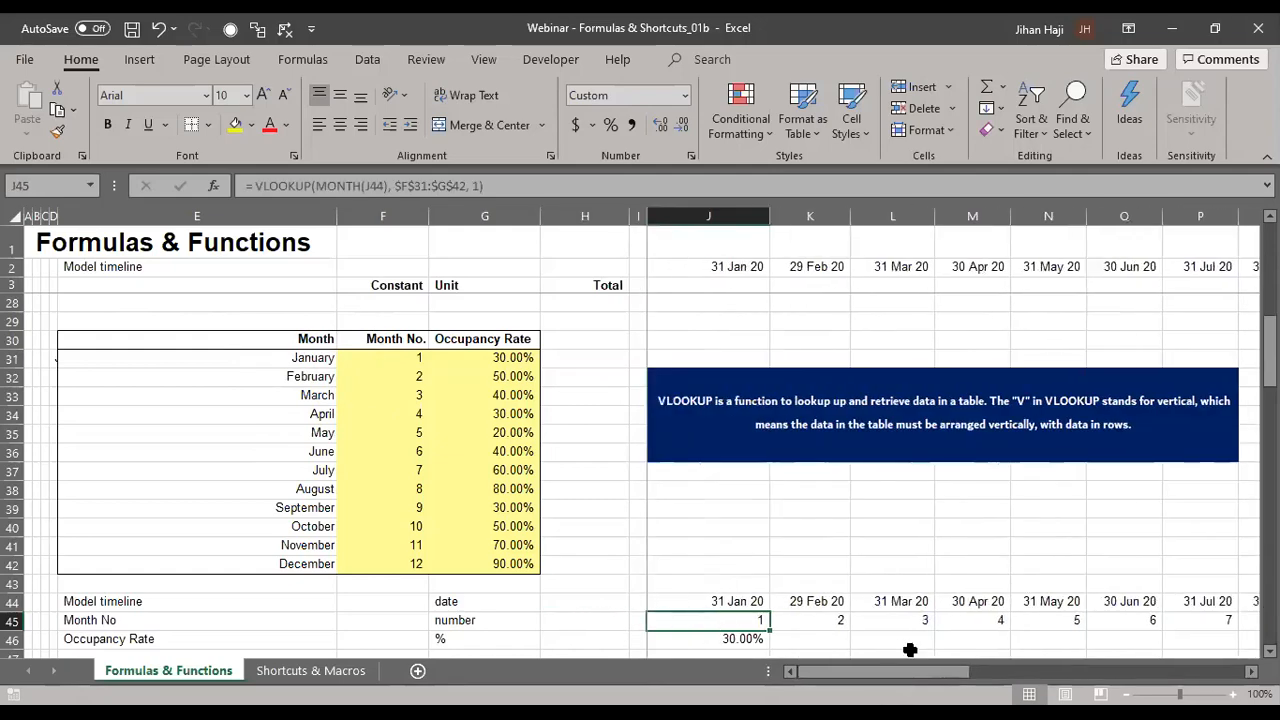
- Examine the January Occupancy Rate formula in J46, going through its table array and column index arguments
scroll(910, 650, "down", 1)
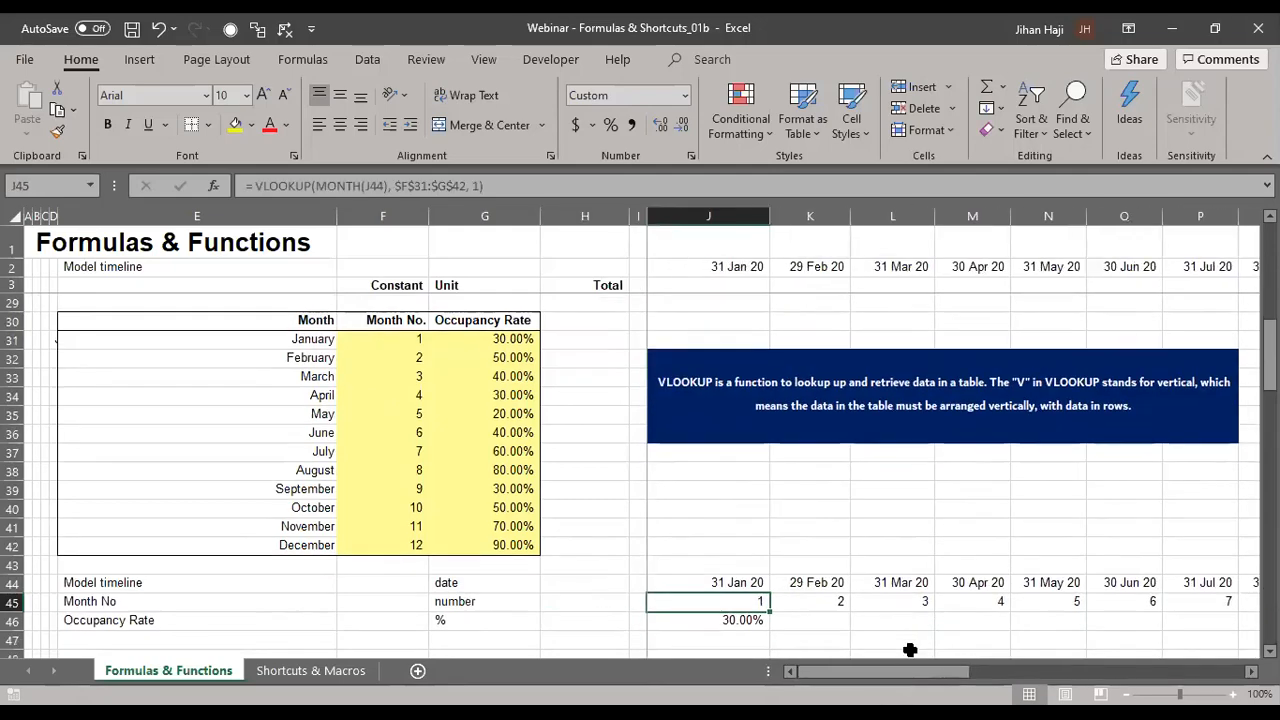
left_click(736, 619)
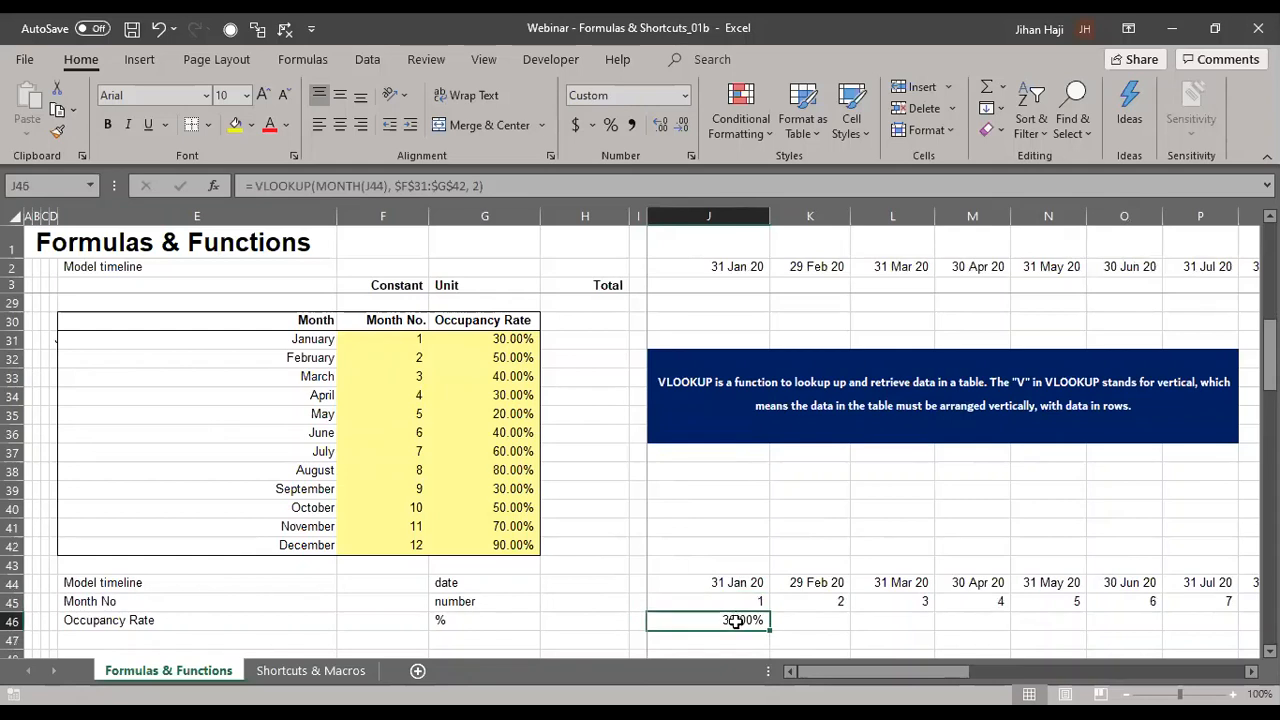
key("F2")
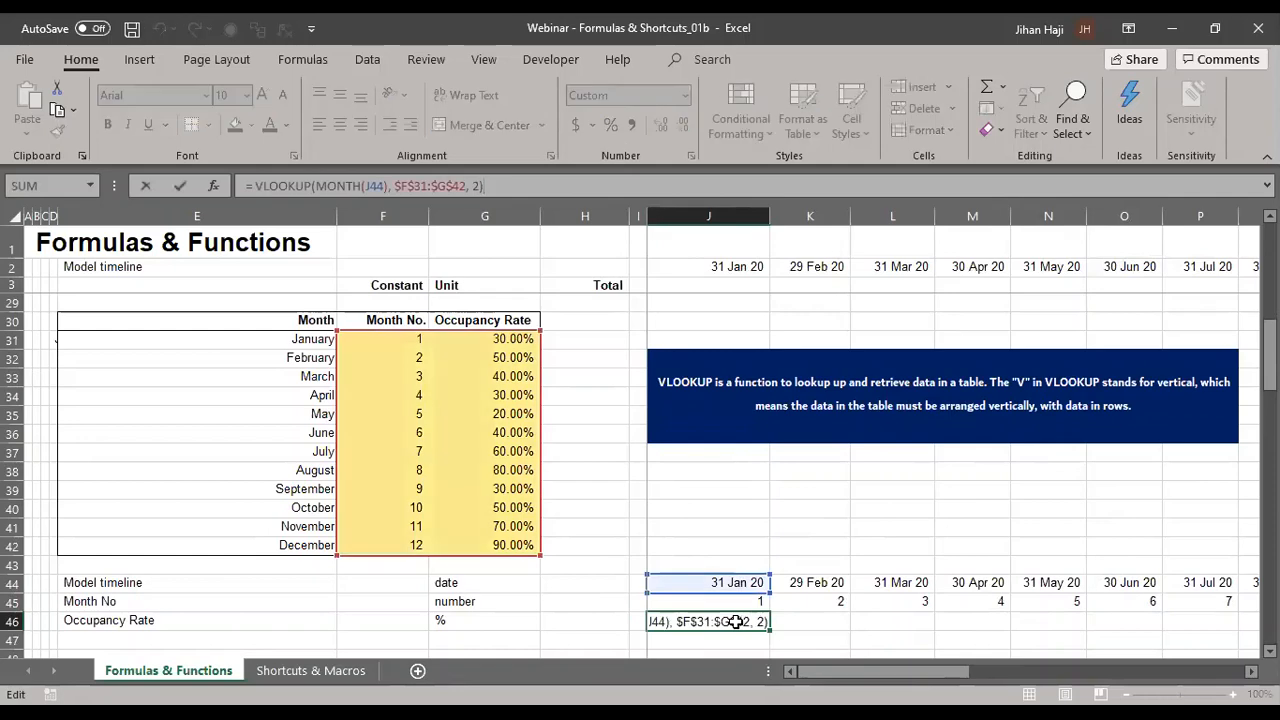
scroll(833, 448, "up", 1)
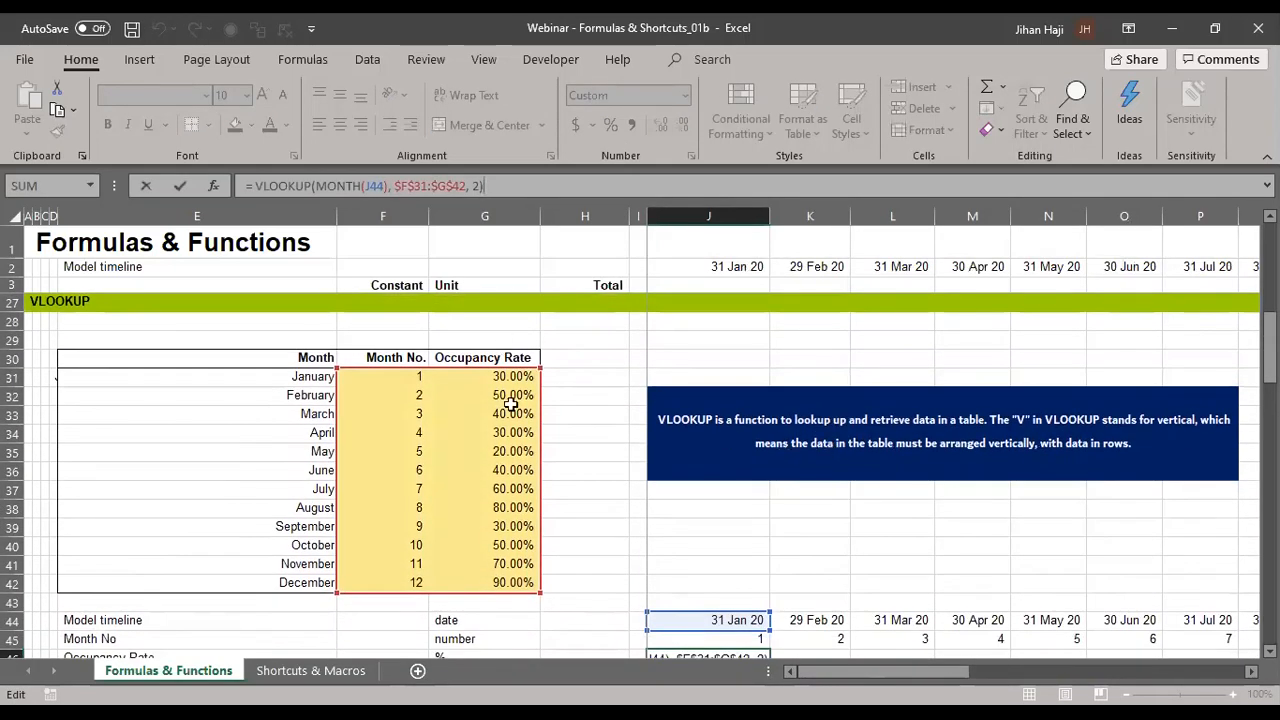
scroll(536, 541, "down", 1)
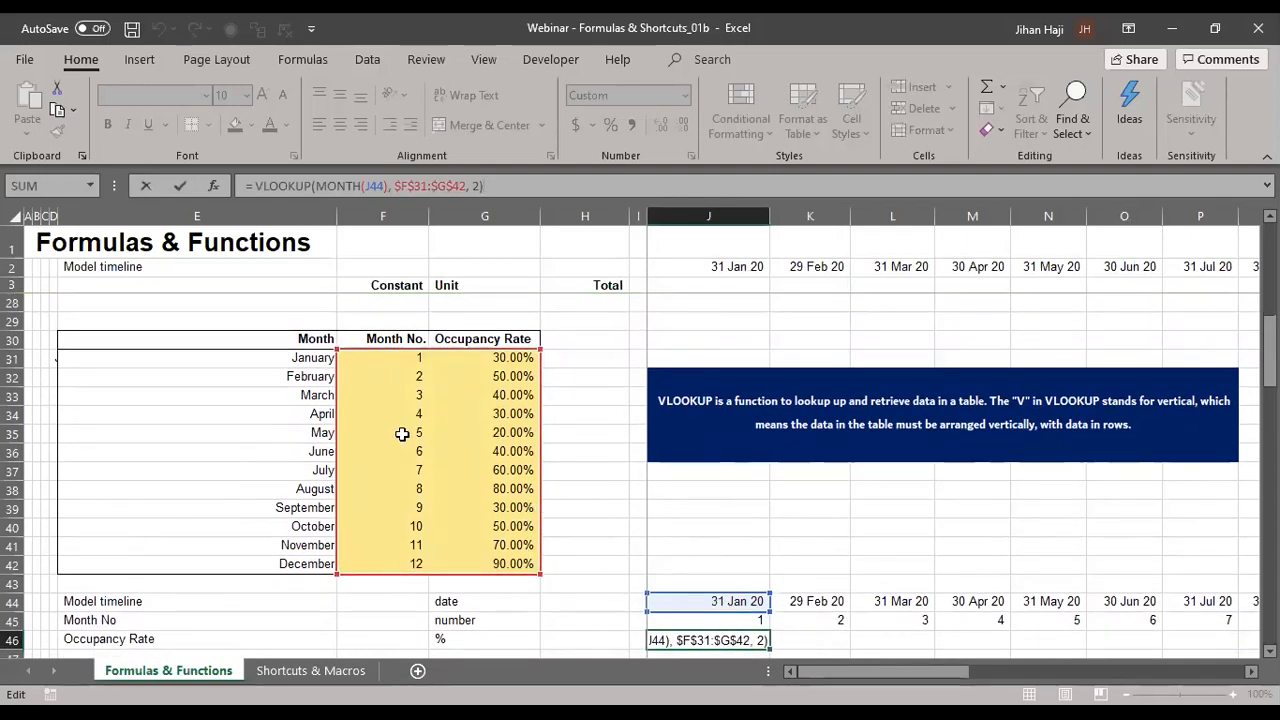
left_click(425, 188)
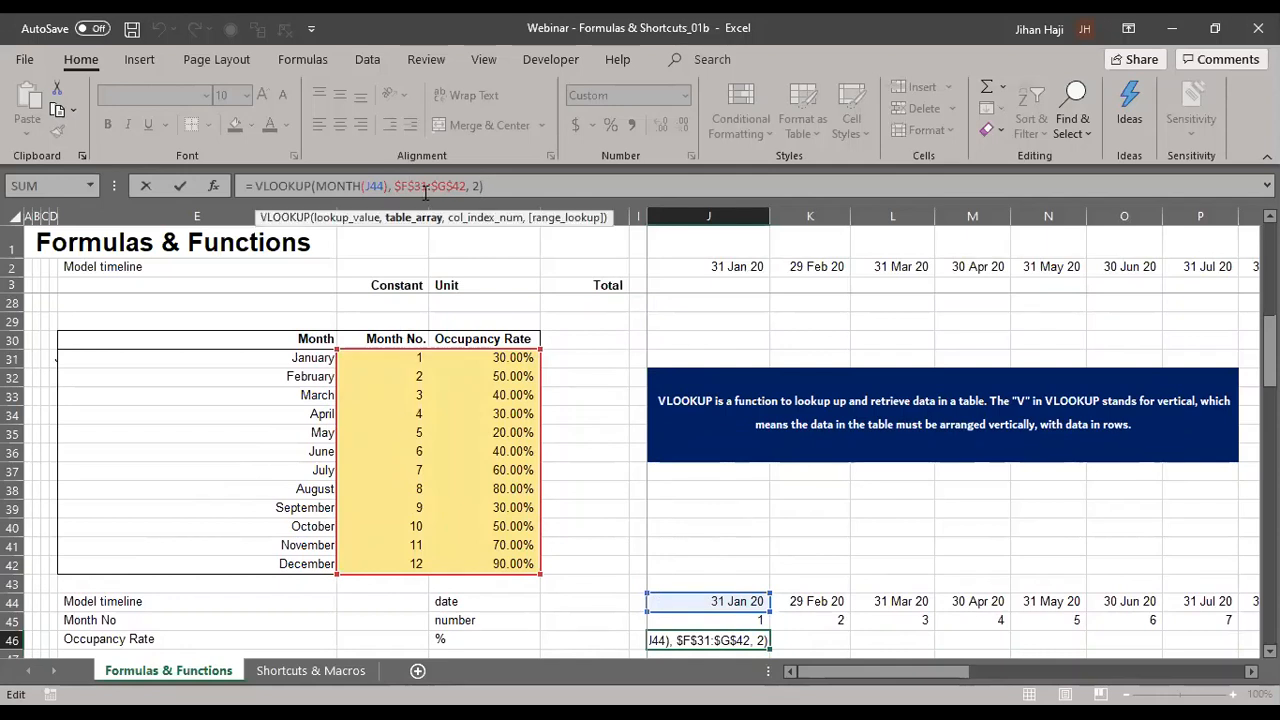
left_click(478, 186)
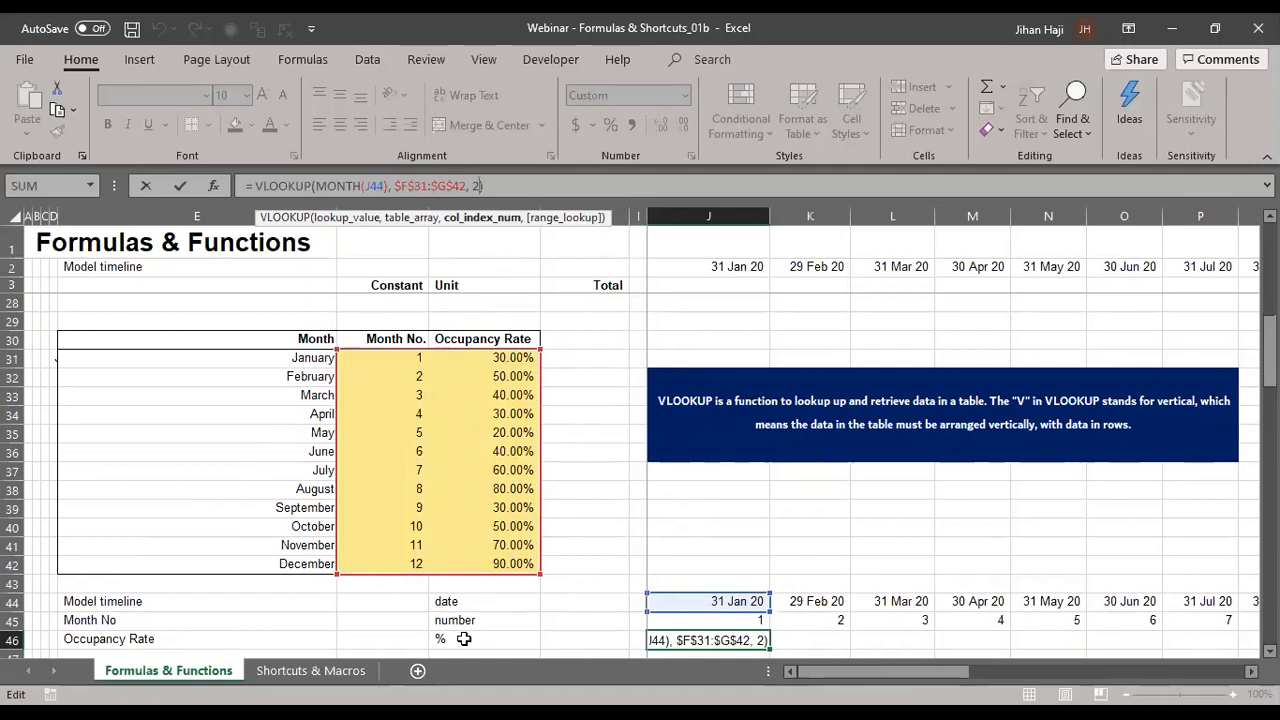
key("ctrl+Return")
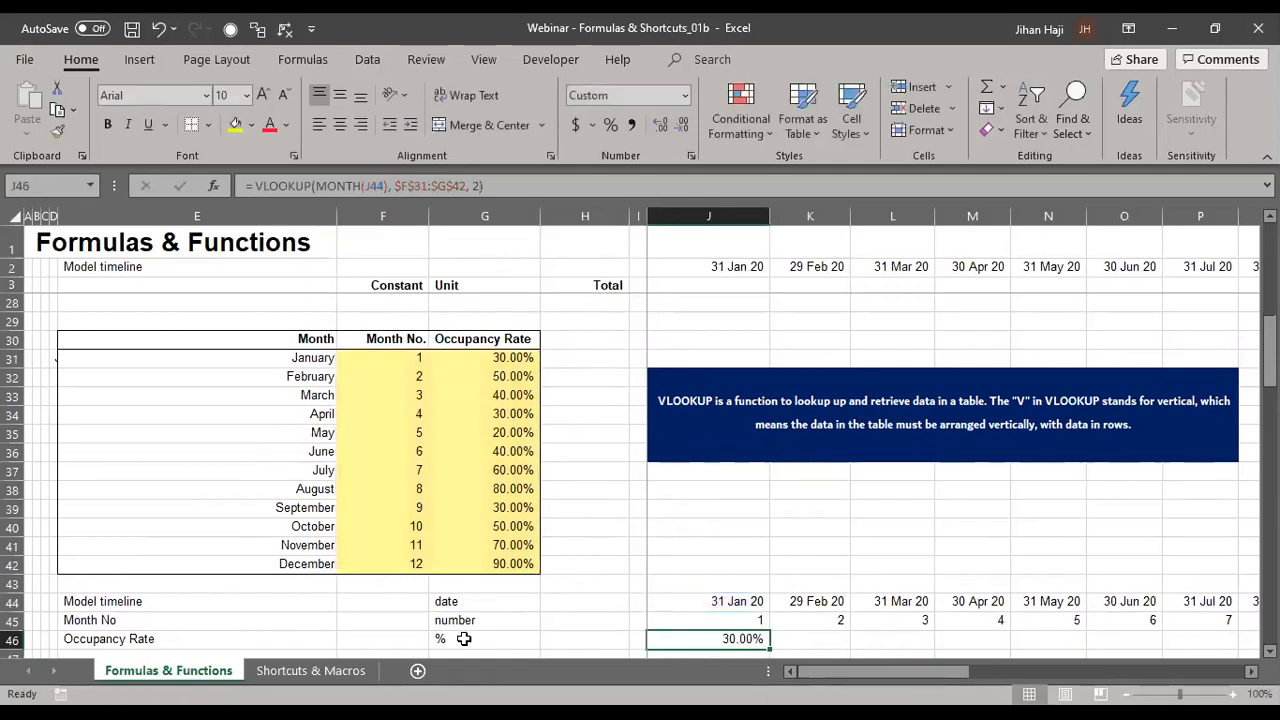
- Start a VLOOKUP formula in K46 for February's Occupancy Rate, using MONTH(K44) as the lookup value
key("Right")
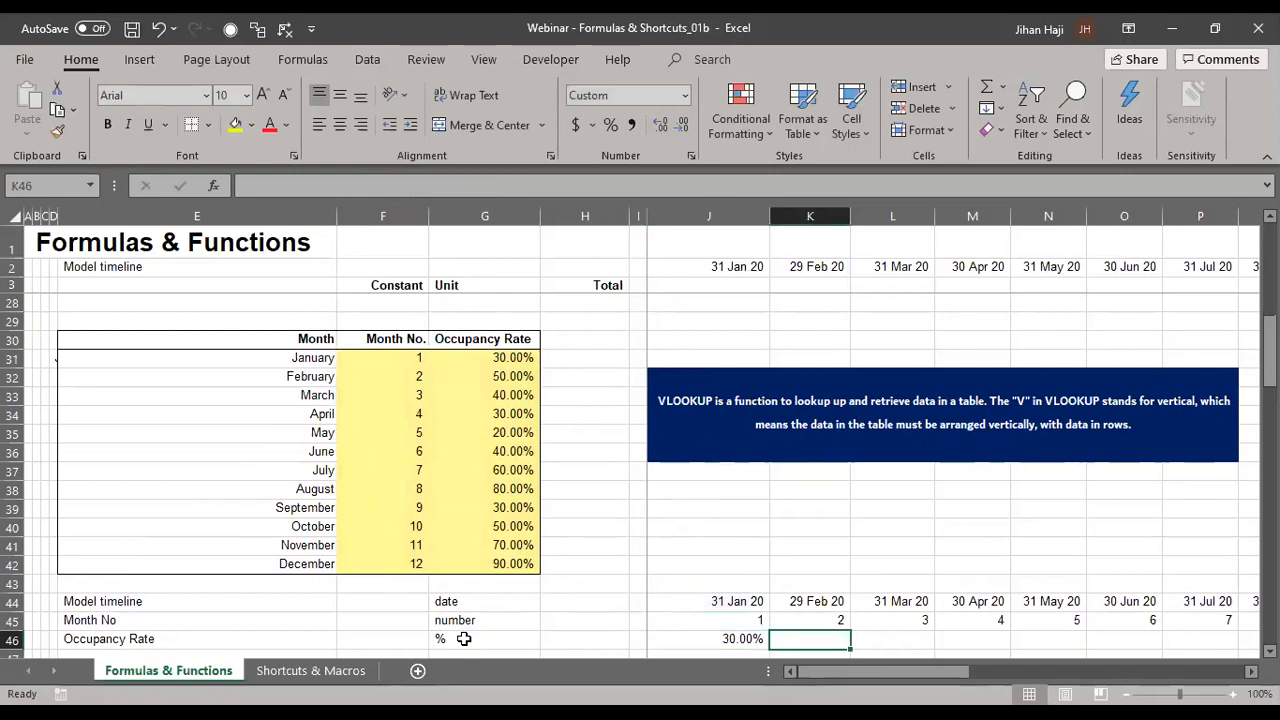
type("=")
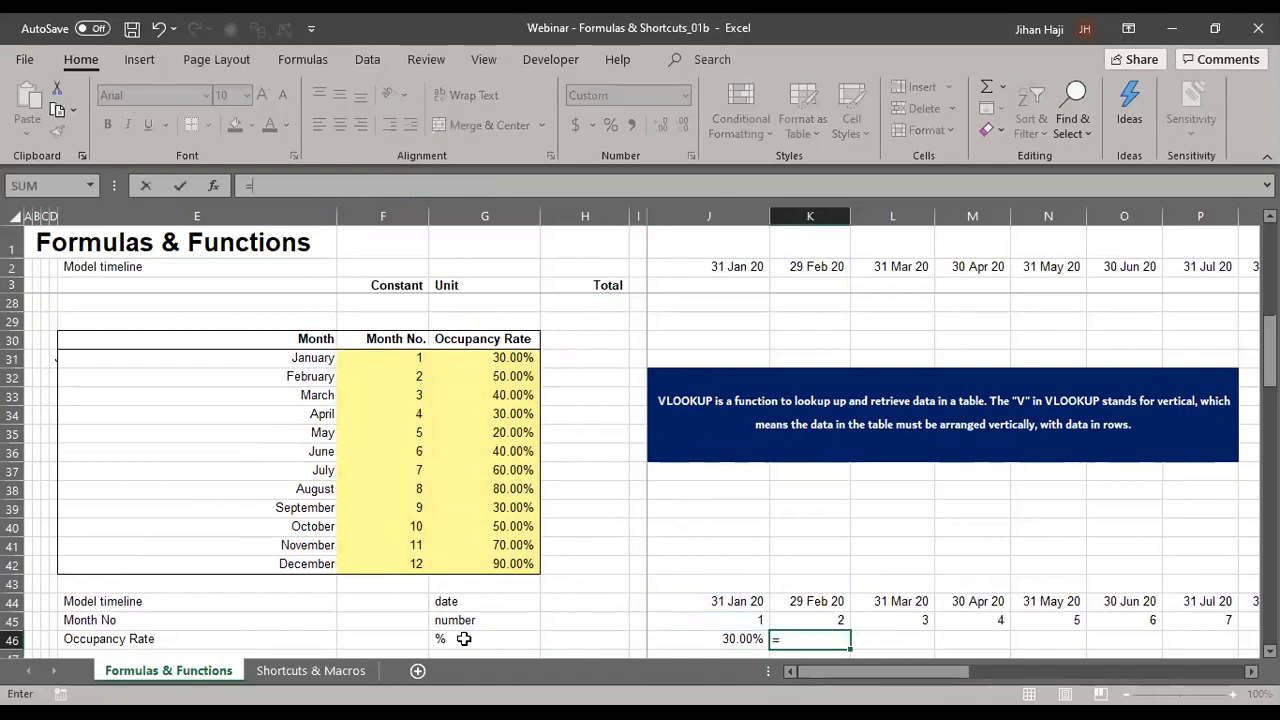
type("VLOOKUP(")
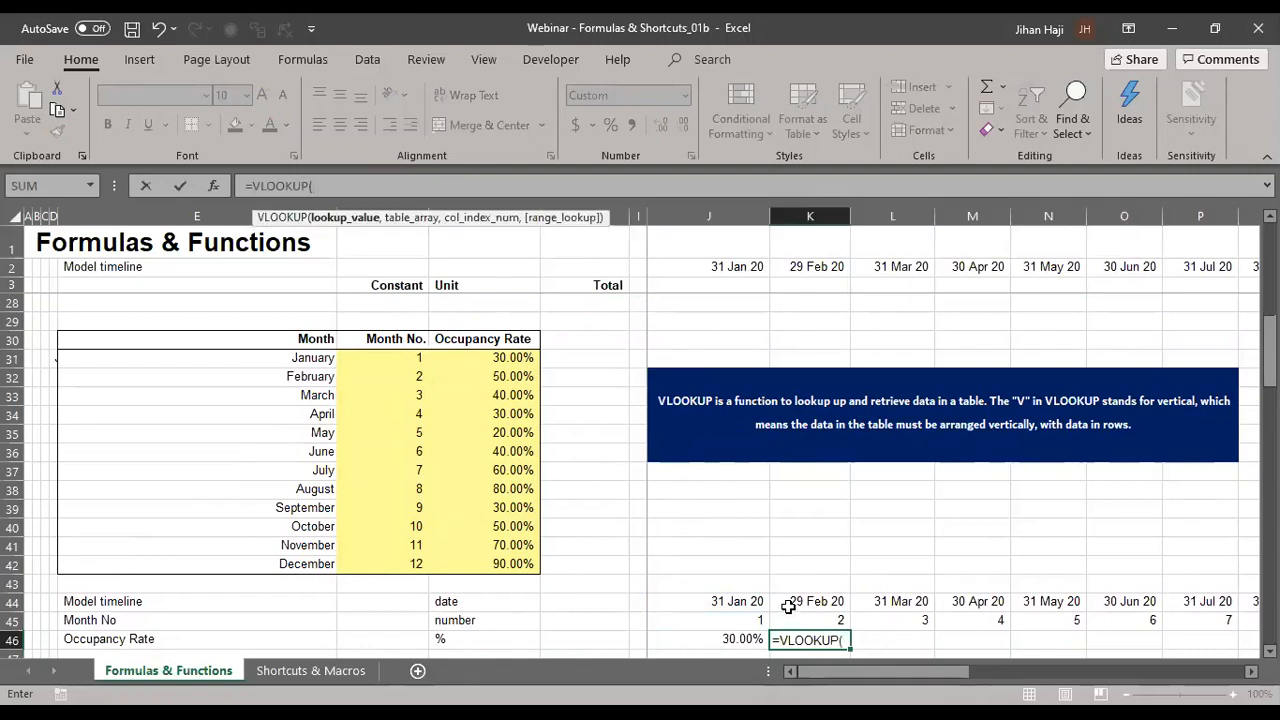
type("MONTH")
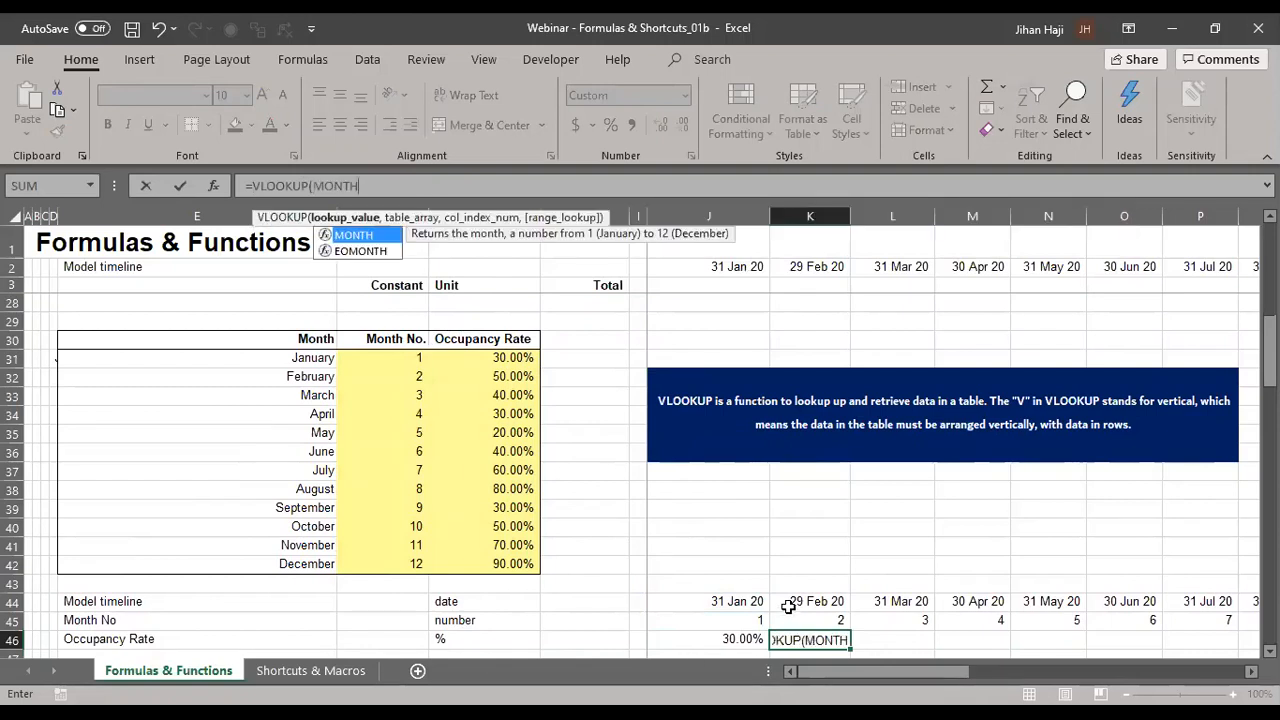
type("(")
left_click(789, 604)
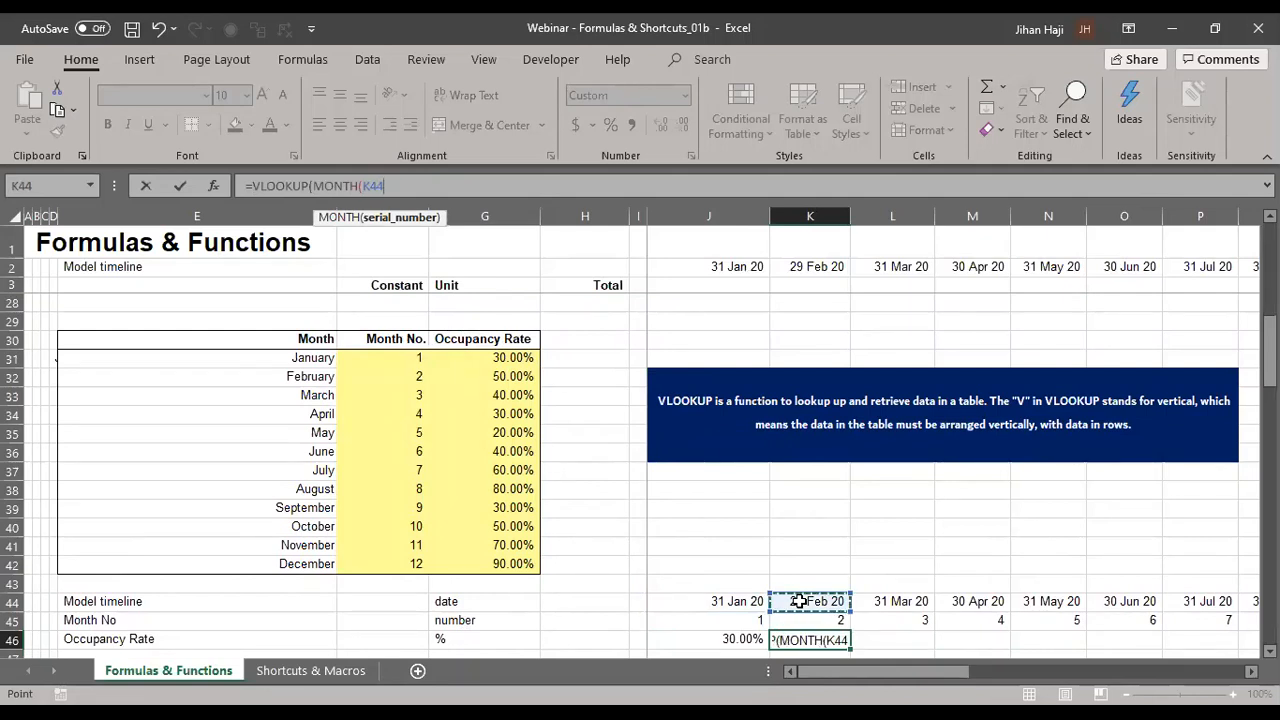
type(")")
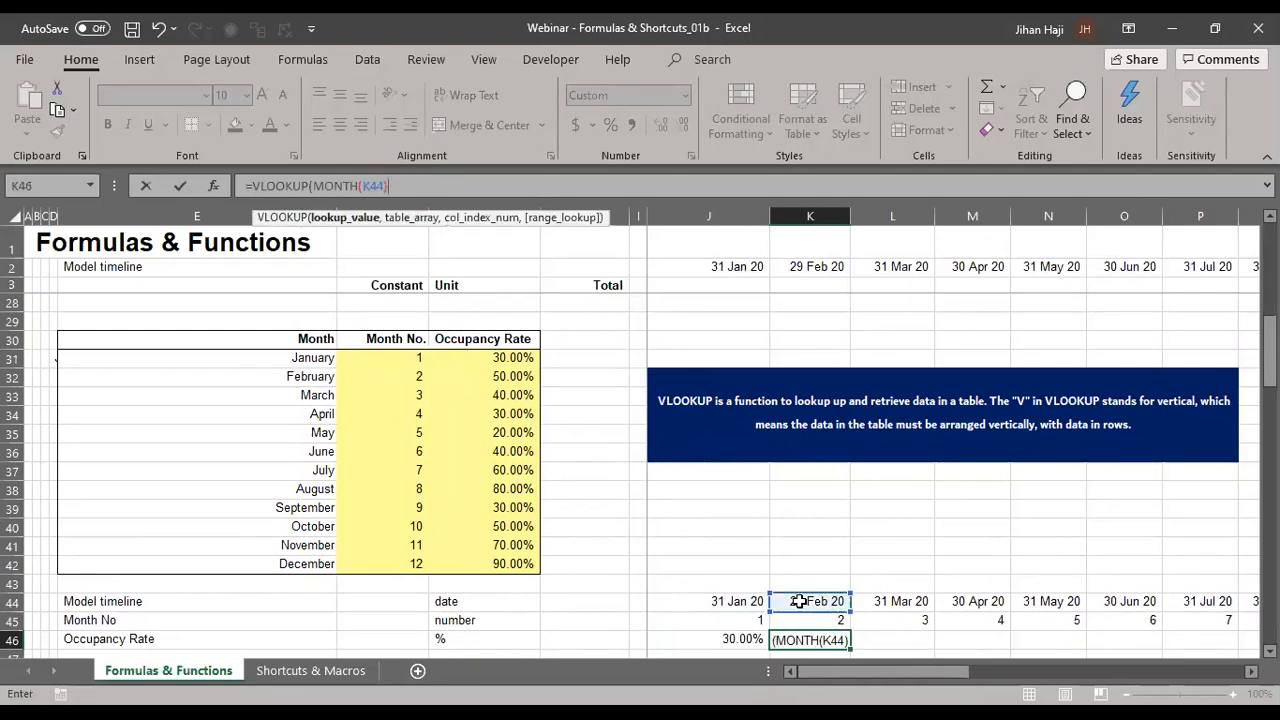
type(",")
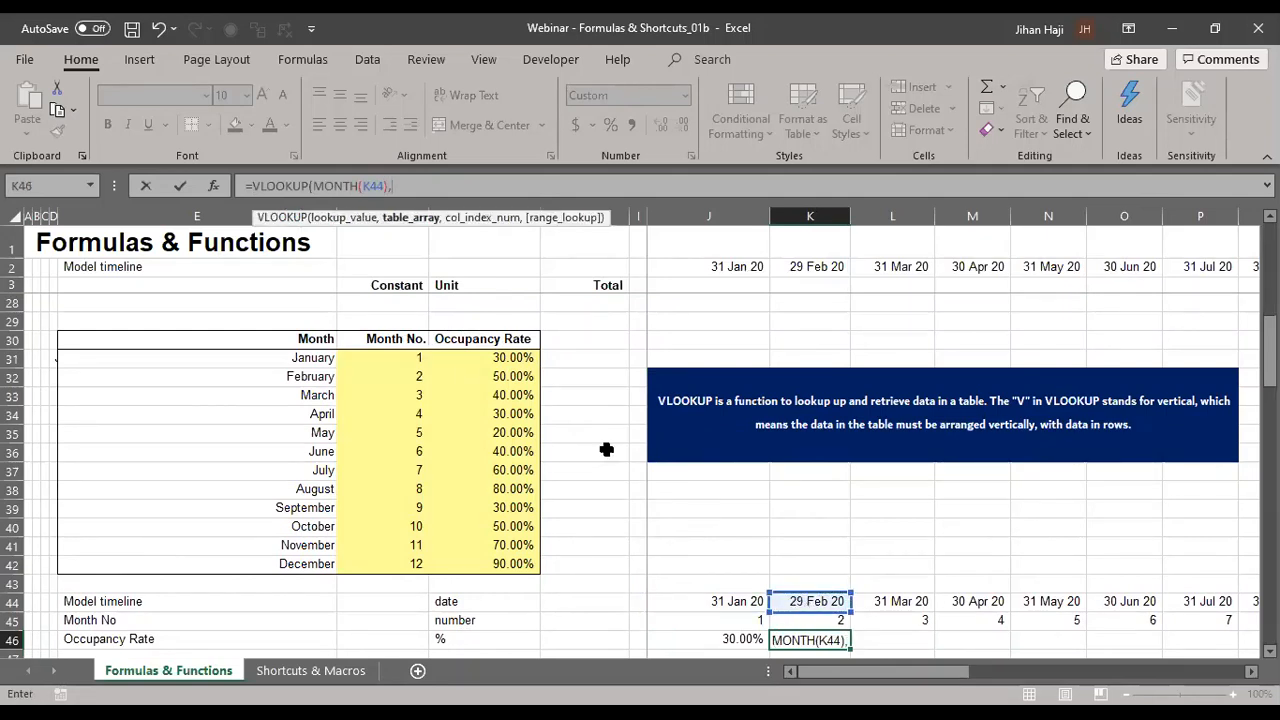
- Set the table array of K46's VLOOKUP to the month number and occupancy rate table as absolute range $F$31:$G$42
left_click(416, 360)
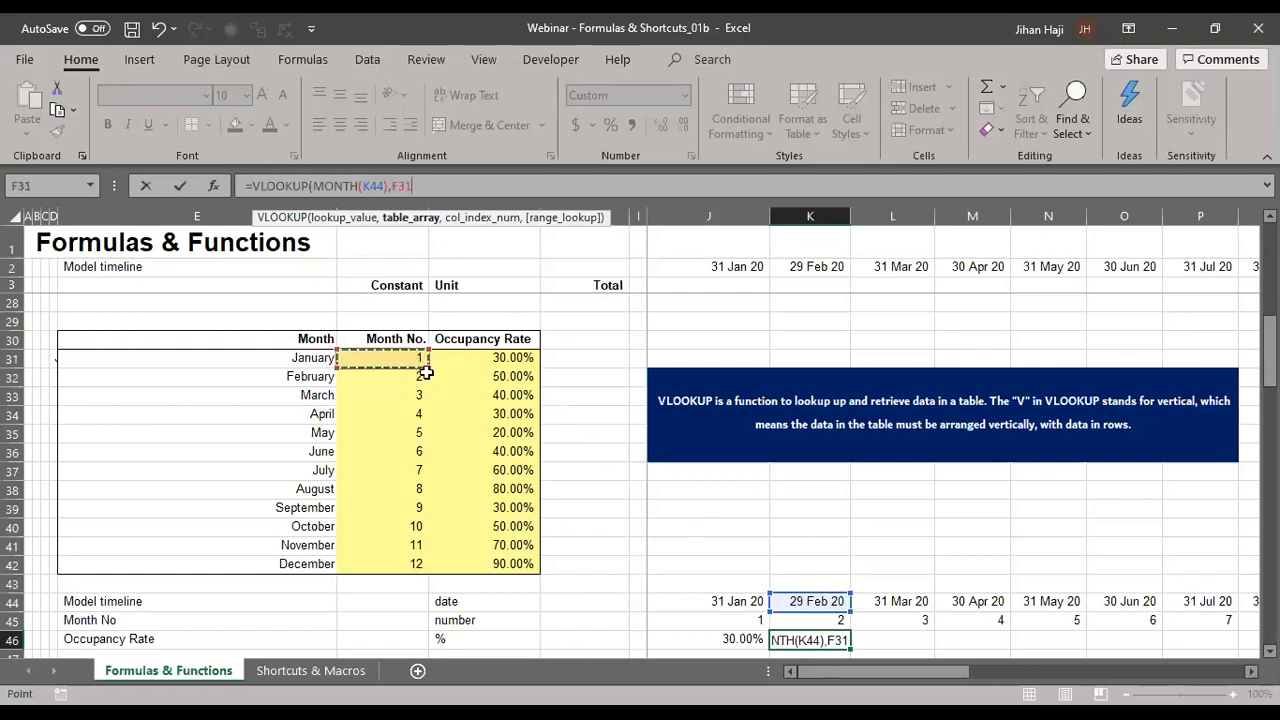
key("ctrl+shift+Down")
key("ctrl+shift+Right")
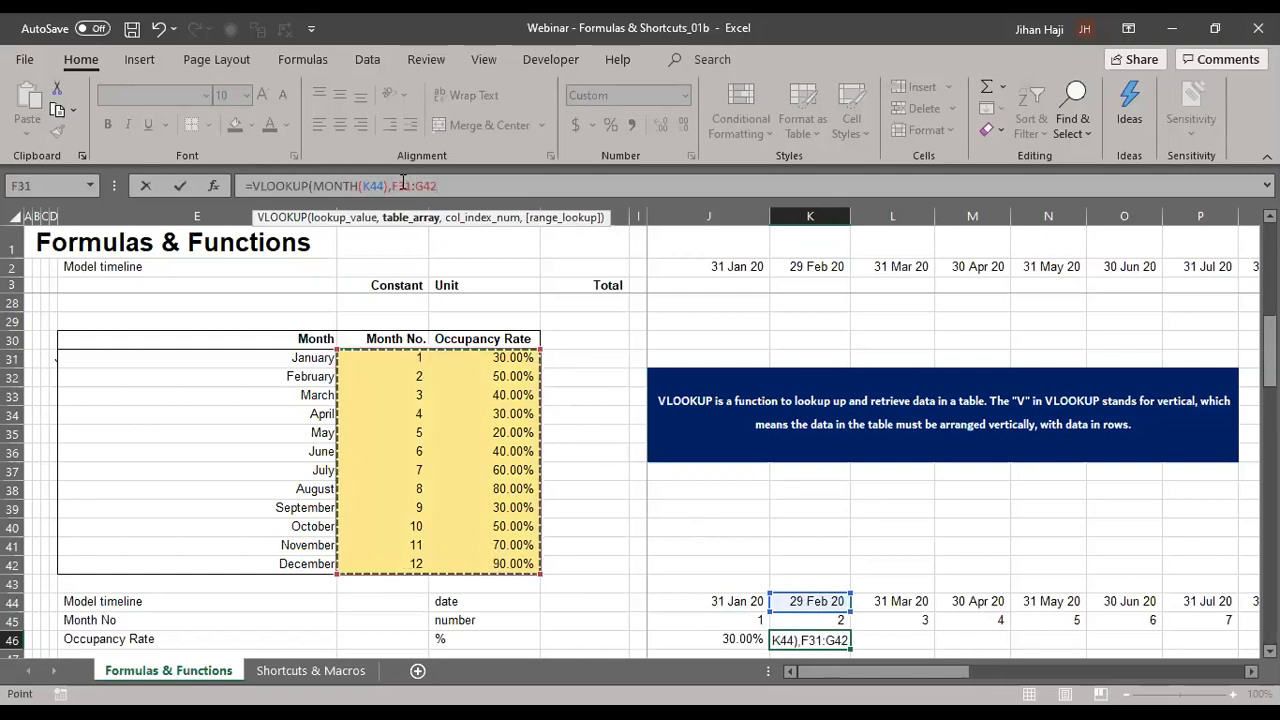
key("F2")
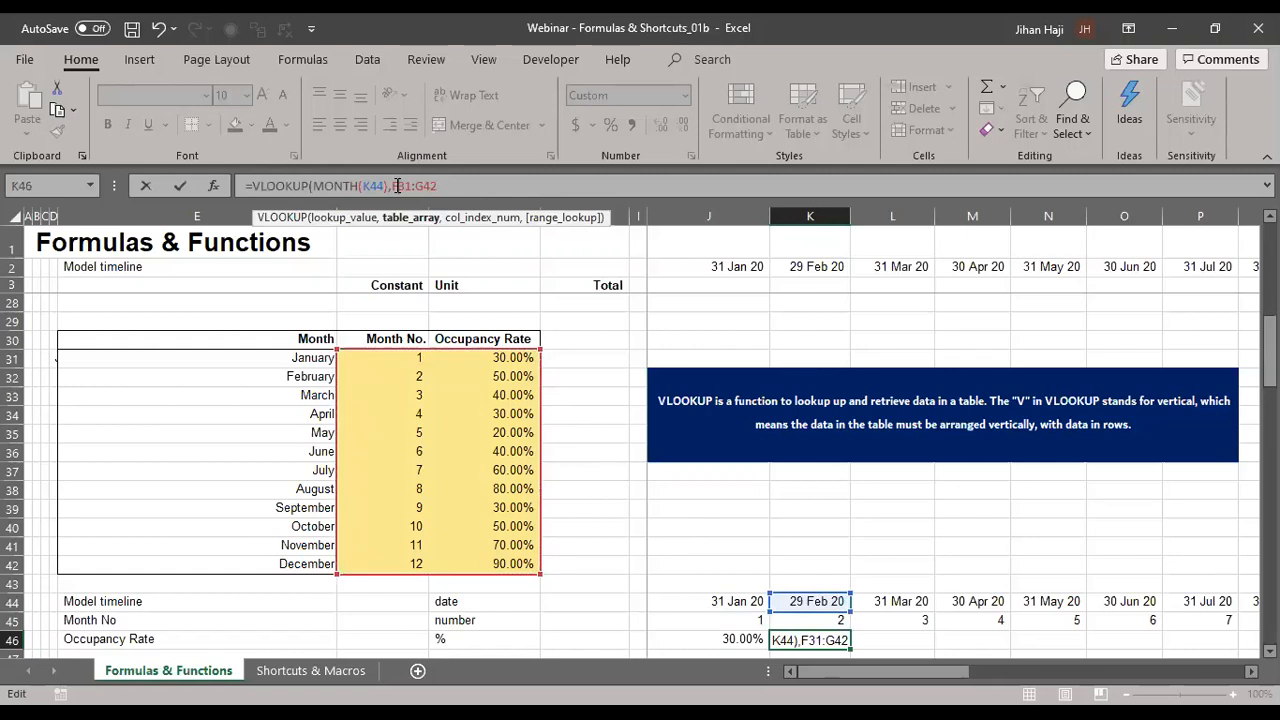
double_click(397, 186)
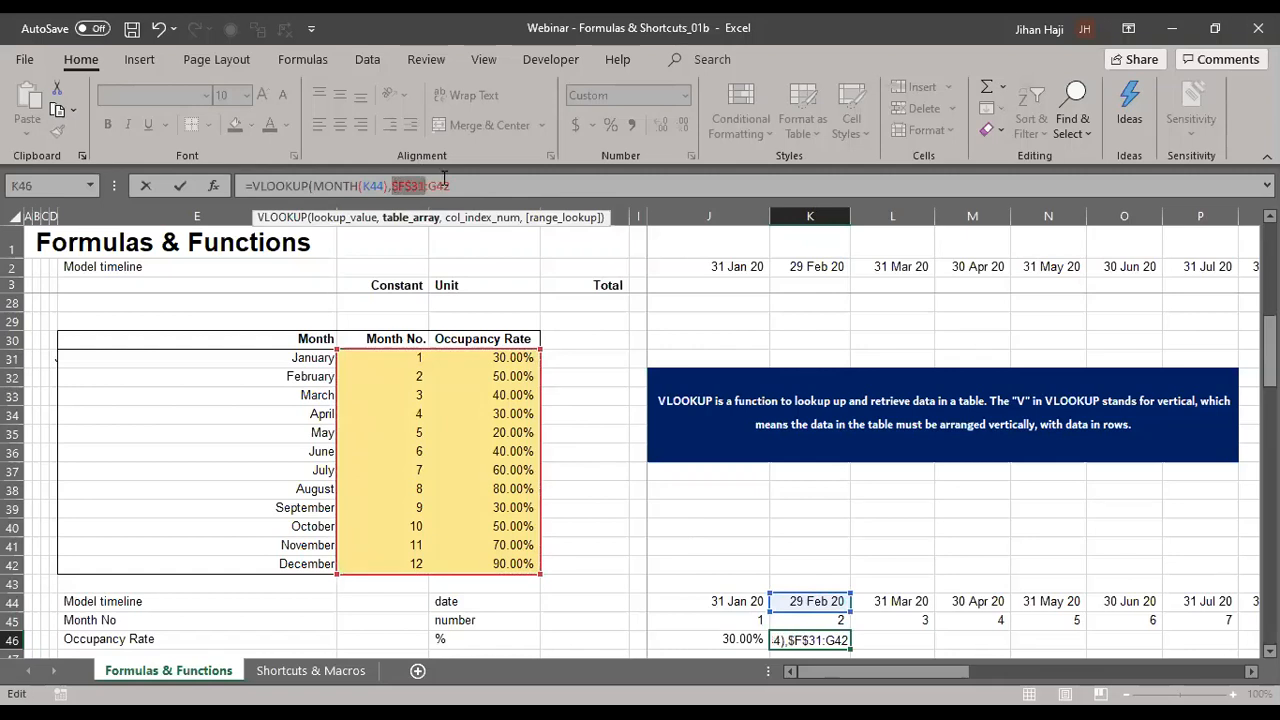
key("F4")
double_click(444, 184)
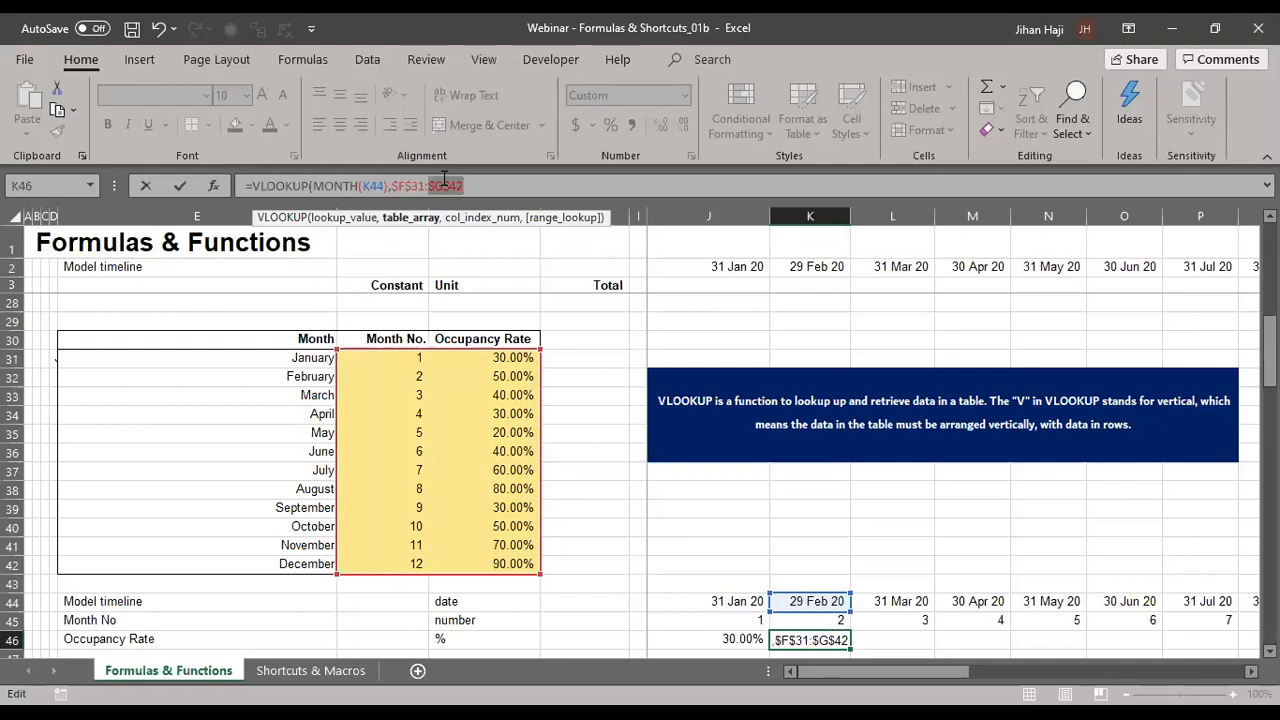
key("F4")
- Complete K46's VLOOKUP with column index 2 and enter the formula, keeping K46 selected
type(",")
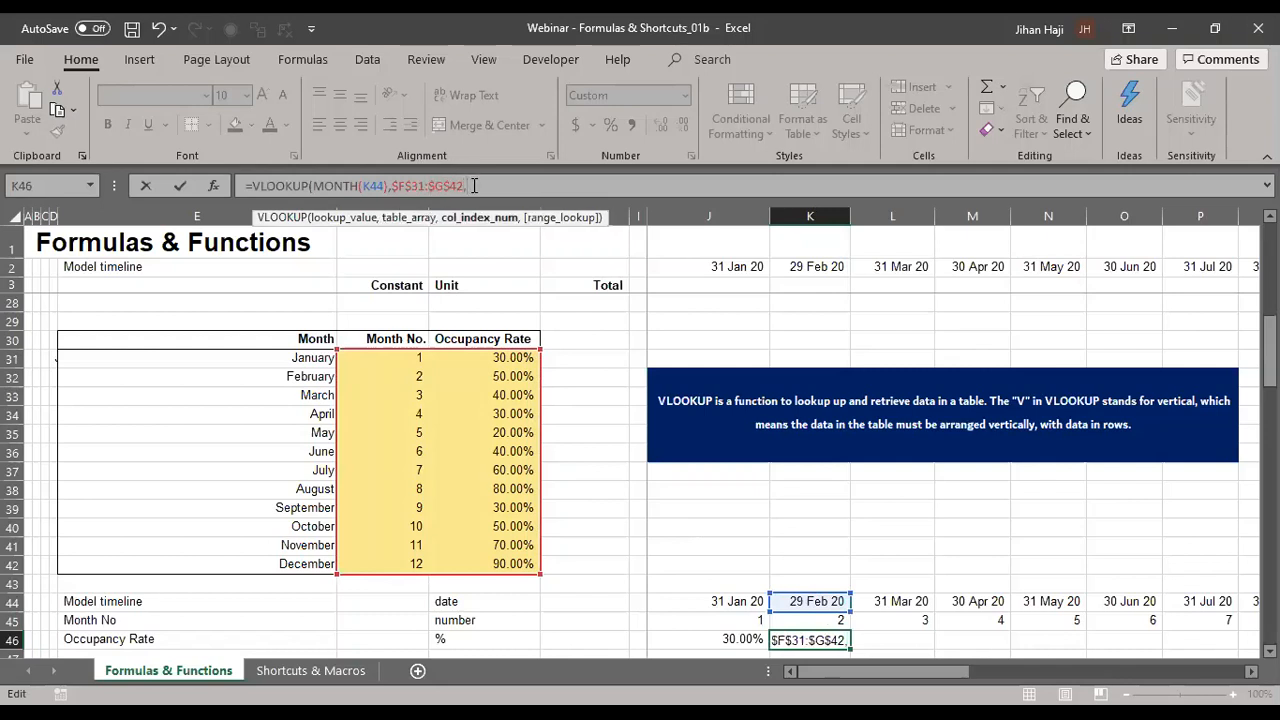
type("2")
key("ctrl+Return")
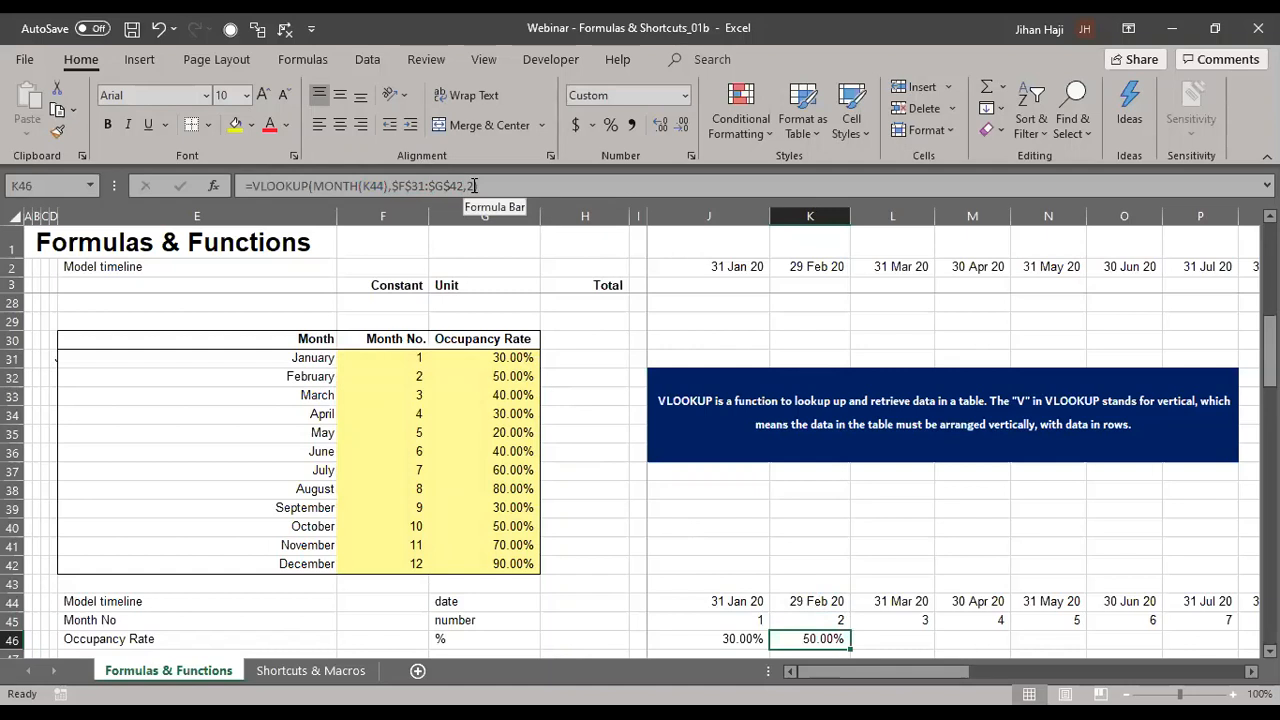
- Copy the Occupancy Rate formula from K46 across row 46 through BS46
key("ctrl+c")
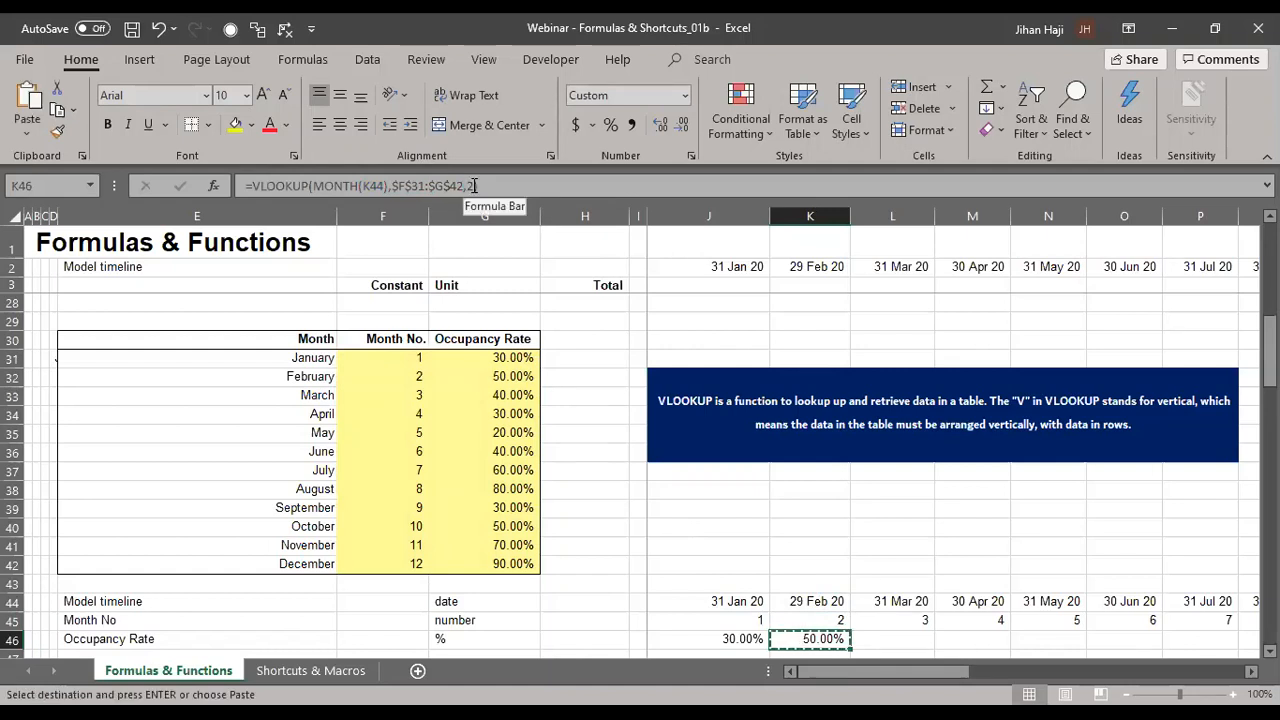
key("ctrl+shift+Right")
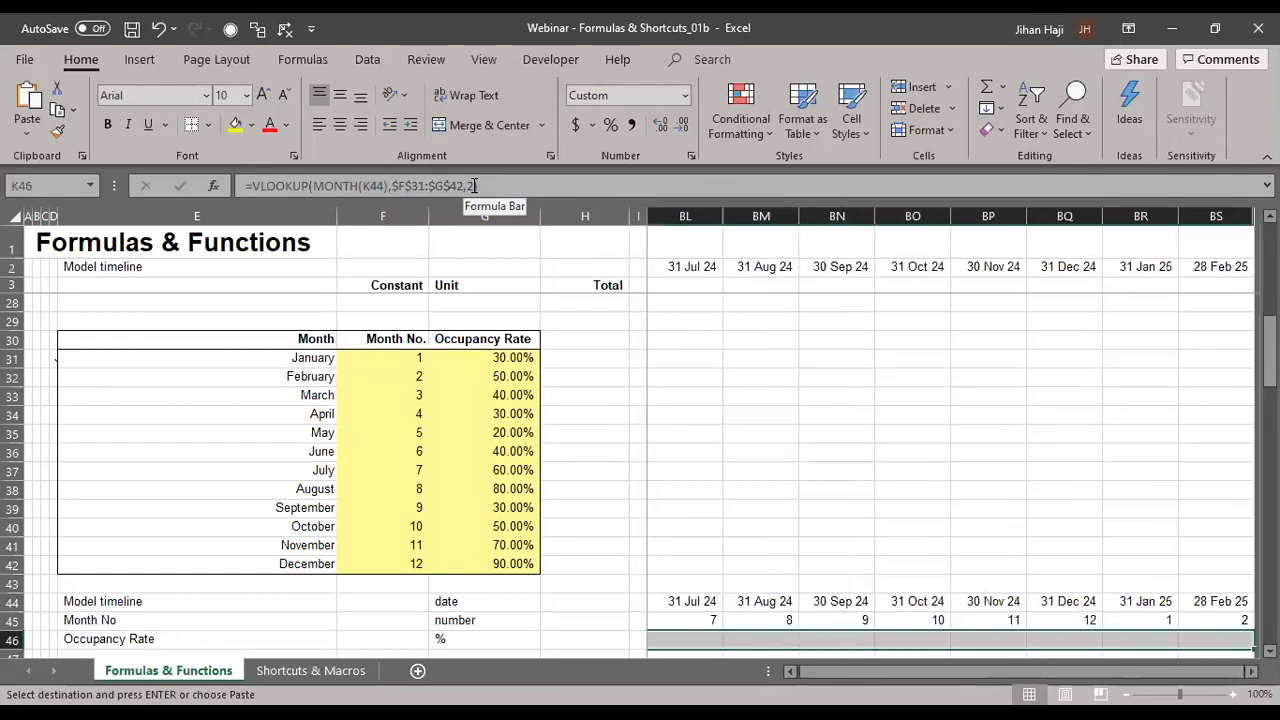
key("Return")
- Review the Occupancy Rate values along row 46 against the timeline and month numbers out to column BS
key("Right")
key("Right")
key("Right")
key("Right")
key("Right")
key("Right")
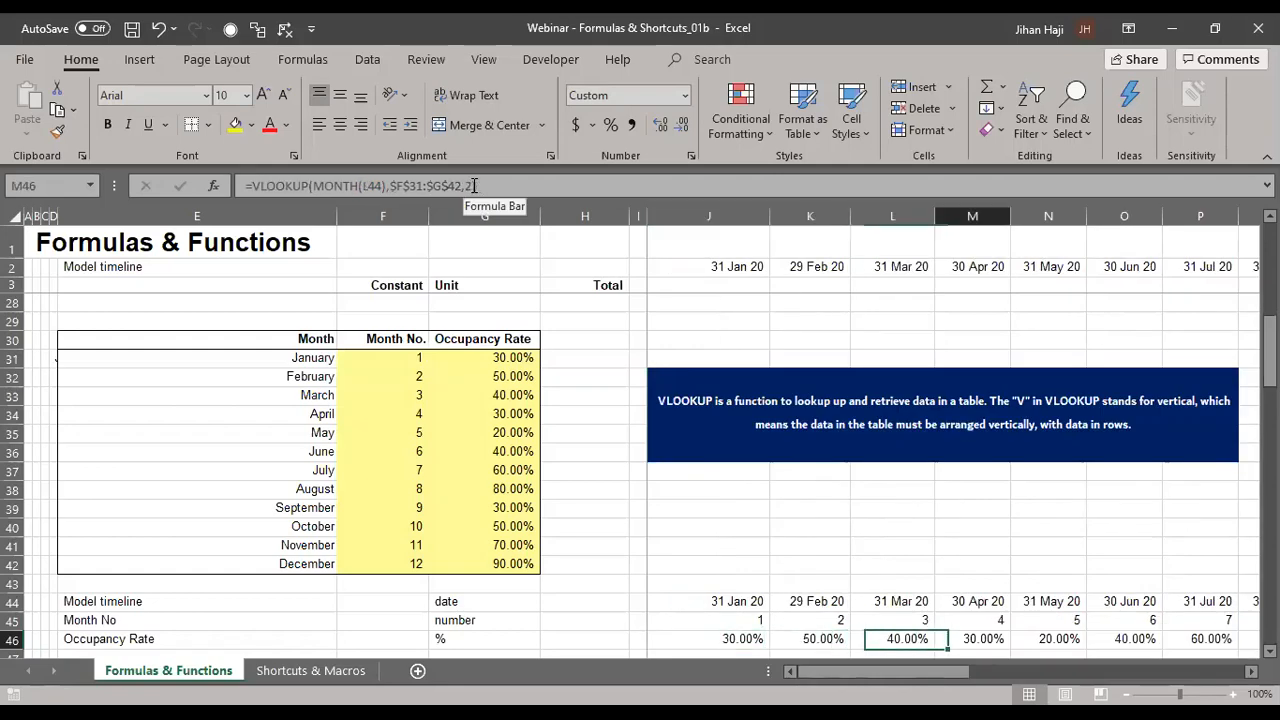
key("Right")
key("Right")
key("Right")
key("Right")
key("Right")
key("Right")
key("Right")
key("Right")
key("Right")
key("Right")
key("Right")
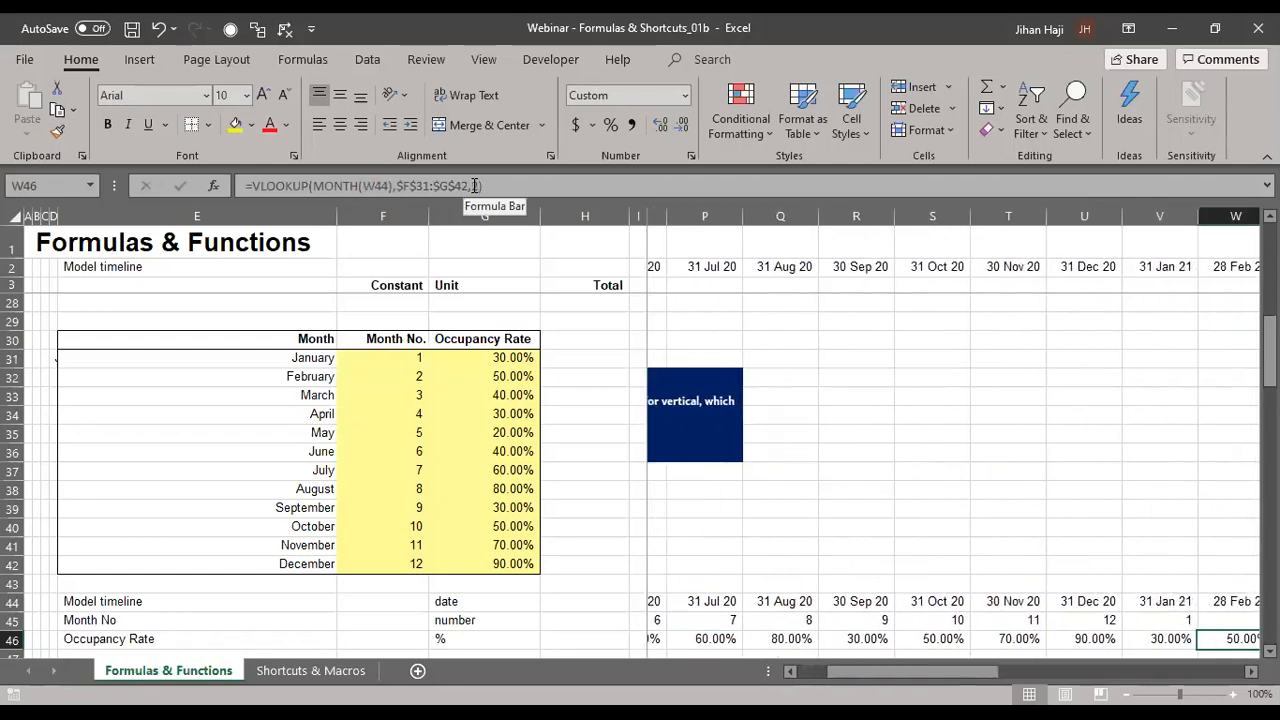
key("Right")
key("Right")
key("Right")
key("Right")
key("Right")
key("Right")
key("Right")
key("Right")
key("Right")
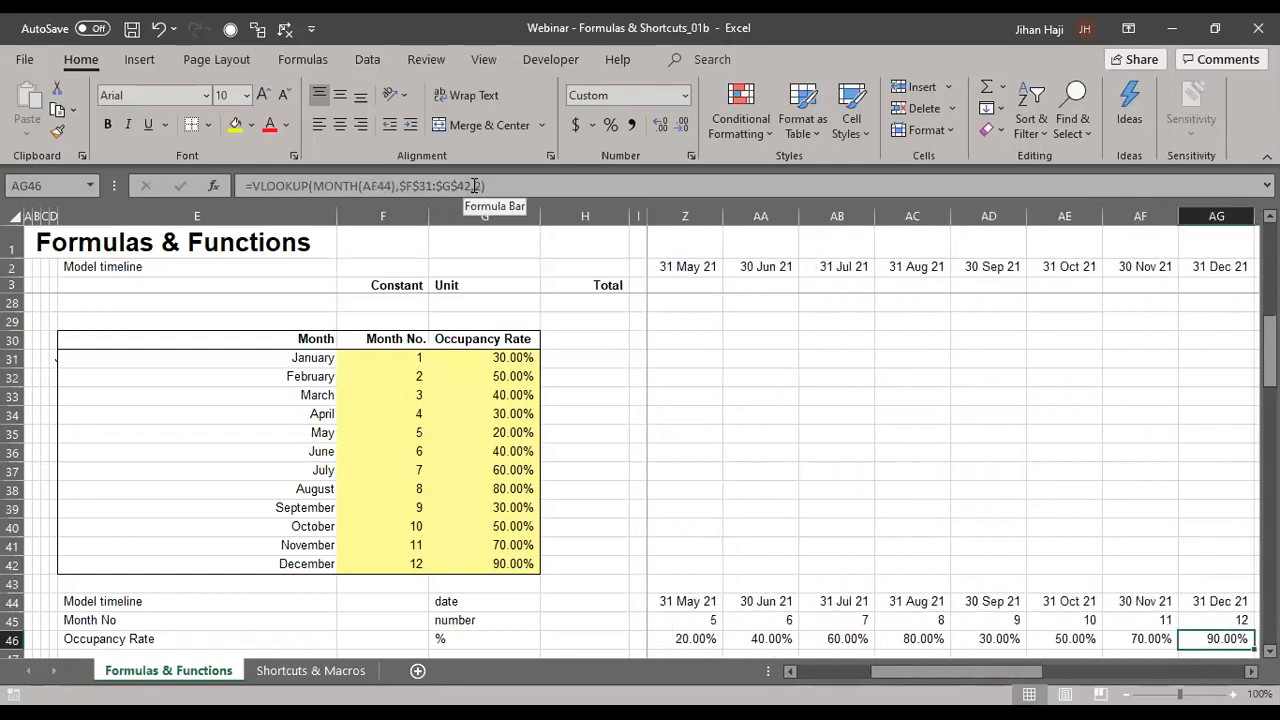
key("ctrl+Right")
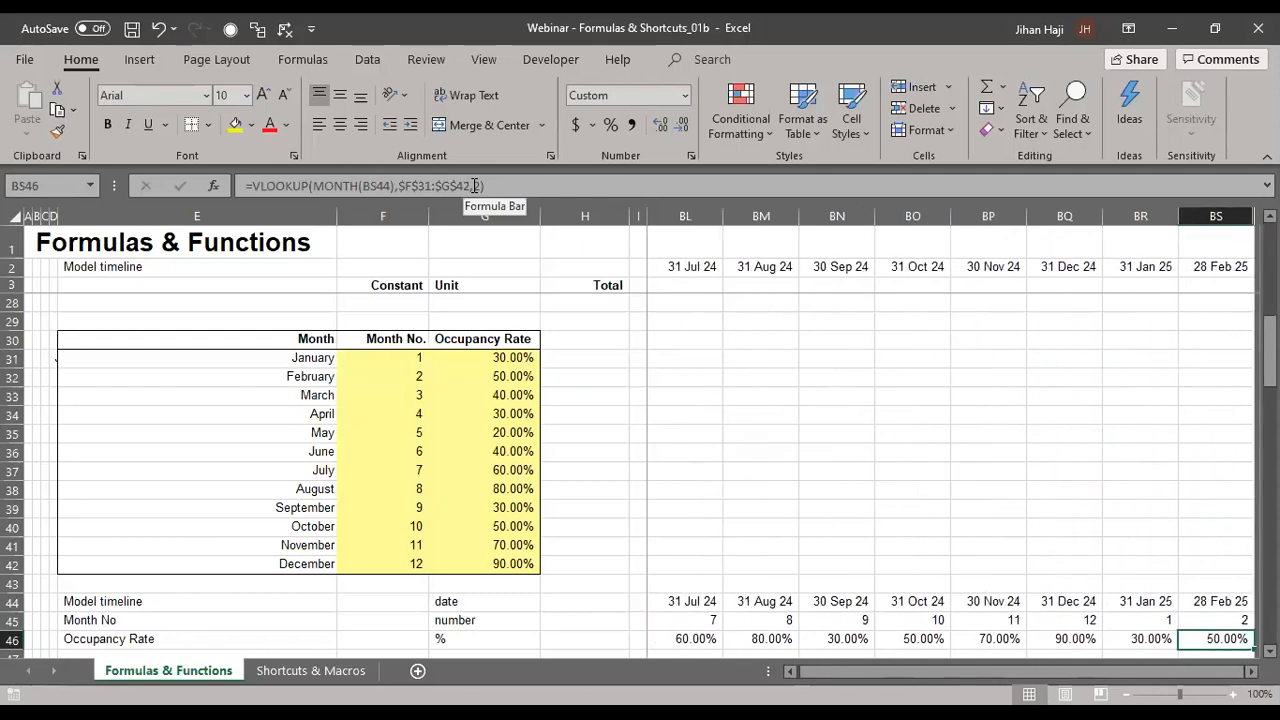
- Look over the INDEX section, viewing its monthly Rate table, explanatory note and Occupancy rate row from the start of the timeline
scroll(674, 610, "down", 3)
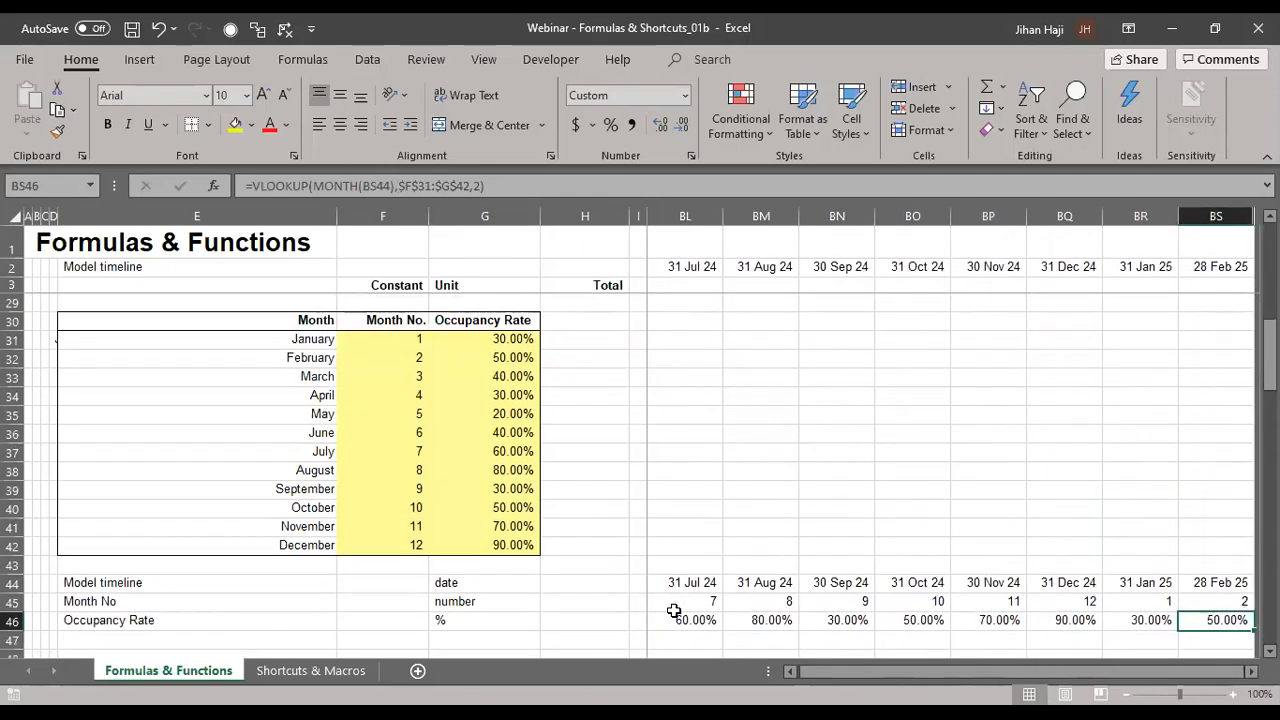
scroll(674, 610, "down", 4)
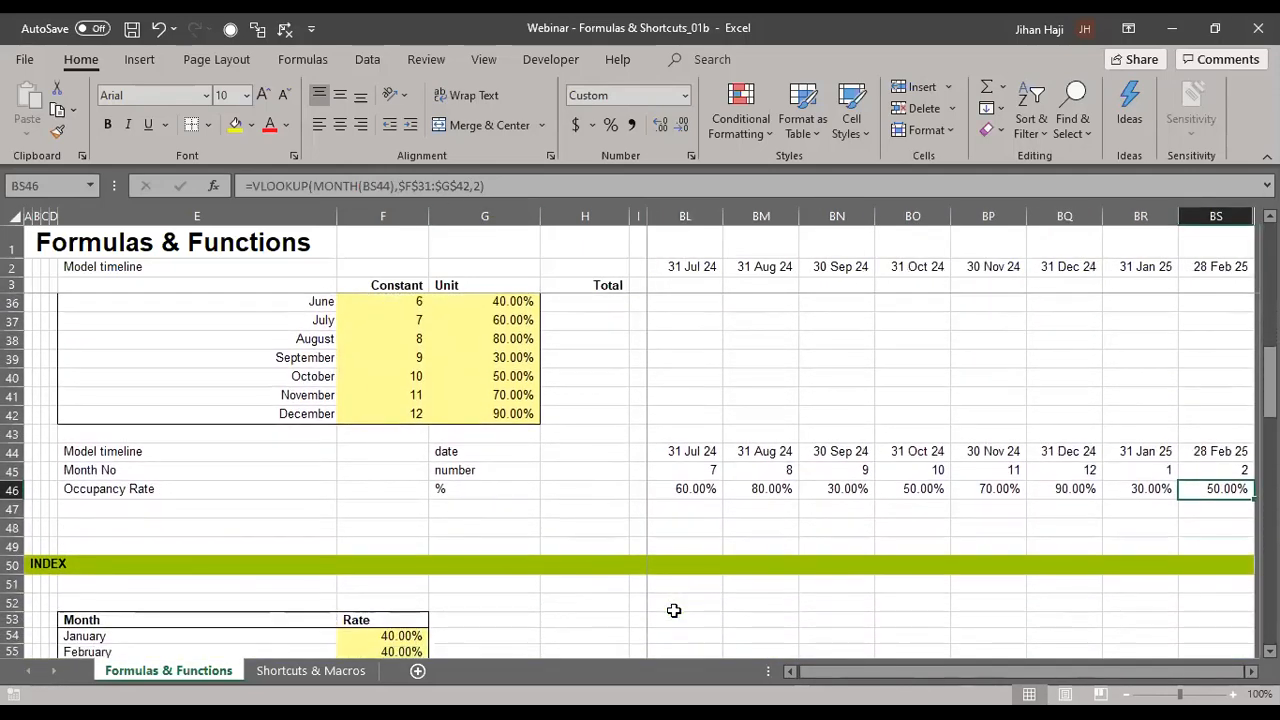
scroll(674, 610, "down", 1)
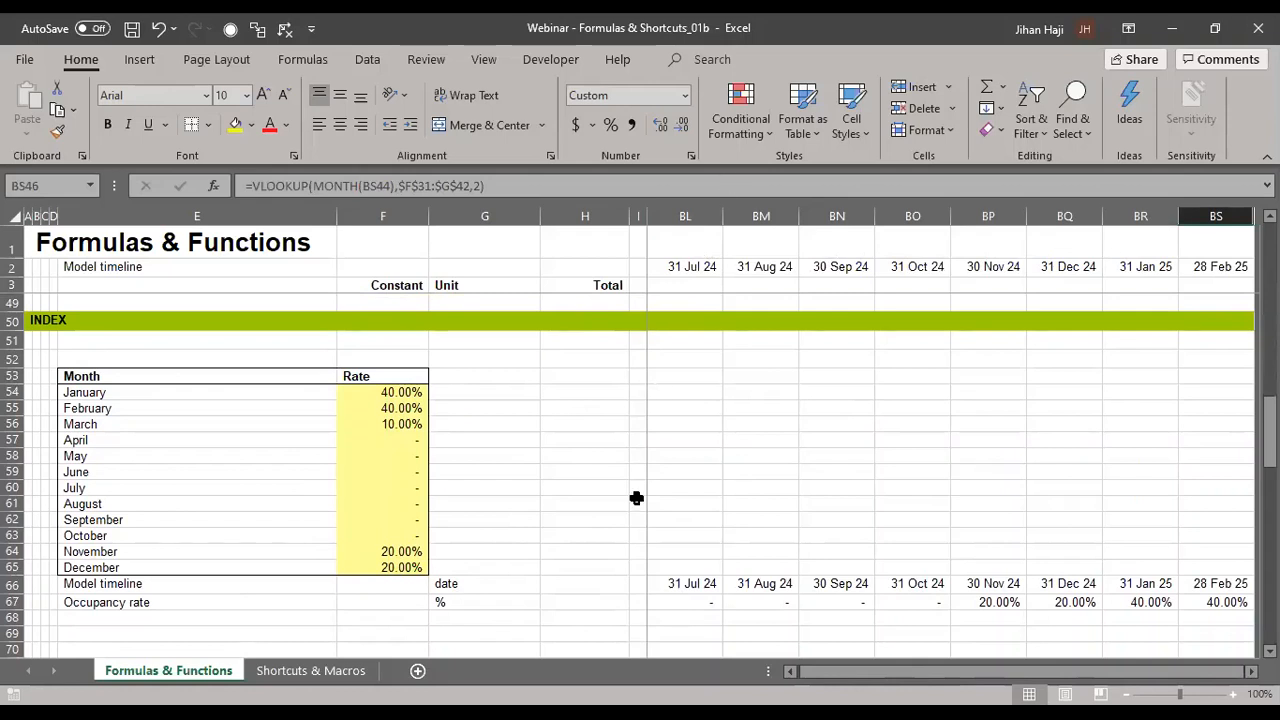
key("alt+Tab")
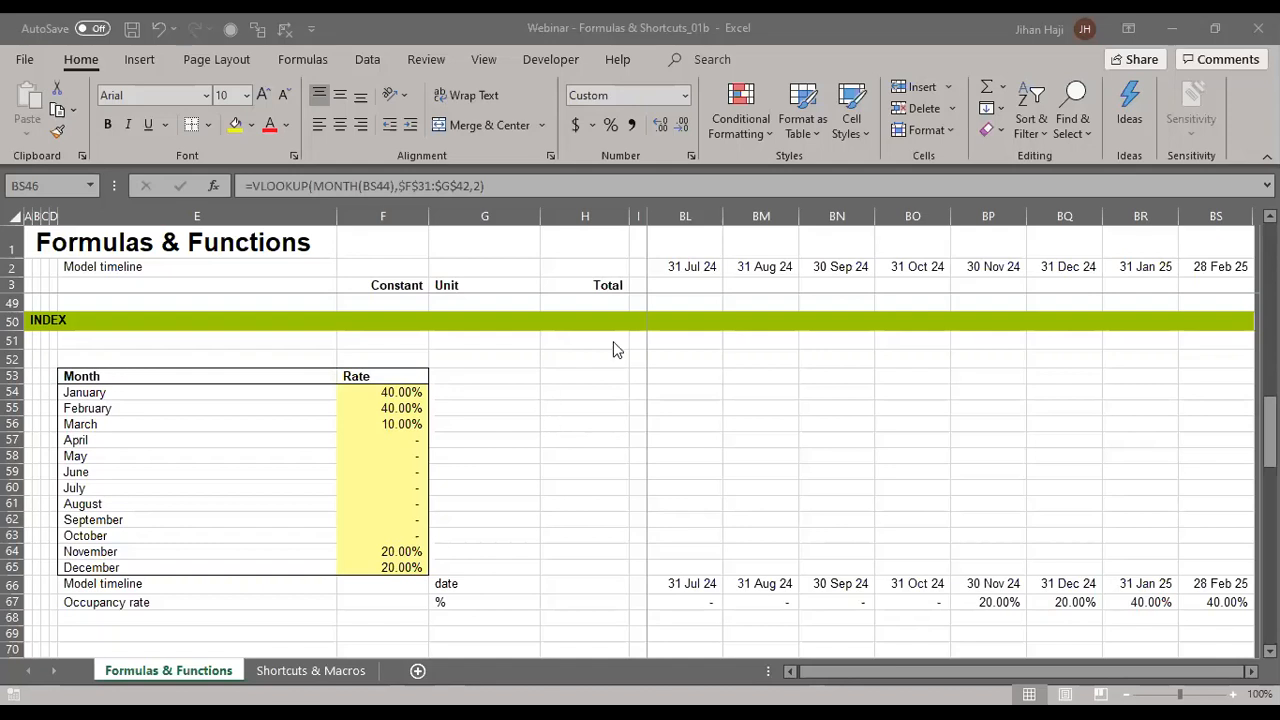
key("ctrl+bracketleft")
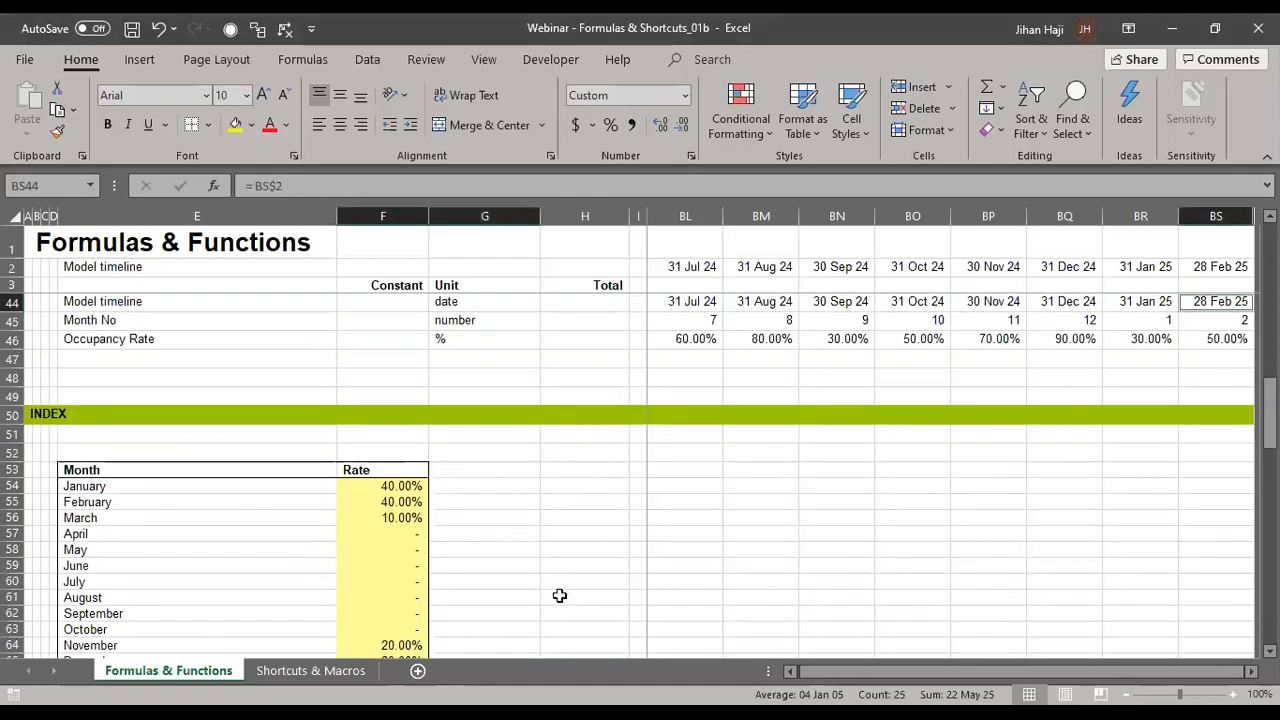
left_click(559, 595)
key("Down")
key("Down")
key("Down")
key("Down")
key("Down")
key("Down")
key("Down")
key("Down")
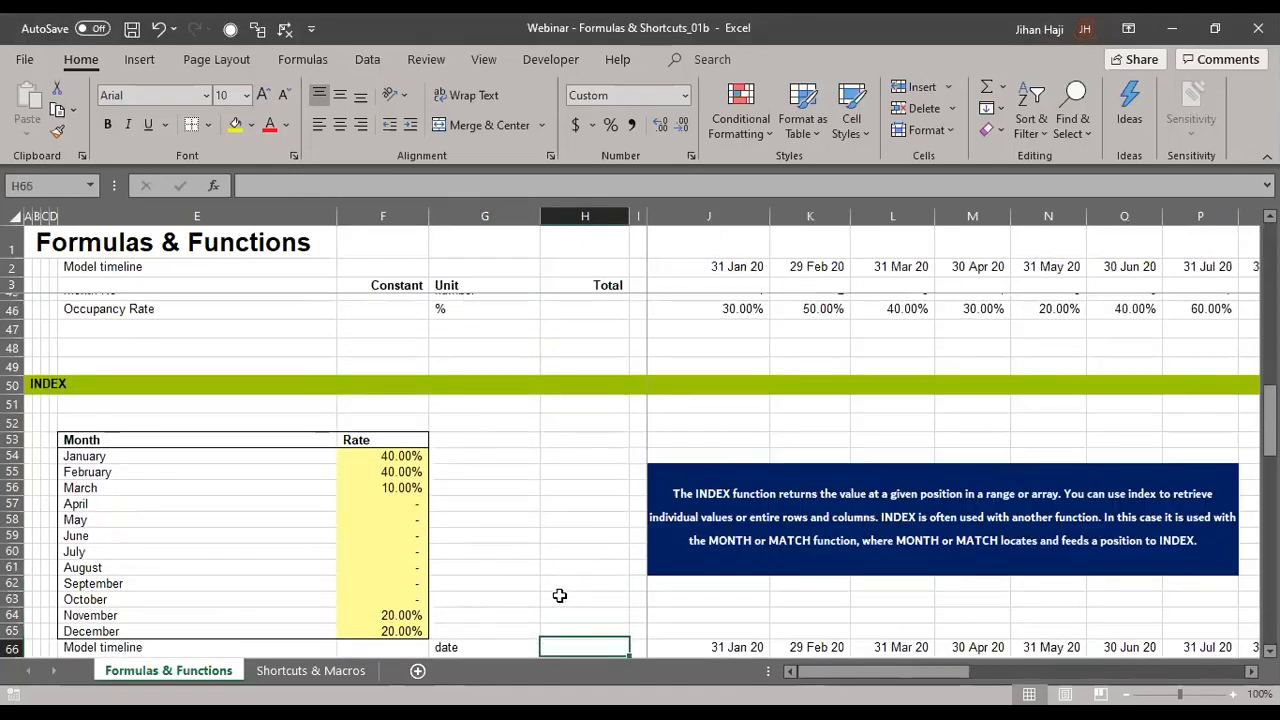
key("Down")
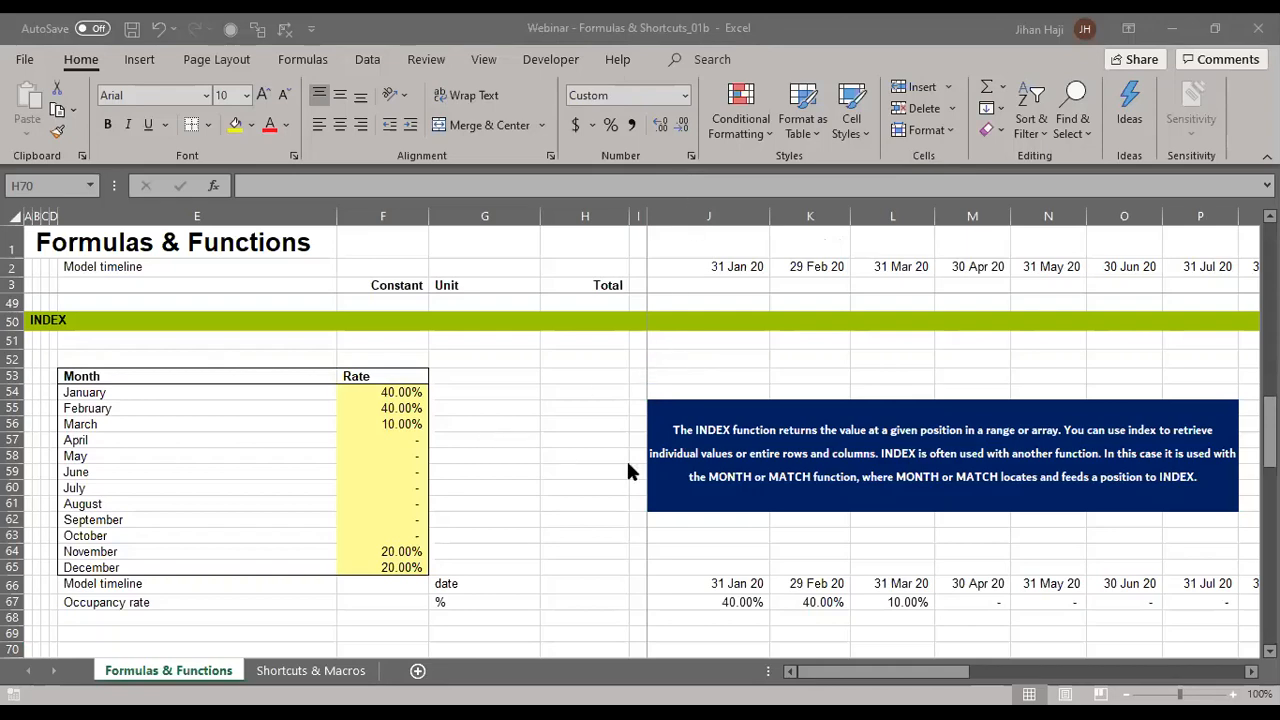
- Add a range_lookup argument of 1 to January's Month No VLOOKUP in J45 and enter the formula, keeping J45 selected
scroll(628, 460, "up", 3)
scroll(628, 462, "up", 4)
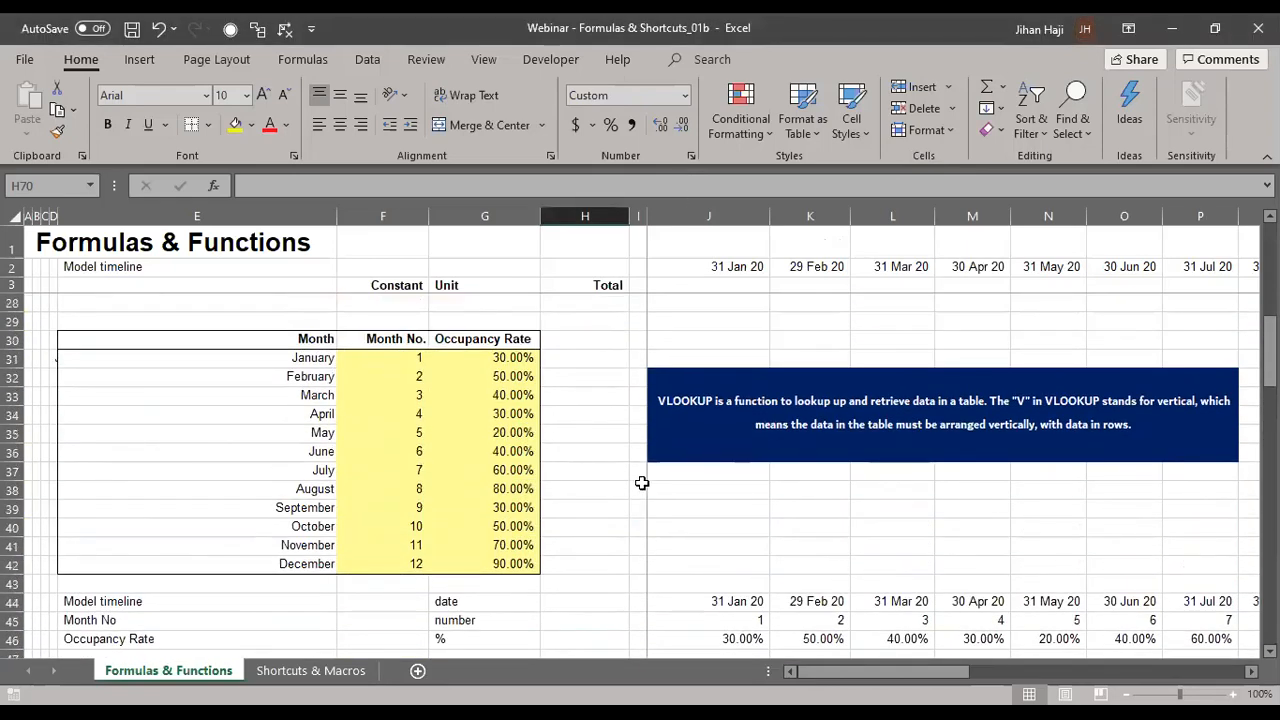
left_click(718, 623)
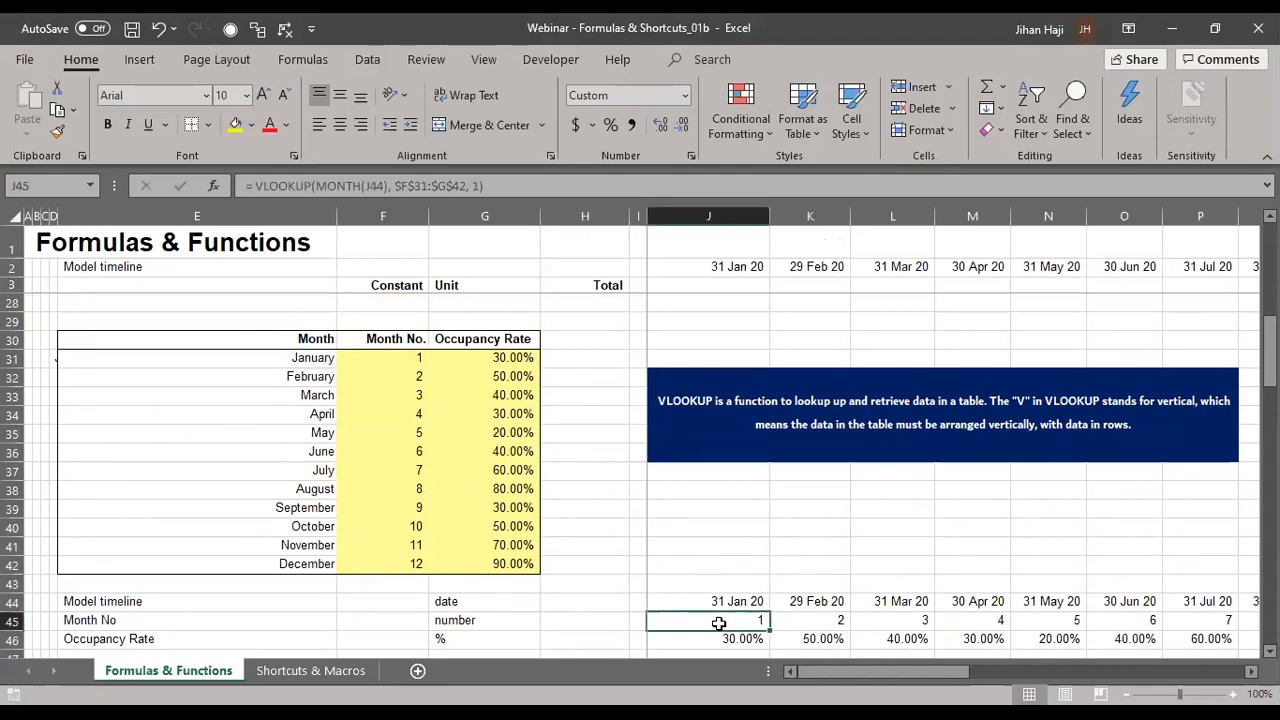
double_click(718, 623)
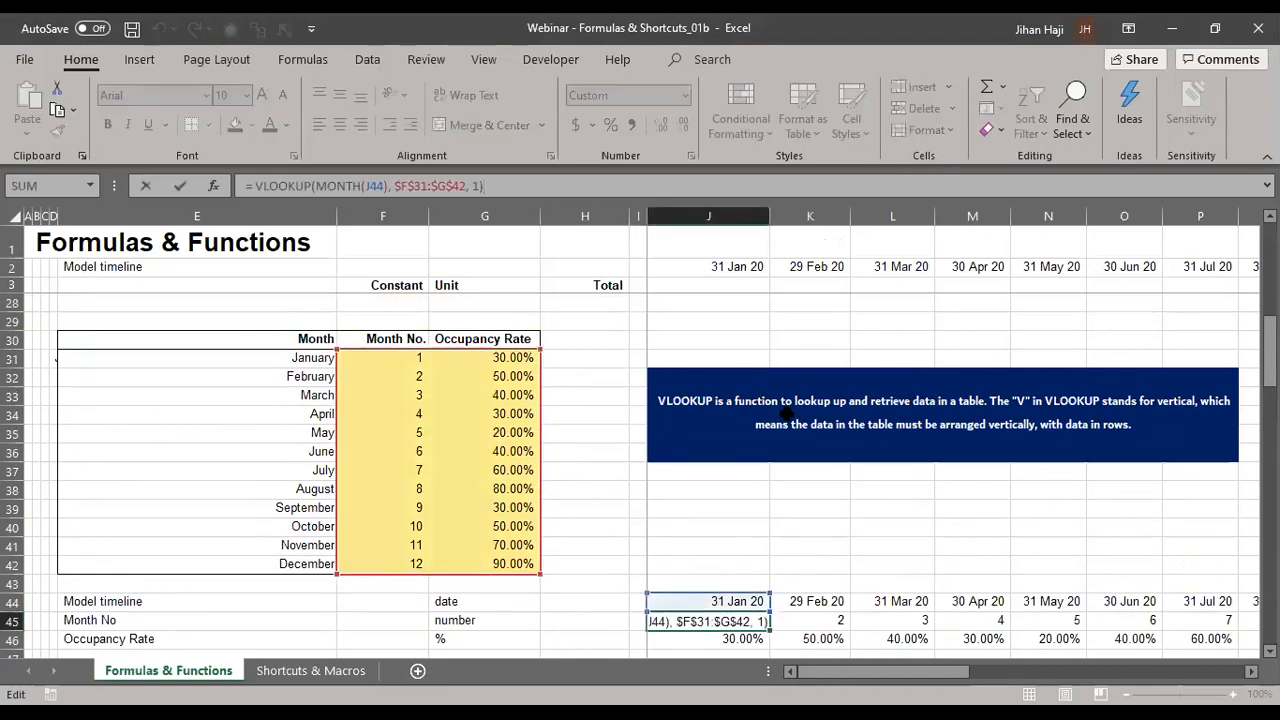
left_click(450, 187)
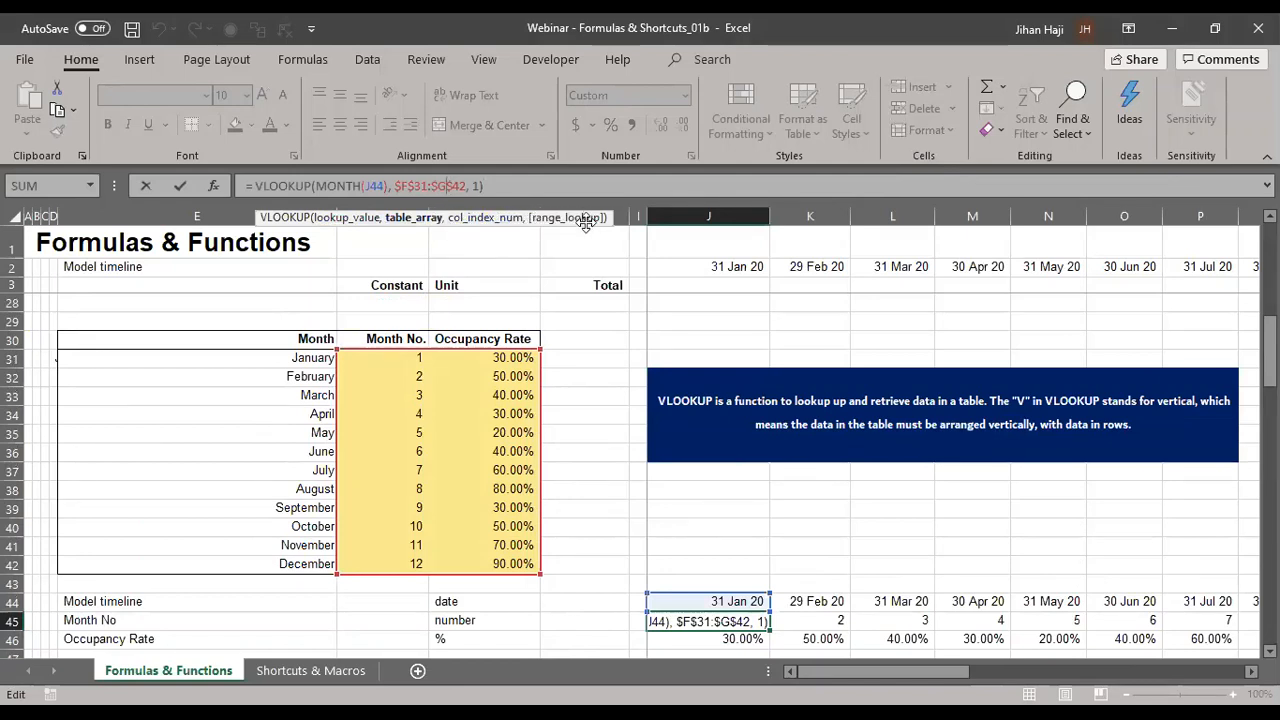
left_click(477, 188)
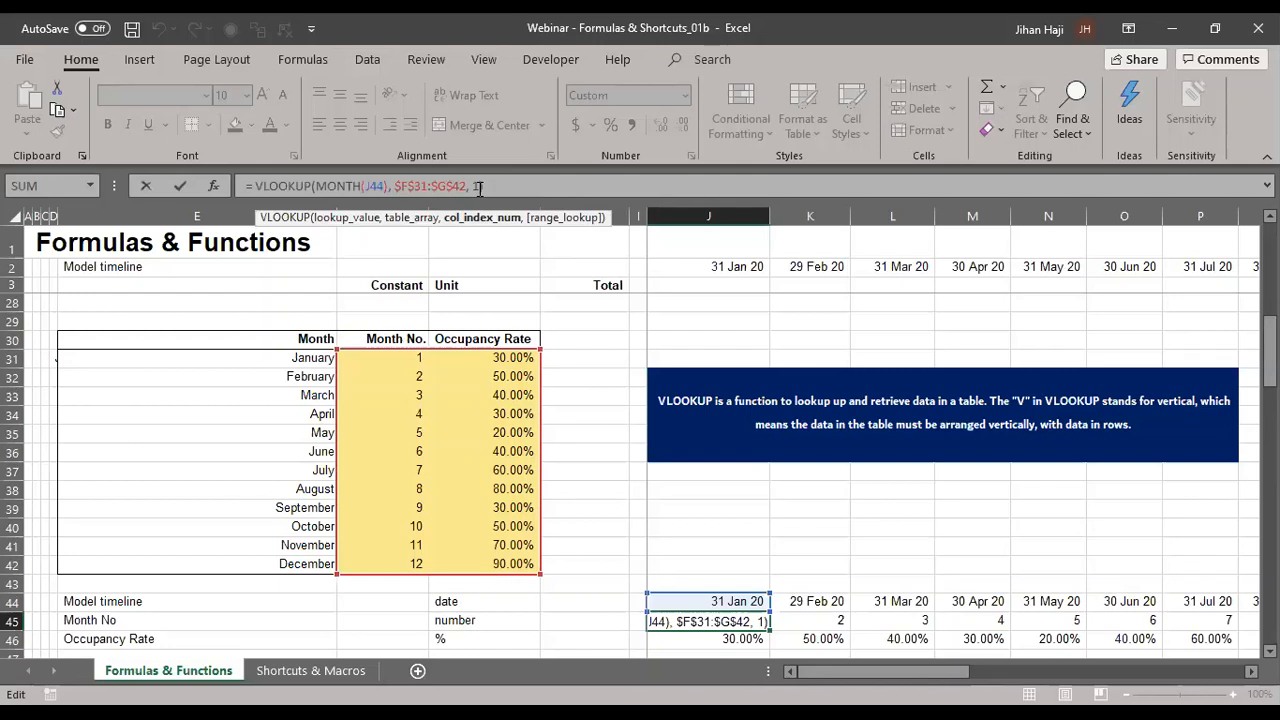
type(",")
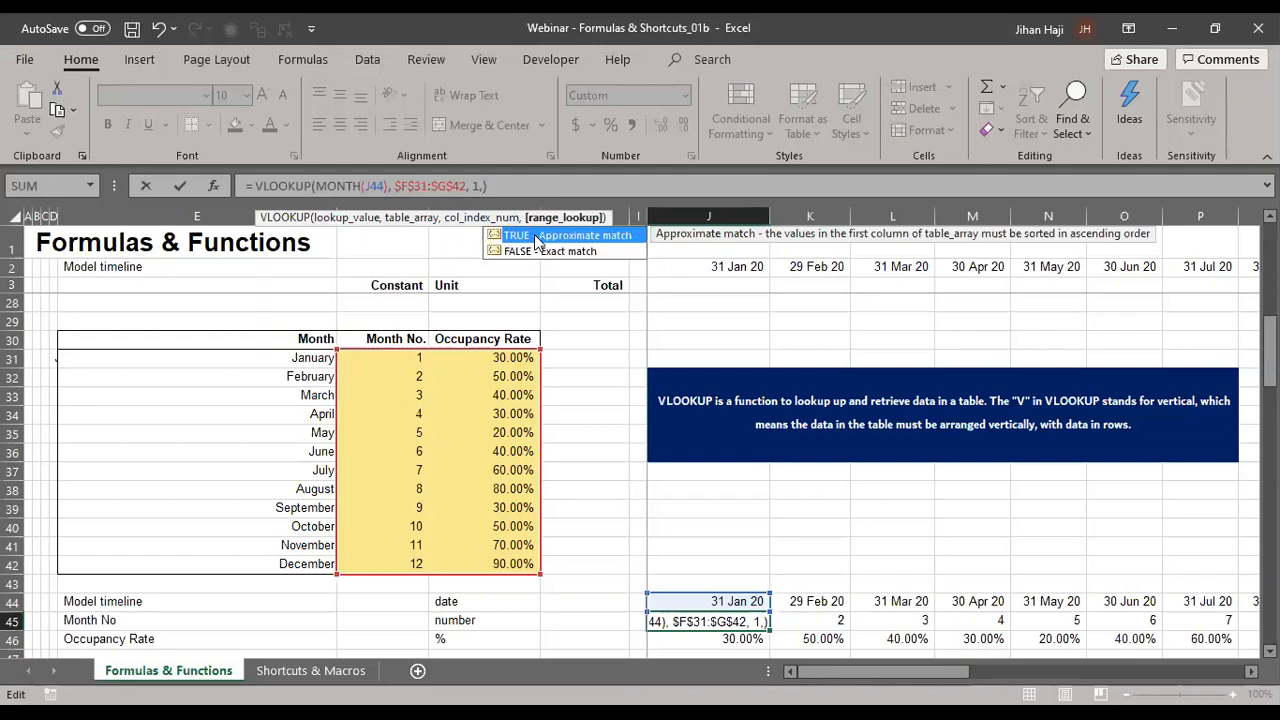
type("1")
key("ctrl+Return")
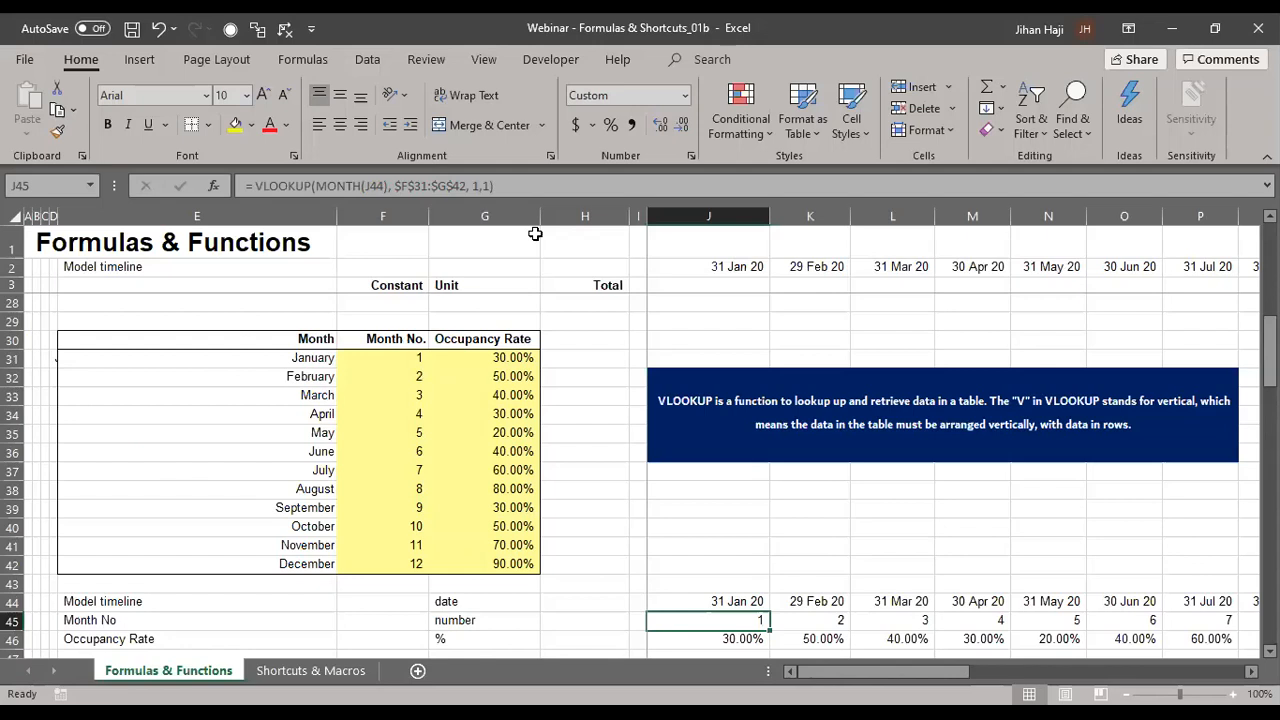
- Copy January's Month No formula from J45 across row 45 through BS45, then return to J45
key("ctrl+c")
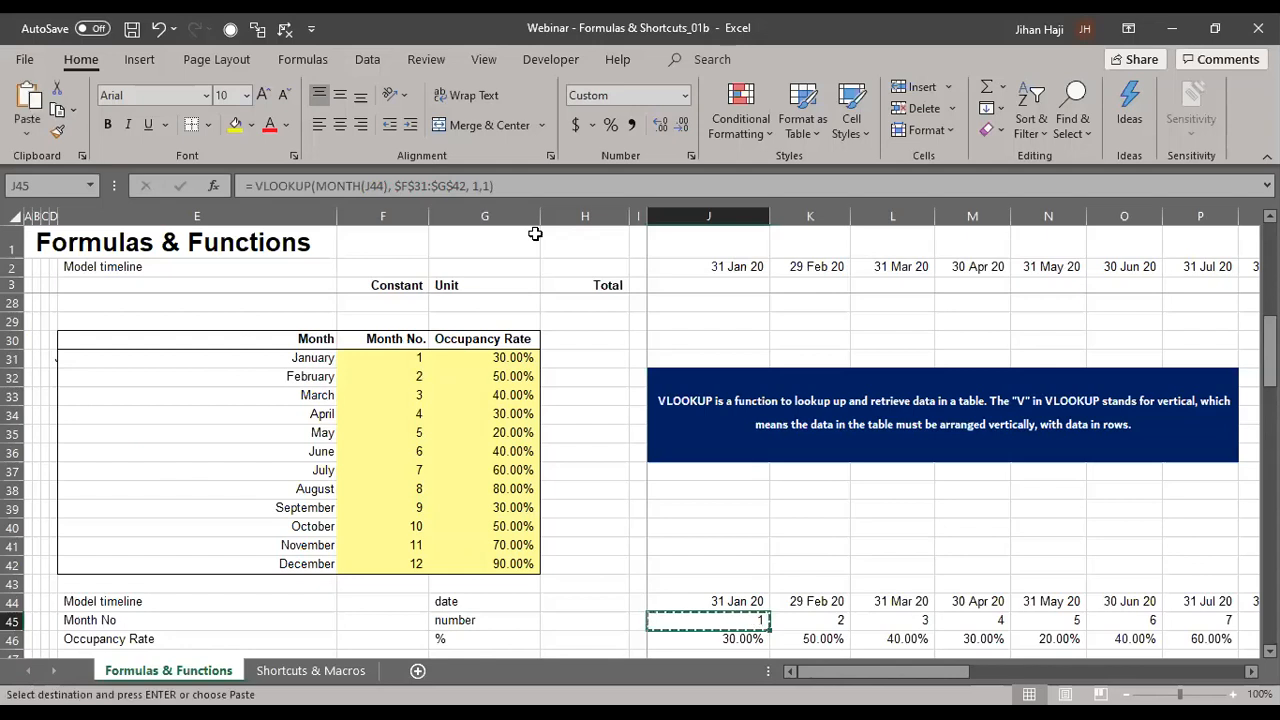
key("ctrl+shift+Right")
key("Return")
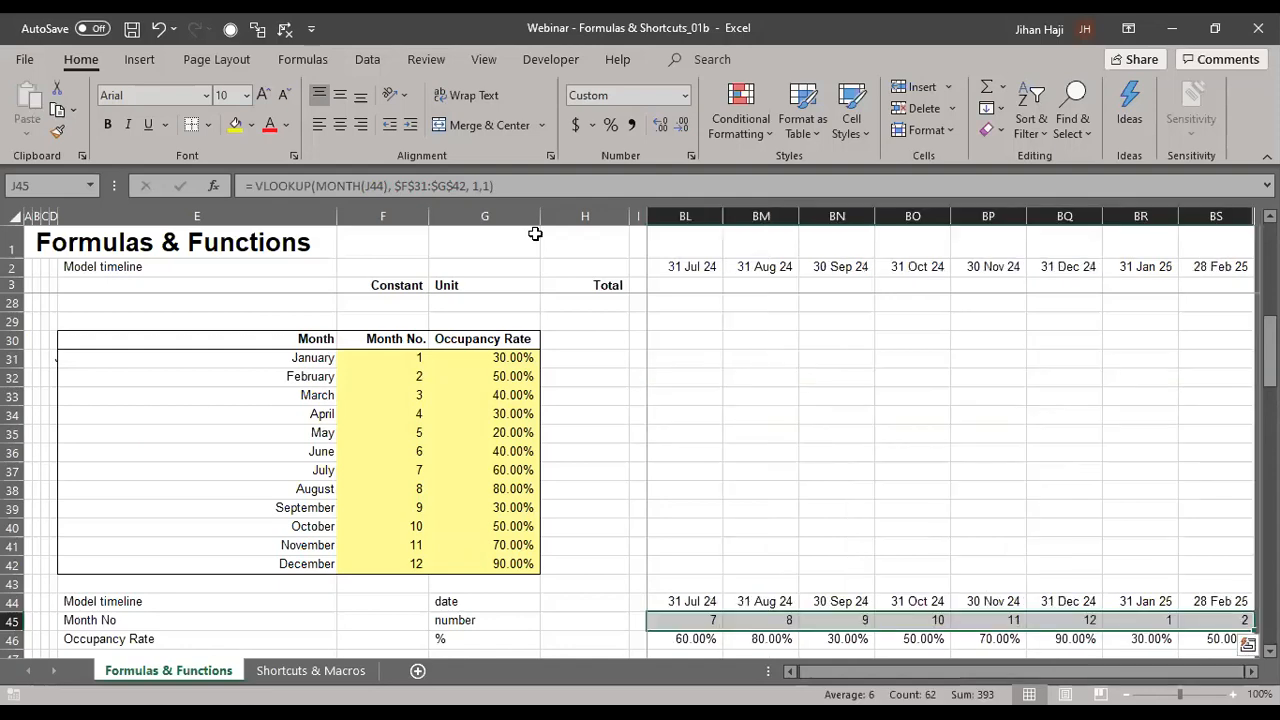
key("Left")
key("Left")
key("Right")
key("Right")
key("Right")
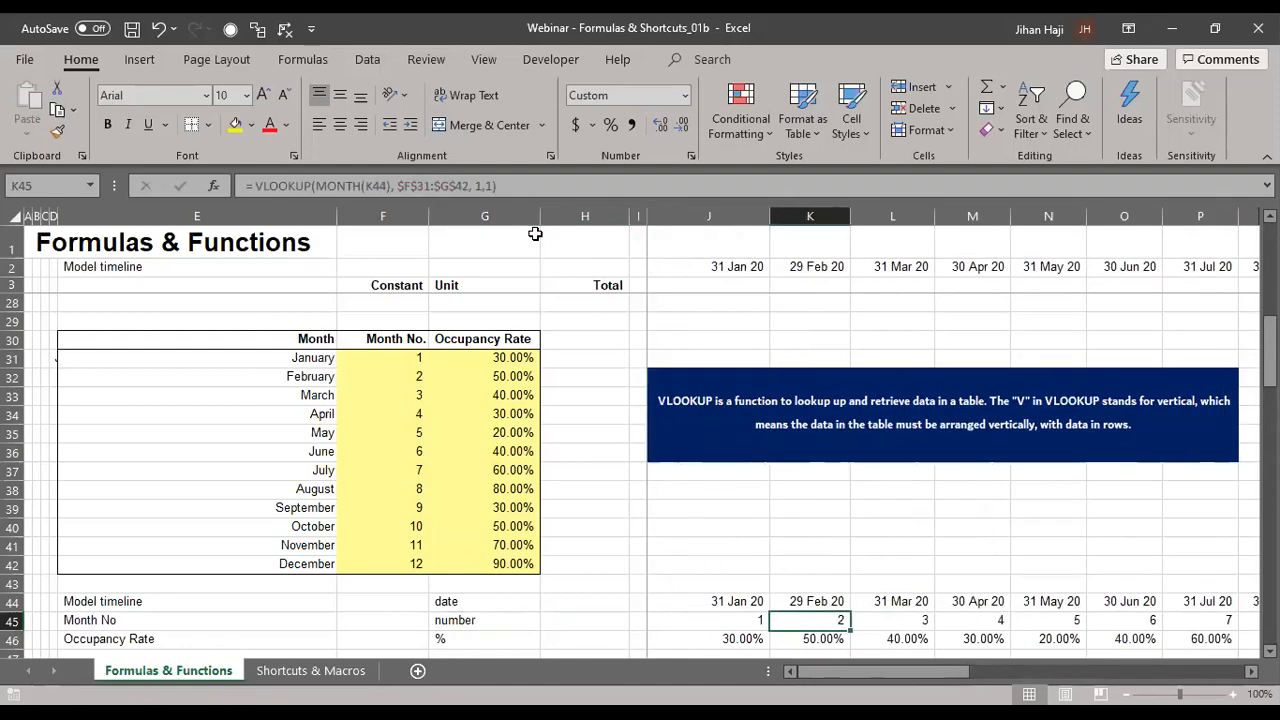
key("Left")
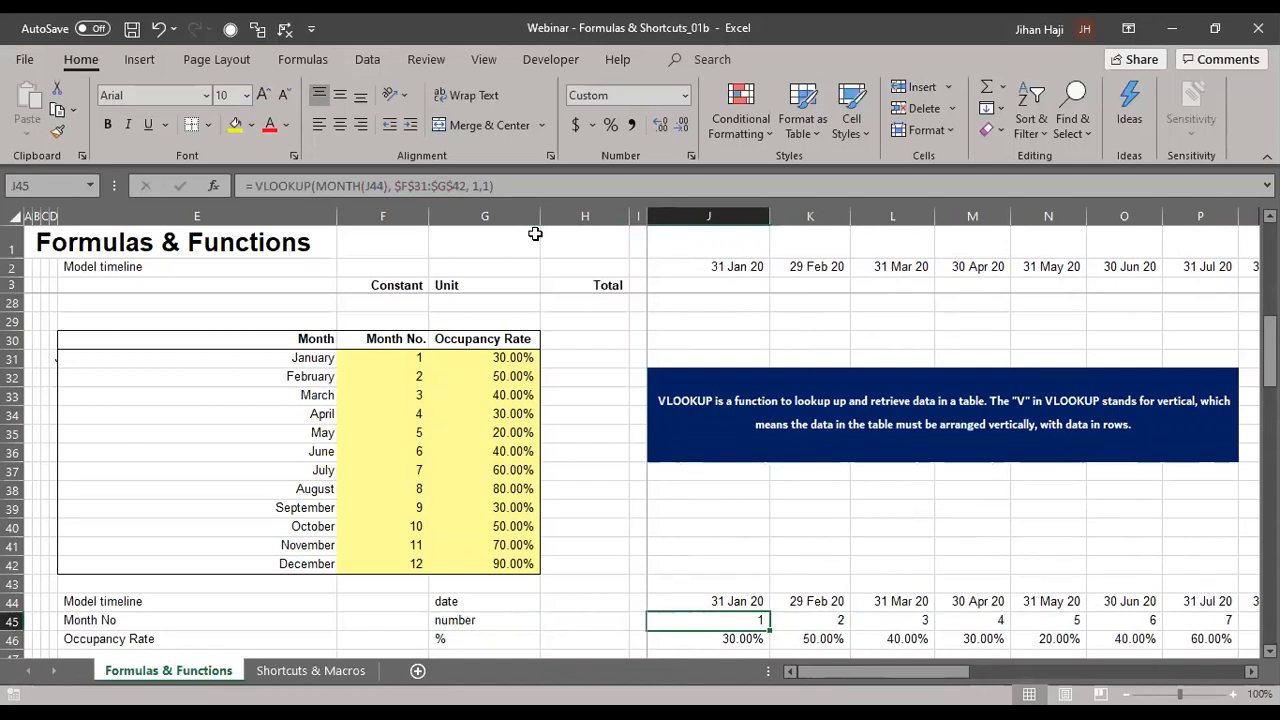
- Look over the INDEX section's monthly Rate table, explanatory note, timeline and Occupancy rate row
key("alt+Tab")
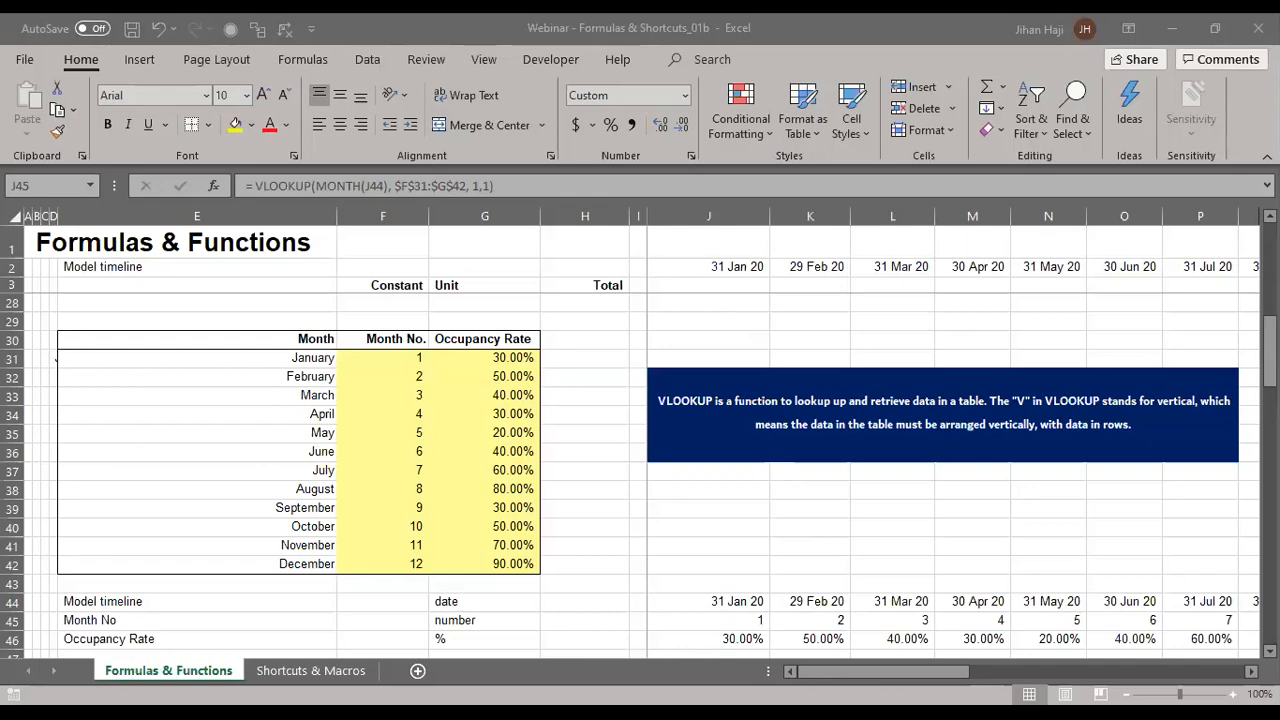
left_click(618, 623)
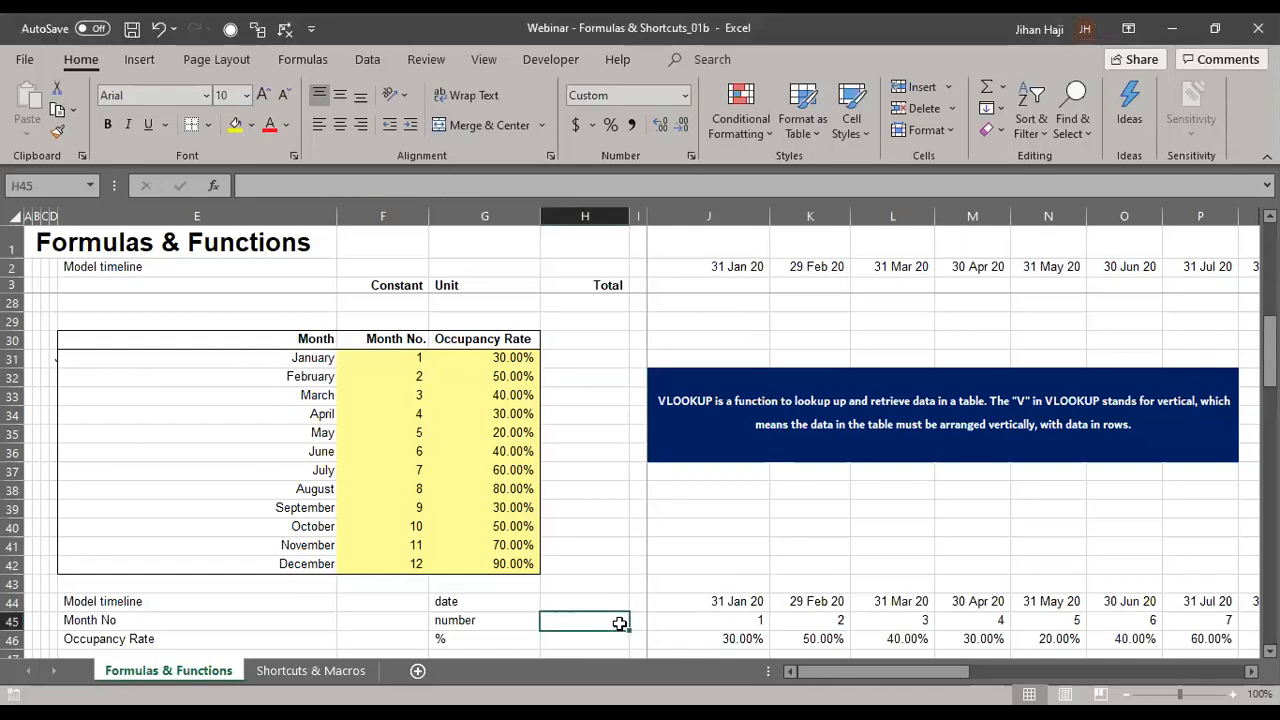
key("Down")
key("Down")
key("Down")
key("Down")
key("Down")
key("Down")
key("Down")
key("Down")
key("Down")
key("Down")
key("Down")
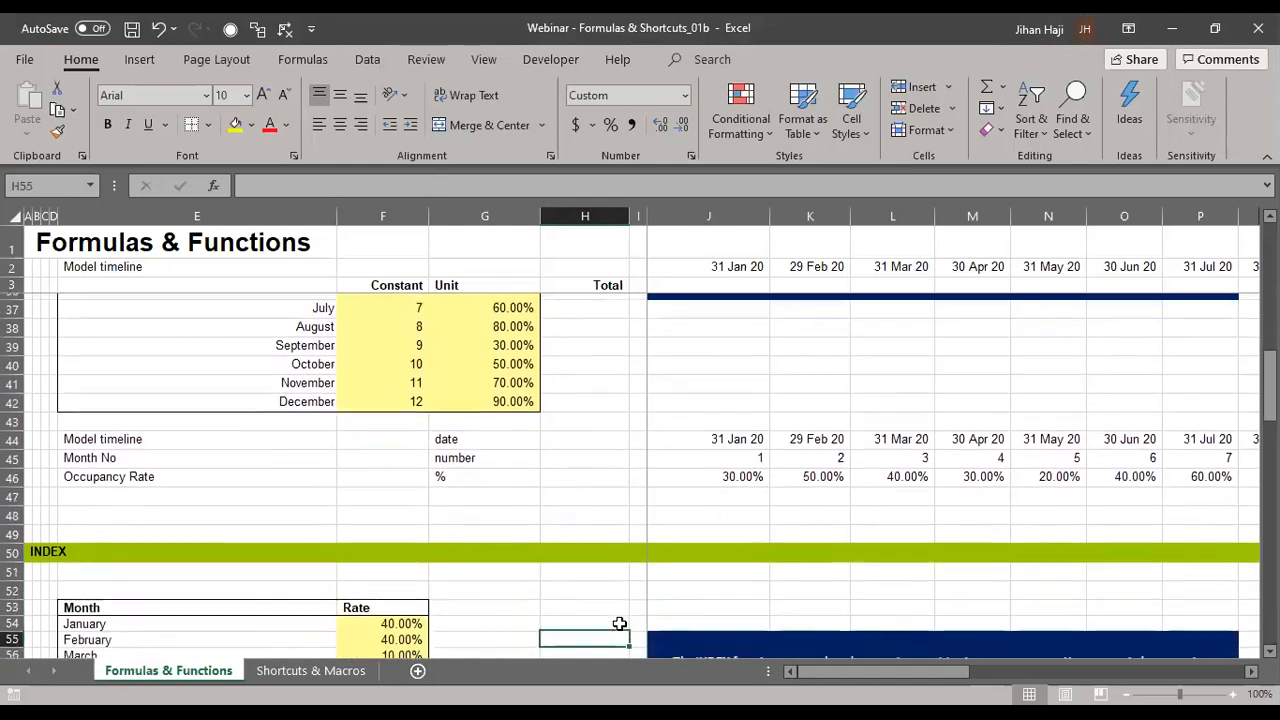
key("Down")
key("Down")
key("Down")
key("Down")
key("Down")
key("Down")
key("Down")
key("Down")
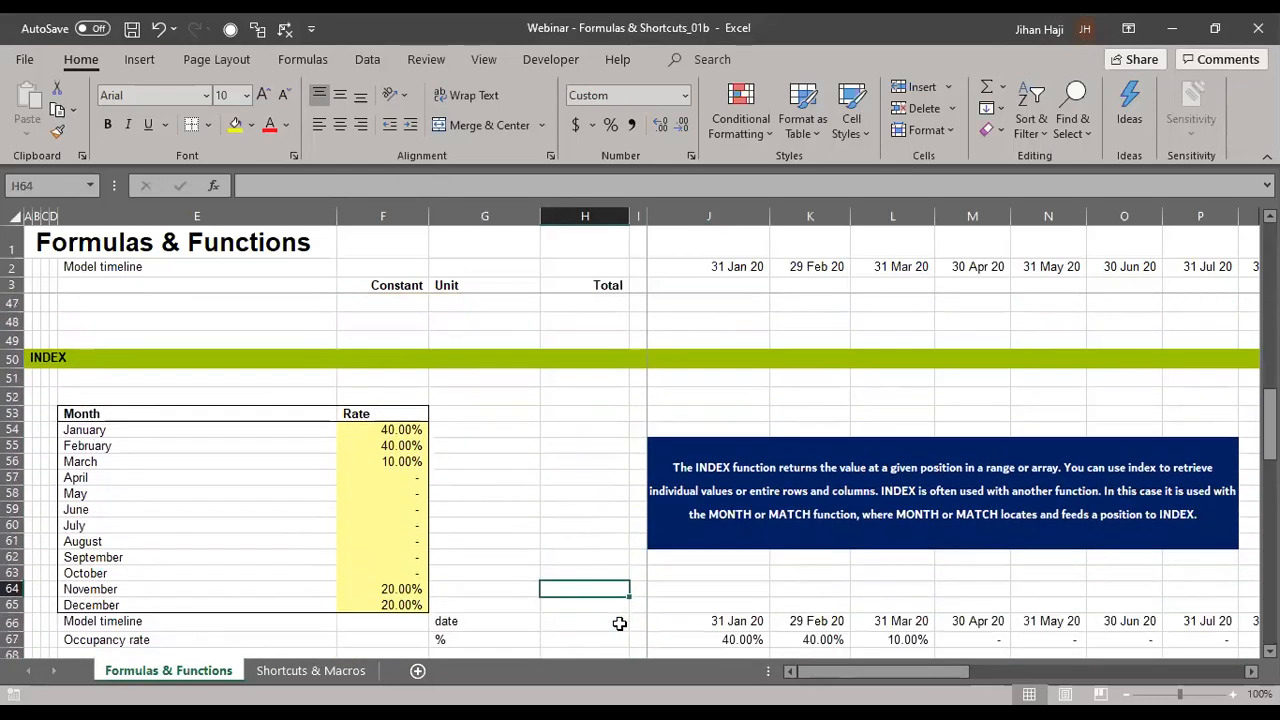
scroll(620, 624, "down", 1)
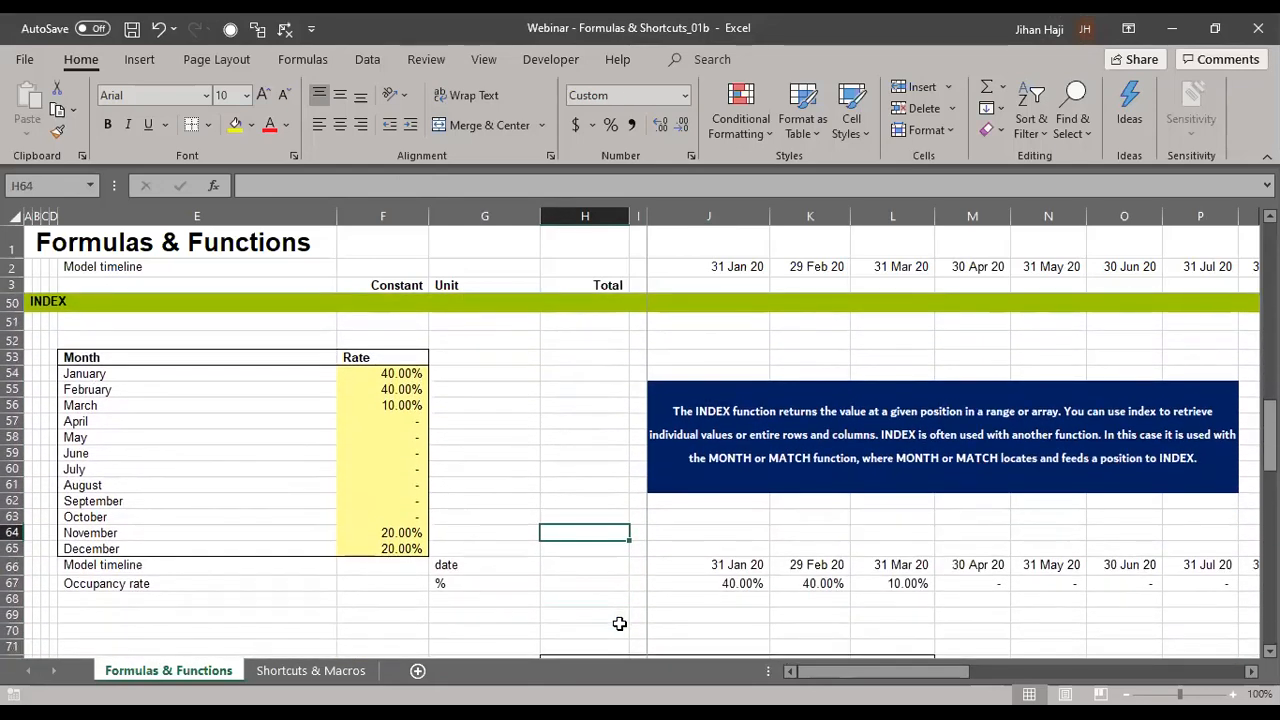
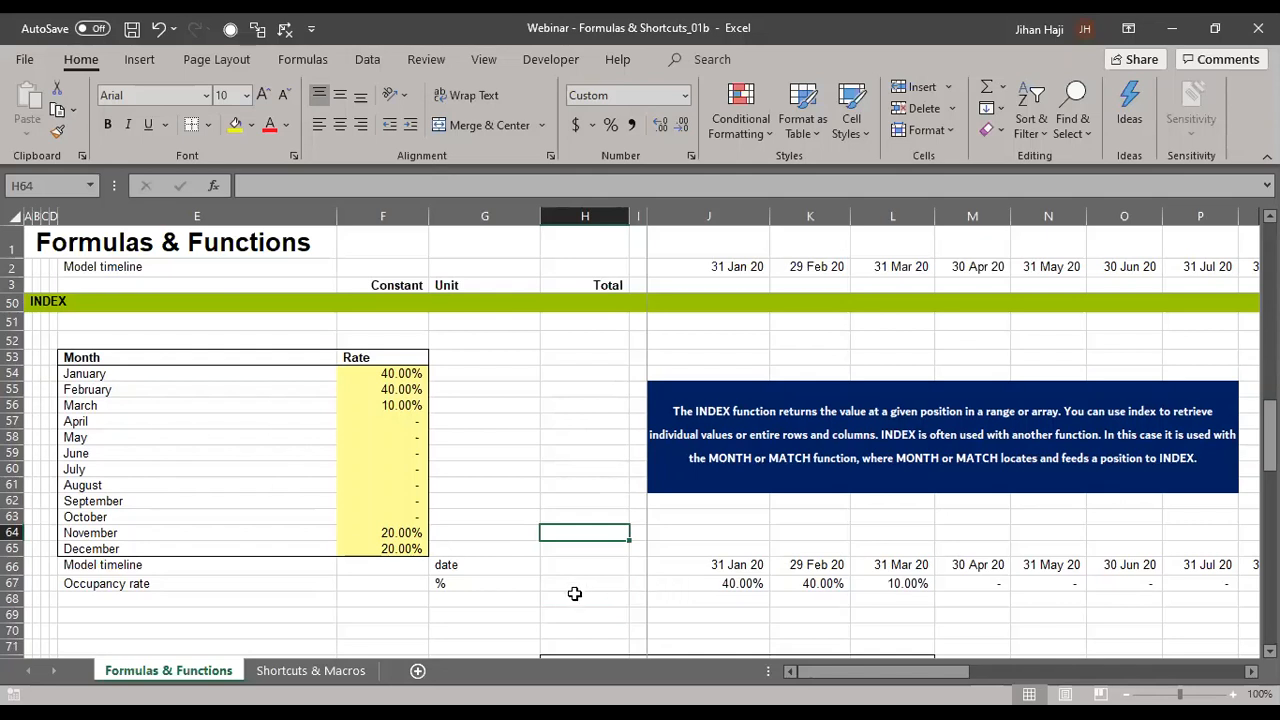
- Clear the INDEX section's Occupancy rate formulas from K67 through BS67, keeping January's formula in J67
left_click(766, 583)
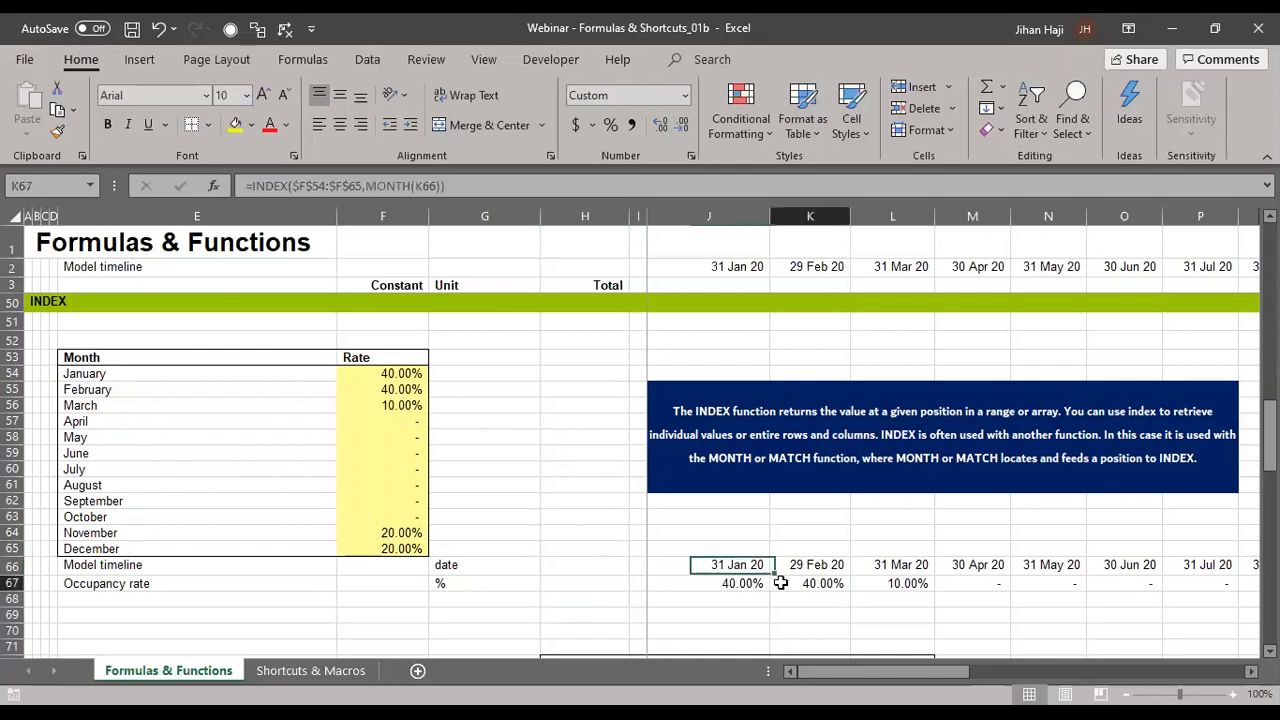
left_click(780, 583)
key("ctrl+shift+Right")
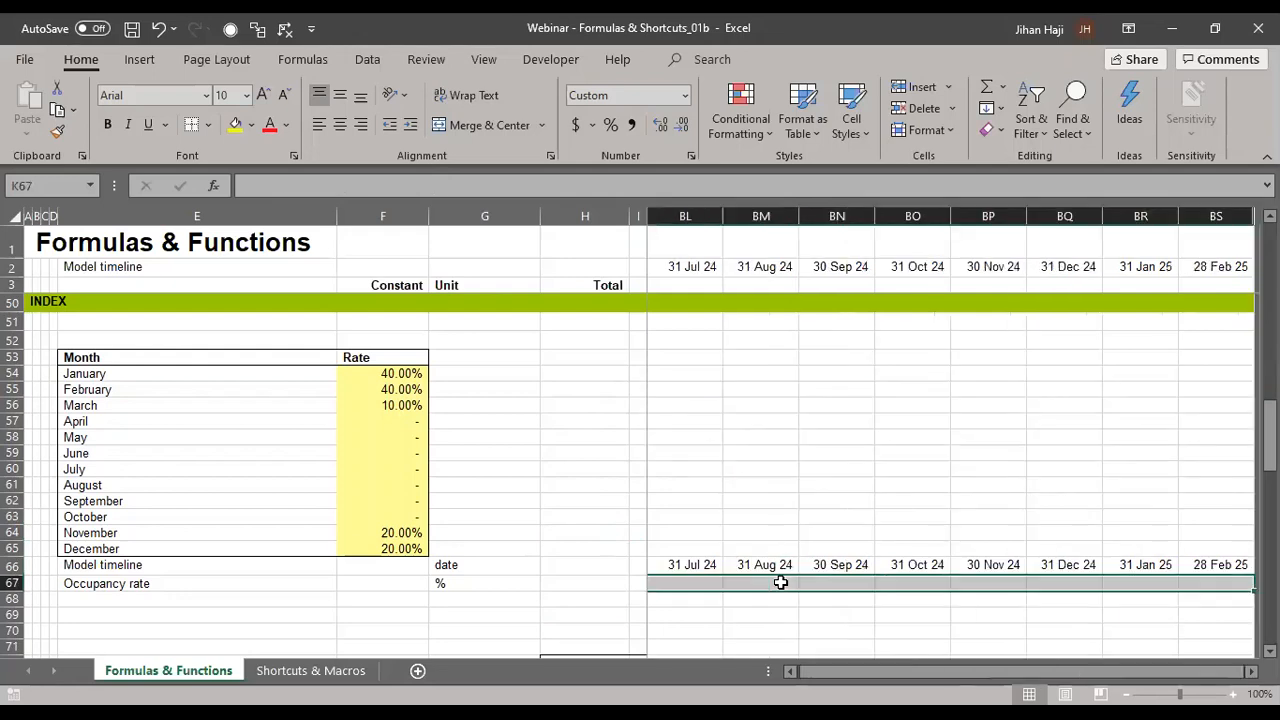
key("ctrl+Left")
key("Left")
key("Up")
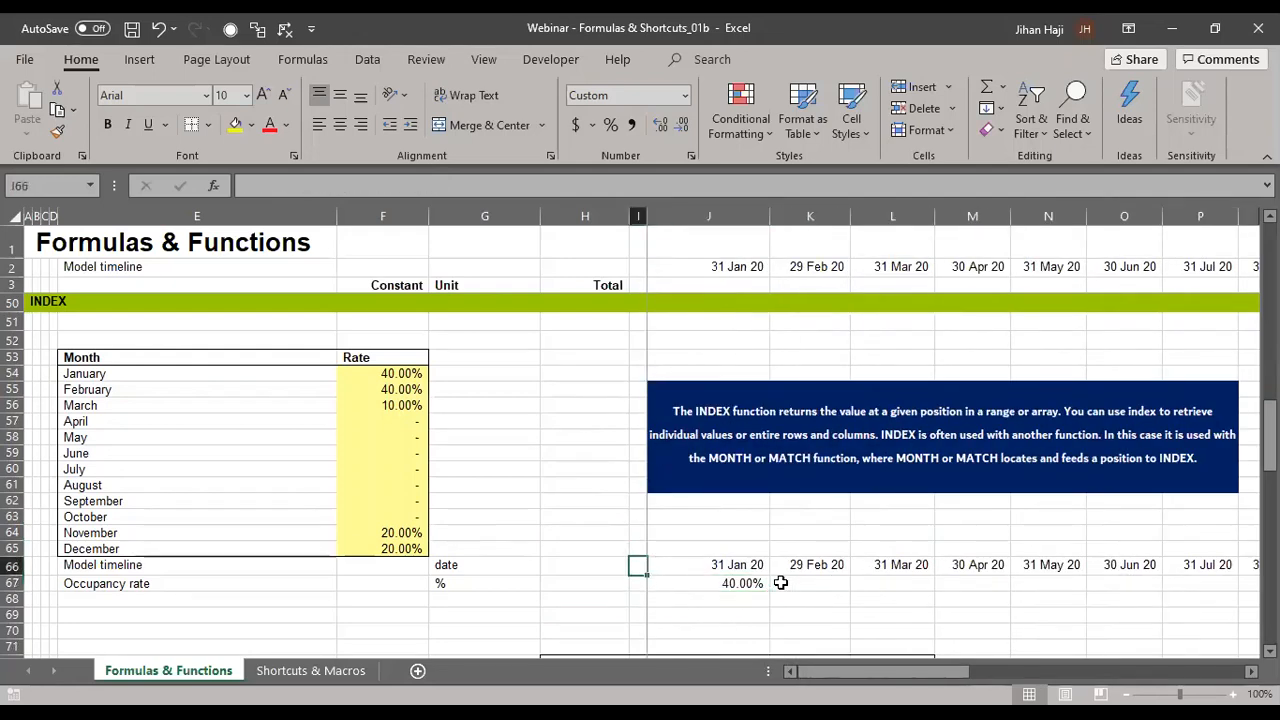
key("Up")
key("Right")
key("Down")
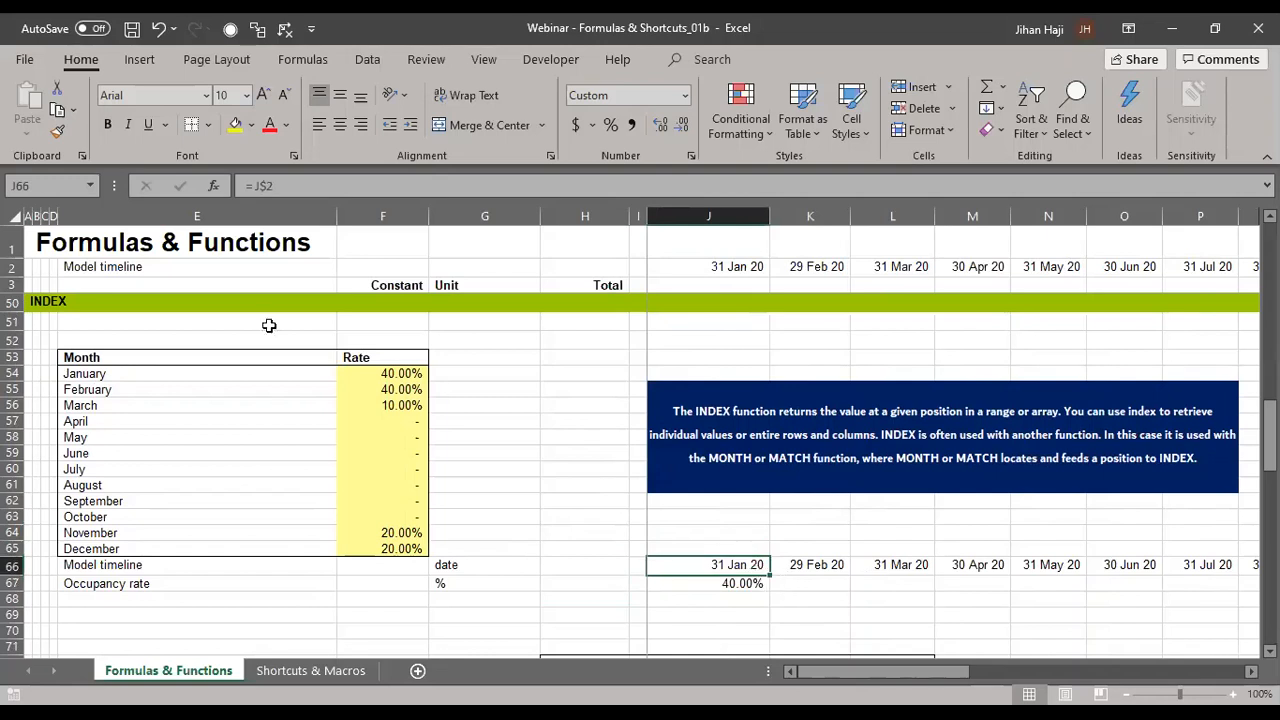
- Examine January's INDEX formula in J67, comparing its array and row_num arguments with the Rate table and the timeline date
left_click(388, 373)
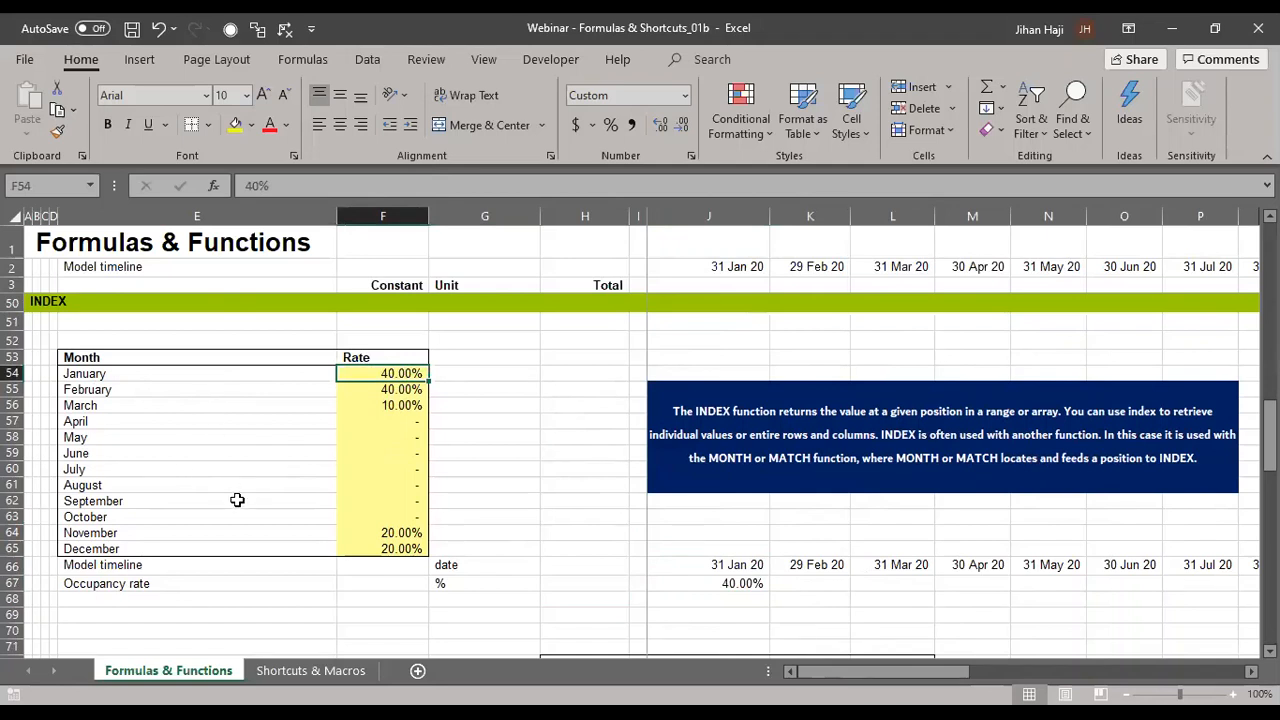
left_click(745, 563)
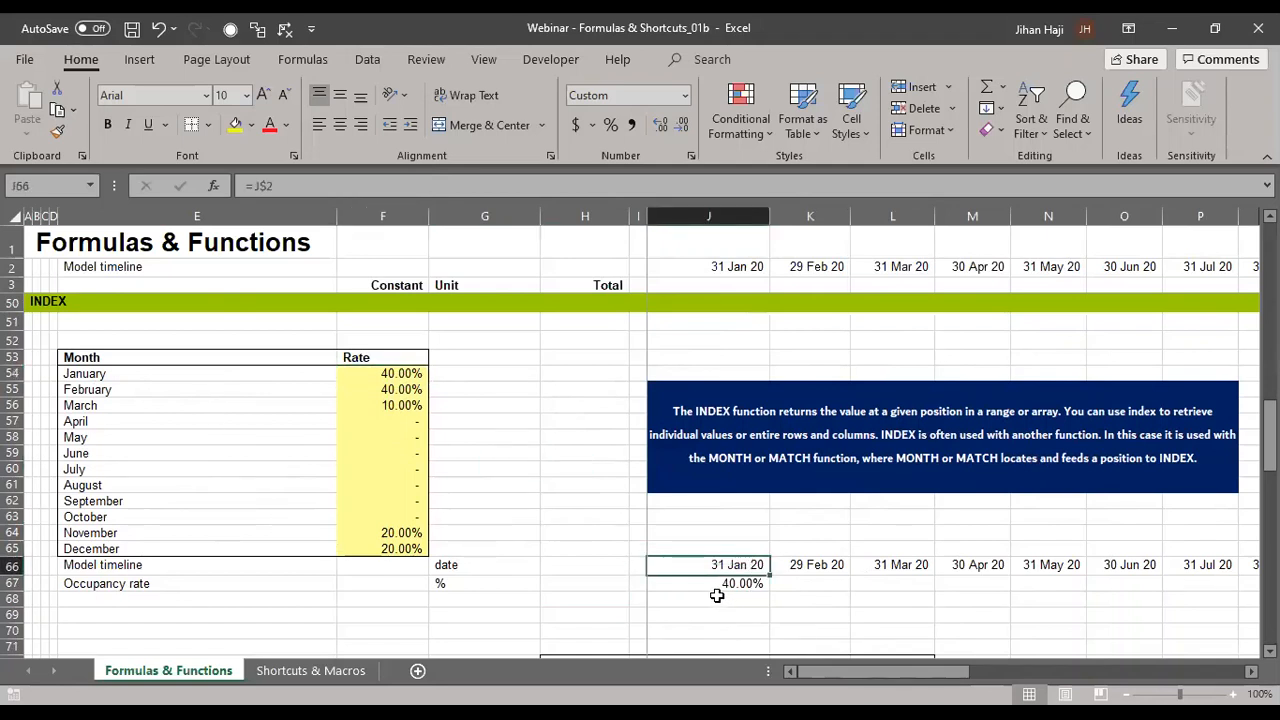
left_click(709, 582)
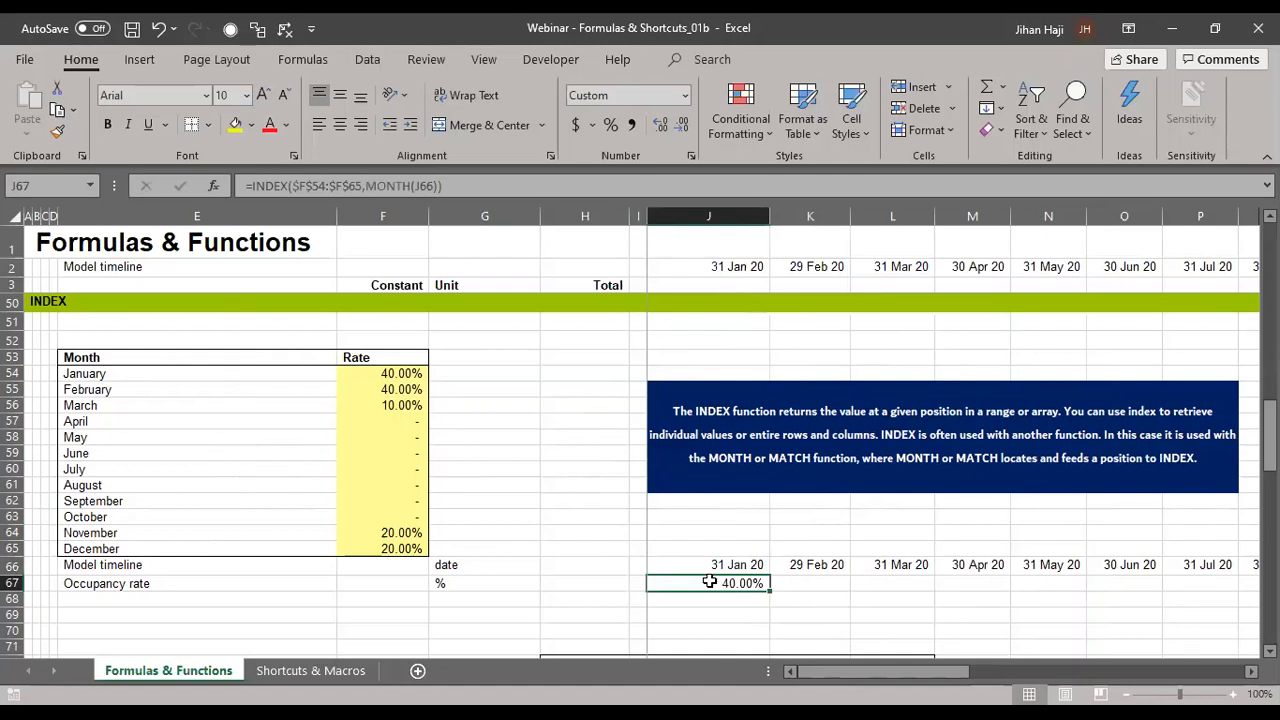
key("F2")
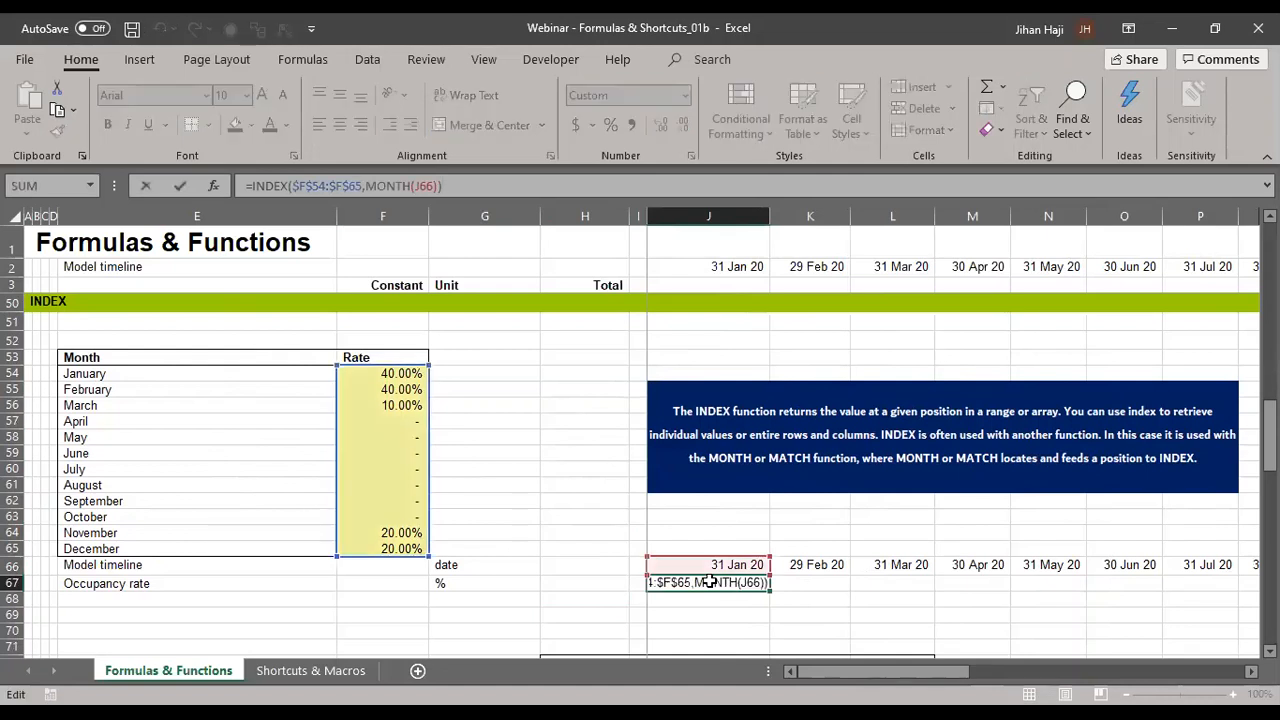
left_click(349, 186)
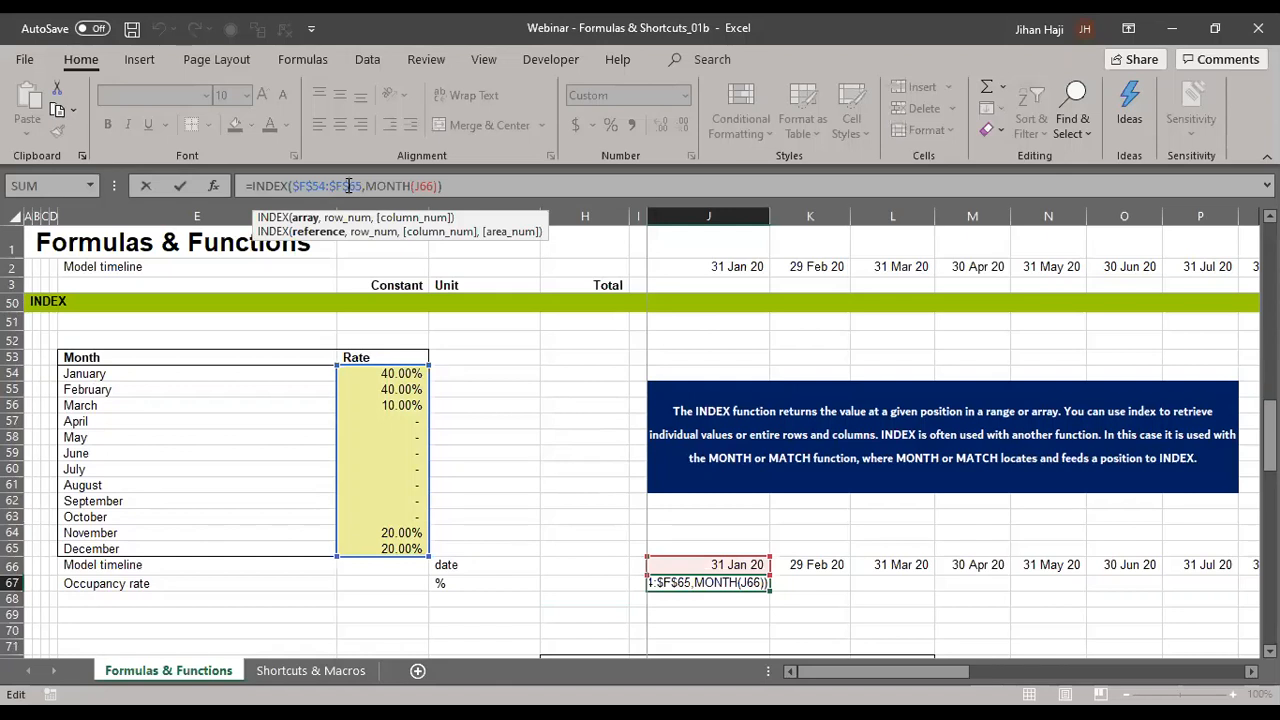
left_click(365, 188)
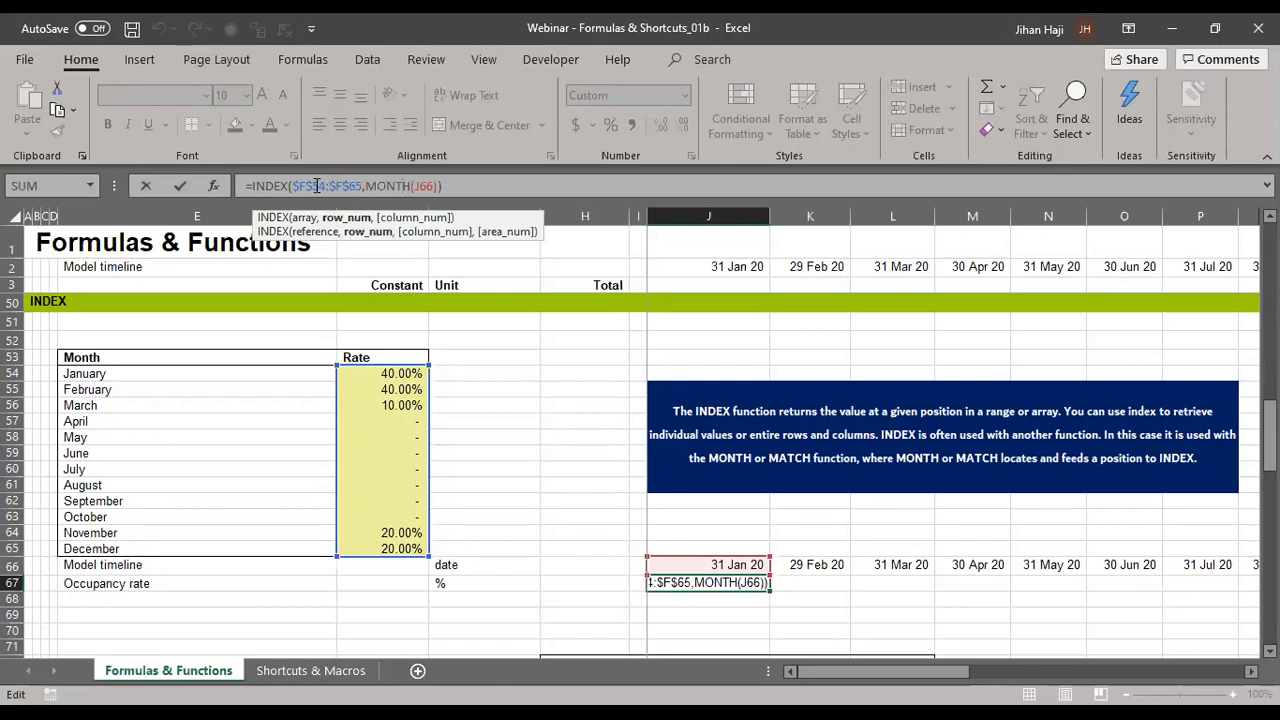
left_click(316, 186)
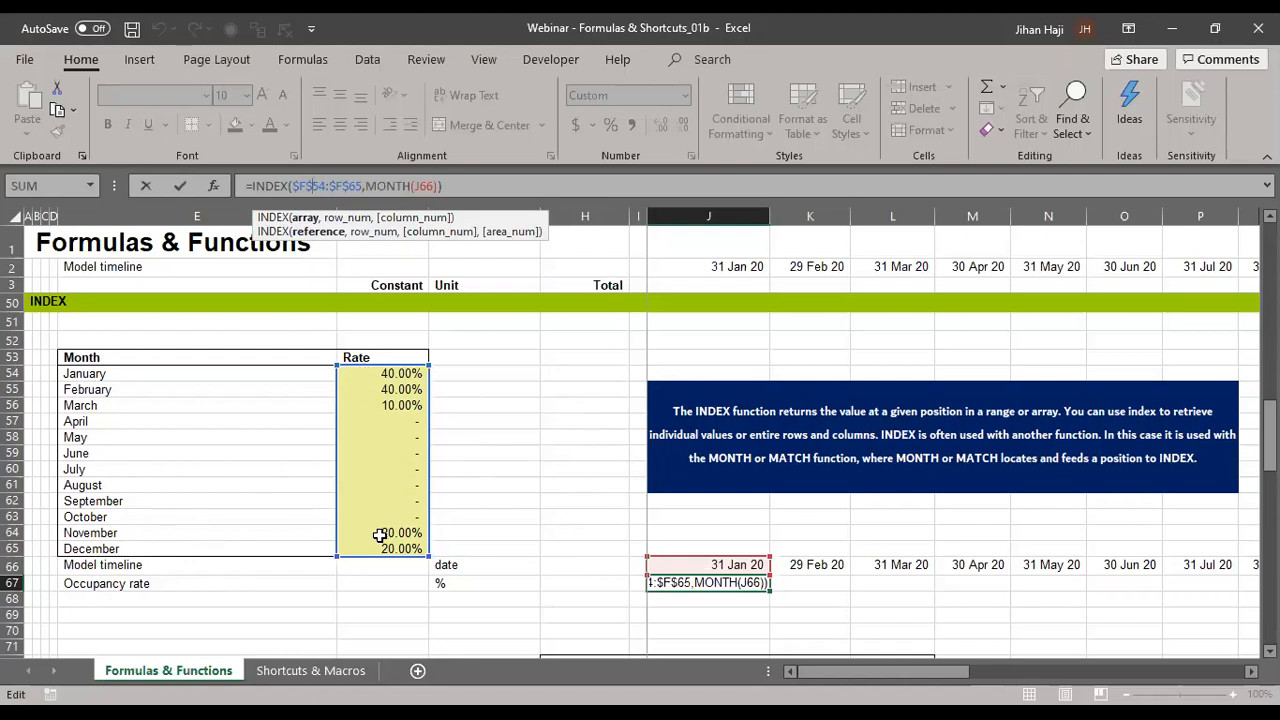
left_click(382, 185)
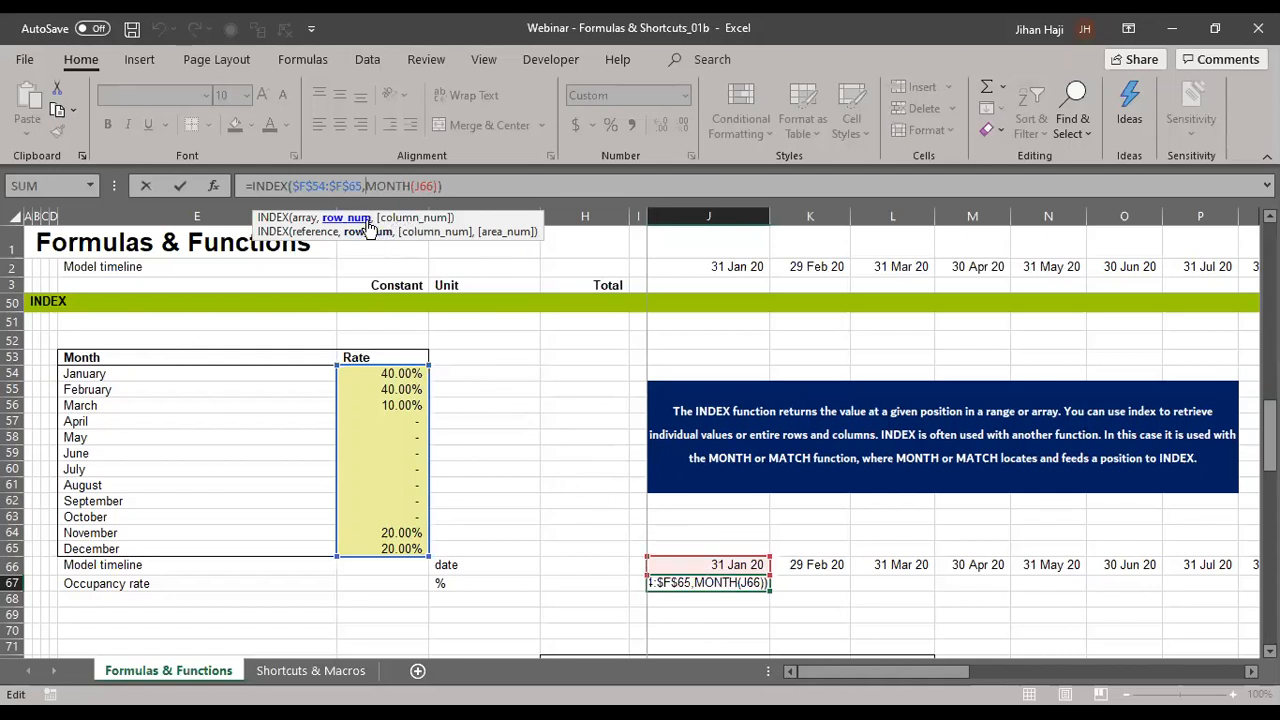
left_click(451, 188)
key("Return")
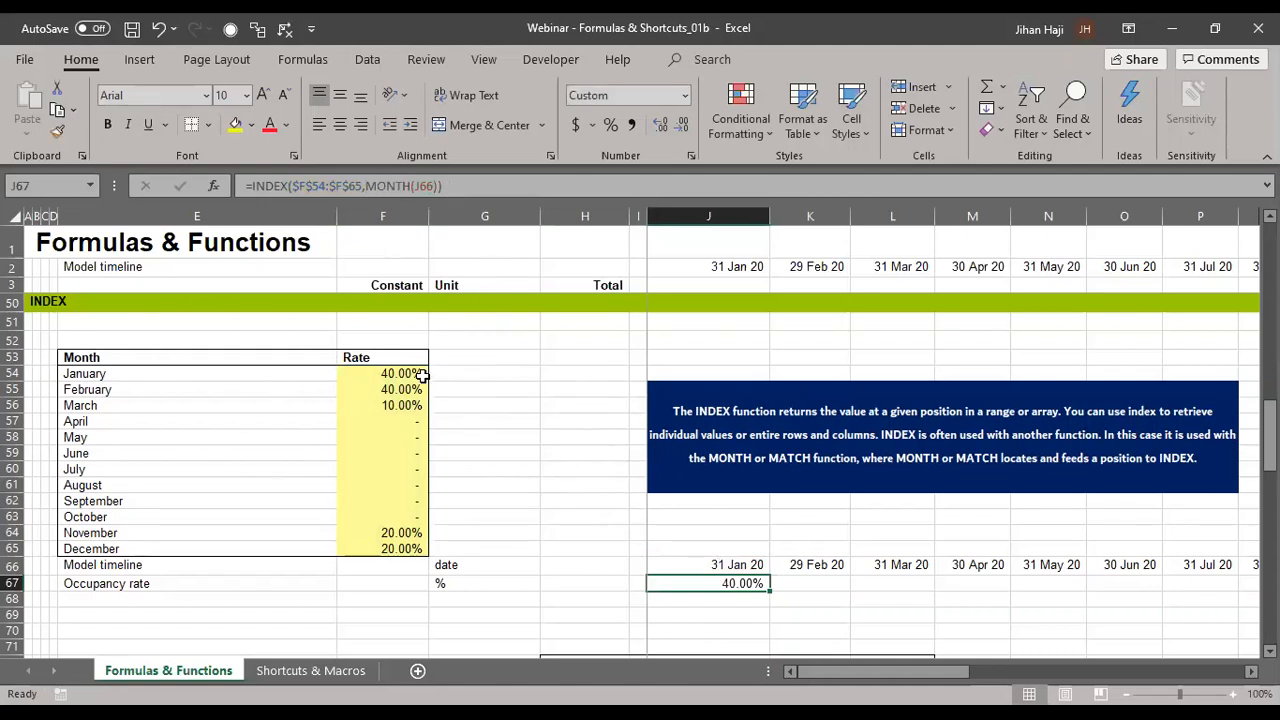
- Start an INDEX formula for February's Occupancy rate in K67 with the Rate values F54:F65 as the array
left_click(821, 583)
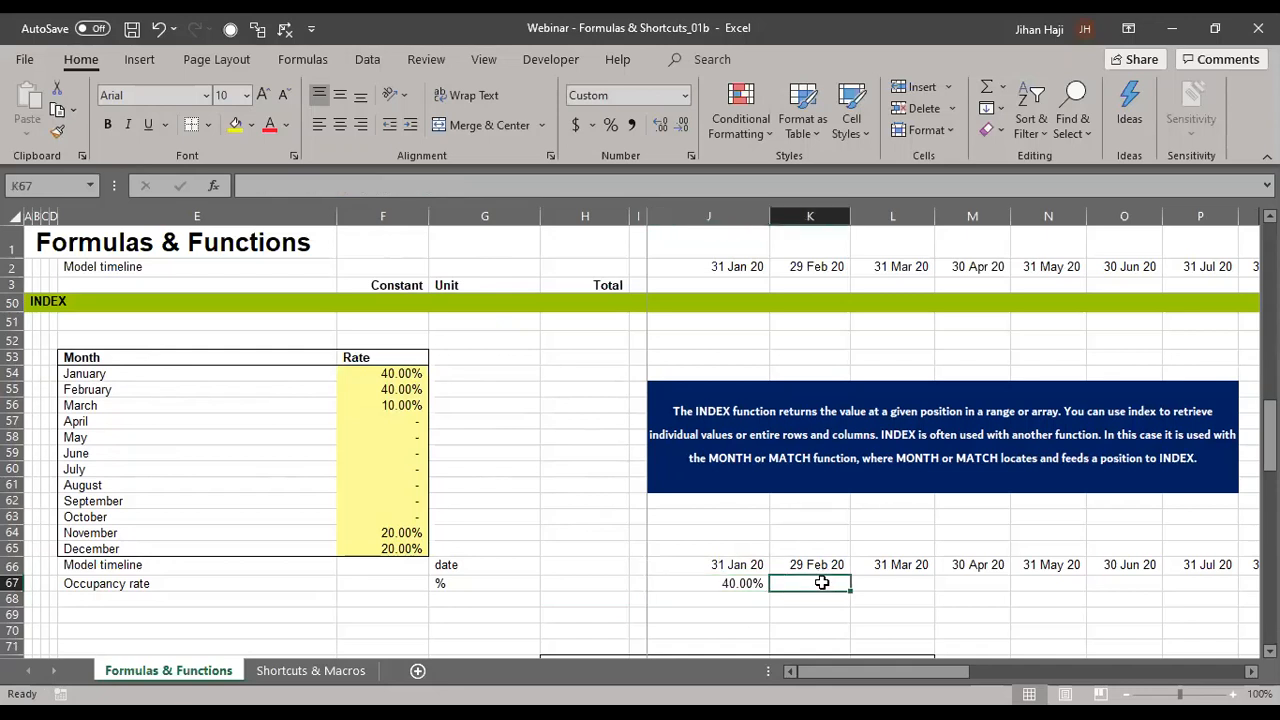
type("=")
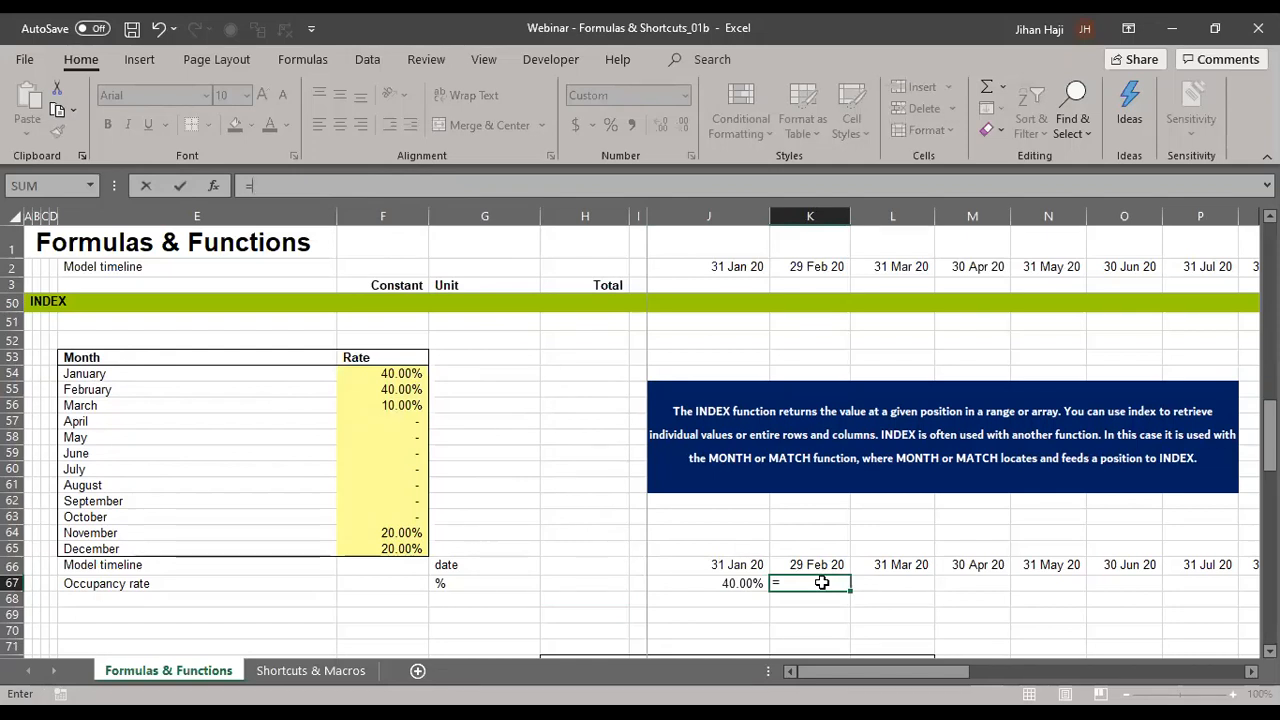
type("INDEX(")
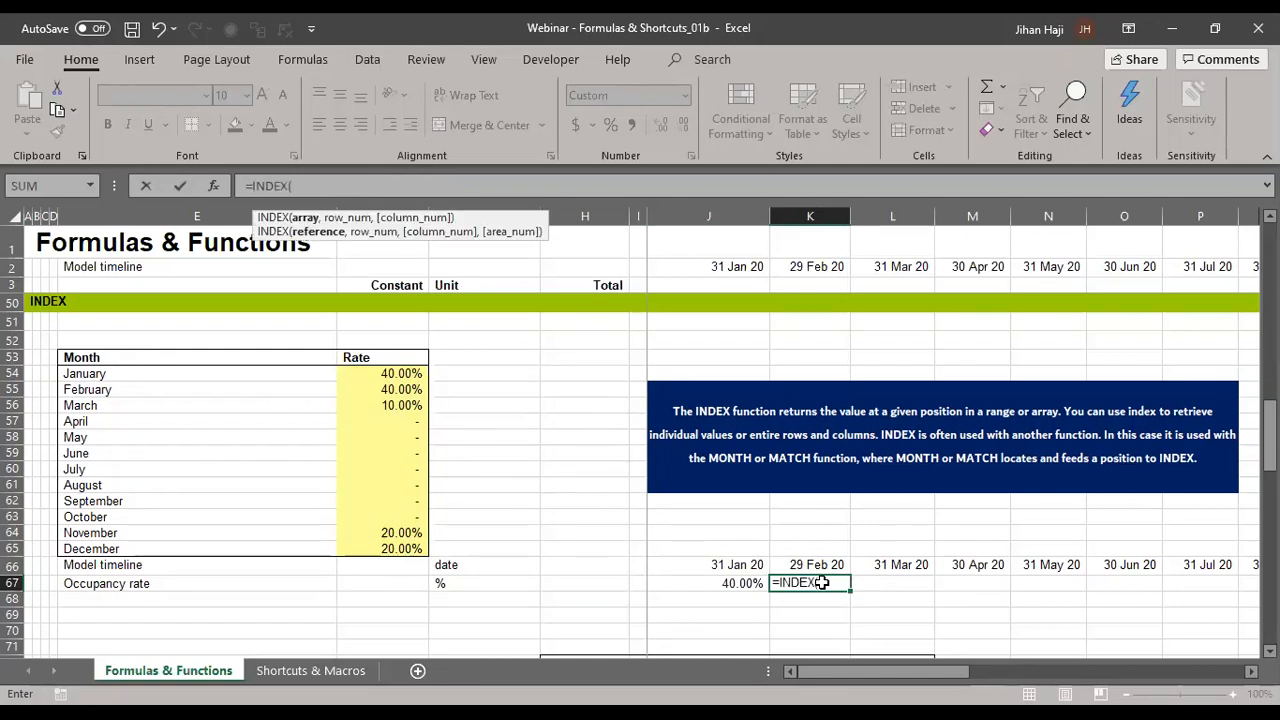
left_click(406, 374)
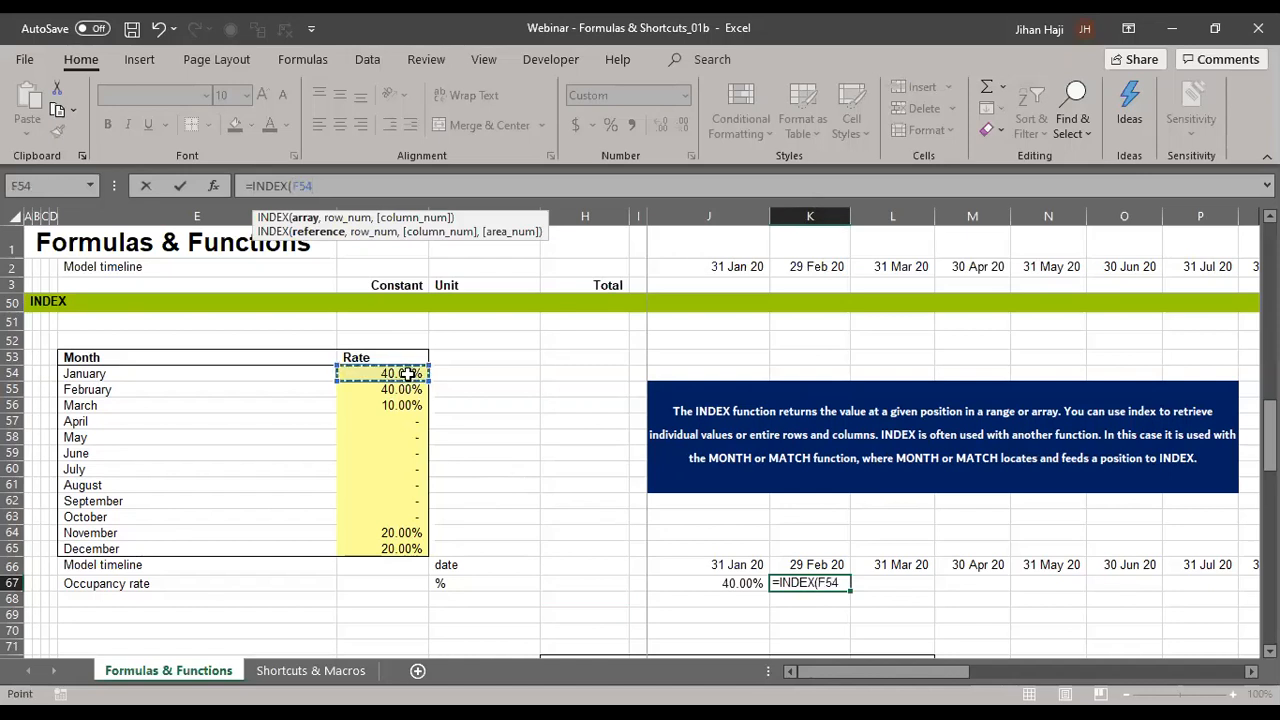
key("shift+Down")
key("shift+Down")
key("shift+Down")
key("shift+Down")
key("shift+Down")
key("shift+Down")
key("shift+Down")
key("shift+Down")
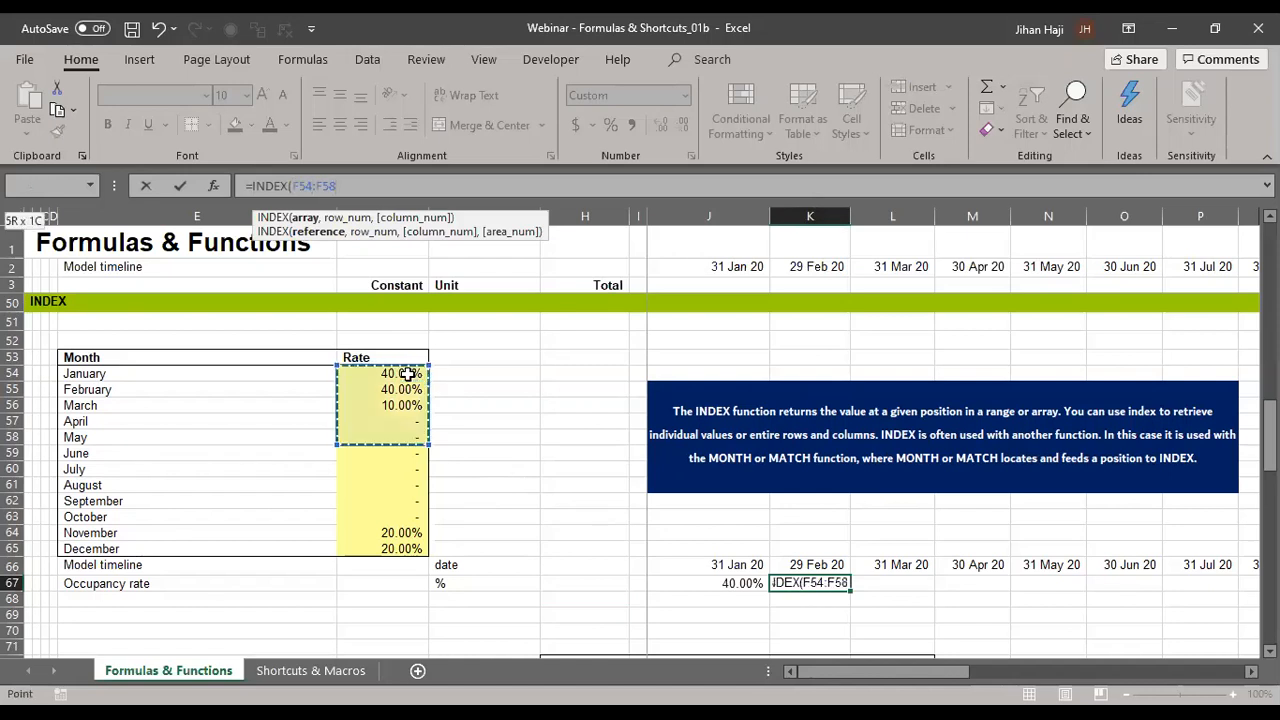
key("shift+Down")
key("shift+Down")
key("shift+Down")
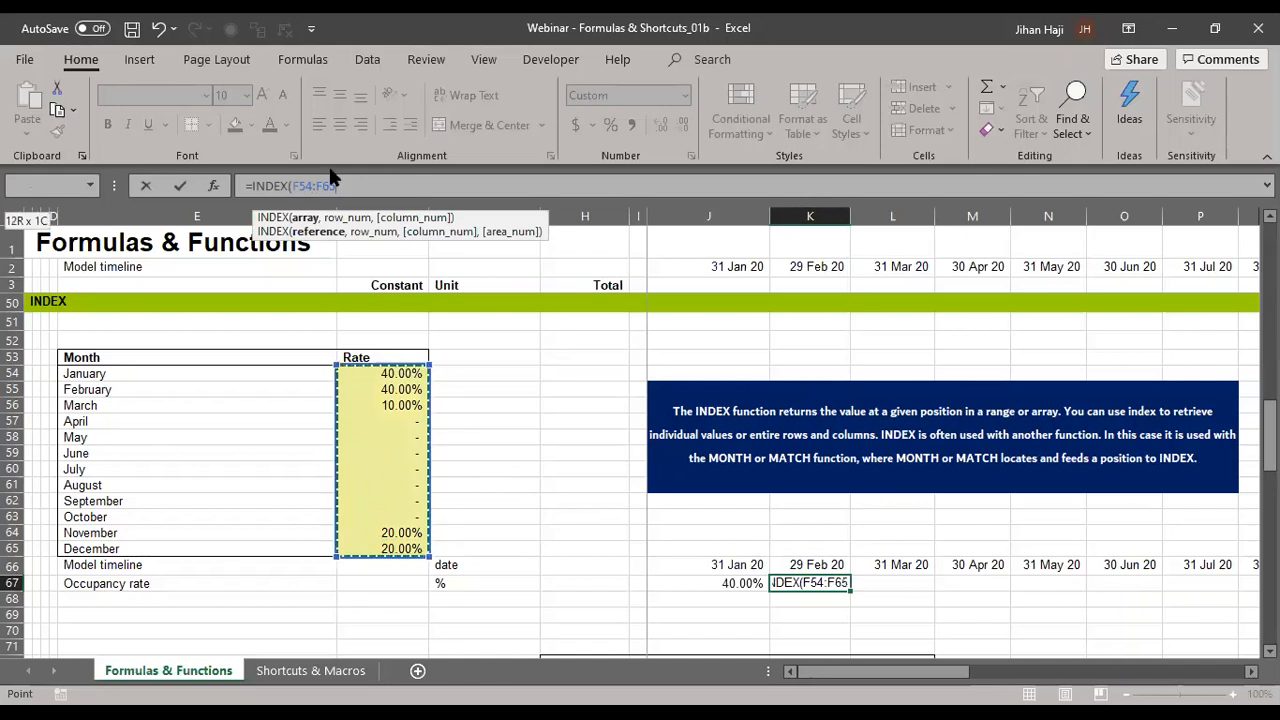
- Make the array reference in K67's INDEX formula absolute as $F$54:$F$65 and continue to the row_num argument
left_click(301, 185)
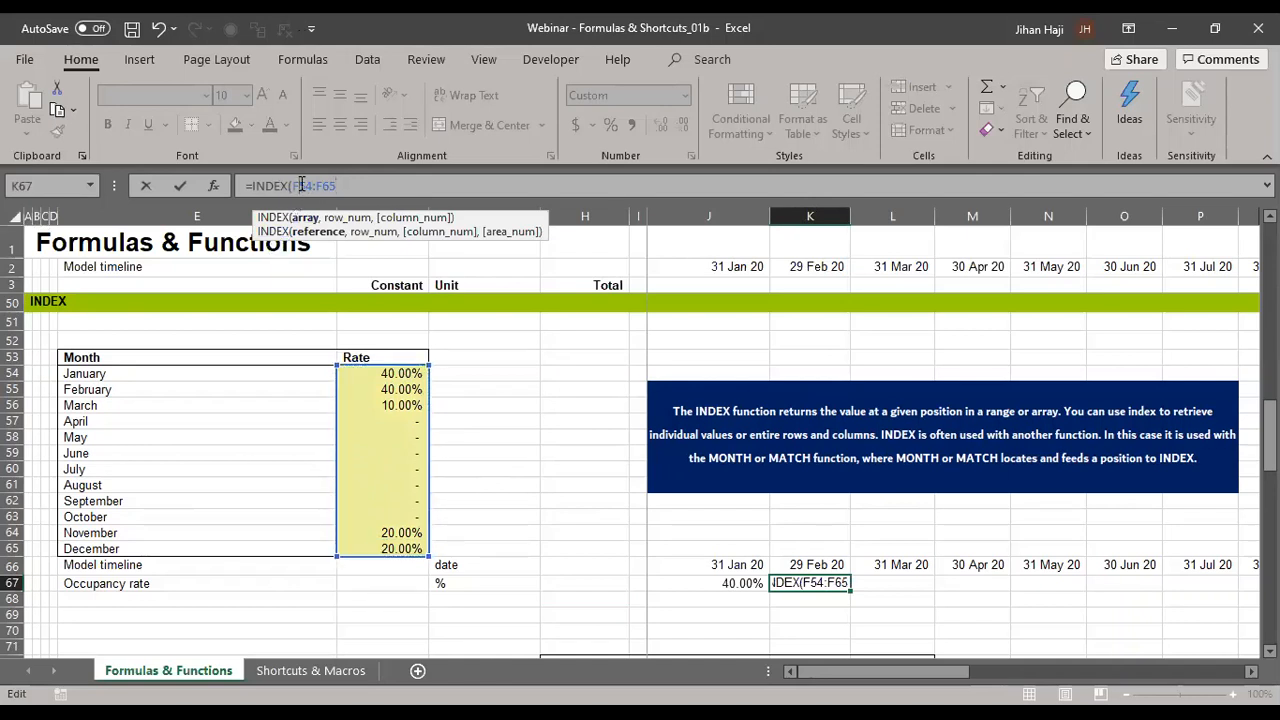
key("F4")
key("F4")
type(",")
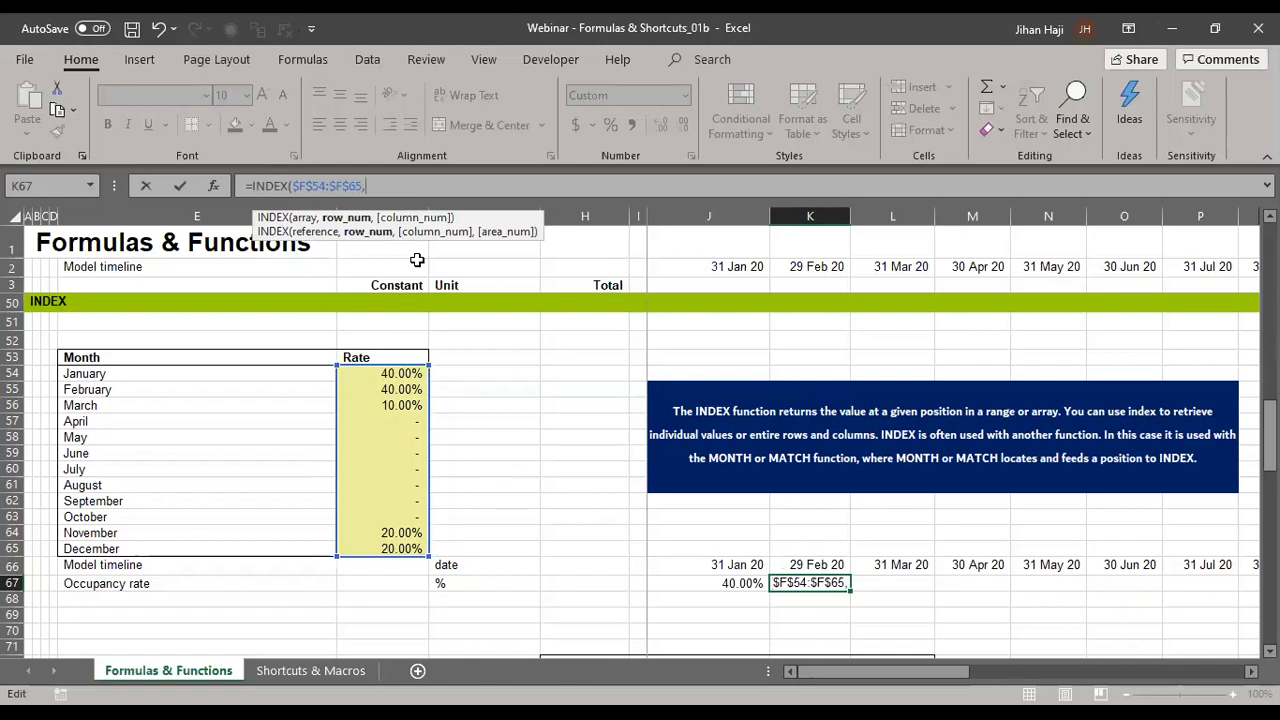
- Complete the INDEX formula with MONTH(K66) as the row number and enter it, keeping K67 selected
type("MONTH(")
left_click(789, 565)
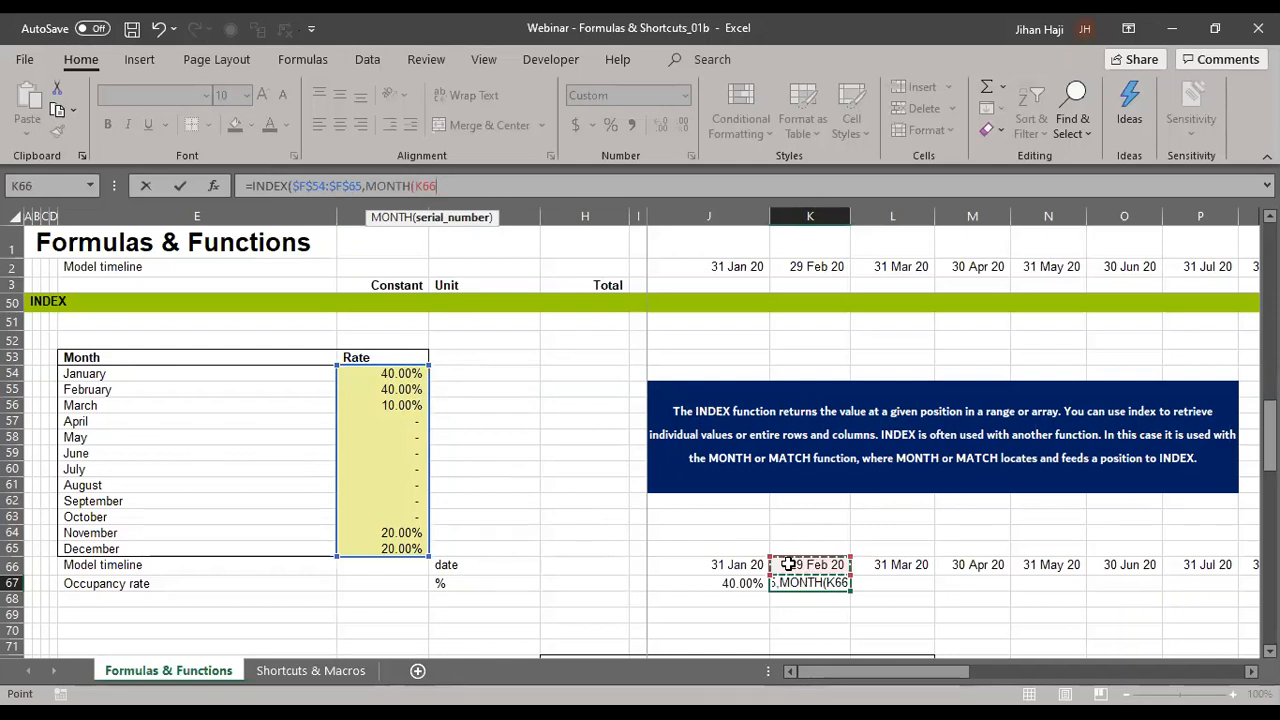
type(")")
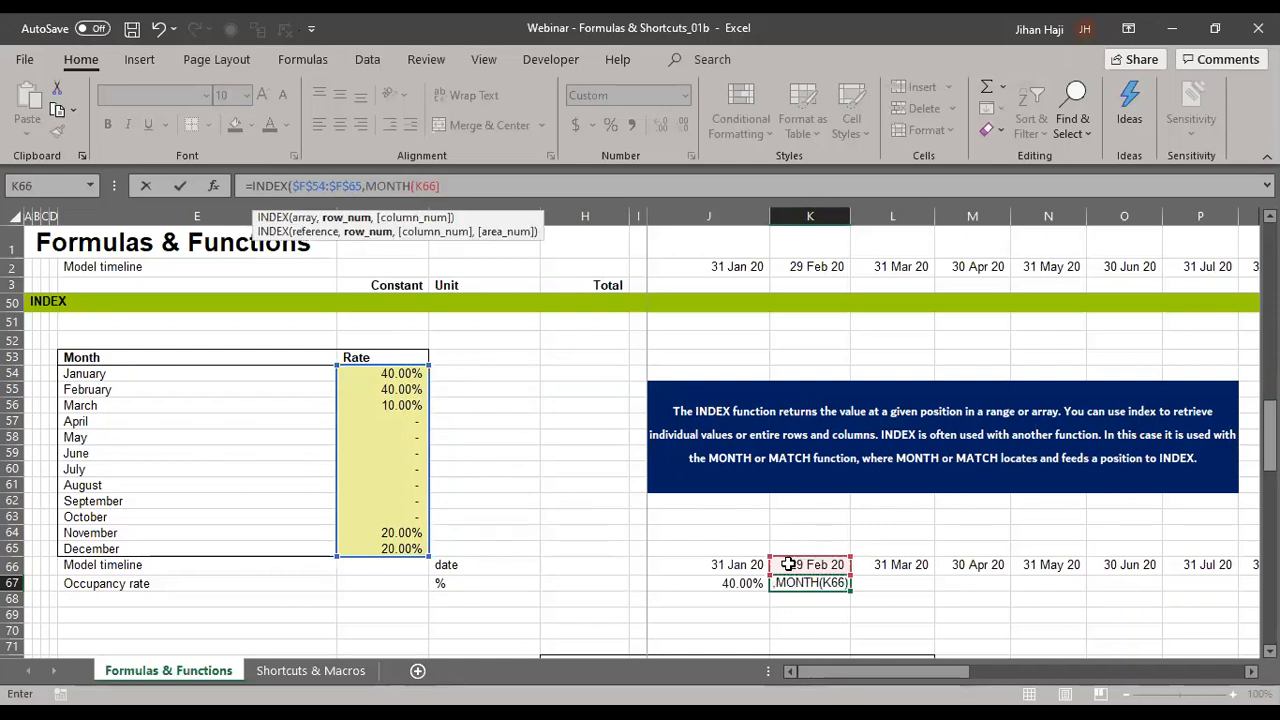
type(")")
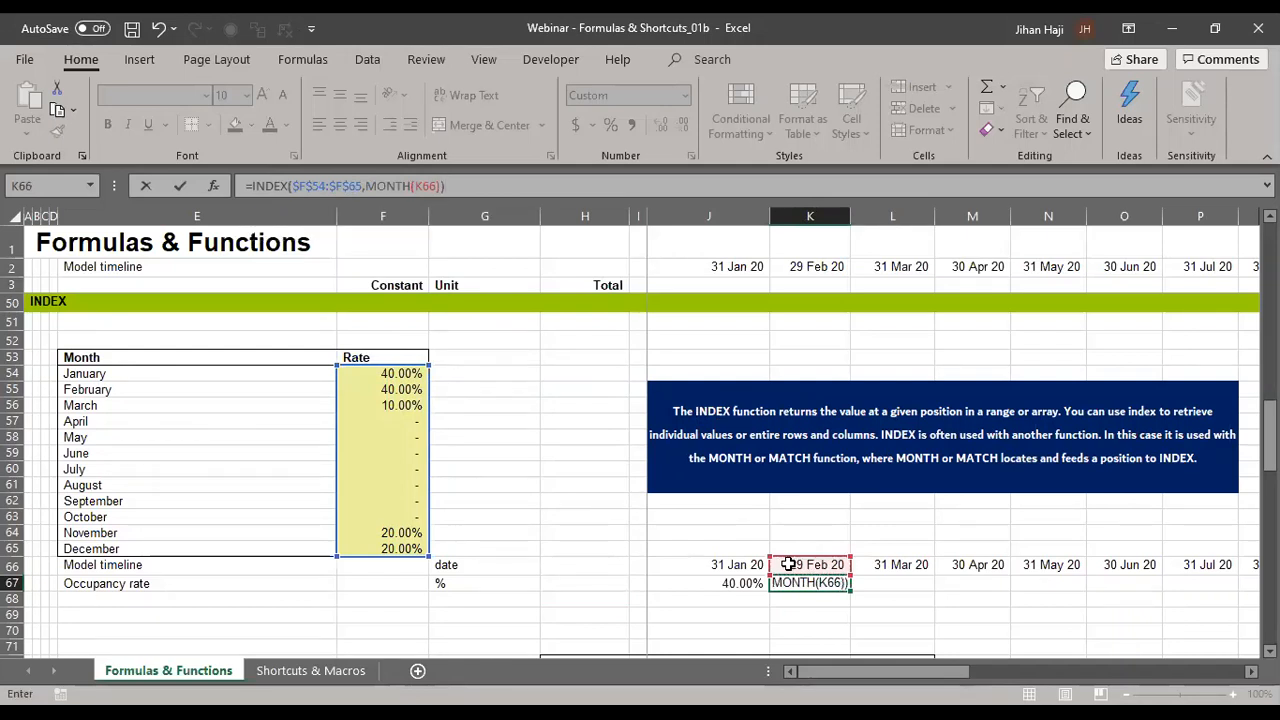
key("ctrl+Return")
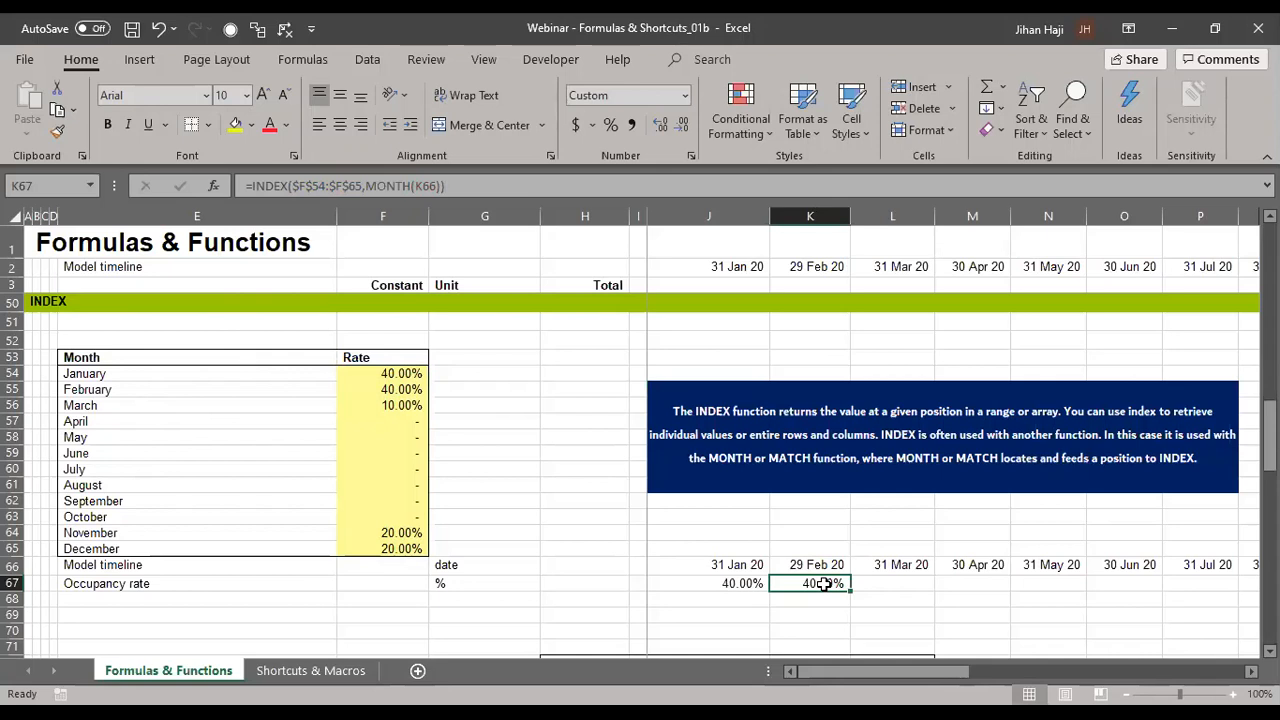
- Copy February's INDEX formula from K67 across the rest of the Occupancy rate row to the end of the timeline
key("ctrl+c")
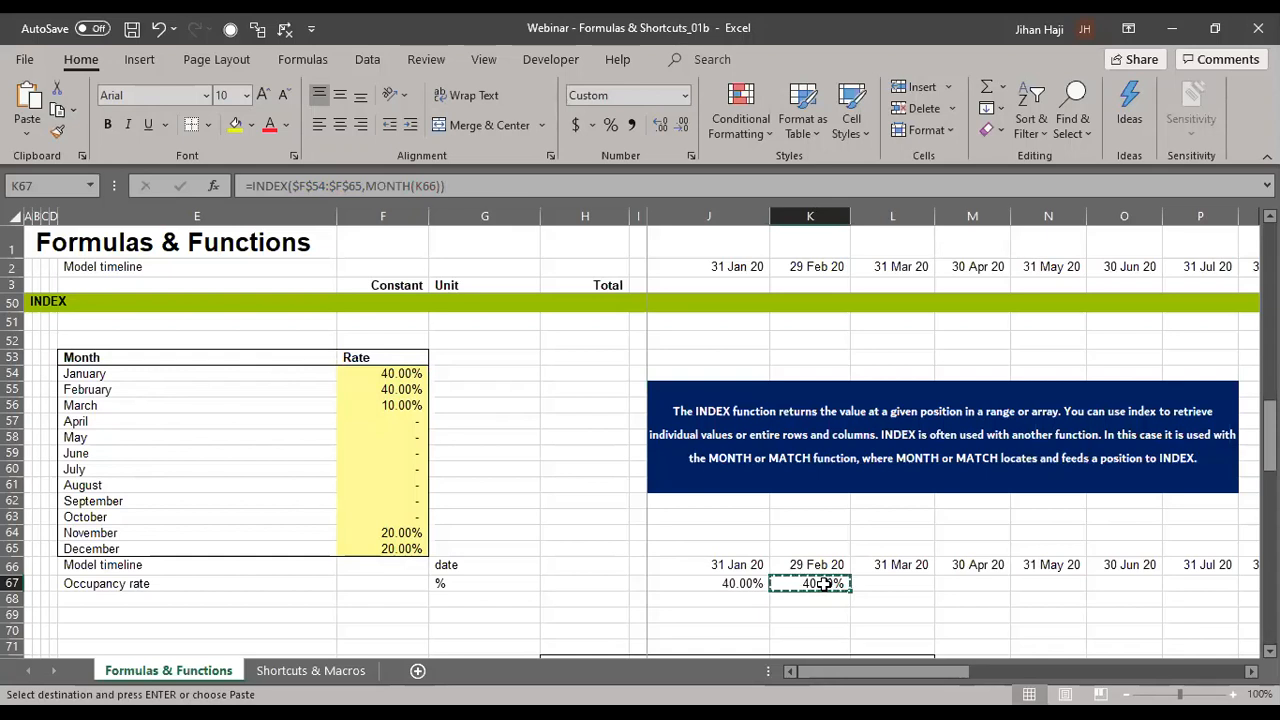
key("ctrl+shift+Right")
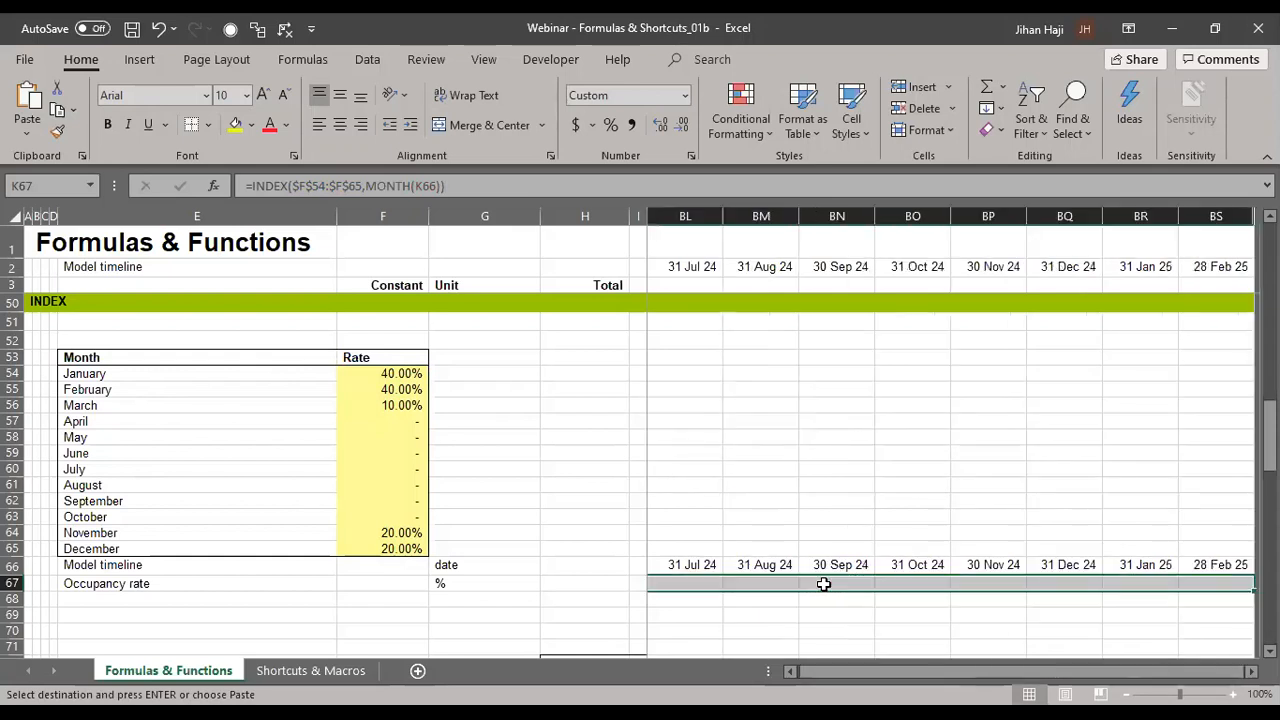
key("Return")
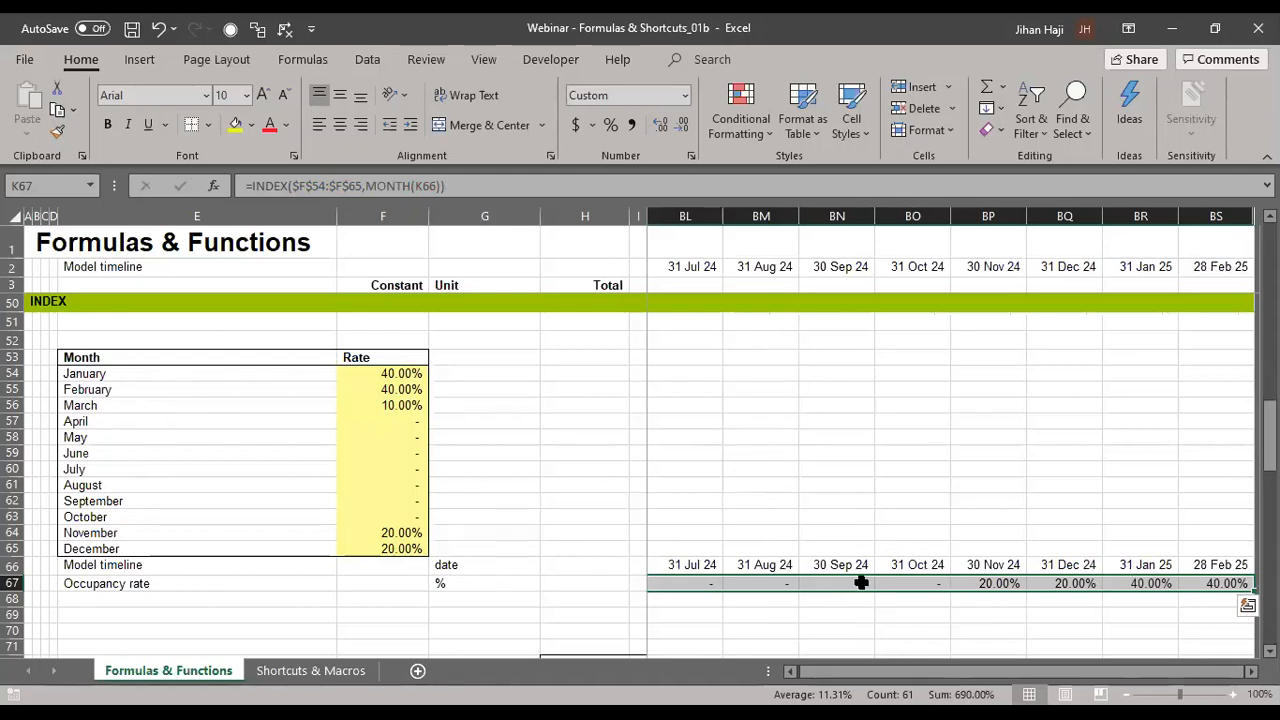
- Check the copied Occupancy rate formulas against their timeline dates, from BN67 for September 2024 back to K67
left_click(846, 567)
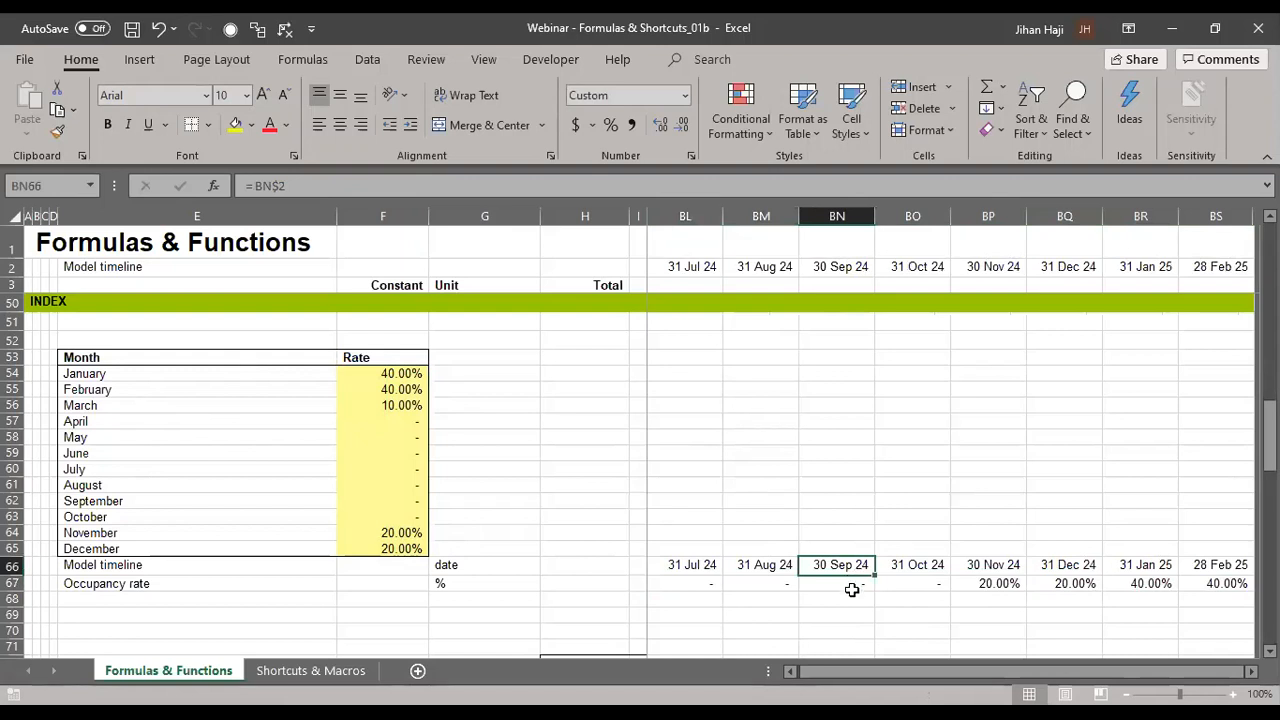
left_click(852, 588)
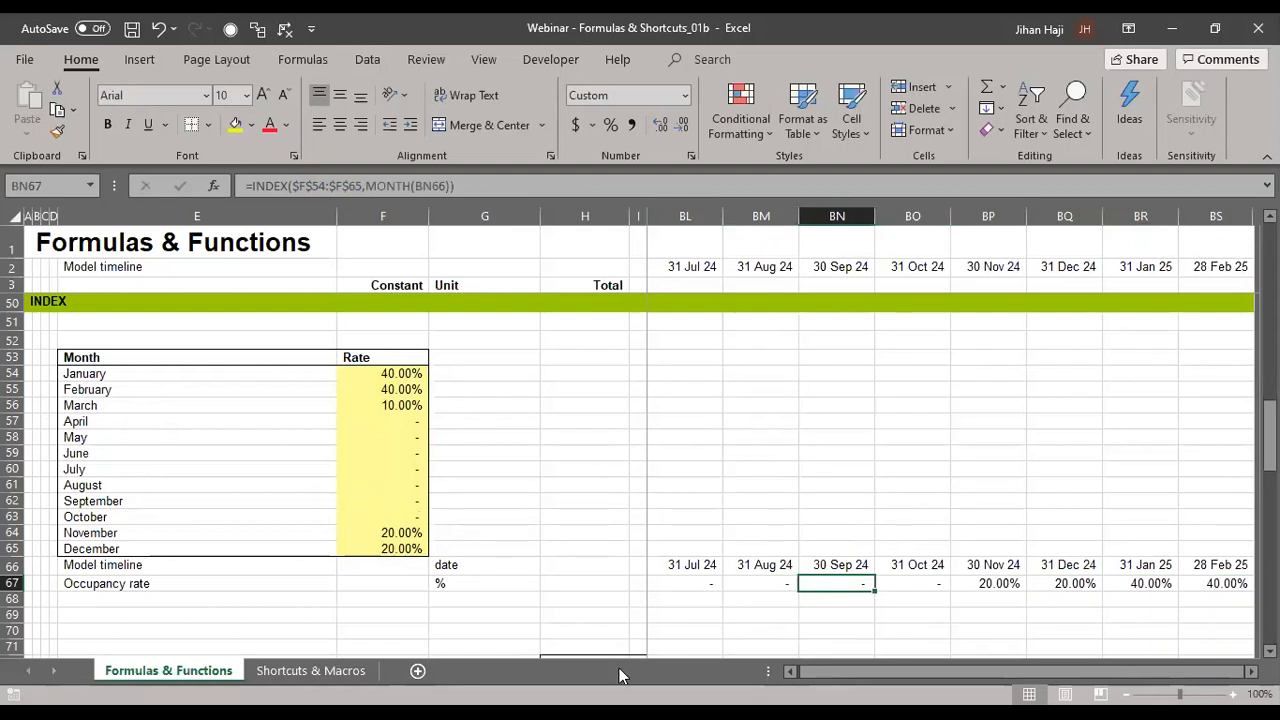
key("Left")
key("Left")
key("Left")
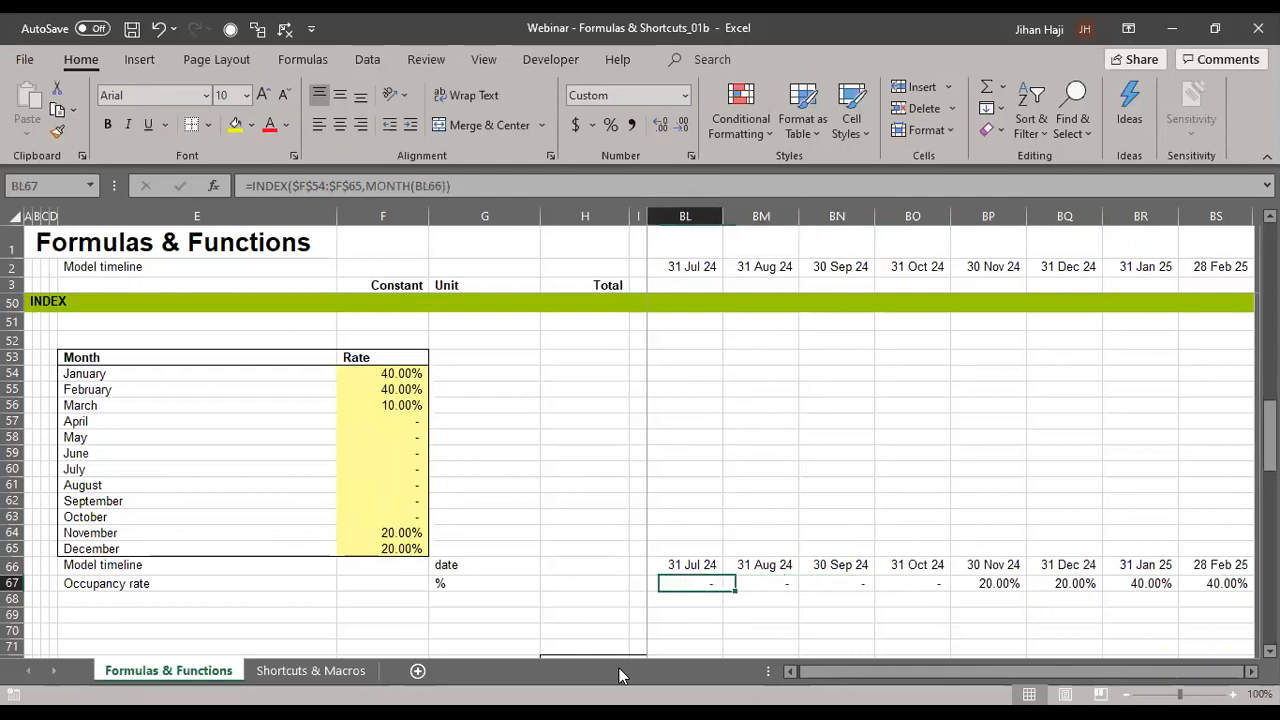
left_click(499, 584)
key("Right")
key("Right")
key("Right")
key("Right")
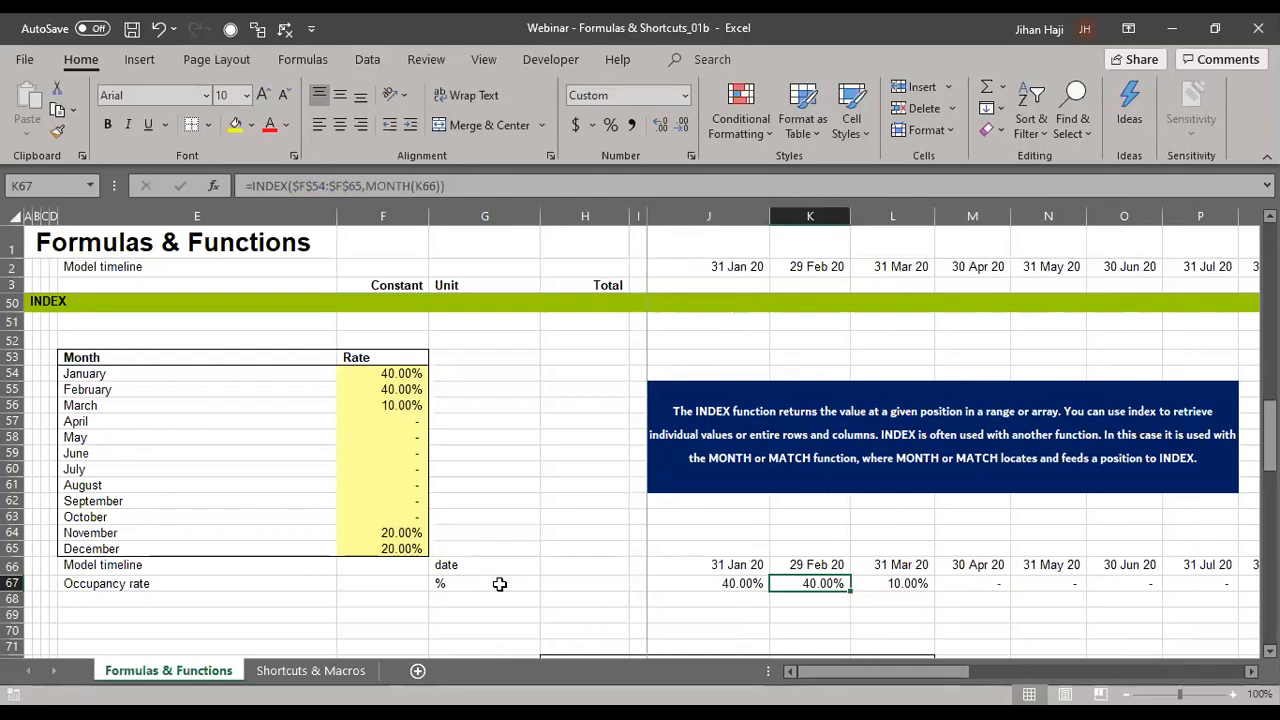
- Review the Item ID, Units, Price - Kes and Sales headings of the item table below the Occupancy rate row
scroll(499, 584, "down", 3)
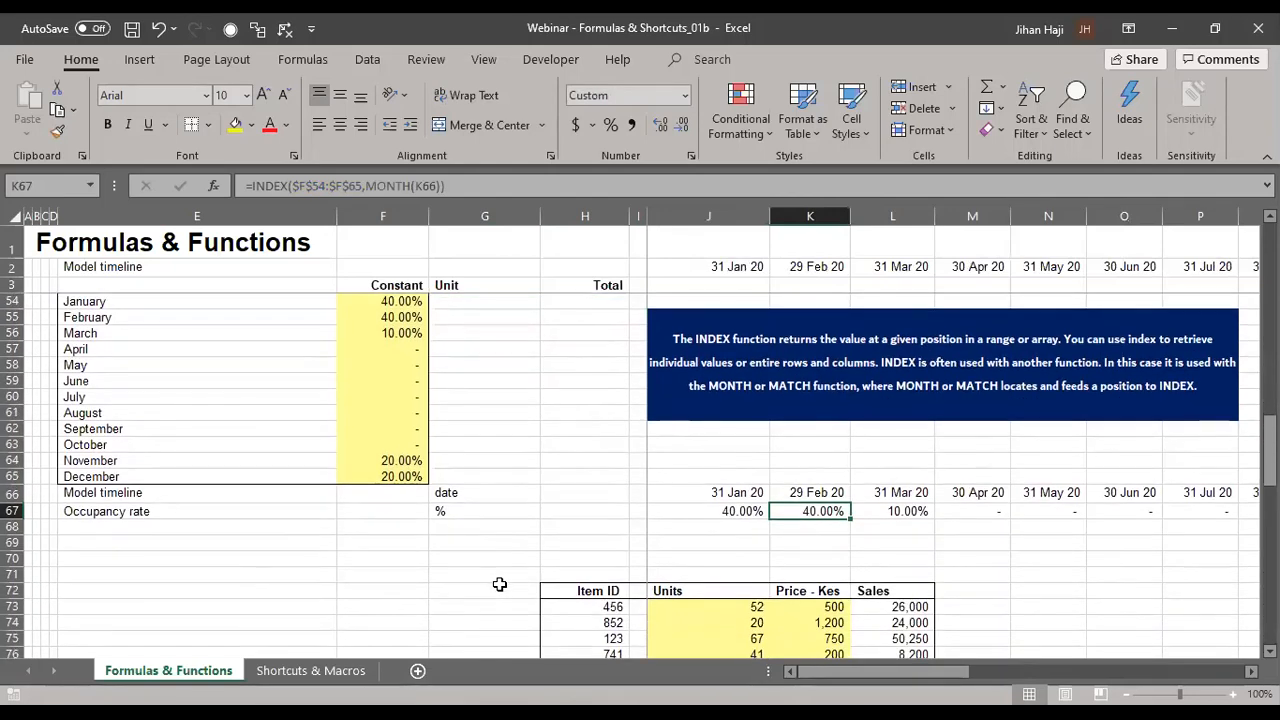
scroll(499, 584, "down", 3)
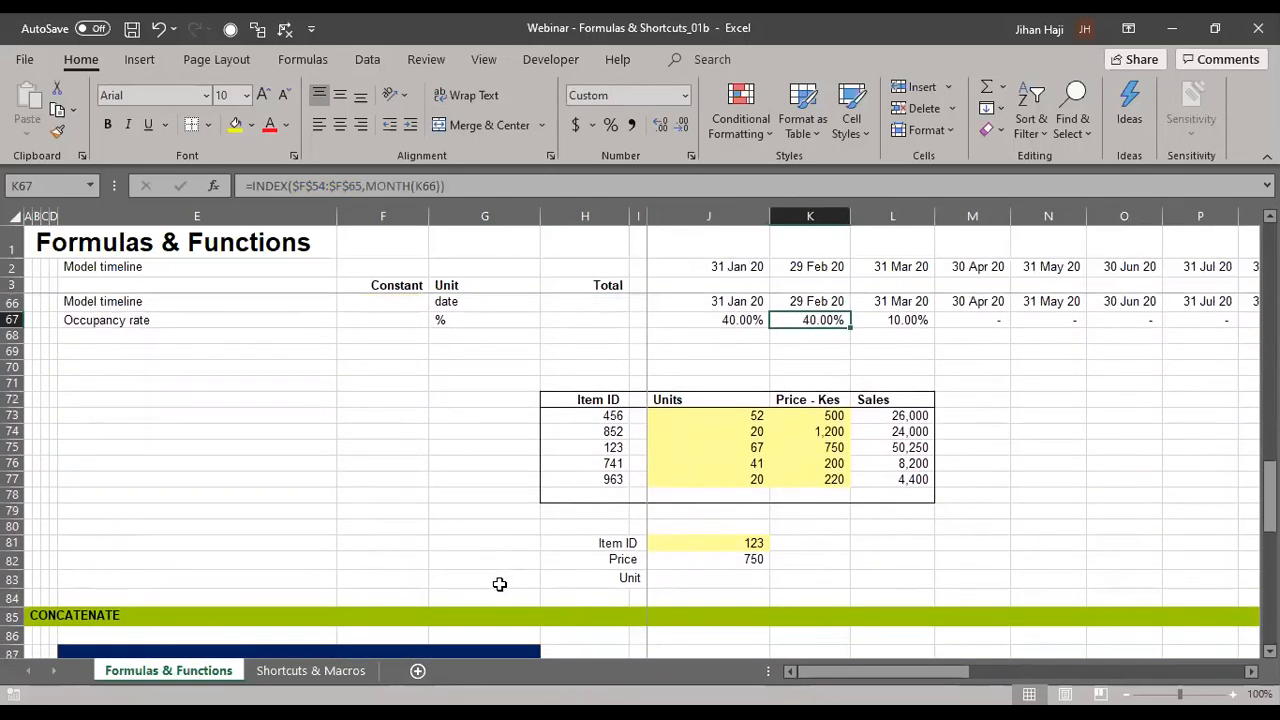
scroll(488, 548, "up", 1)
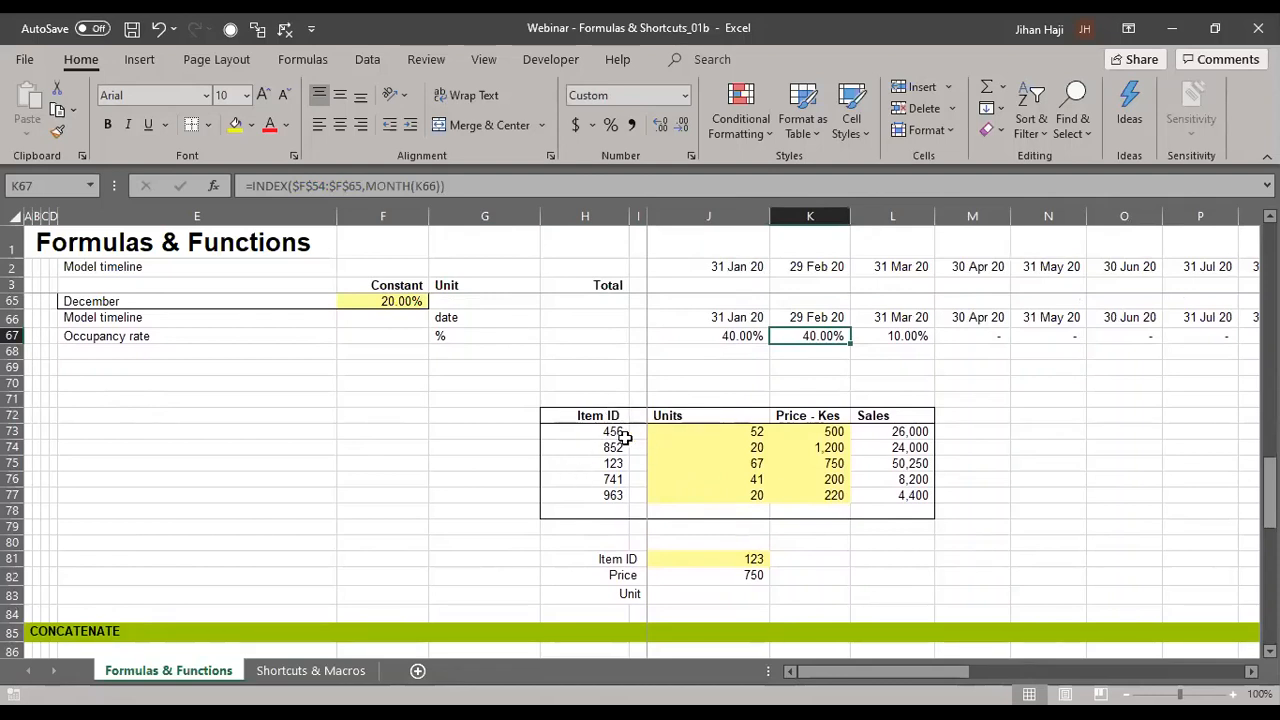
left_click(601, 415)
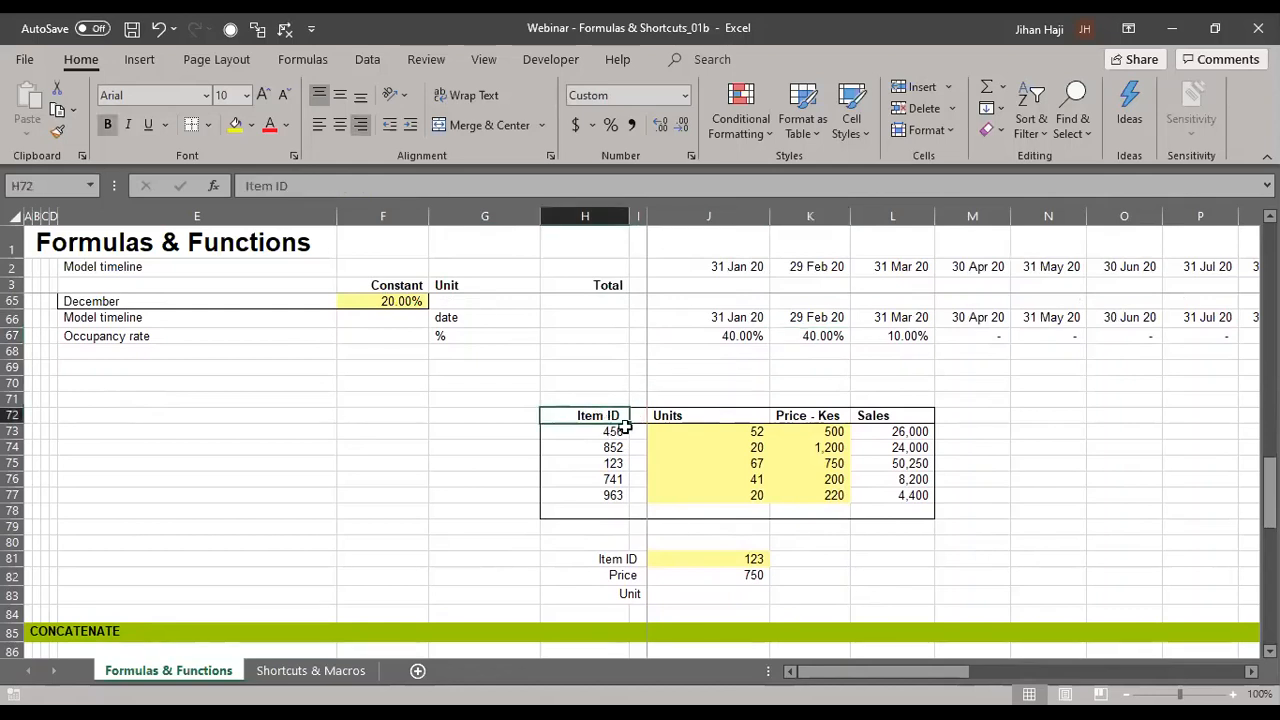
left_click(705, 410)
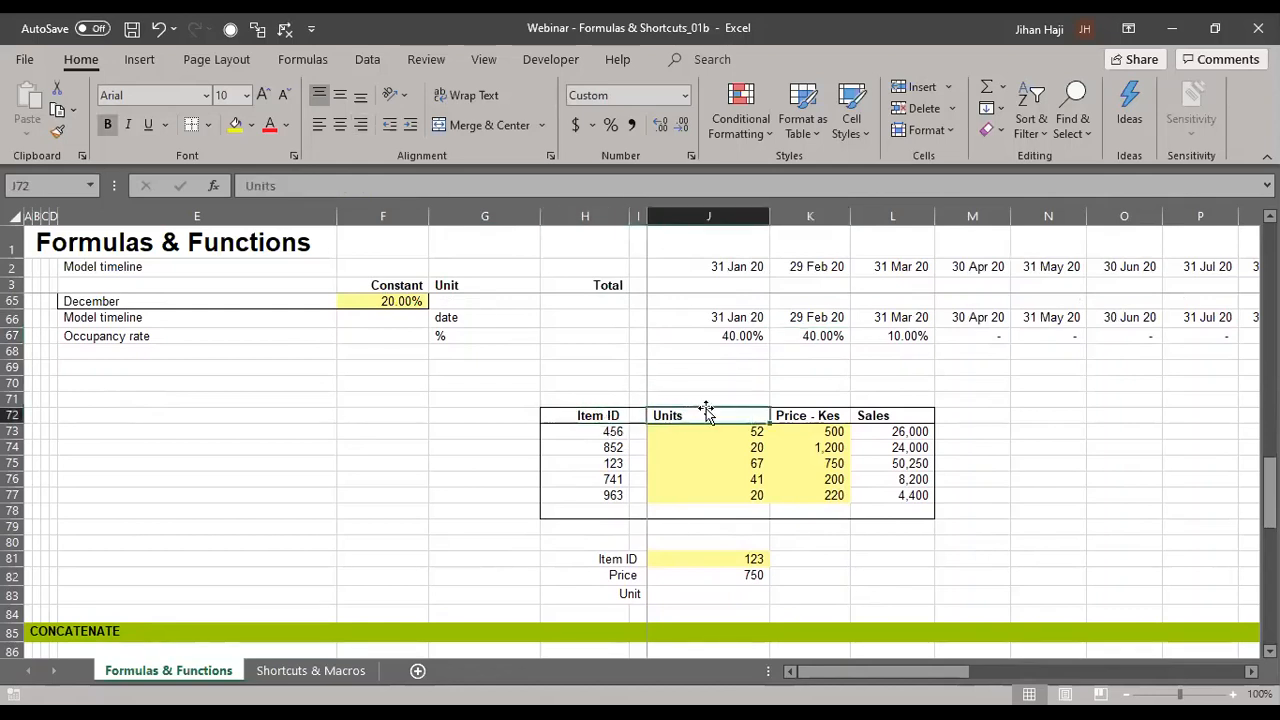
left_click(808, 412)
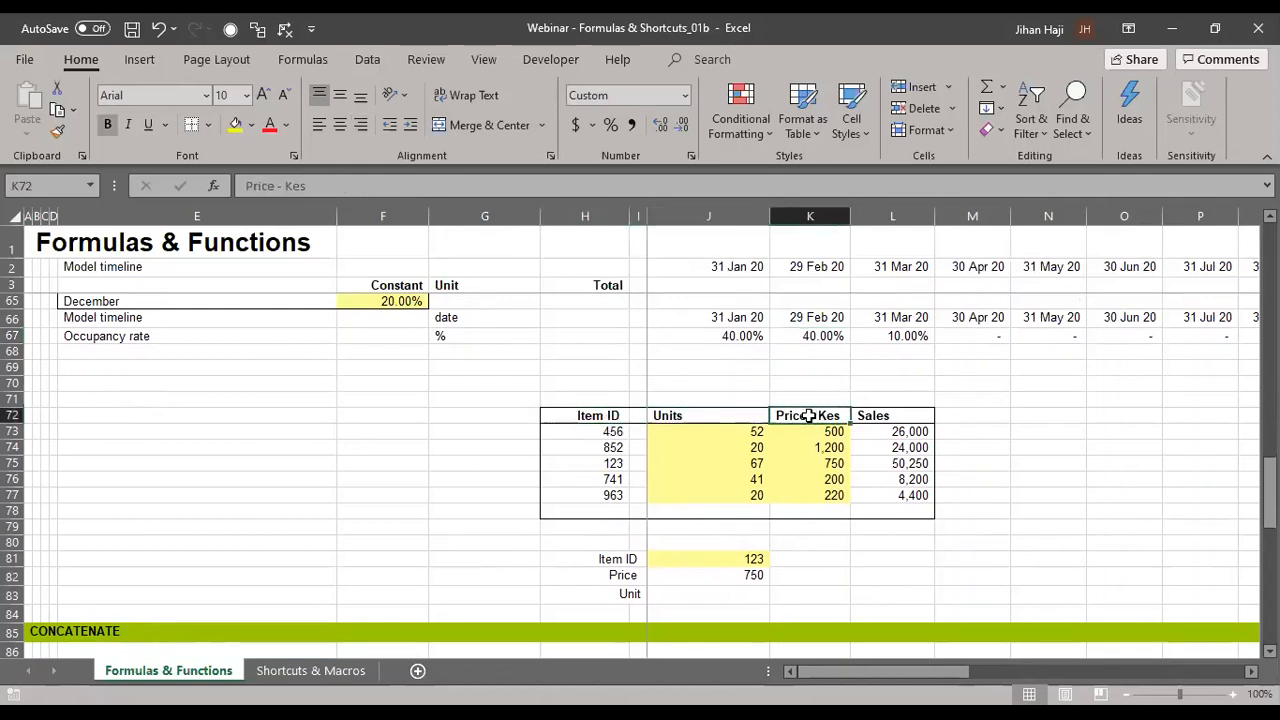
left_click(882, 415)
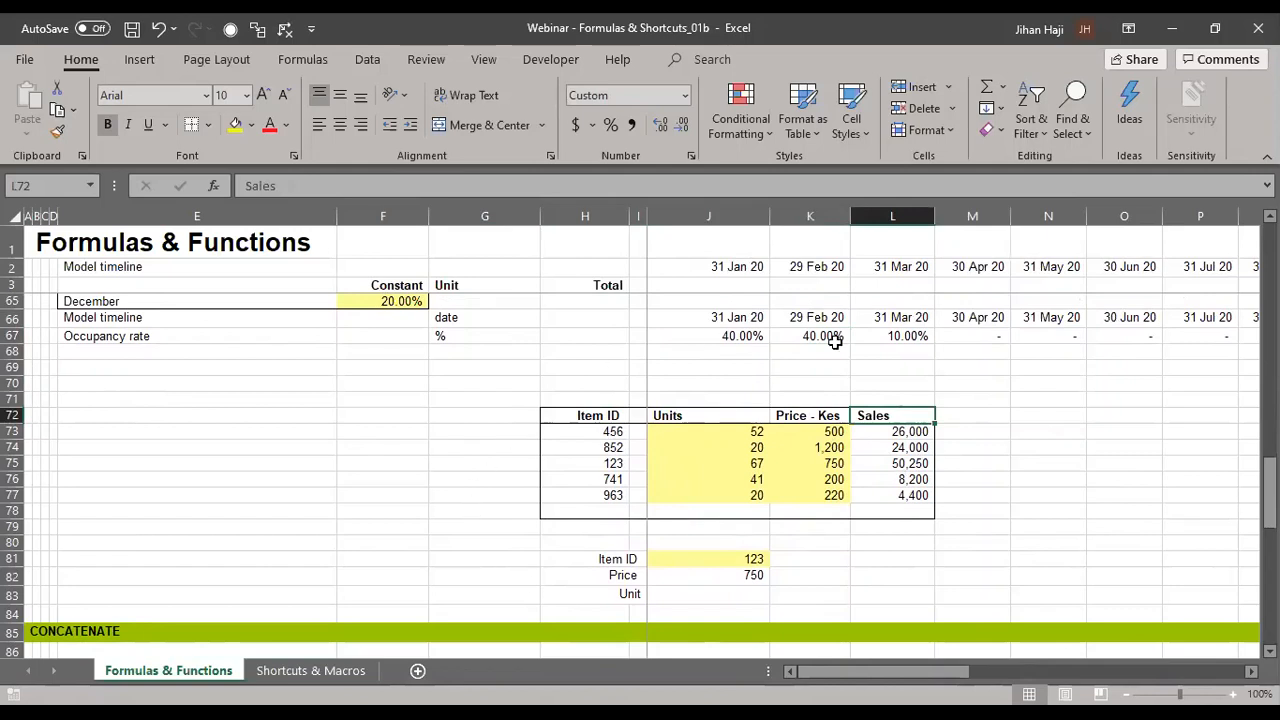
- Open the Price formula in J82 and examine INDEX's array $K$73:$K$77 and its MATCH-based row_num argument
left_click(711, 574)
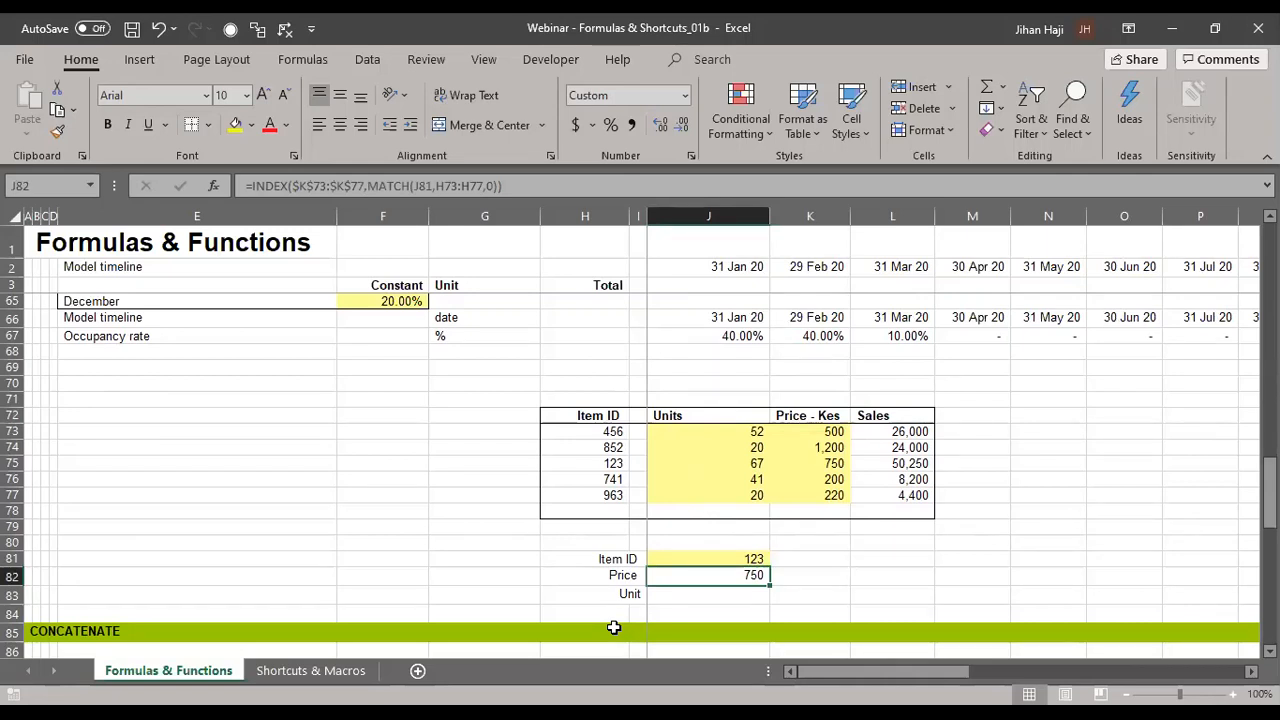
key("F2")
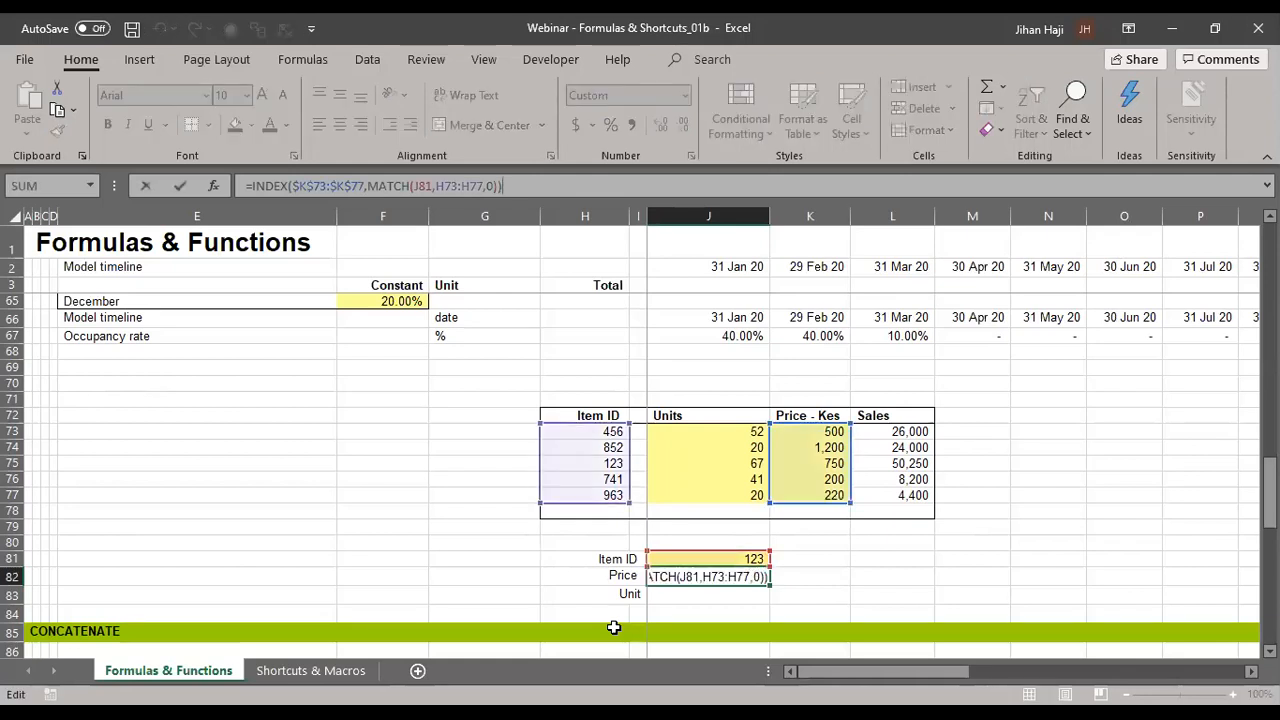
left_click(322, 180)
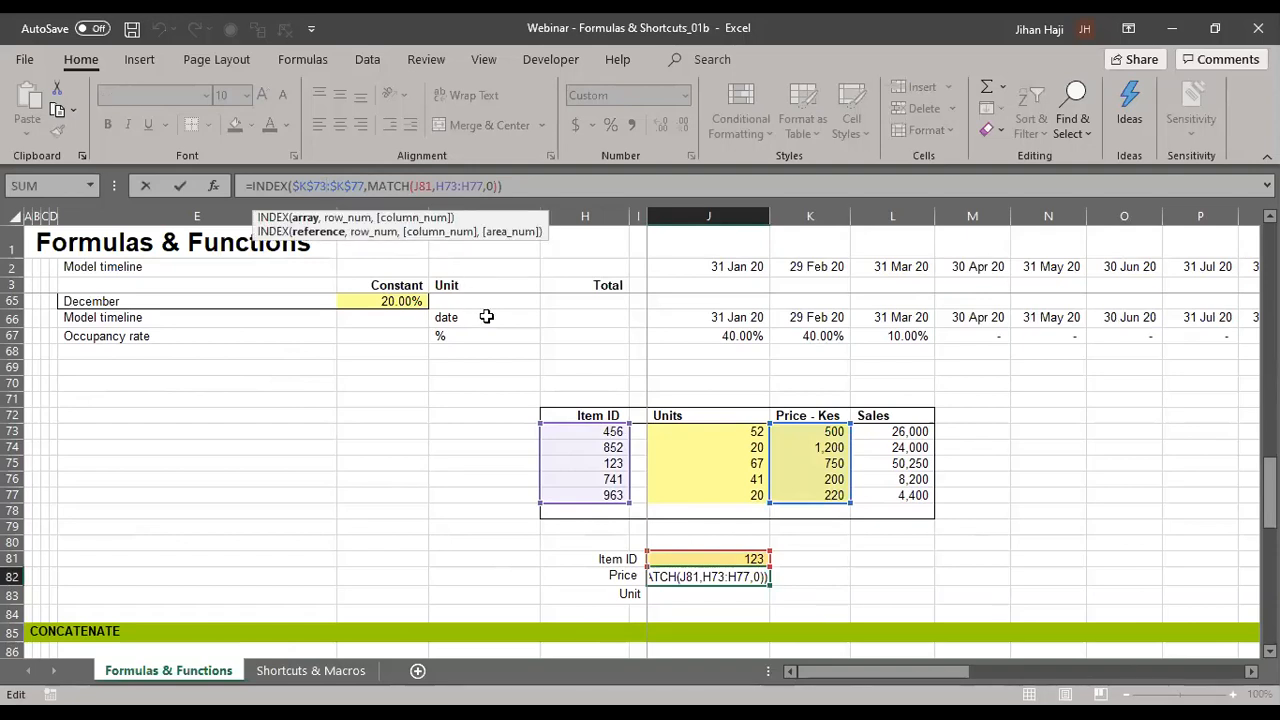
left_click(414, 189)
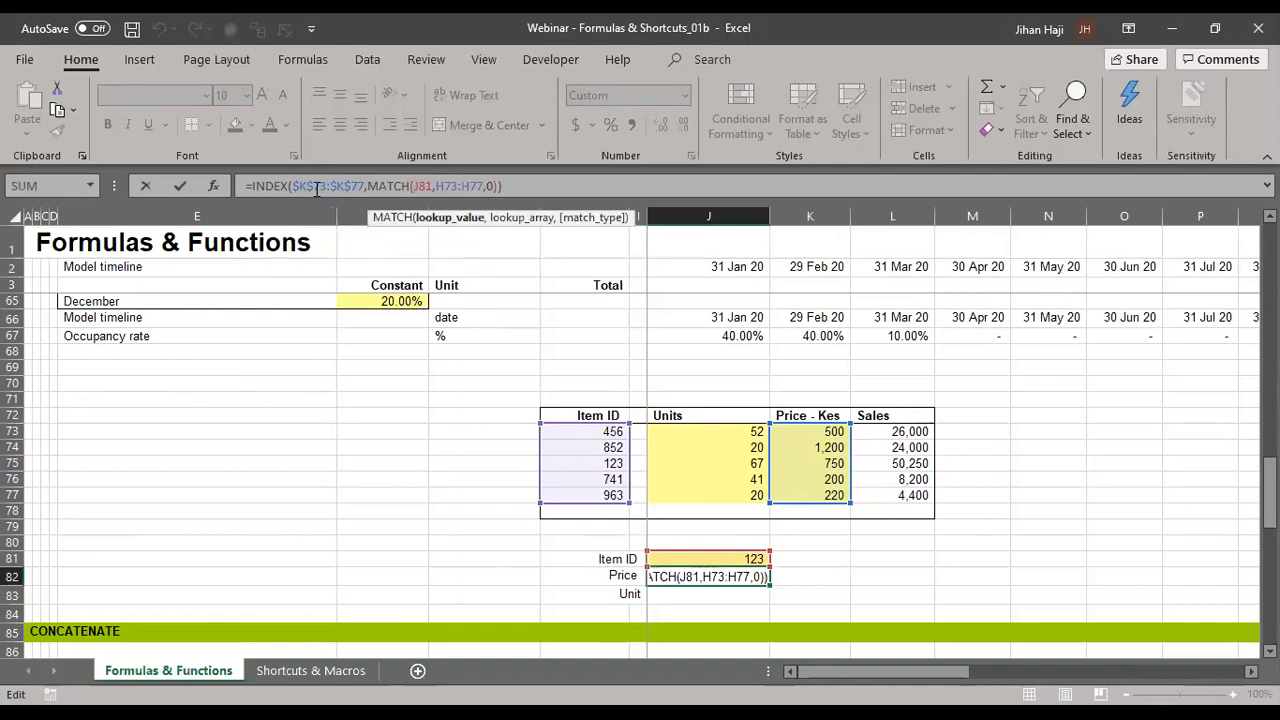
left_click(316, 189)
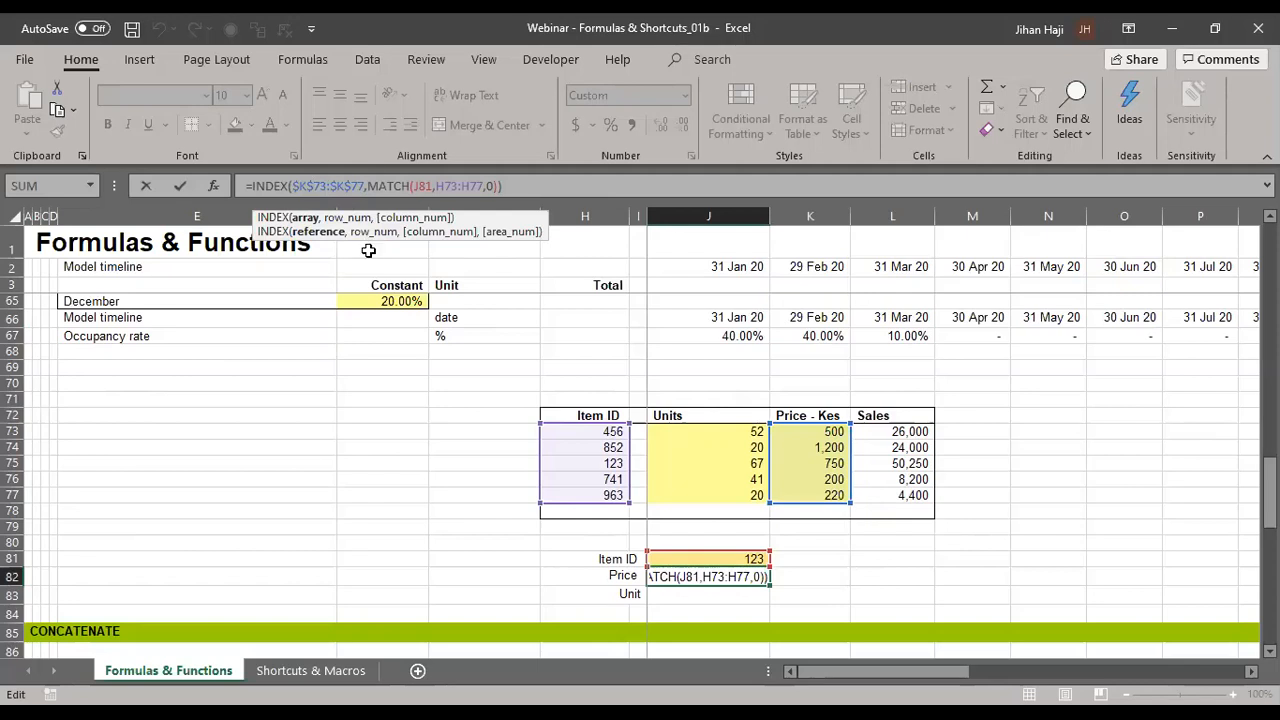
left_click(374, 188)
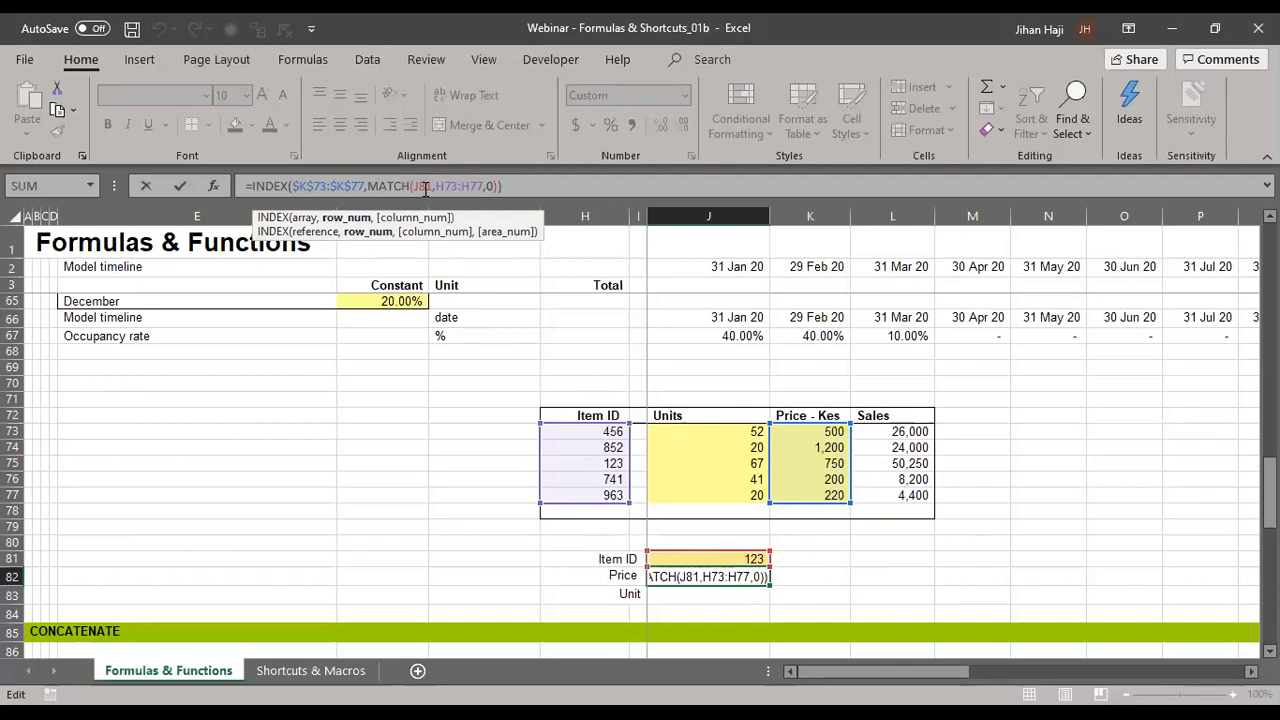
- Examine MATCH's lookup_value J81, lookup_array H73:H77 and match_type 0, and compare K75 in the table with J82
left_click(425, 187)
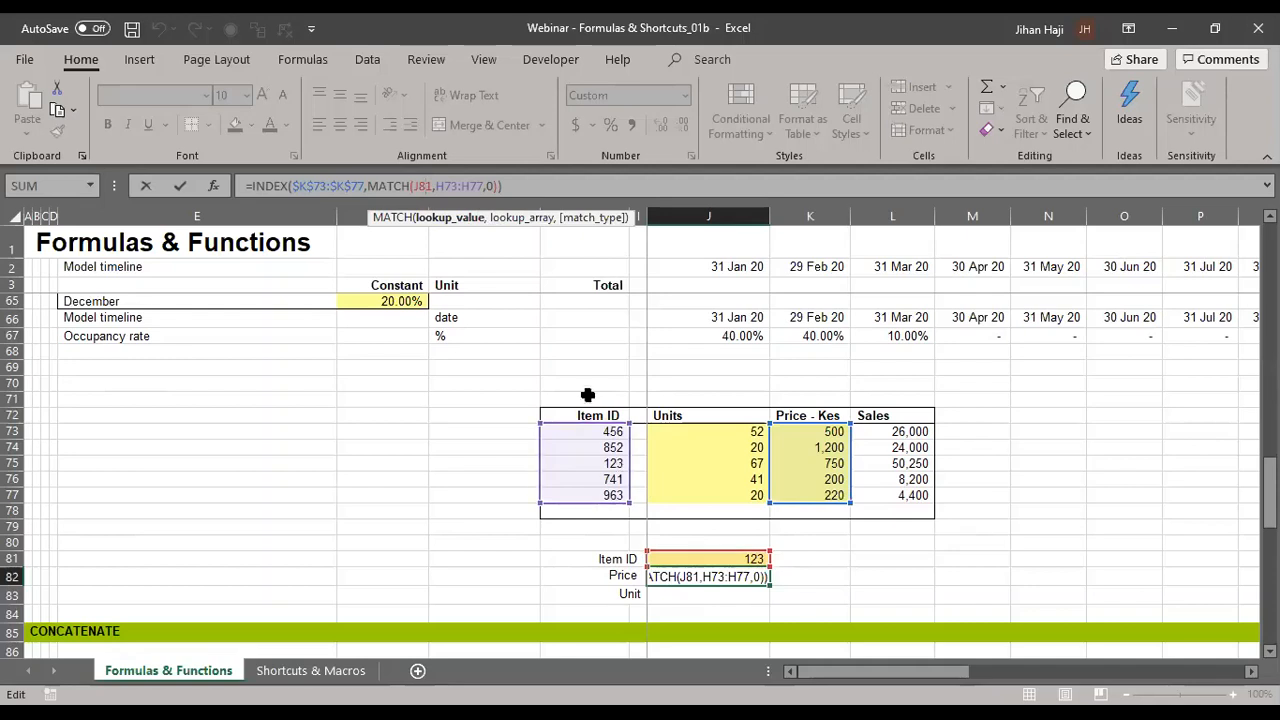
left_click(459, 187)
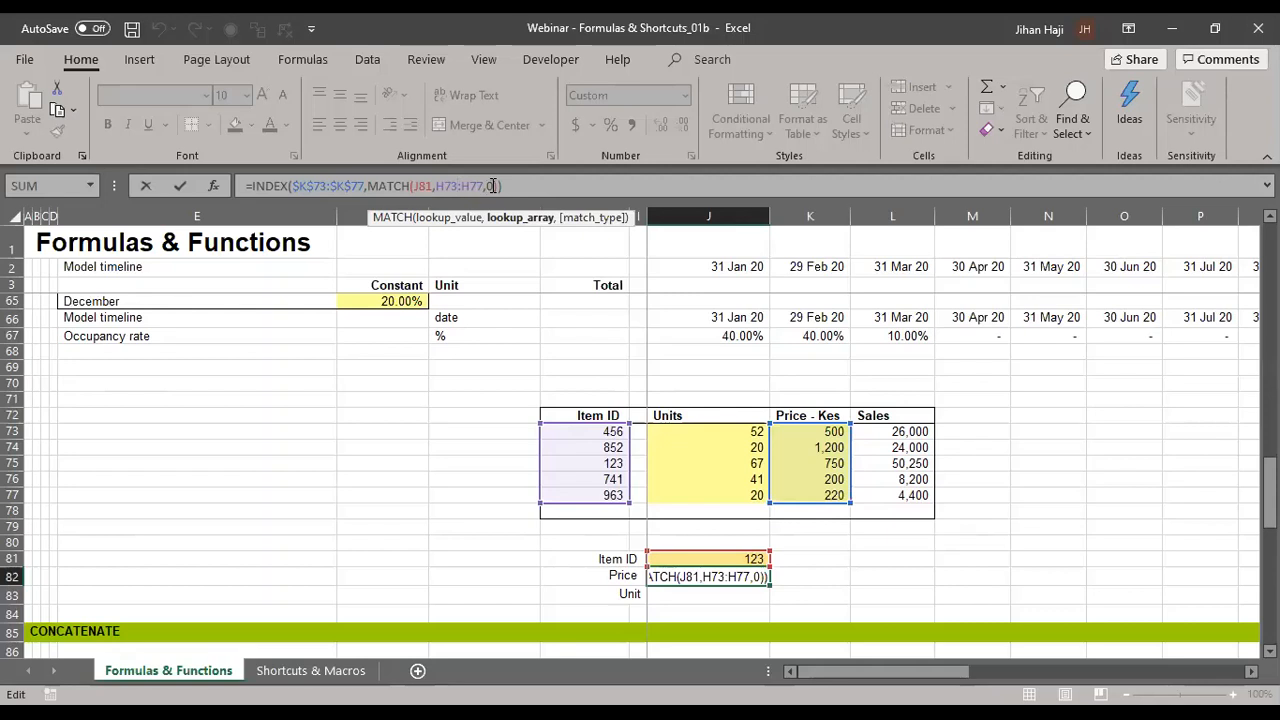
left_click(492, 186)
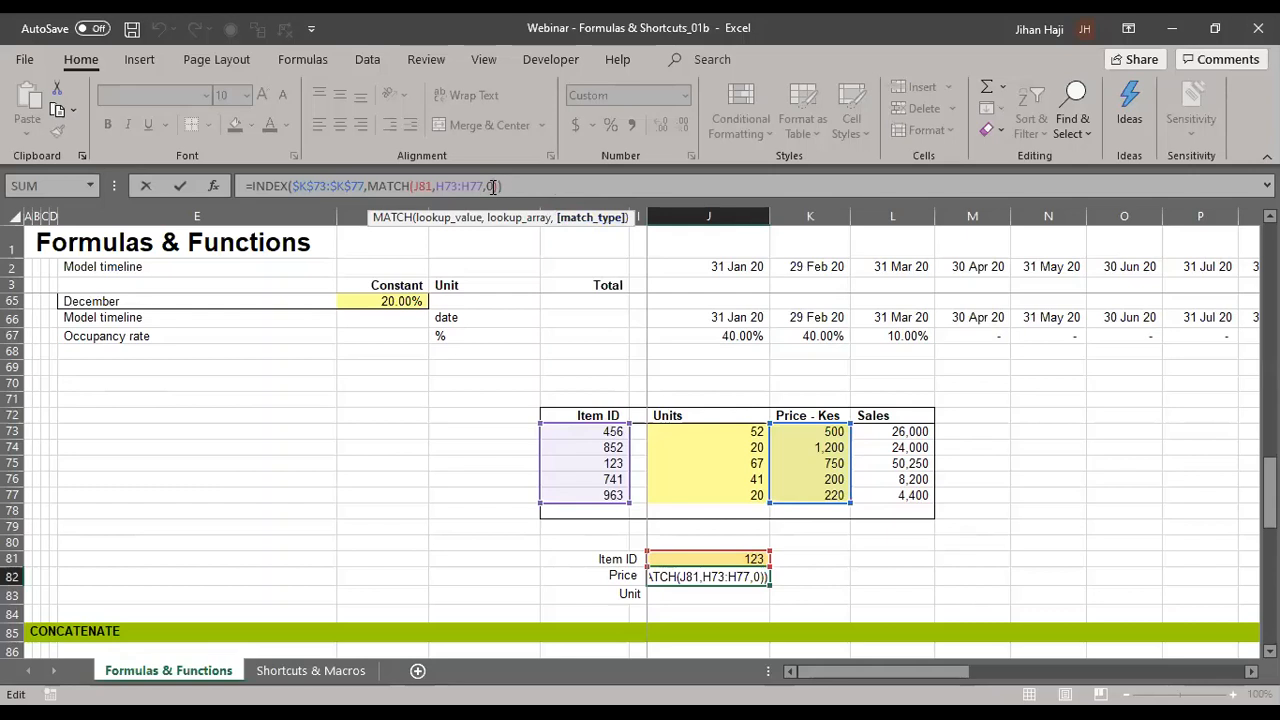
type("))")
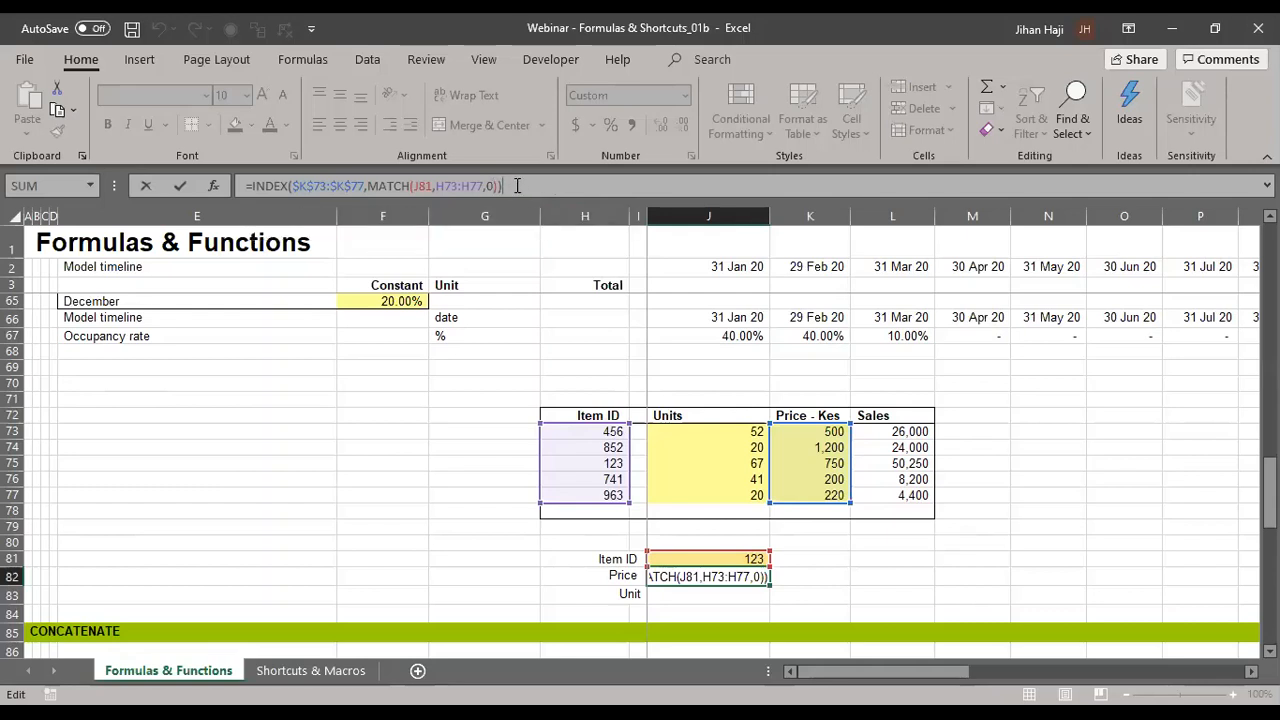
key("ctrl+Return")
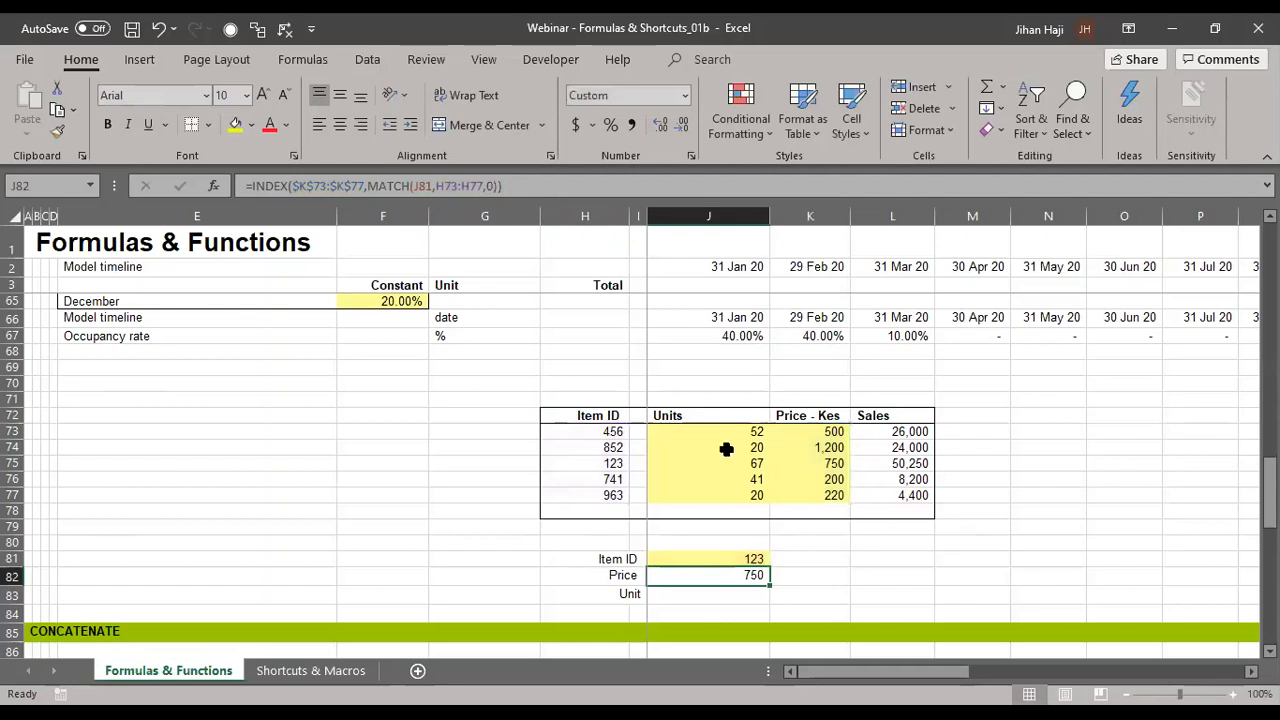
left_click(843, 460)
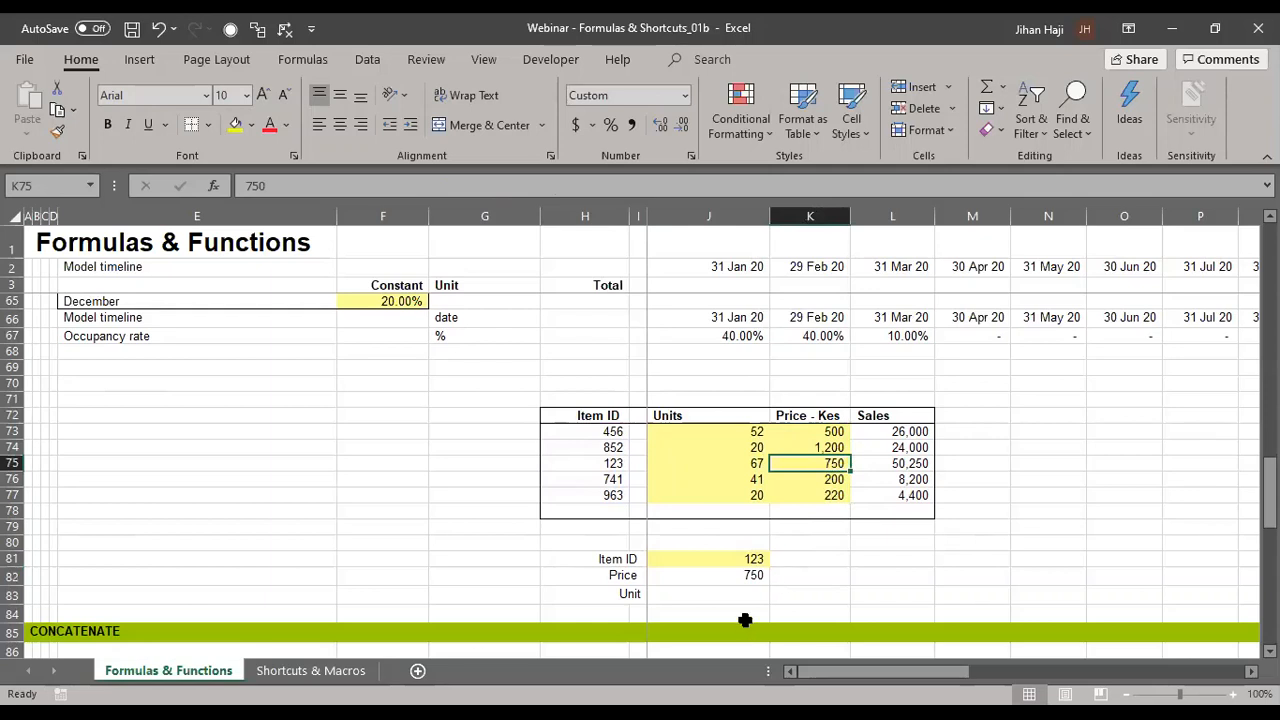
left_click(726, 576)
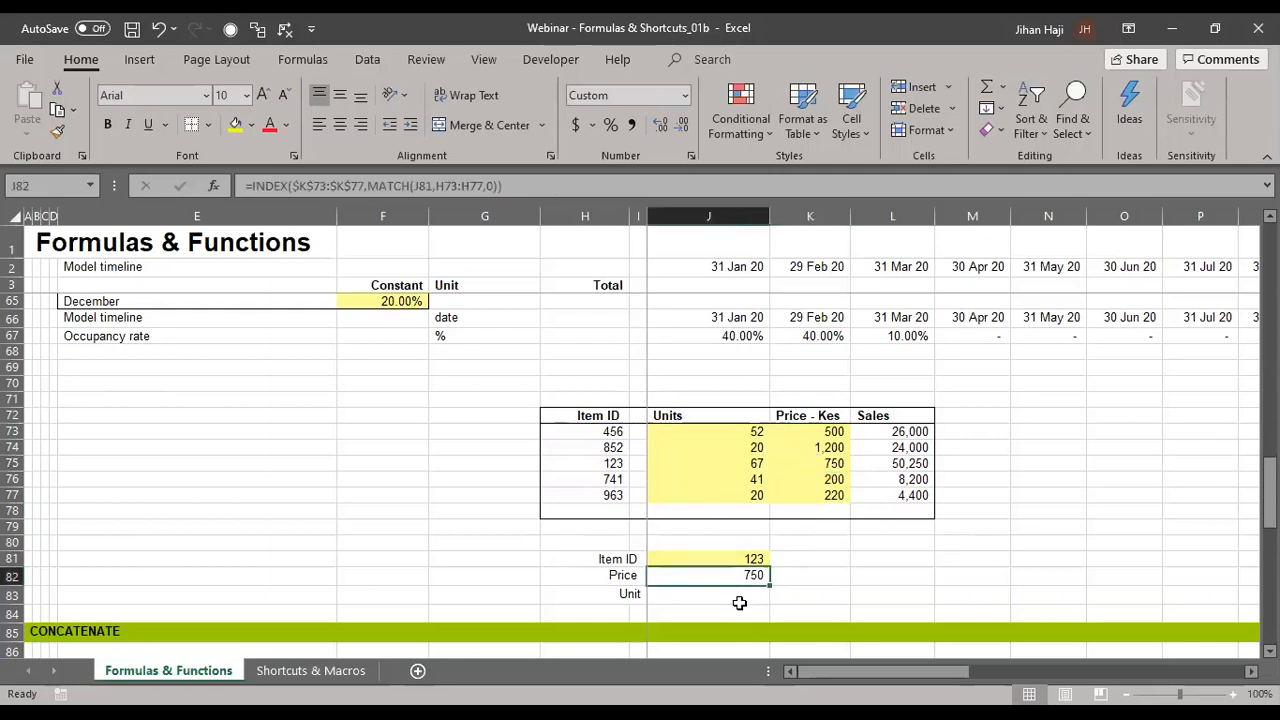
- Start an INDEX formula for Unit in J83 with the Units values J73:J77 as the array
left_click(735, 598)
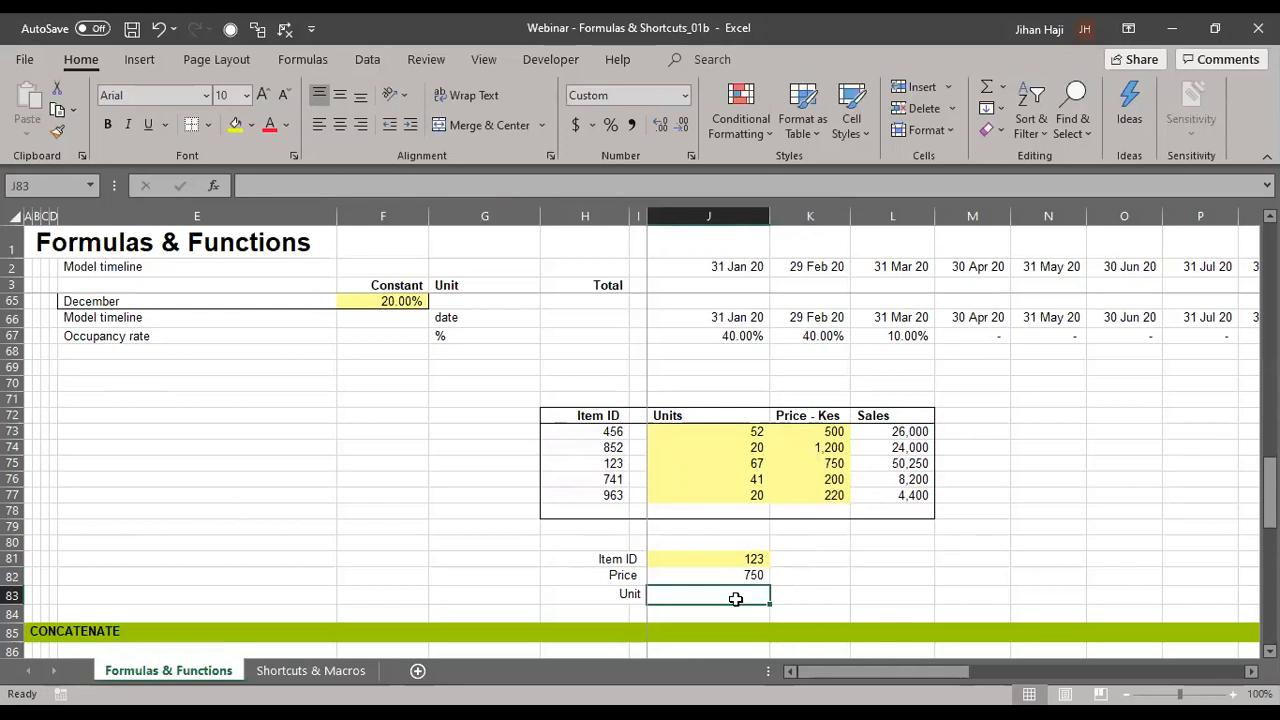
type("=")
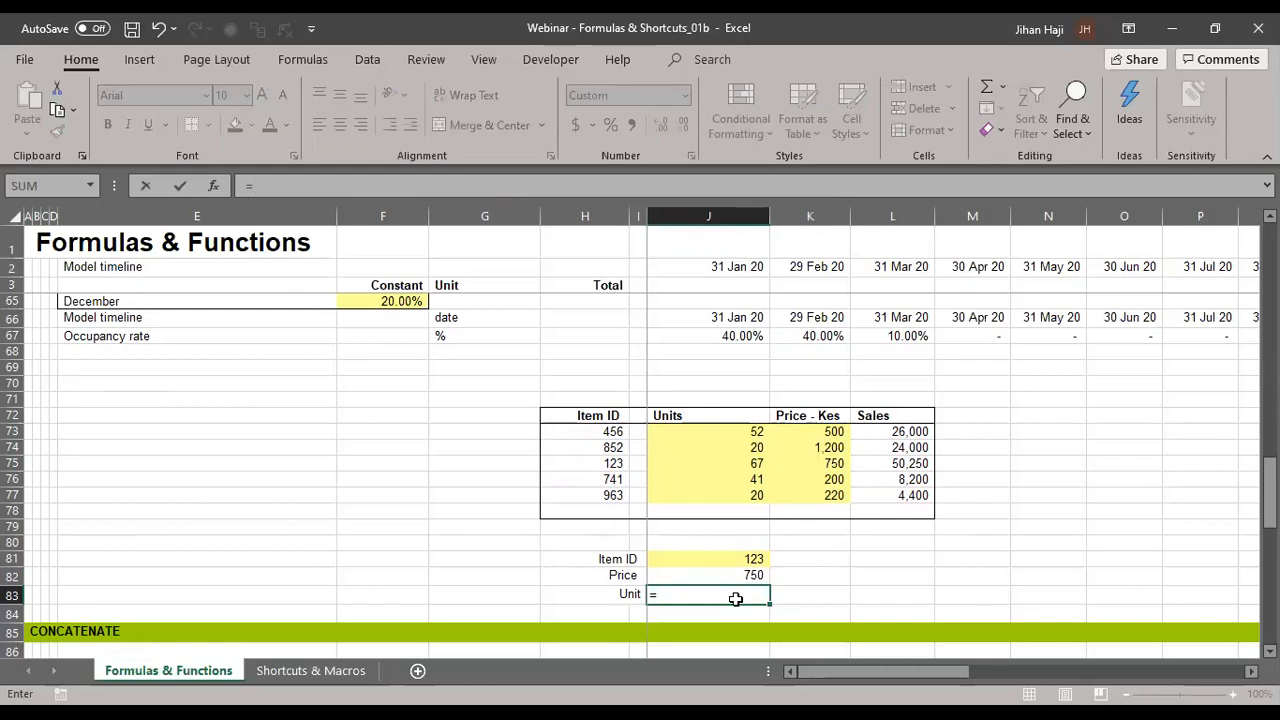
type("INDEX(")
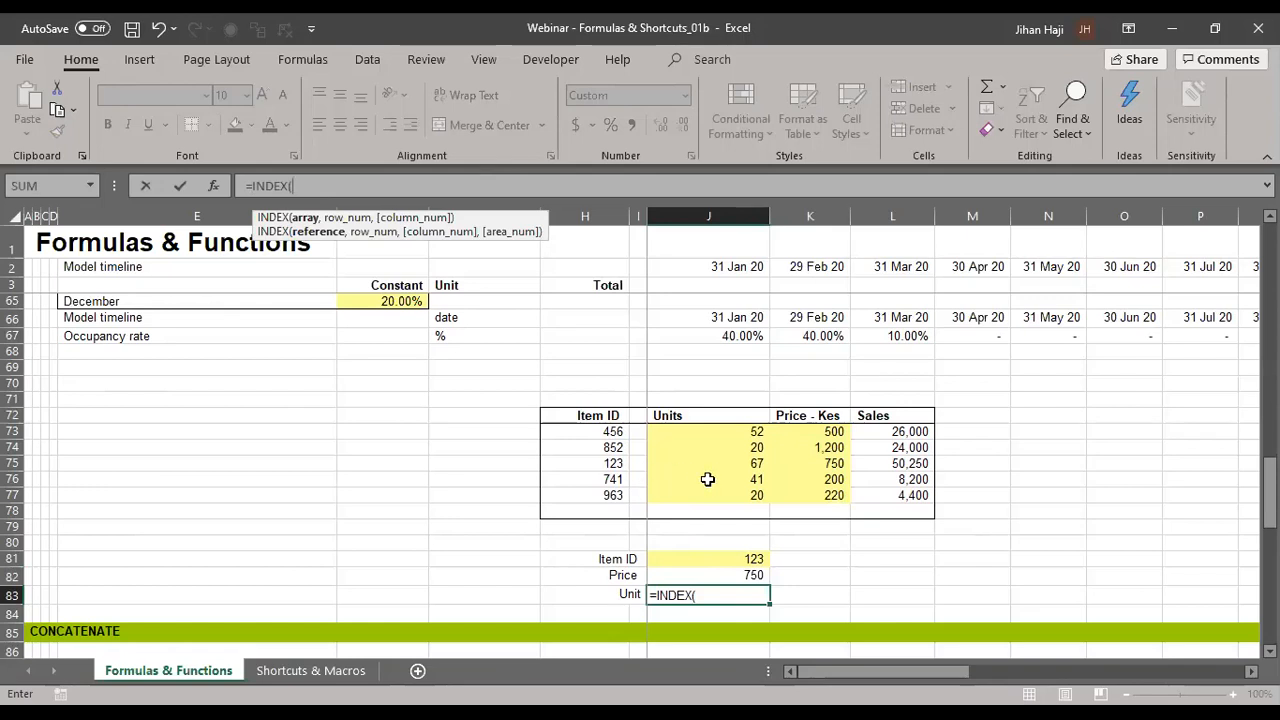
left_click(698, 429)
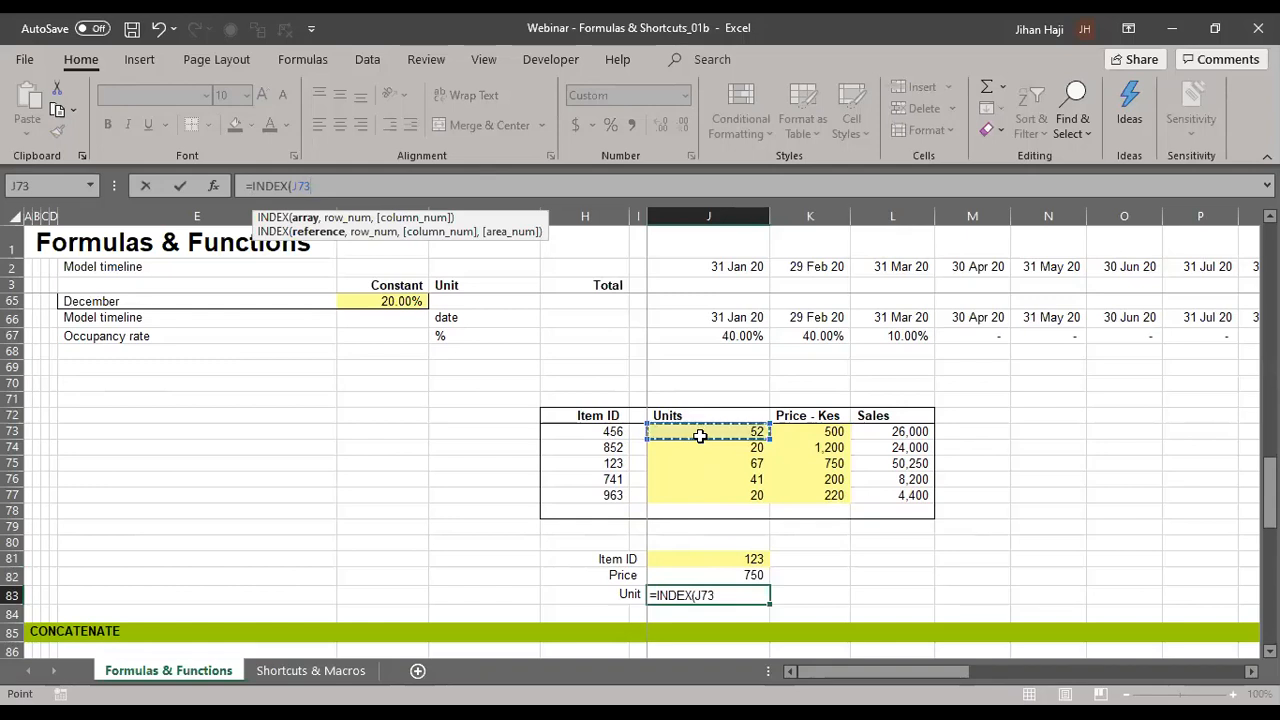
left_click_drag(700, 440, 700, 492)
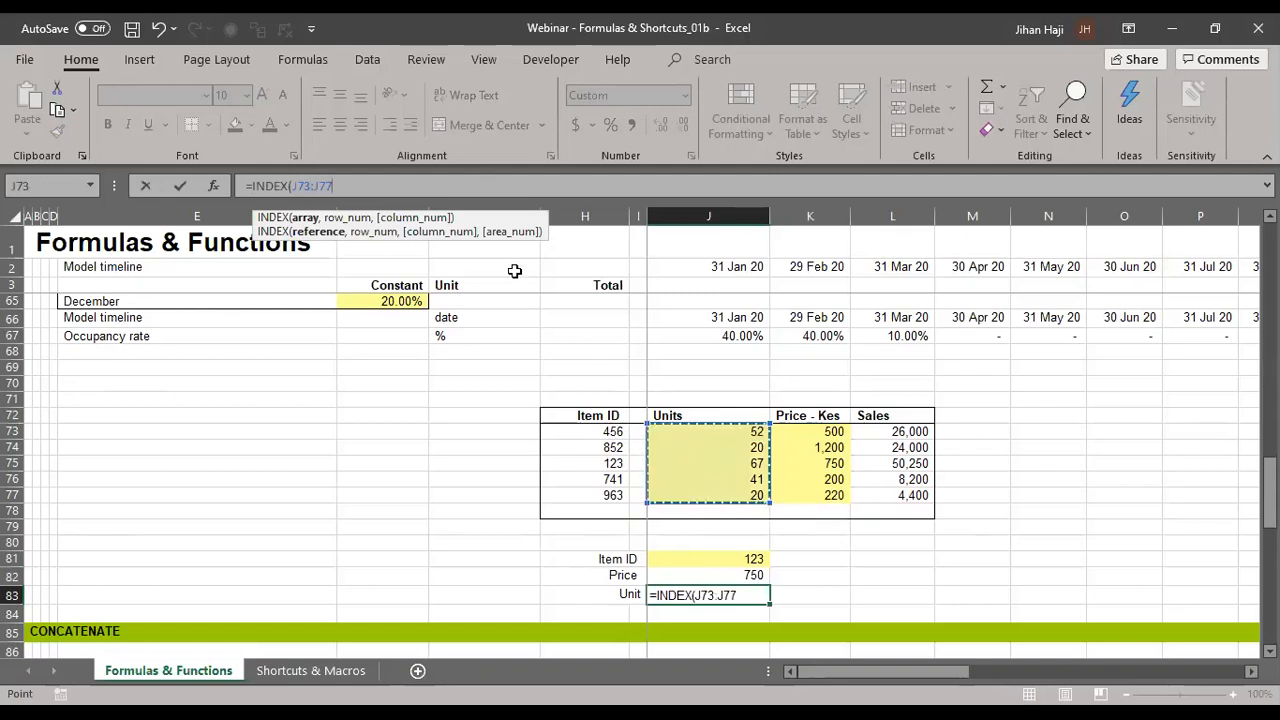
- Make the INDEX array reference in J83 absolute as $J$73:$J$77 and continue to its row_num argument
left_click(304, 186)
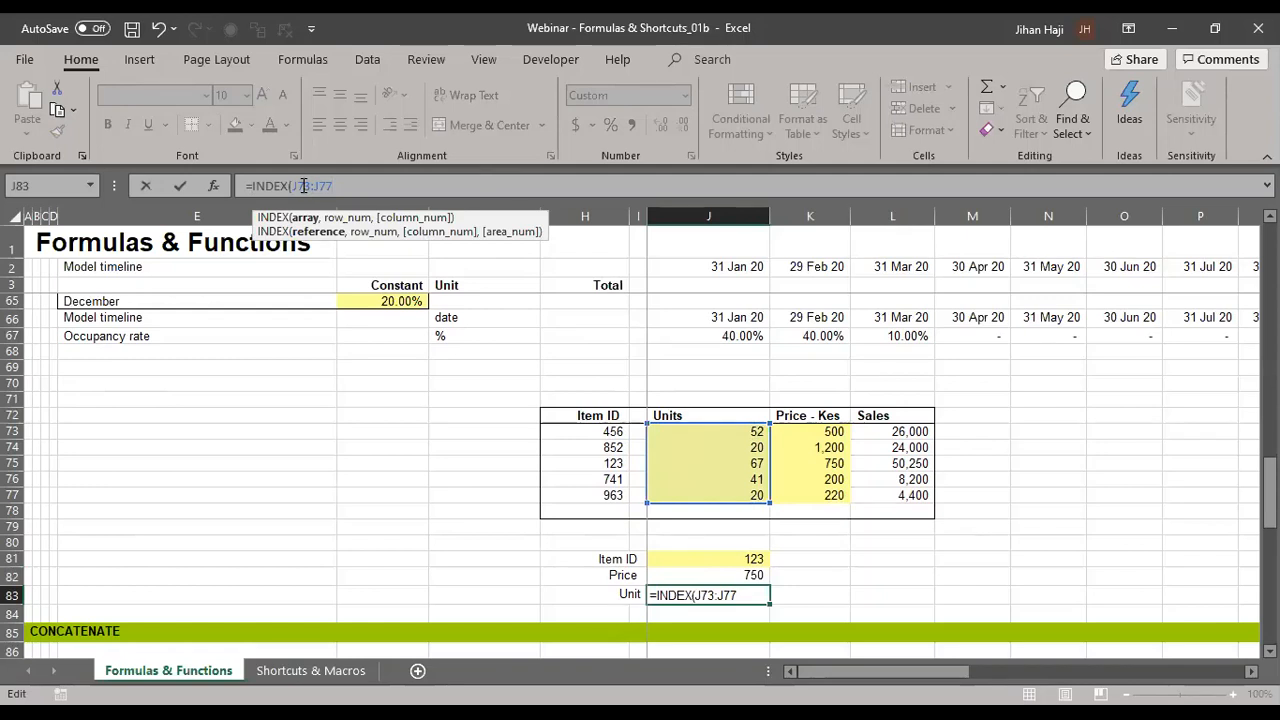
key("F4")
key("F4")
type(",")
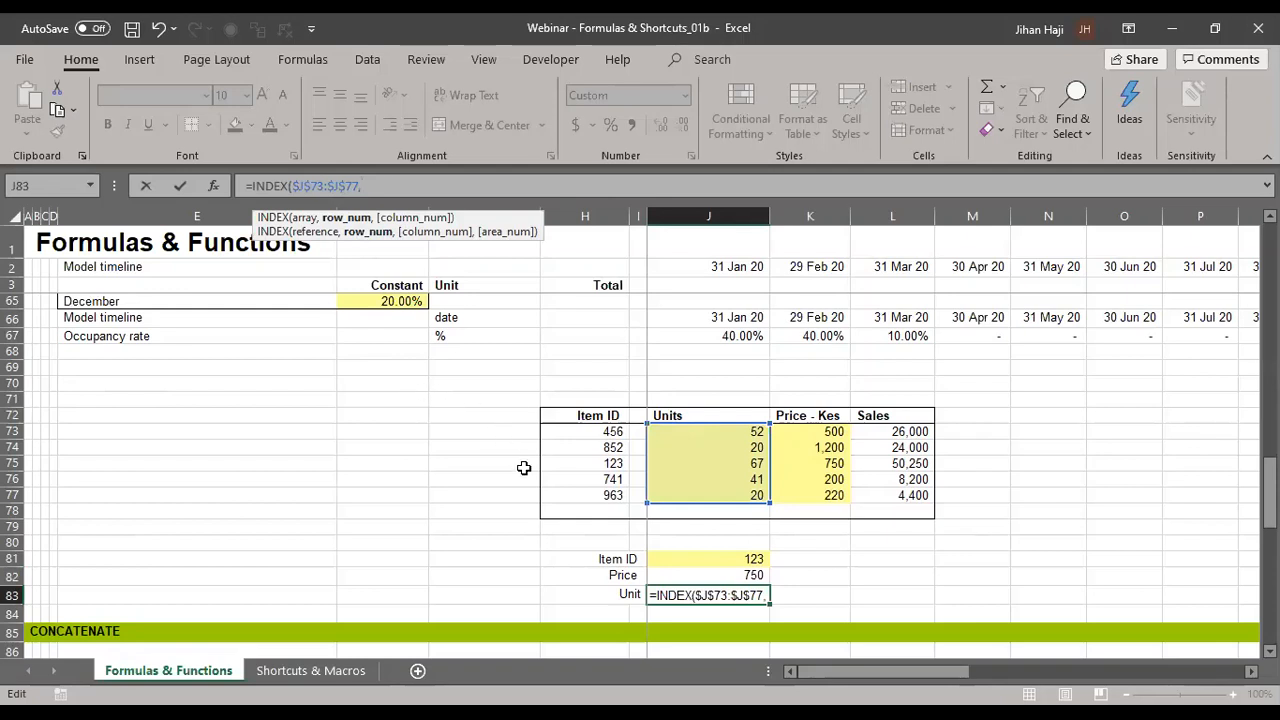
- Nest a MATCH function as the row_num, with lookup value J81, lookup array H73:H77 and match type 0
type("M")
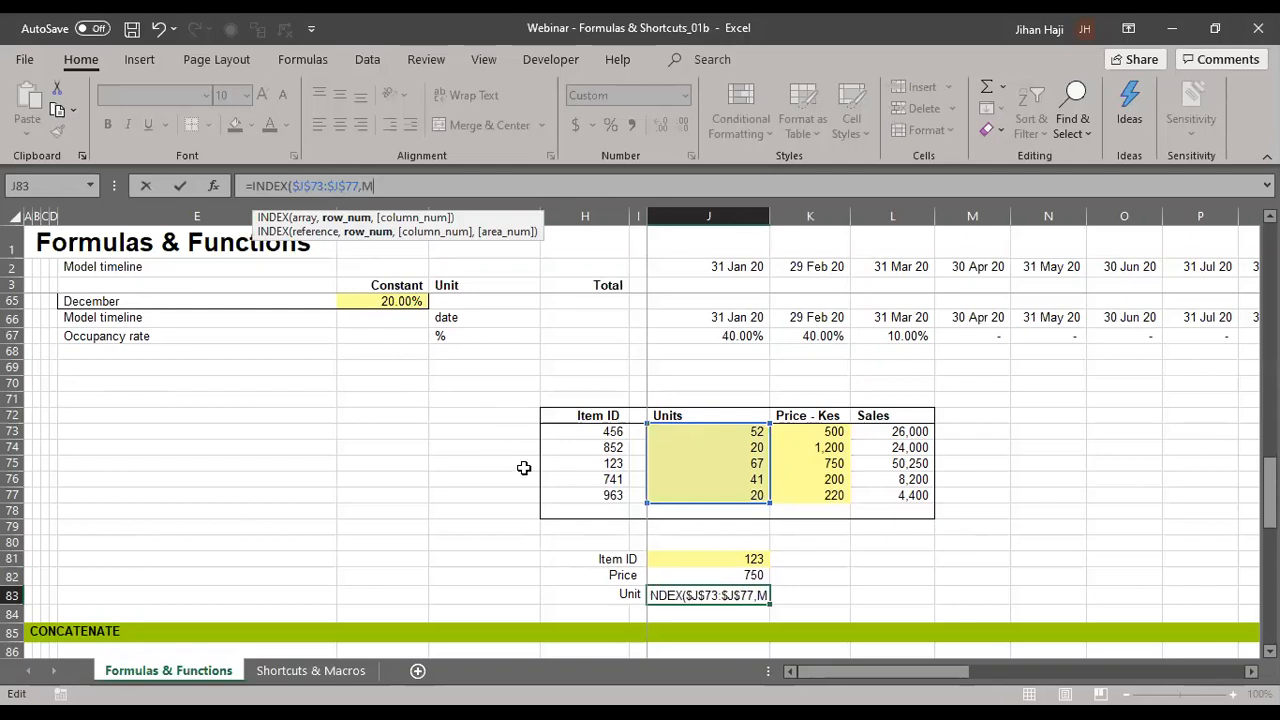
type("ATCH")
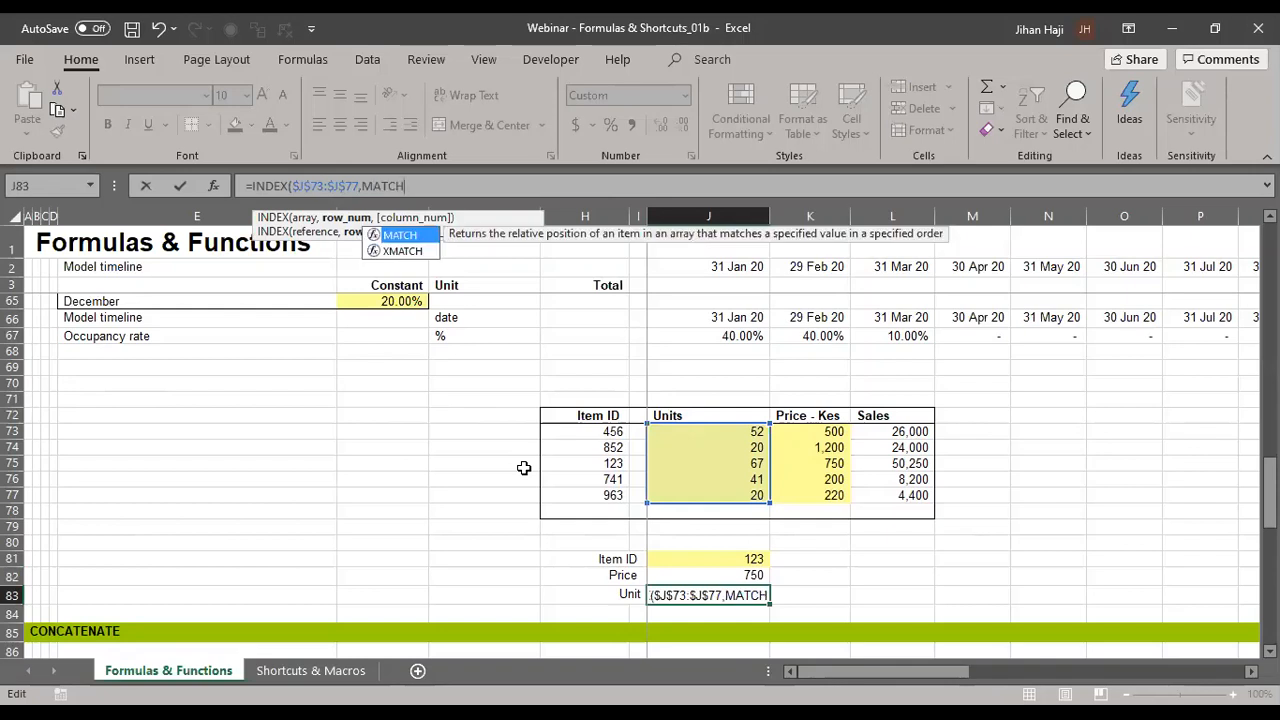
type("(")
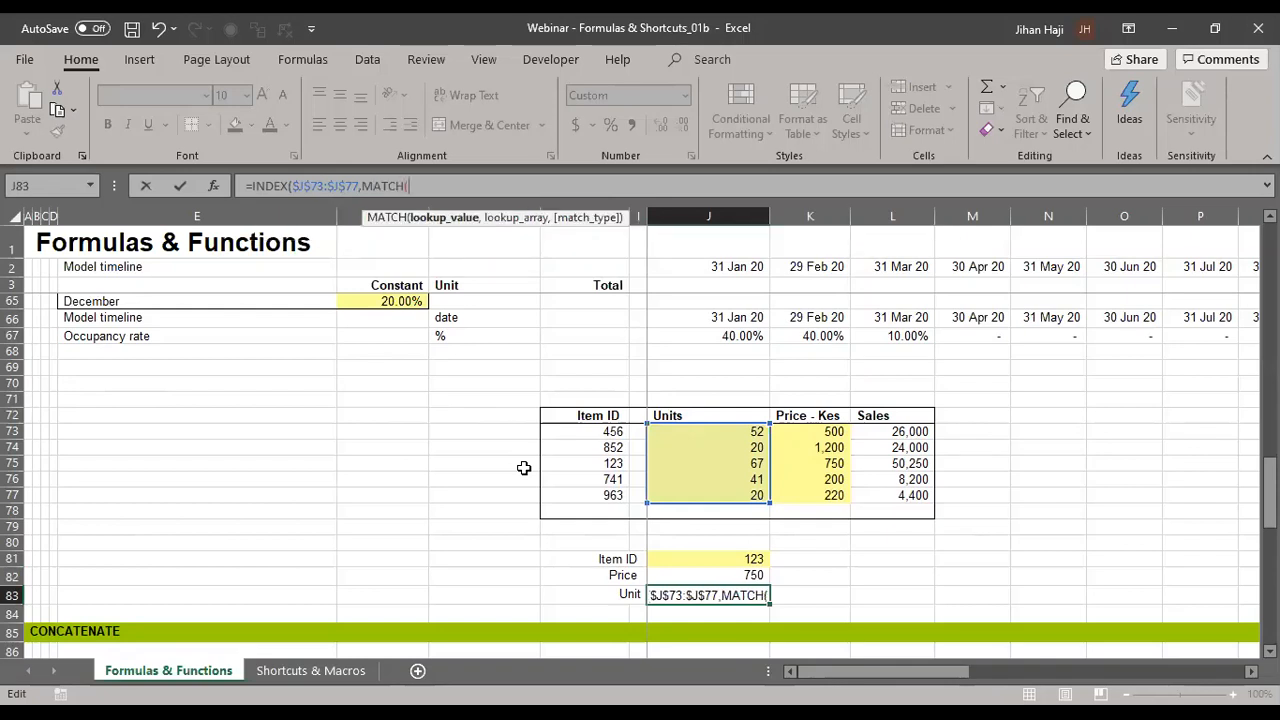
left_click(721, 557)
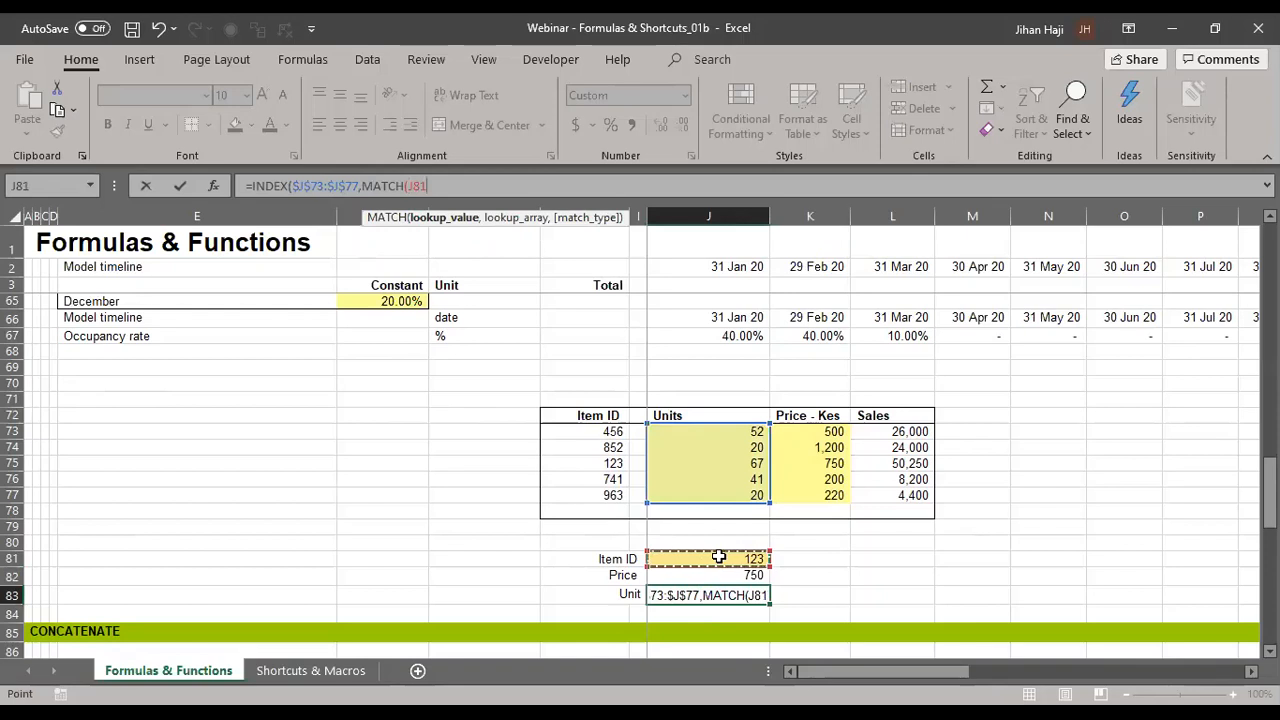
type(",")
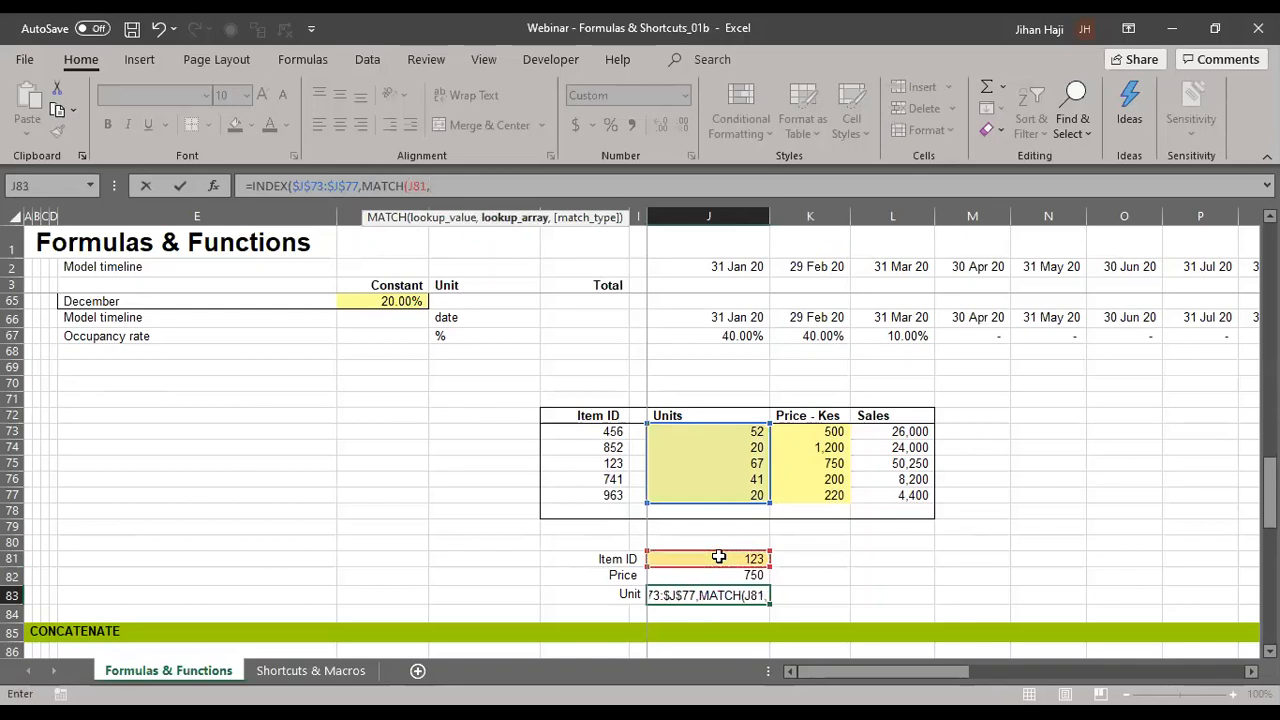
left_click(604, 433)
left_click_drag(604, 443, 607, 492)
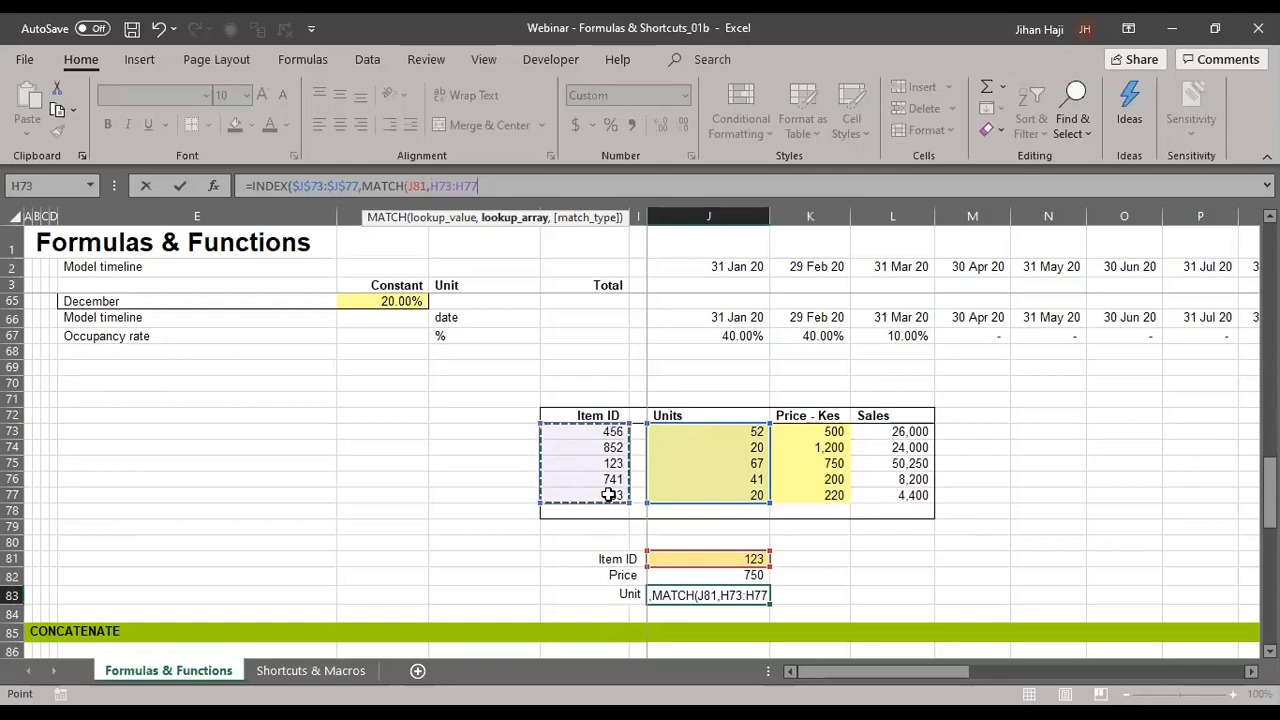
type(",")
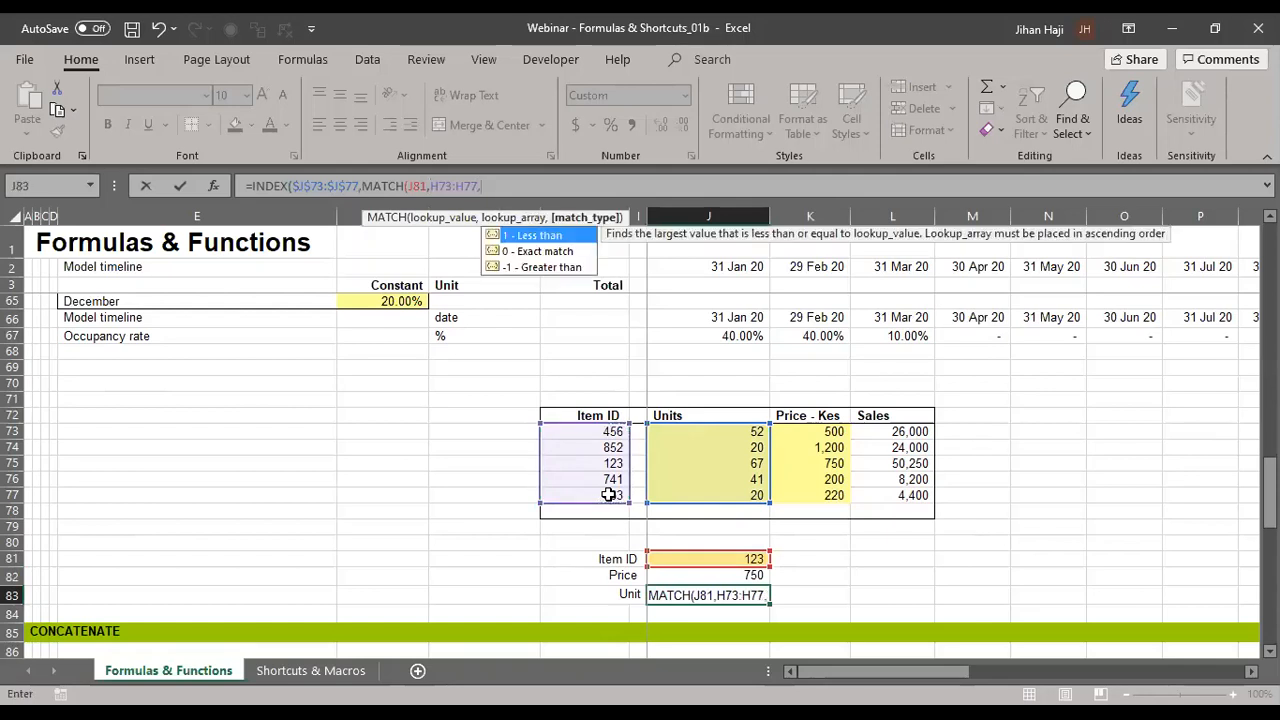
type("0")
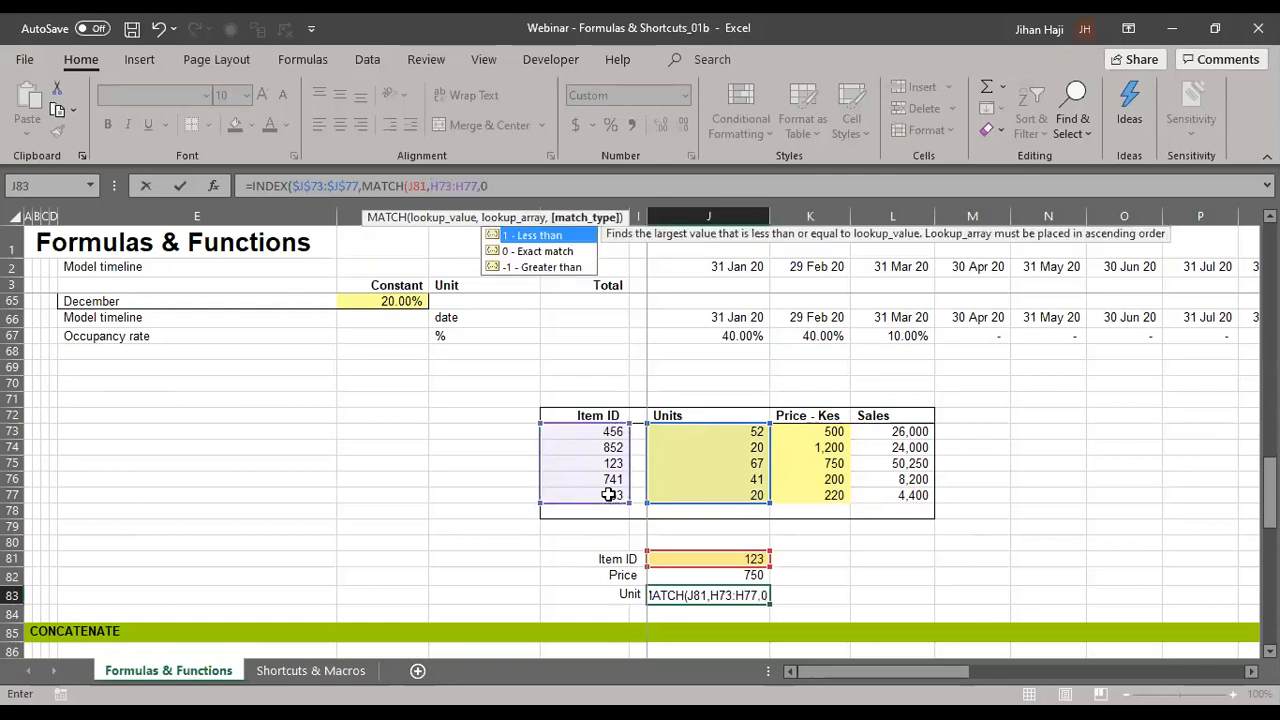
type(")")
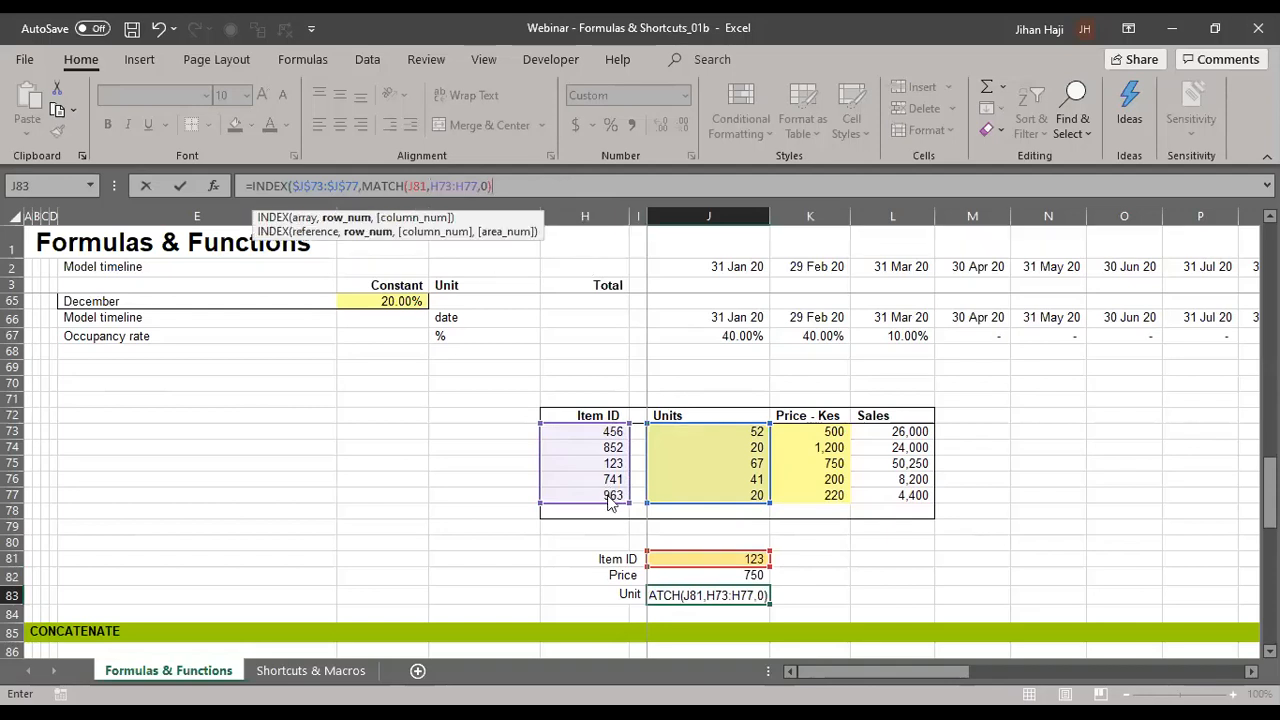
- Finish the Unit formula in J83 as =INDEX($J$73:$J$77,MATCH(J81,H73:H77,0)) and compare it with item 123's units in the table
key("Return")
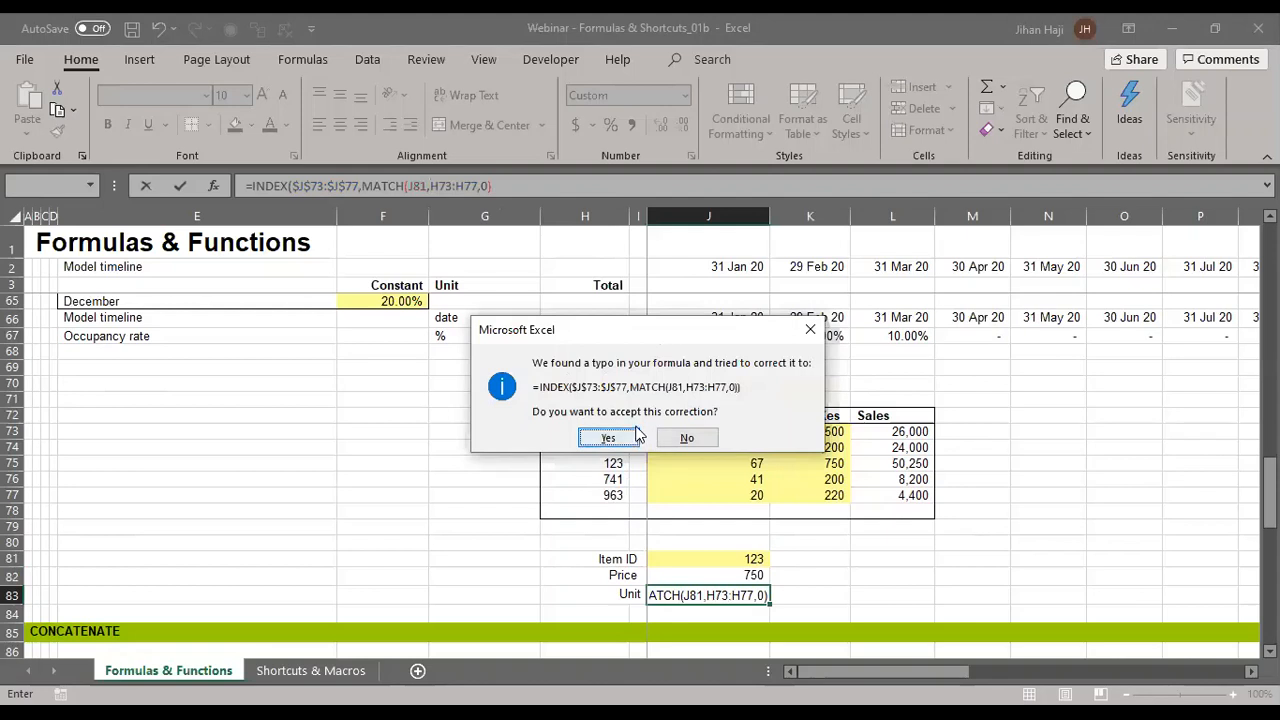
left_click(608, 438)
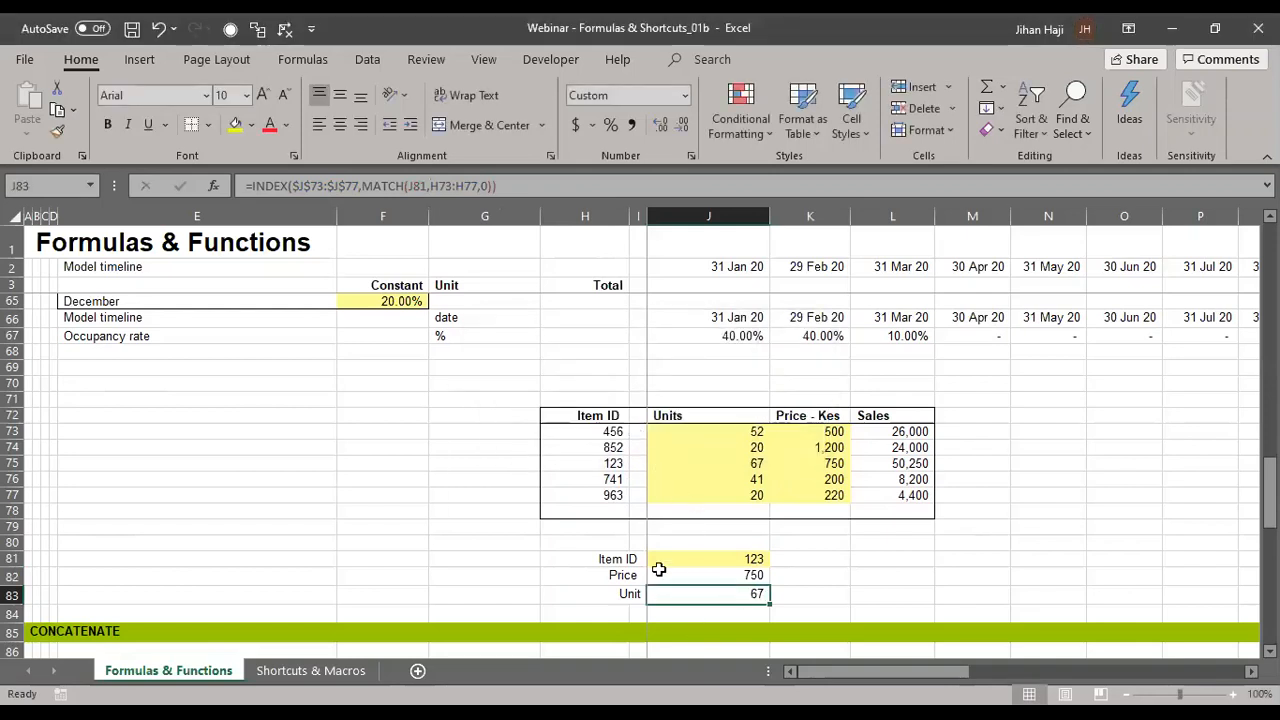
left_click(619, 464)
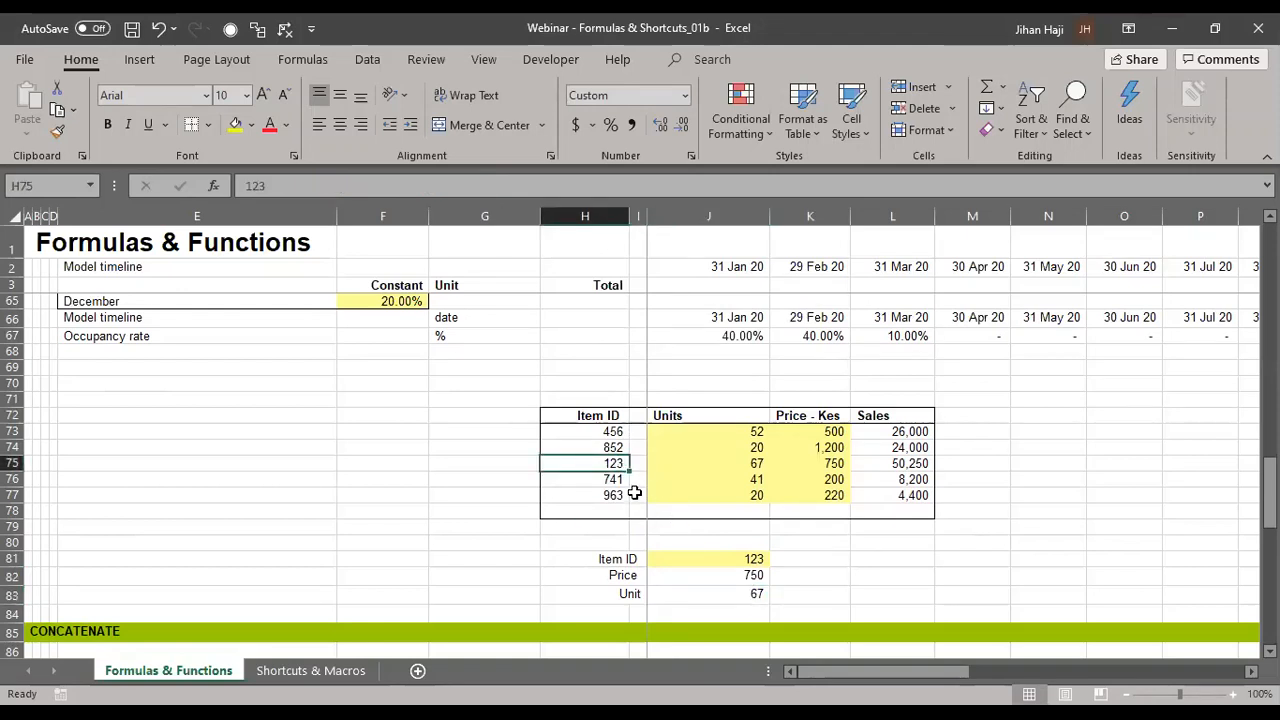
key("Right")
key("Right")
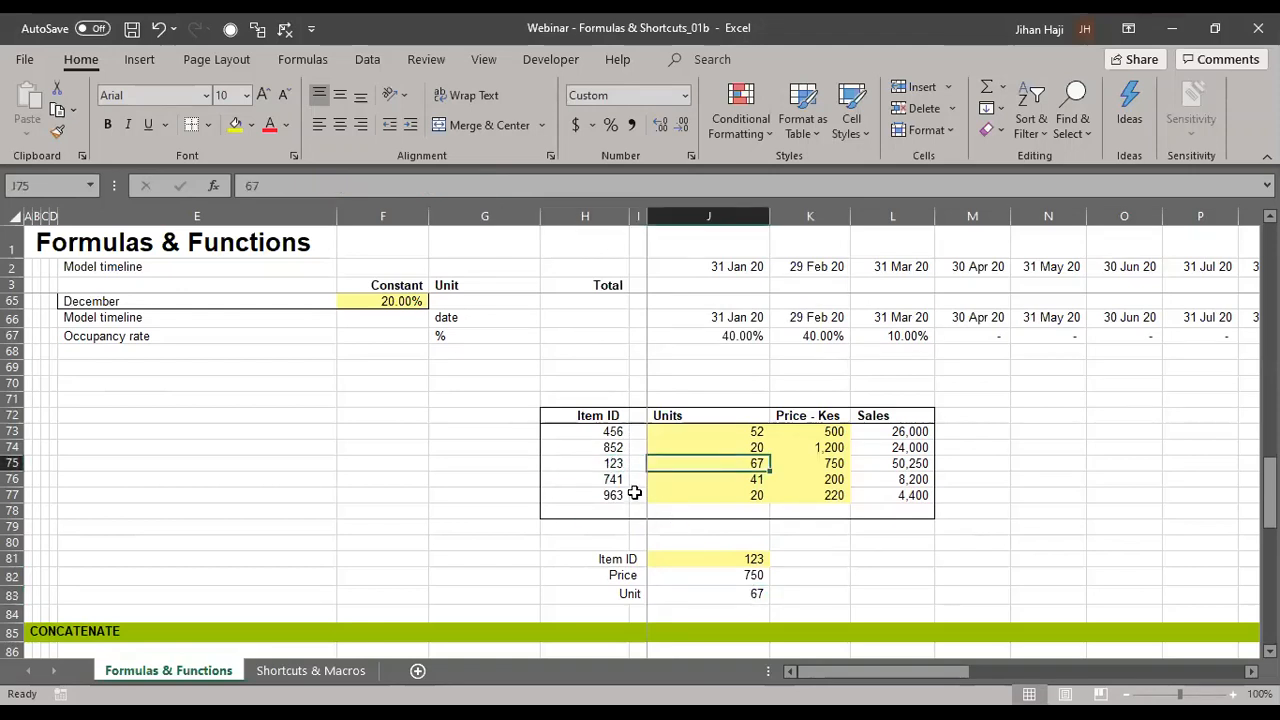
- Set the lookup Item ID in J81 to 456 and compare the price and unit with that item's table row
left_click(700, 561)
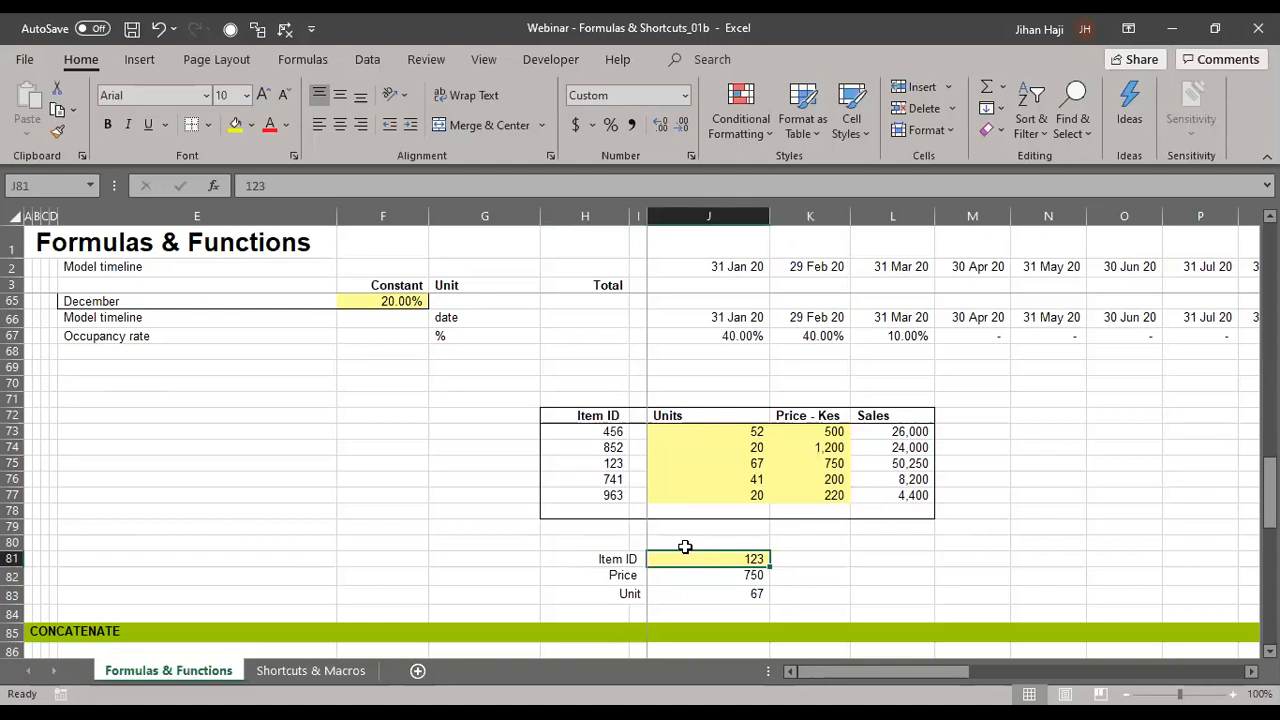
type("456")
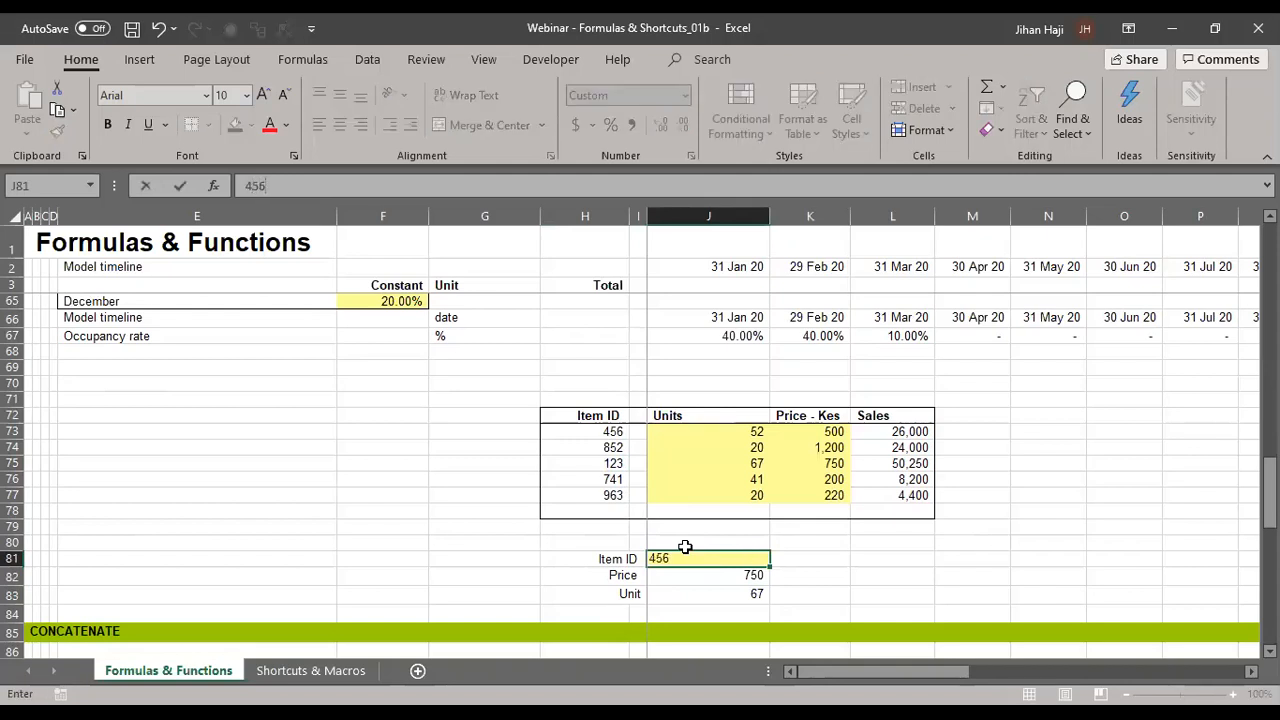
key("ctrl+Return")
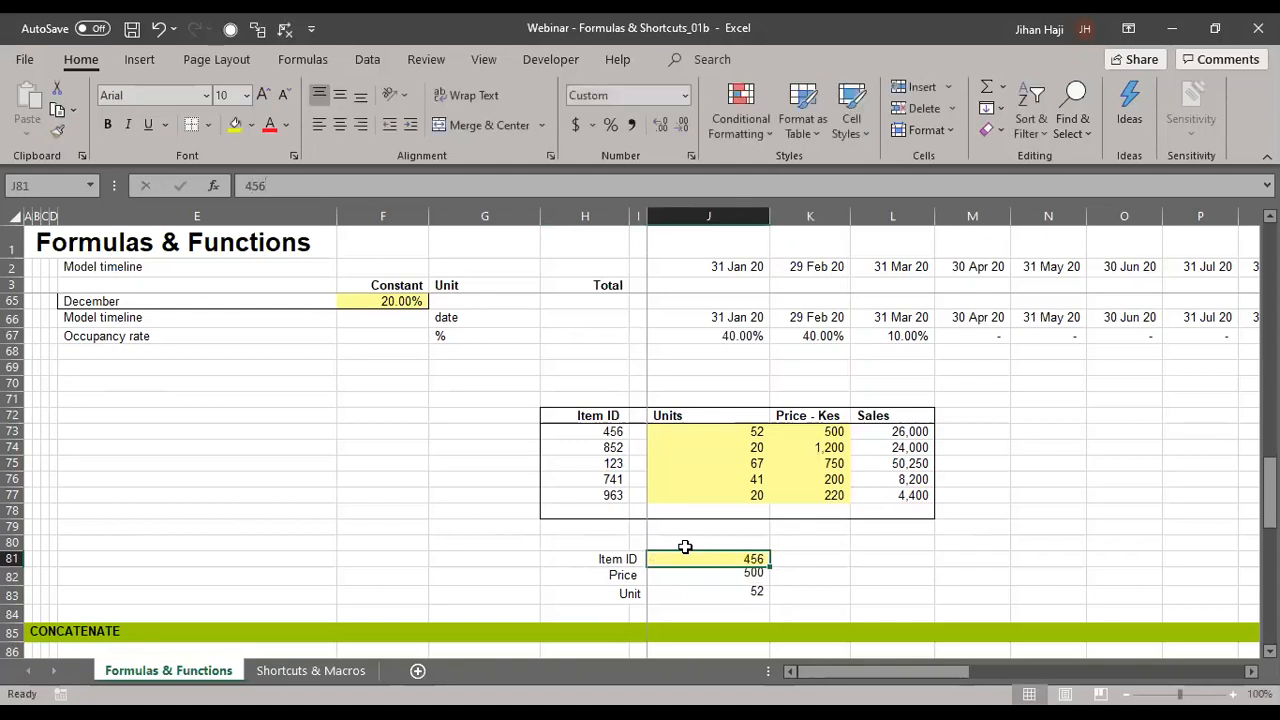
left_click(743, 577)
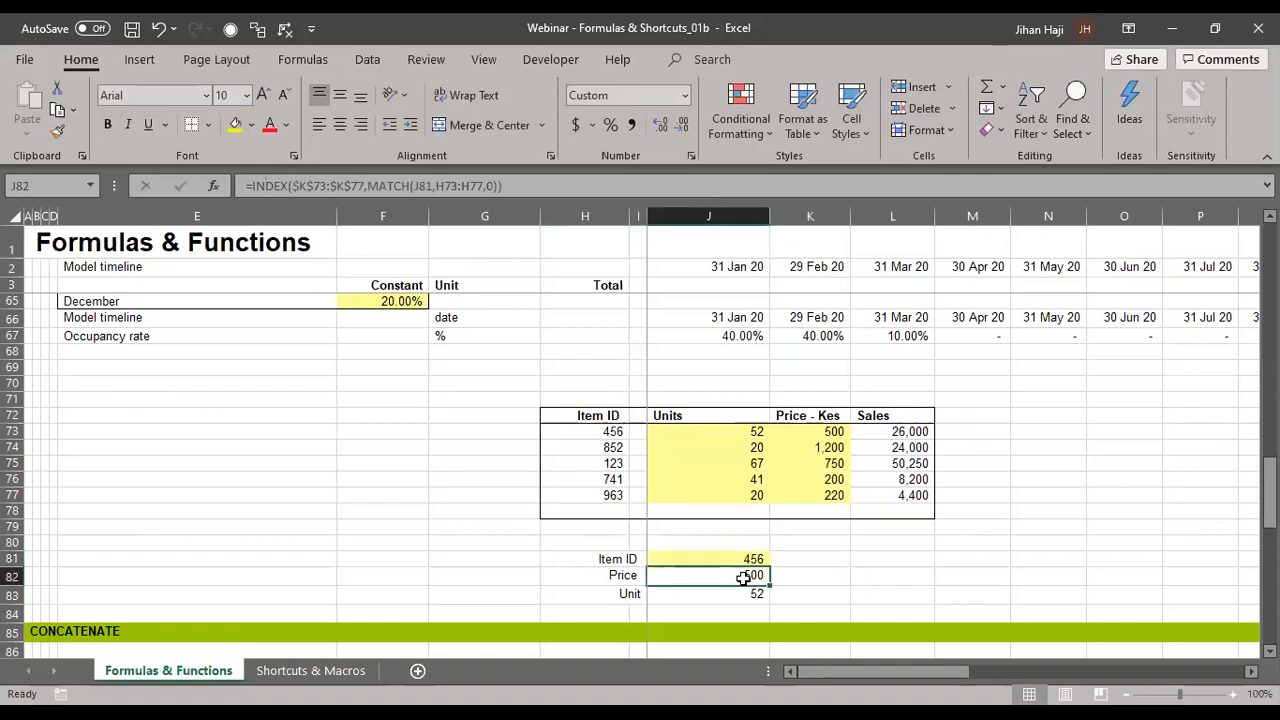
left_click(834, 433)
left_click(755, 431)
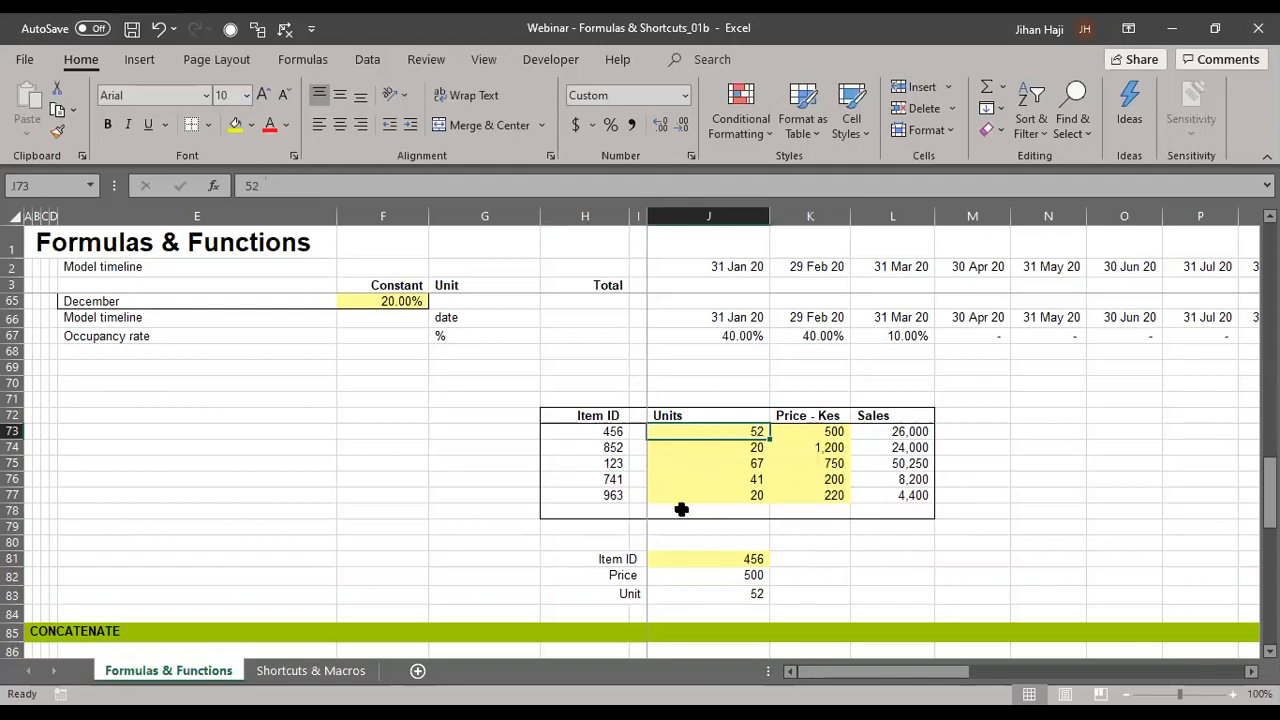
- Set the lookup Item ID in J81 to 852
left_click(728, 558)
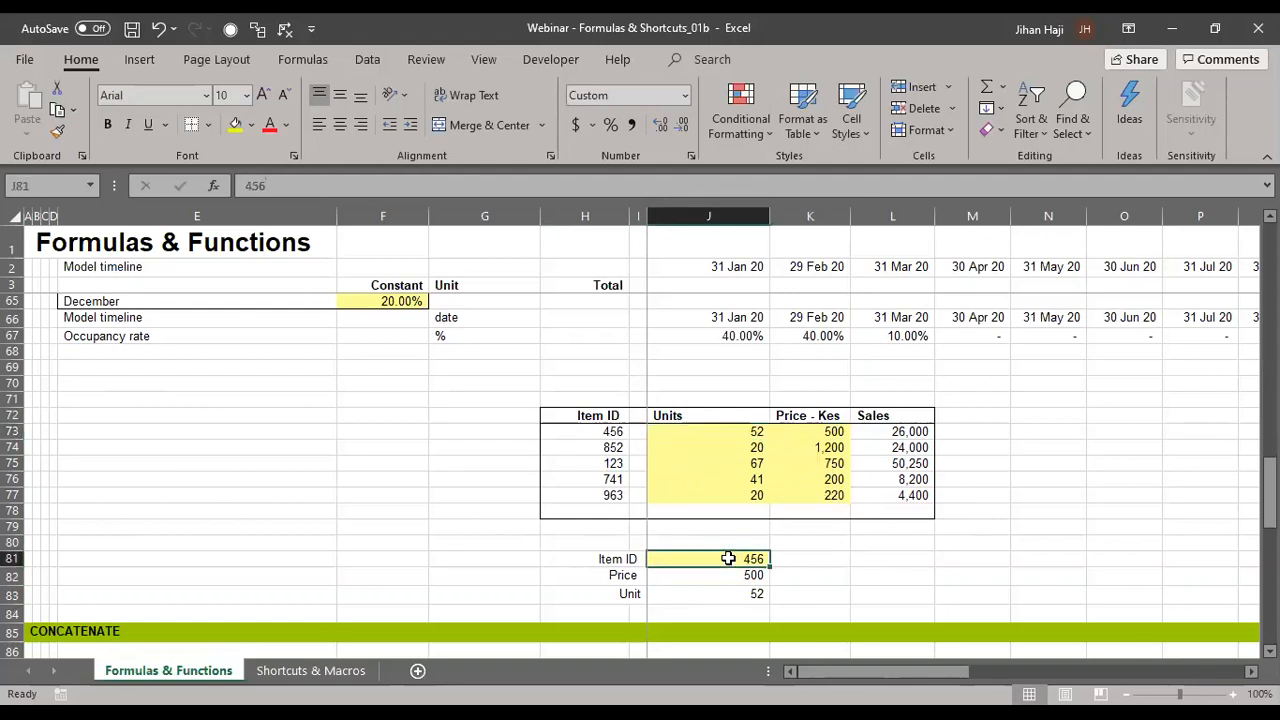
type("852")
key("ctrl+Return")
key("alt+Tab")
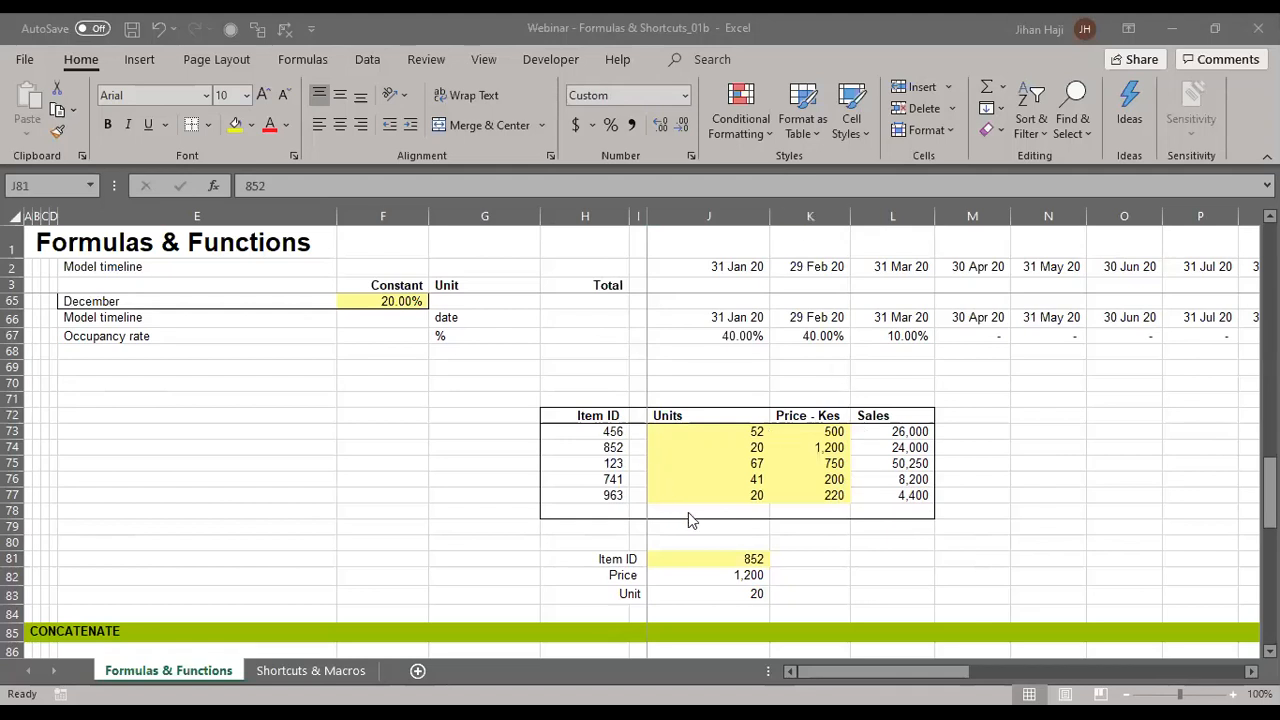
- Examine the arguments of the CONCAT formula in J94, the first Full Name cell of the CONCATENATE section
scroll(715, 604, "down", 6)
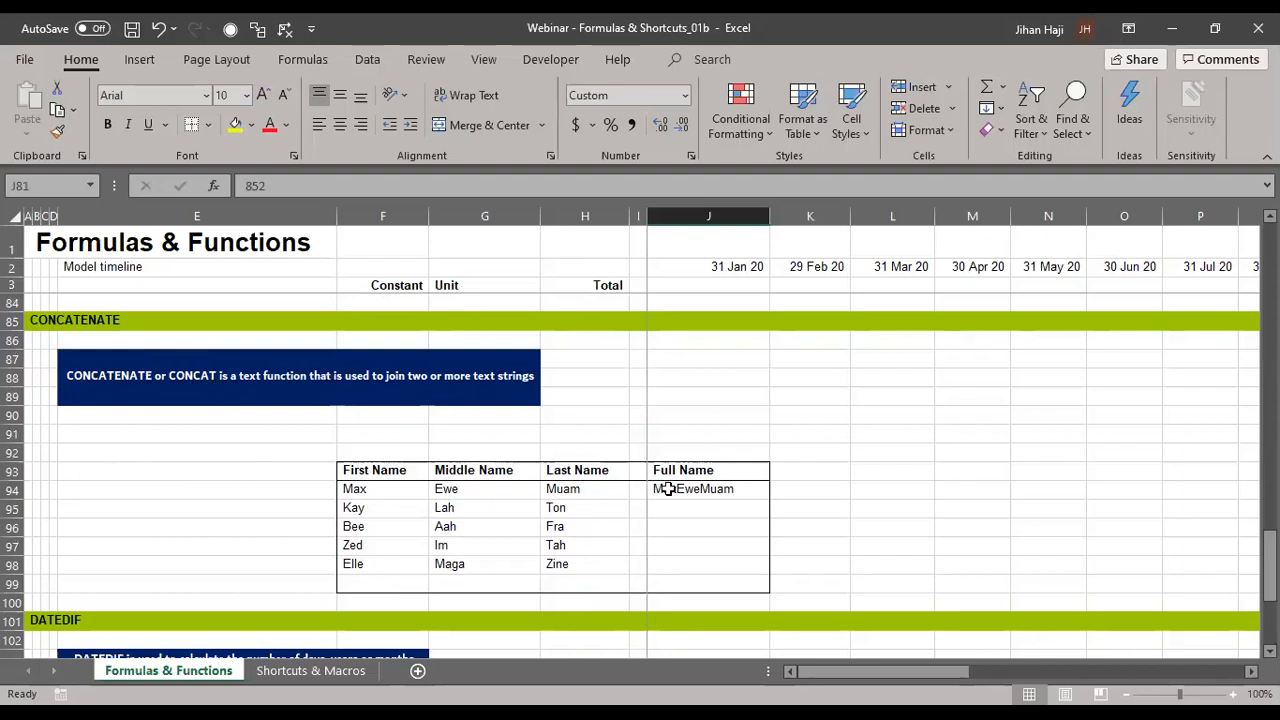
left_click(668, 488)
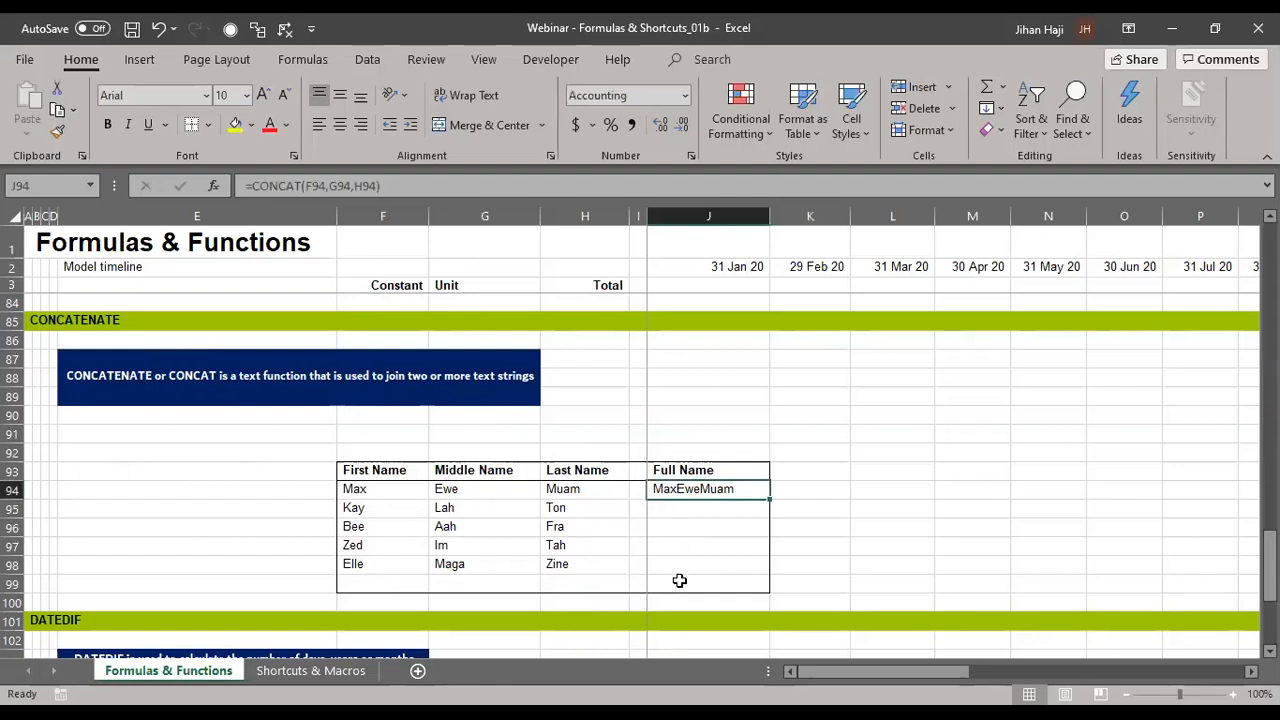
key("F2")
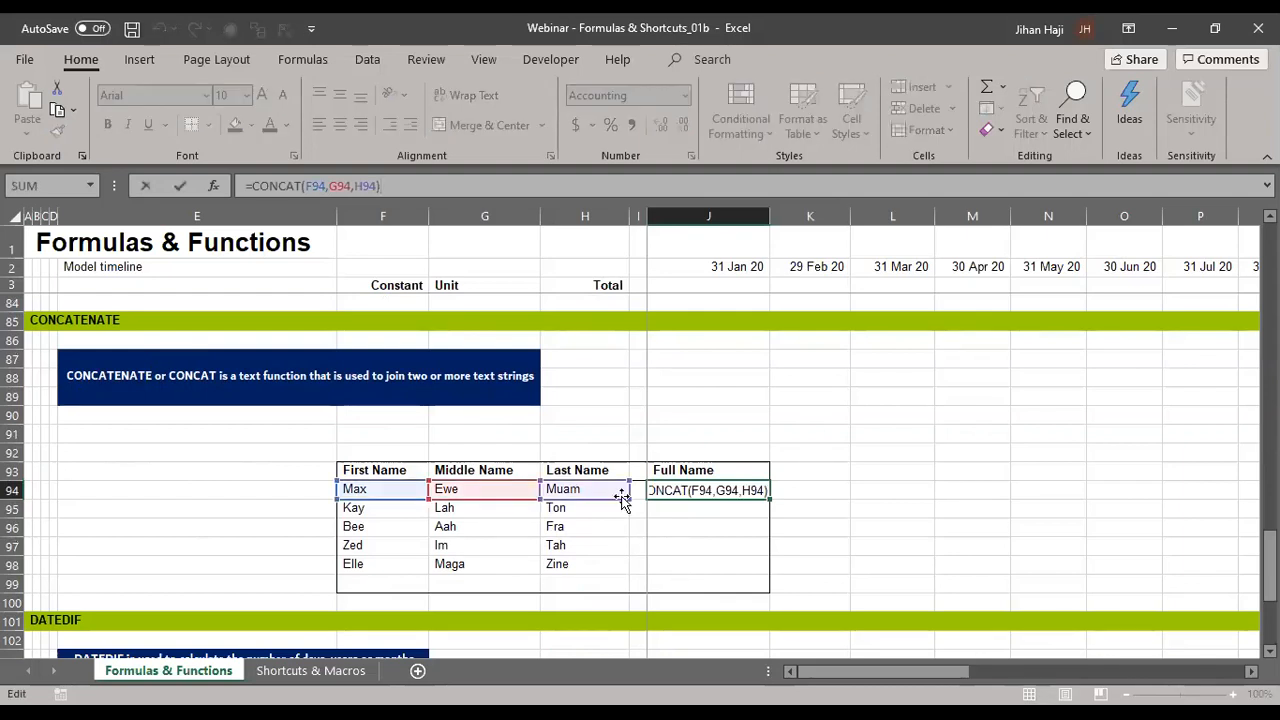
left_click(320, 189)
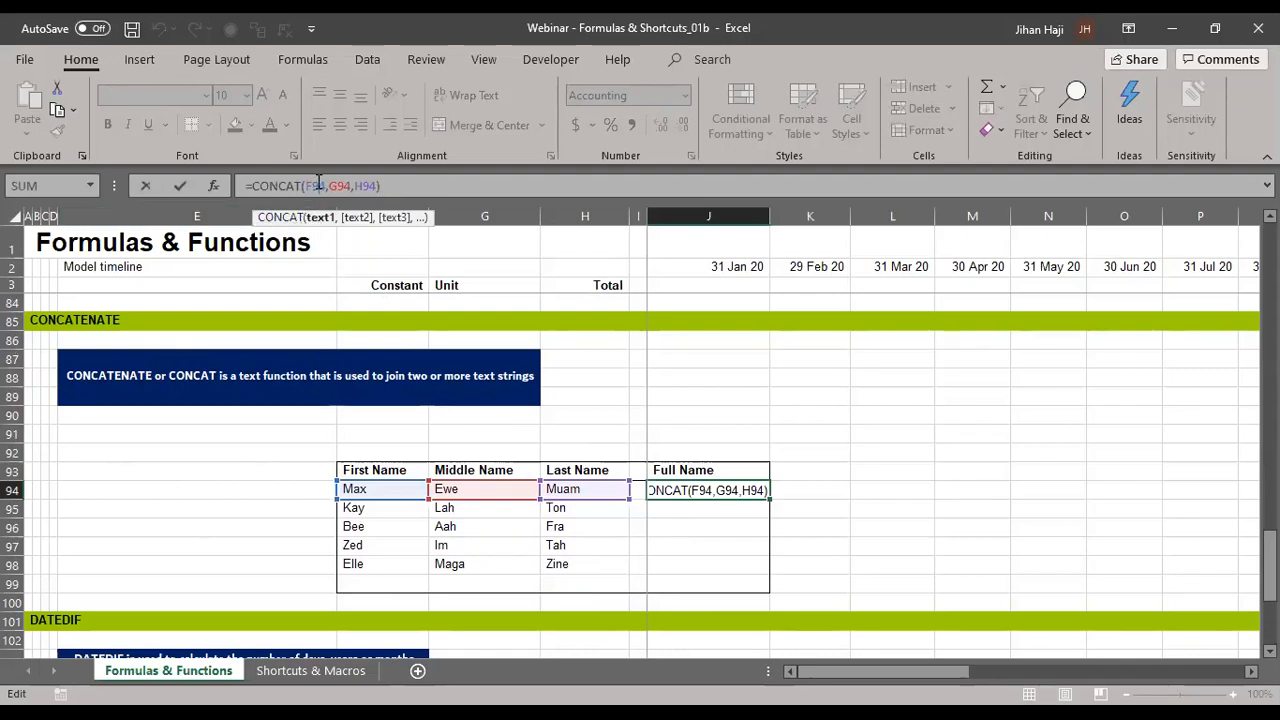
left_click(403, 183)
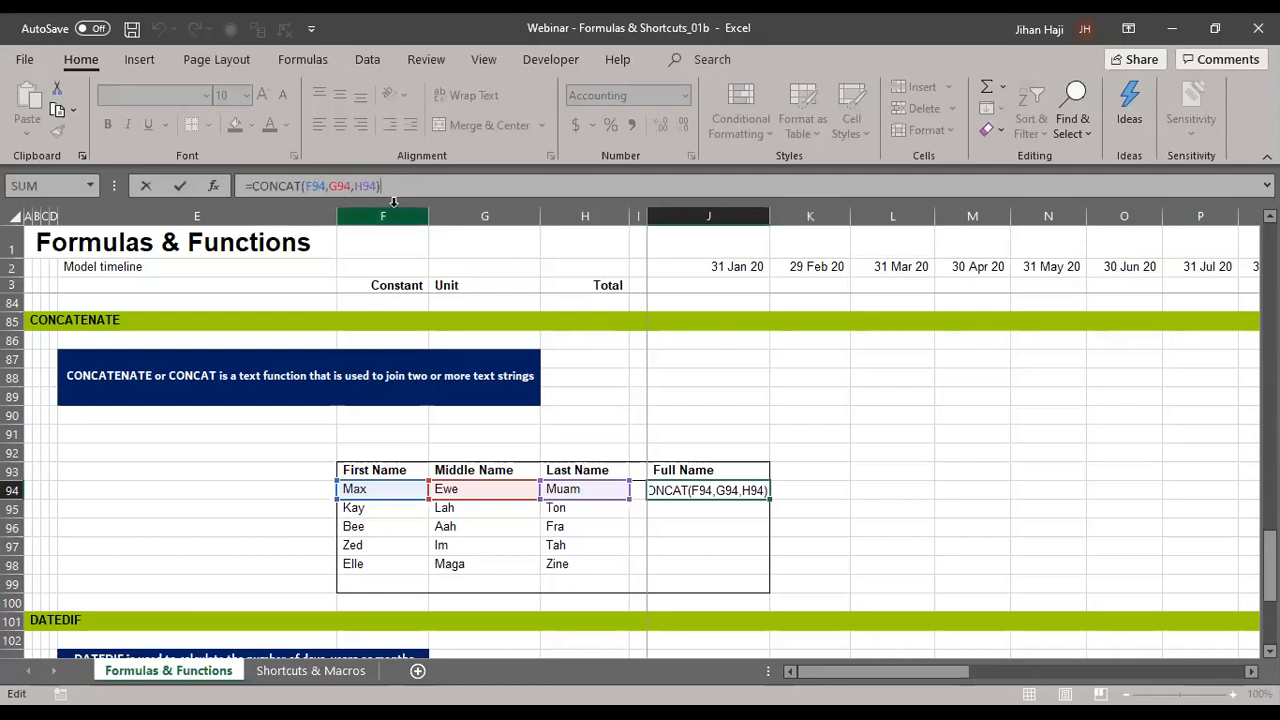
key("ctrl+Return")
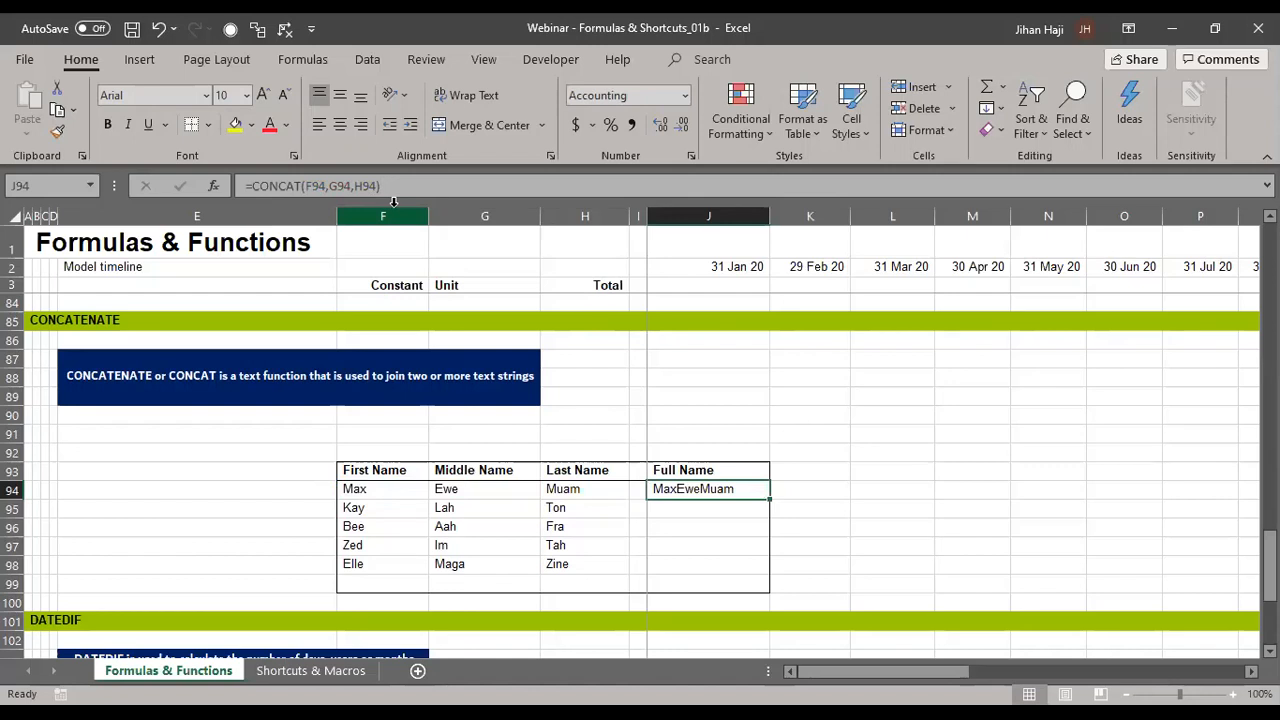
- Enter =CONCAT(F95," ",G95,"-",H95) in J95 to join the name parts with a space and a hyphen
key("Down")
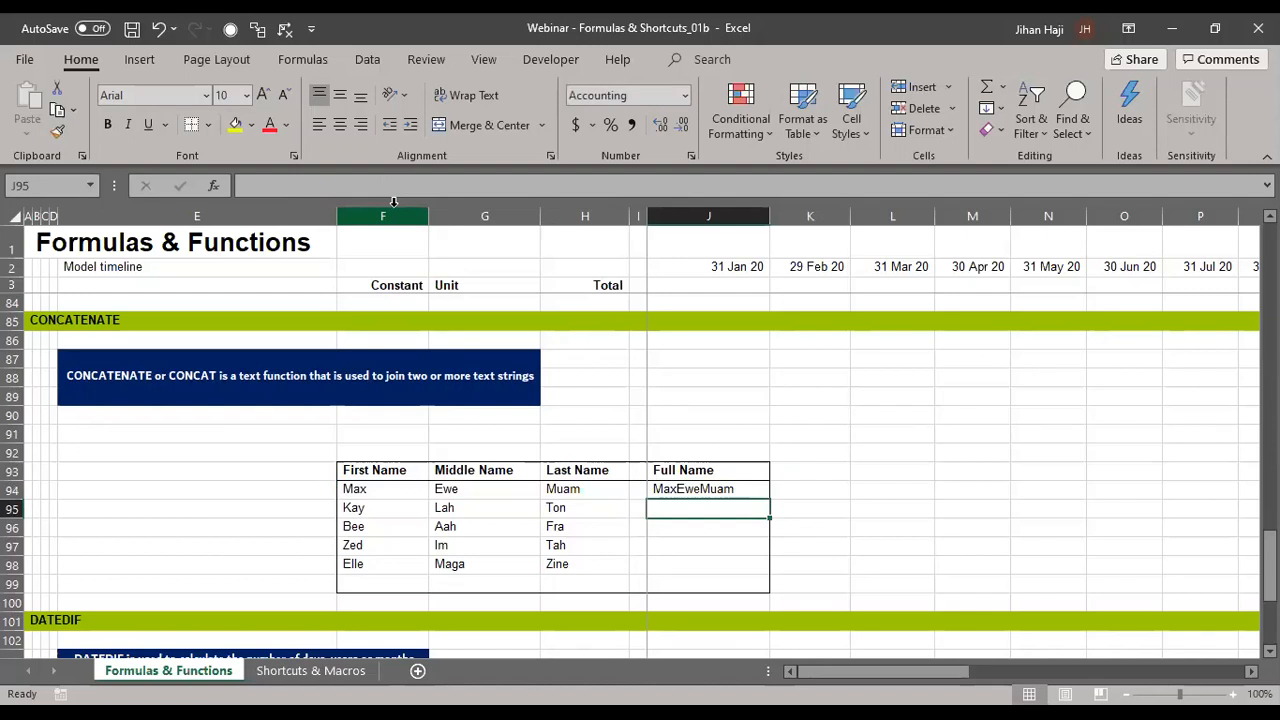
type("=")
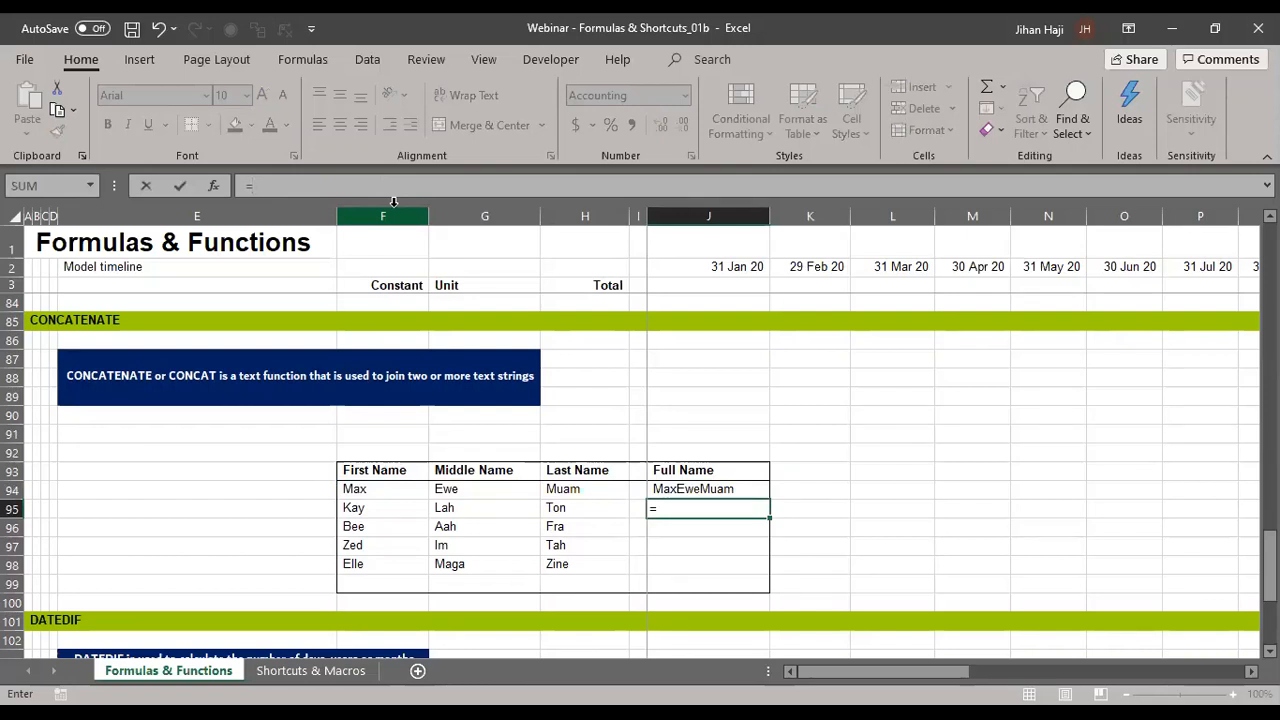
type("CONCAT(")
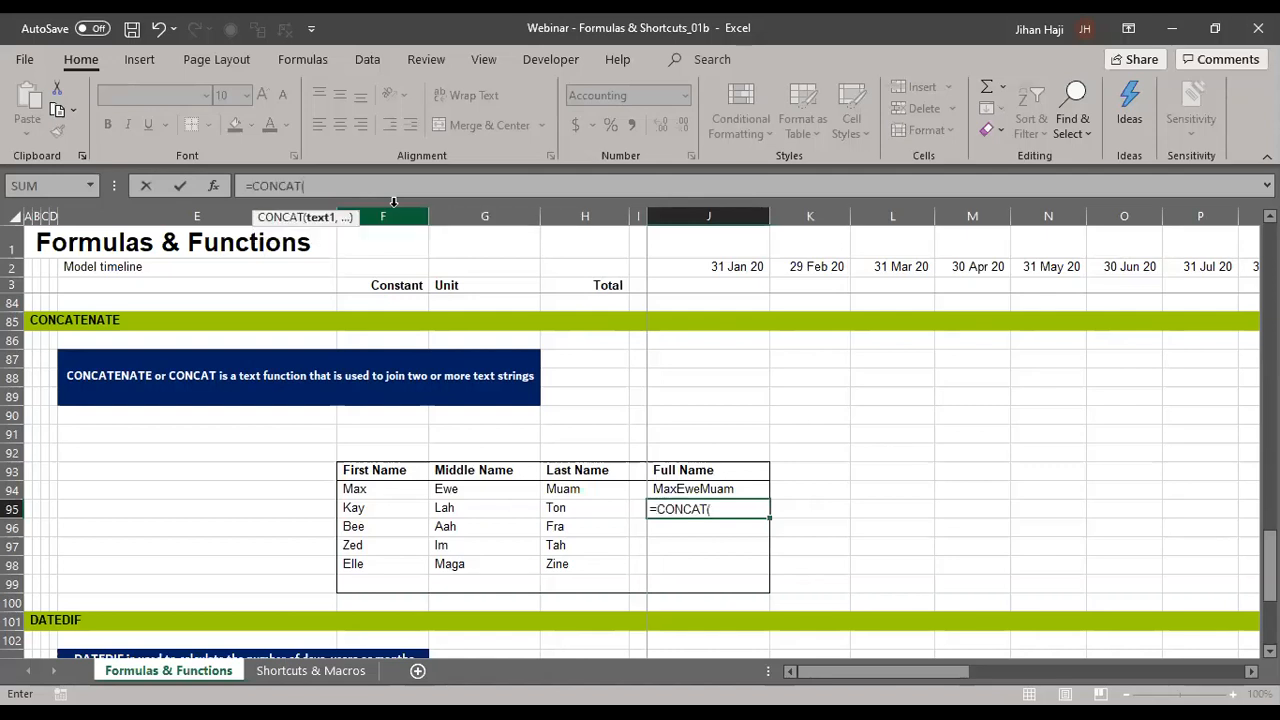
left_click(377, 508)
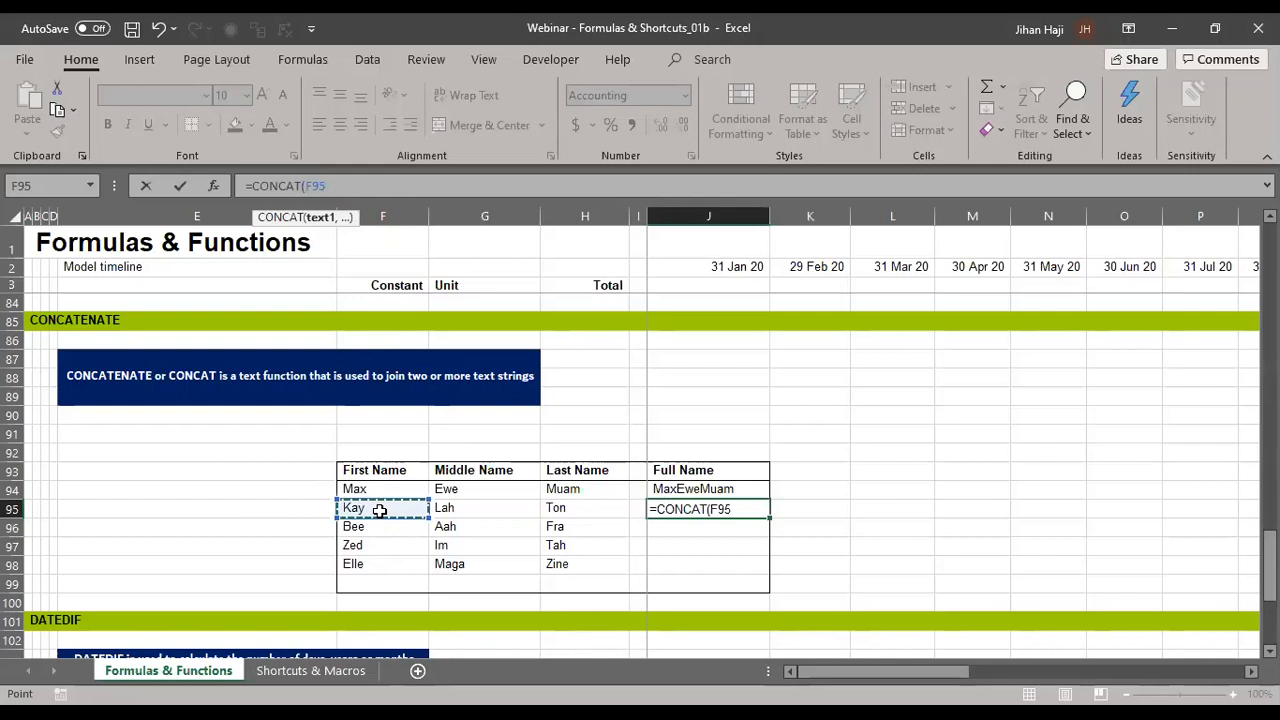
type(",")
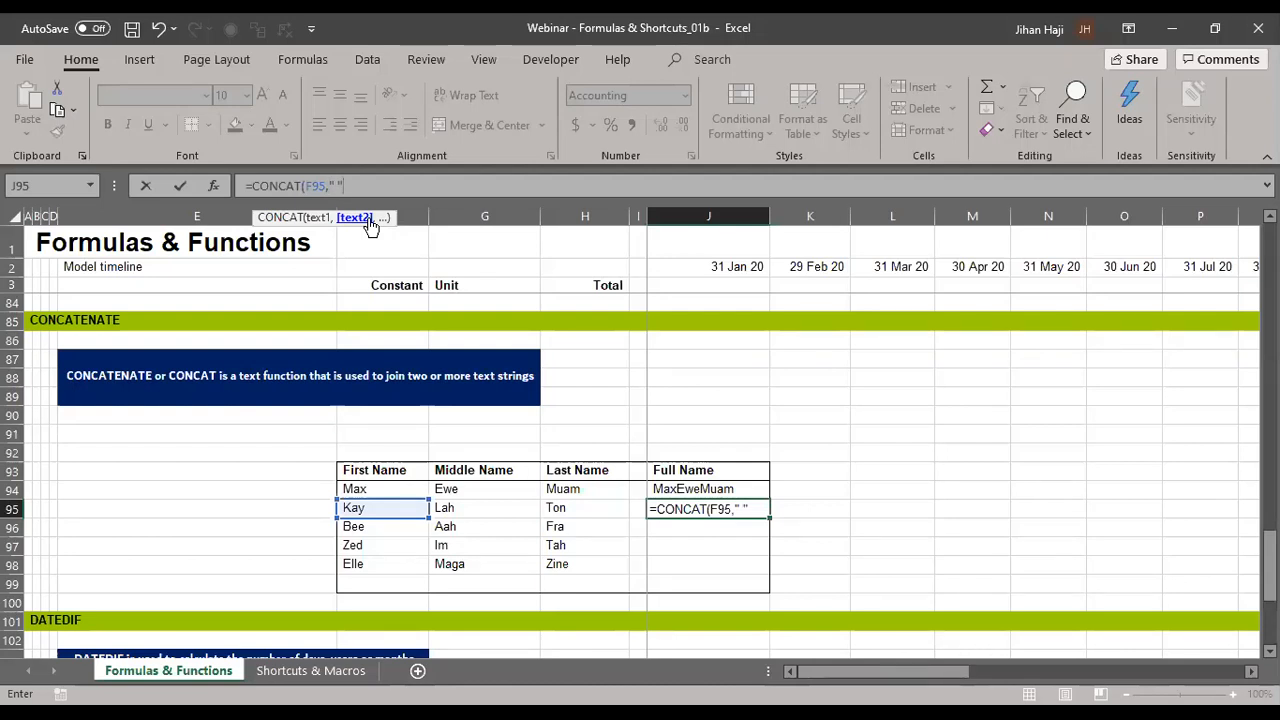
type(",")
left_click(499, 509)
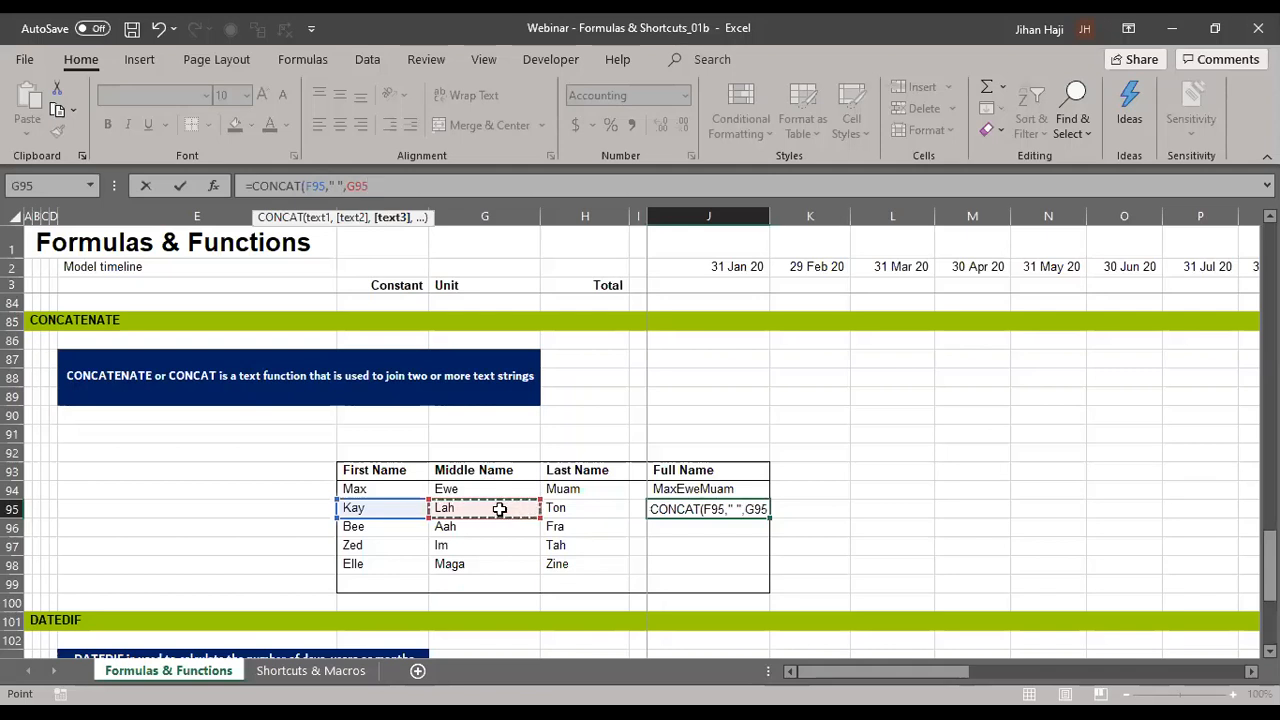
type(",")
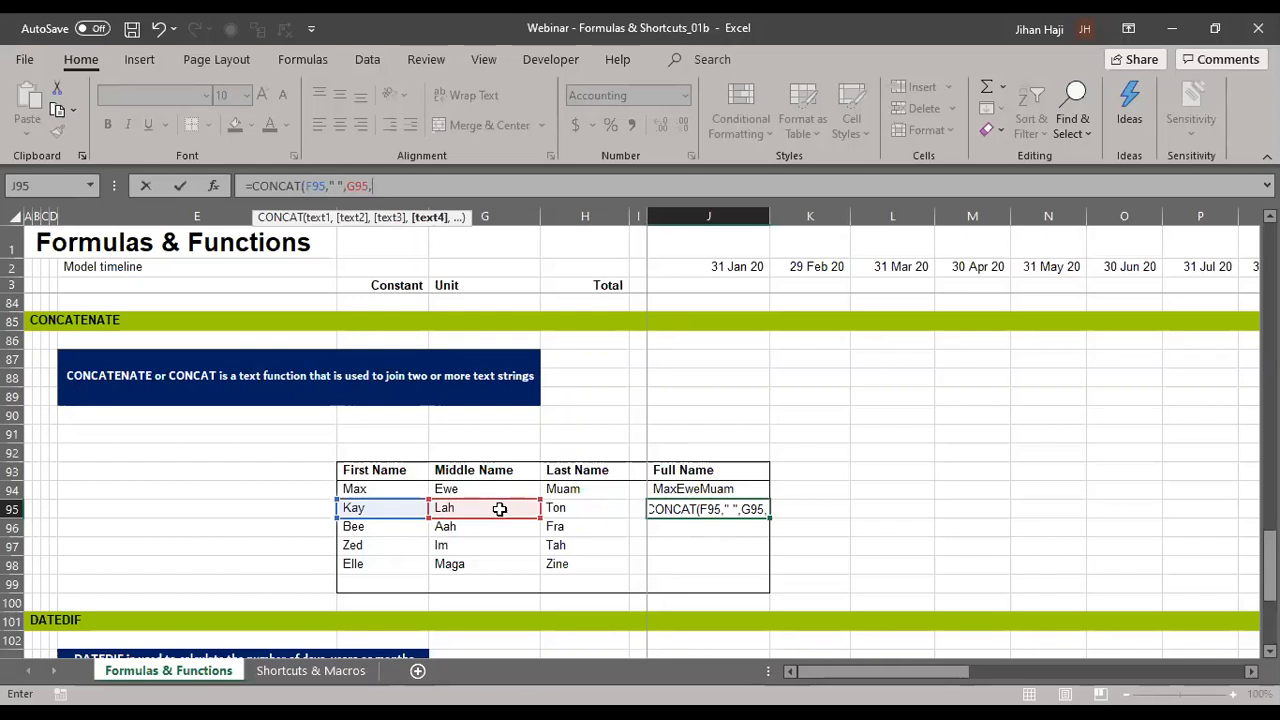
type("\"")
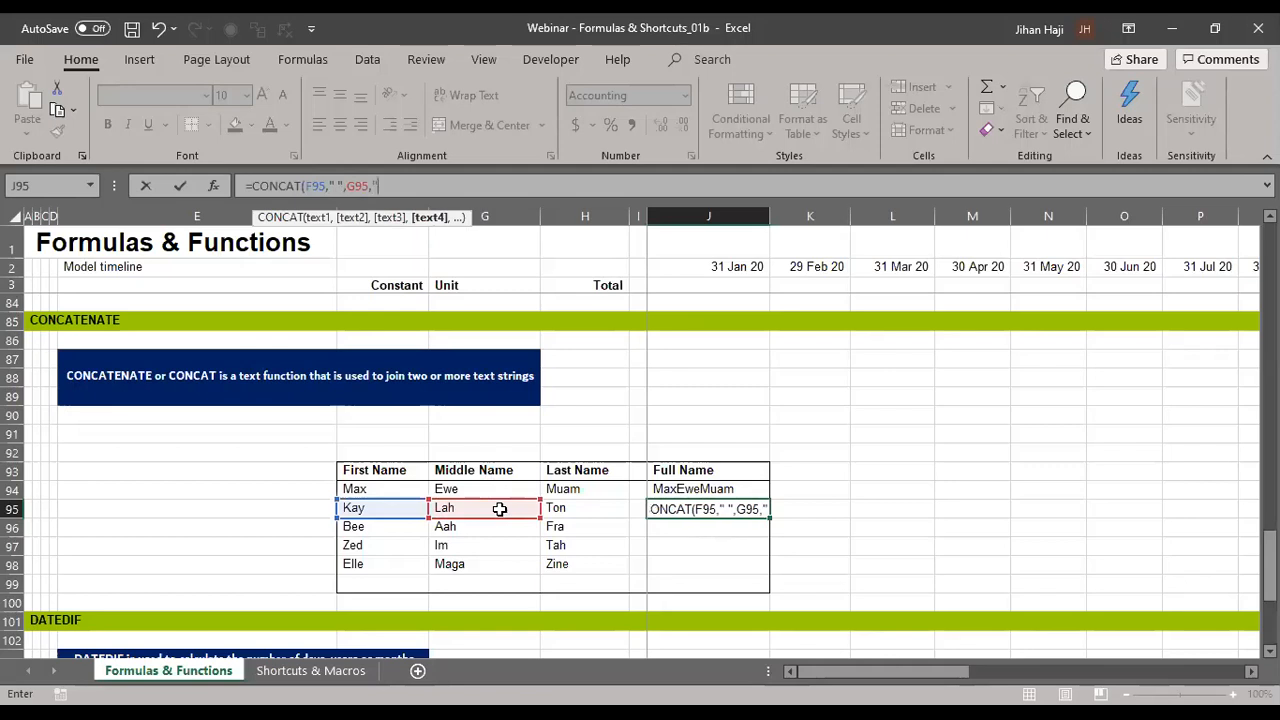
type("-")
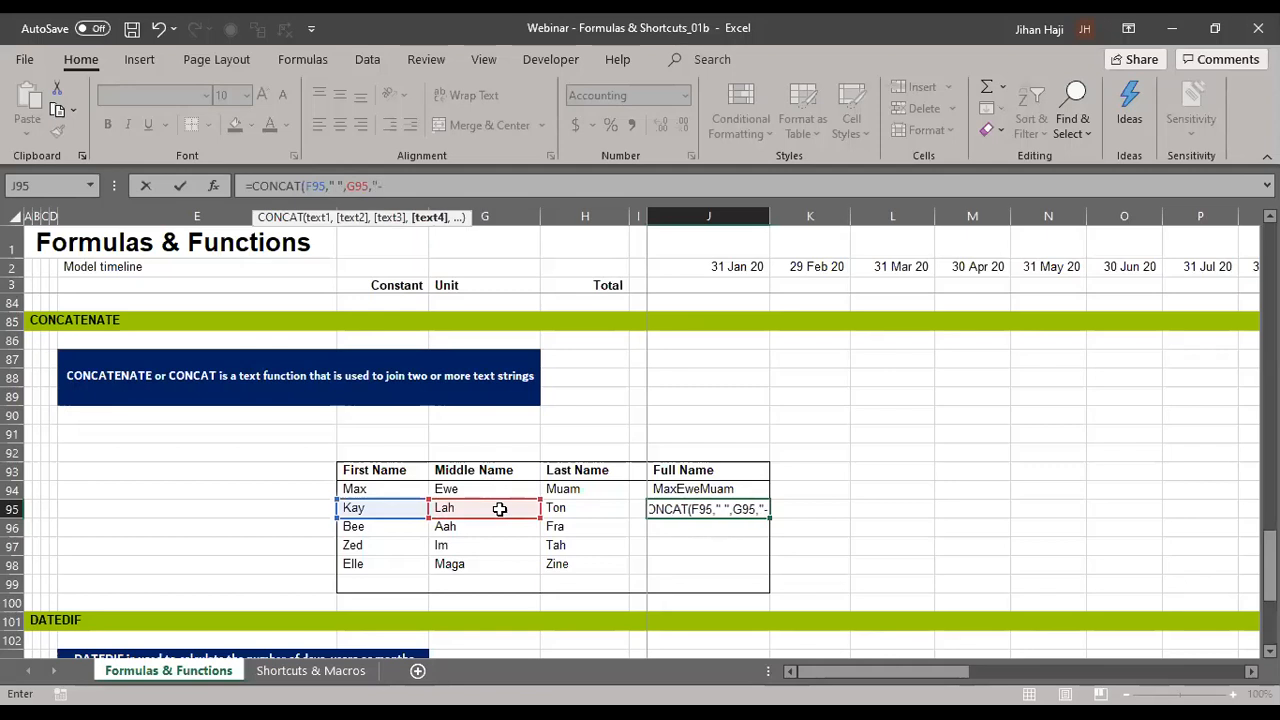
type("\"")
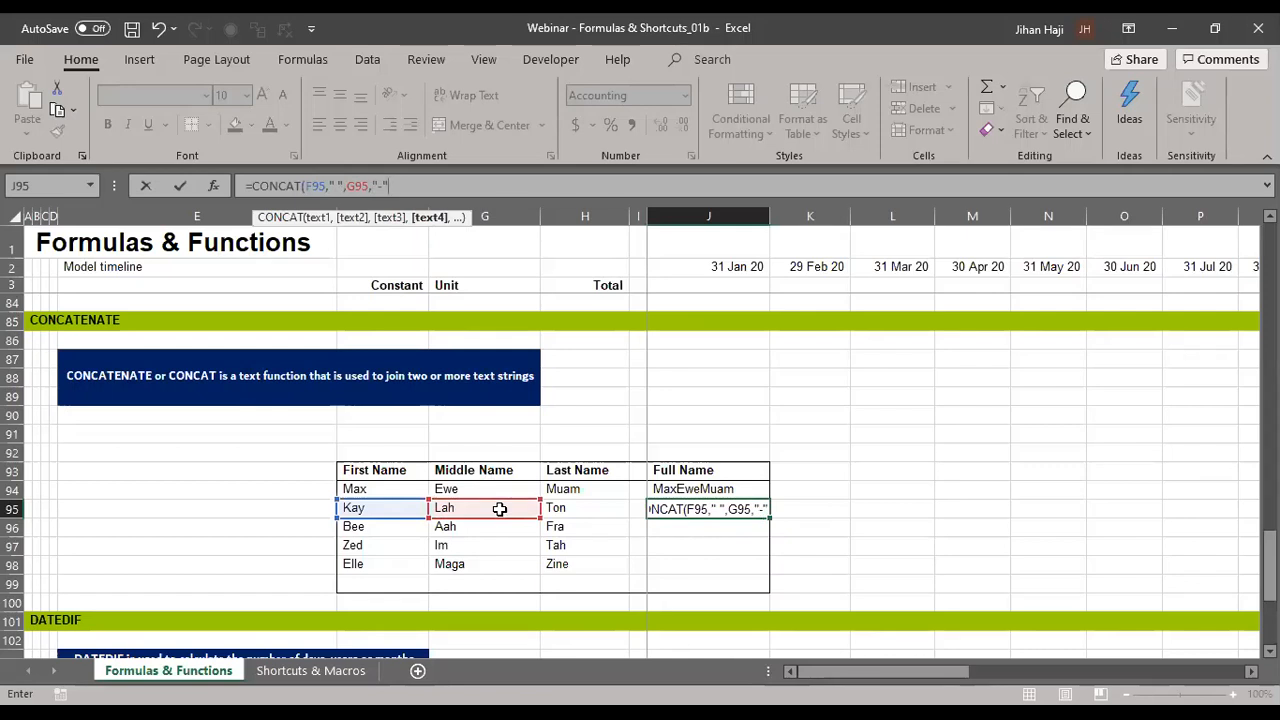
type(",")
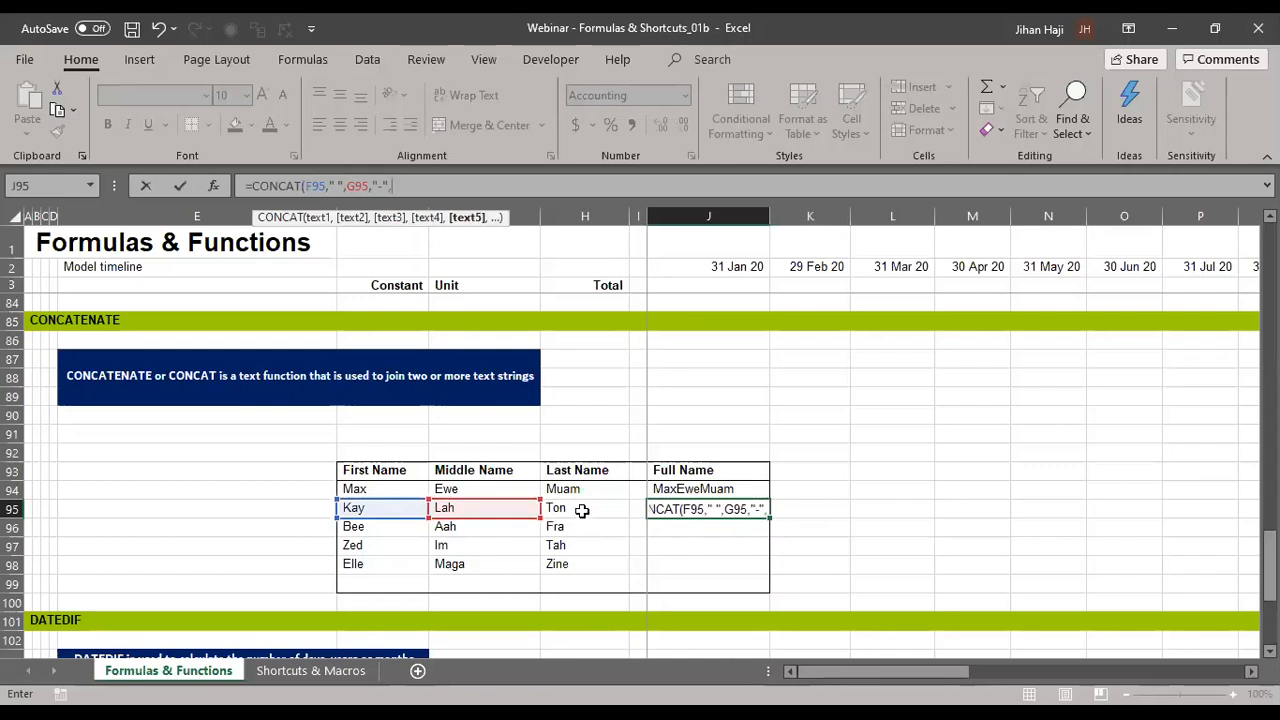
left_click(580, 509)
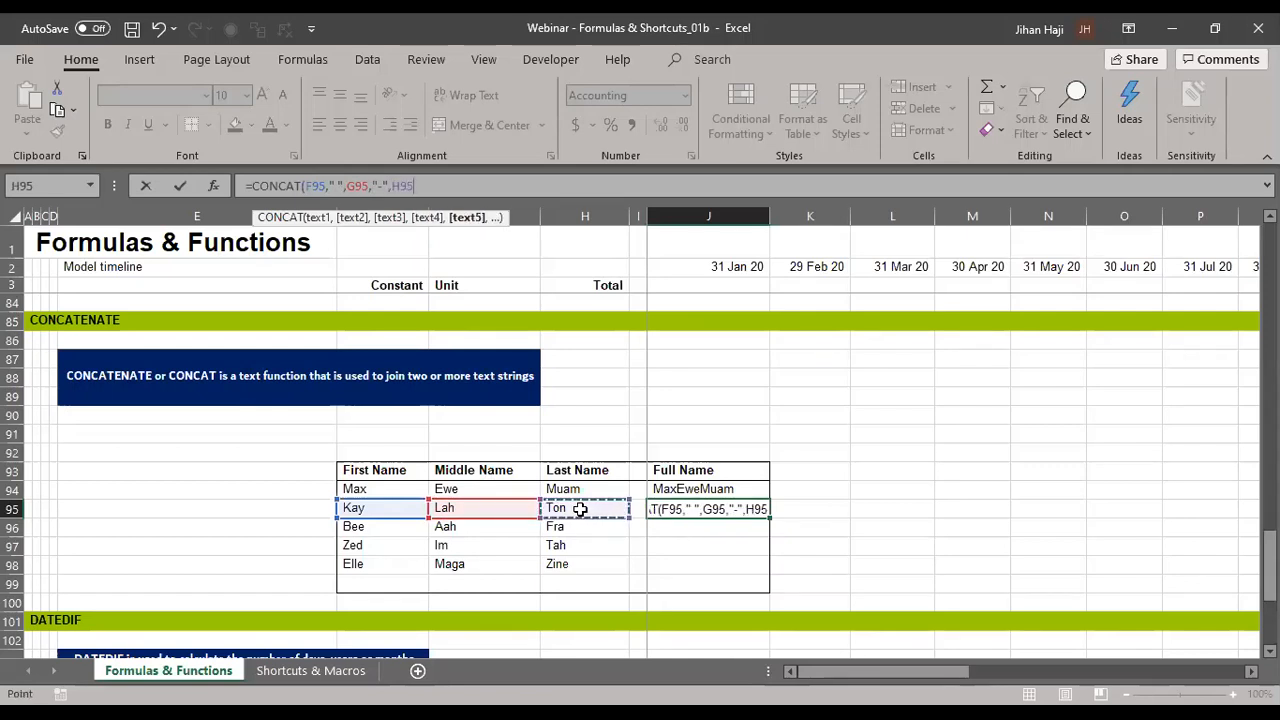
type(")")
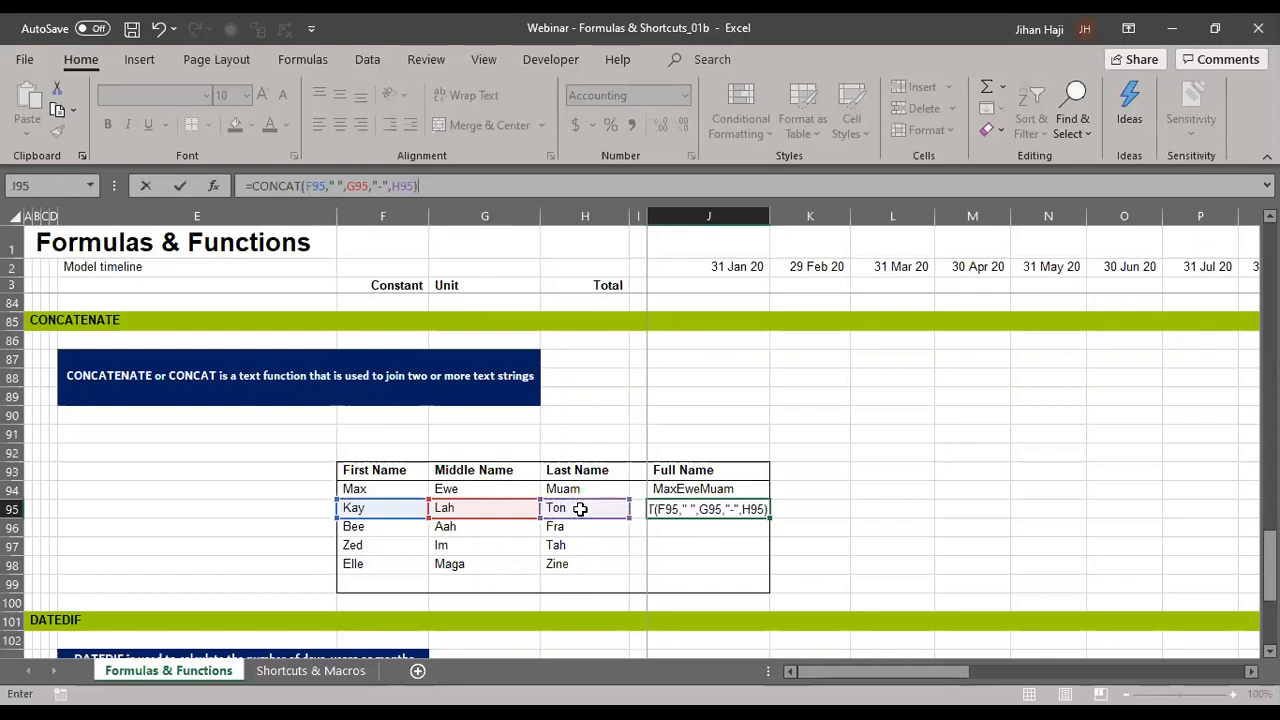
key("ctrl+Return")
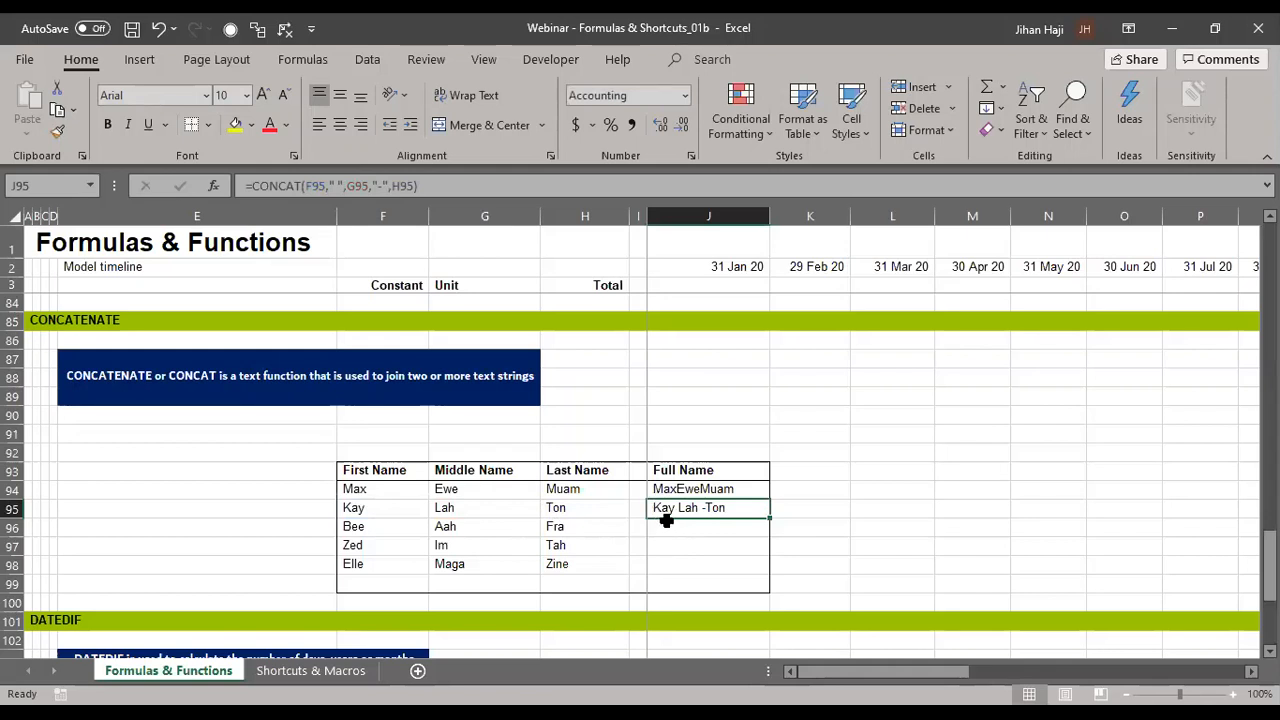
- Copy the CONCAT formula from J95 down the Full Name column to J98
left_click(742, 511)
key("ctrl+c")
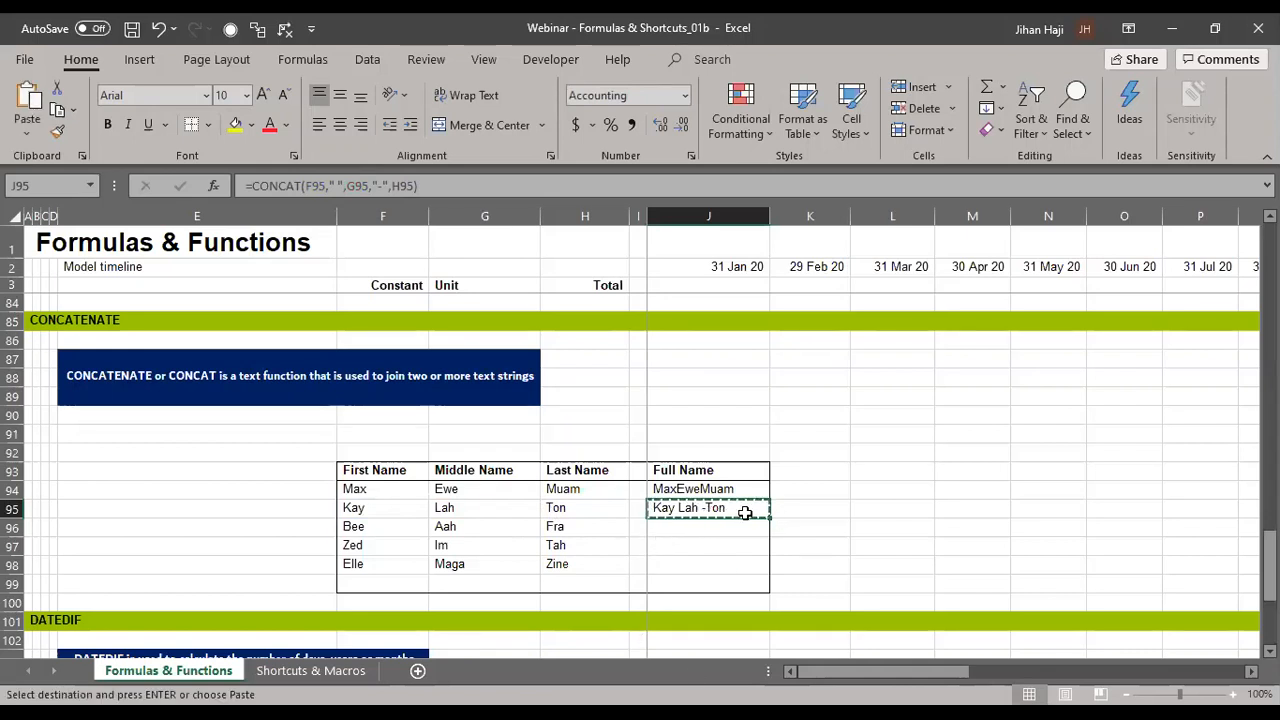
key("shift+Down")
key("shift+Down")
key("shift+Down")
key("Return")
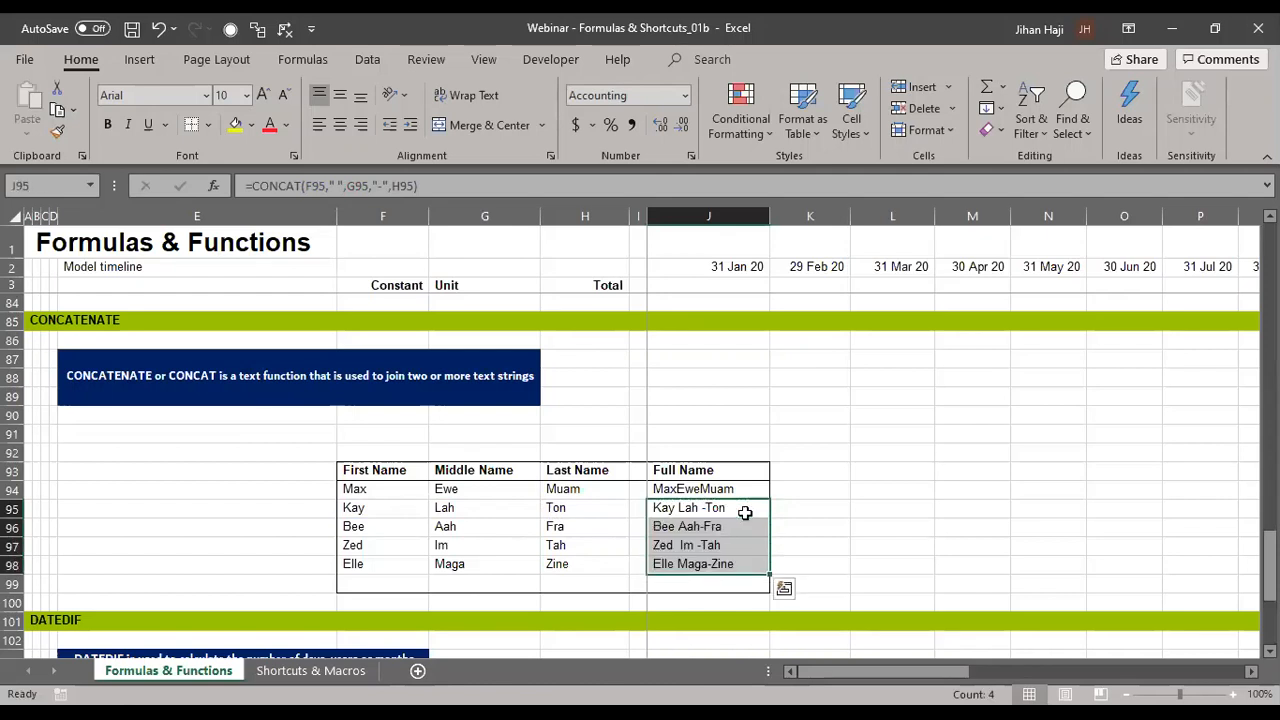
left_click(880, 501)
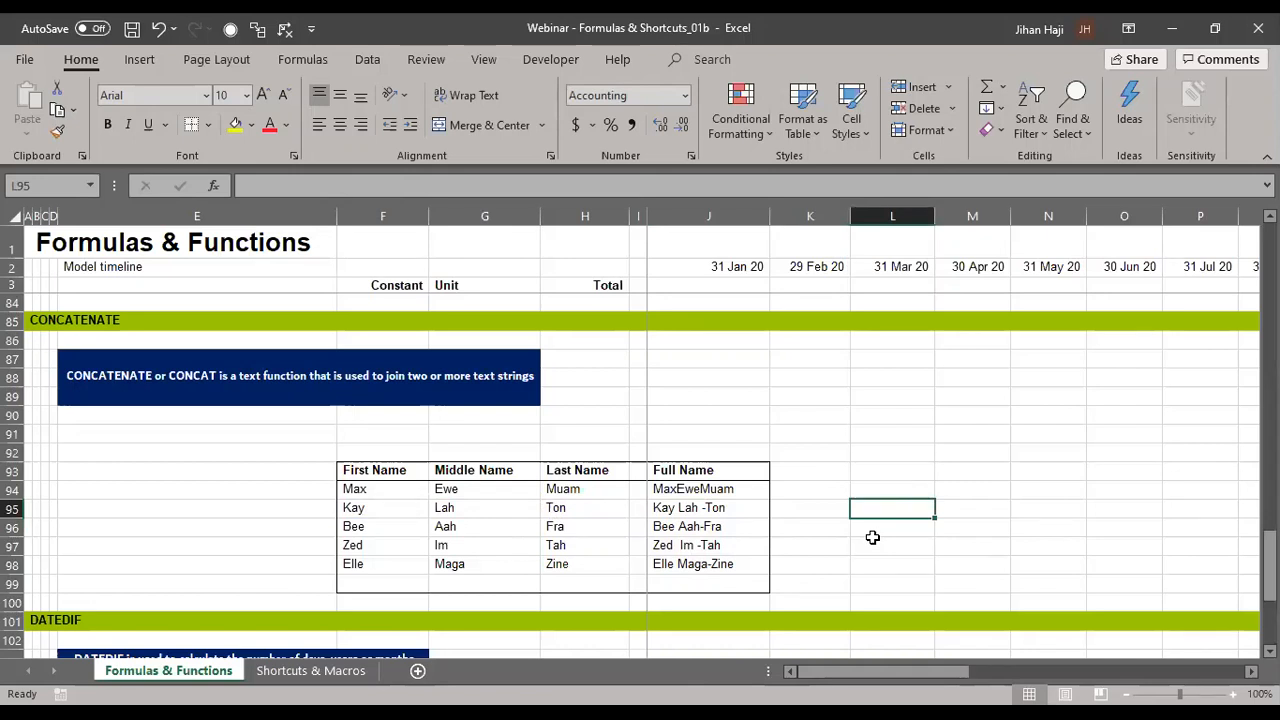
scroll(874, 521, "down", 1)
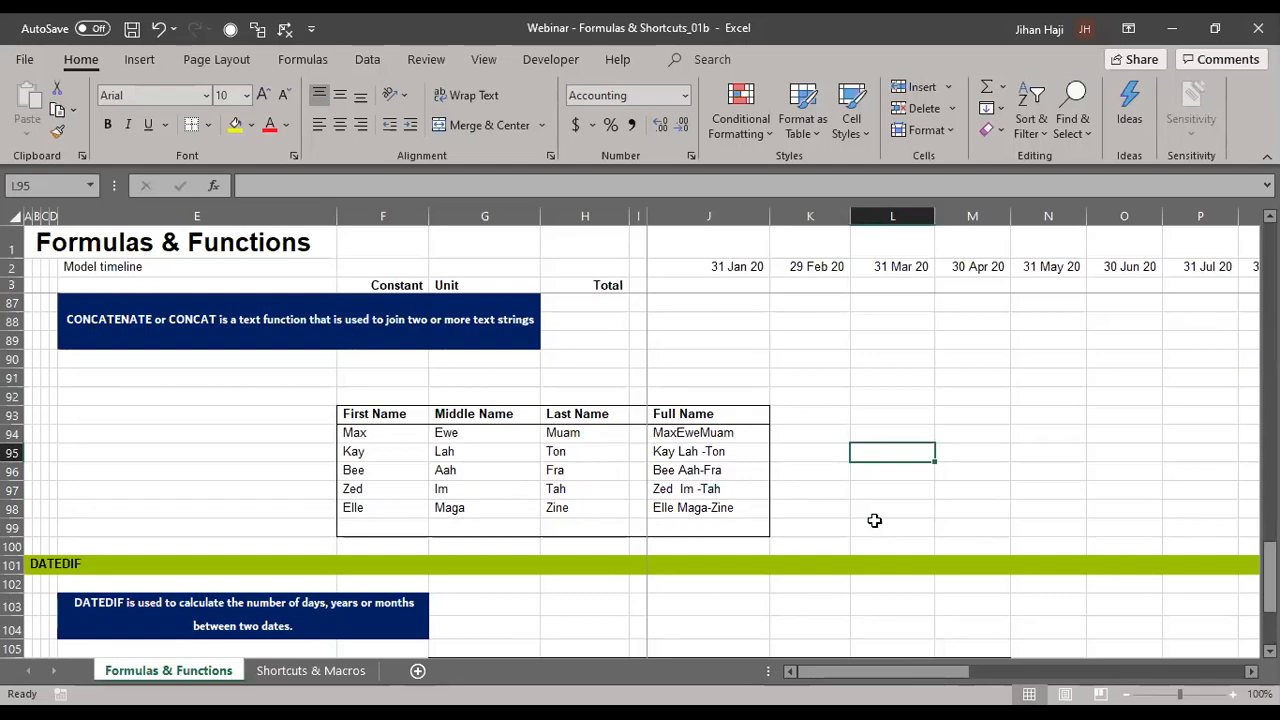
- Examine the start date, end date and unit arguments of the DATEDIF formula in K108, the first Years cell of the DATEDIF section
scroll(874, 520, "down", 1)
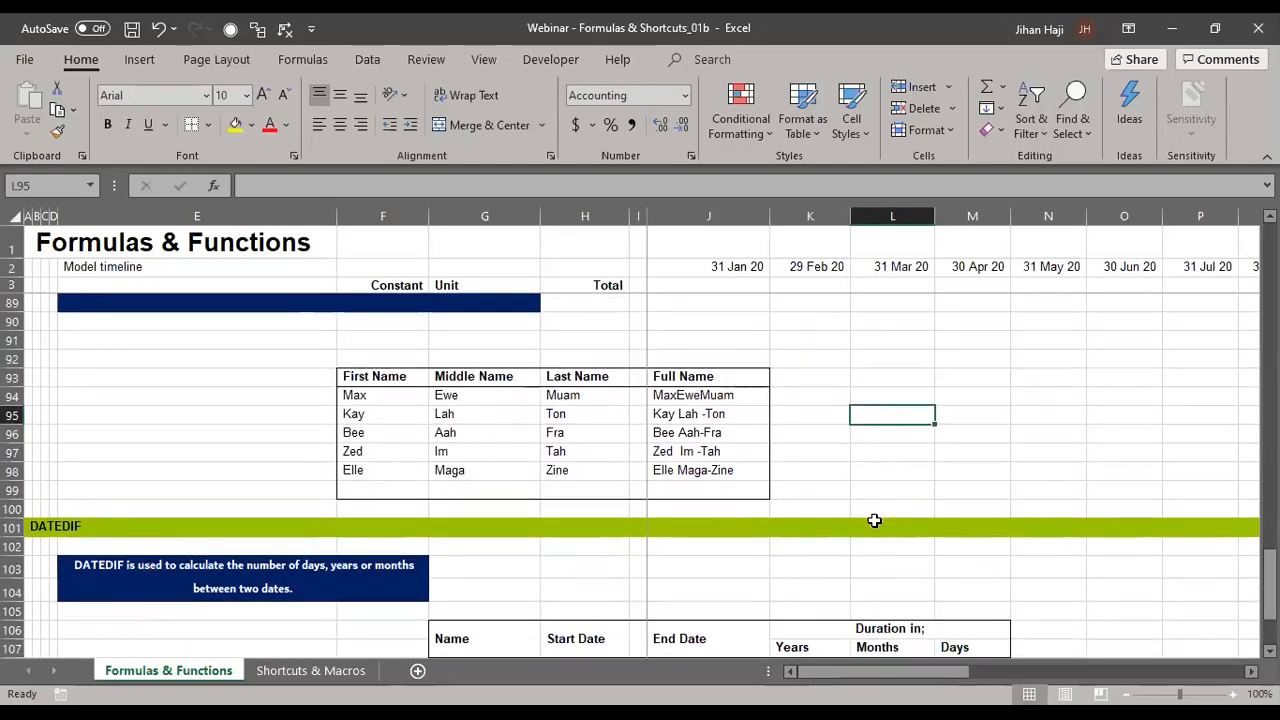
scroll(874, 520, "down", 2)
scroll(874, 515, "down", 2)
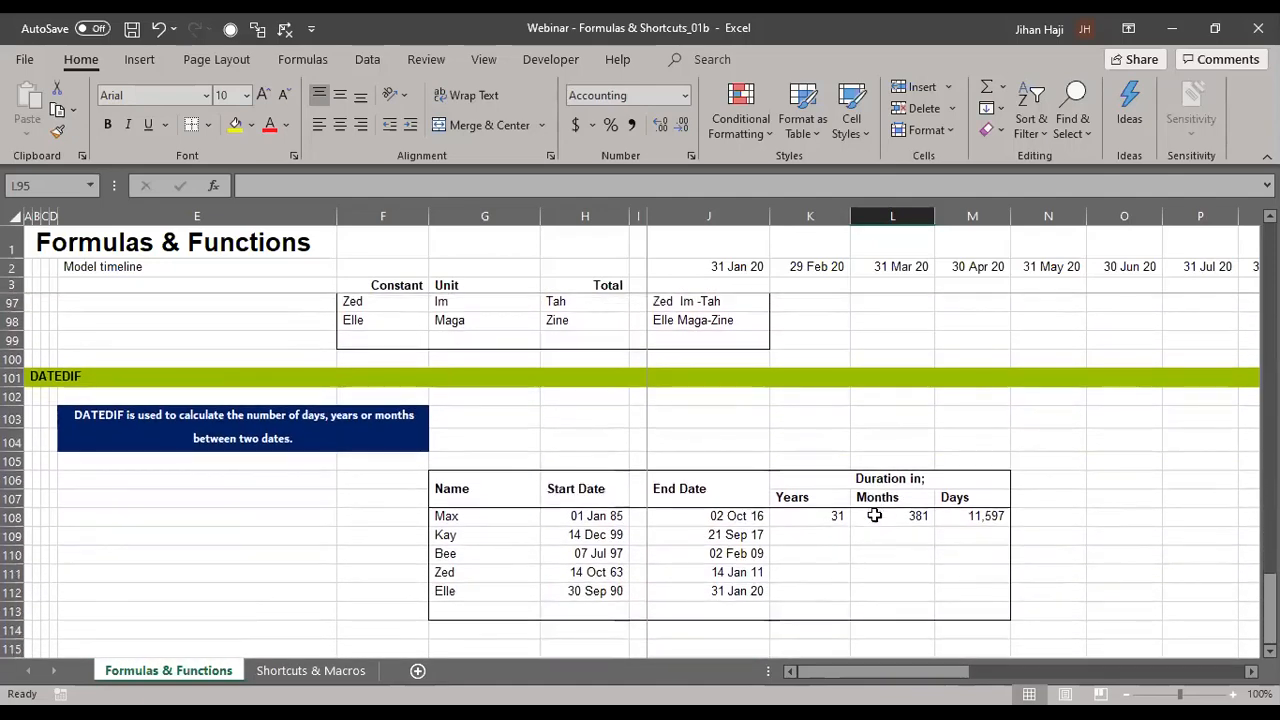
scroll(874, 515, "up", 1)
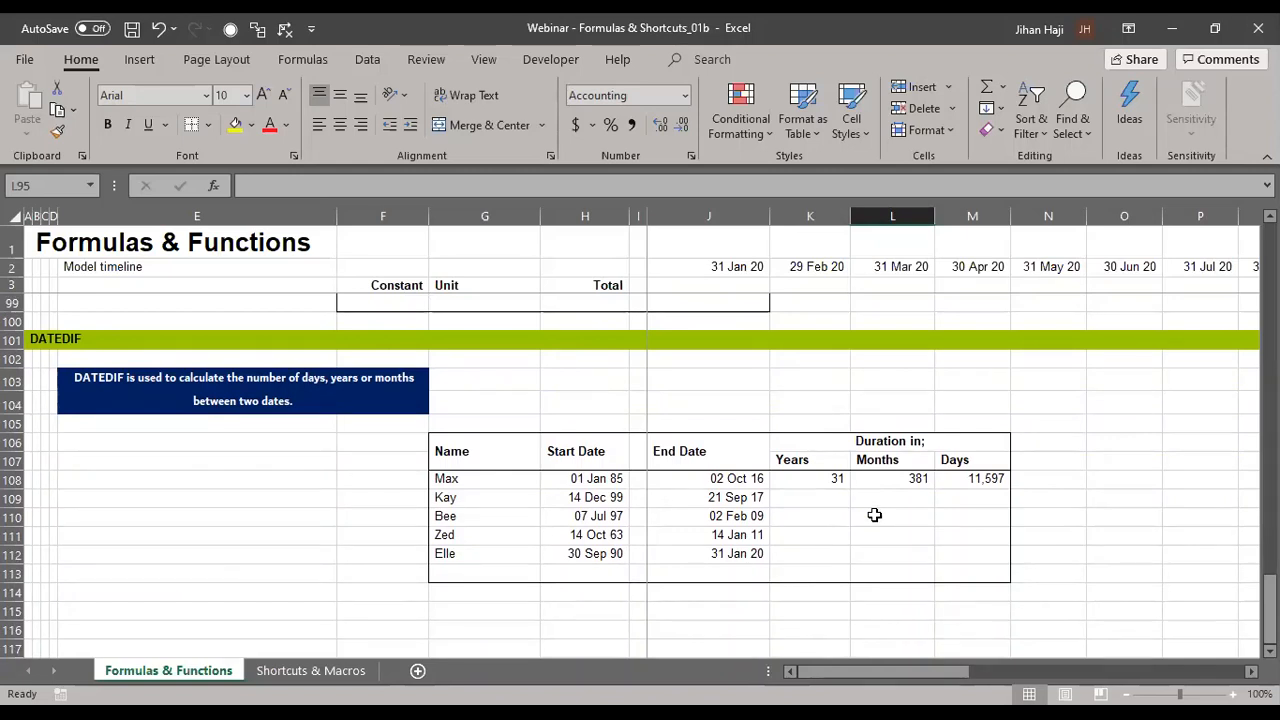
left_click(830, 479)
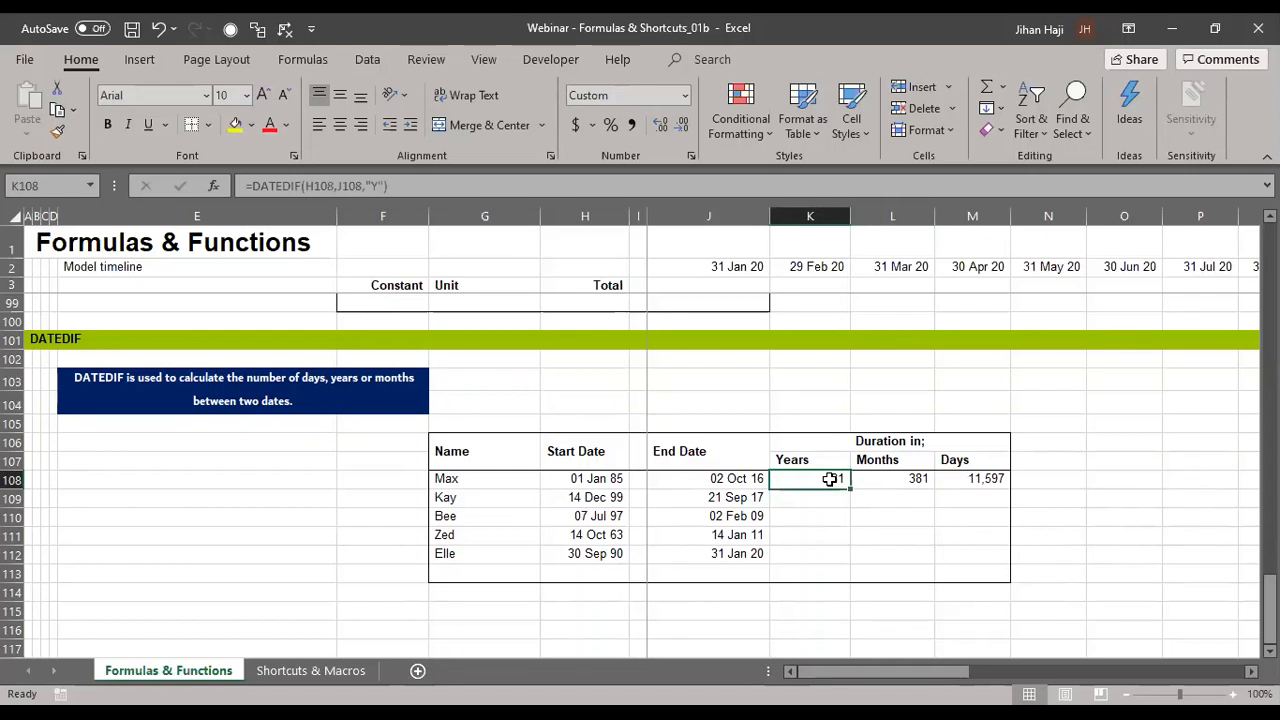
key("F2")
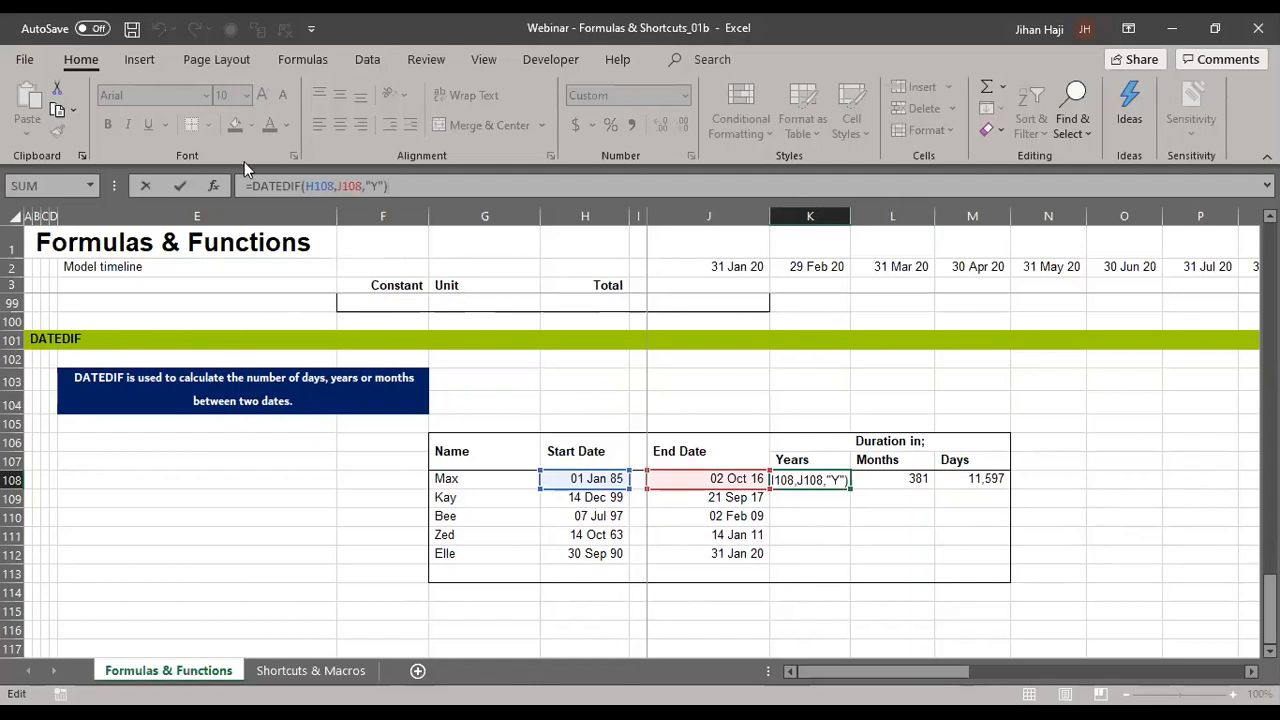
left_click(318, 188)
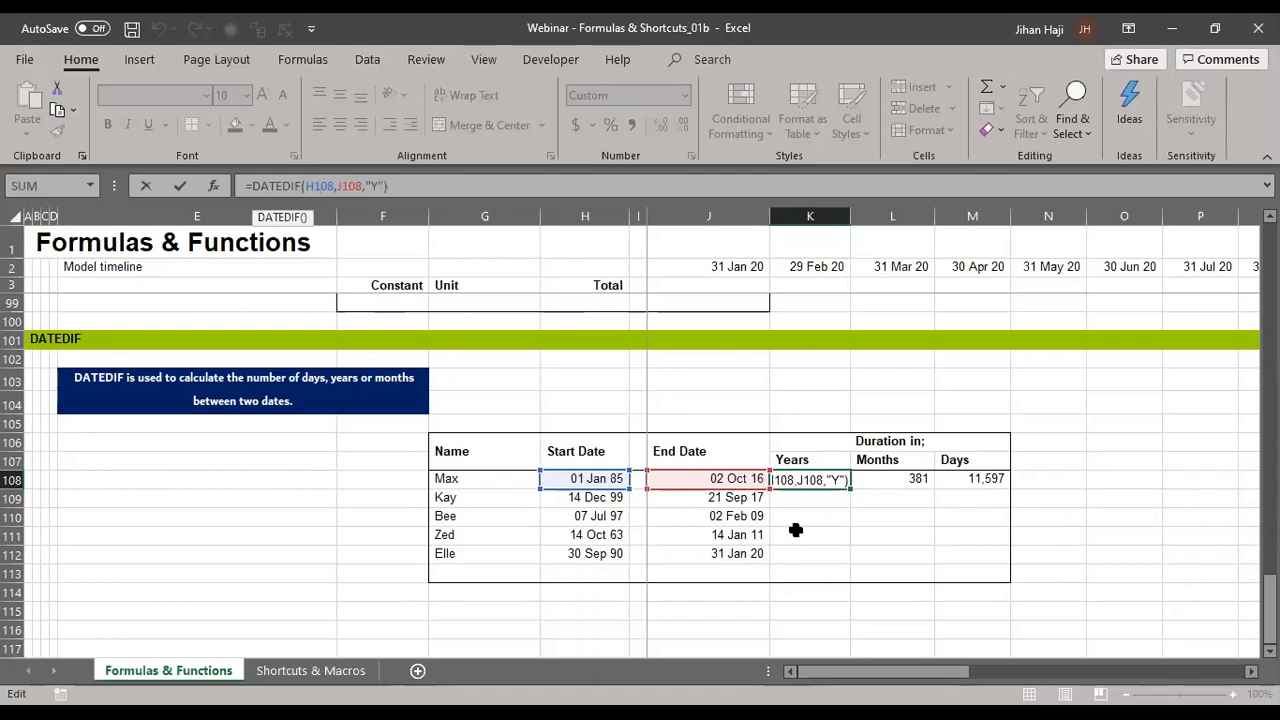
key("ctrl+Return")
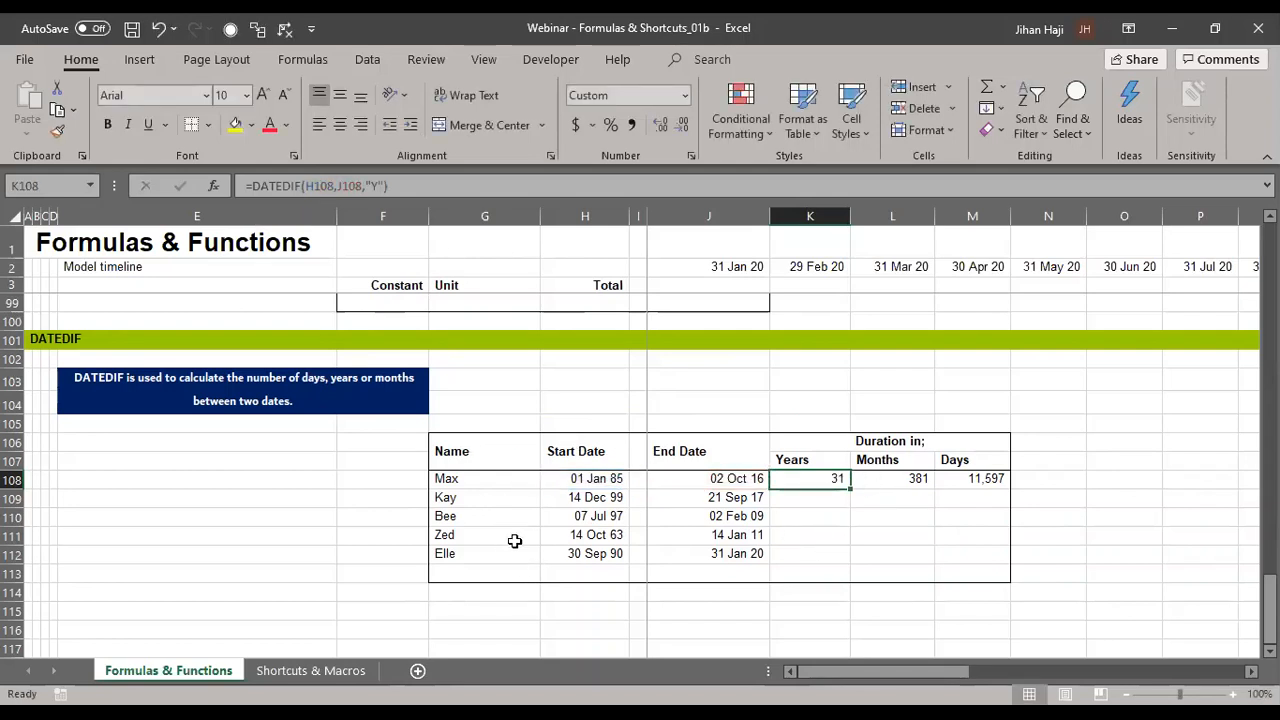
- Inspect the start and end dates in H108 and J108 and compare the Years, Months and Days formulas in row 108
left_click(590, 477)
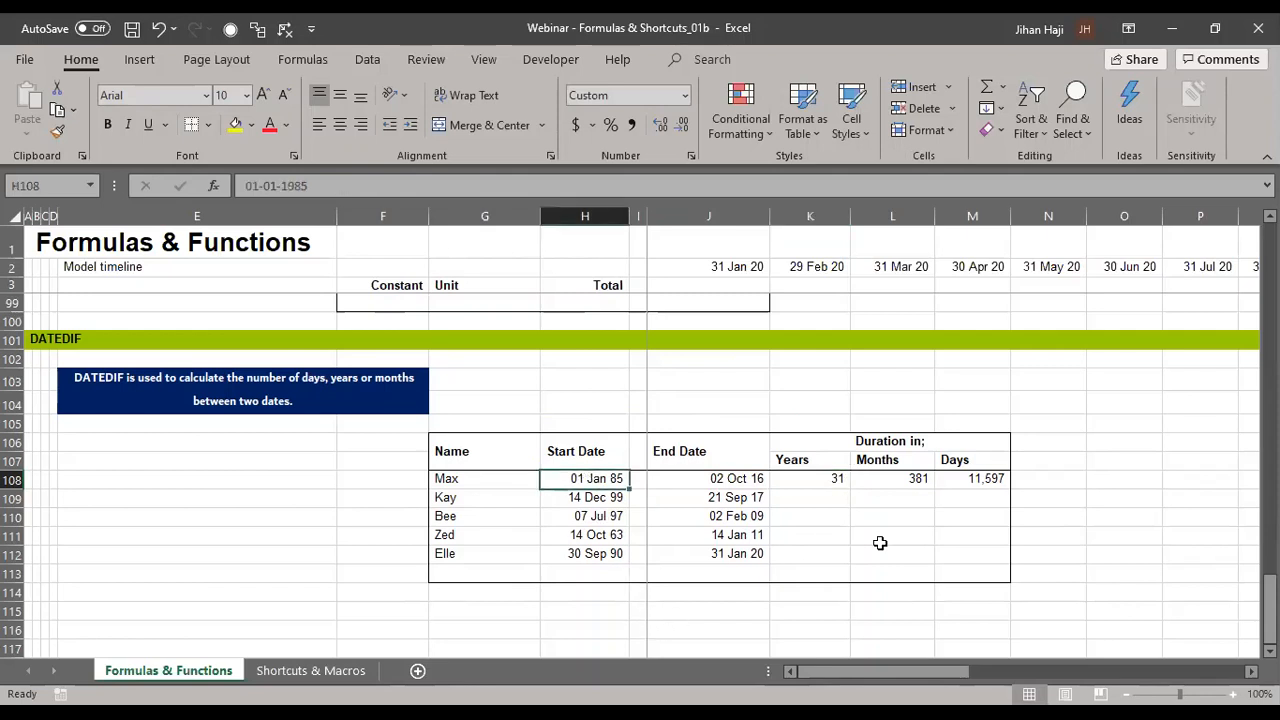
left_click(756, 480)
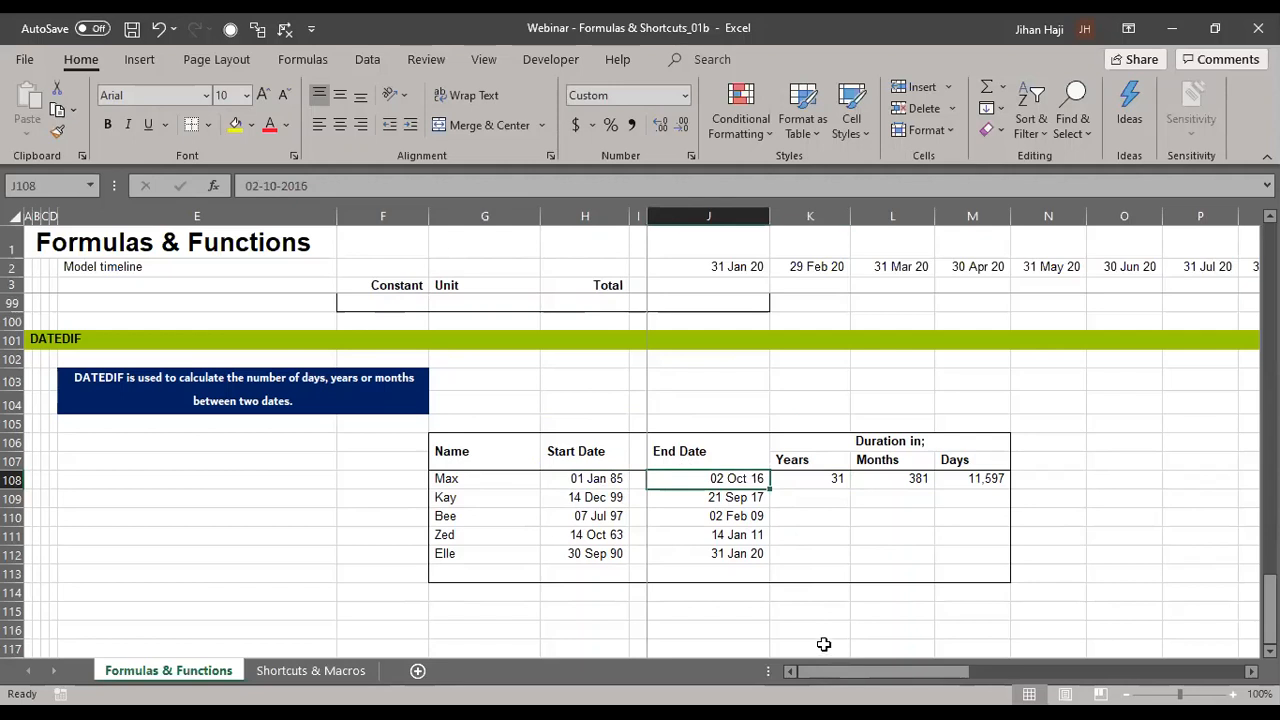
left_click(819, 483)
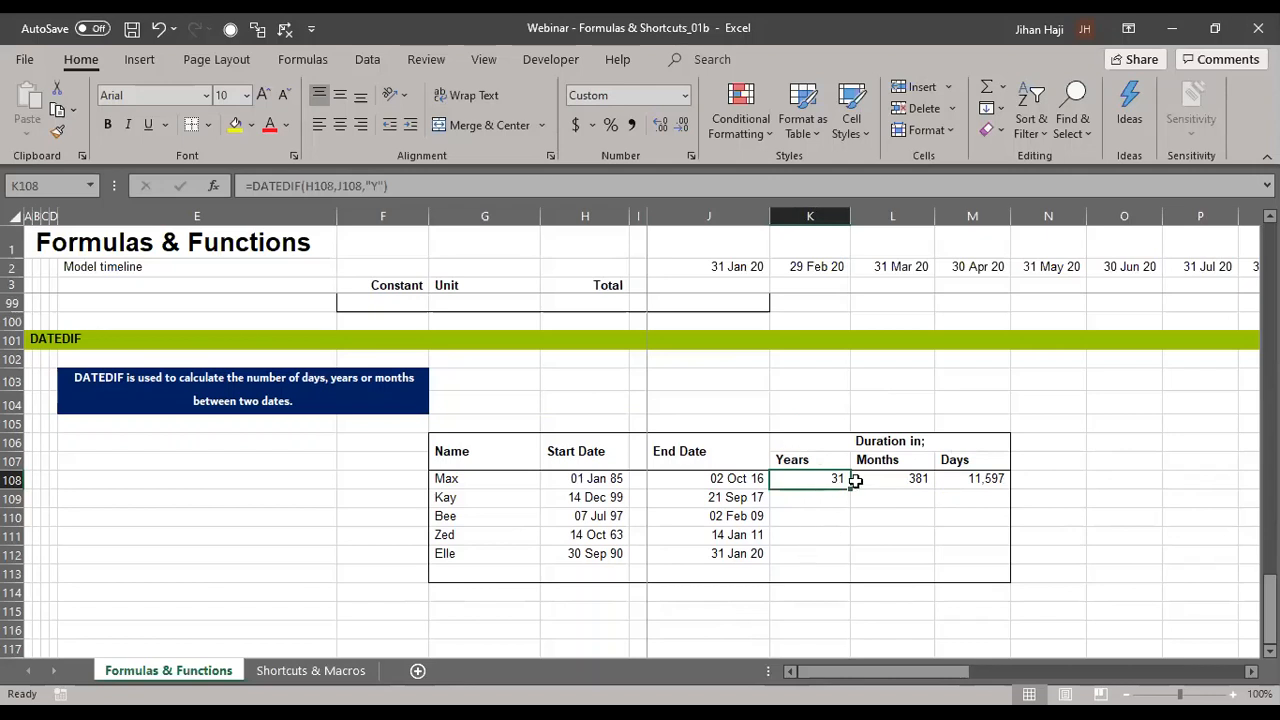
left_click(898, 459)
left_click(908, 482)
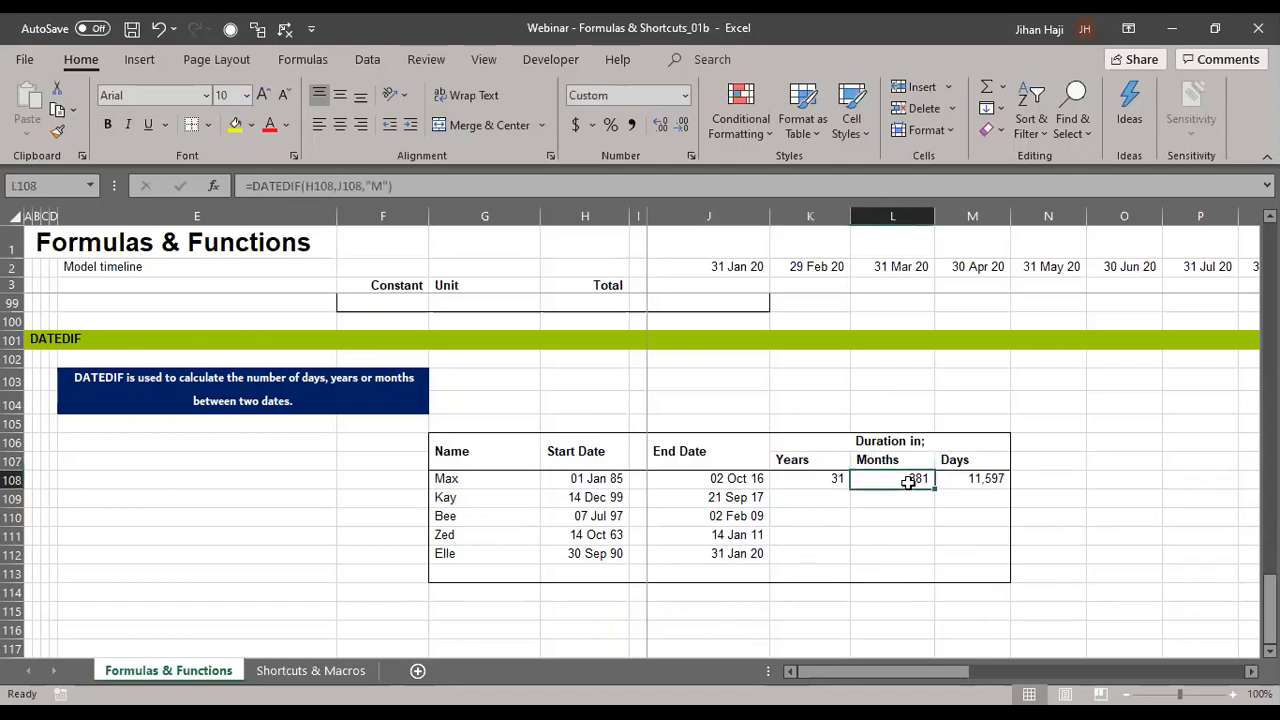
left_click(986, 451)
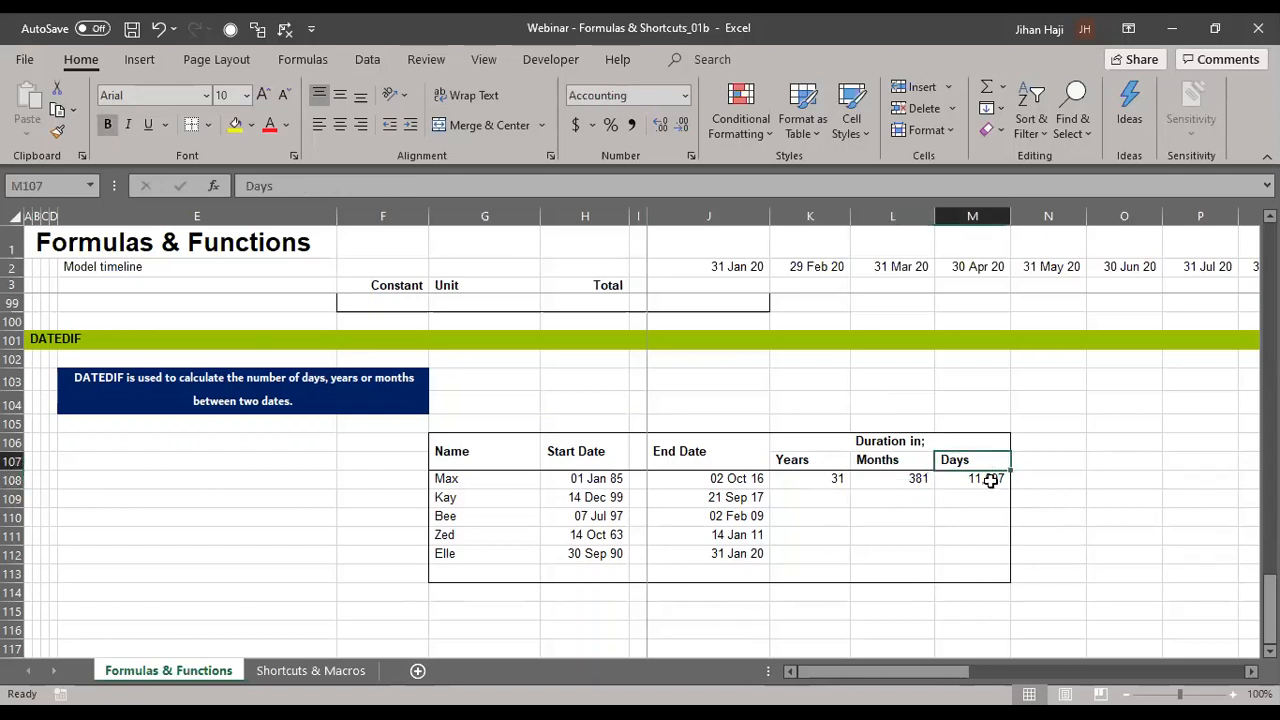
left_click(989, 482)
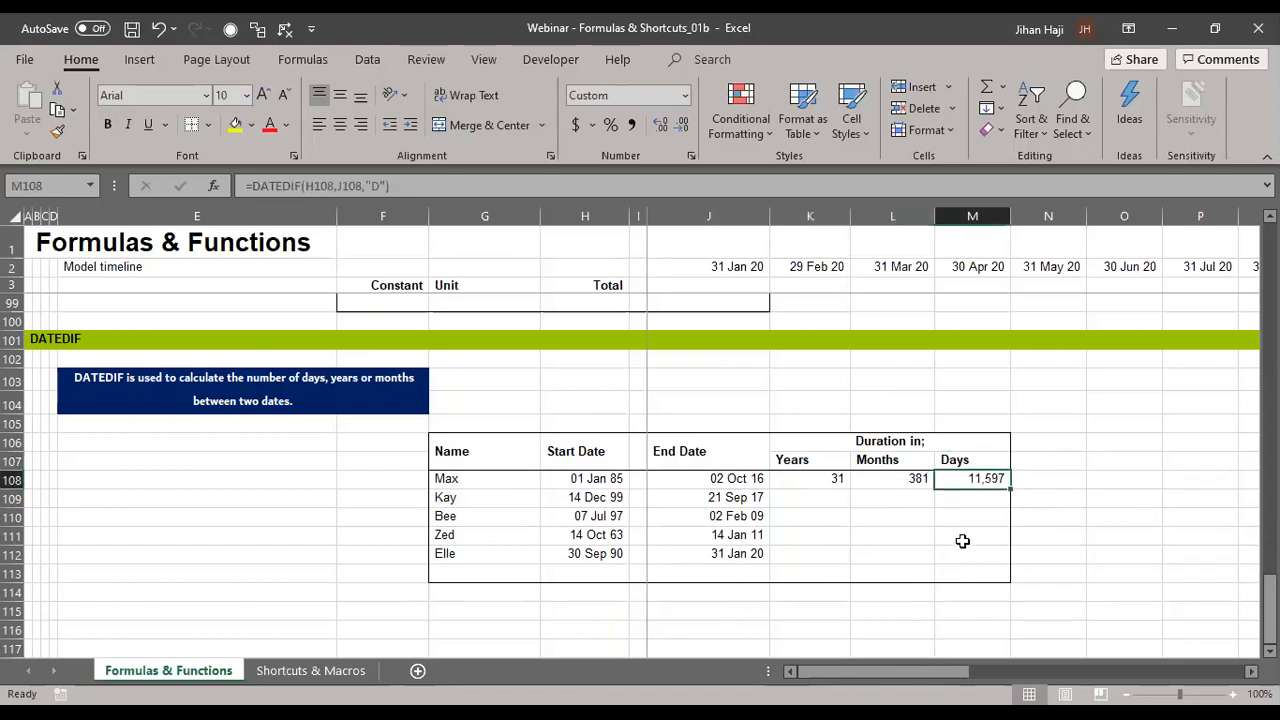
- Review the "Y" unit argument in K108's DATEDIF formula, leaving the formula as it is
left_click(805, 479)
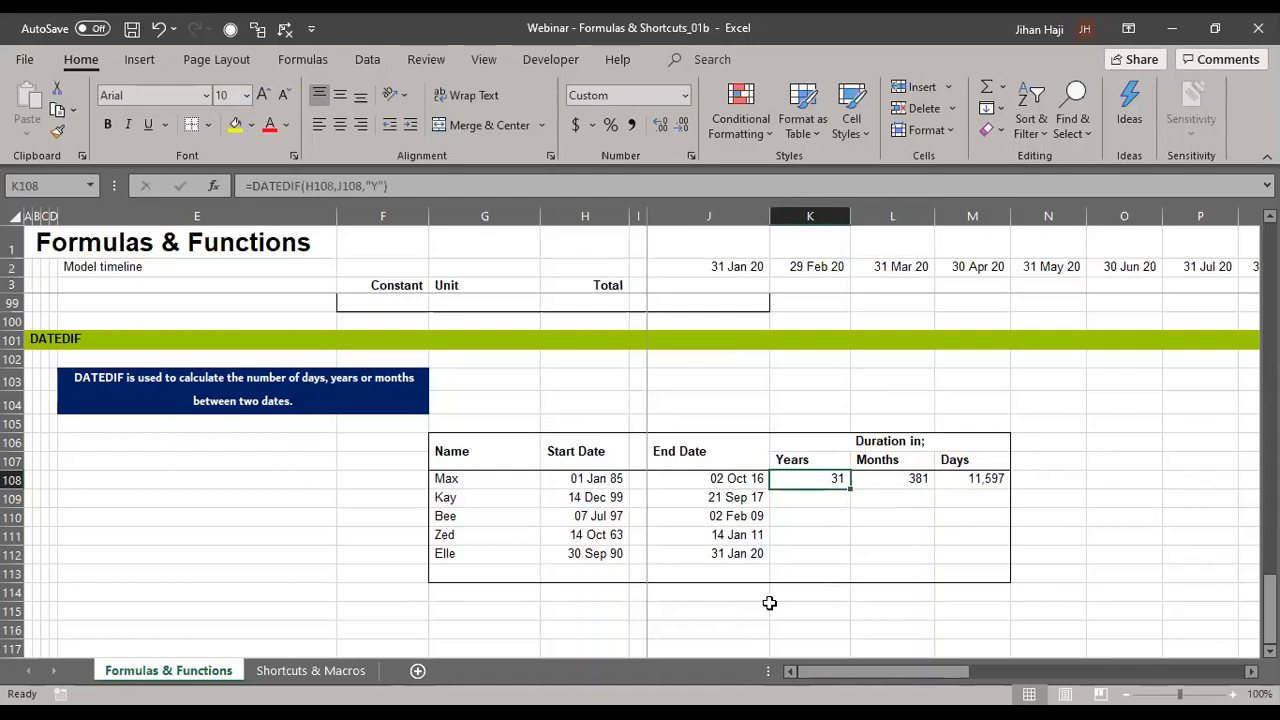
key("F2")
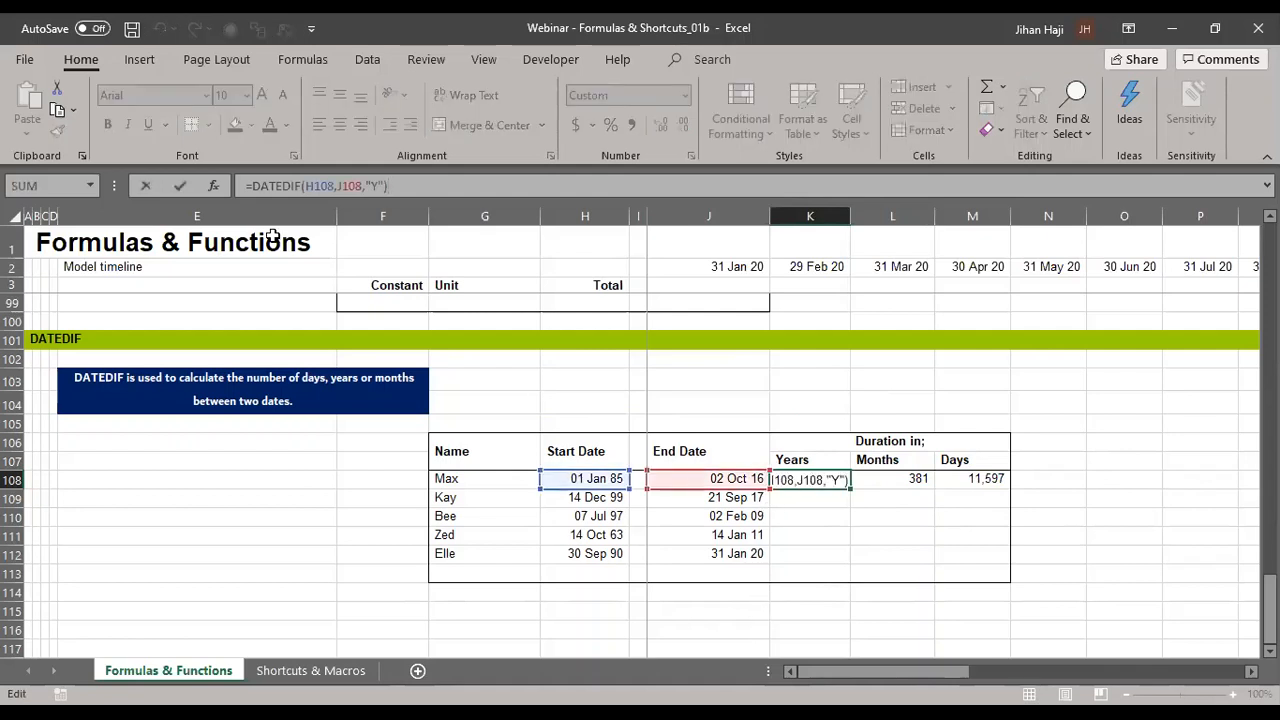
left_click(324, 185)
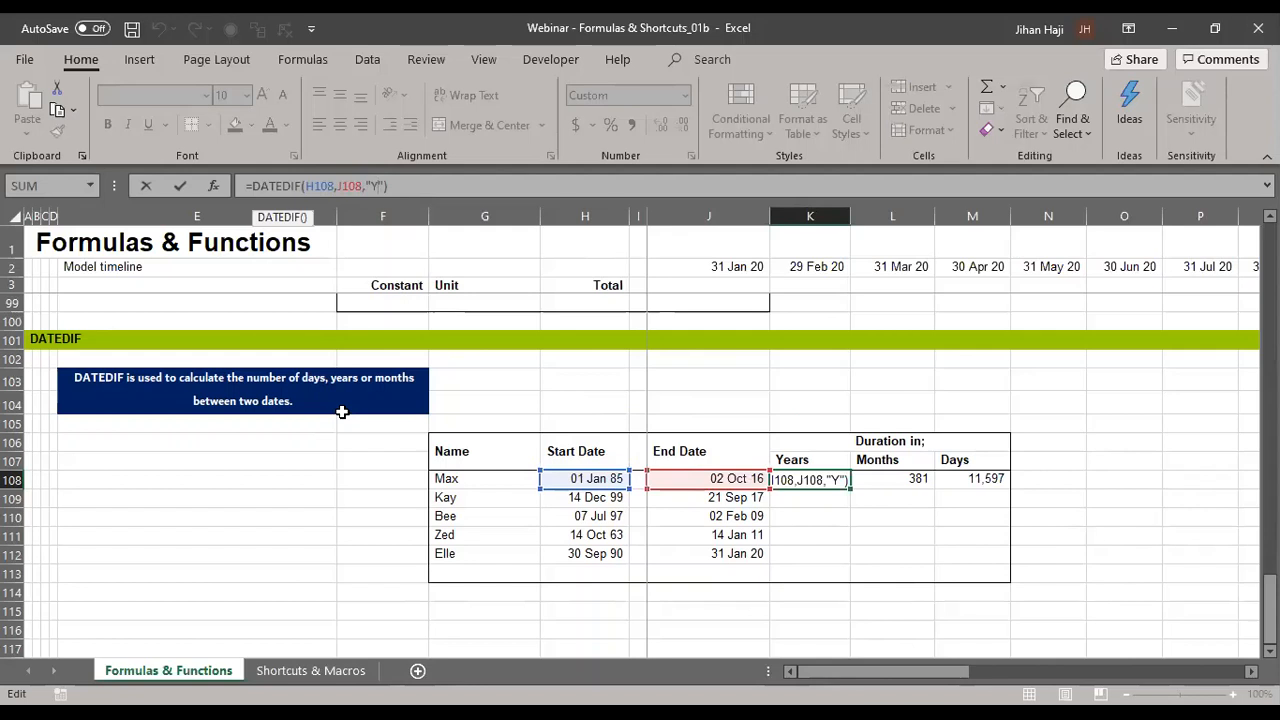
key("ctrl+Return")
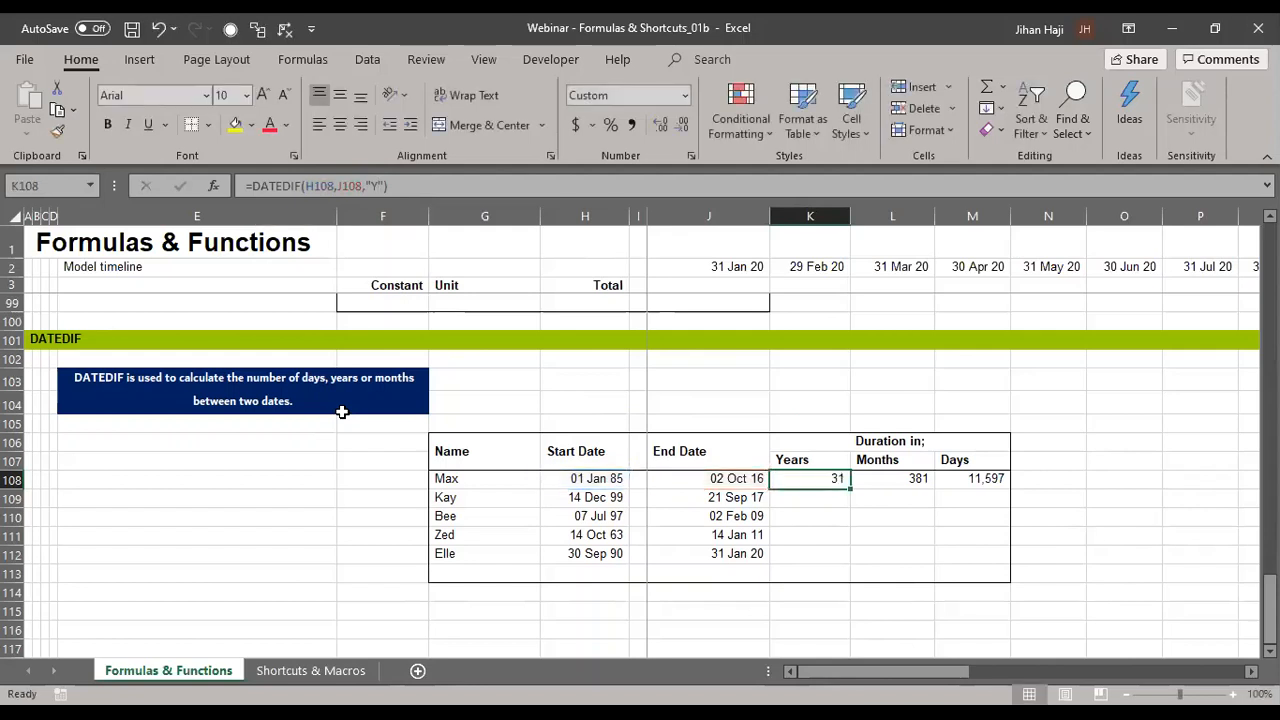
- Enter =DATEDIF(H109,J109,"Y") in K109 to calculate the second row's duration in years
key("Down")
type("=")
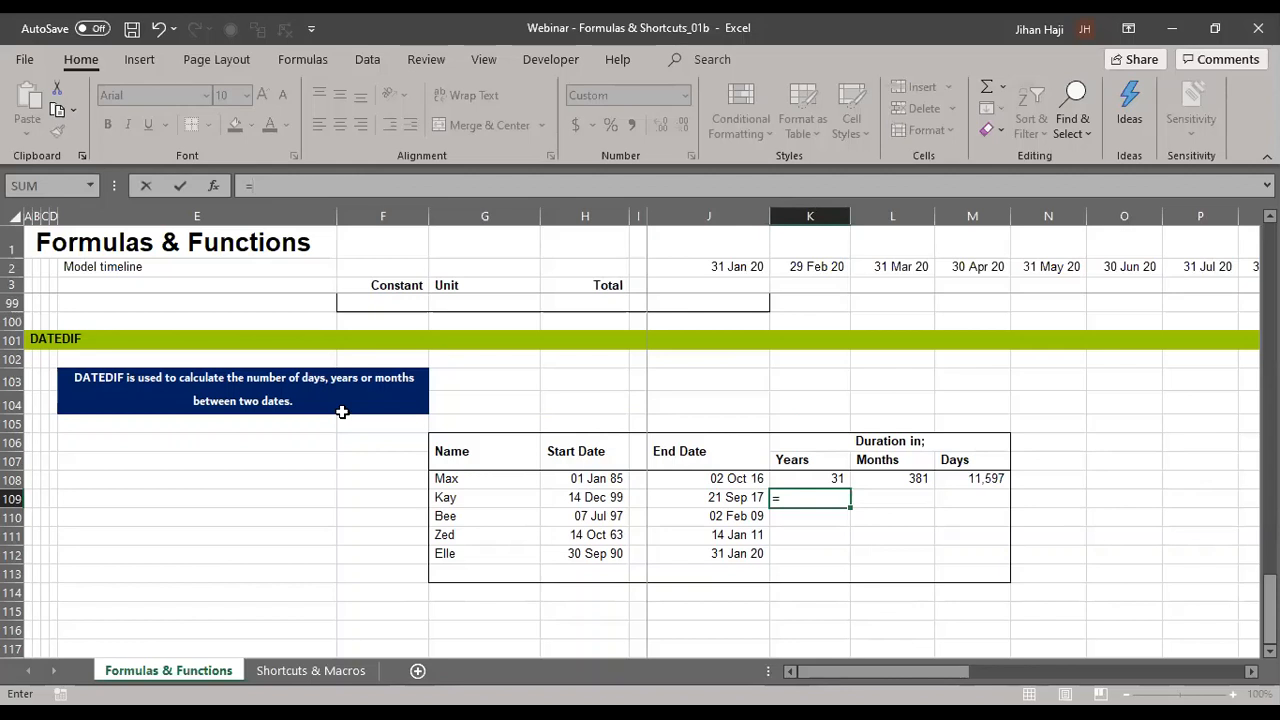
type("DATEDIF(")
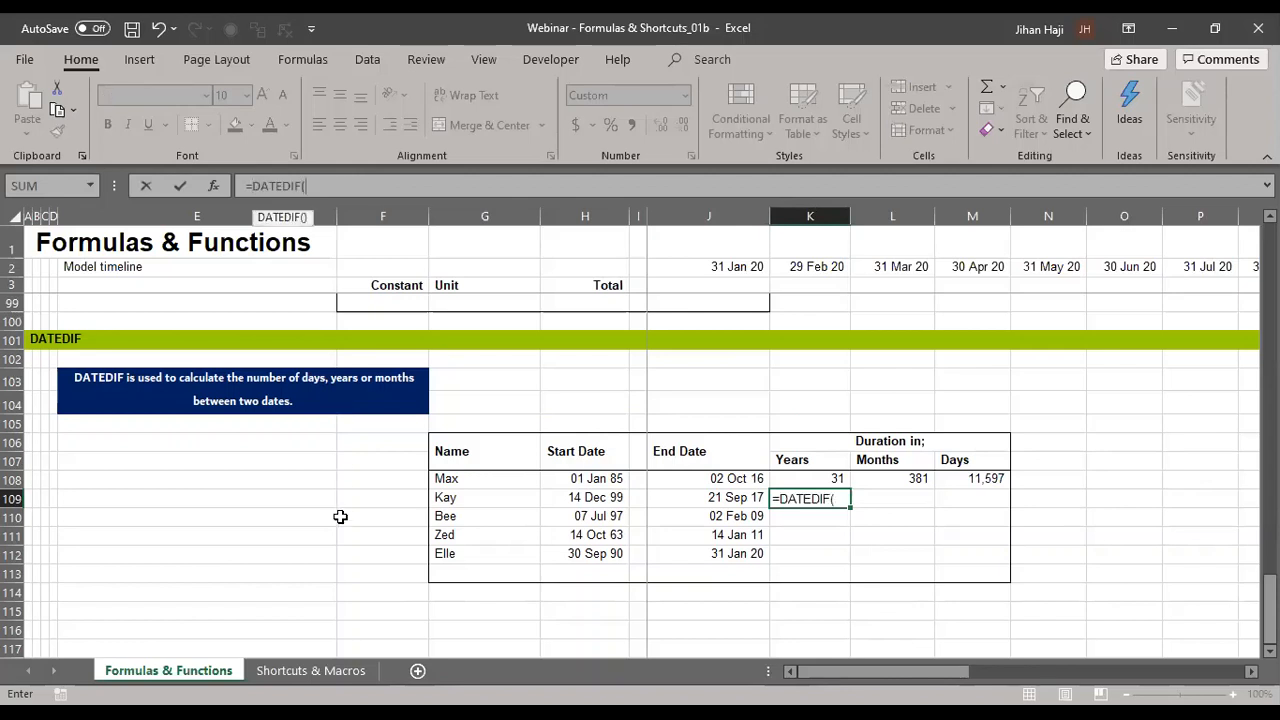
left_click(593, 496)
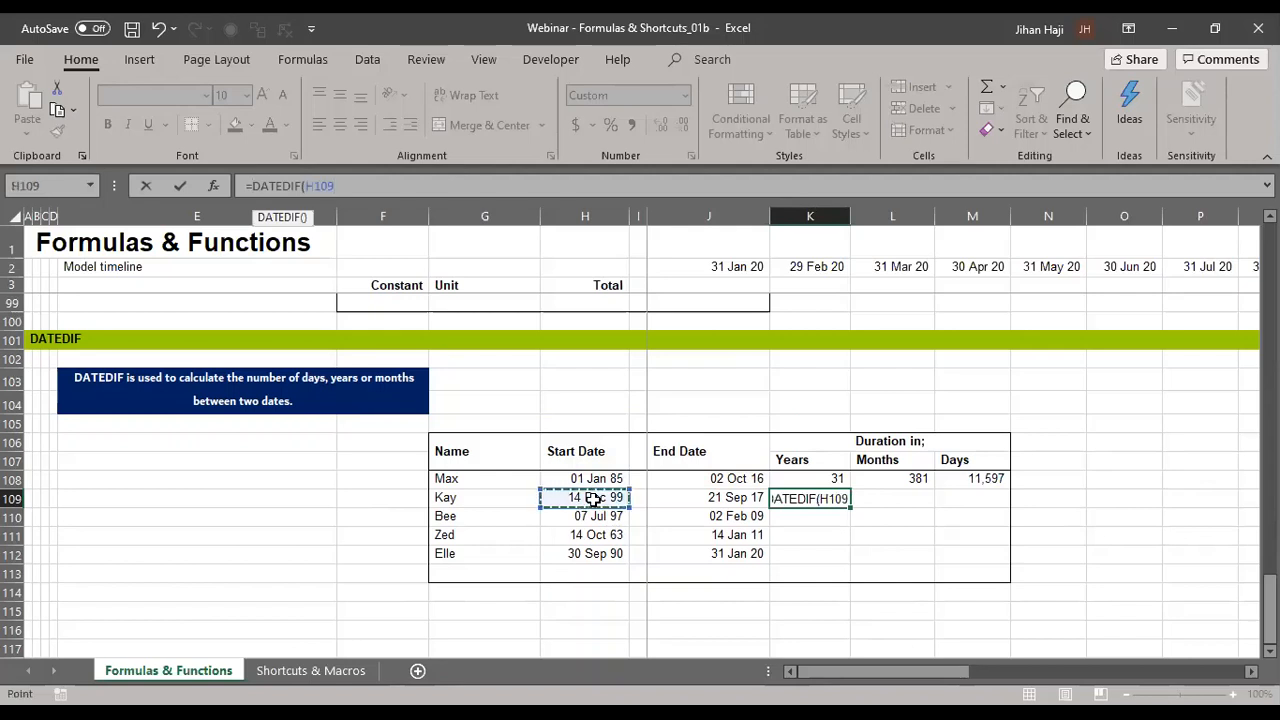
type(",")
left_click(709, 497)
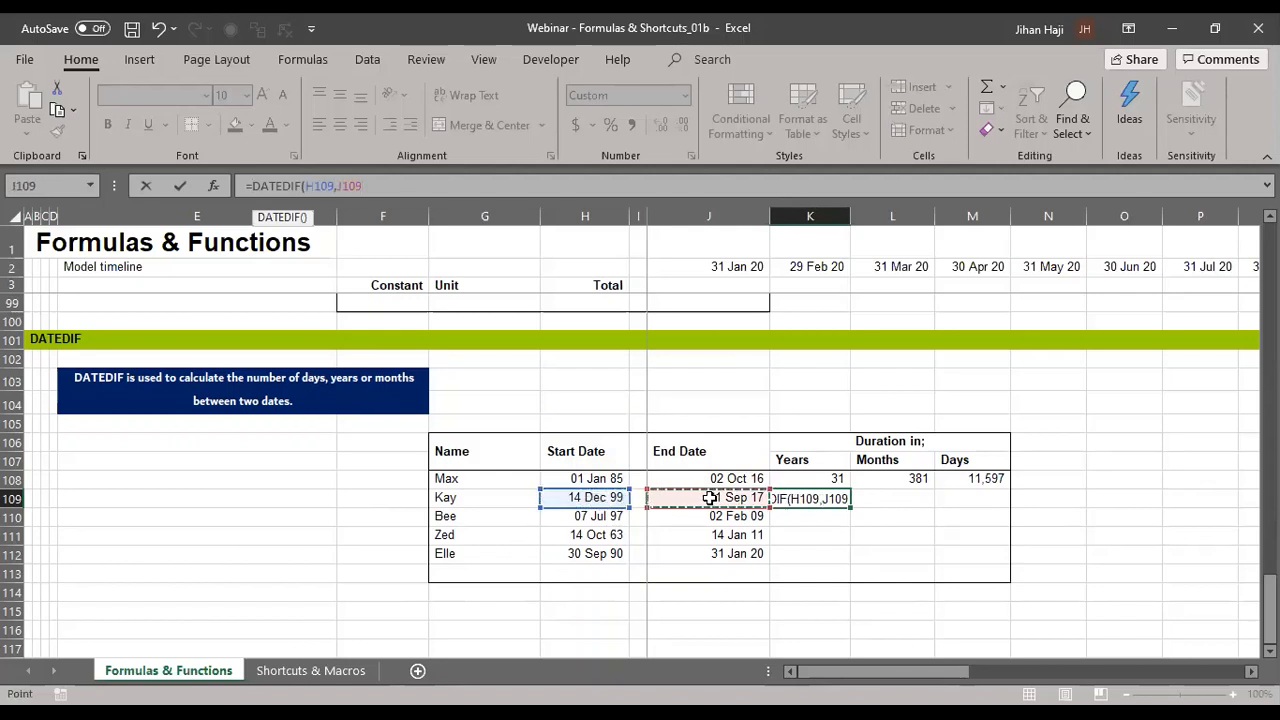
type(",")
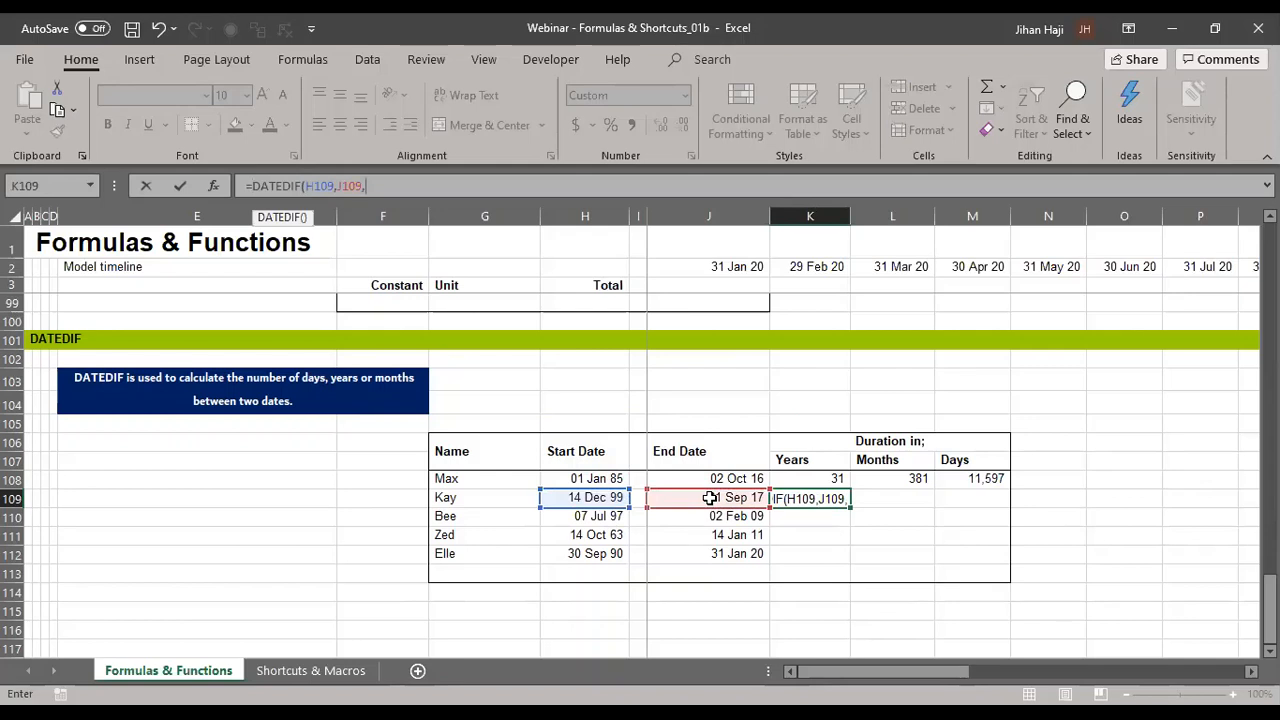
type("\"Y\"")
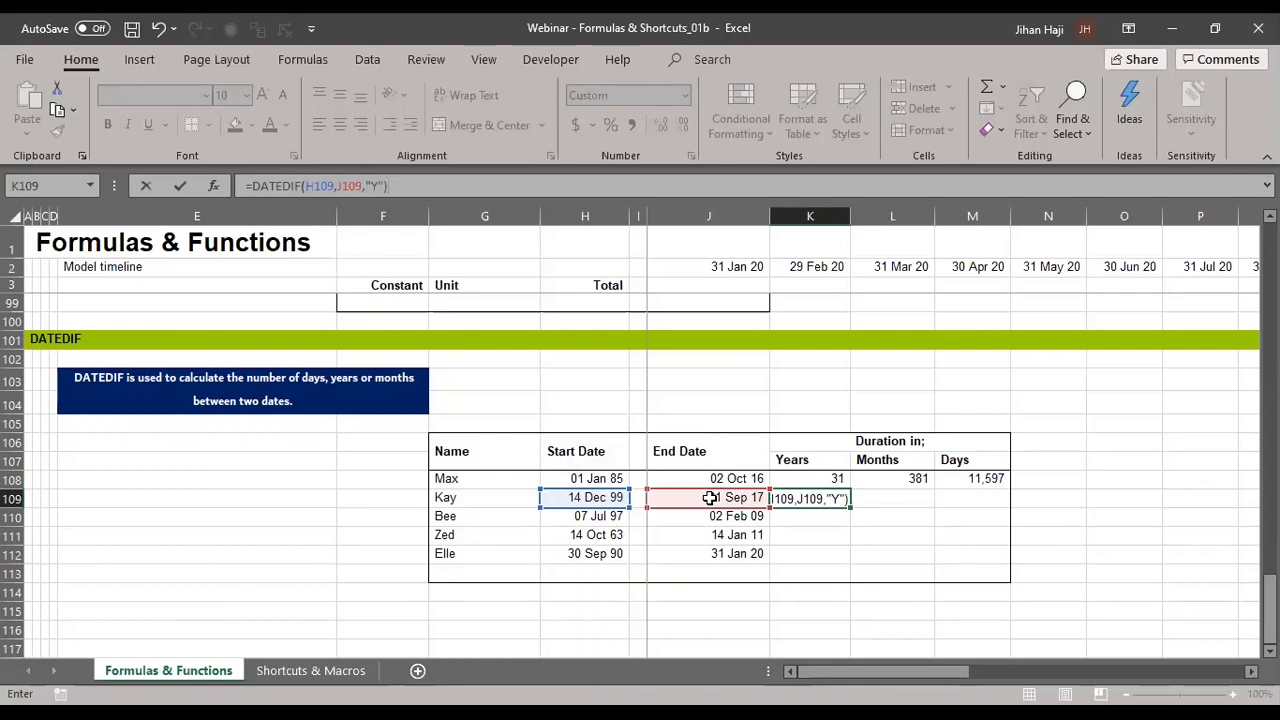
key("ctrl+Return")
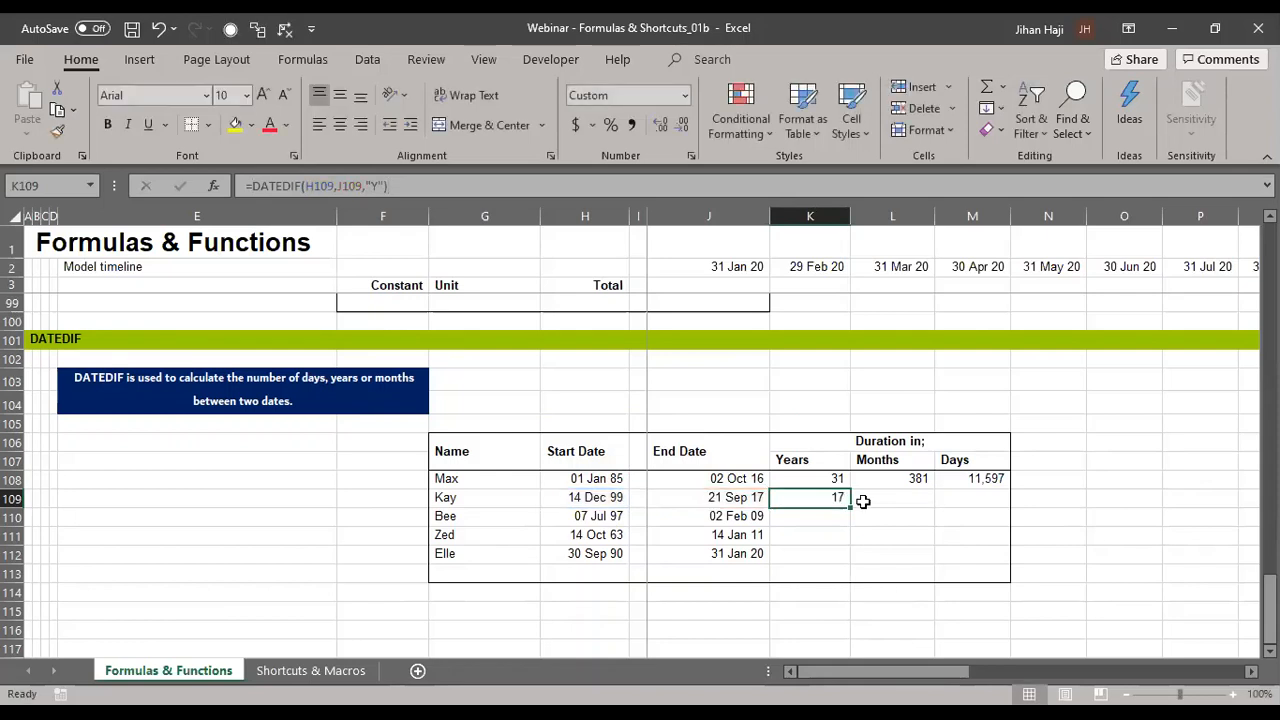
- Copy the DATEDIF formula from K109 down the Years column to K112
key("ctrl+c")
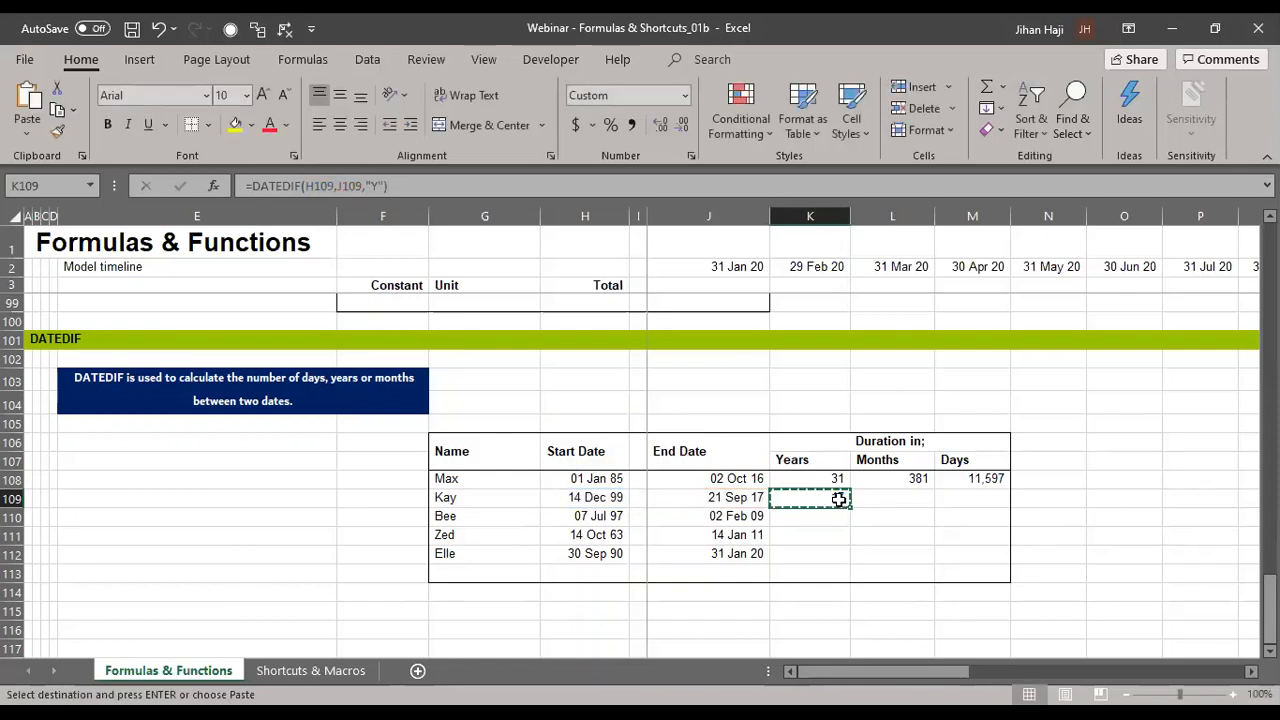
key("shift+Down")
key("shift+Down")
key("shift+Down")
key("ctrl+v")
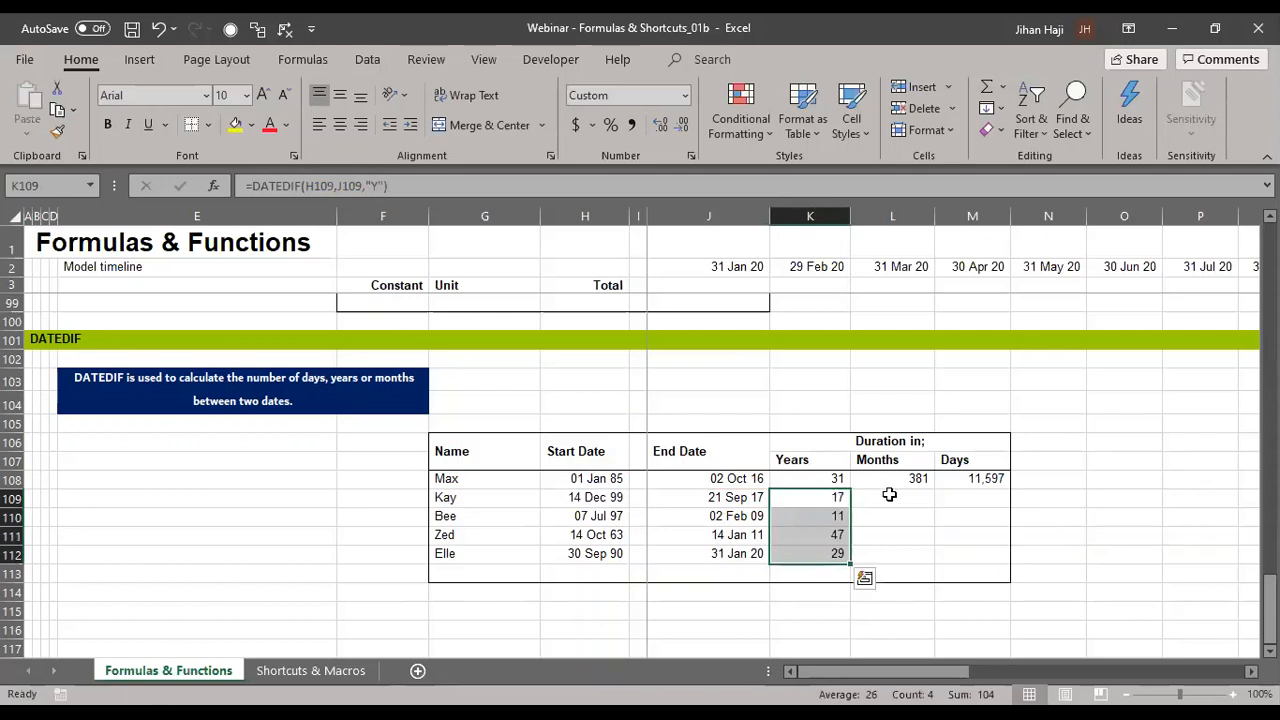
- Enter =DATEDIF(H109,J109,"M") in L109 to calculate the second row's duration in months
left_click(889, 495)
key("Escape")
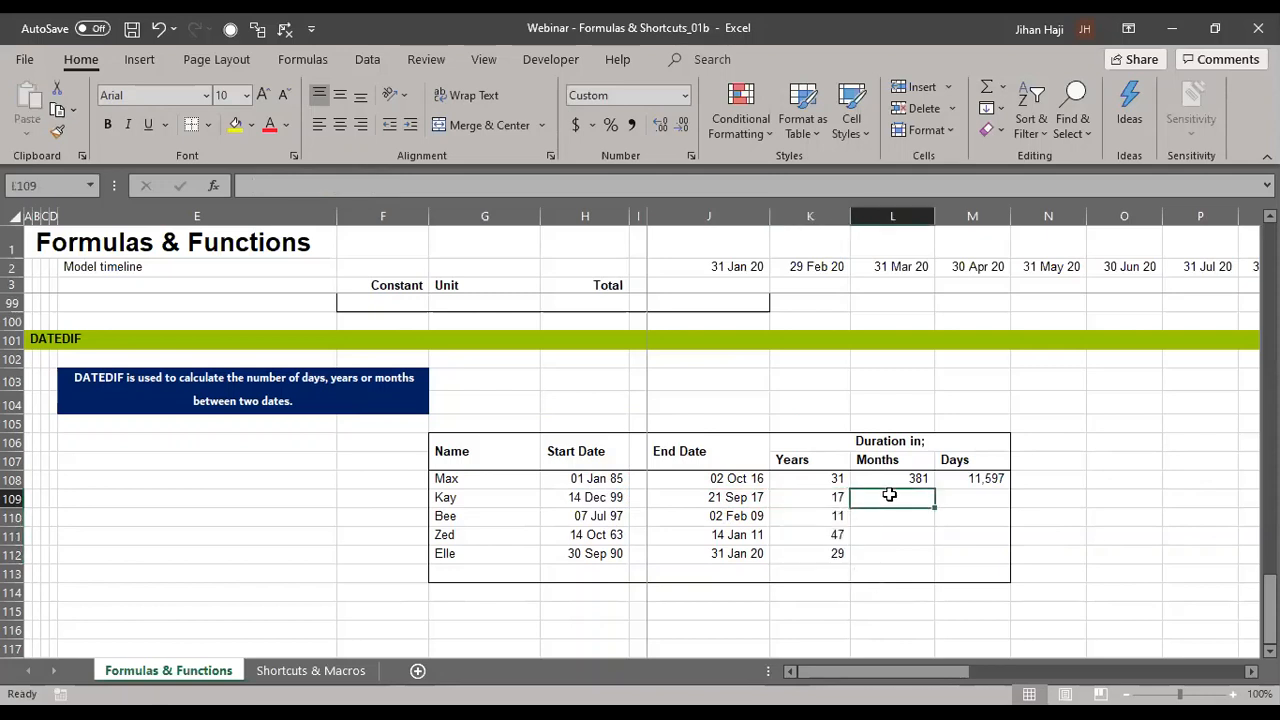
type("=")
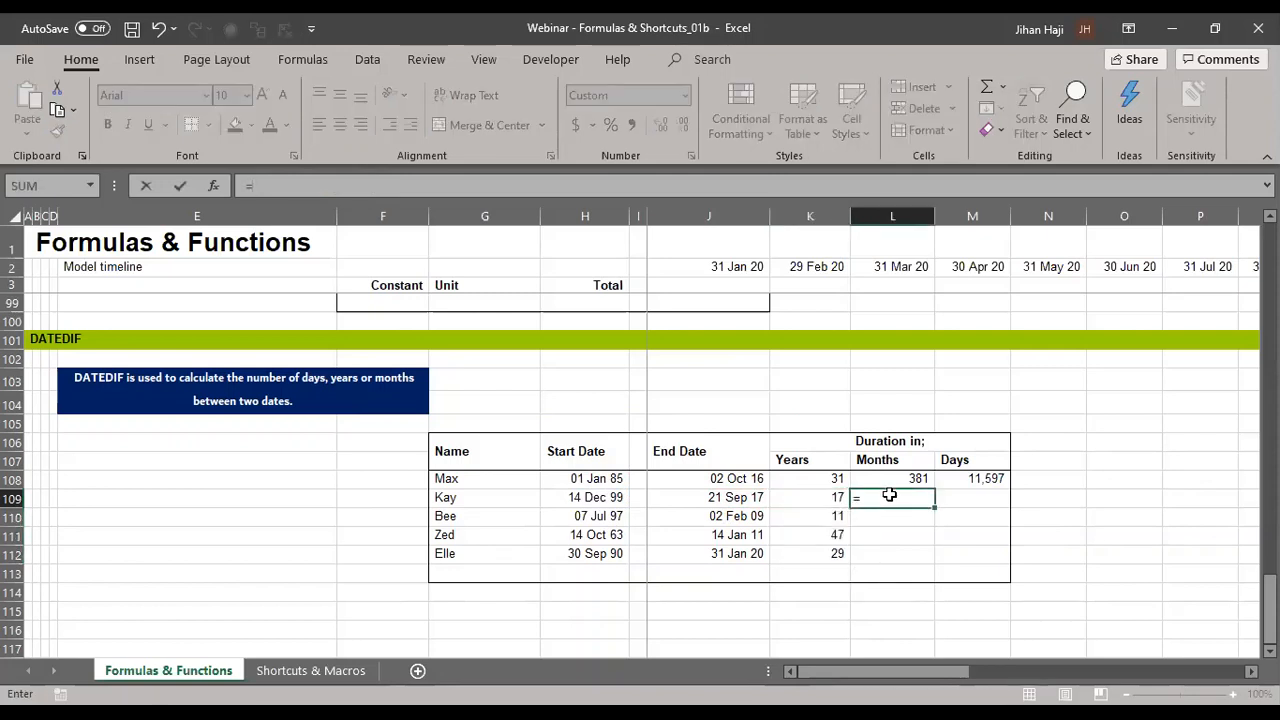
type("DATEDIF(")
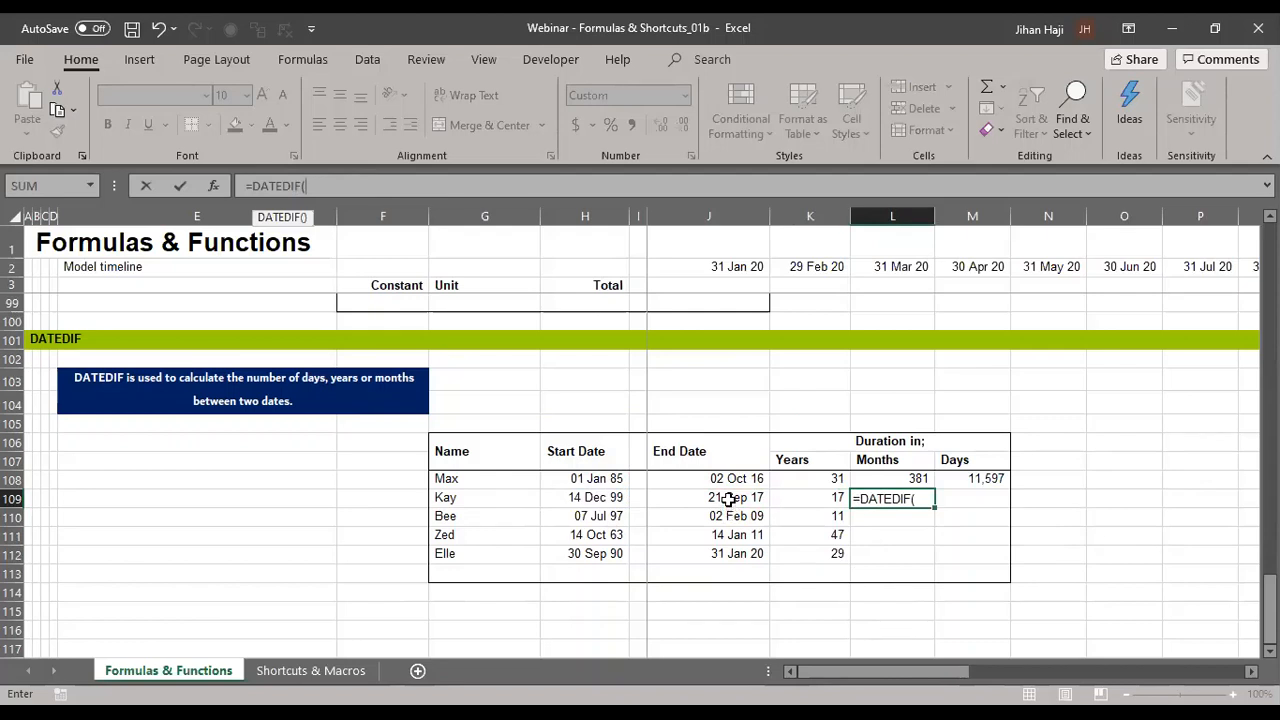
left_click(585, 497)
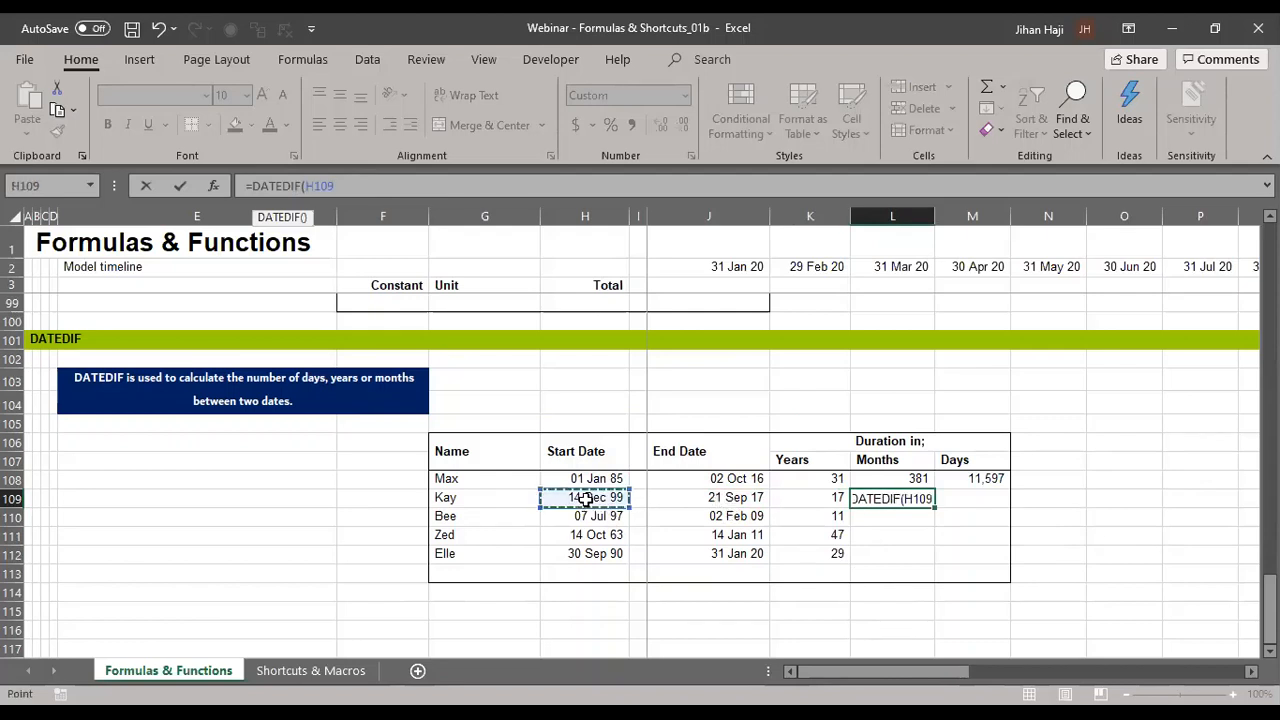
type(",")
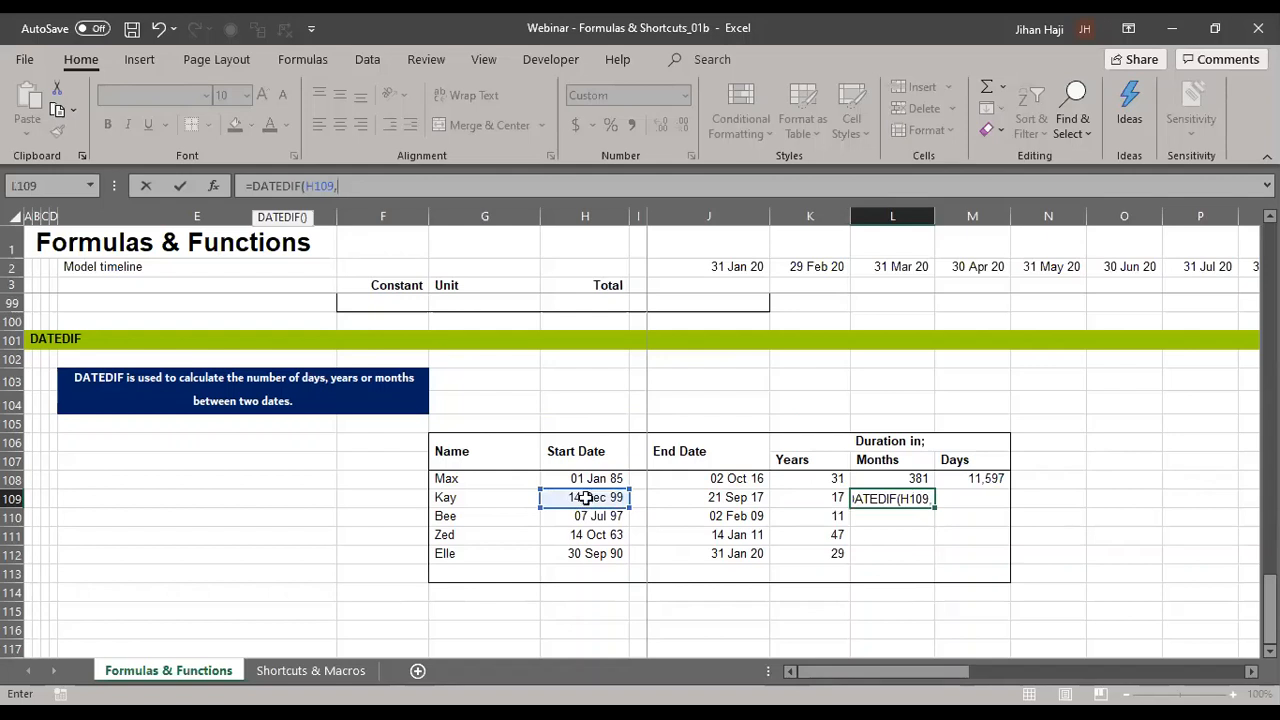
left_click(713, 499)
type(",")
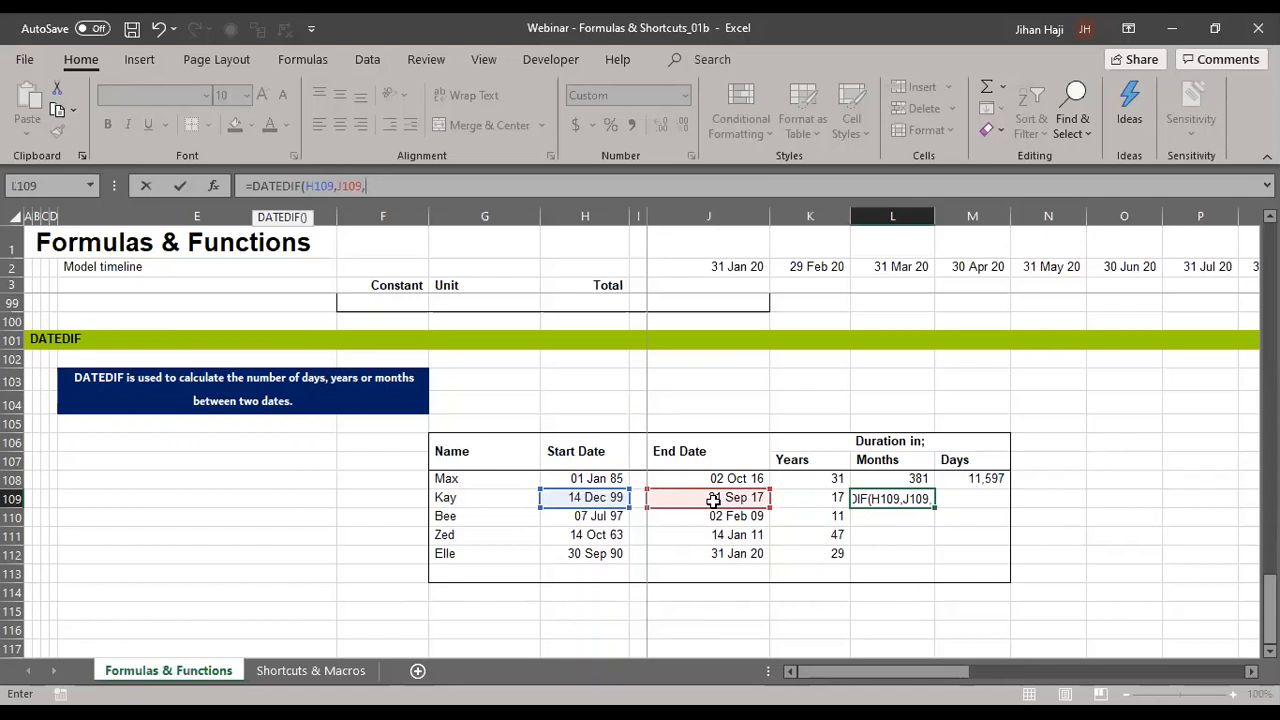
type("\"M\")")
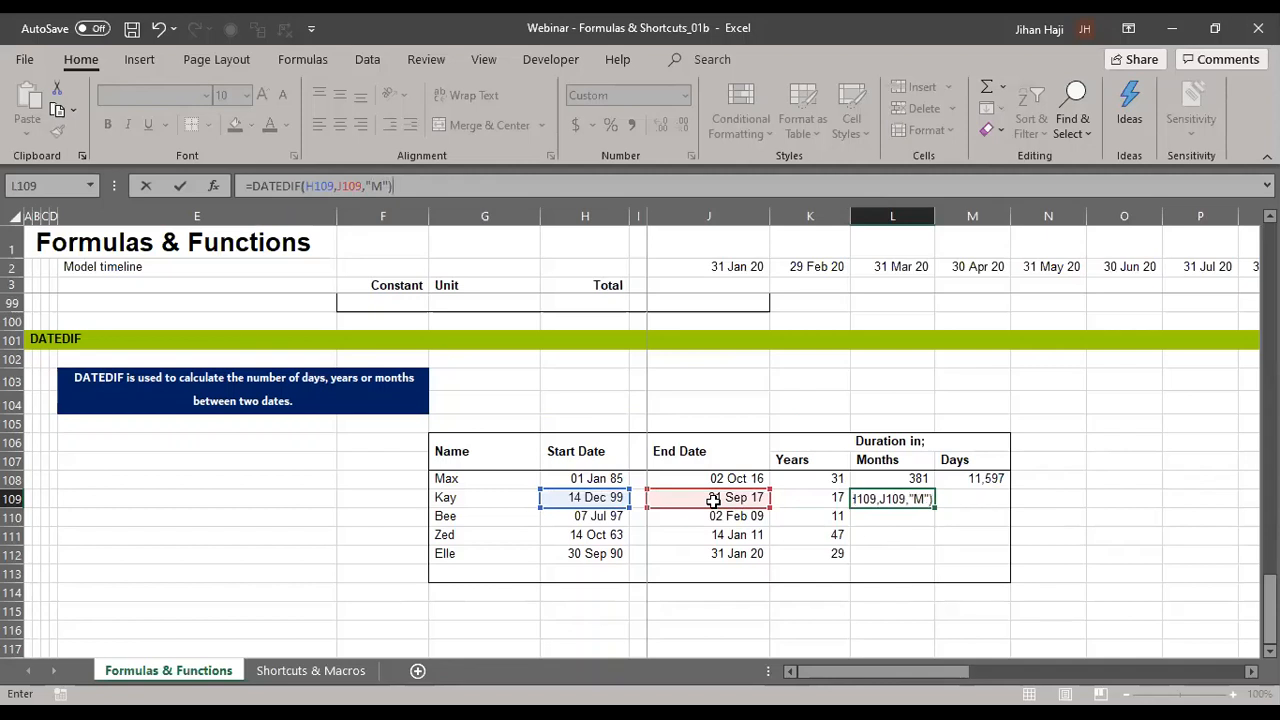
key("ctrl+Return")
- Enter =DATEDIF(H109,J109,) in M109, using the second row's start and end dates and leaving the unit empty
key("Right")
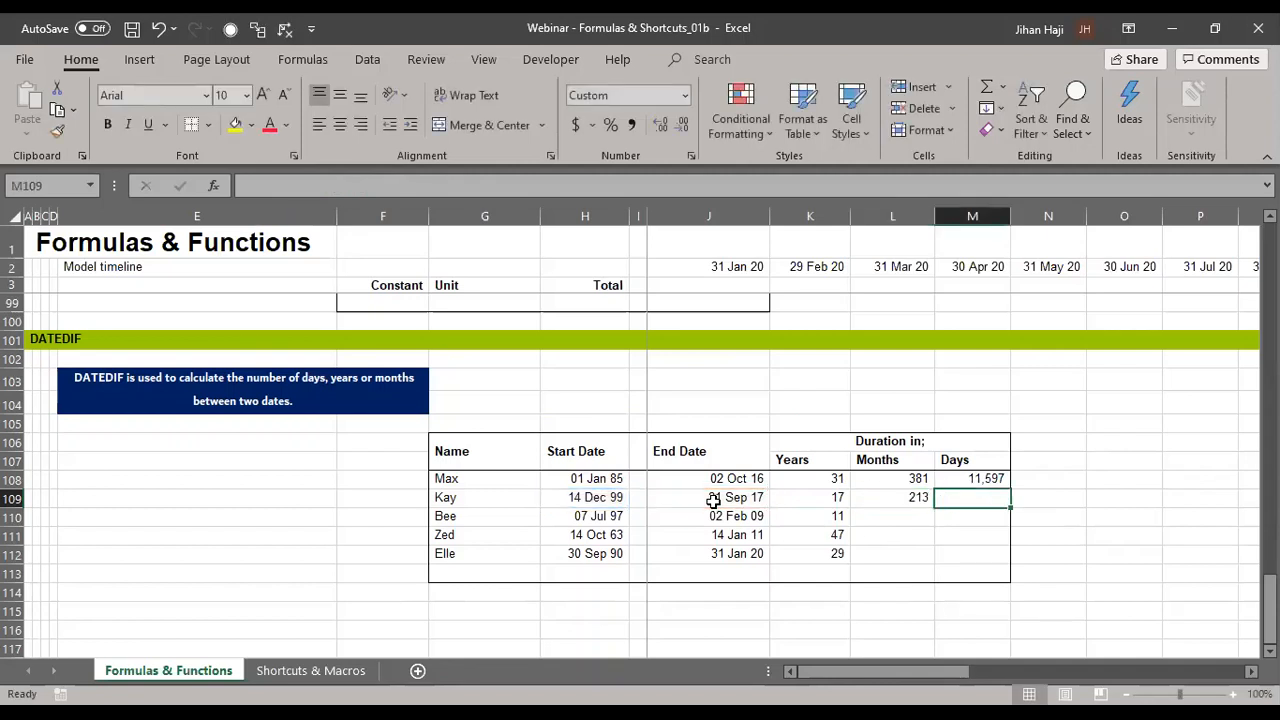
type("=")
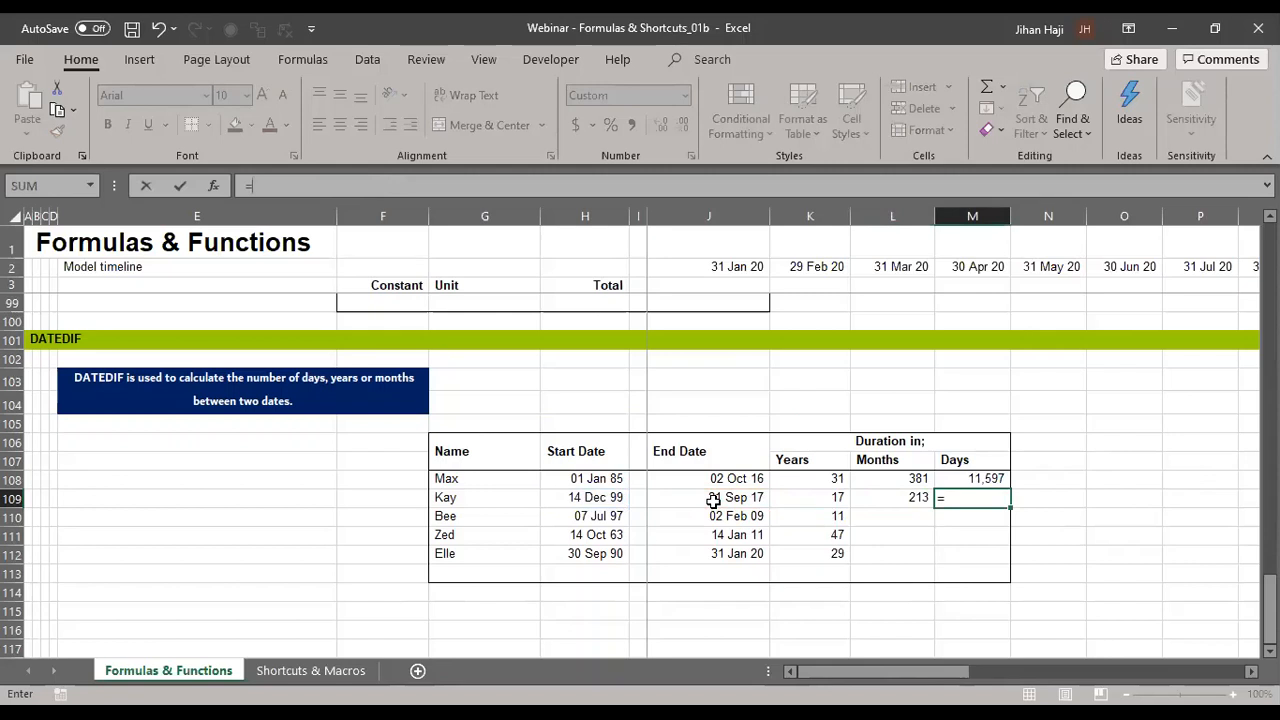
type("DATEDIF(")
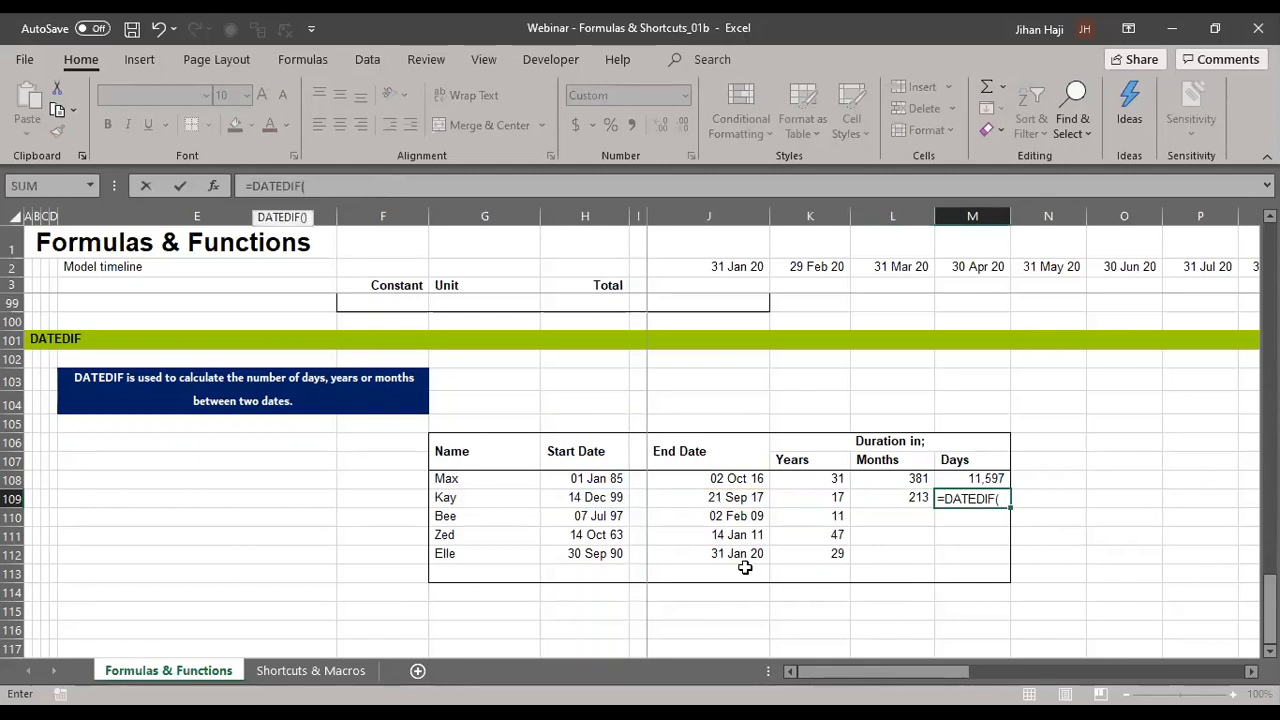
left_click(594, 497)
type(",")
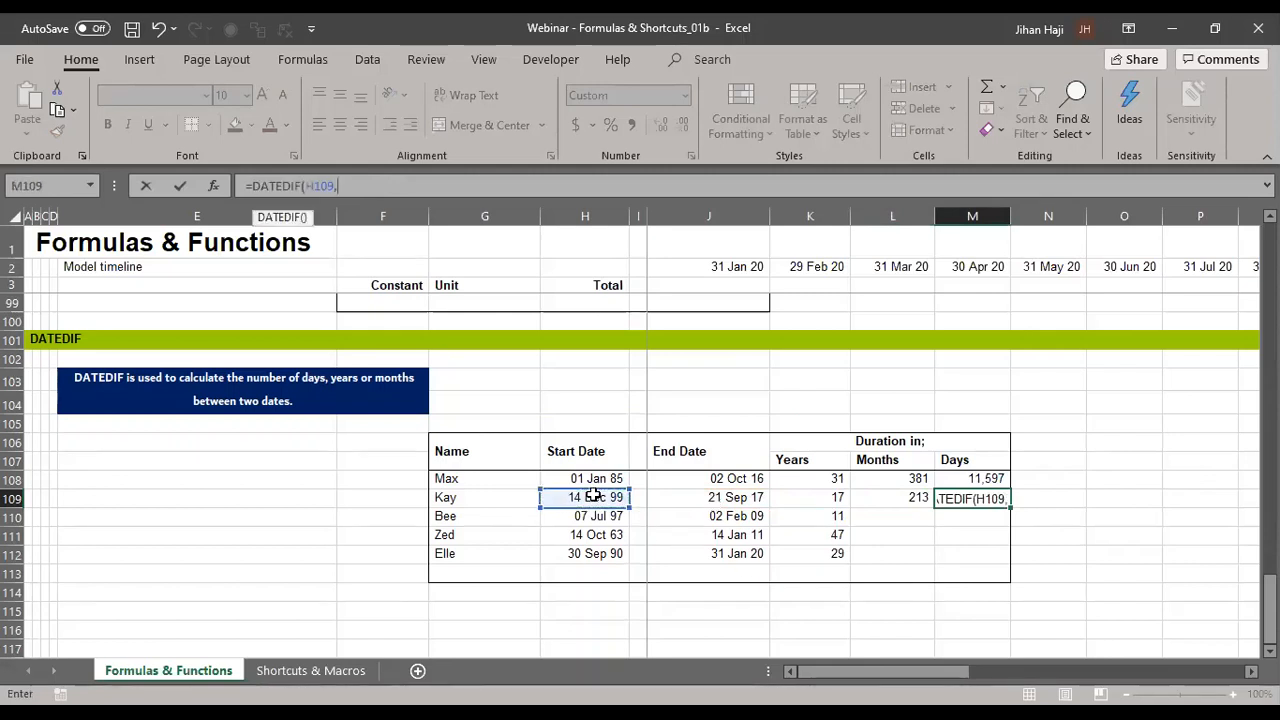
left_click(714, 502)
type(",")
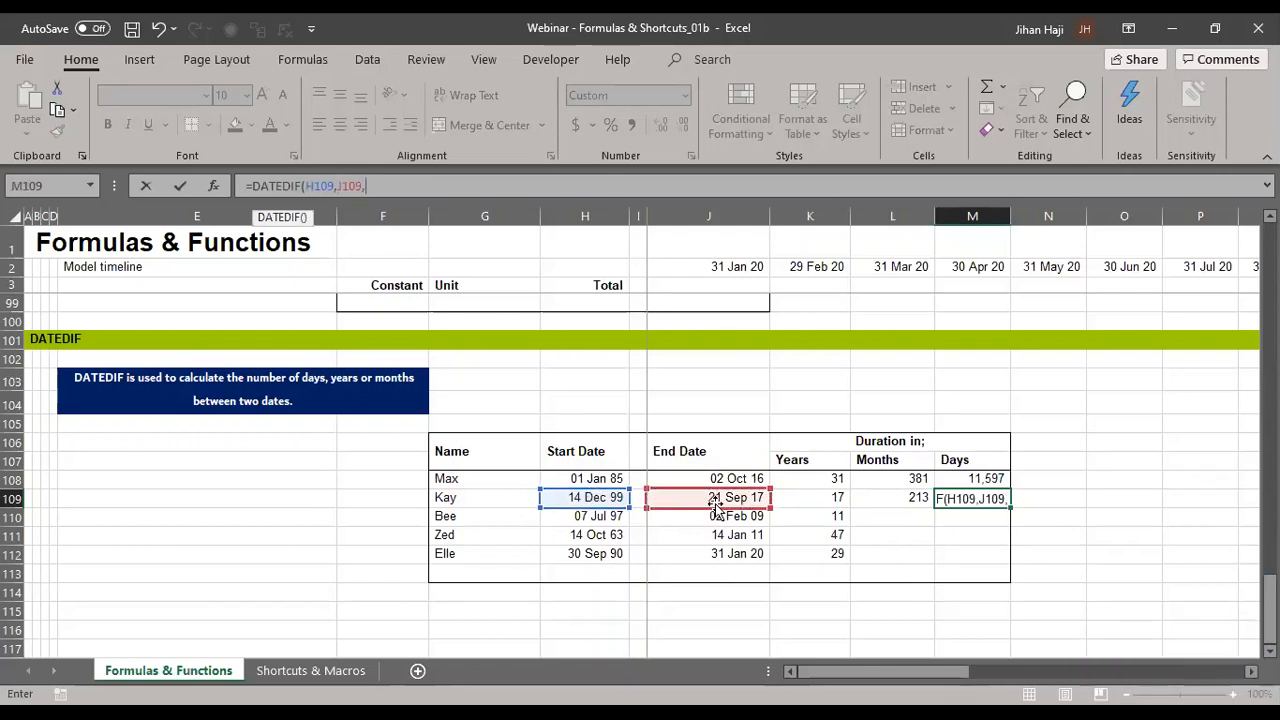
key("ctrl+Return")
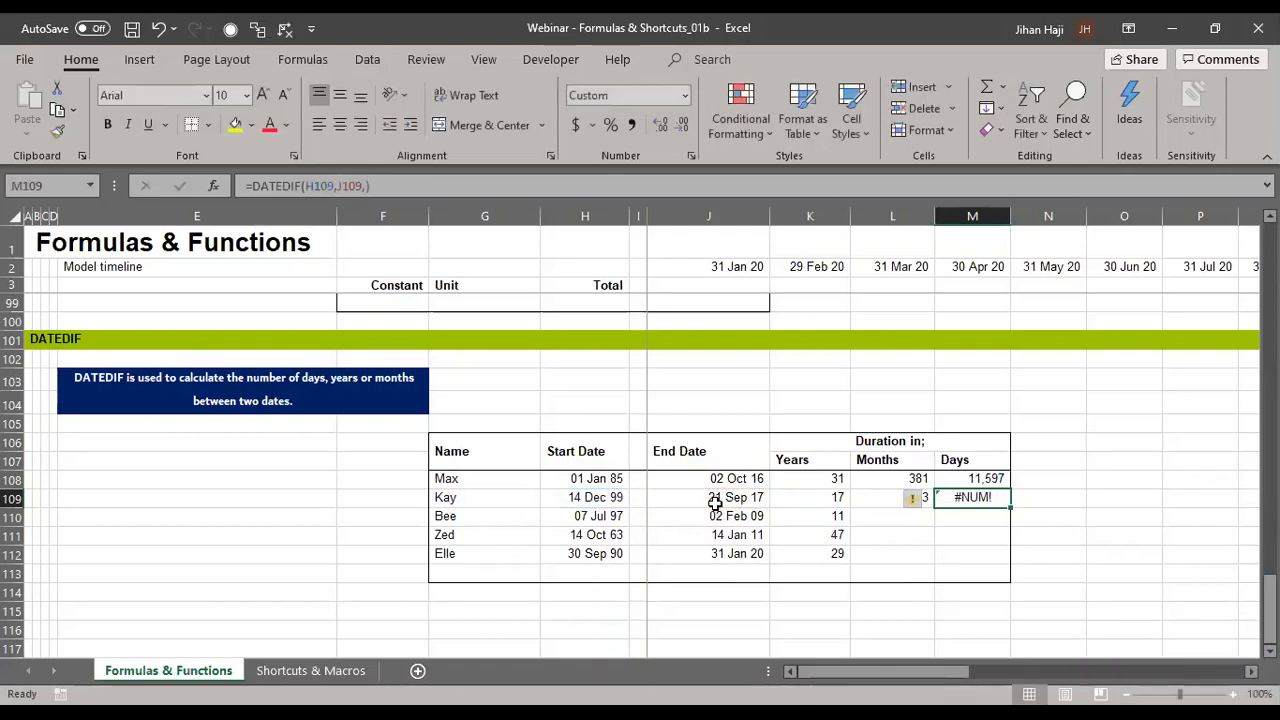
- Add the unit "D" to M109's DATEDIF formula so it calculates the second row's duration in days
left_click(496, 180)
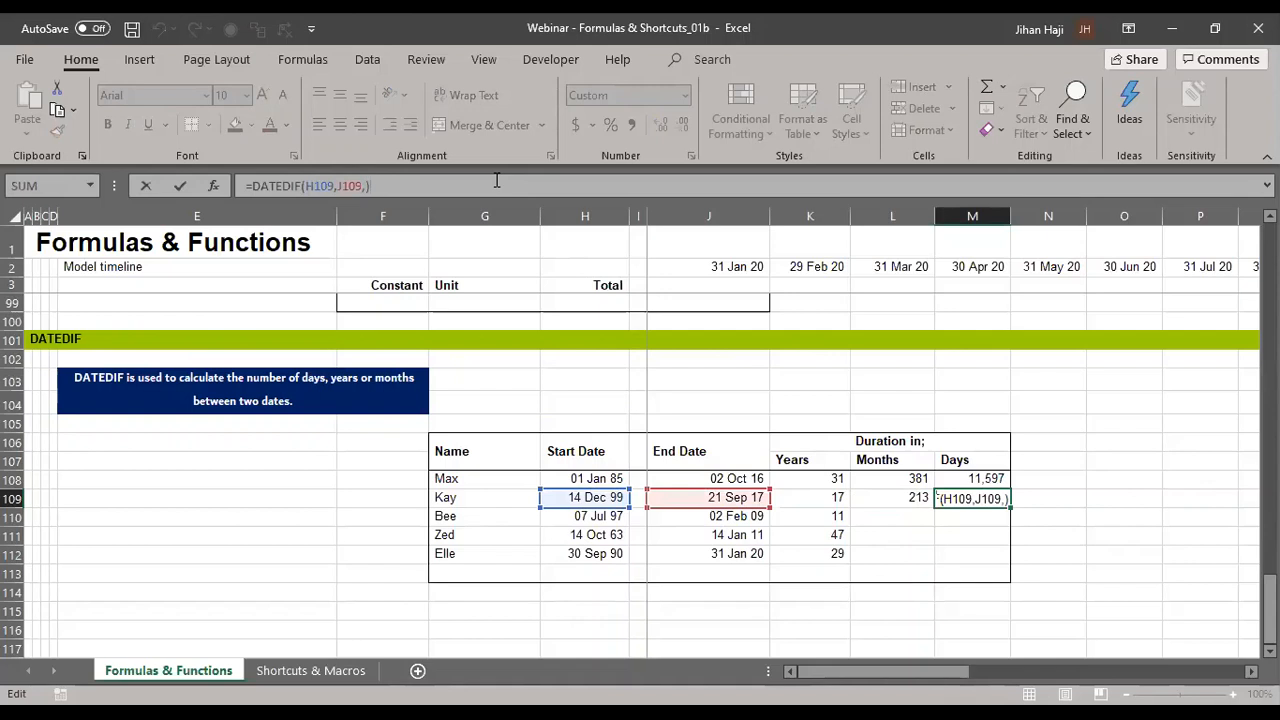
key("BackSpace")
type("\"D\"")
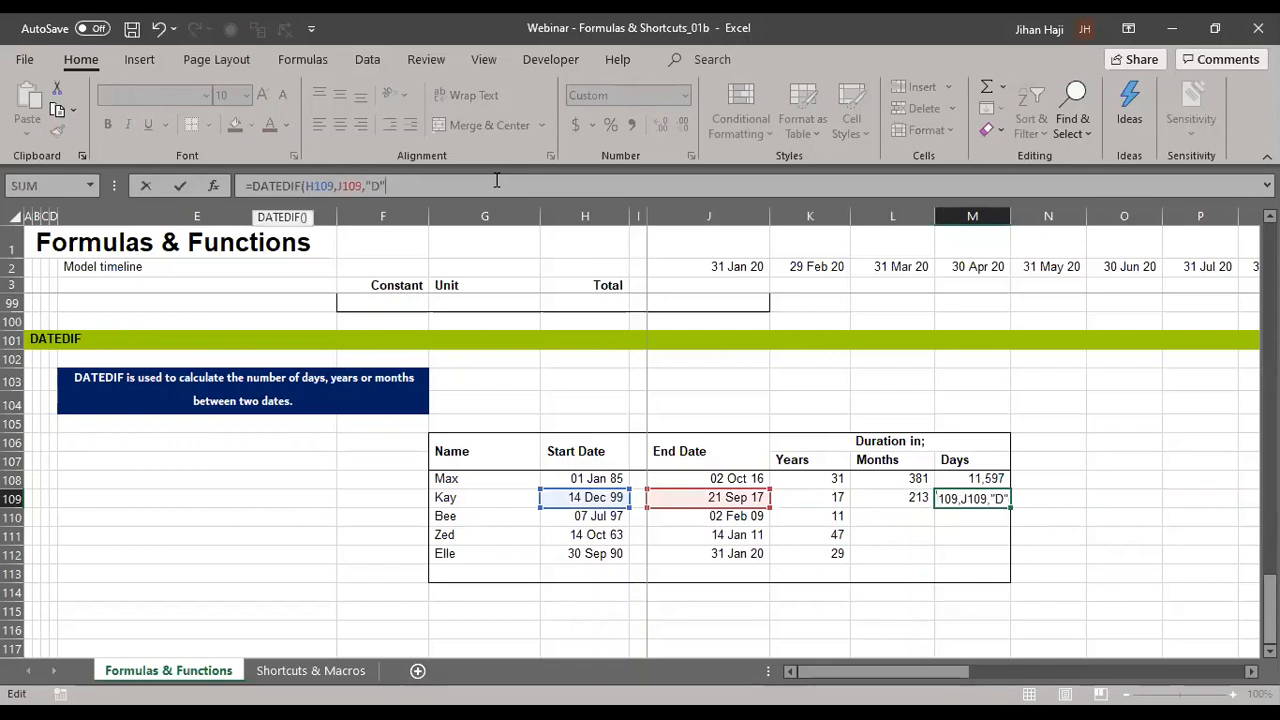
type(")")
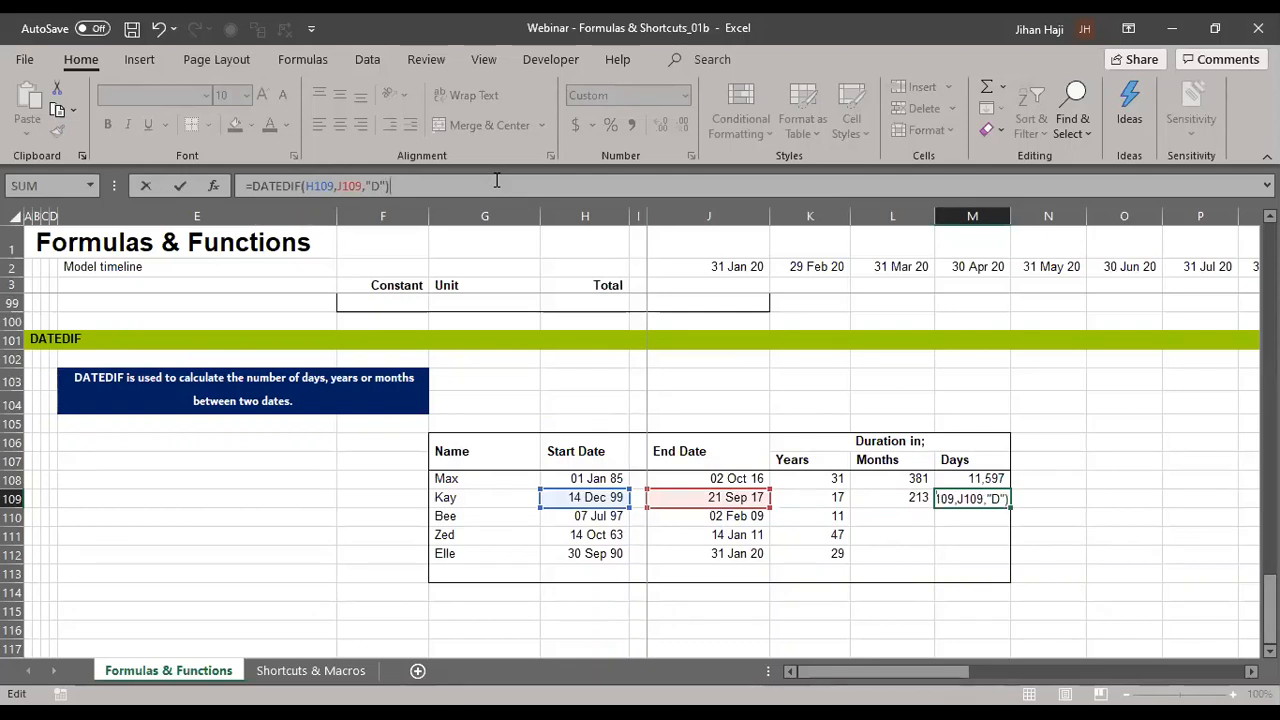
key("ctrl+Return")
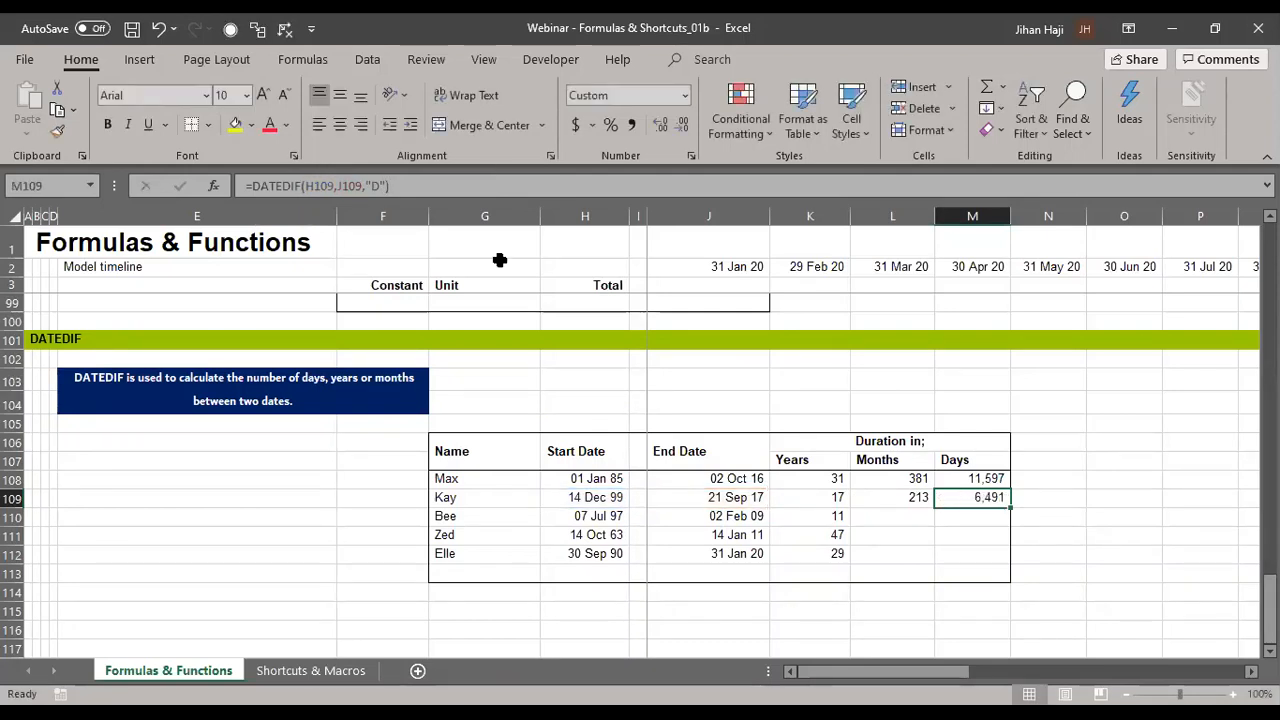
- Copy the Months and Days DATEDIF formulas from L109:M109 down to row 112
key("Left")
key("shift+Right")
key("shift+Down")
key("shift+Down")
key("shift+Down")
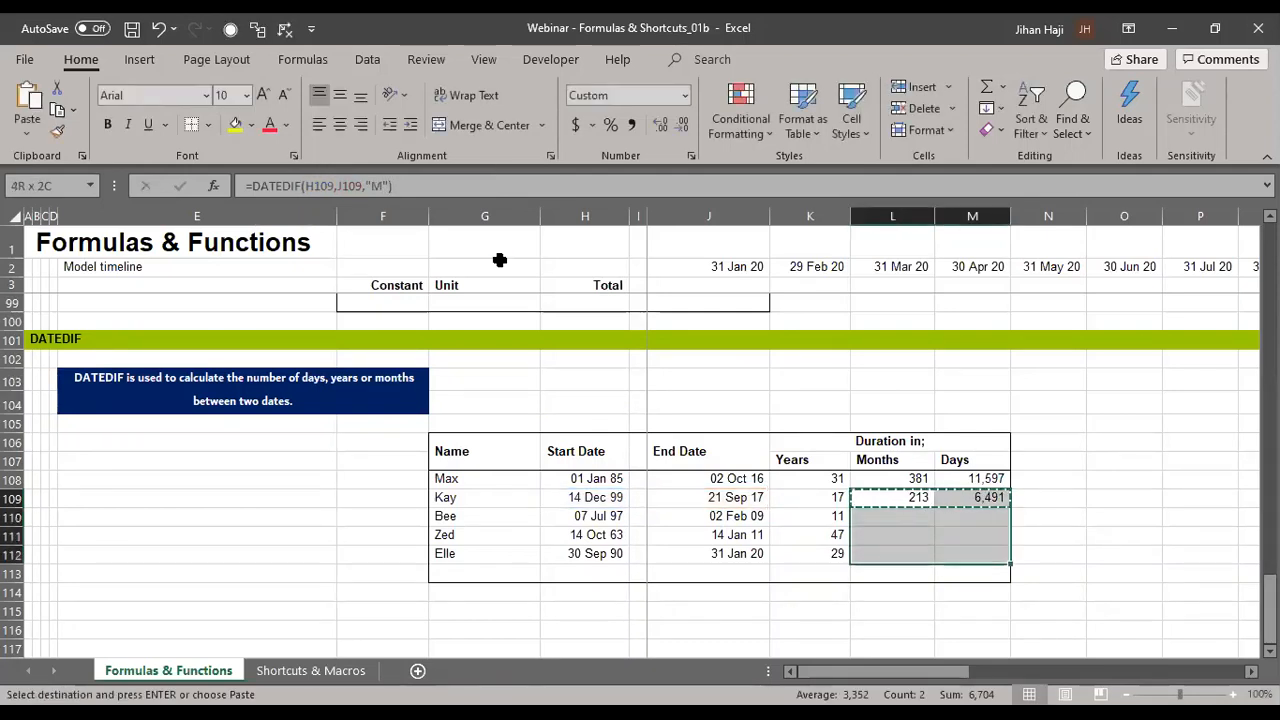
key("ctrl+d")
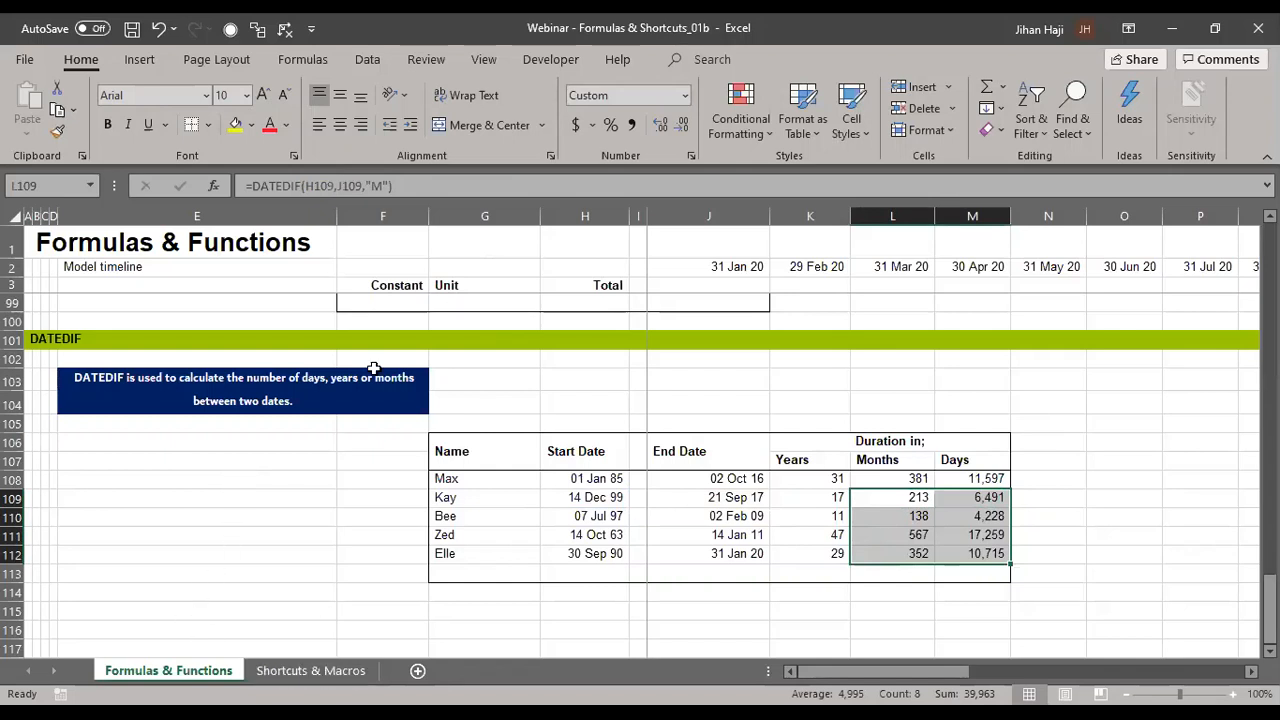
- Open the Shortcuts & Macros sheet and inspect the first Profit Margin formula in J13
left_click(311, 670)
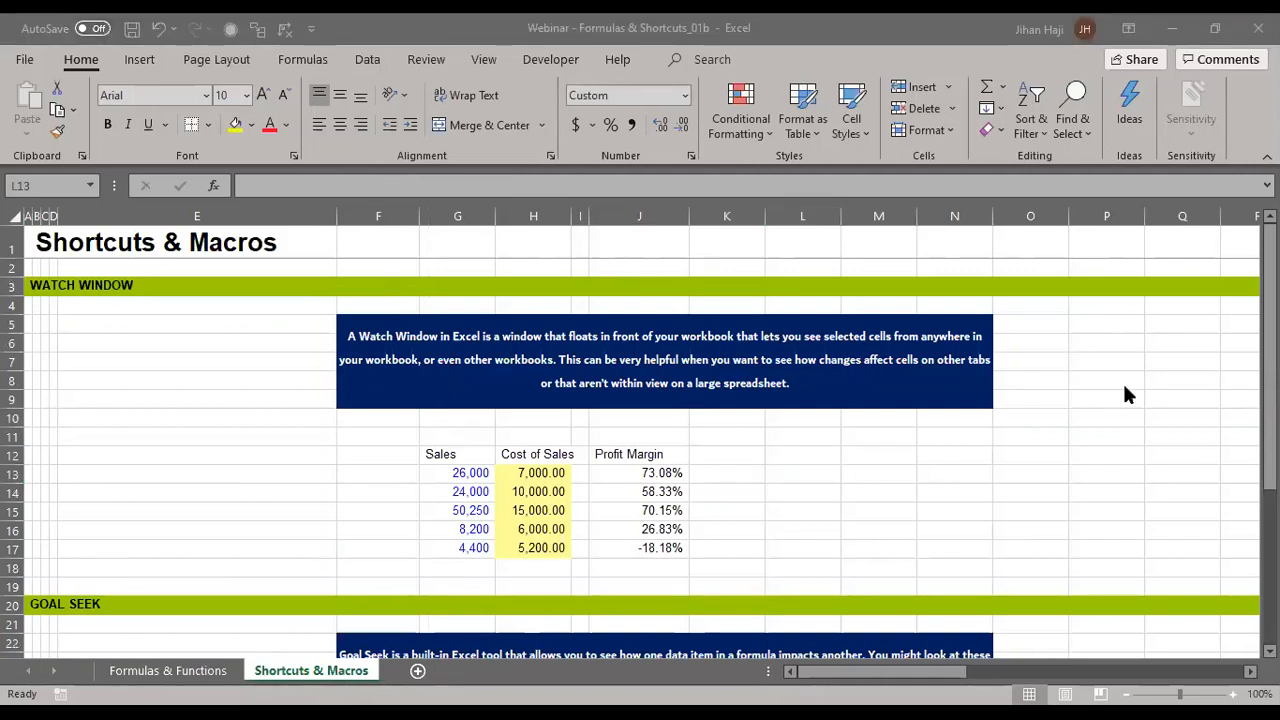
left_click(1000, 366)
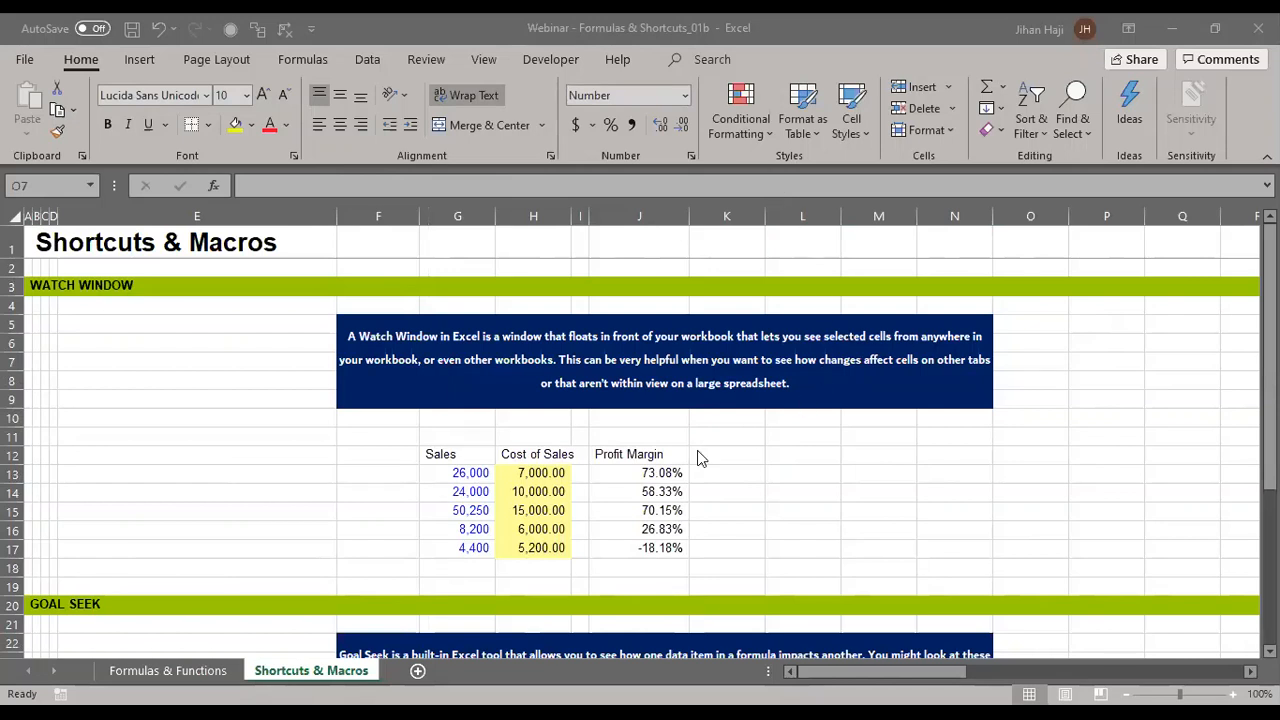
left_click(651, 468)
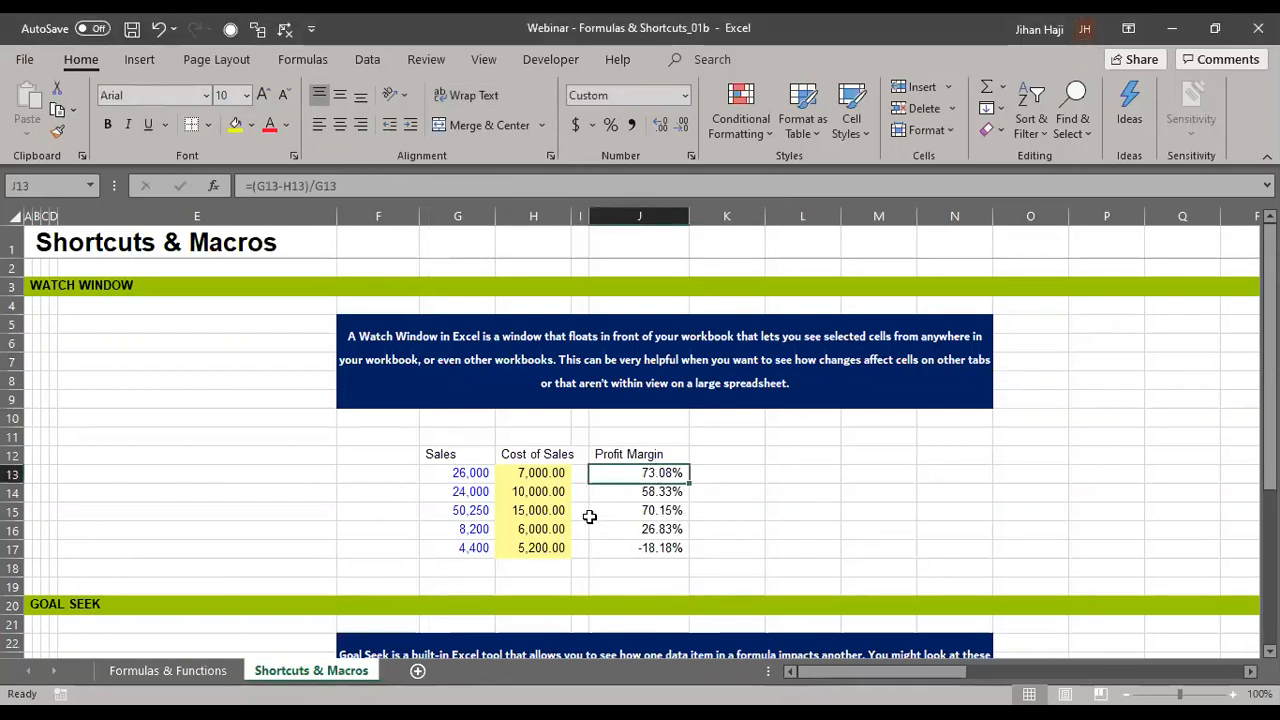
- Compare the Sales link in G13 of Shortcuts & Macros with its source, L73 in the Formulas & Functions item table
left_click(172, 671)
scroll(743, 434, "up", 10)
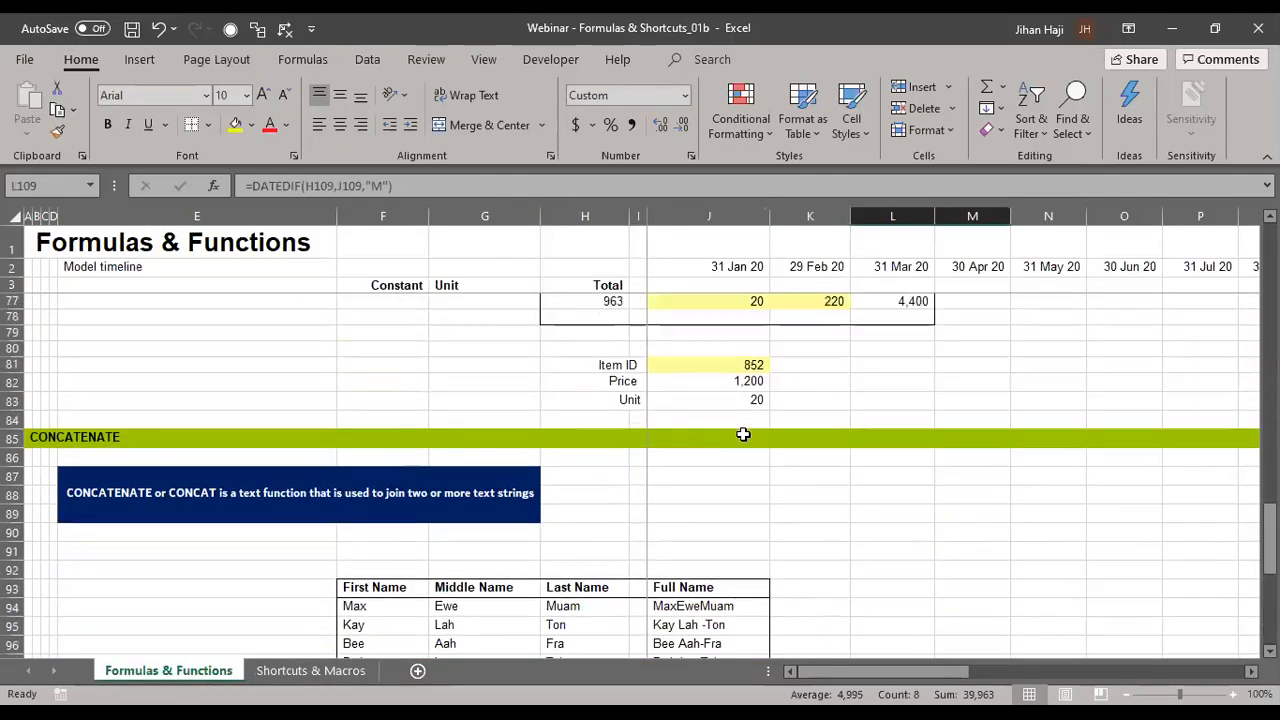
scroll(743, 434, "down", 1)
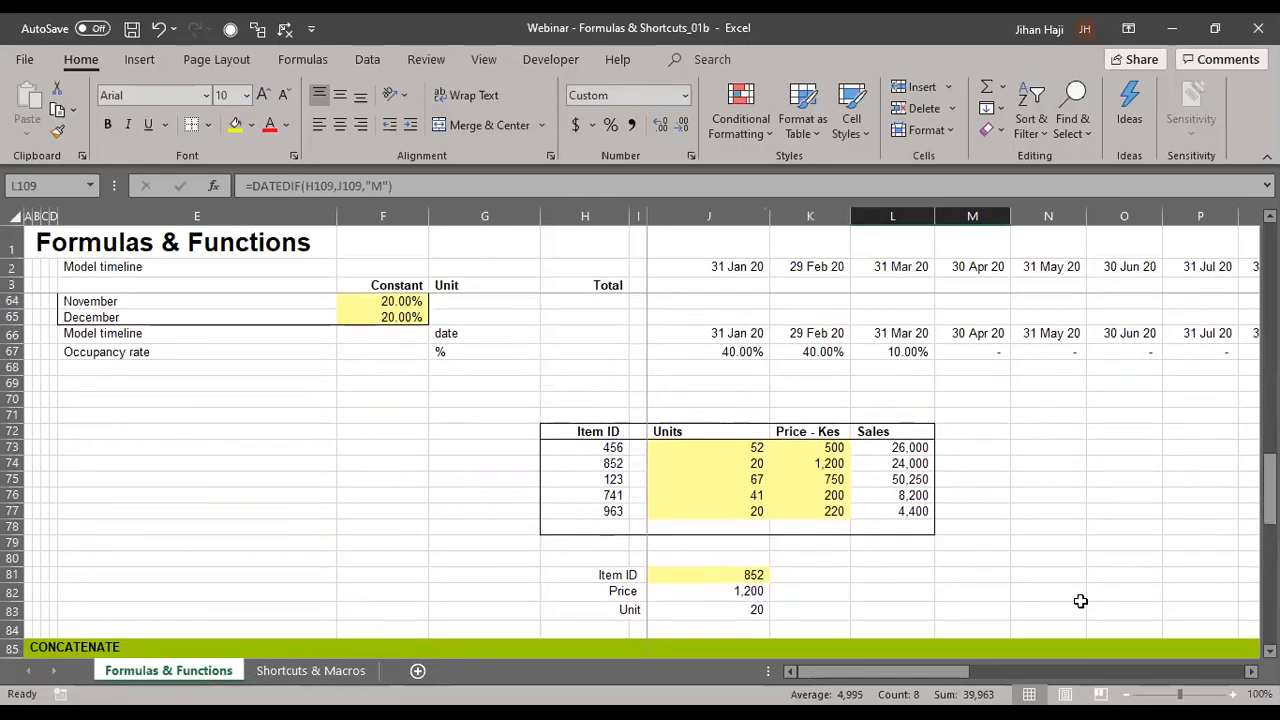
left_click(311, 671)
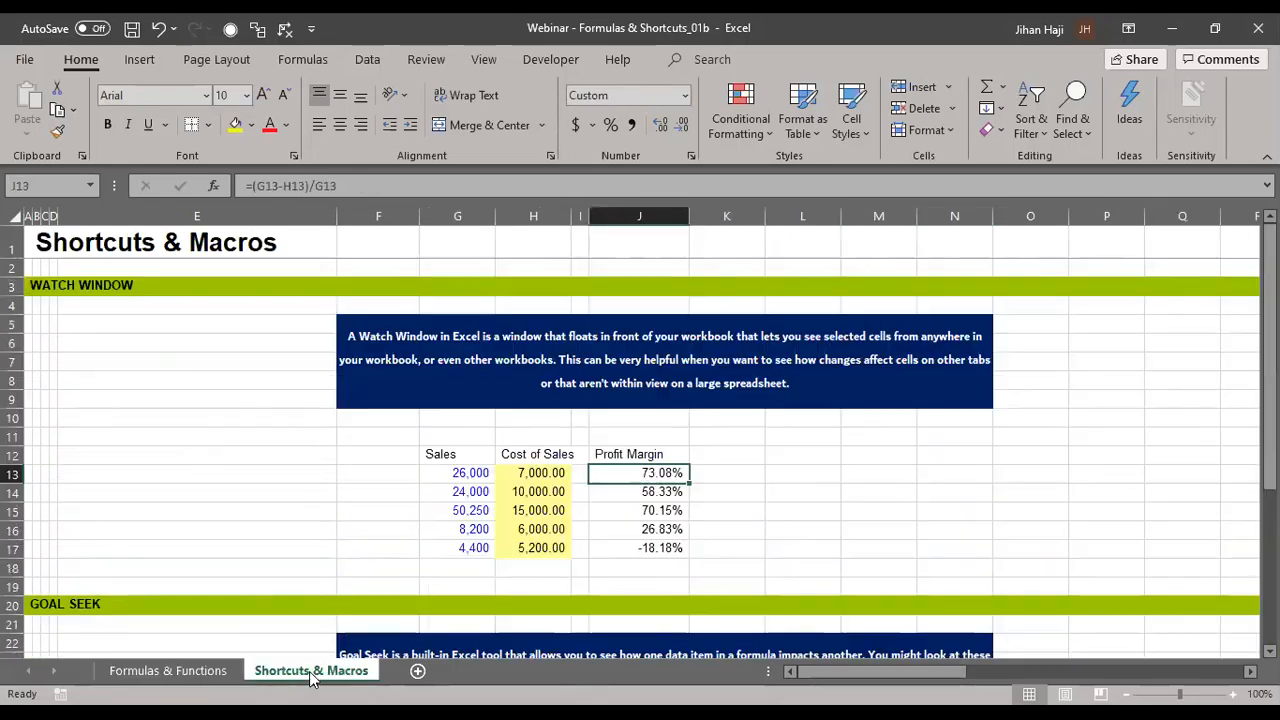
left_click(466, 473)
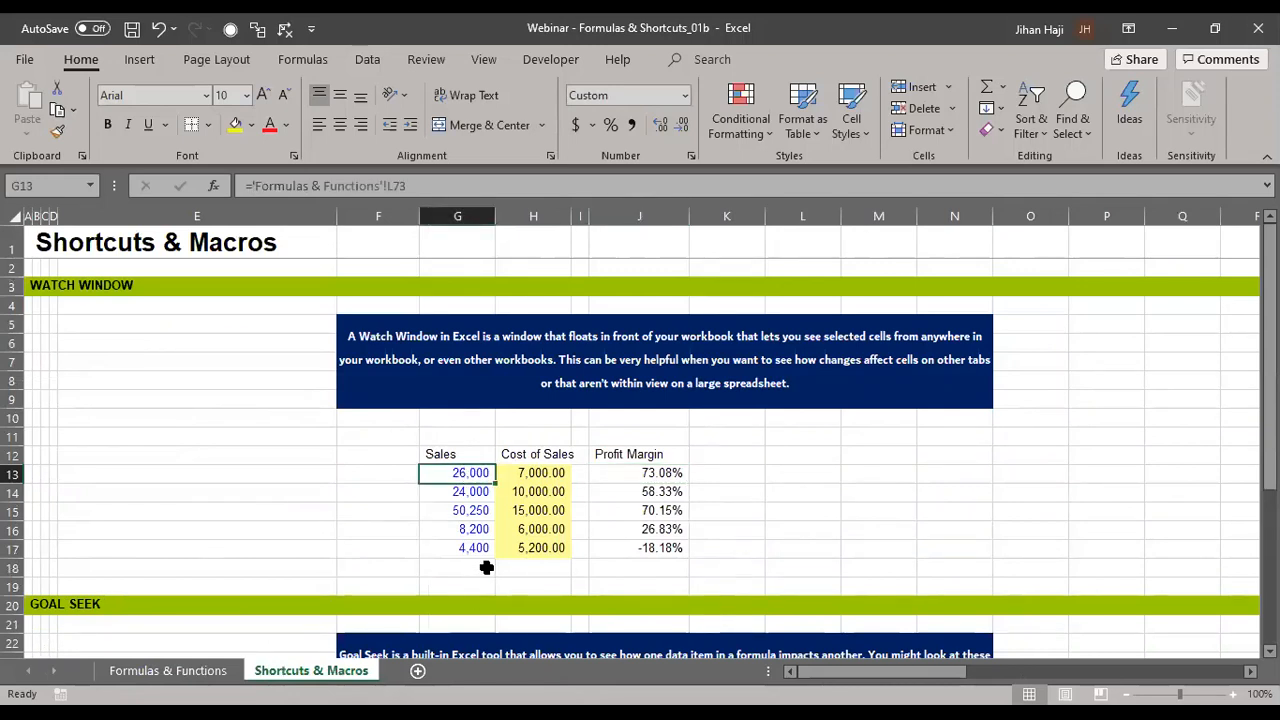
left_click(205, 679)
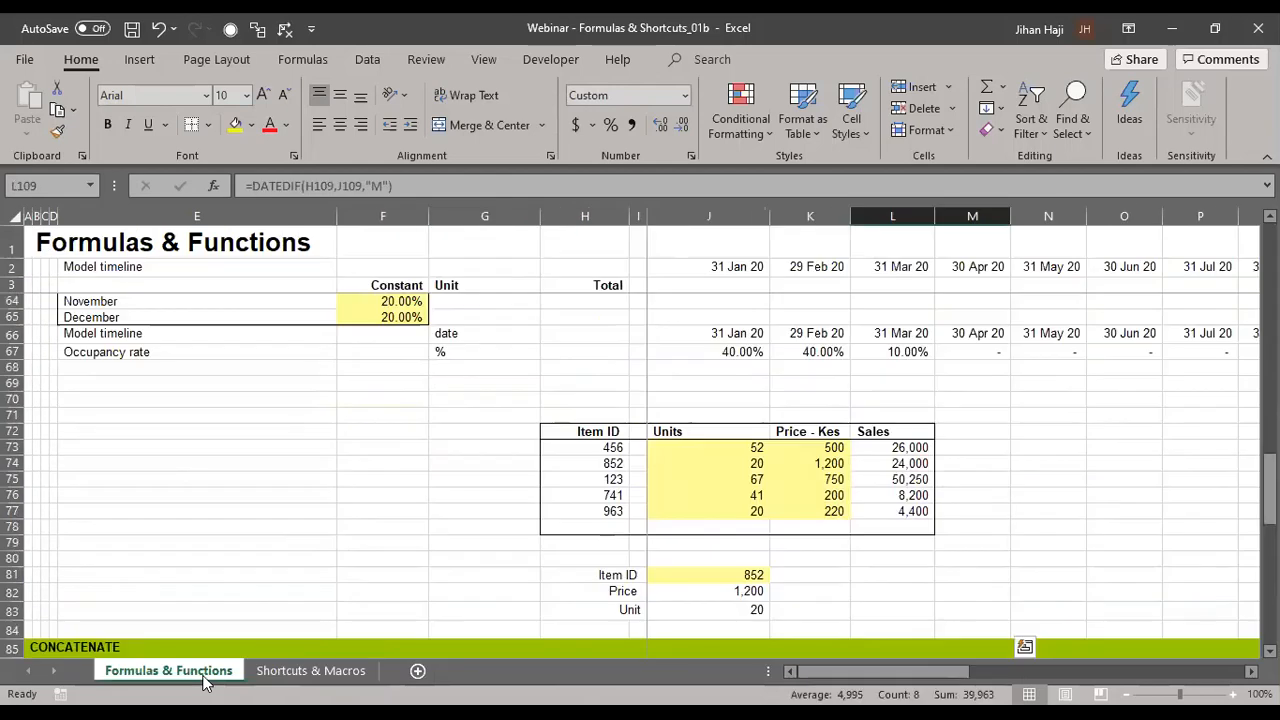
left_click(900, 447)
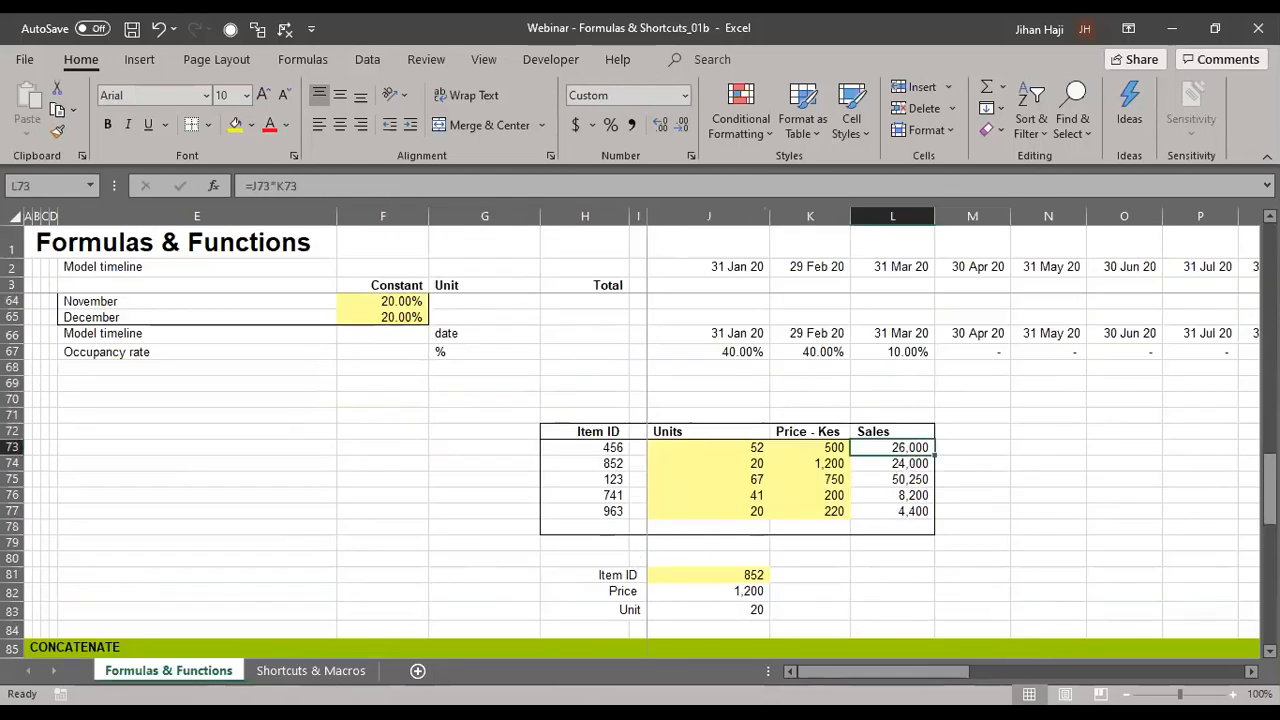
left_click(299, 680)
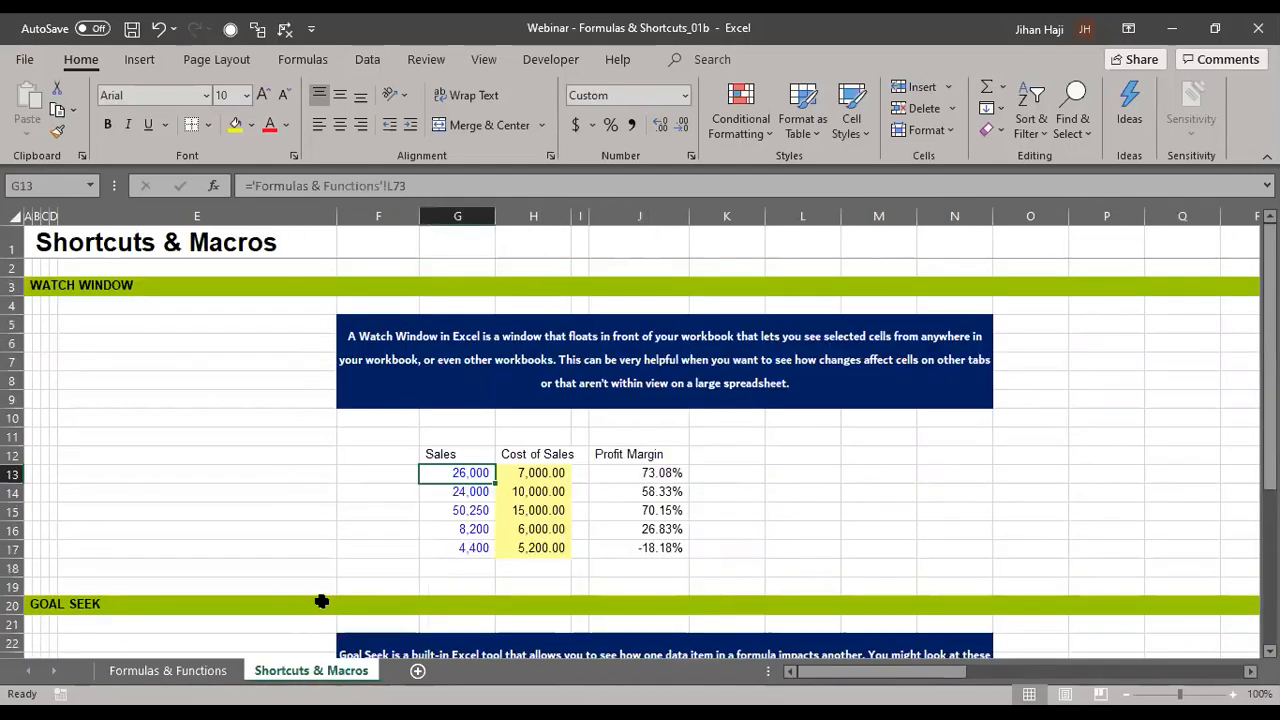
- Re-enter G13 on Shortcuts & Macros as a link to the first item's sales, ='Formulas & Functions'!L73
key("Down")
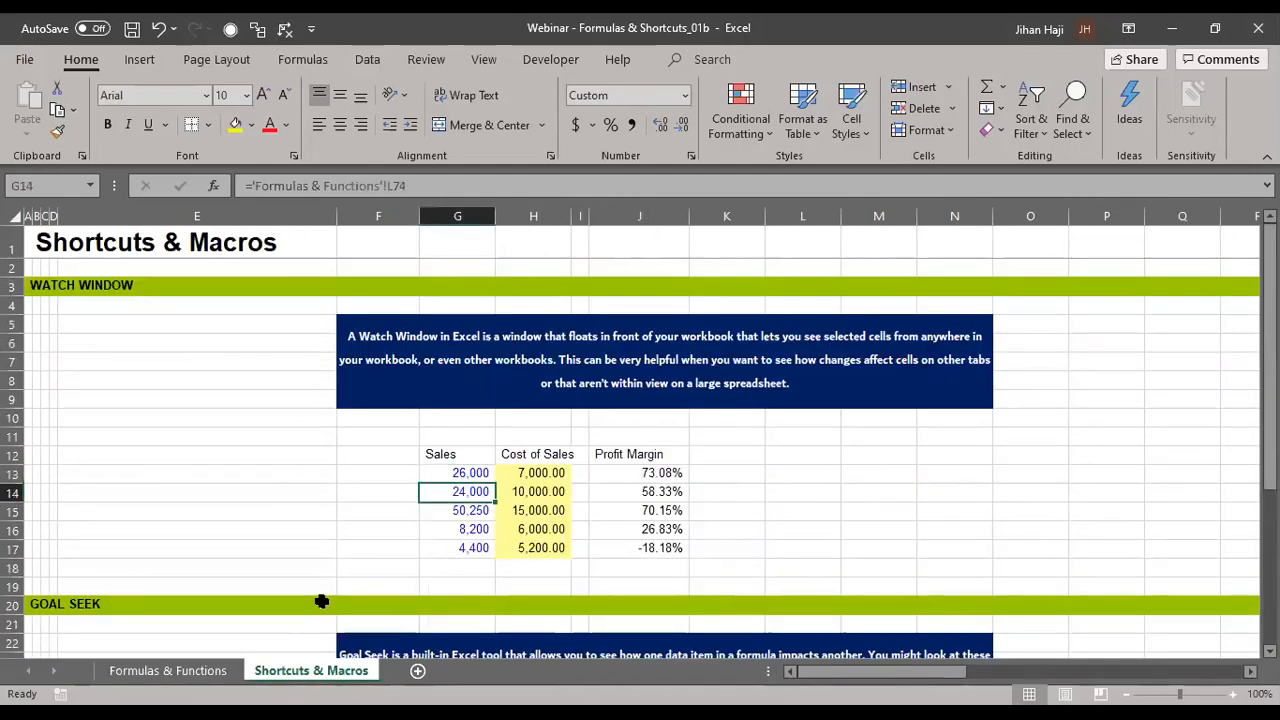
key("Up")
key("Up")
key("Down")
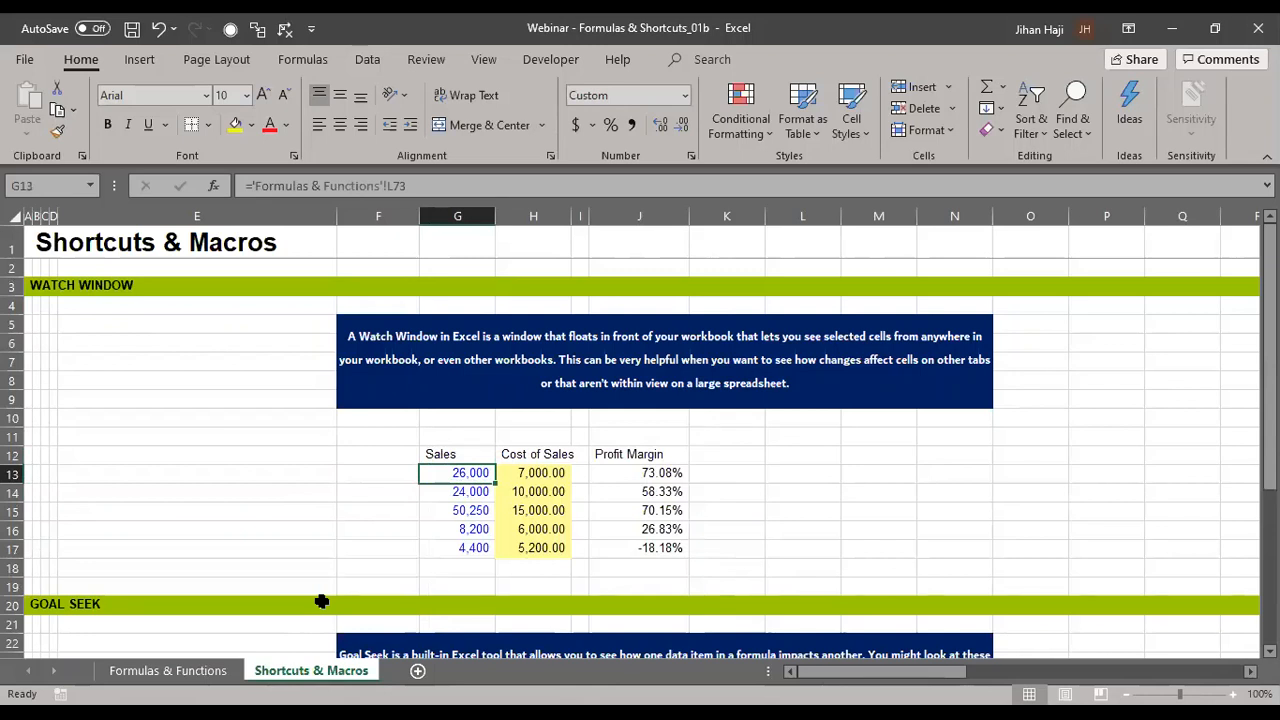
type("=")
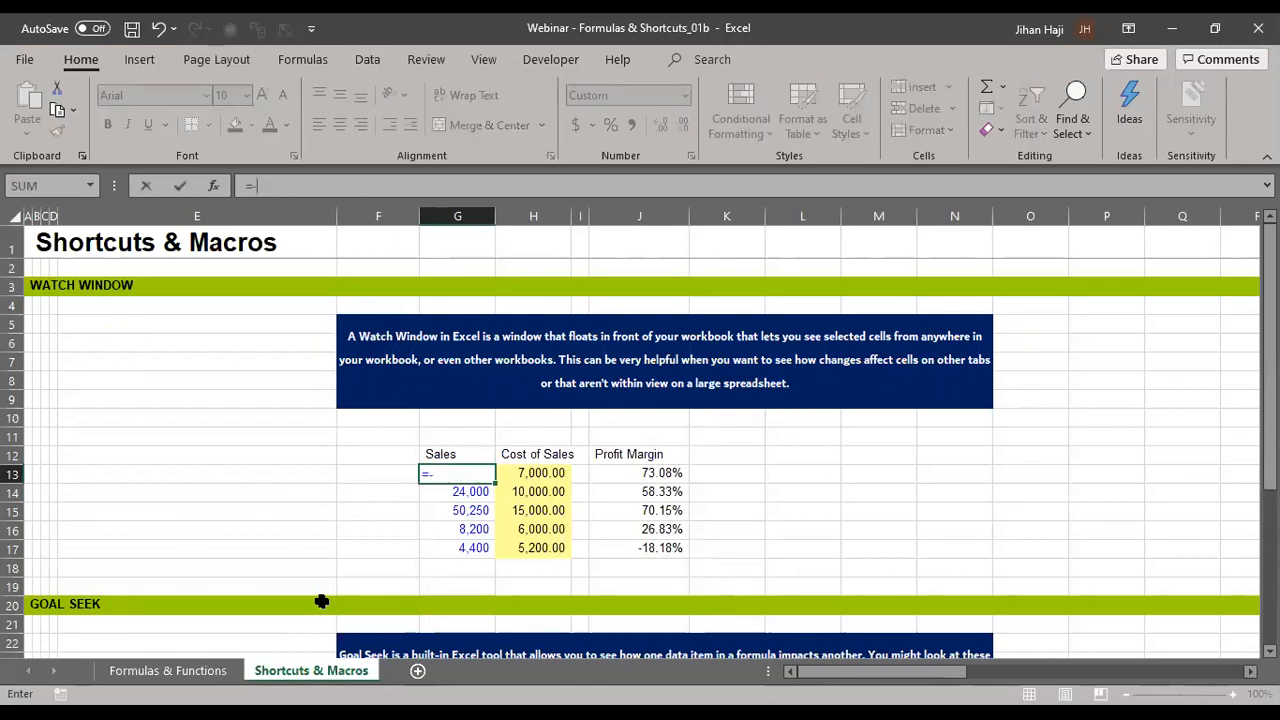
key("BackSpace")
left_click(189, 672)
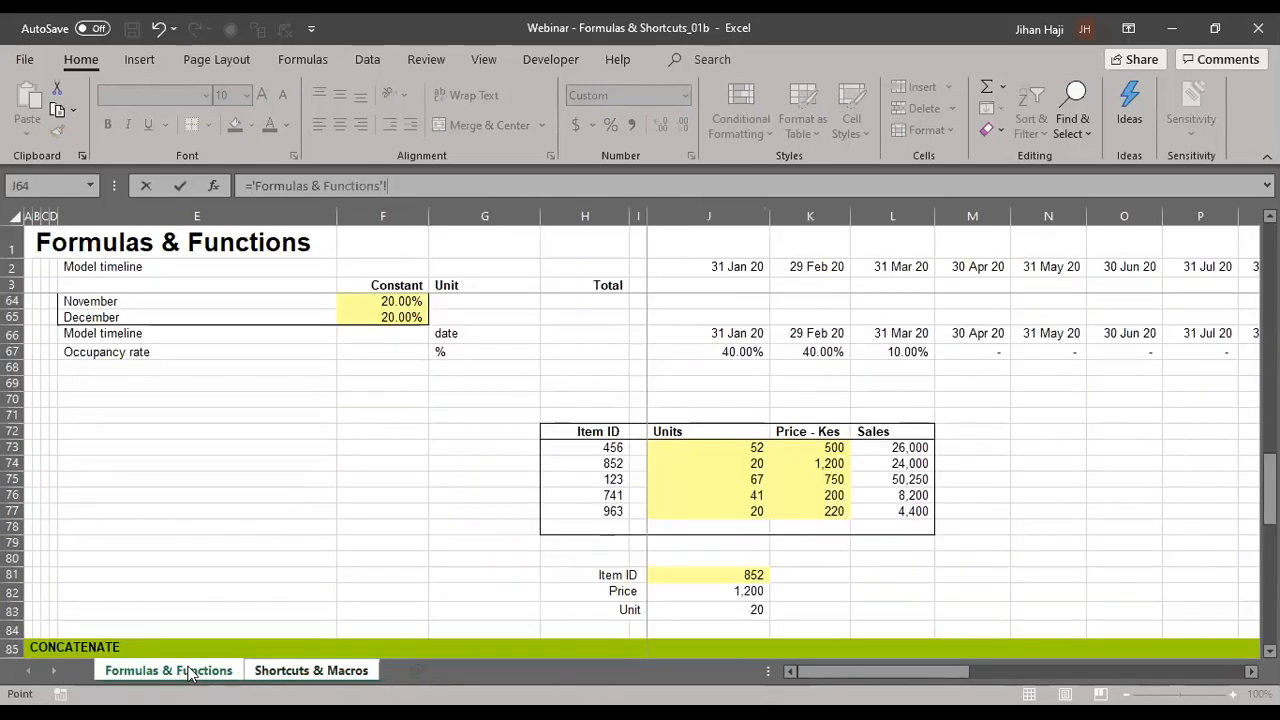
left_click(916, 450)
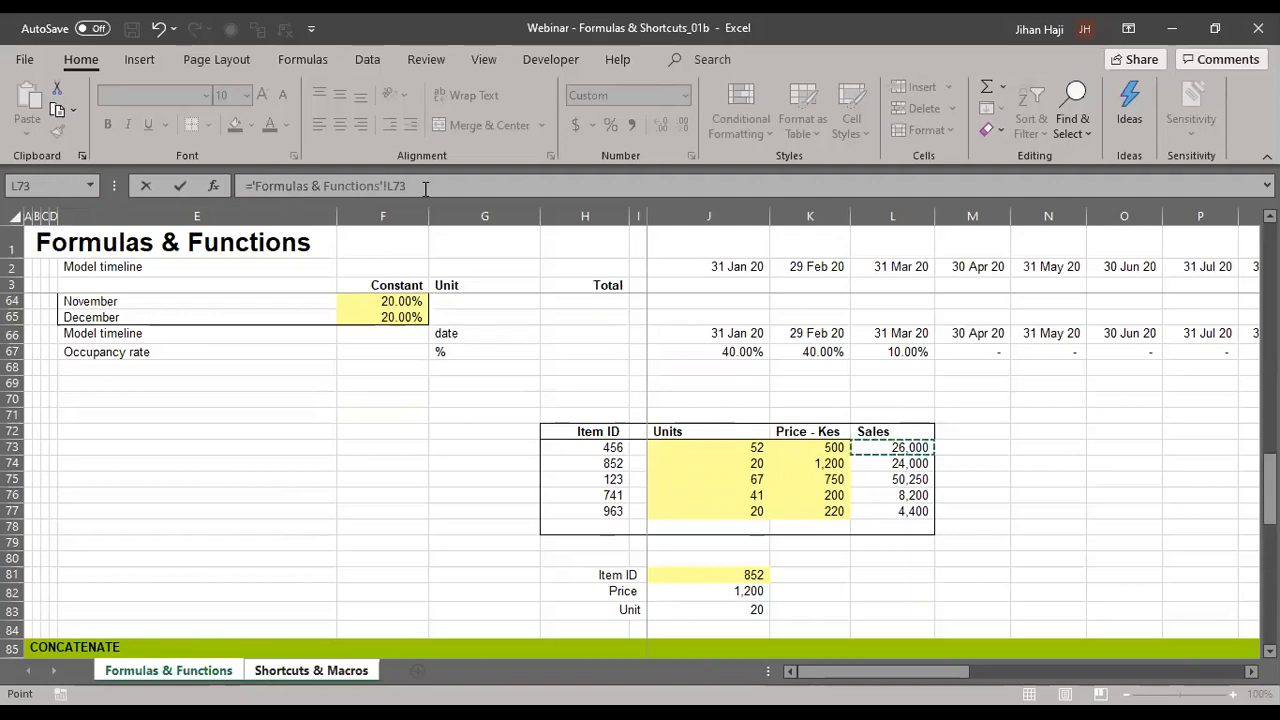
key("Return")
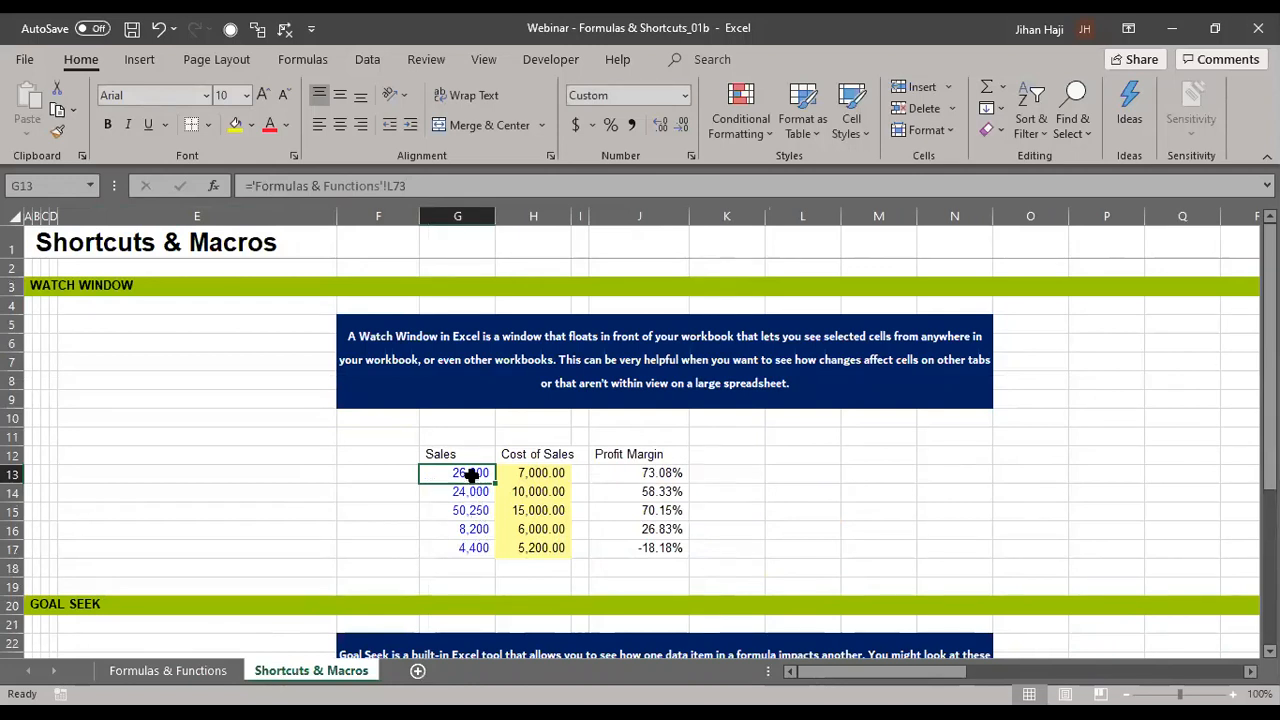
- Copy the Sales link from G13 down the Sales column to G17
key("ctrl+c")
key("shift+Down")
key("shift+Down")
key("shift+Down")
key("shift+Down")
key("Return")
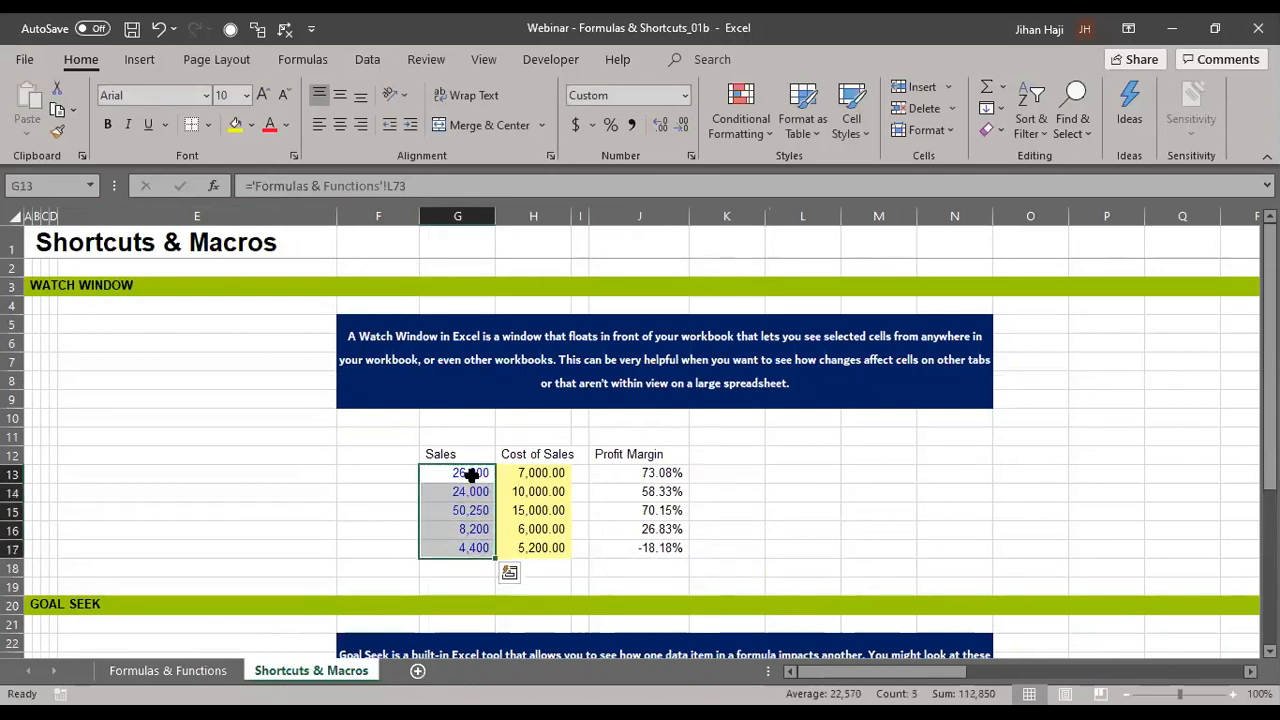
left_click(826, 486)
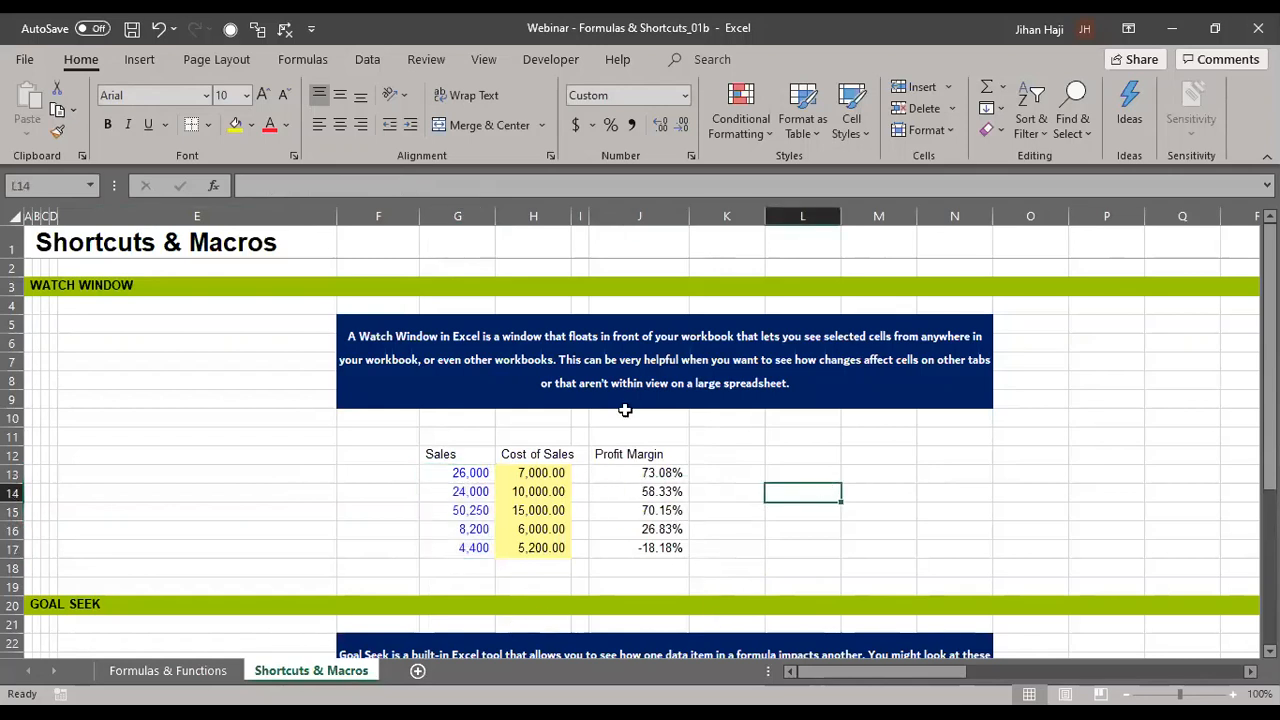
- Inspect the first Cost of Sales input in H13, and copy the Profit Margin formula from J13 to L13
left_click(543, 472)
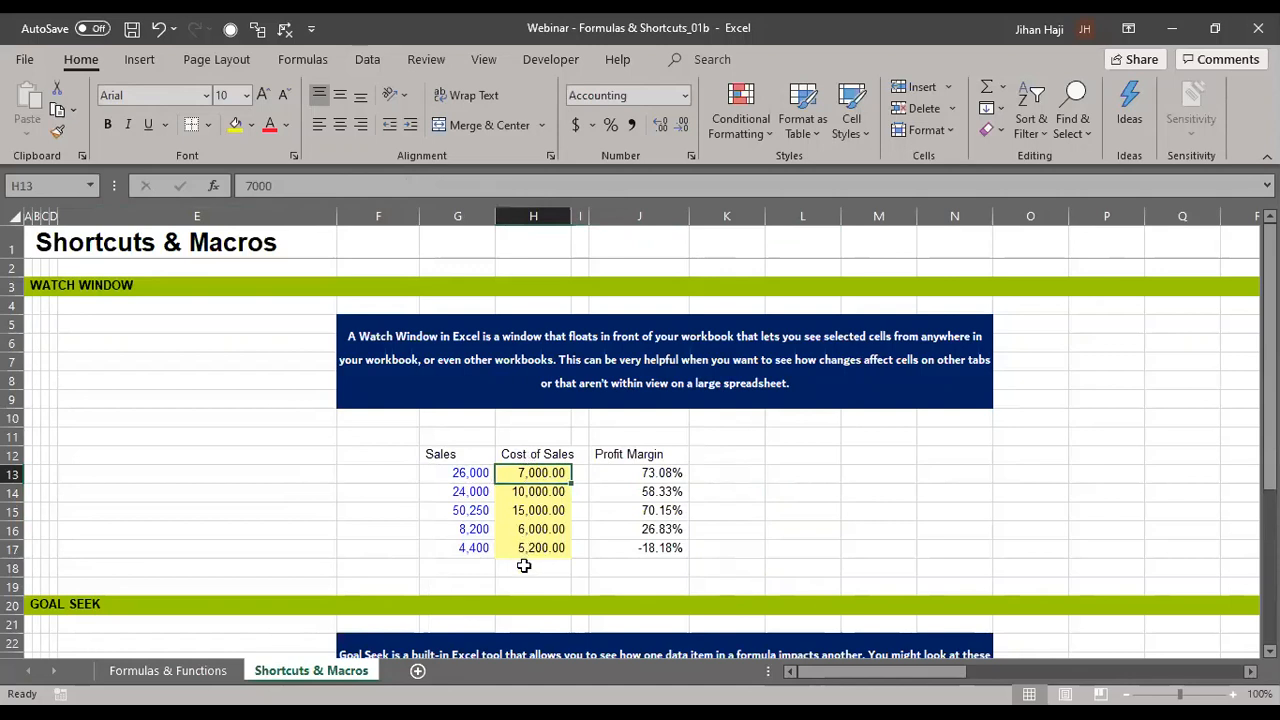
left_click(673, 473)
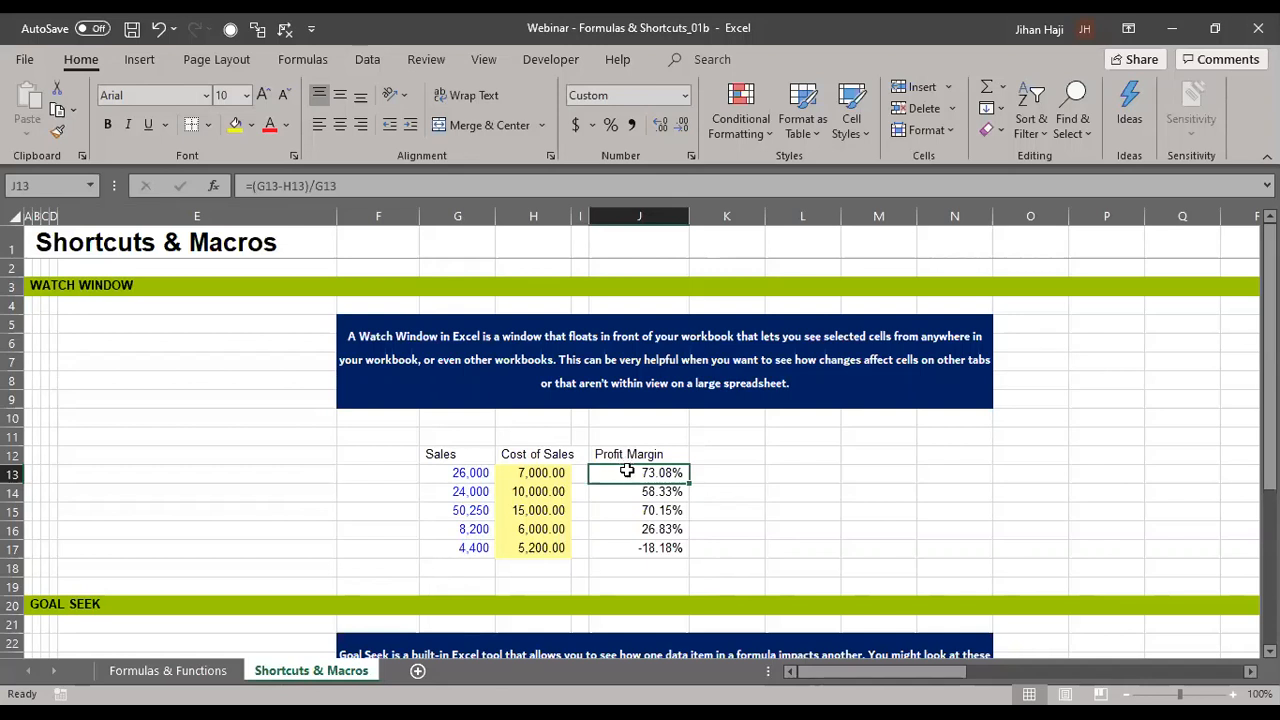
key("ctrl+c")
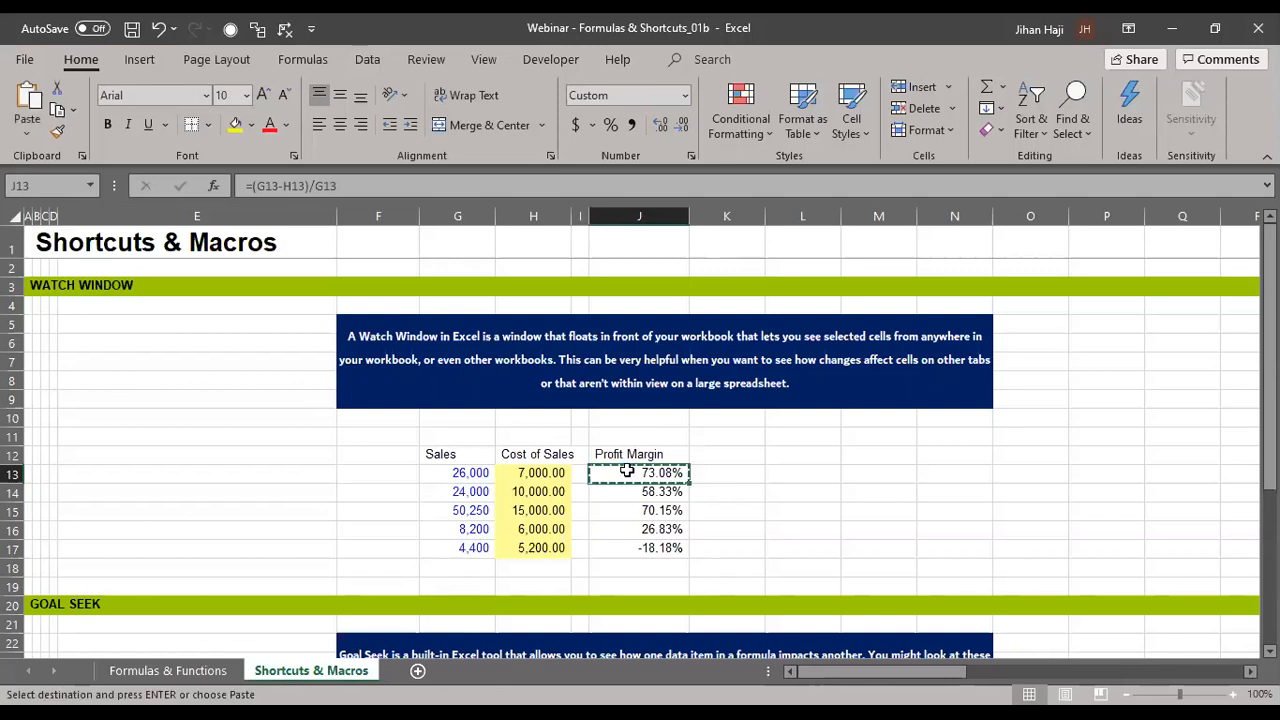
left_click(819, 475)
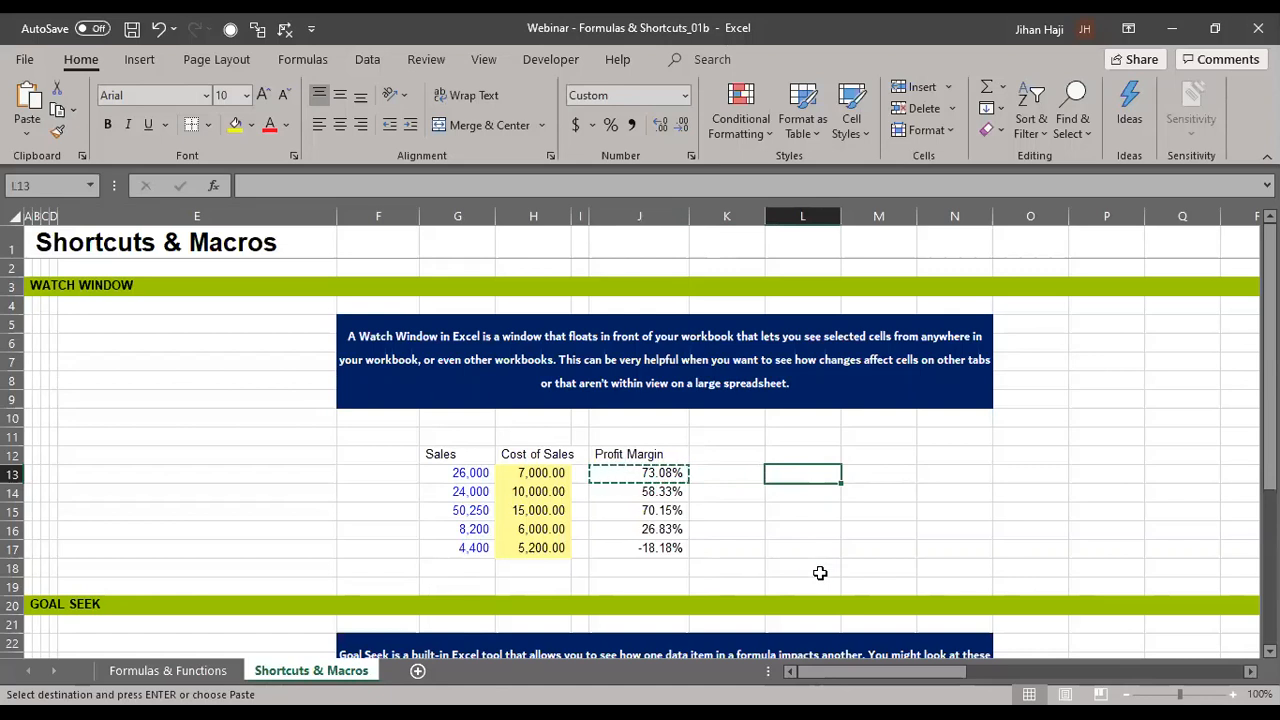
key("ctrl+v")
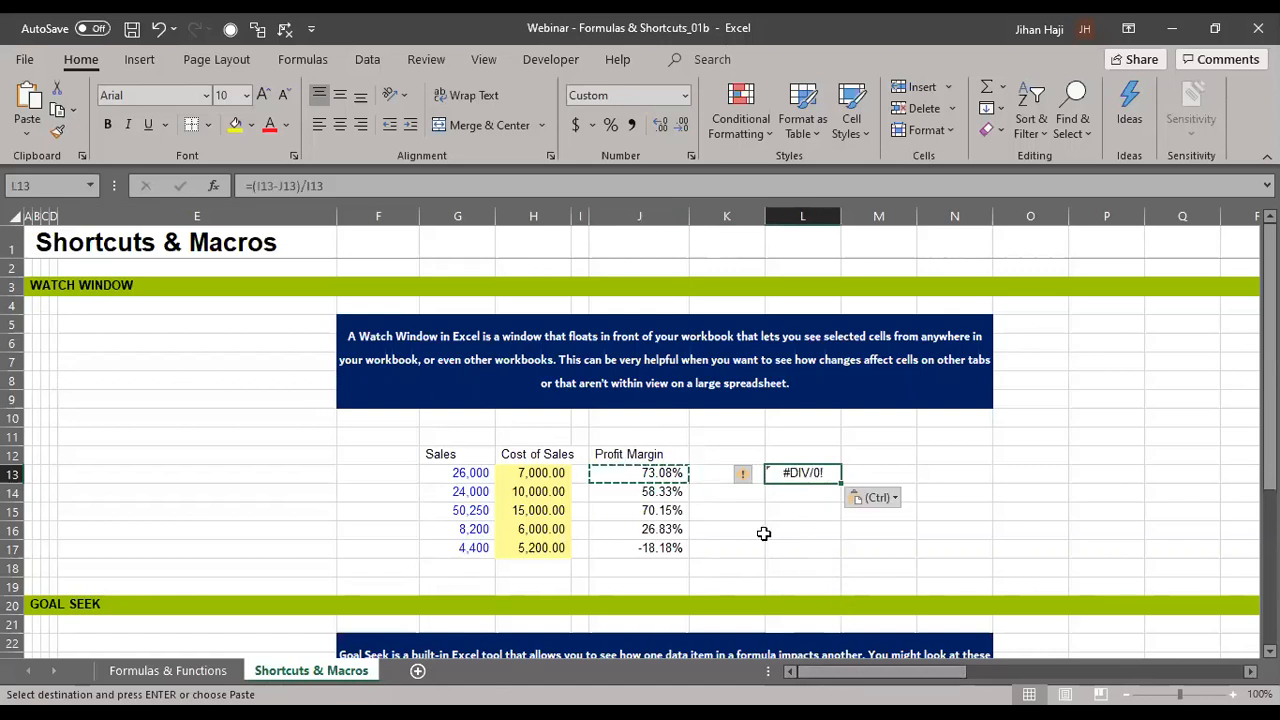
- Compare the copied formula in L13 with the original Profit Margin formula in J13
key("F2")
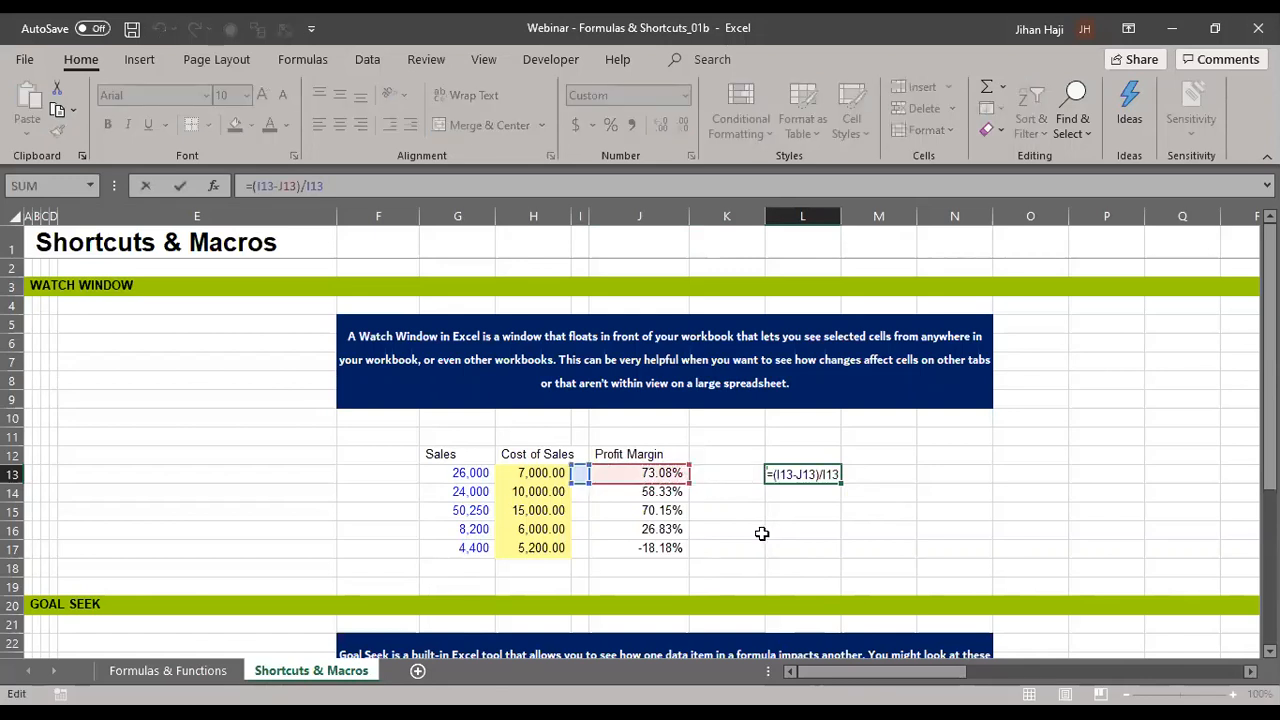
key("ctrl+Return")
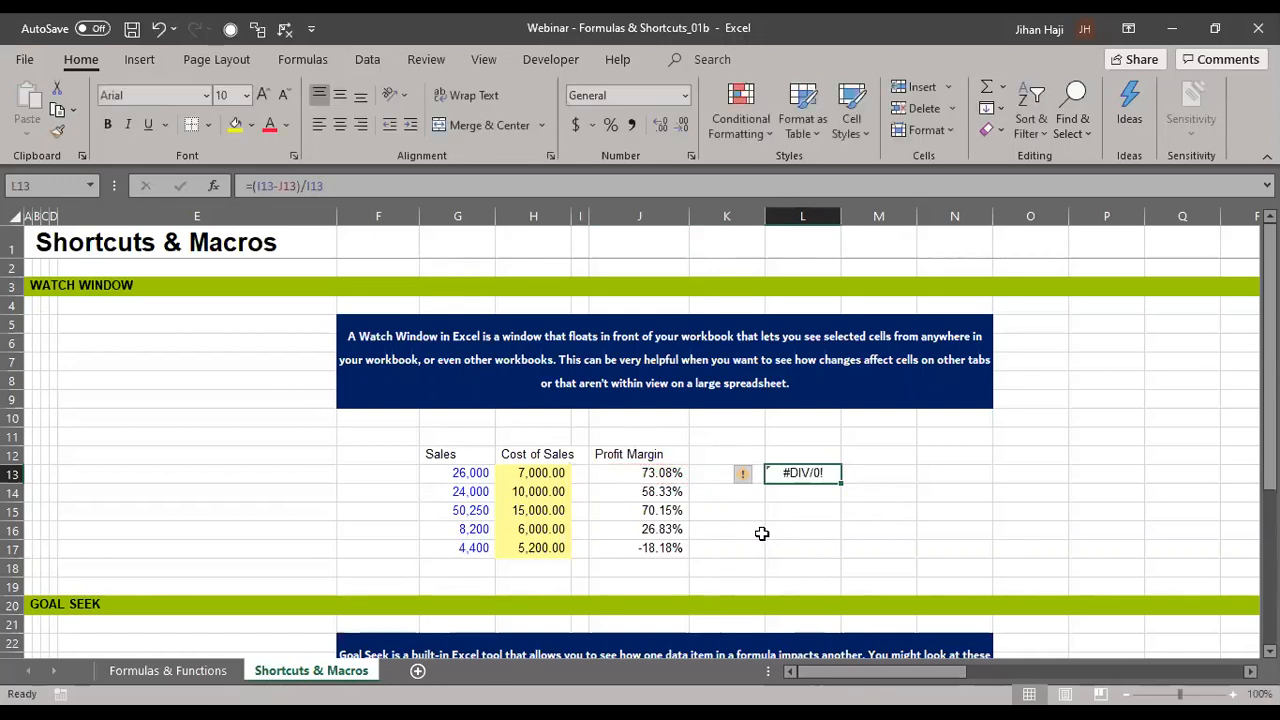
key("Left")
key("Left")
key("F2")
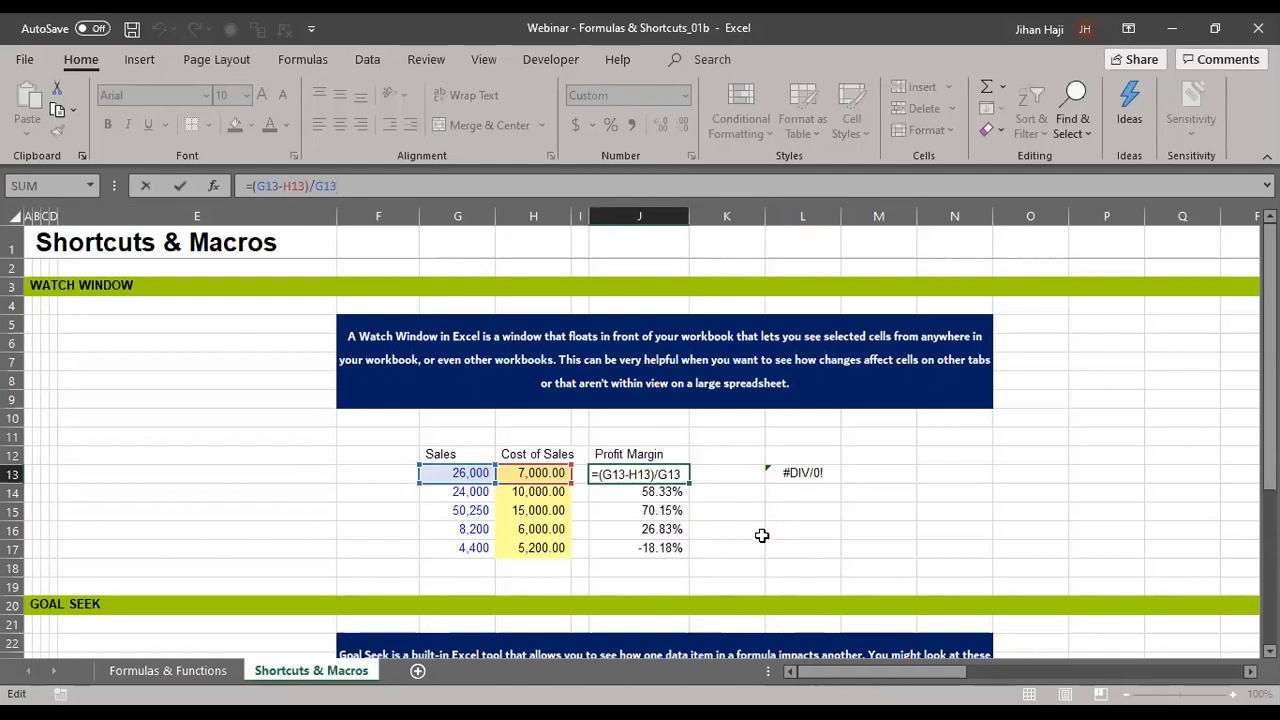
key("Tab")
key("Tab")
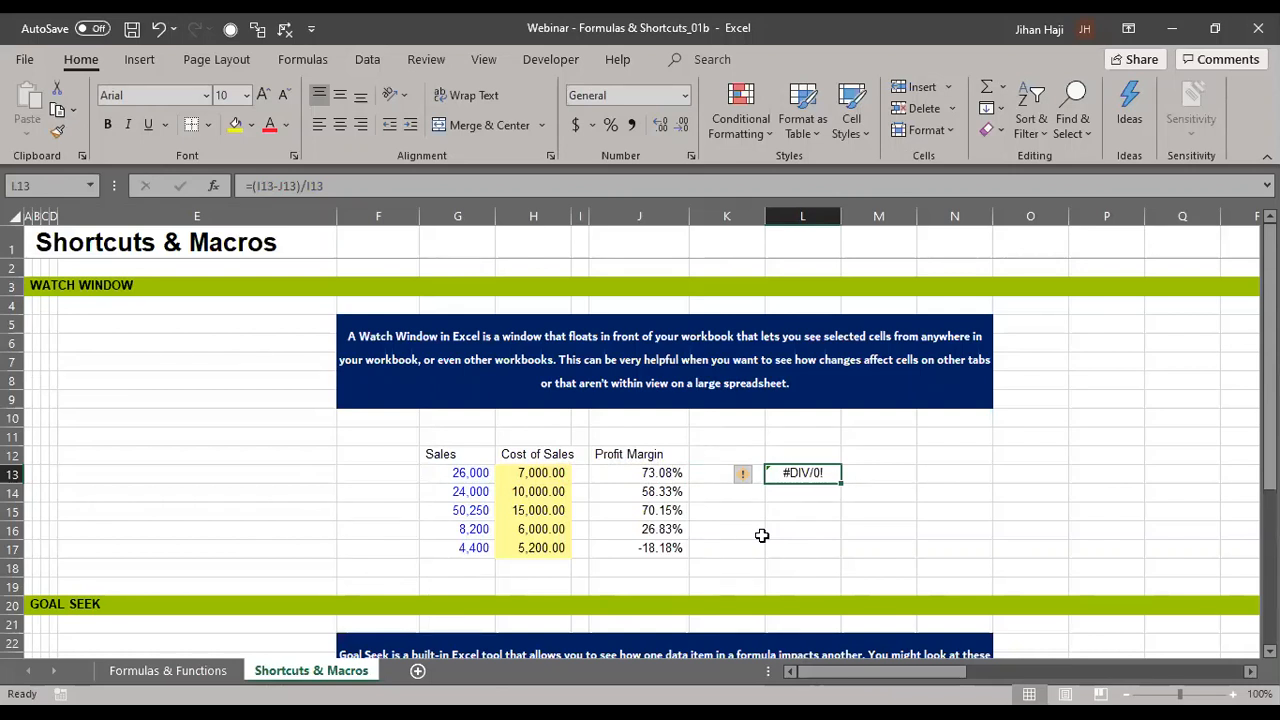
- Clear the copied formula from L13, and copy the first Profit Margin cell, J13
key("BackSpace")
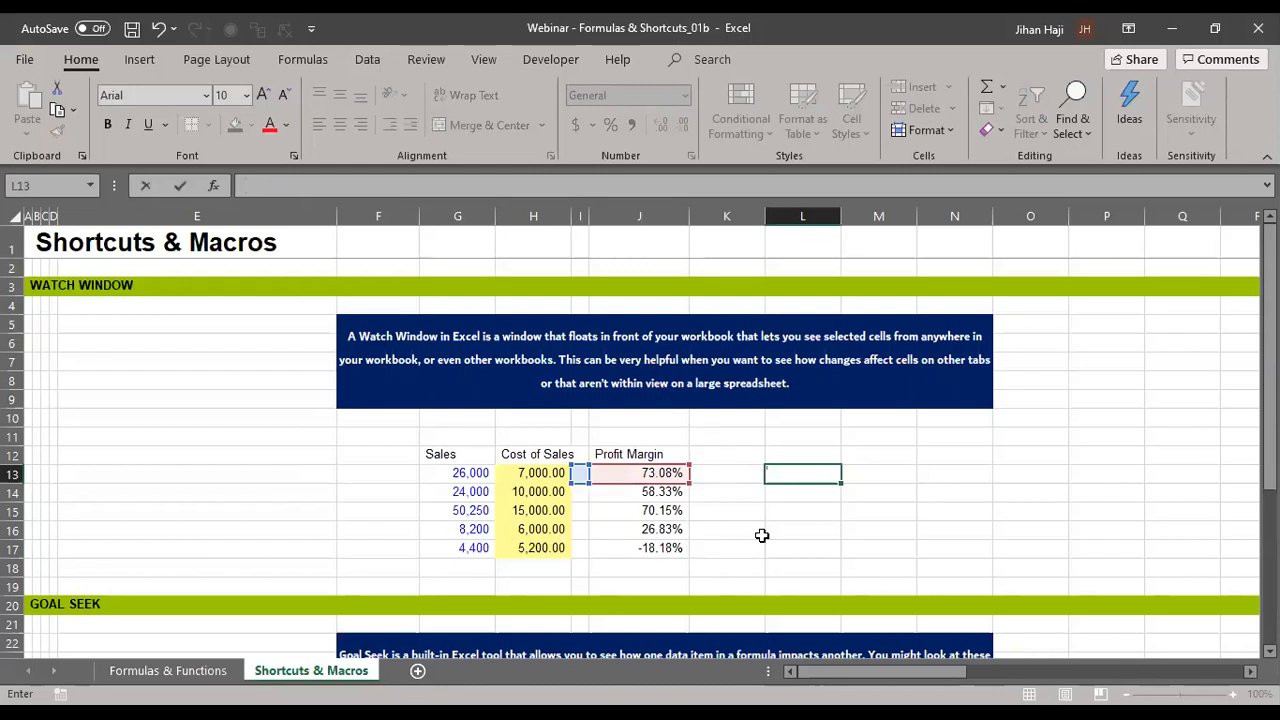
key("ctrl+Return")
key("Left")
key("Left")
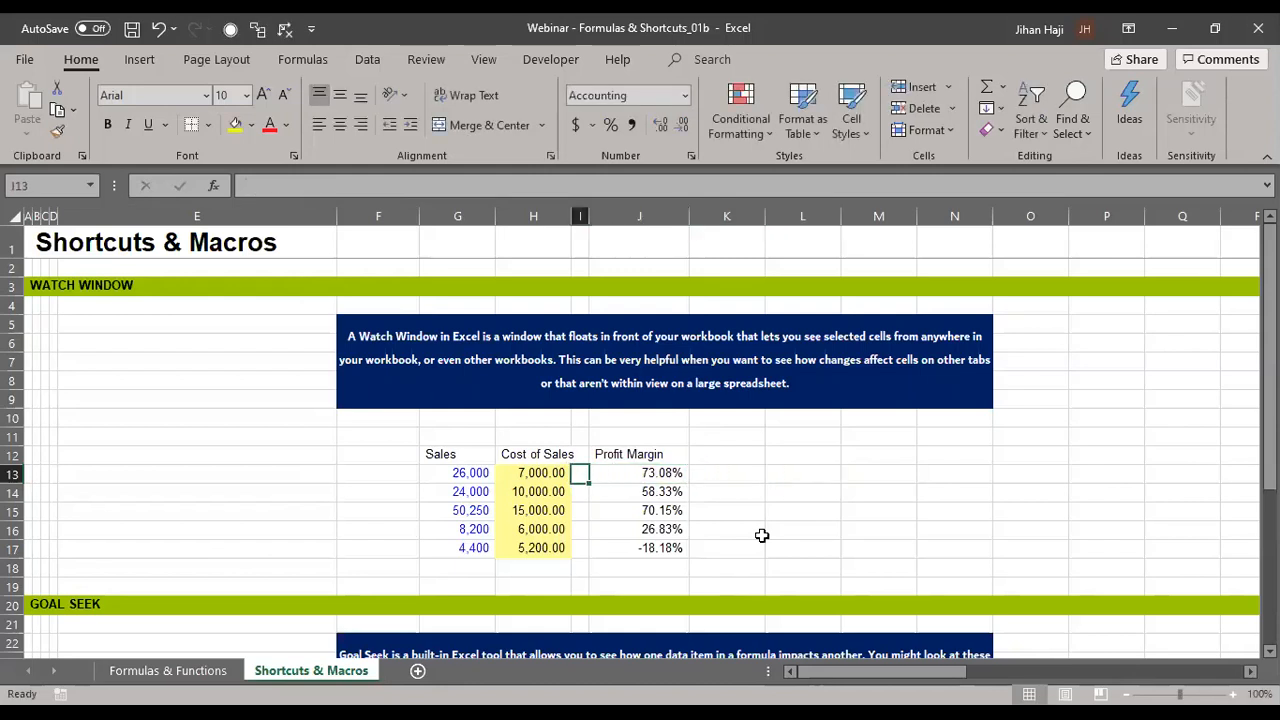
key("ctrl+c")
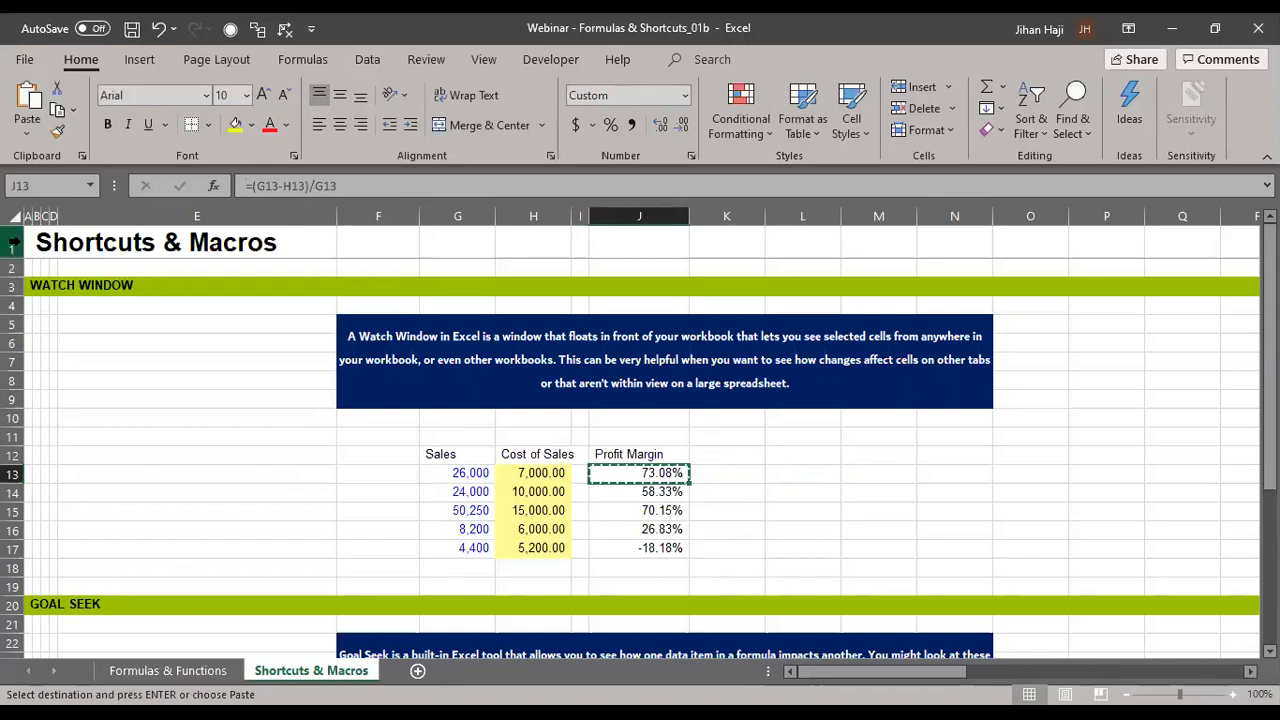
left_click(25, 138)
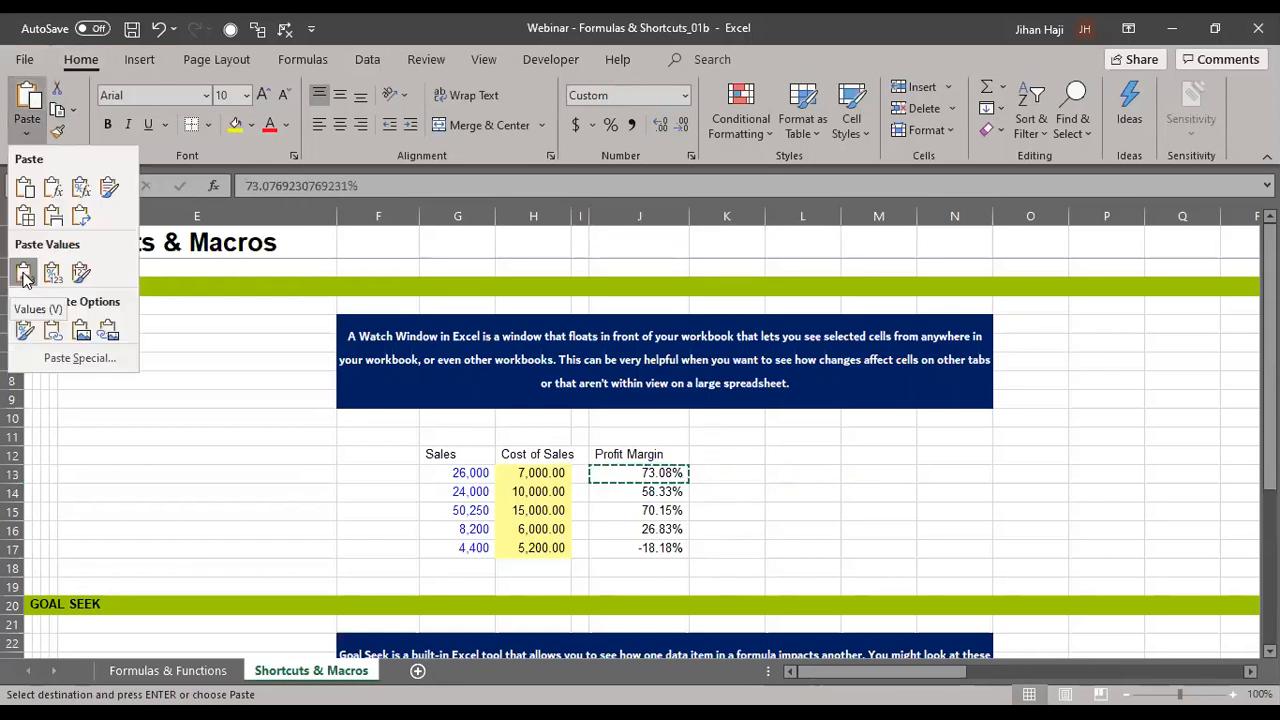
left_click(22, 272)
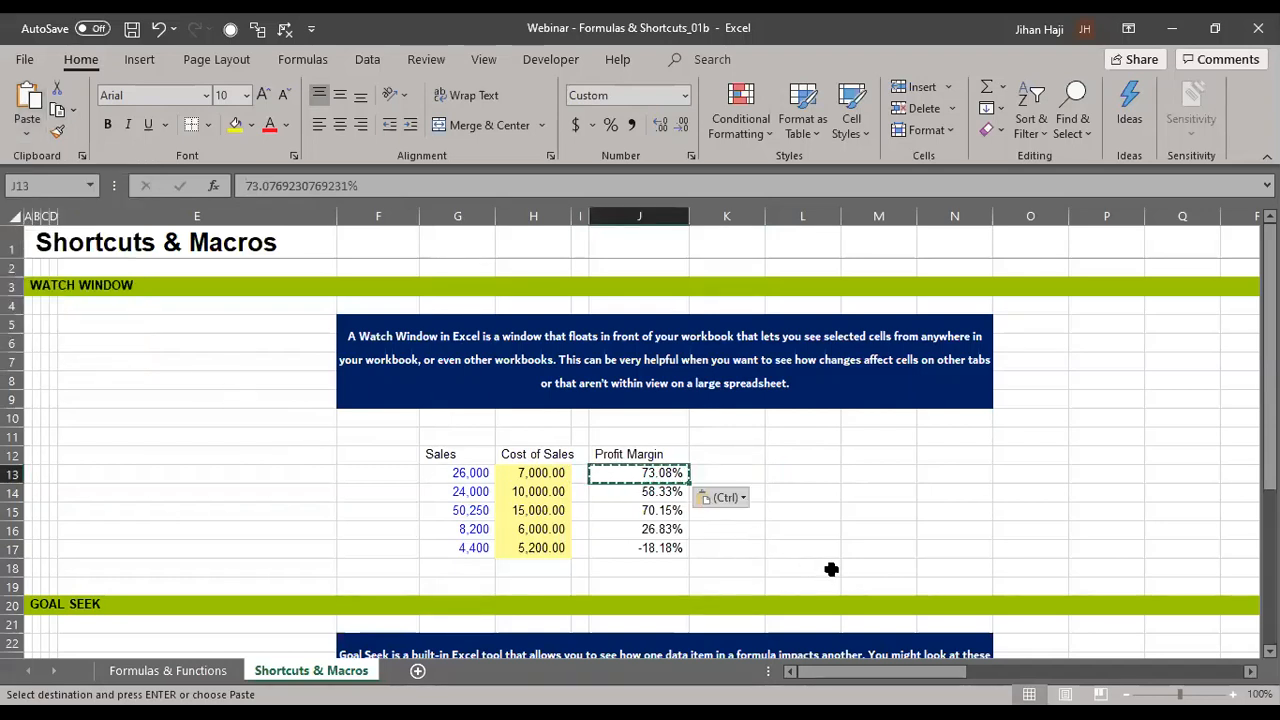
key("ctrl+z")
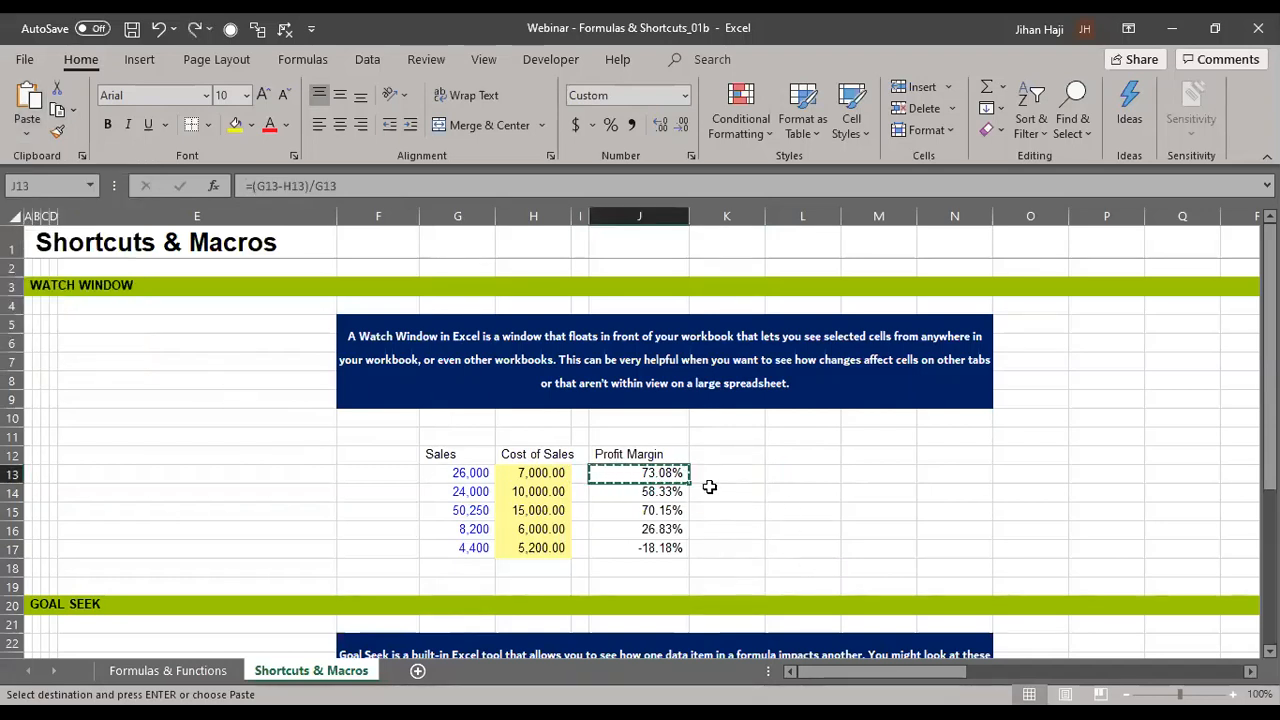
- Paste the copied profit margin into L13 as values only, and end the copy mode
left_click(795, 478)
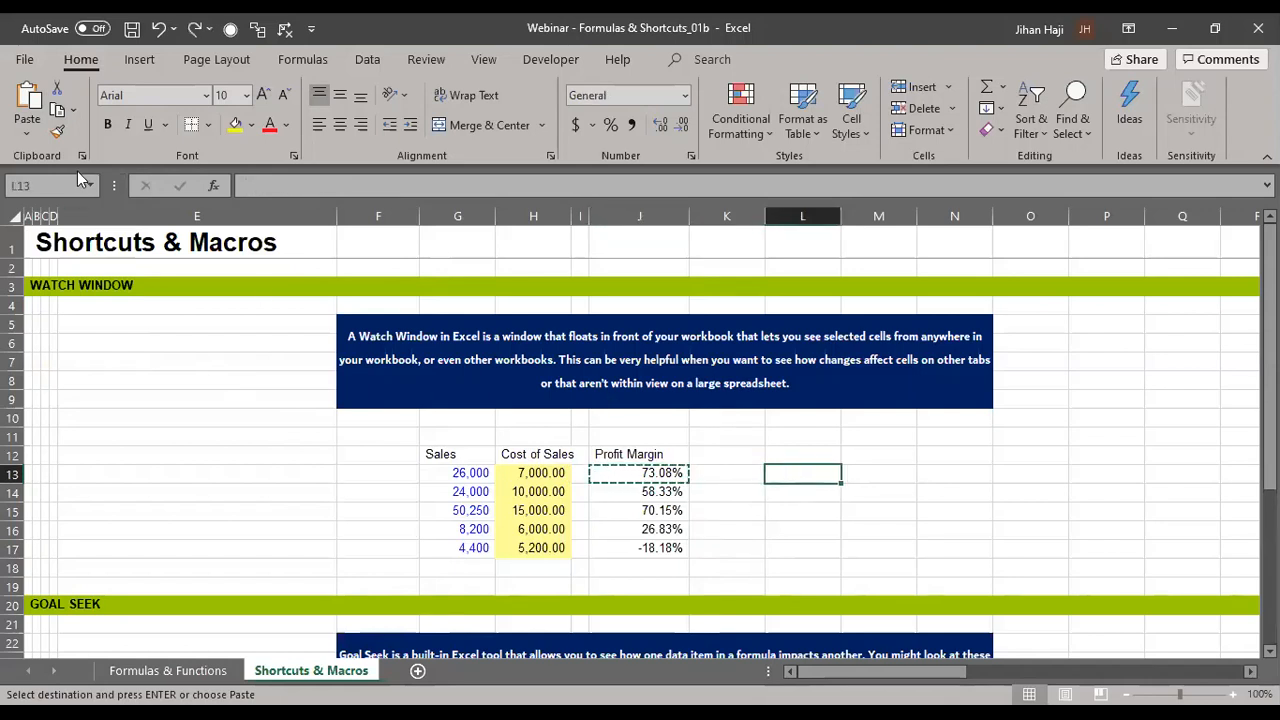
left_click(27, 139)
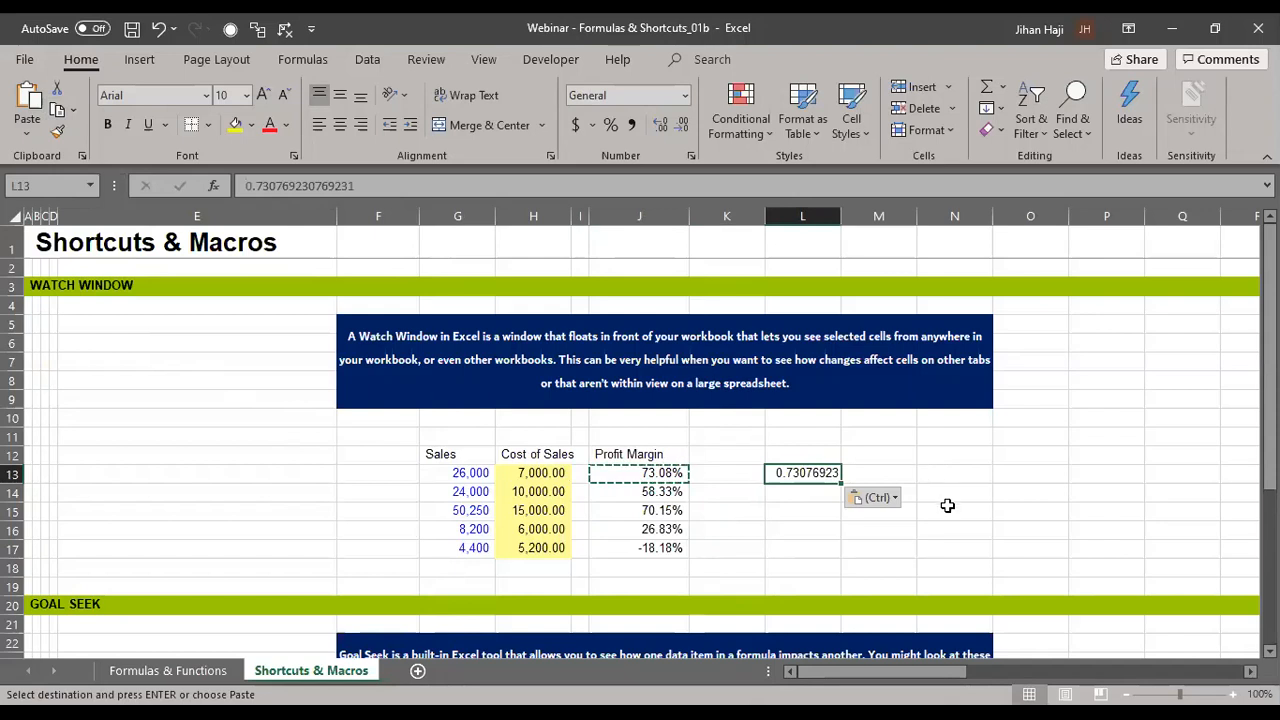
left_click(1032, 526)
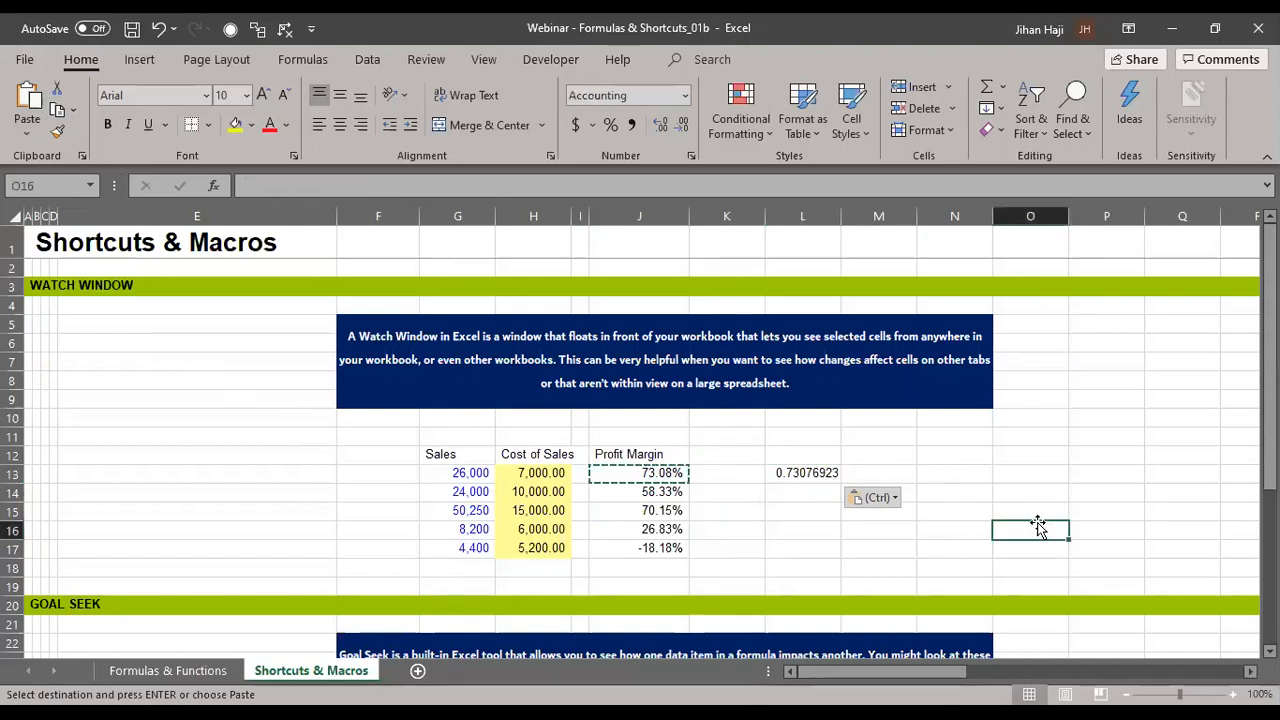
key("Left")
key("Left")
key("Left")
key("Up")
key("Up")
key("Up")
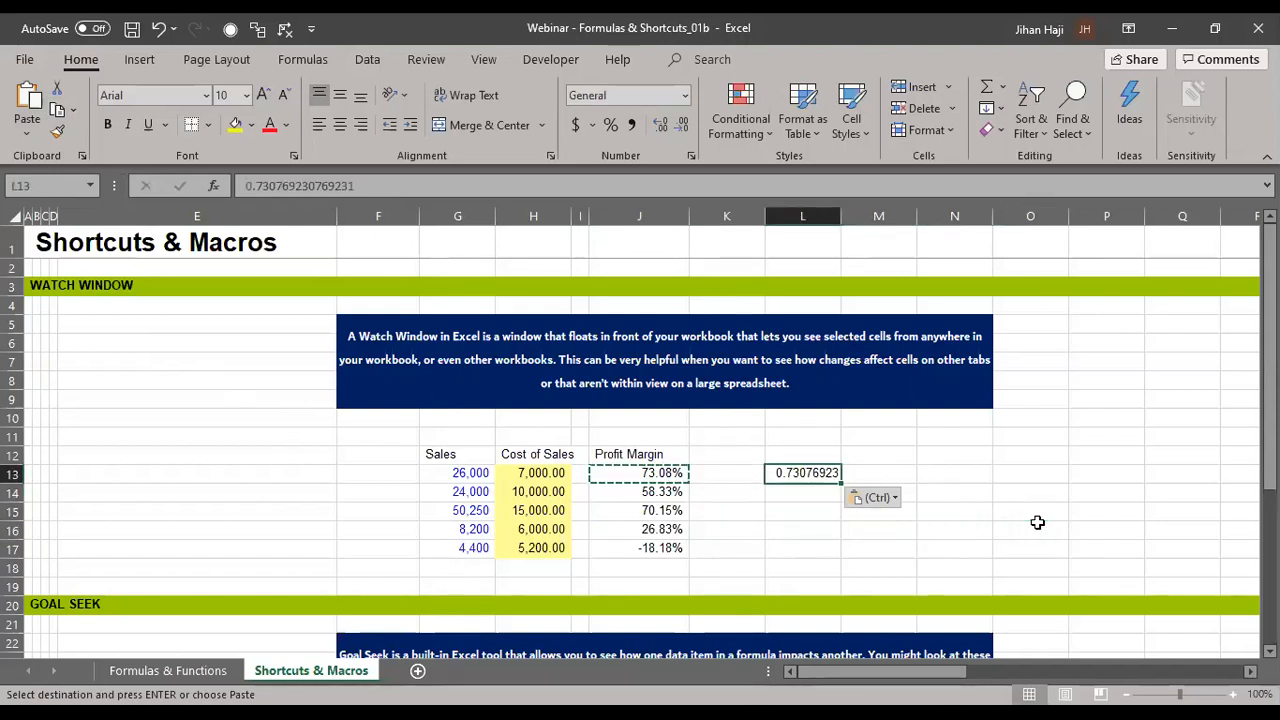
key("Escape")
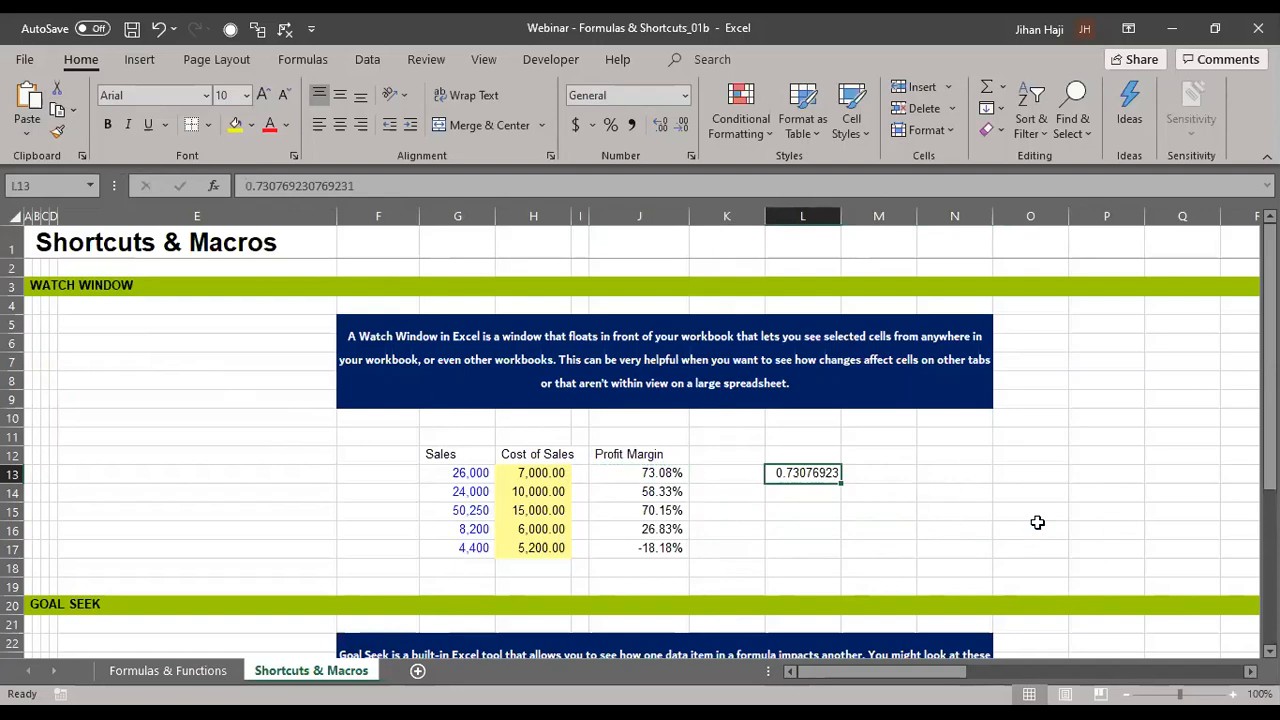
- Format the pasted value in L13 as a percentage with two decimals
key("ctrl+1")
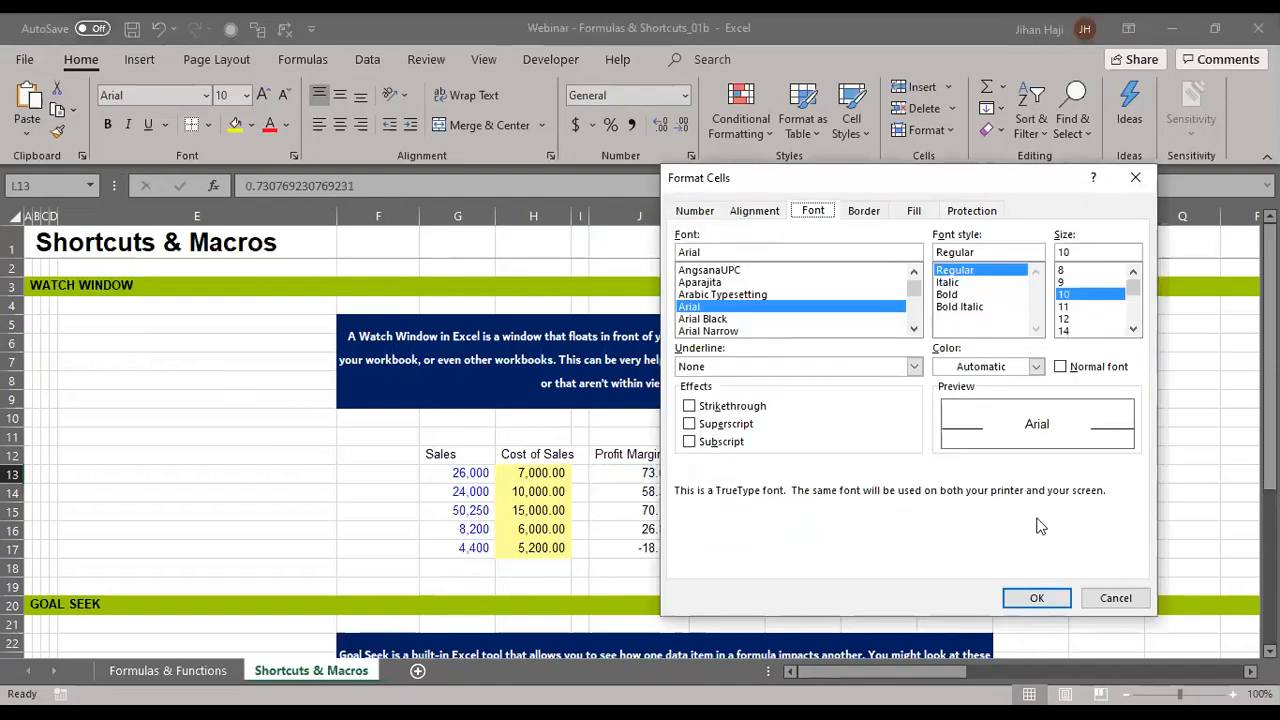
left_click(1141, 181)
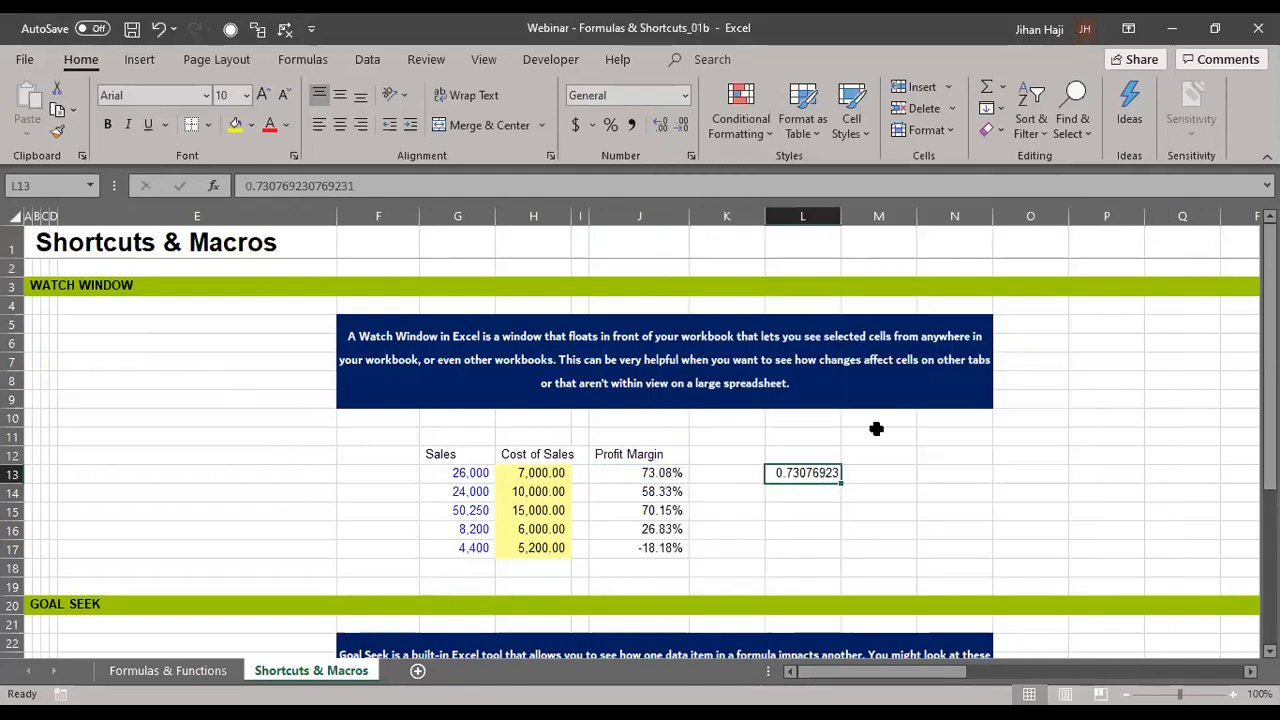
left_click(609, 124)
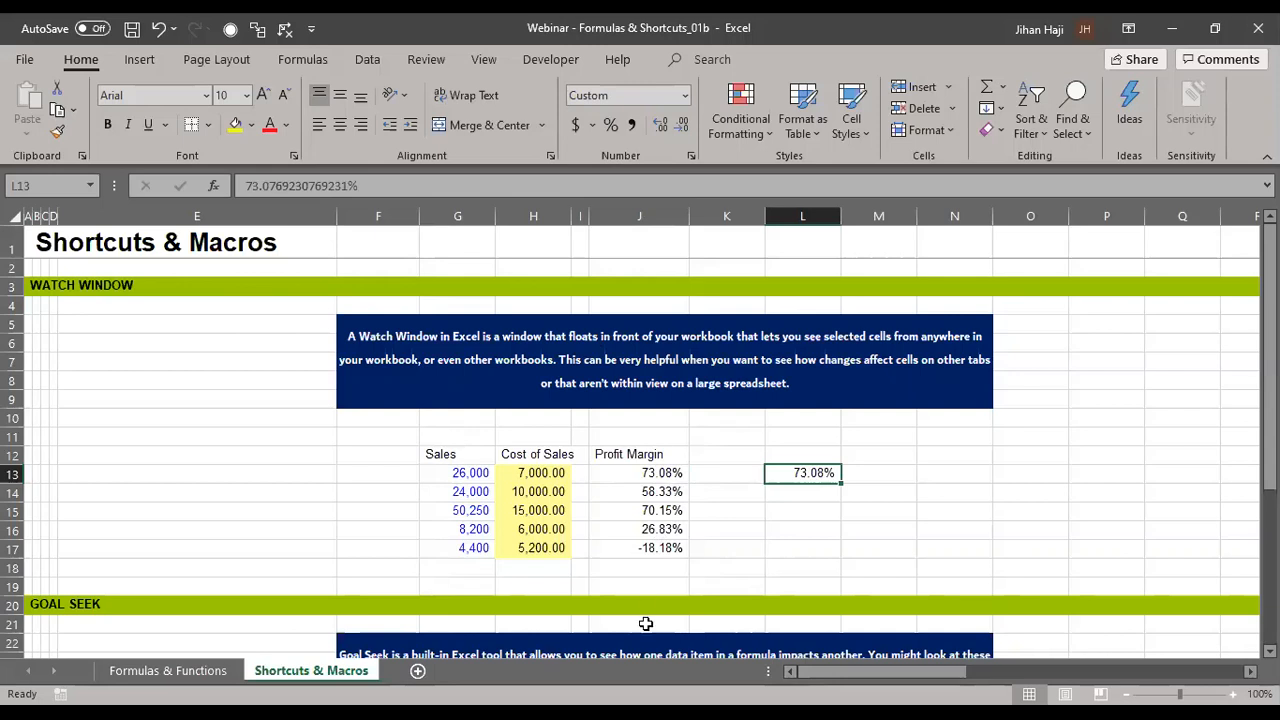
- Review the ribbon's keyboard access hints, including those for the File and Home commands
key("alt")
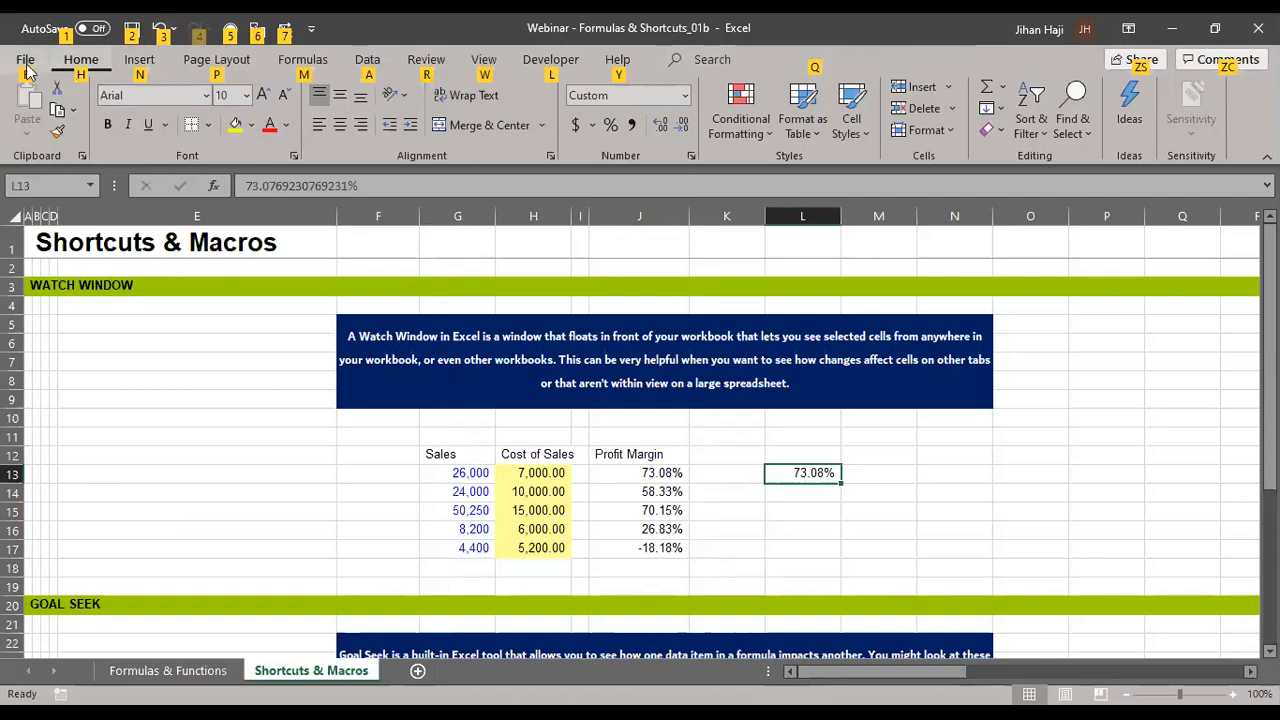
key("Escape")
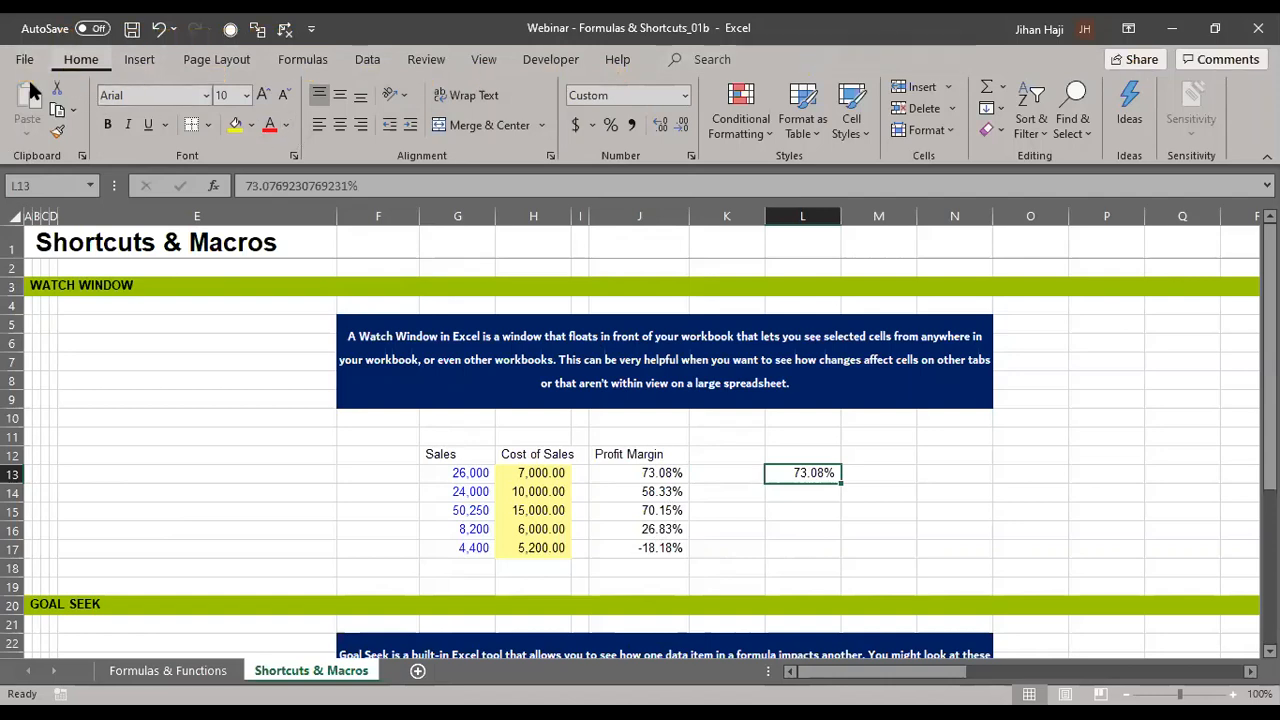
key("alt+f")
left_click(30, 60)
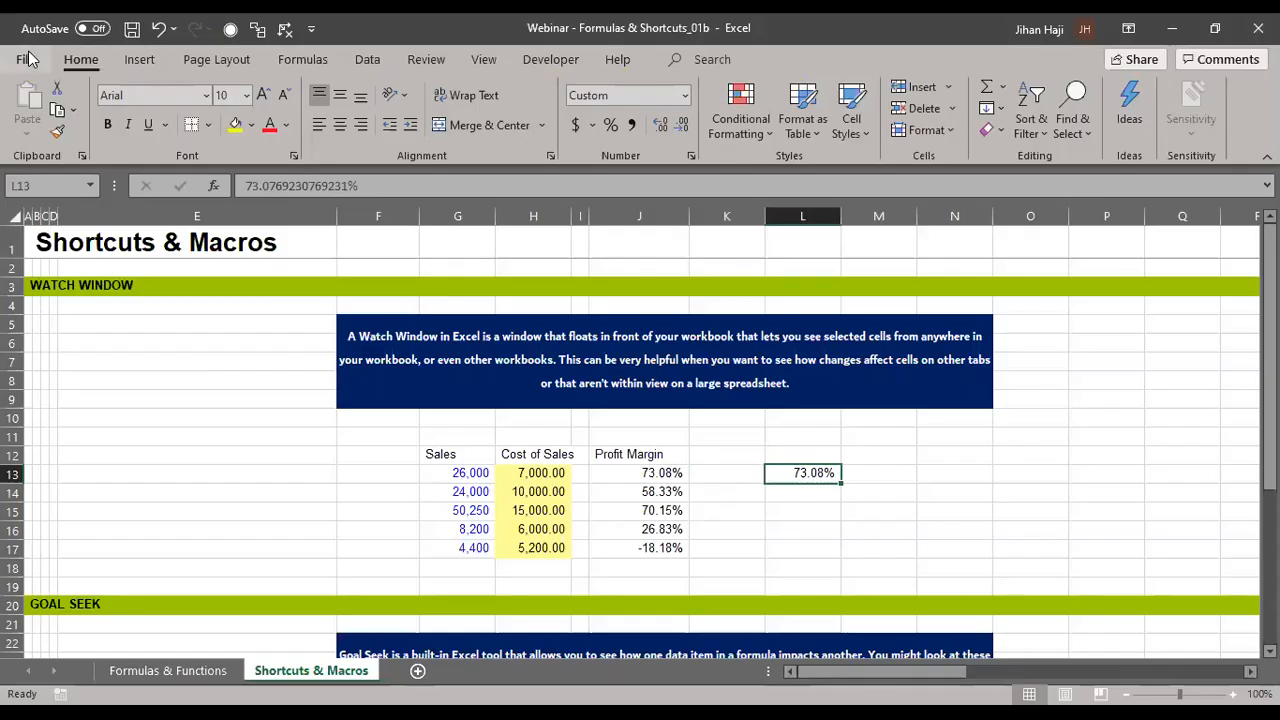
key("alt")
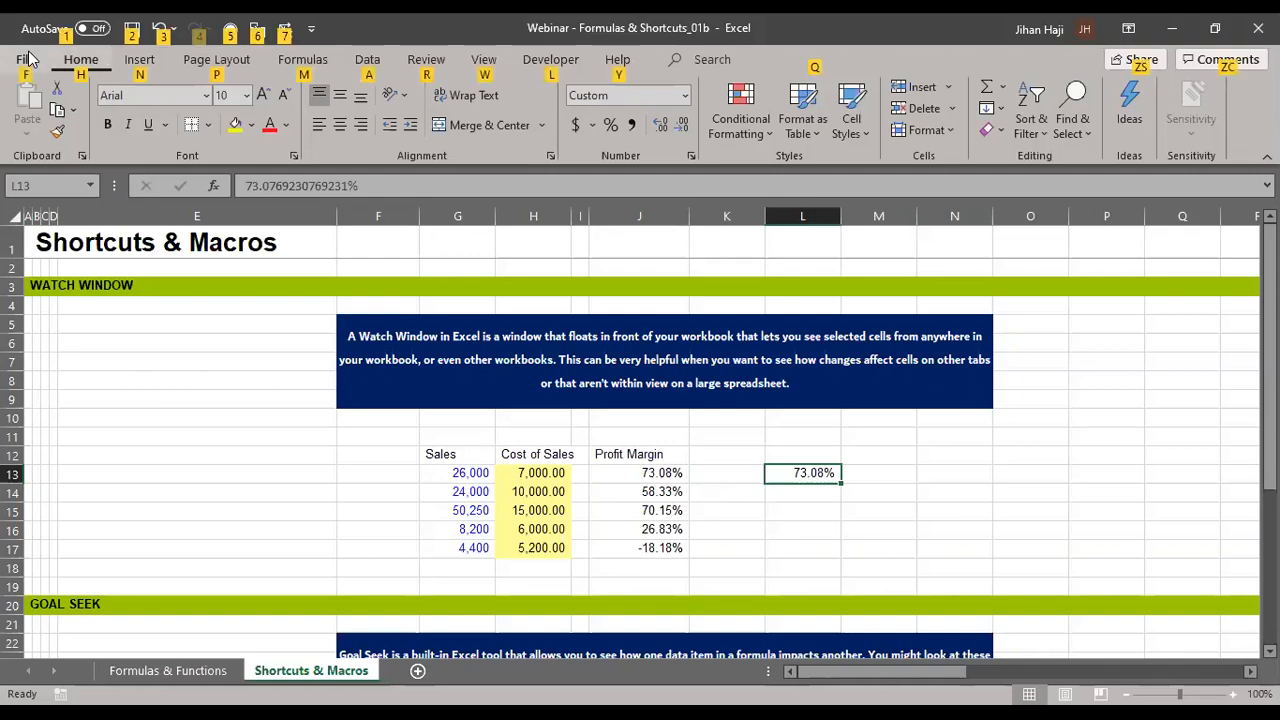
key("f")
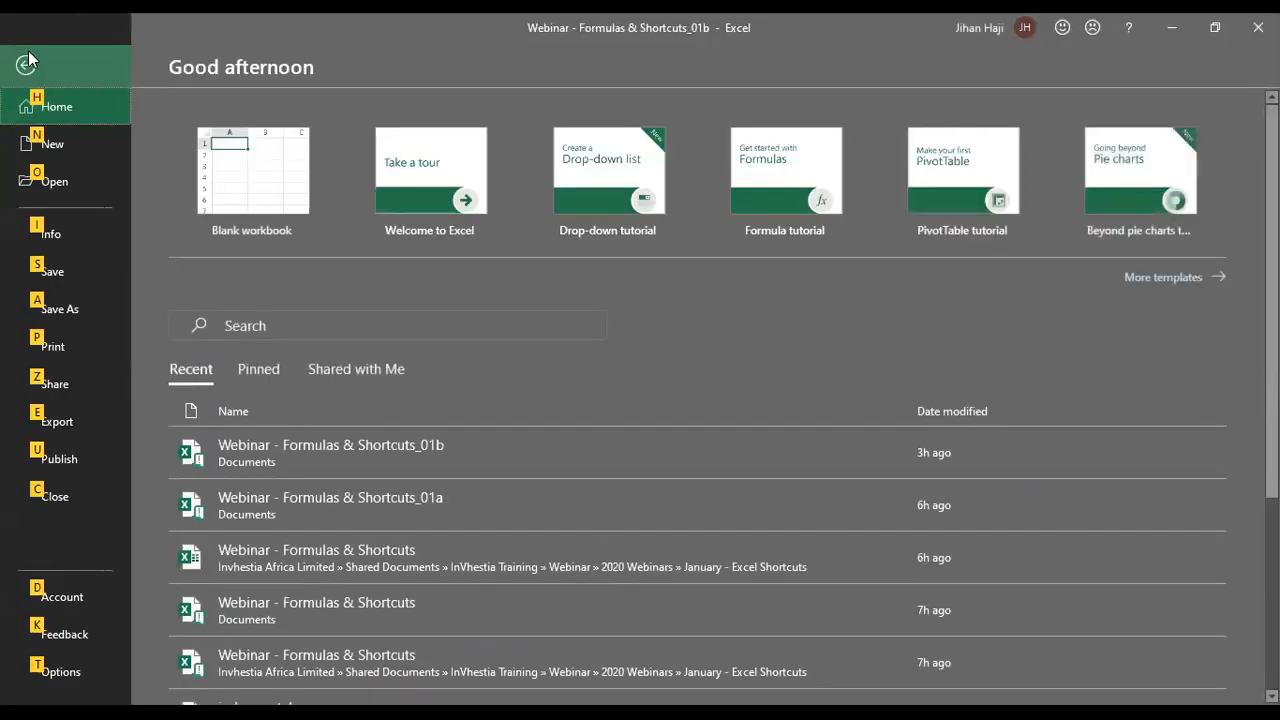
key("Escape")
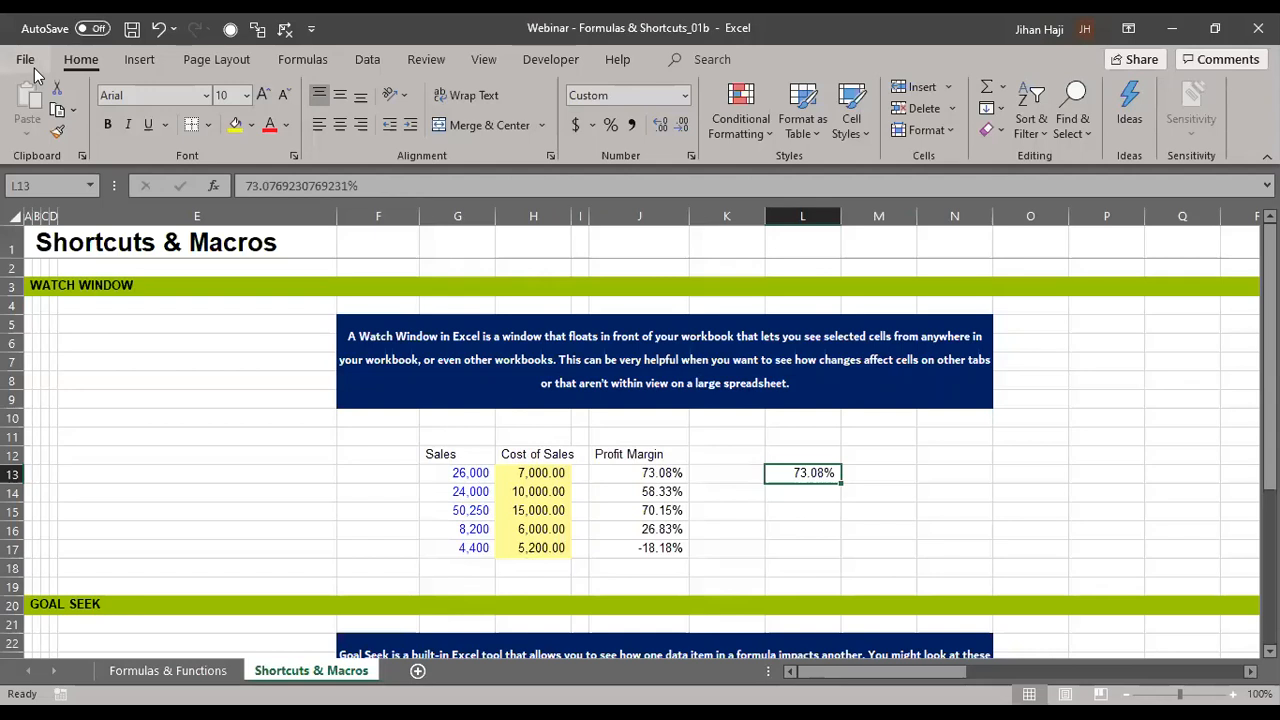
key("alt")
key("h")
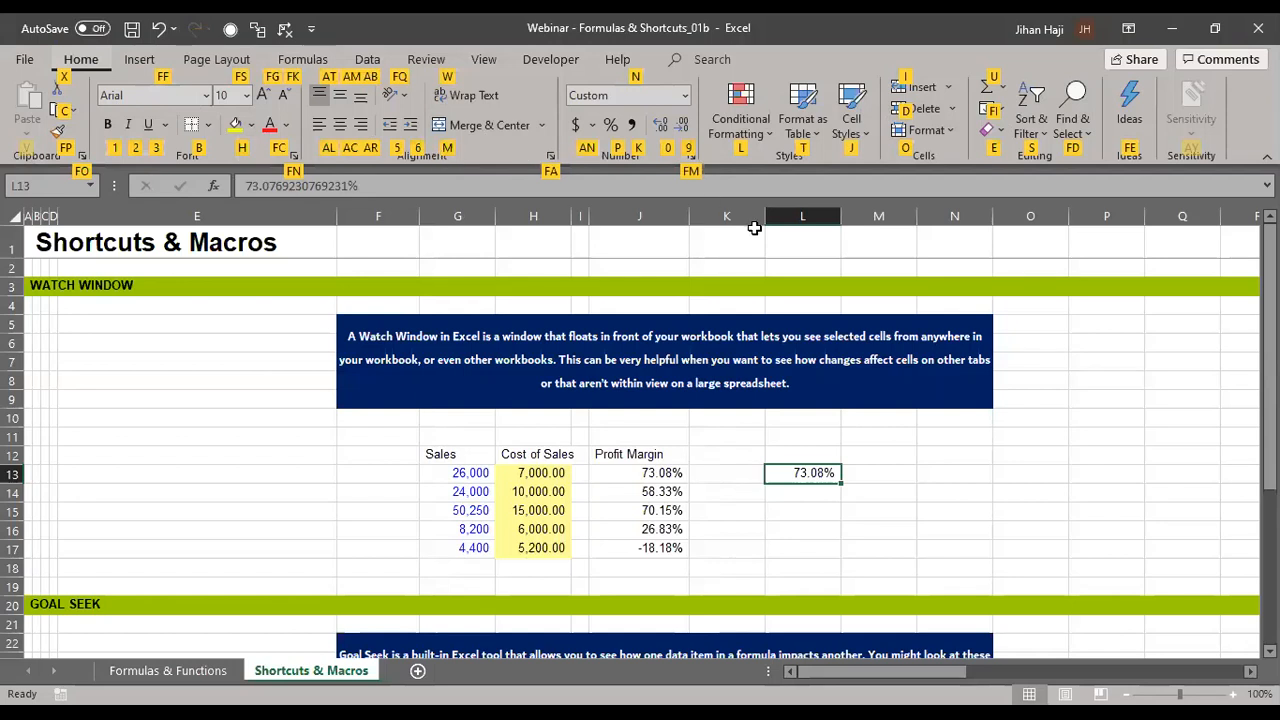
key("alt")
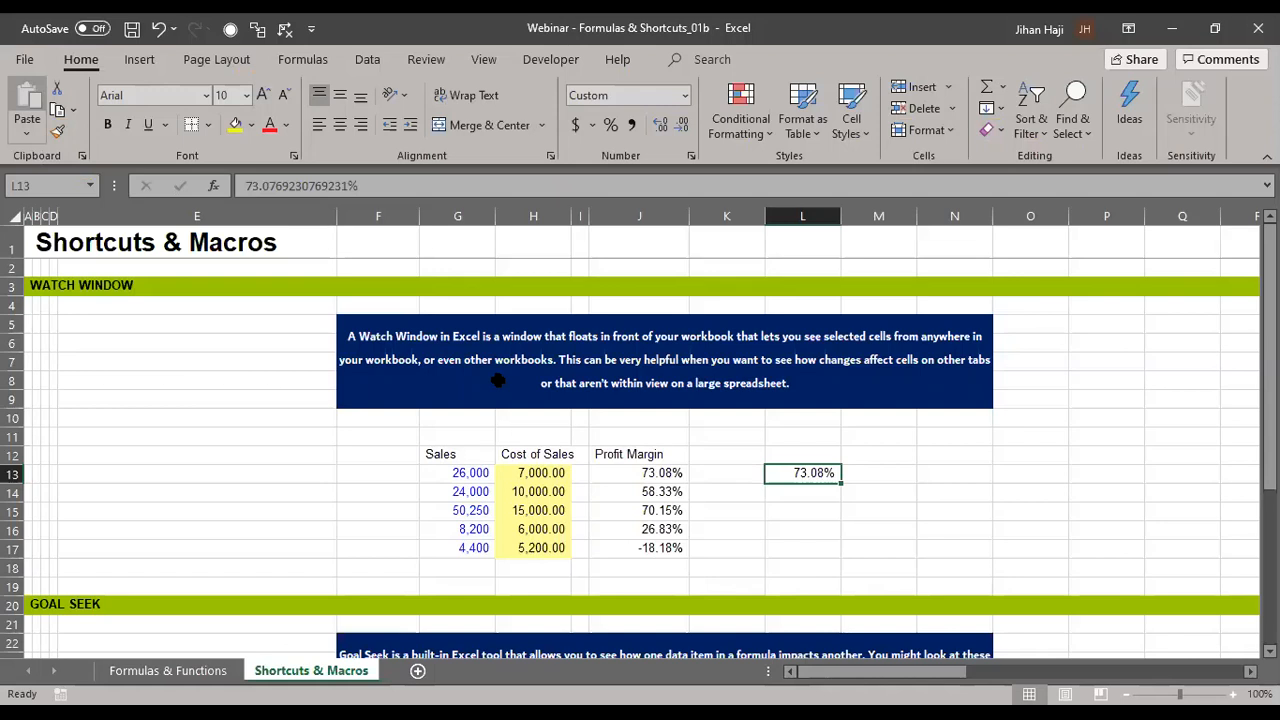
- Copy the second Profit Margin from J14 into L14 as values only
left_click(646, 492)
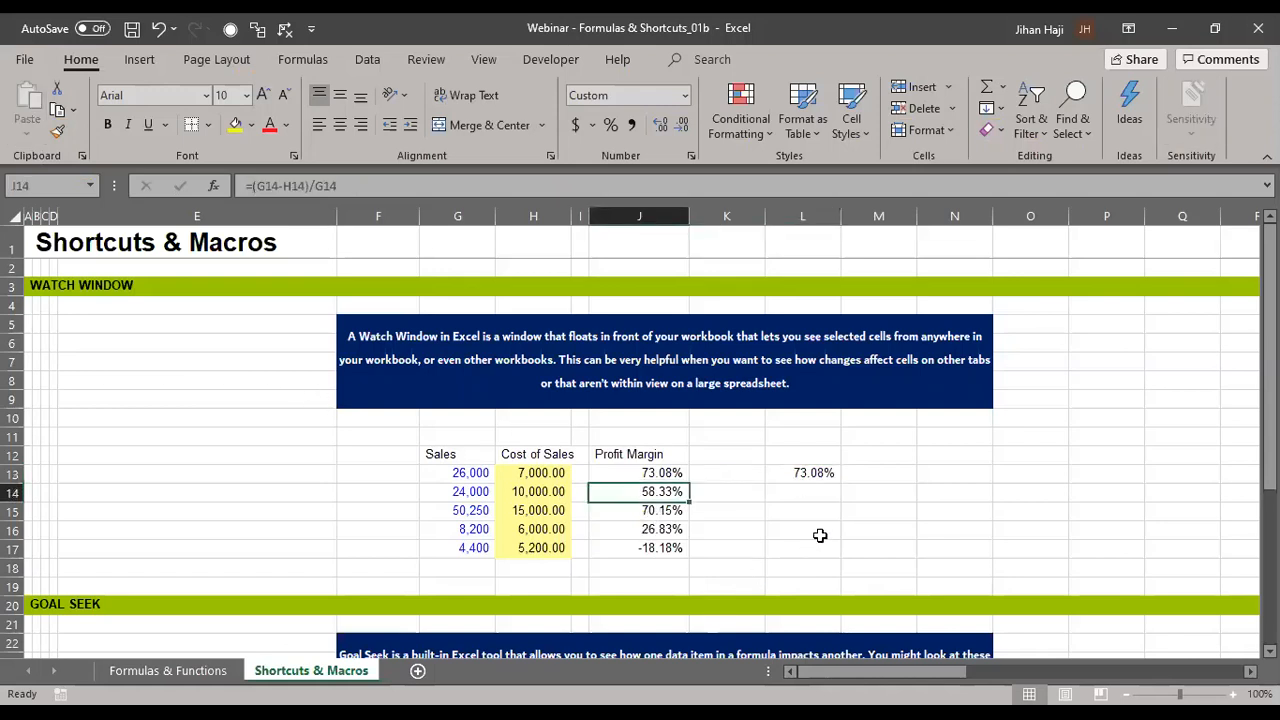
left_click(819, 494)
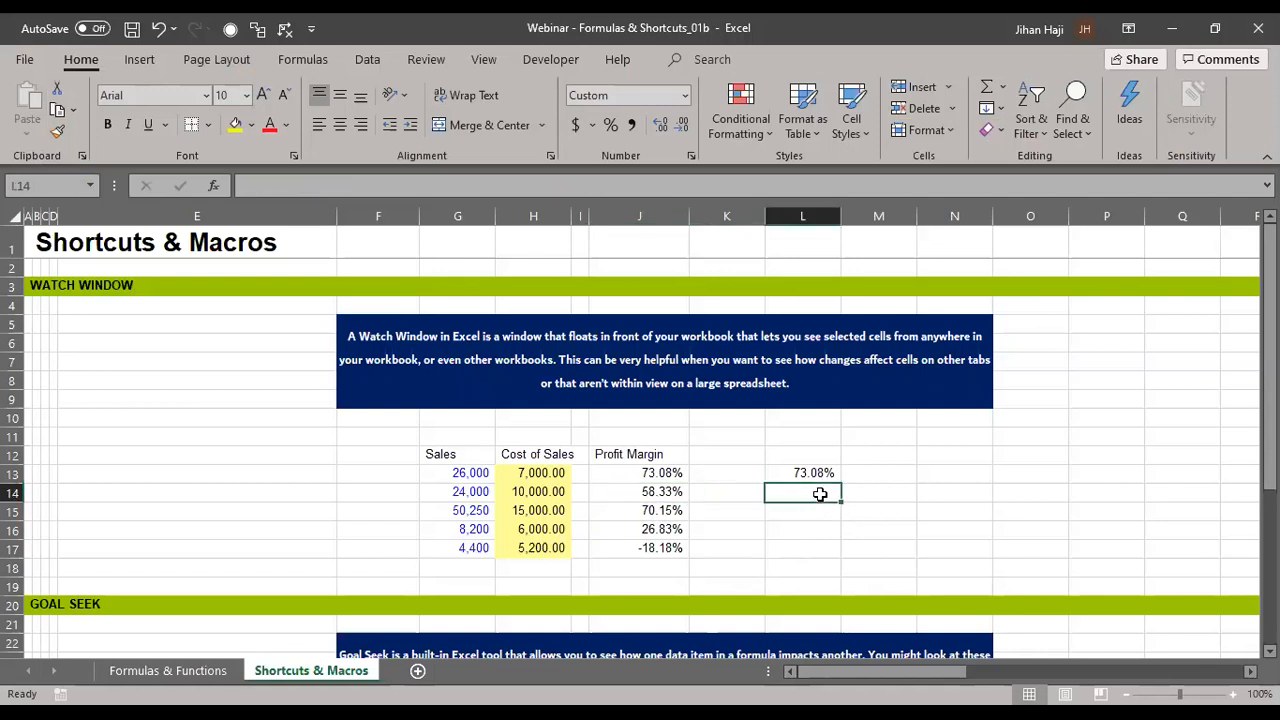
left_click(656, 494)
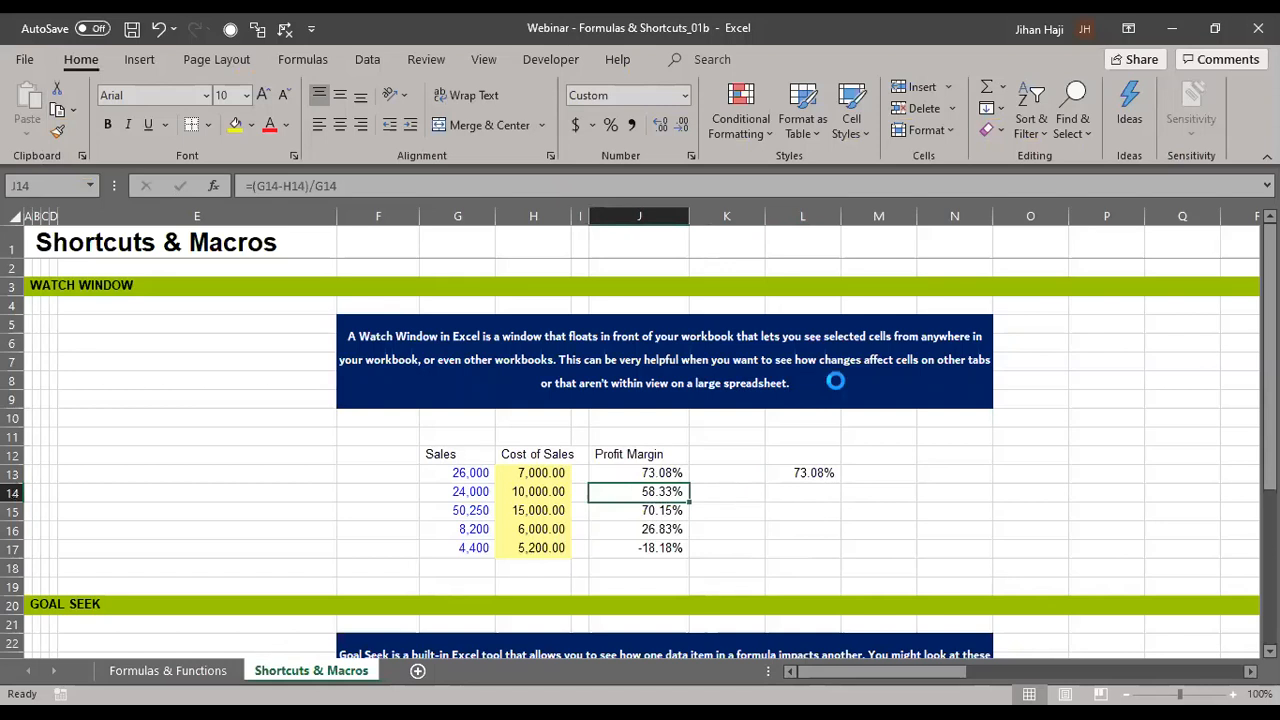
key("ctrl+c")
key("Right")
key("Right")
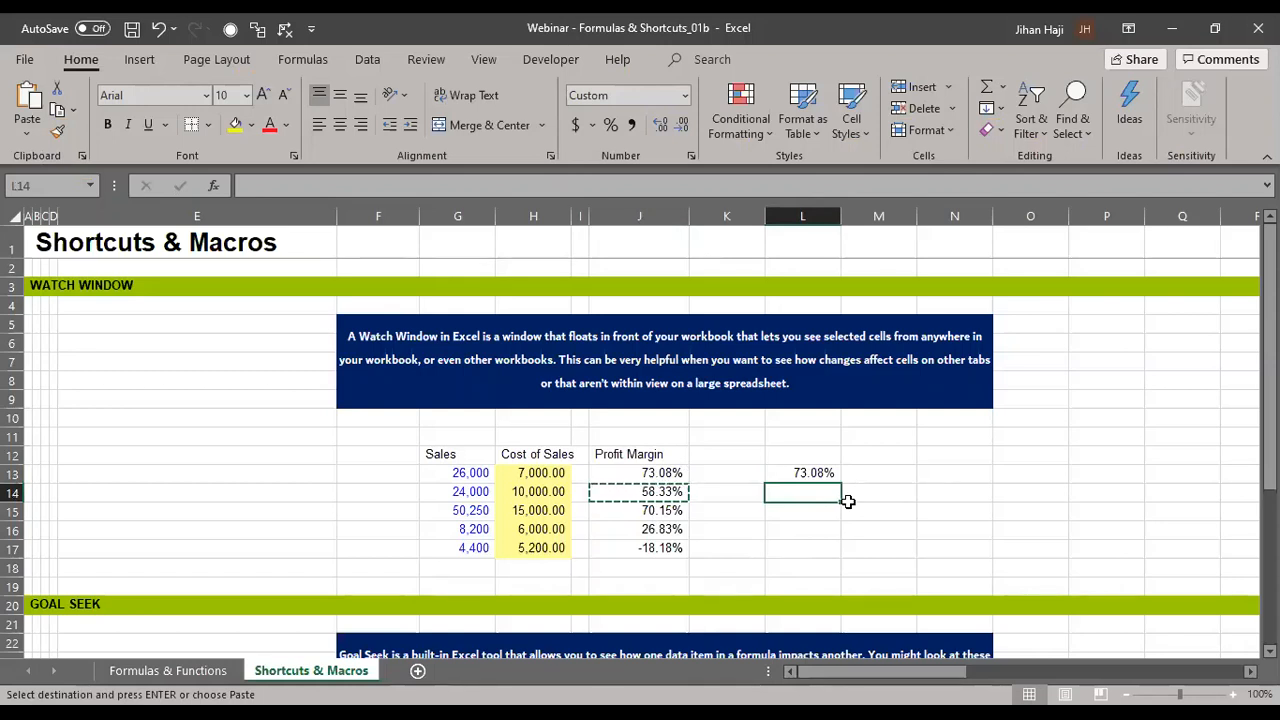
key("alt")
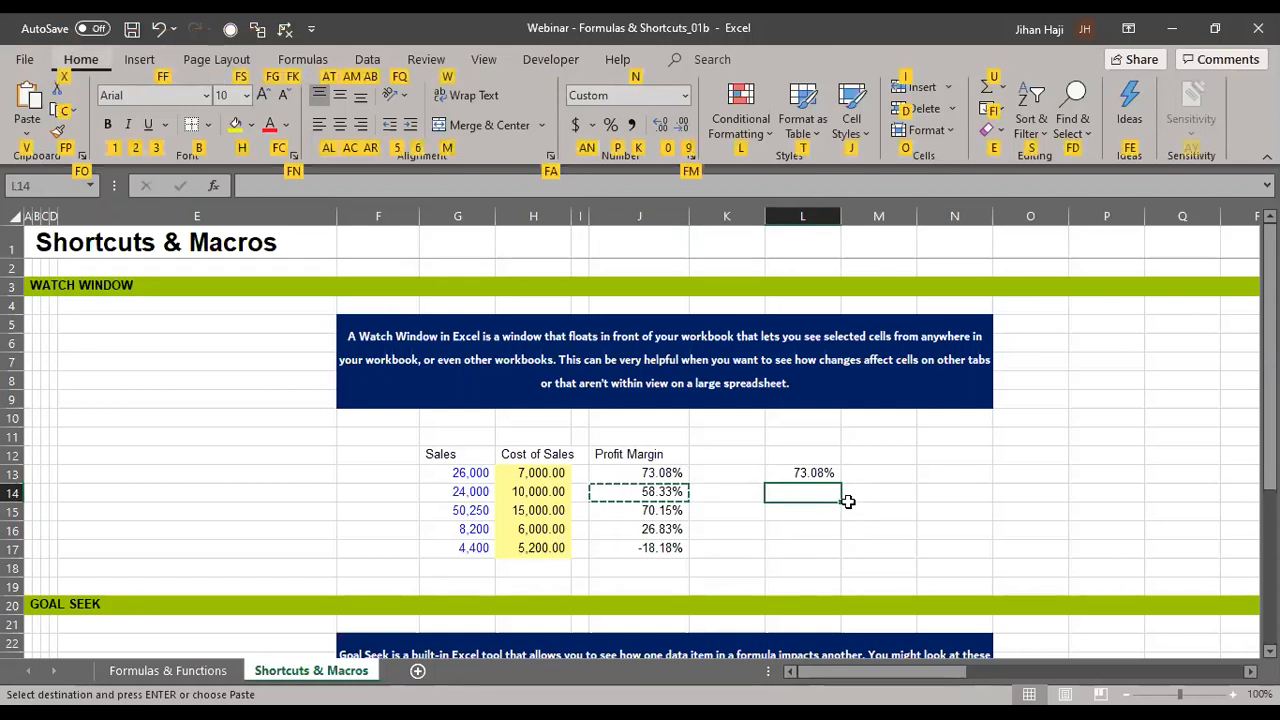
key("v")
key("v")
- Check the contents of L13 and L14 to see that they hold plain values instead of formulas
key("Down")
key("Up")
key("Up")
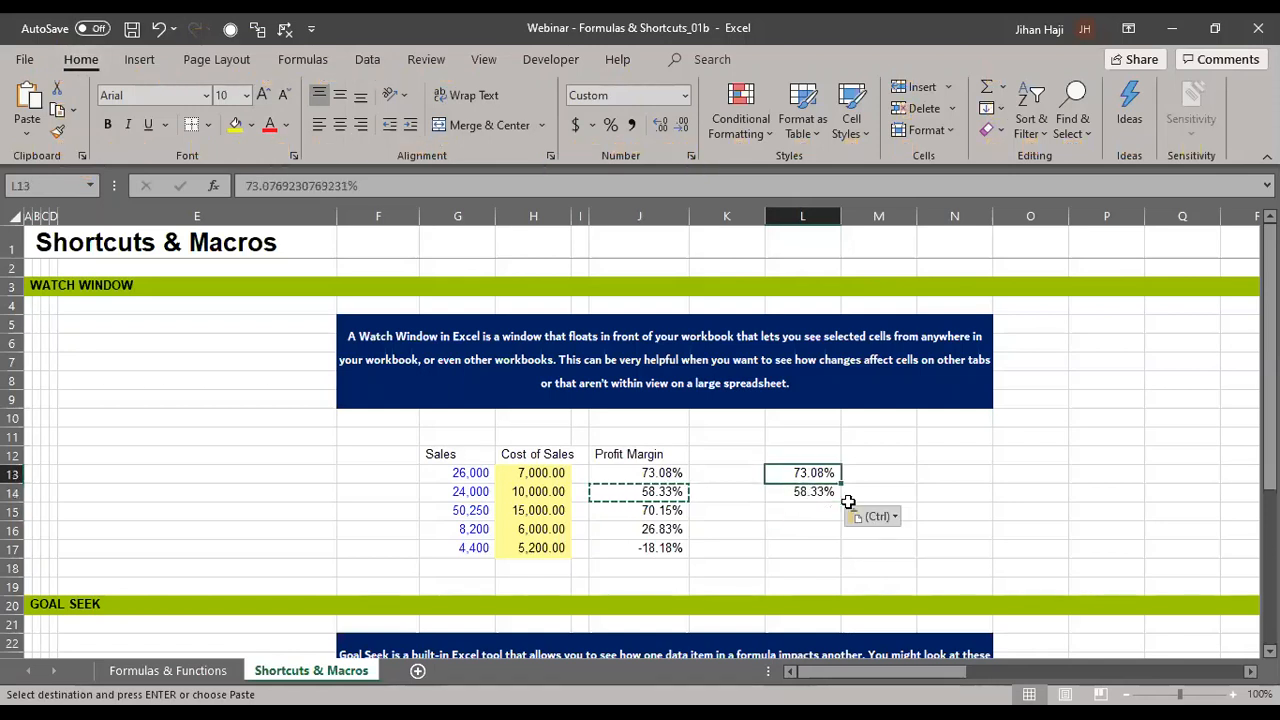
key("Down")
key("Down")
key("Up")
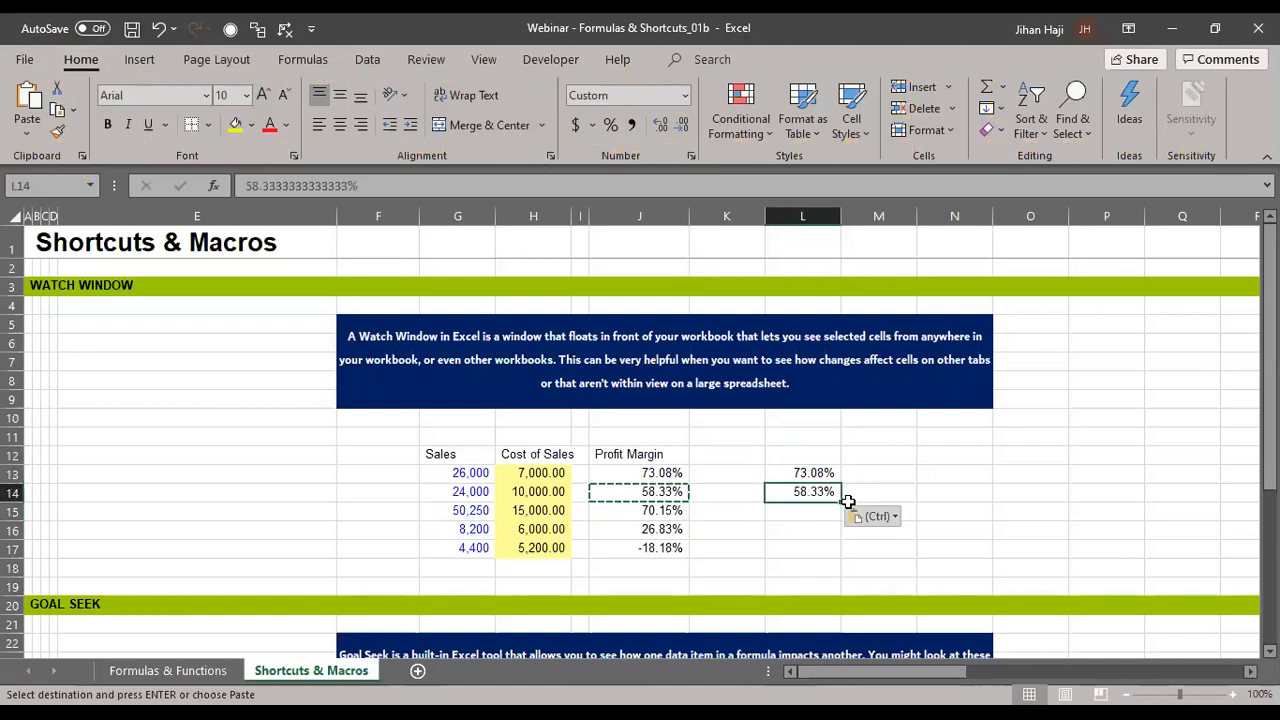
key("Down")
key("Up")
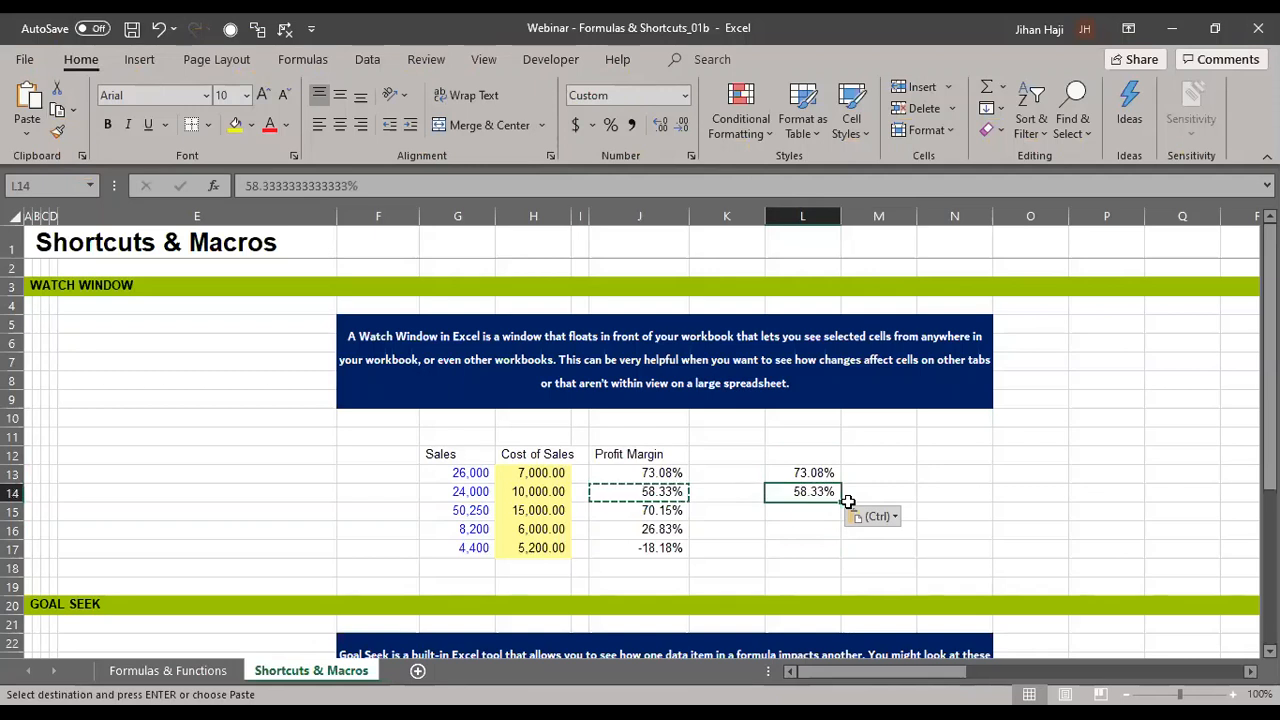
- Copy the remaining Profit Margins from J15:J17 into L15:L17 as values only
key("Down")
key("Left")
key("Left")
key("shift+Down")
key("shift+Down")
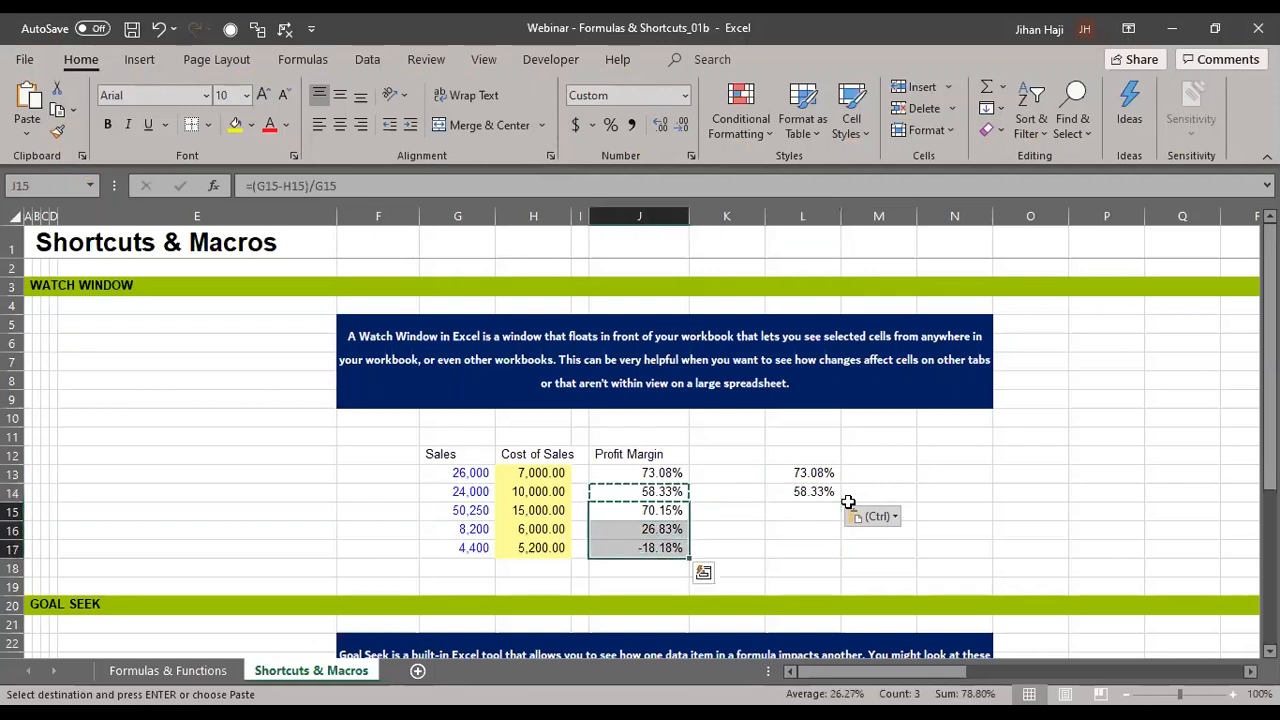
key("ctrl+c")
key("Right")
key("Right")
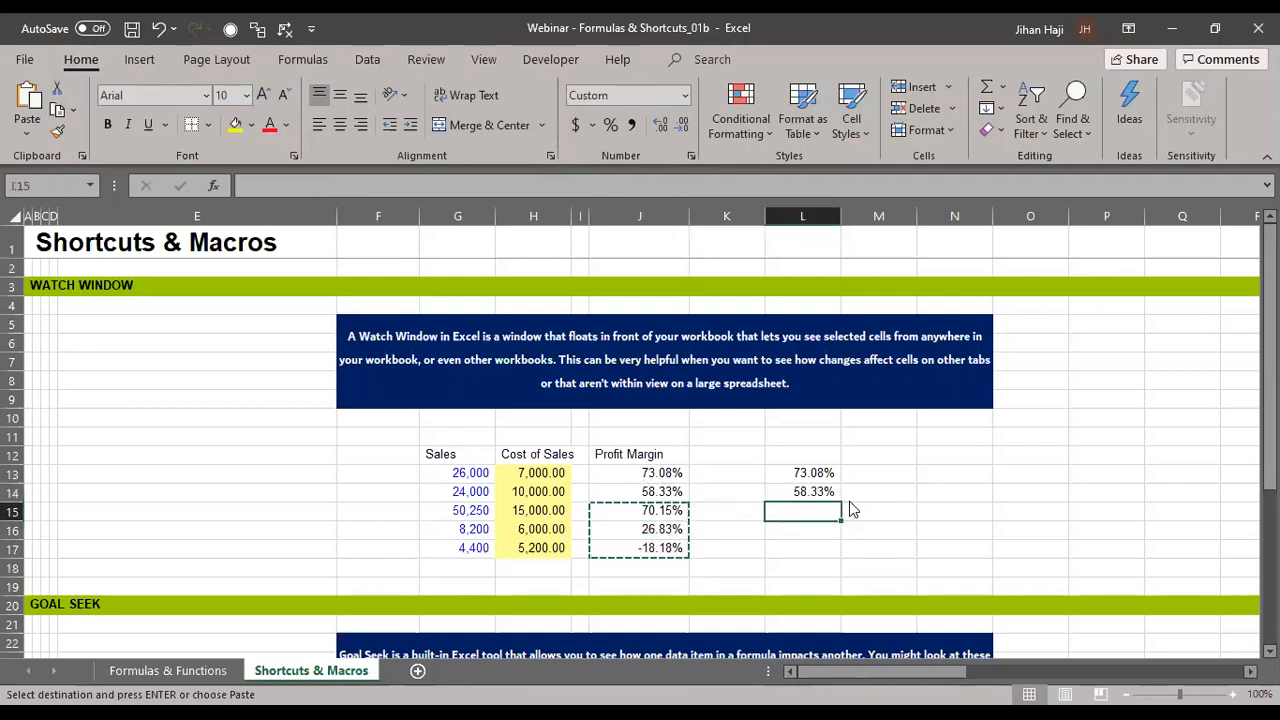
key("ctrl+shift+v")
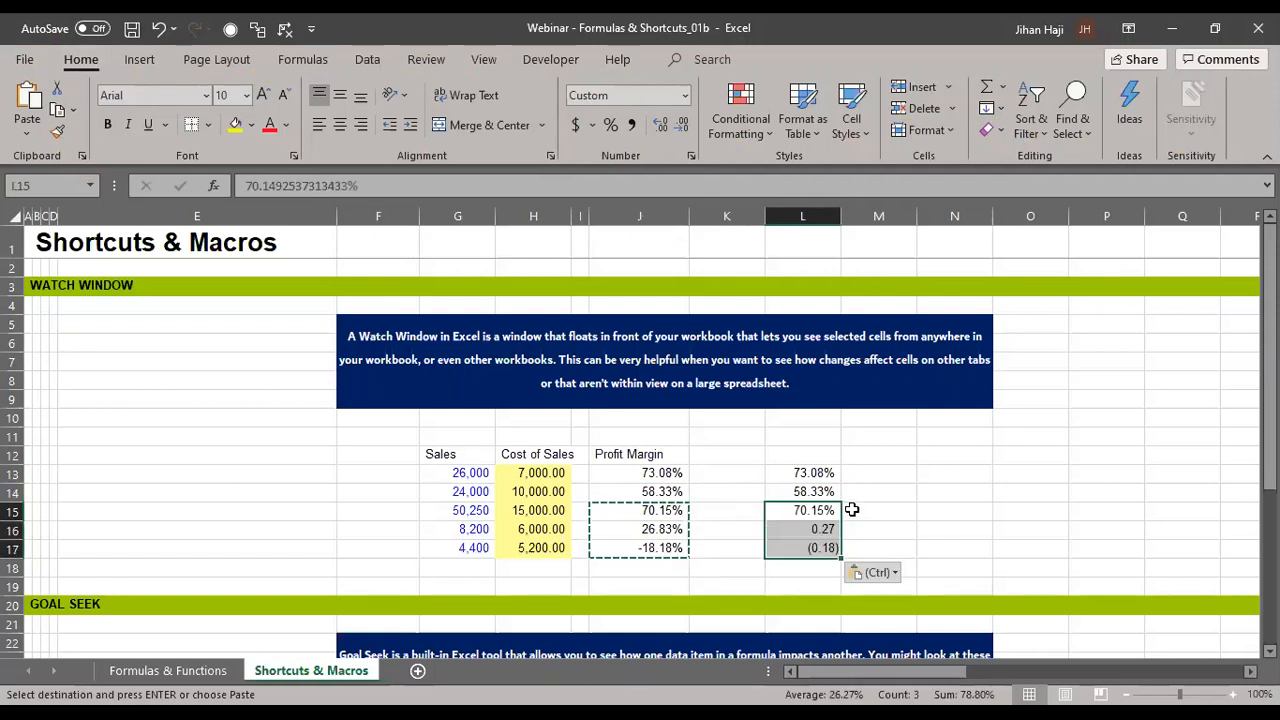
- Inspect the pasted values in L16 and L17, and clear the range L13:L18
left_click(810, 533)
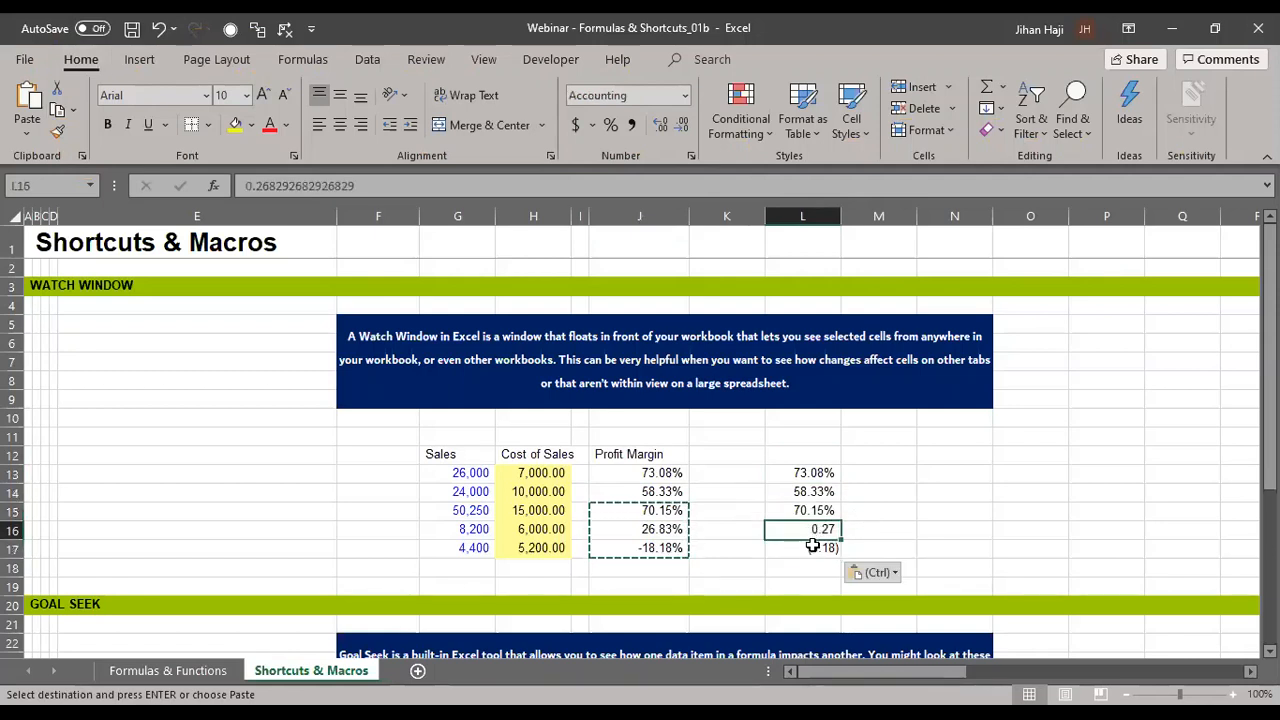
left_click(810, 545)
left_click(810, 529)
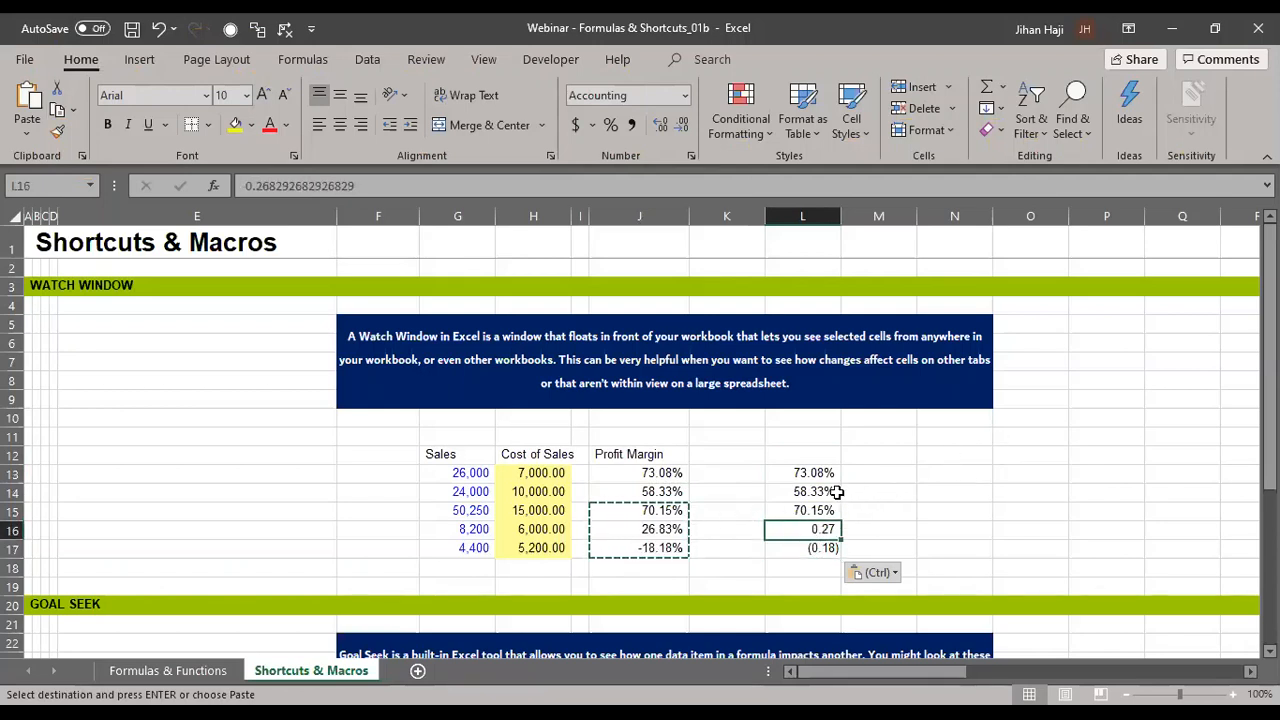
left_click_drag(820, 471, 825, 565)
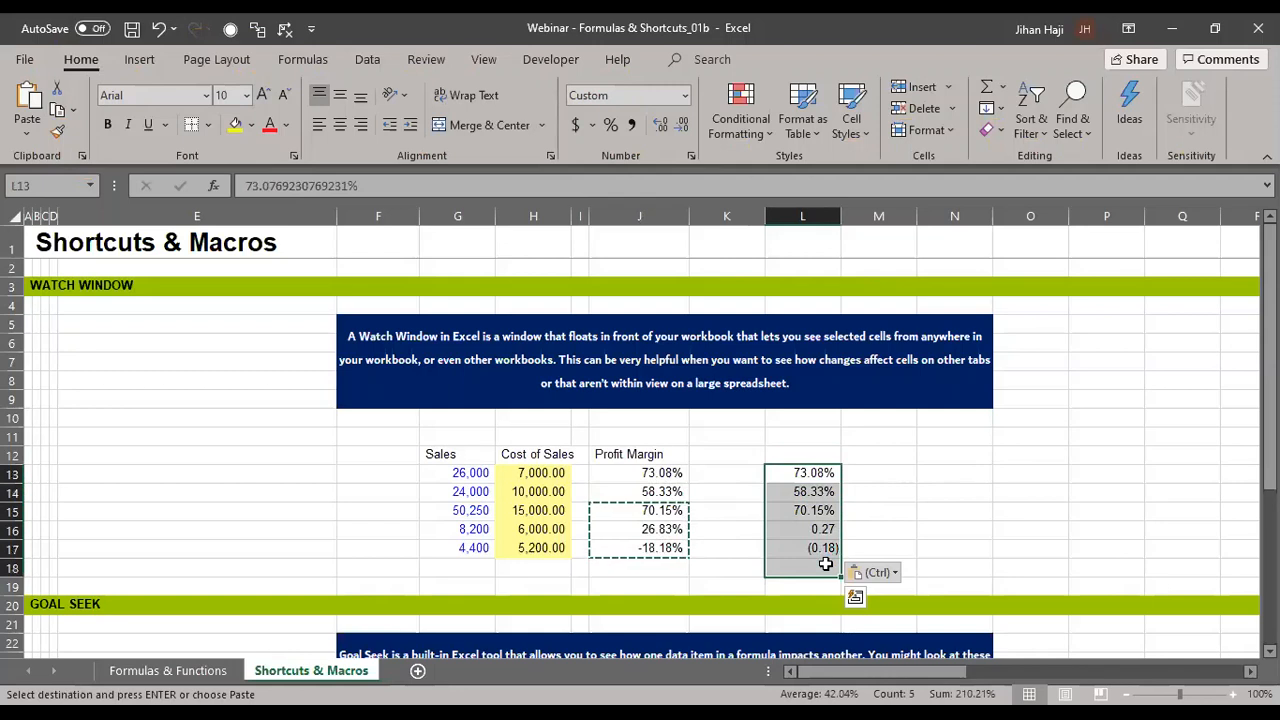
key("Delete")
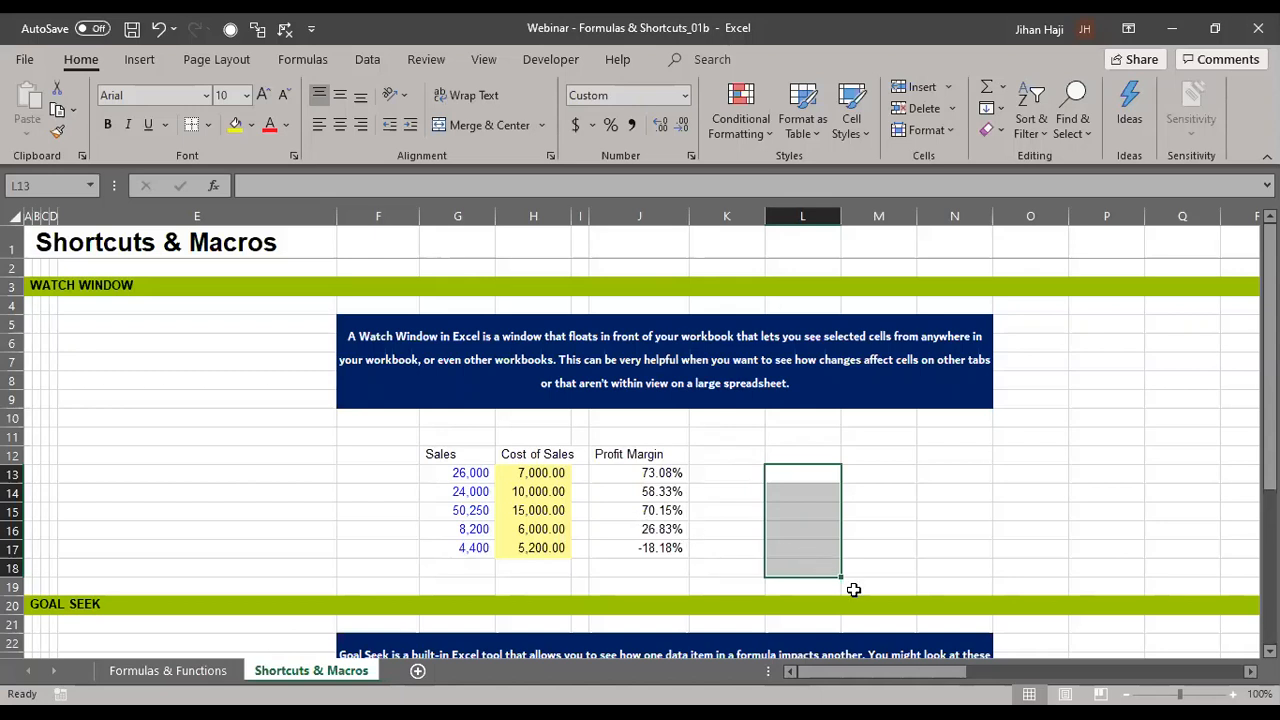
left_click(1016, 533)
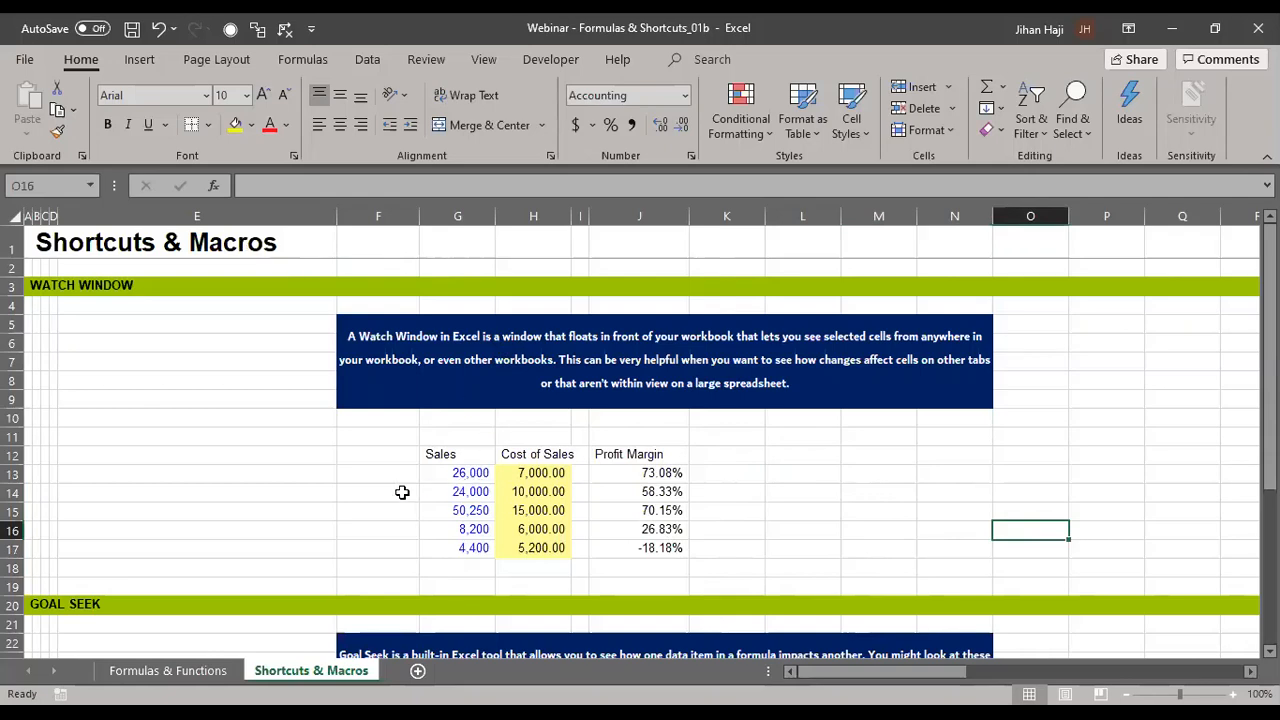
- Compare the sales table on Formulas & Functions with the linked figures on Shortcuts & Macros, including the Profit Margin formula in J17
left_click(183, 671)
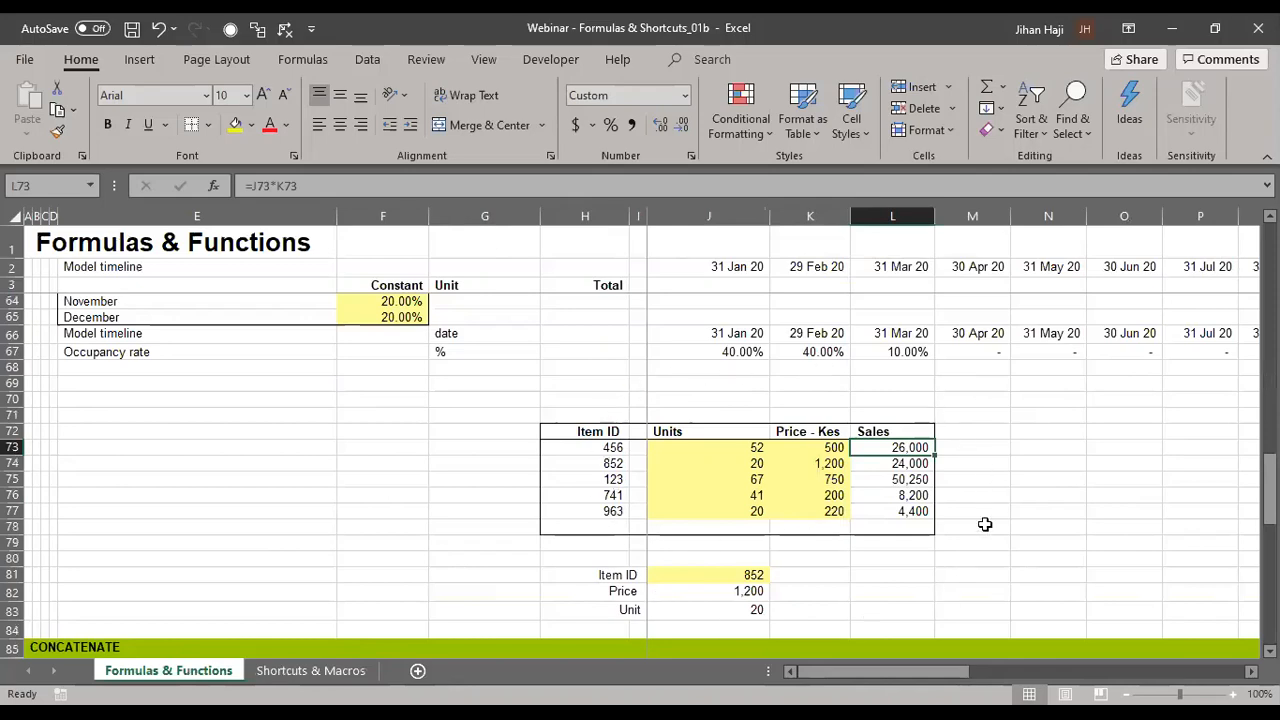
left_click(311, 674)
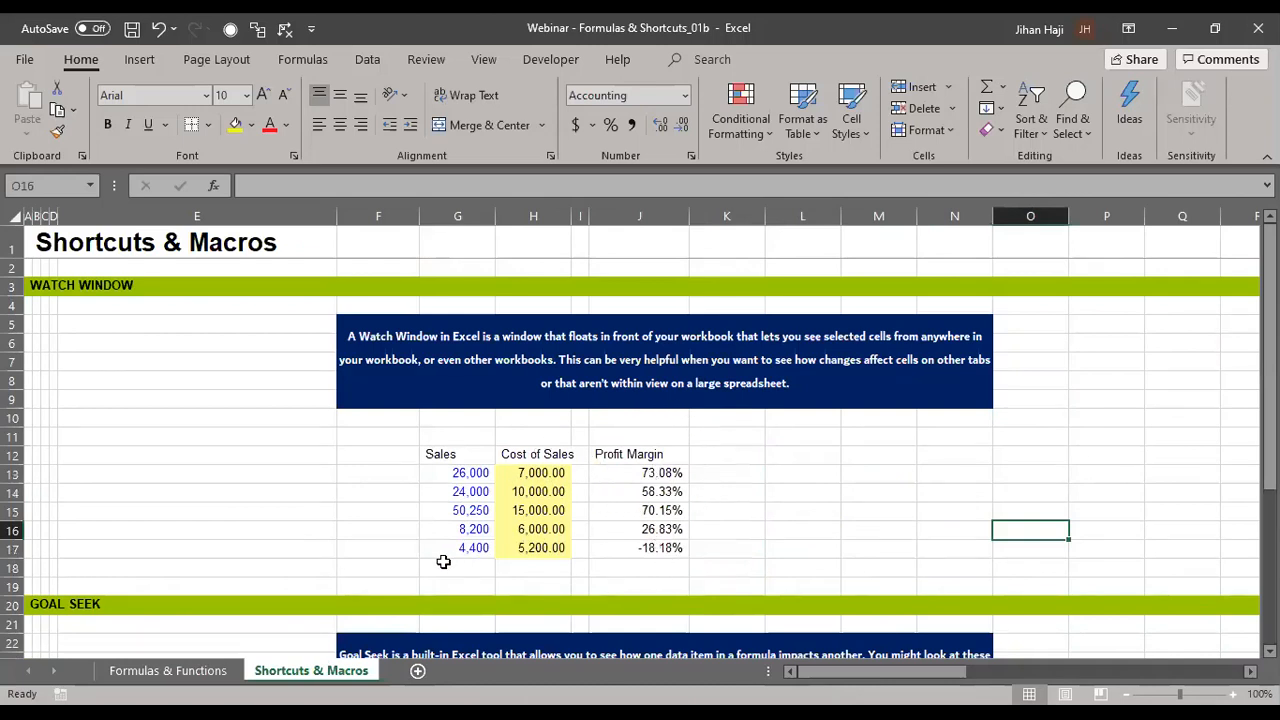
left_click(652, 549)
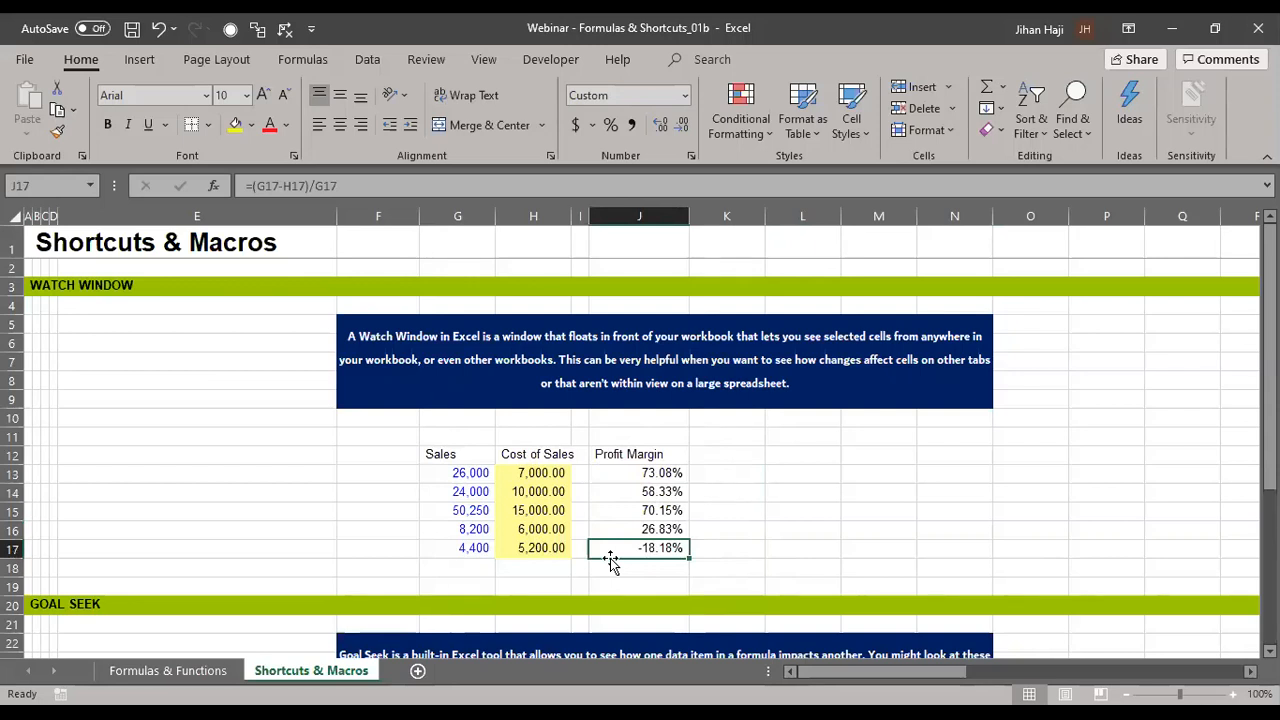
- Set the units of item 963 to 15 on Formulas & Functions and return to the Profit Margins on Shortcuts & Macros
left_click(200, 672)
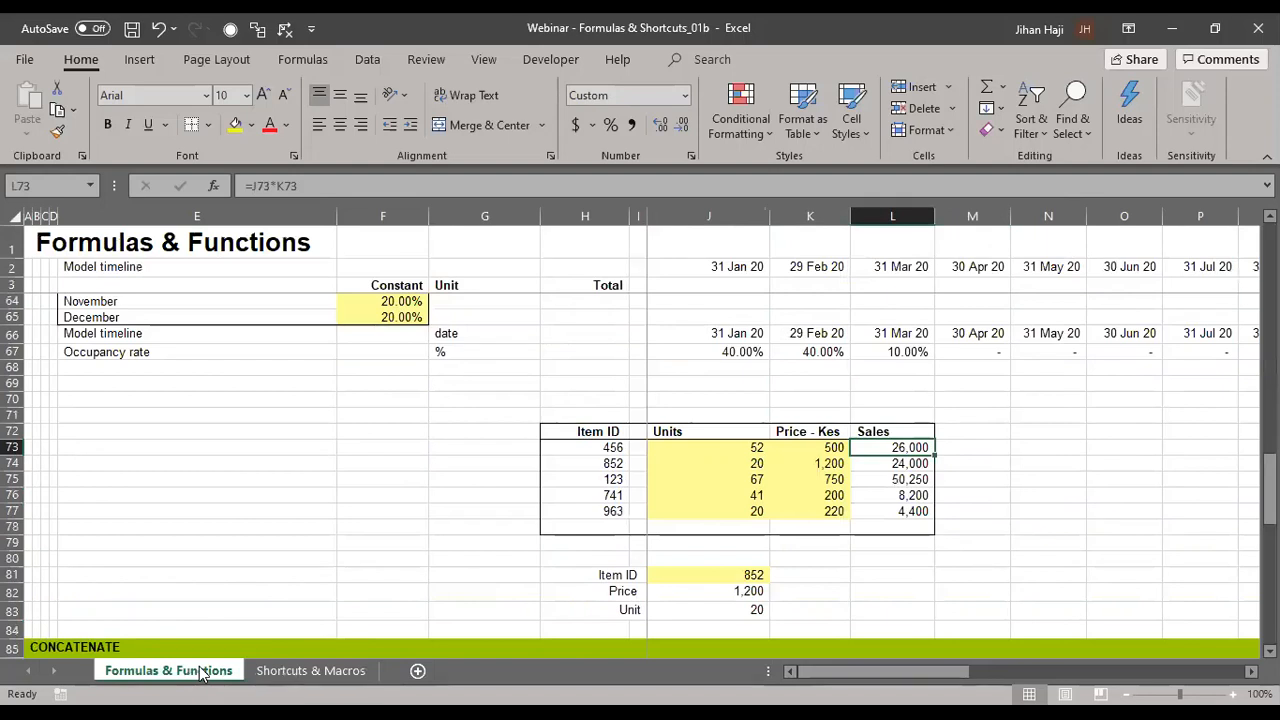
left_click(711, 513)
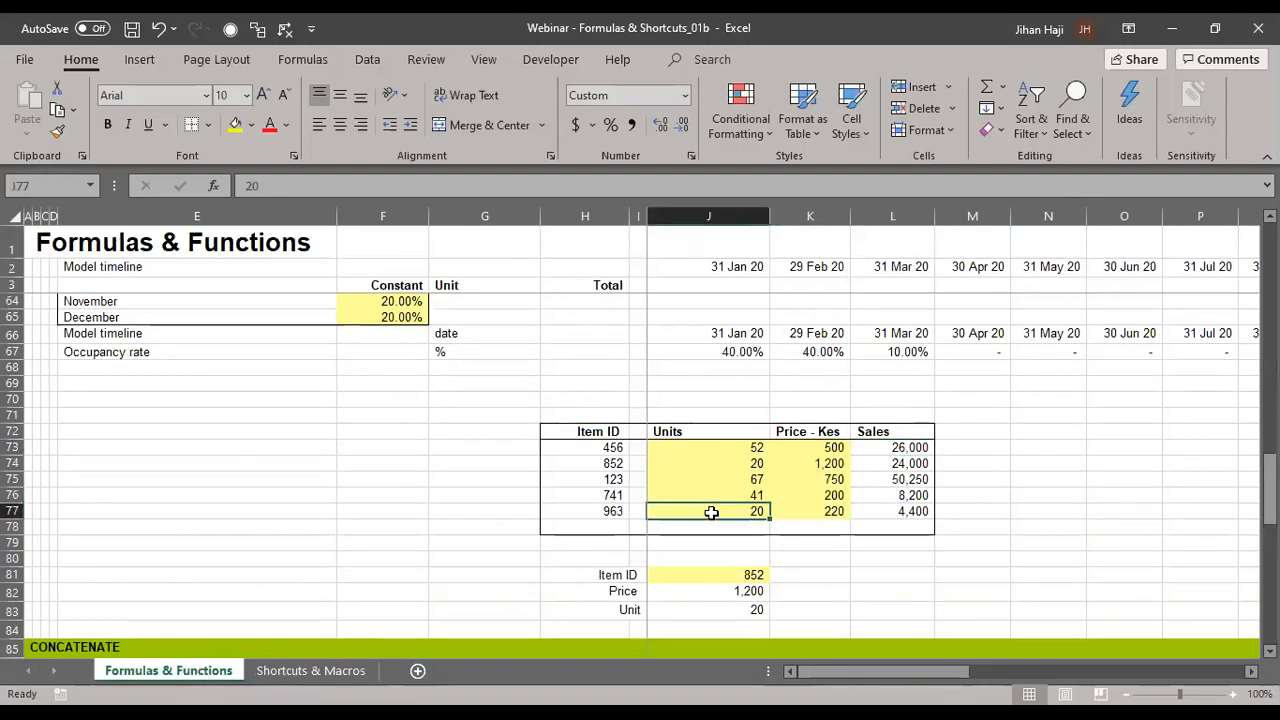
type("15")
key("ctrl+Return")
left_click(322, 670)
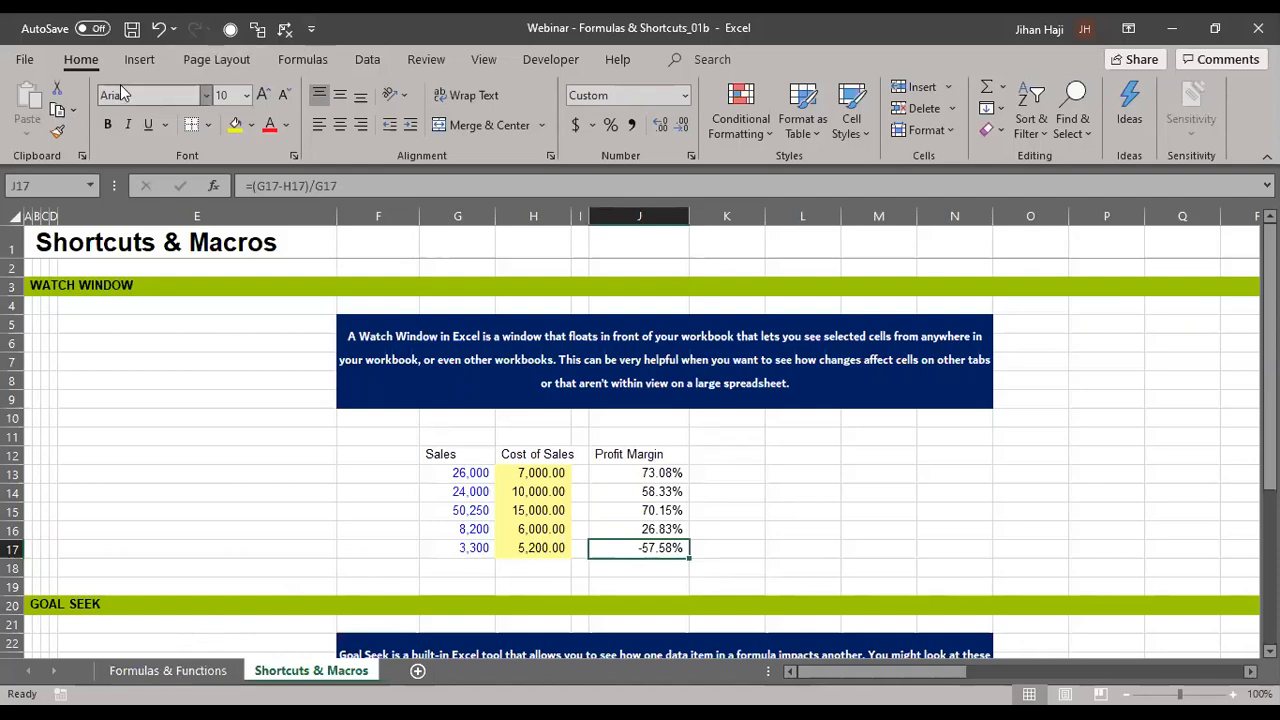
- Open the Watch Window, move it beside the Profit Margin table and enlarge it to show its full list
left_click(317, 55)
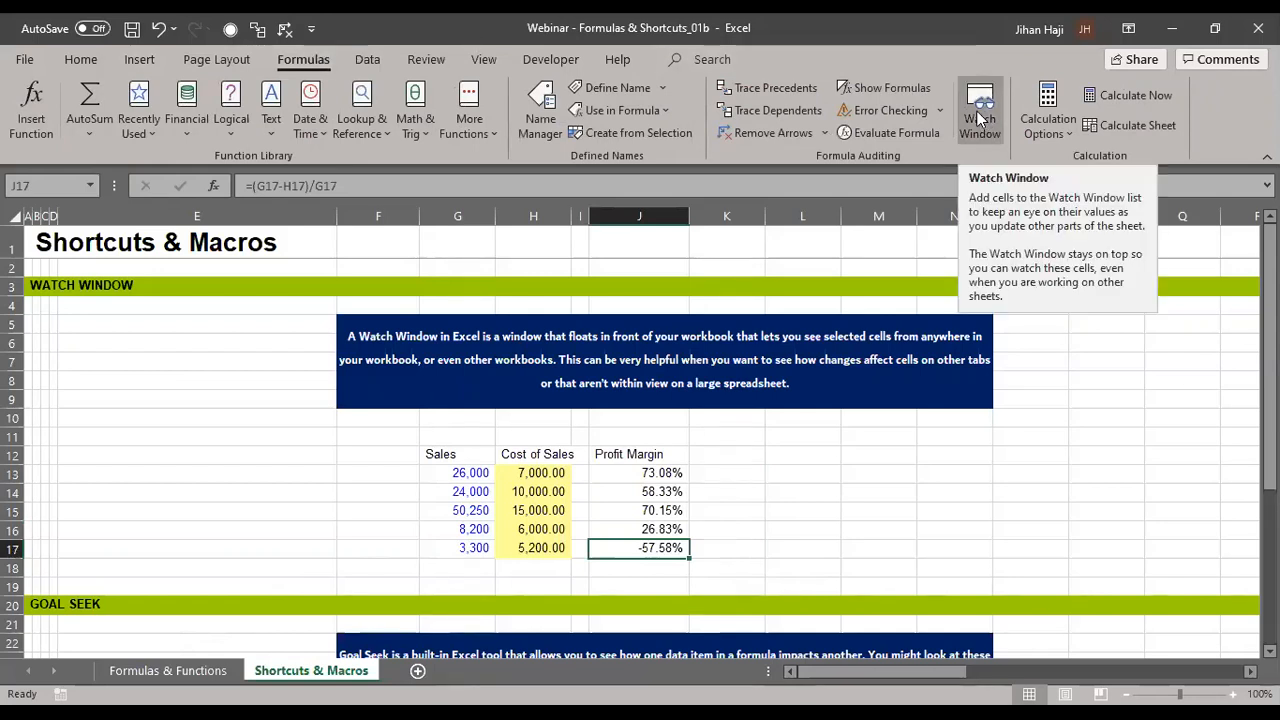
left_click(988, 111)
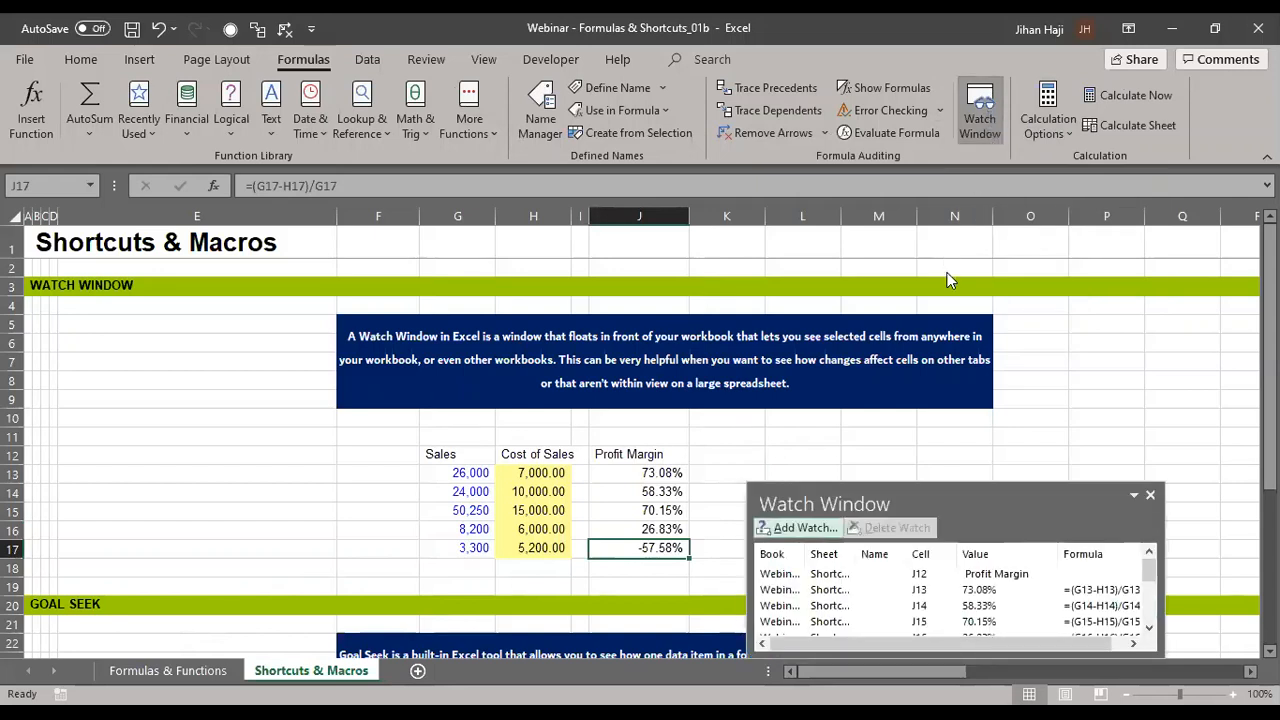
left_click_drag(992, 497, 999, 353)
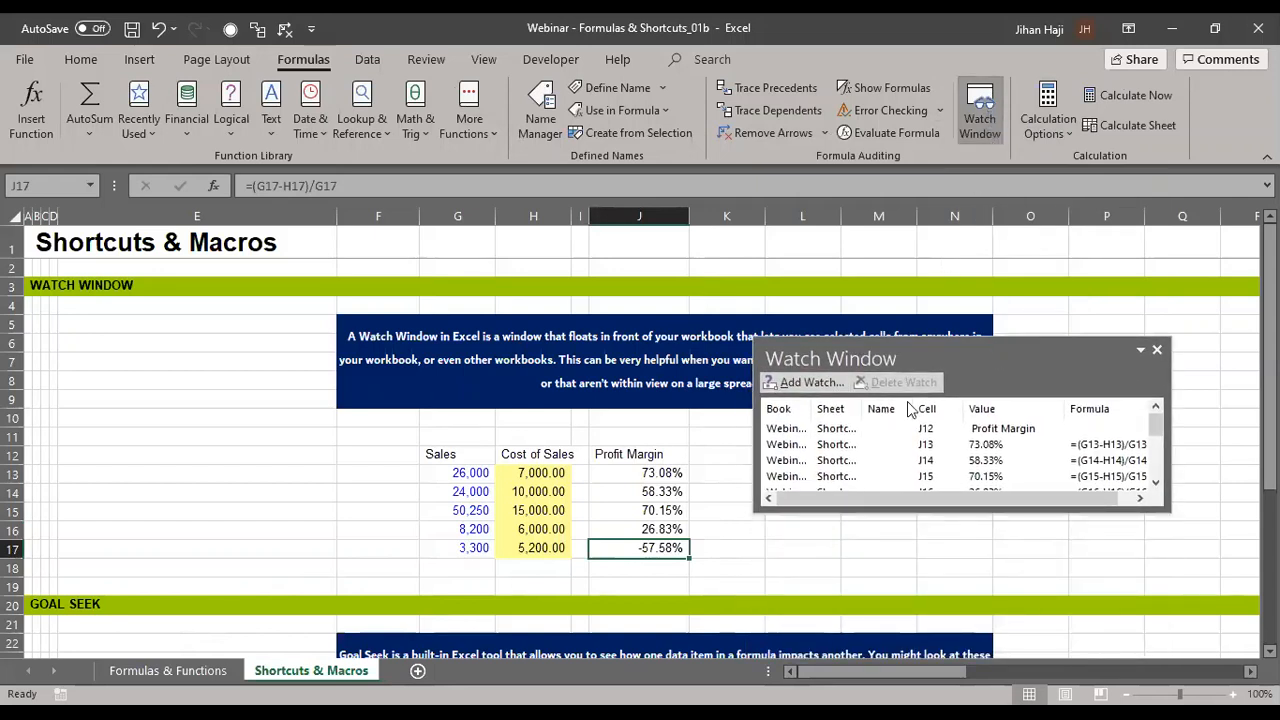
left_click_drag(1167, 510, 1197, 651)
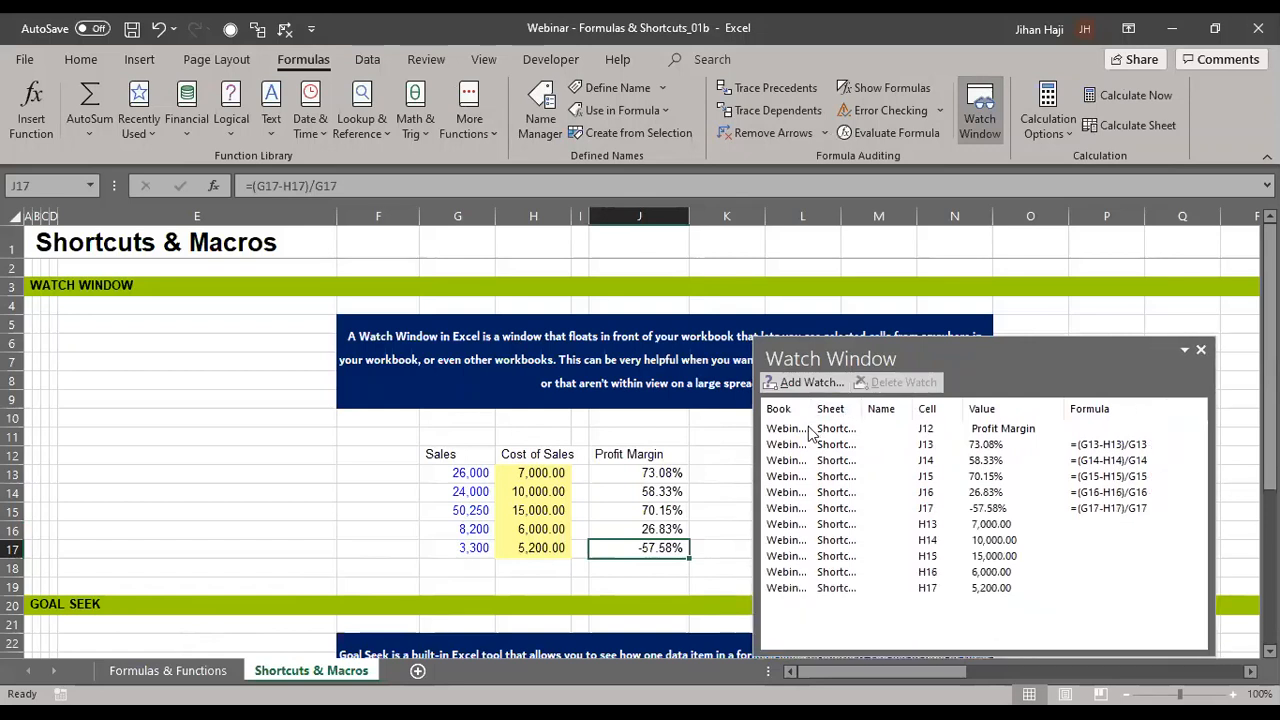
- Delete all existing watches, from J12 through H17, from the Watch Window
left_click(888, 432)
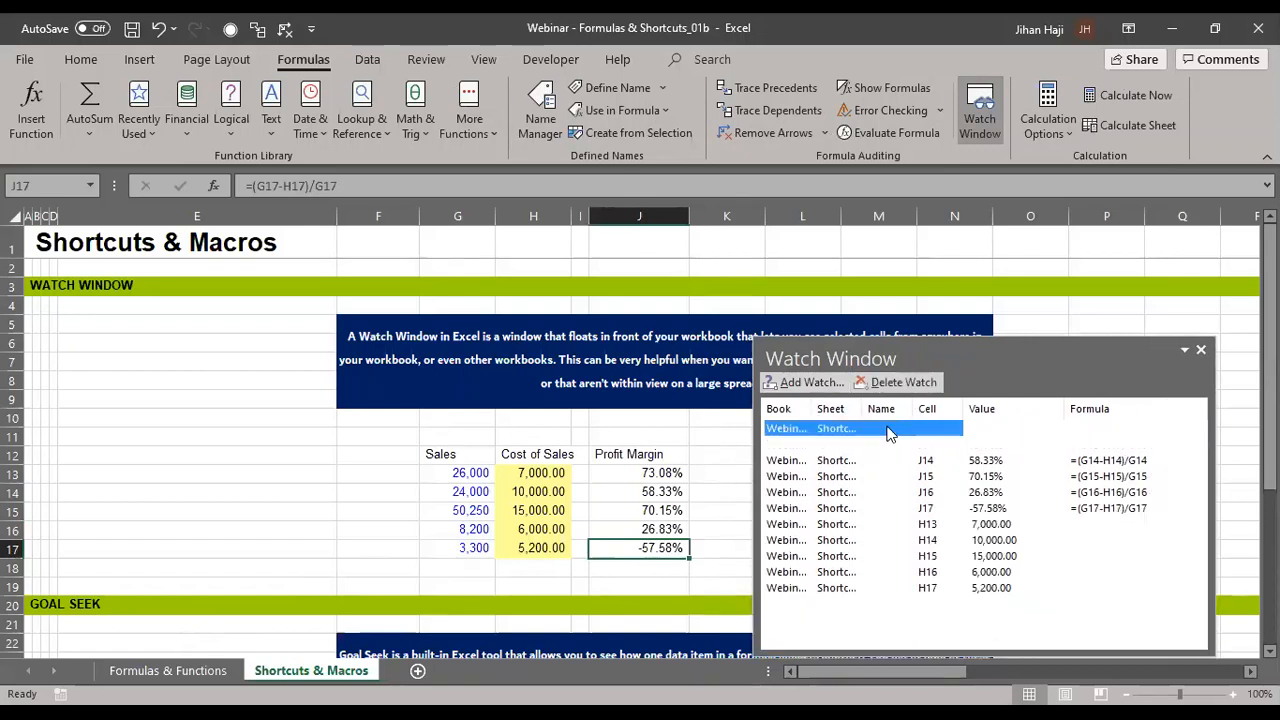
key("shift+Down")
key("shift+Down")
key("shift+Down")
key("shift+Down")
key("shift+Down")
key("shift+Down")
key("shift+Down")
key("shift+Down")
key("shift+Down")
key("shift+Down")
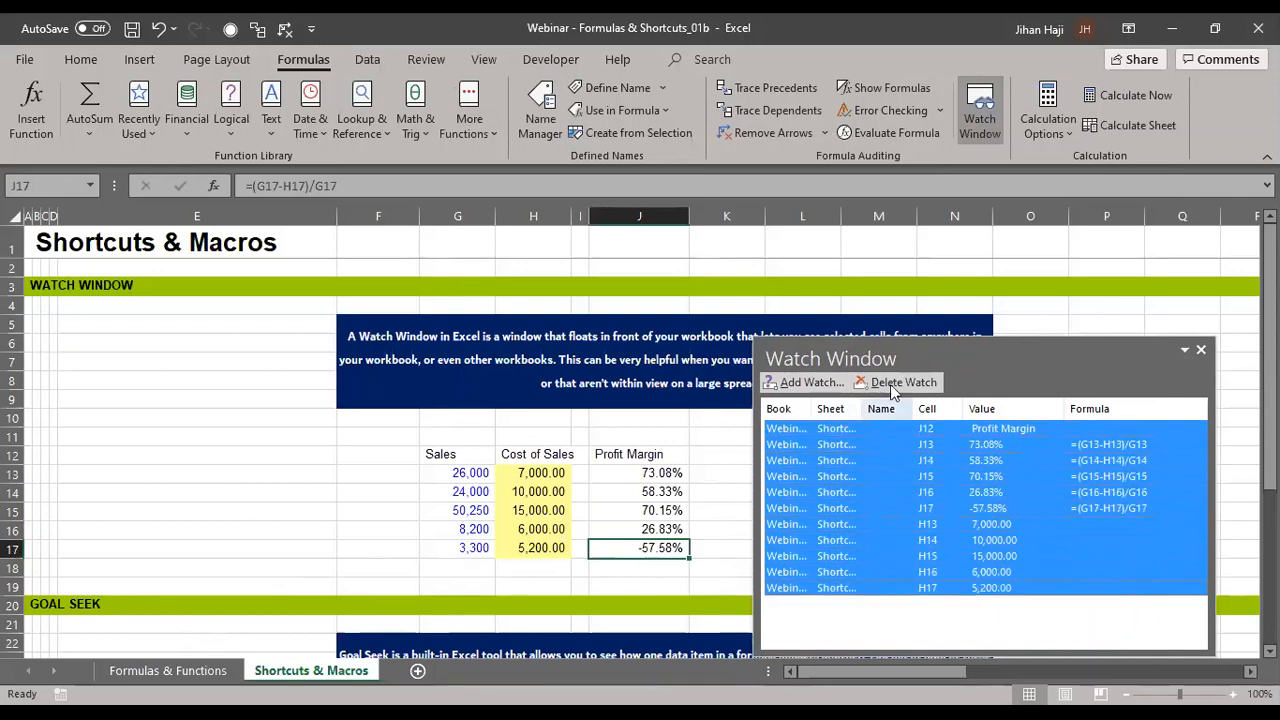
left_click(893, 385)
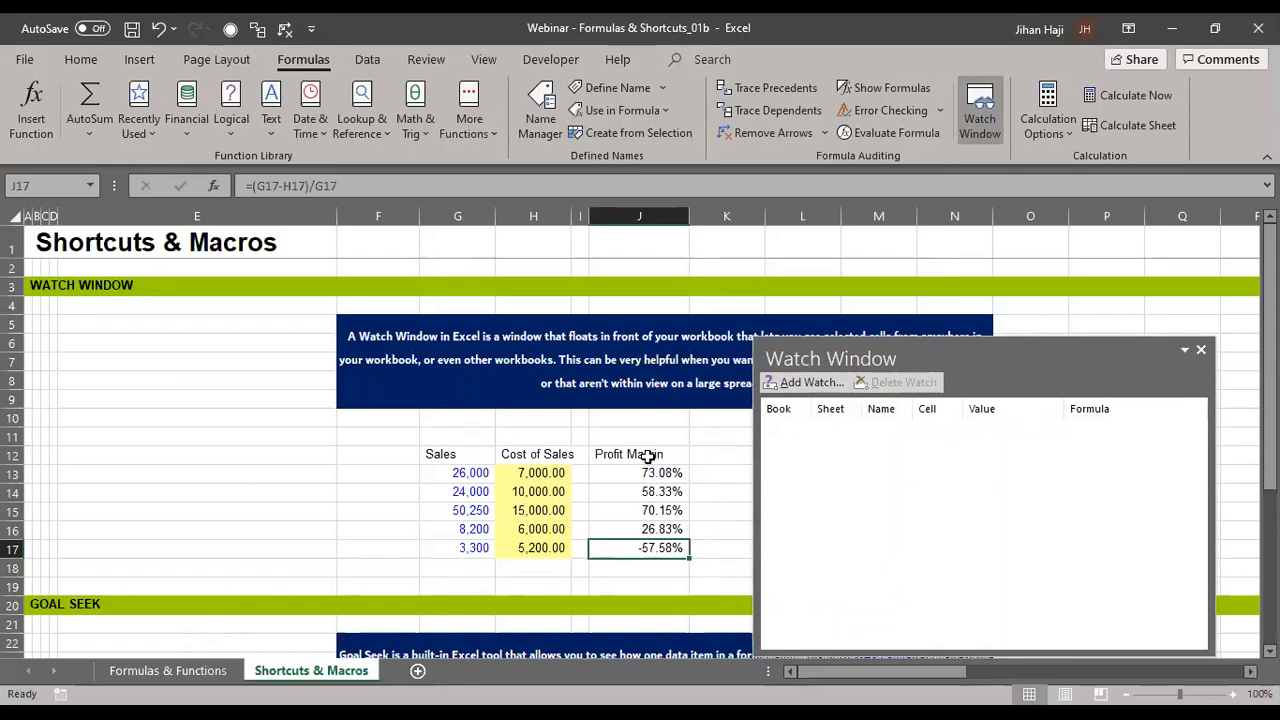
- Add a watch on the Profit Margin range J12:J17 of Shortcuts & Macros, including its heading
left_click_drag(648, 456, 651, 549)
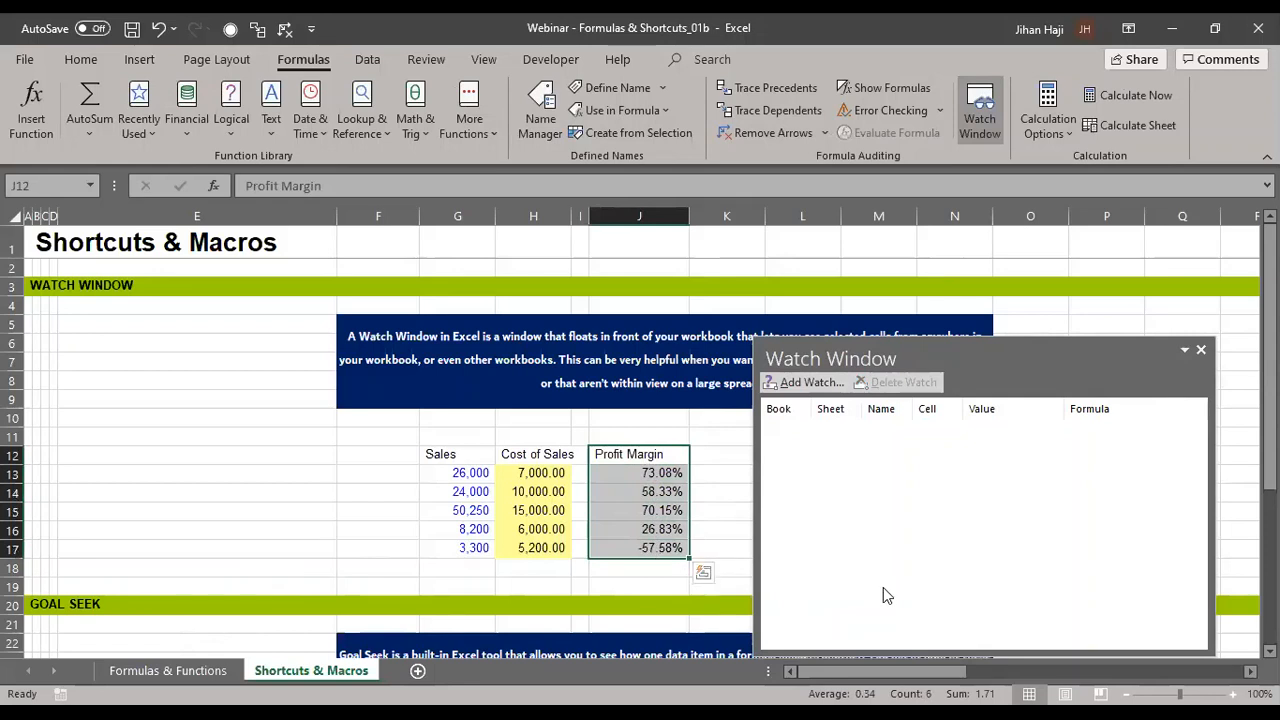
left_click(810, 383)
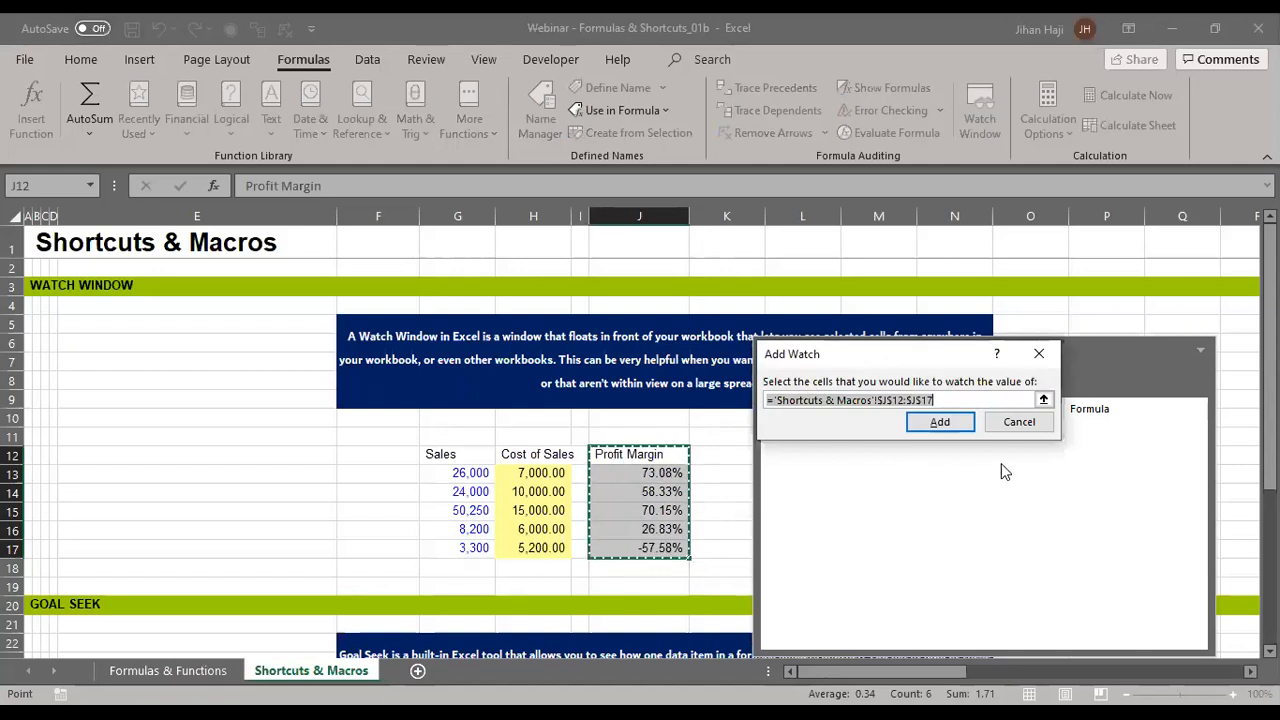
left_click(1043, 401)
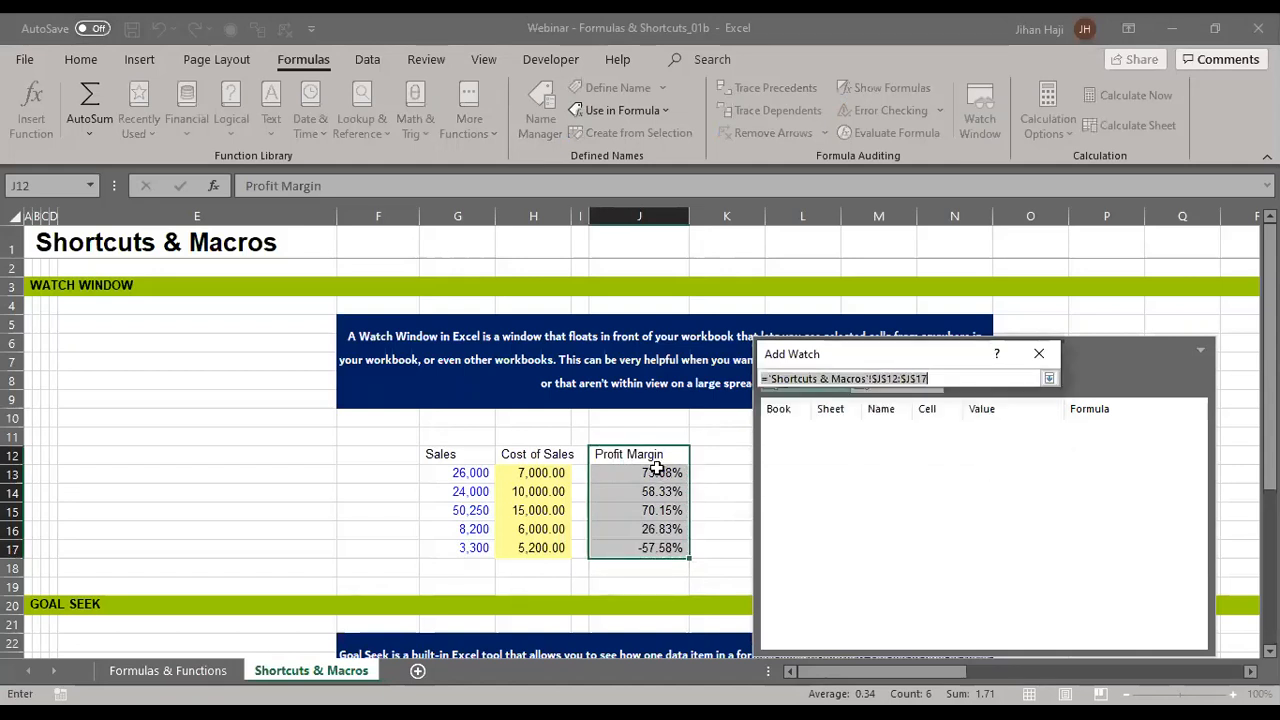
left_click(648, 462)
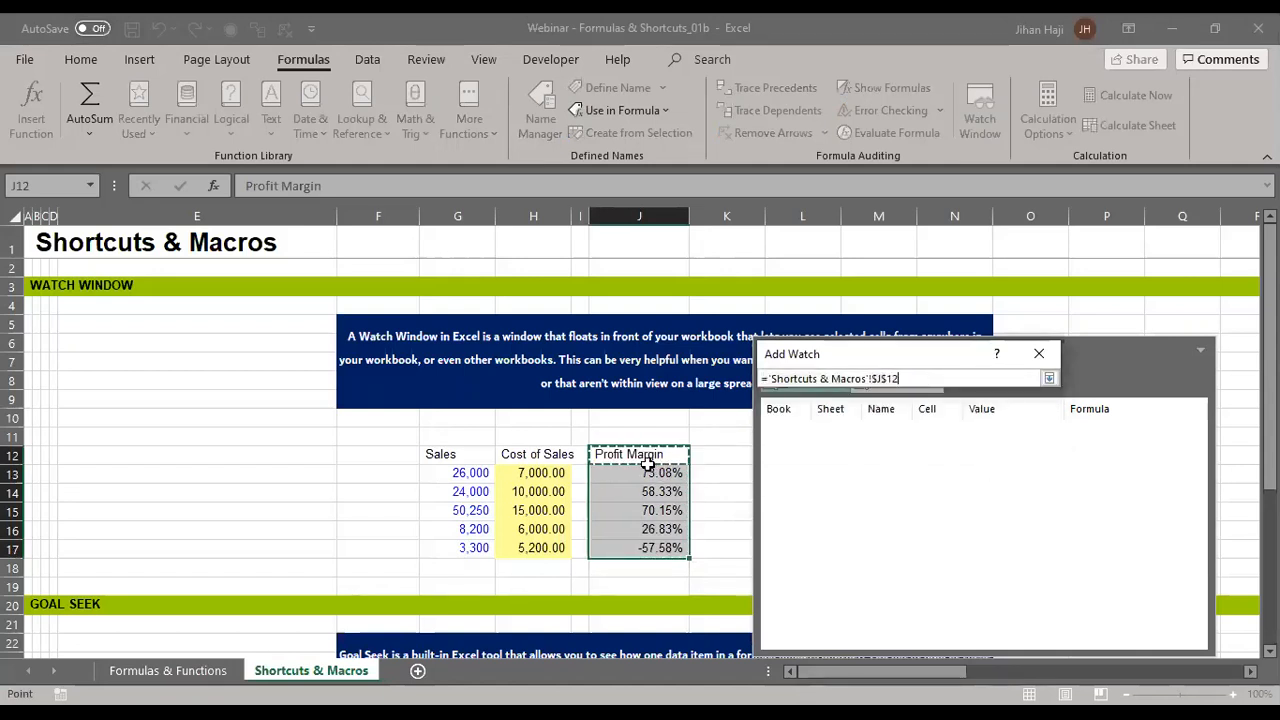
left_click_drag(648, 462, 668, 547)
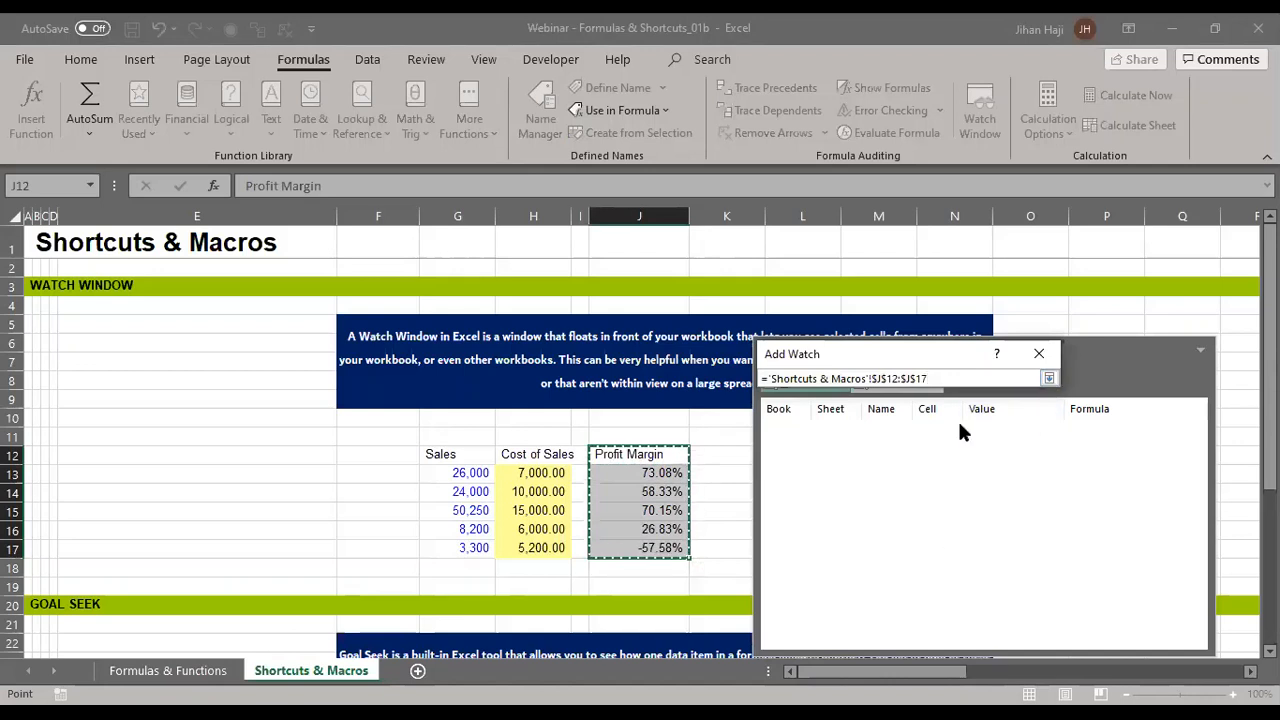
left_click(1048, 378)
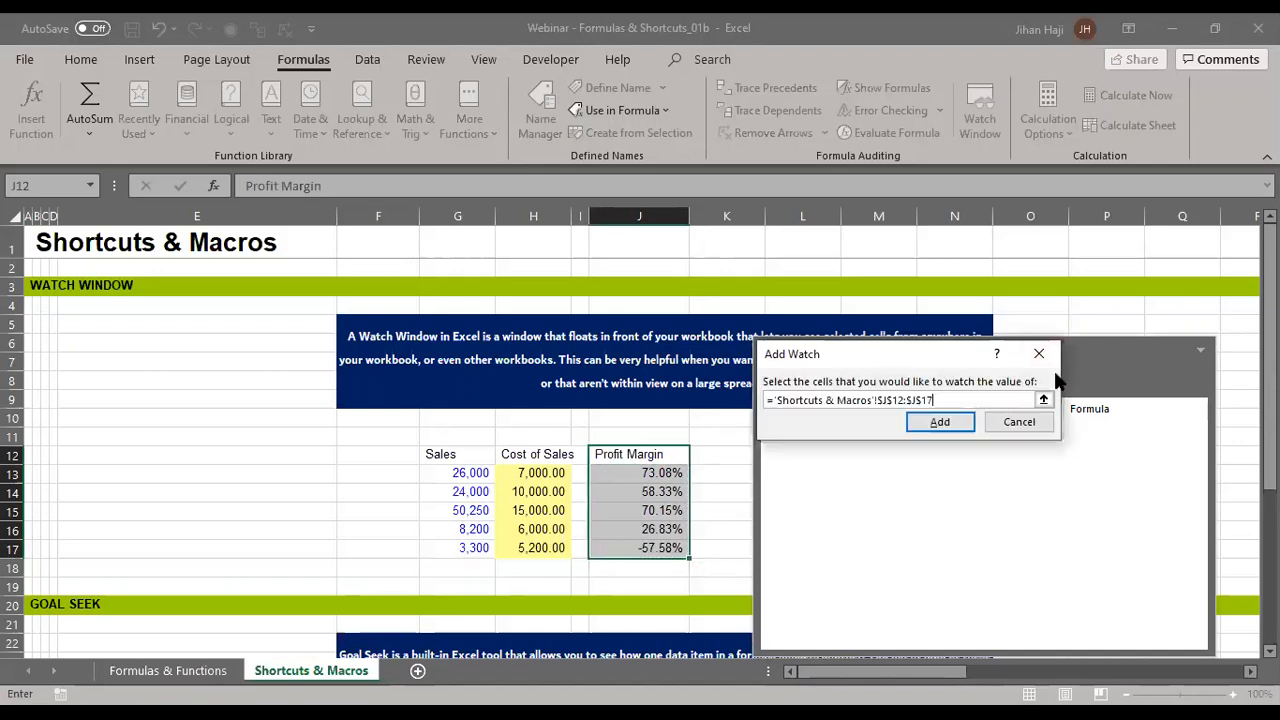
left_click(945, 424)
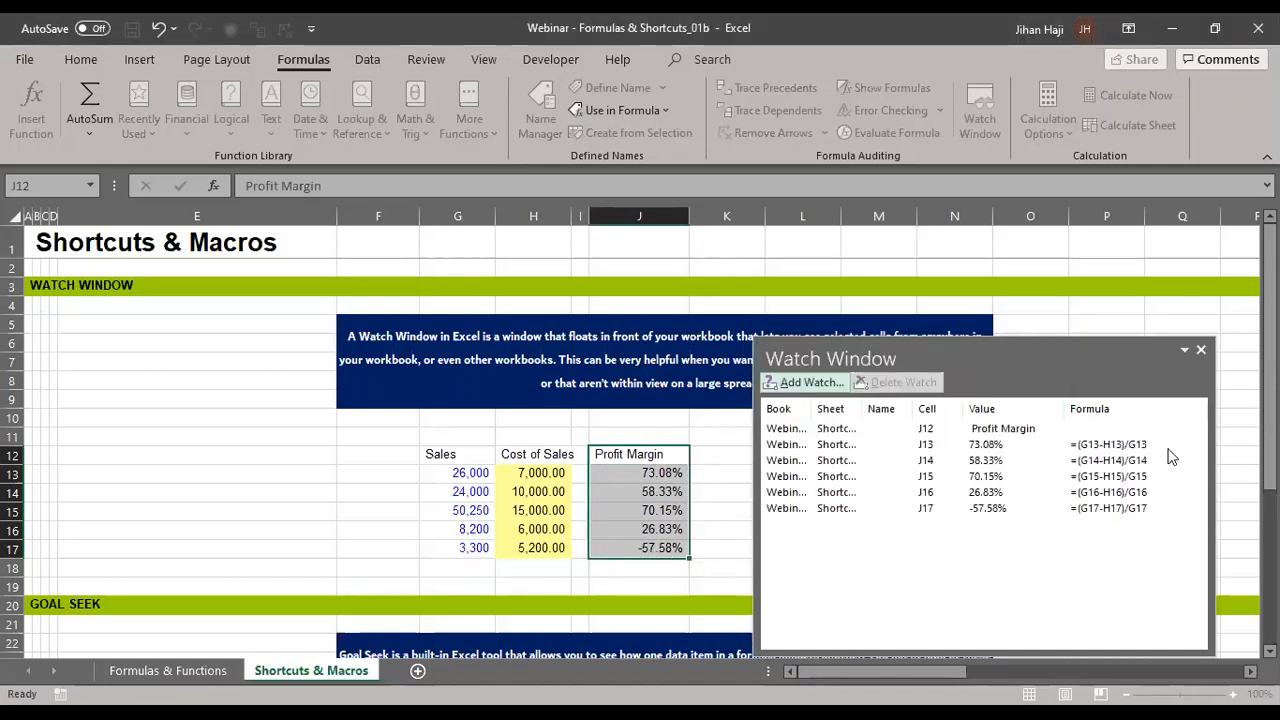
- On Formulas & Functions, move the Watch Window clear of the sales table and set the price of item 963 to 200
left_click(192, 671)
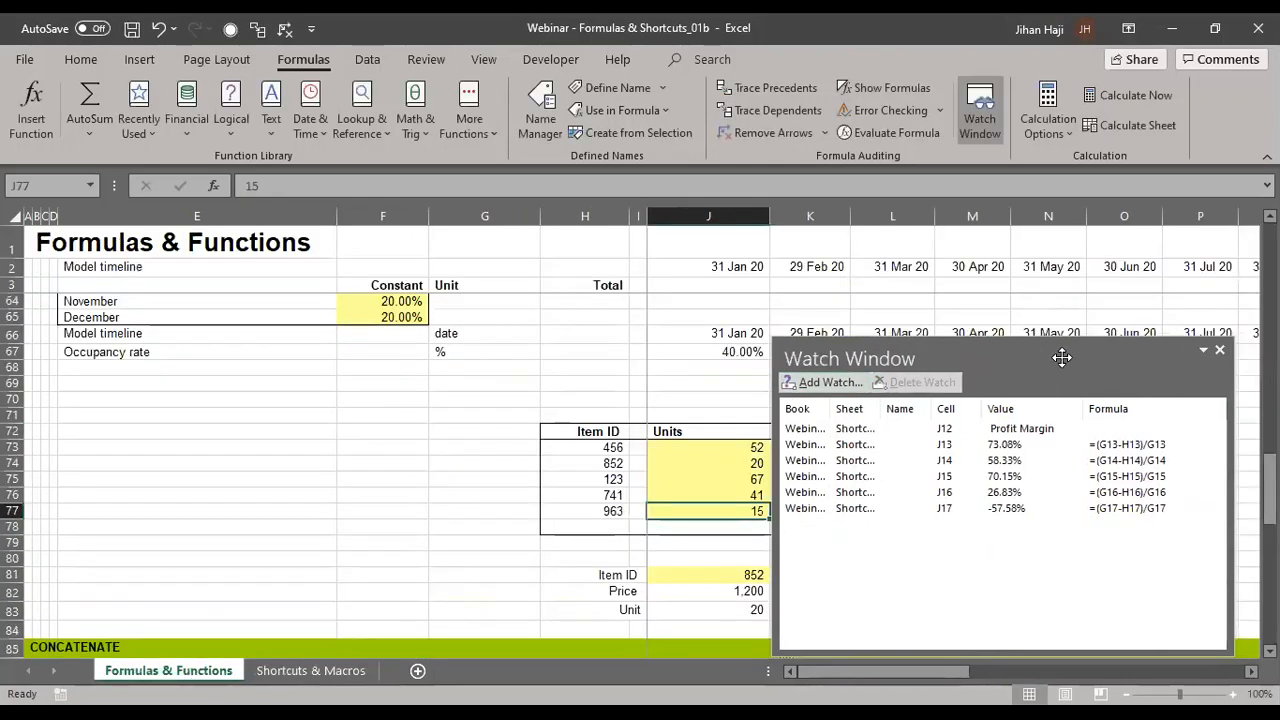
left_click_drag(1024, 358, 359, 322)
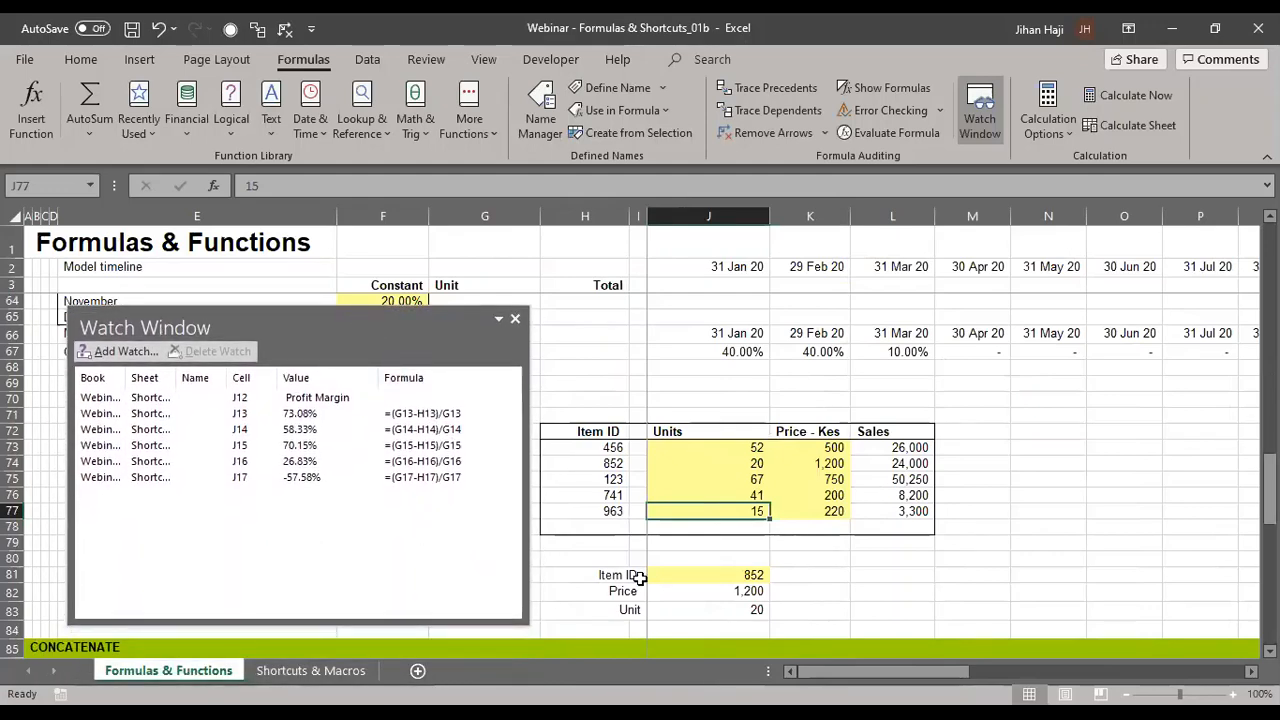
left_click(828, 513)
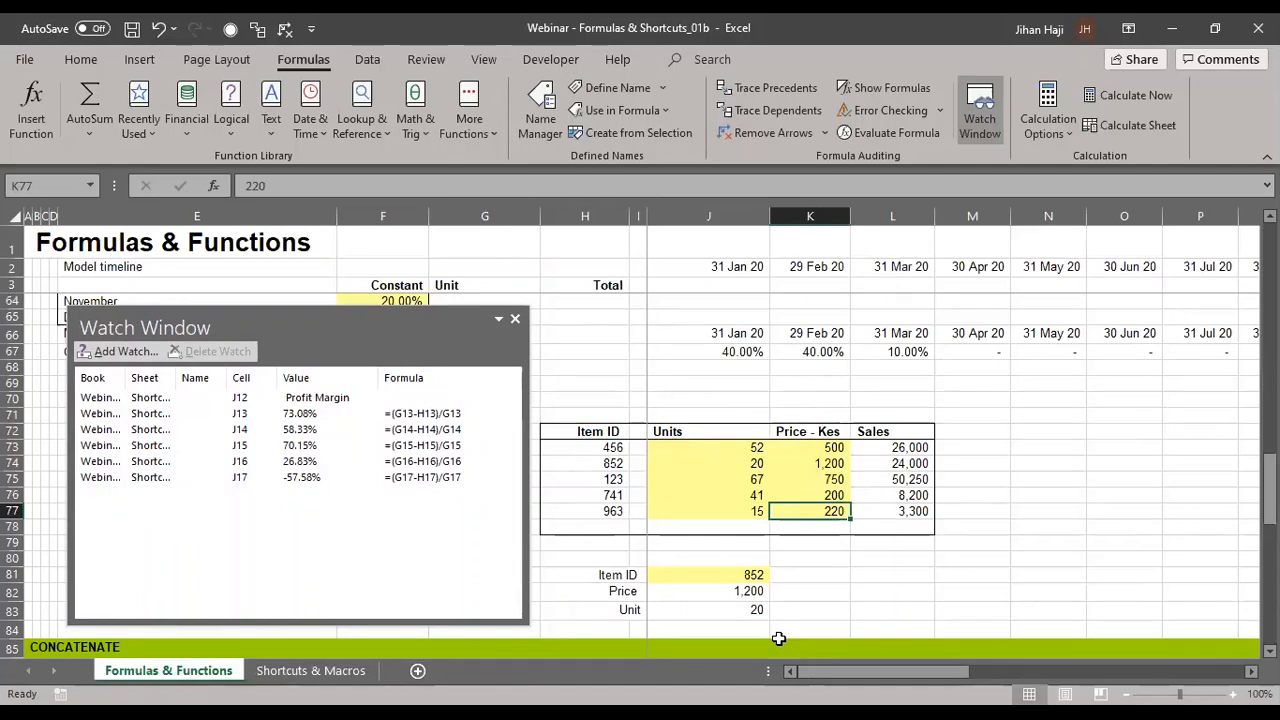
type("200")
key("ctrl+Return")
- Set the units of item 963 to 50 in J77
left_click(725, 511)
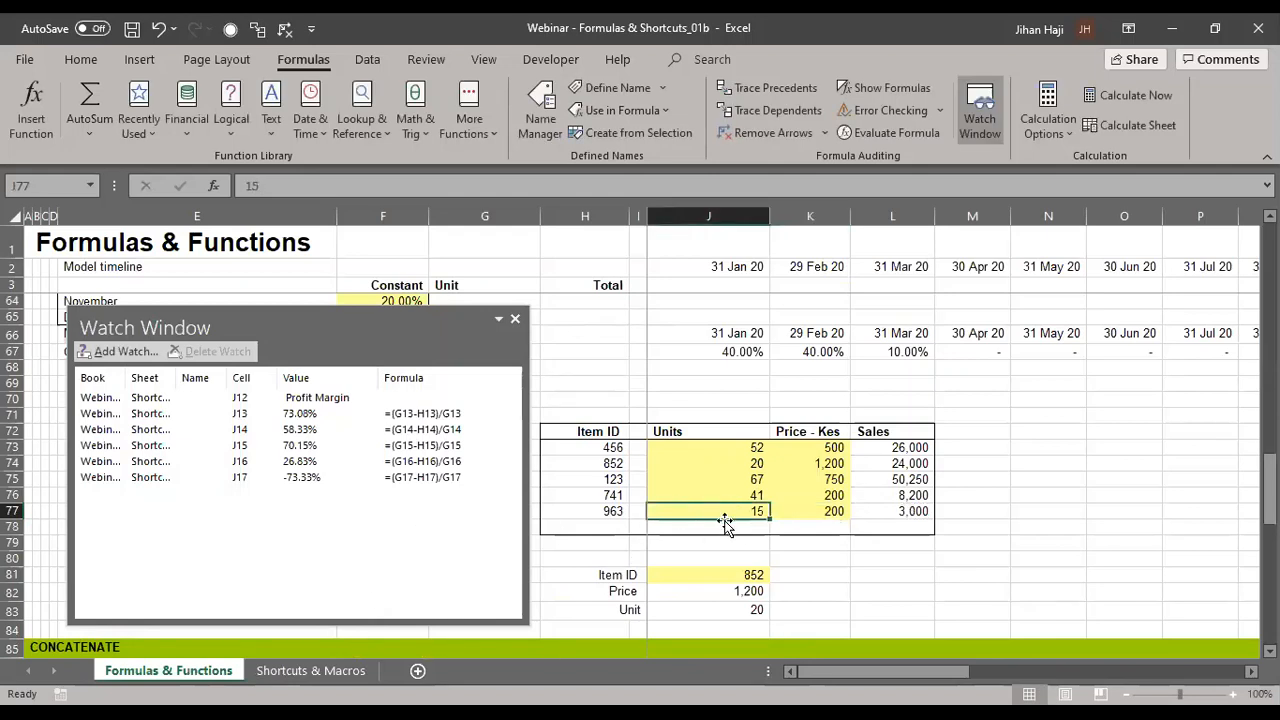
type("50")
key("ctrl+Return")
- Dock the Watch Window along the side of the worksheet and return to Shortcuts & Macros
left_click_drag(361, 328, 360, 328)
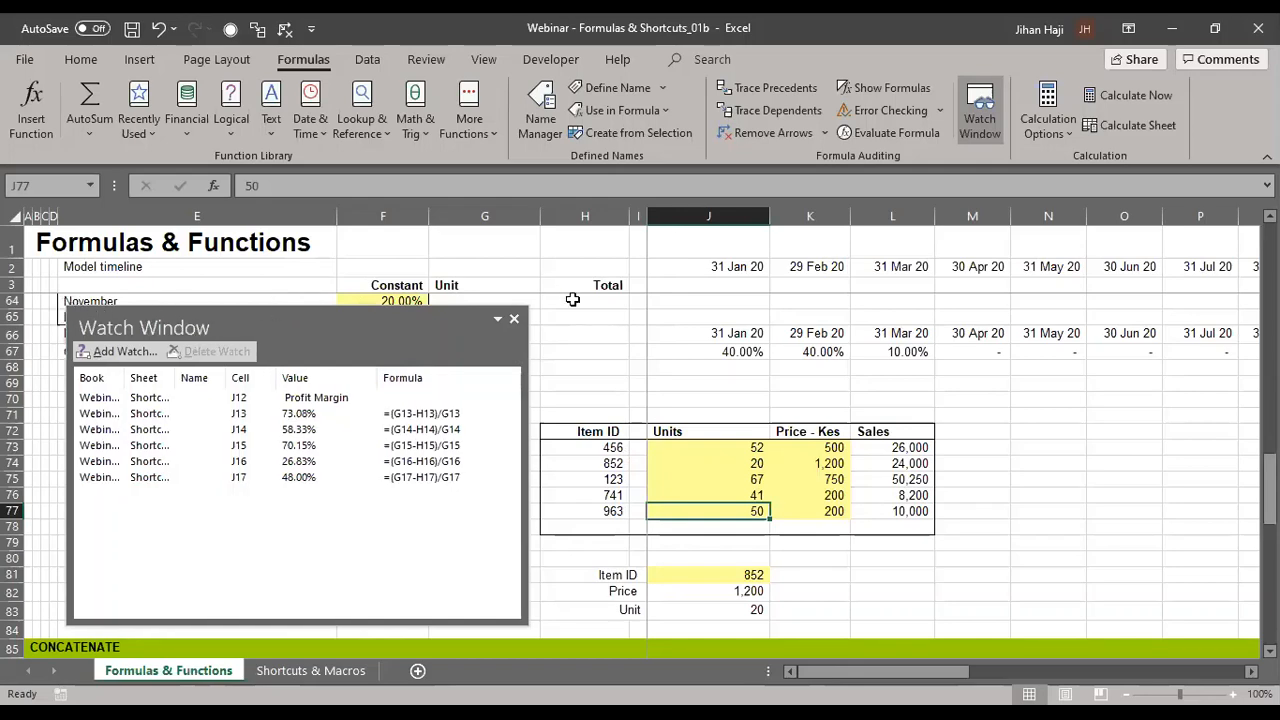
left_click_drag(440, 324, 1274, 370)
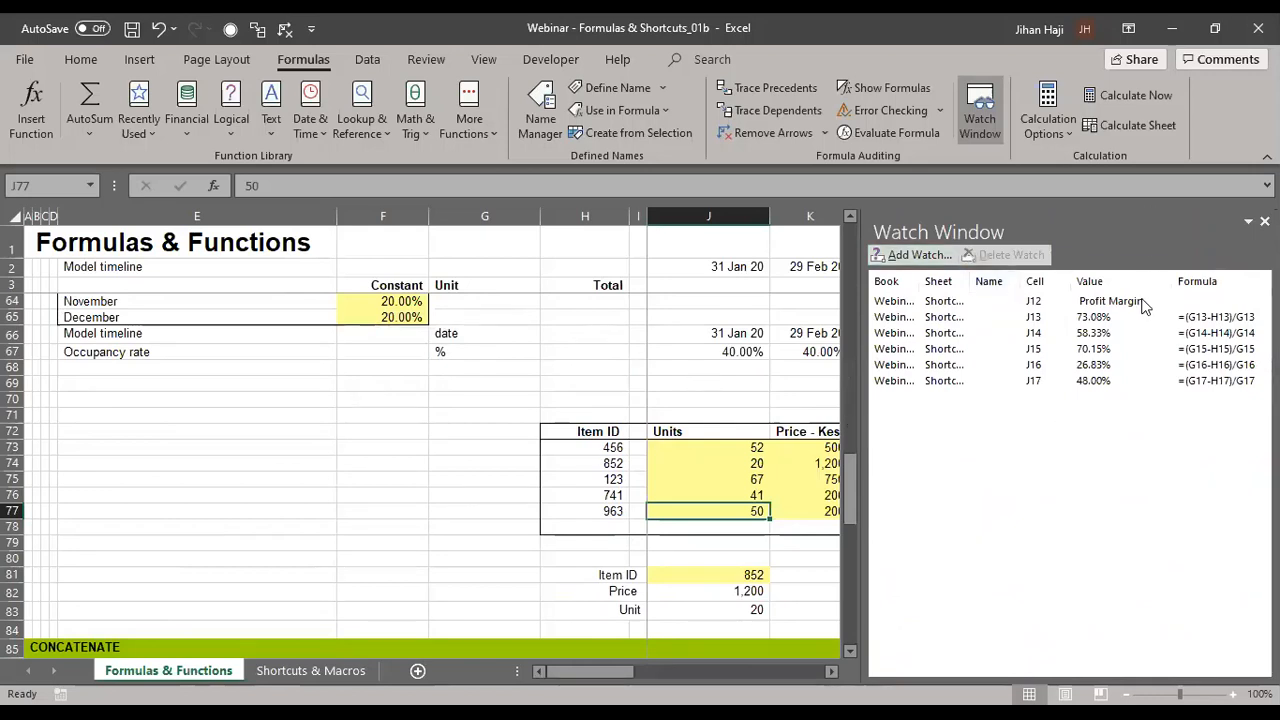
left_click(298, 674)
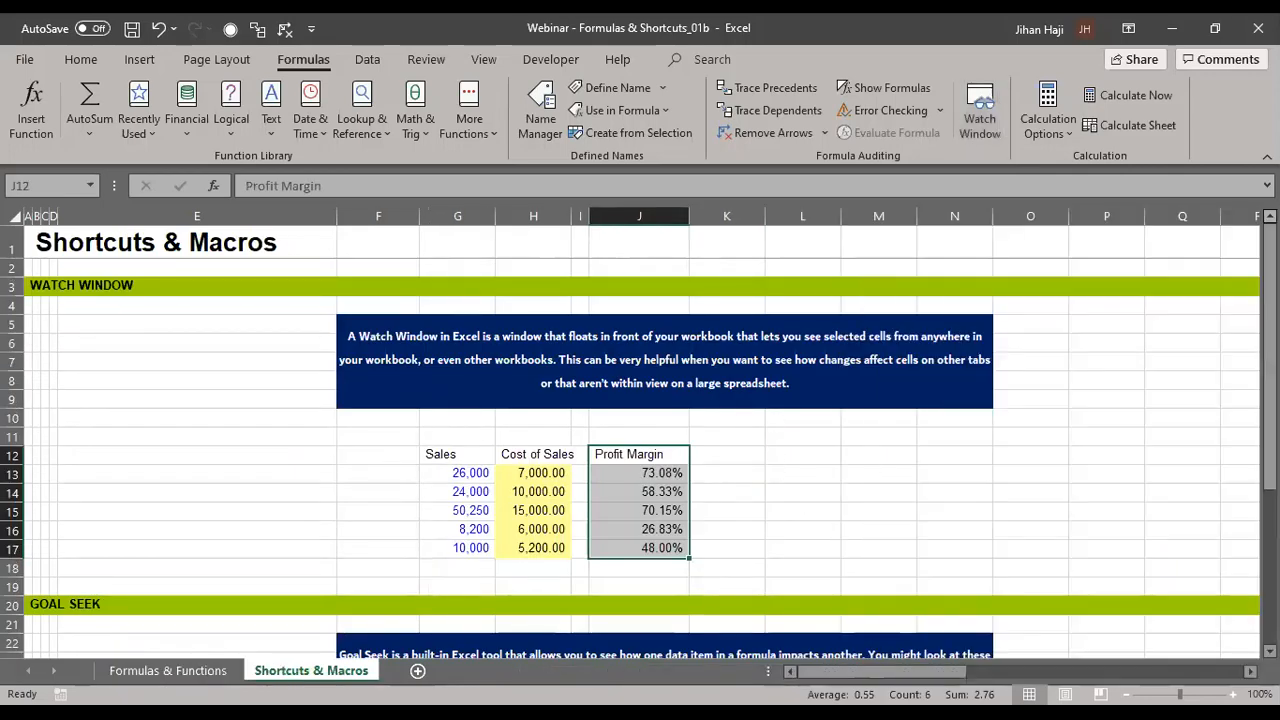
- Close the docked Watch Window and go to the Goal Seek section of Shortcuts & Macros
left_click(1264, 221)
scroll(940, 513, "down", 1)
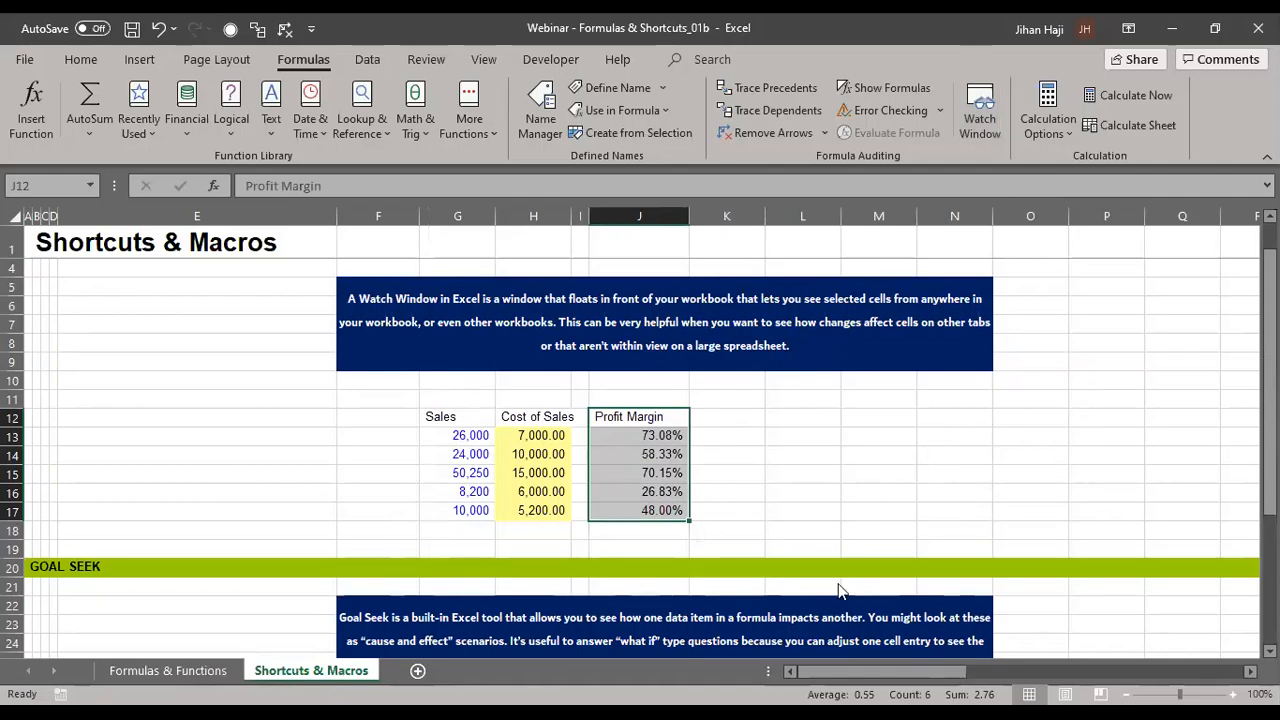
scroll(837, 567, "down", 4)
scroll(837, 567, "down", 1)
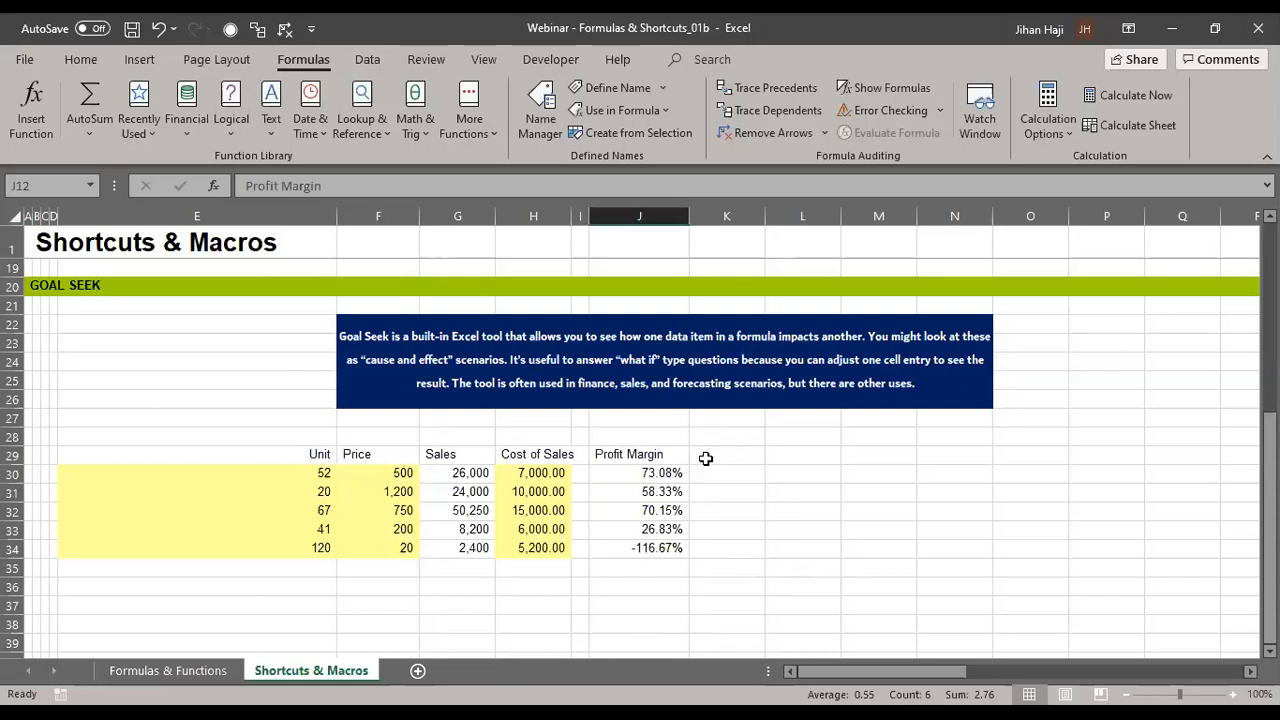
- Review the units, price, sales, cost of sales and profit margin formula in row 34 of the Goal Seek table
left_click(328, 544)
key("shift+Right")
key("shift+Right")
key("shift+Right")
key("shift+Right")
key("shift+Right")
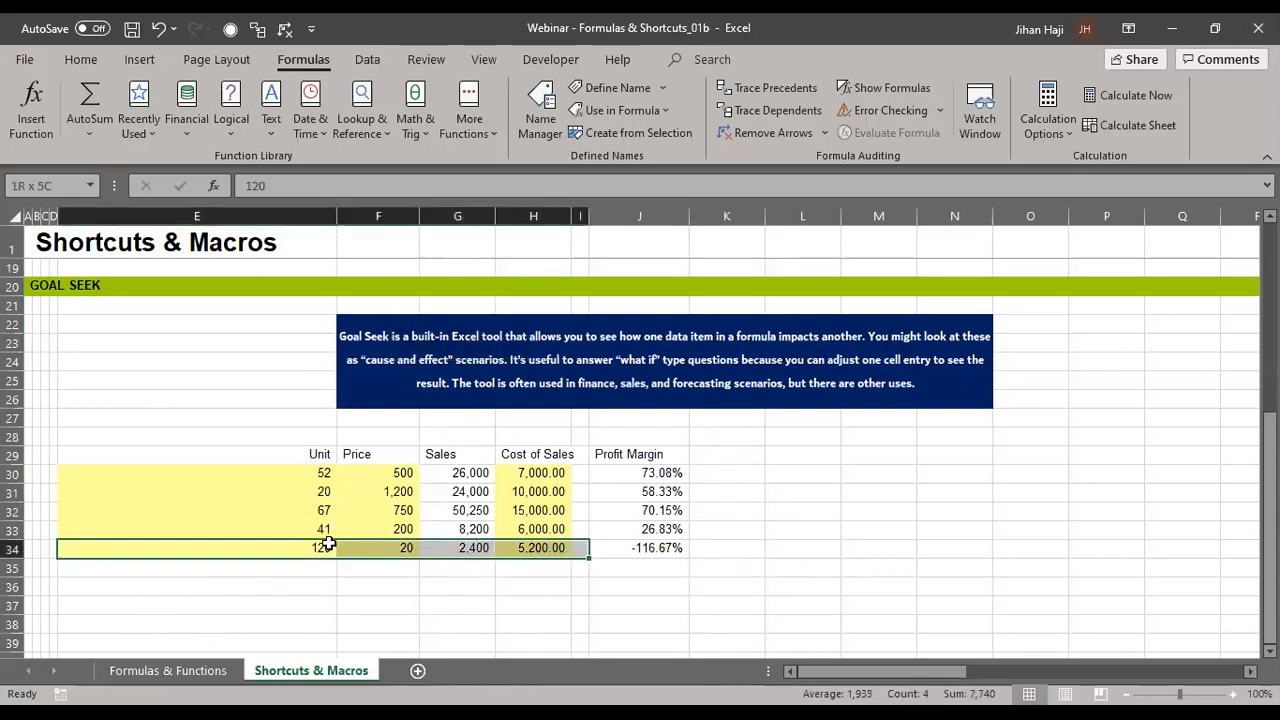
left_click(663, 548)
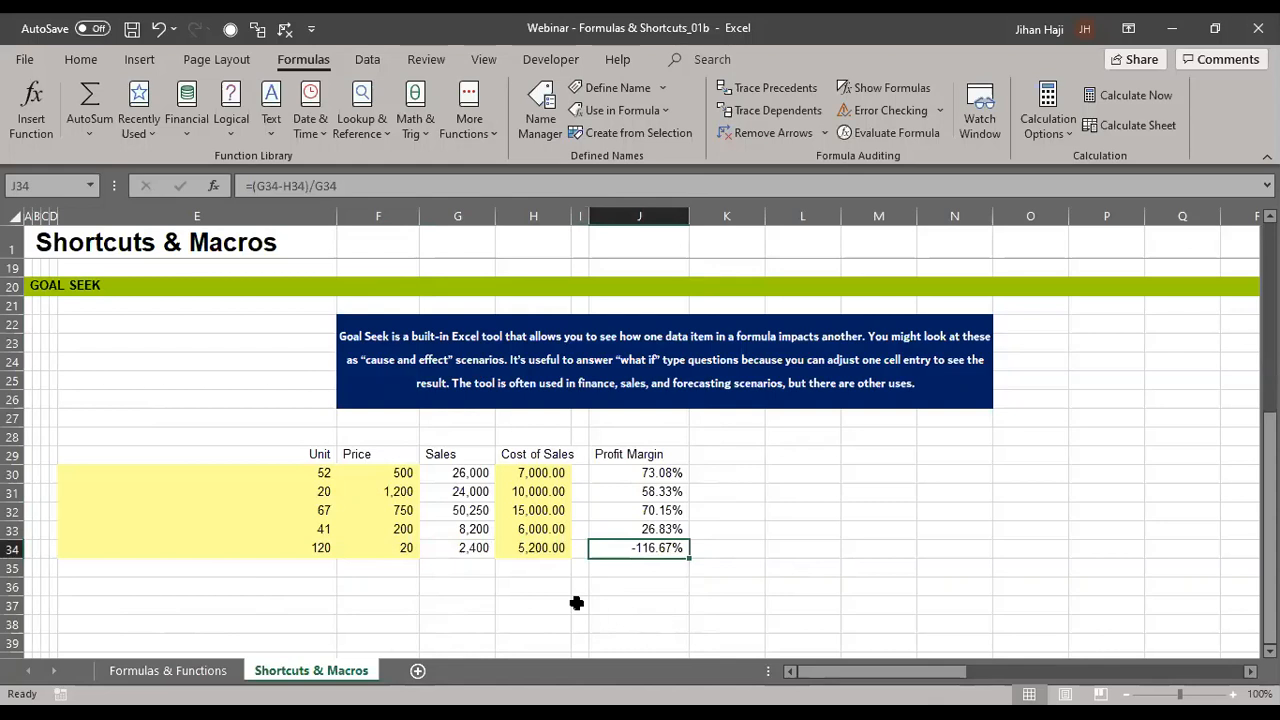
left_click(395, 545)
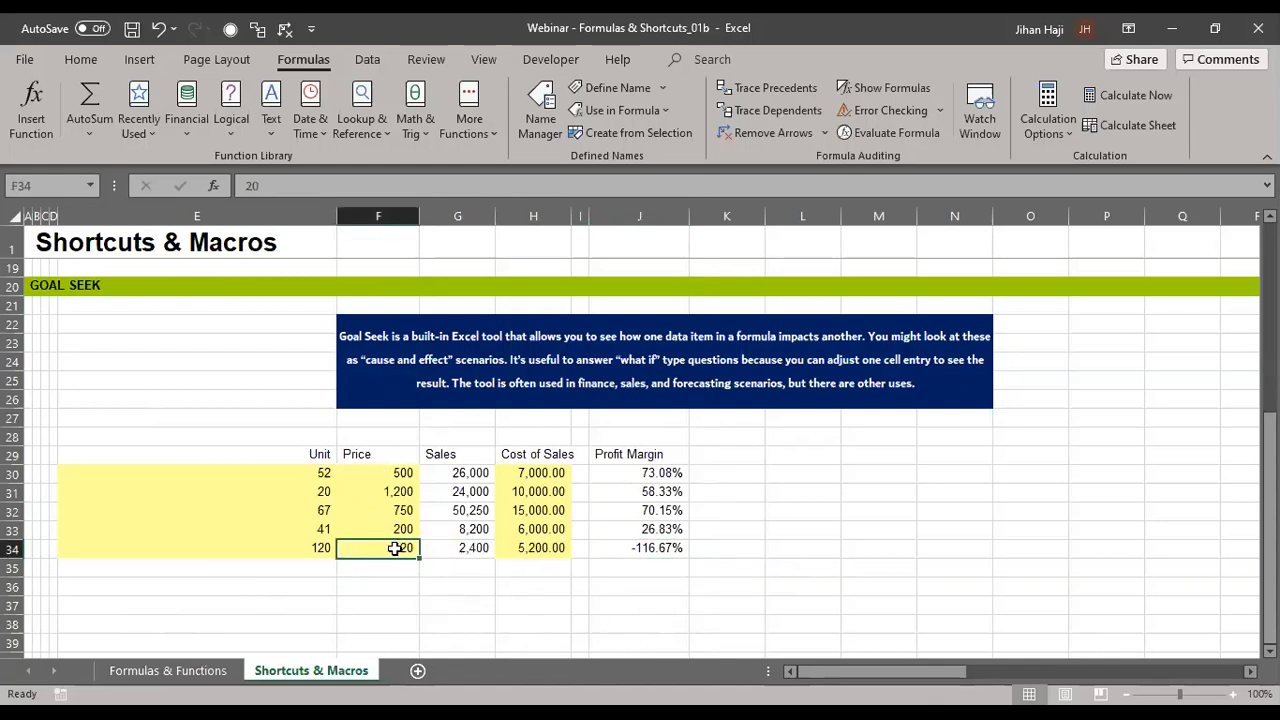
left_click(315, 549)
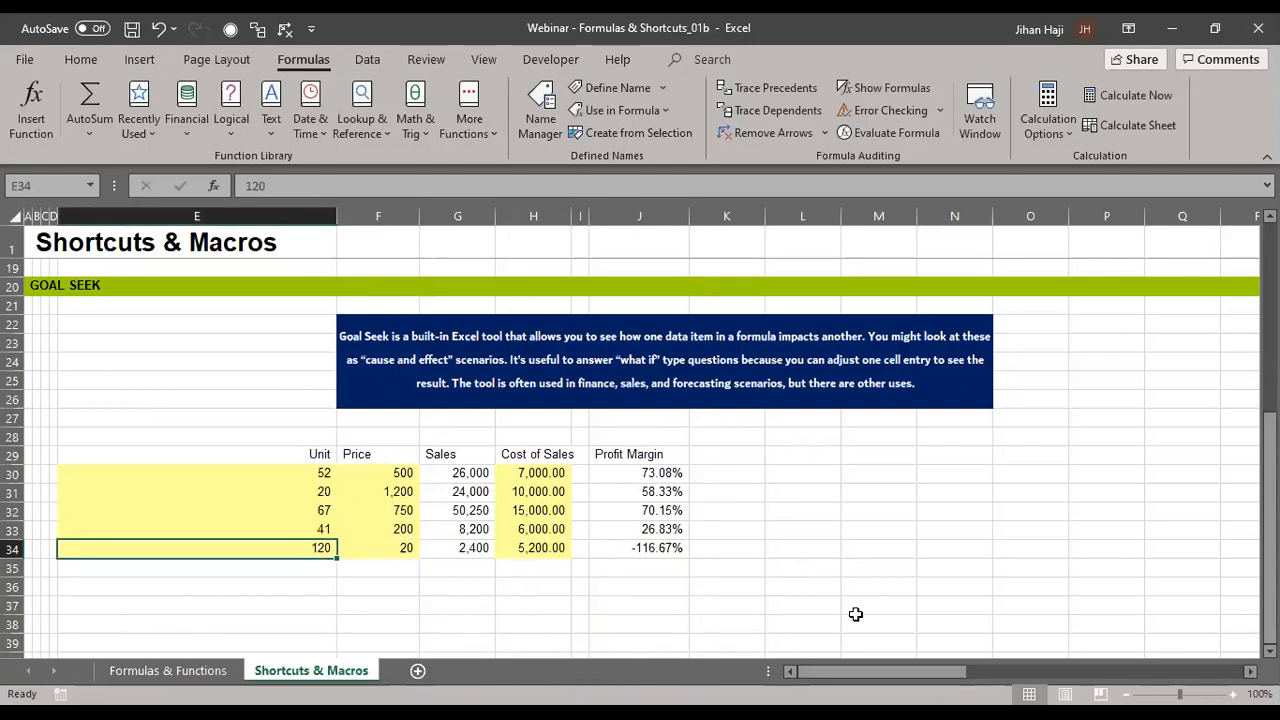
- Start Goal Seek with the profit margin in J34 as the set cell and move its dialog clear of the explanation text
left_click(664, 549)
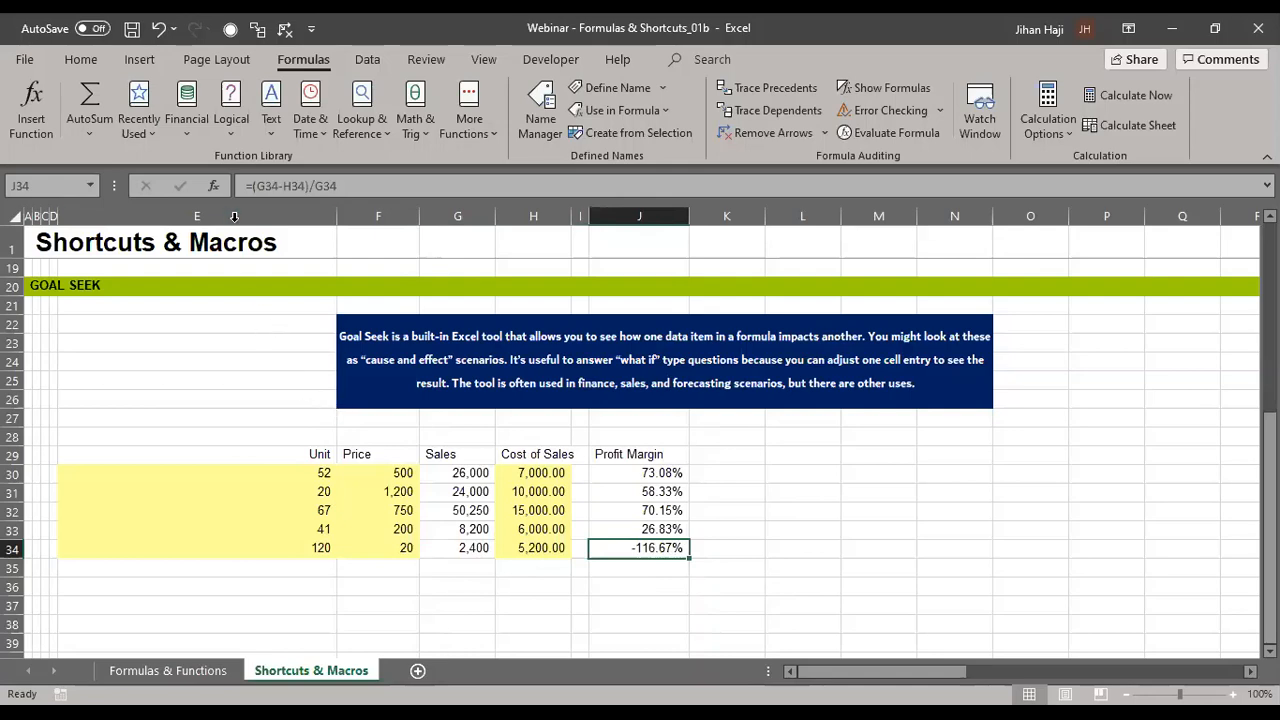
left_click(371, 62)
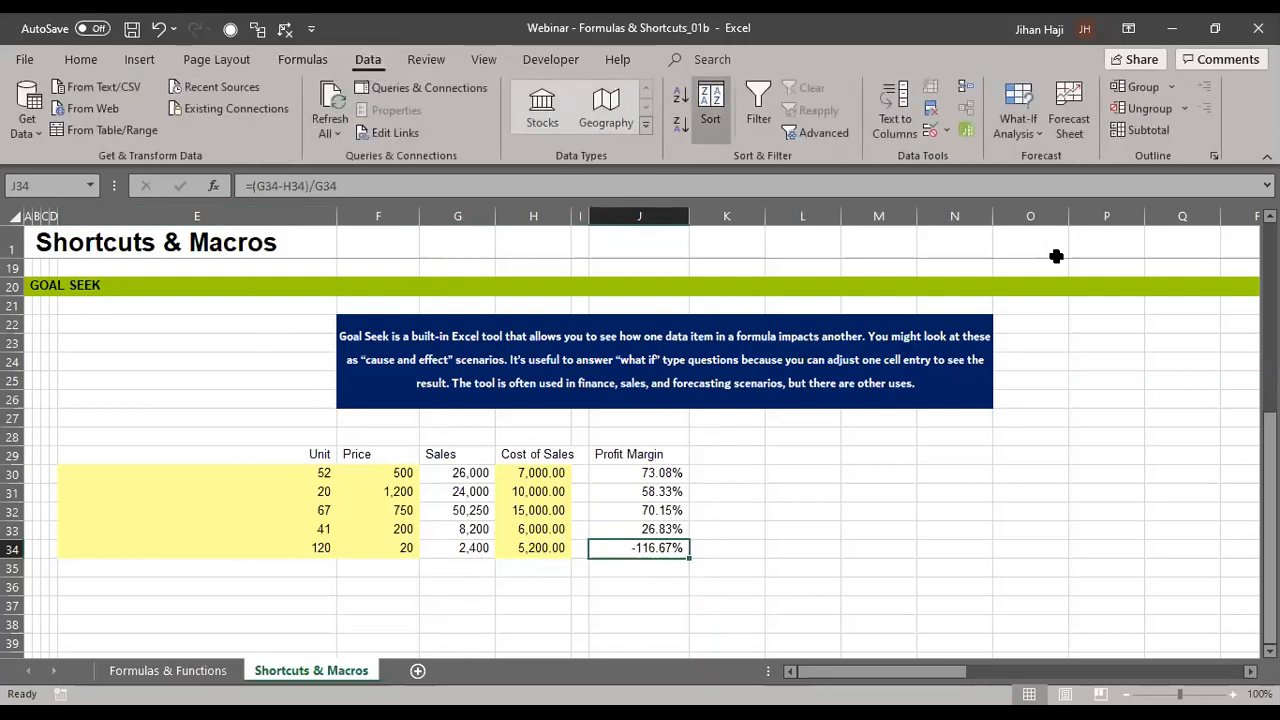
left_click(1029, 135)
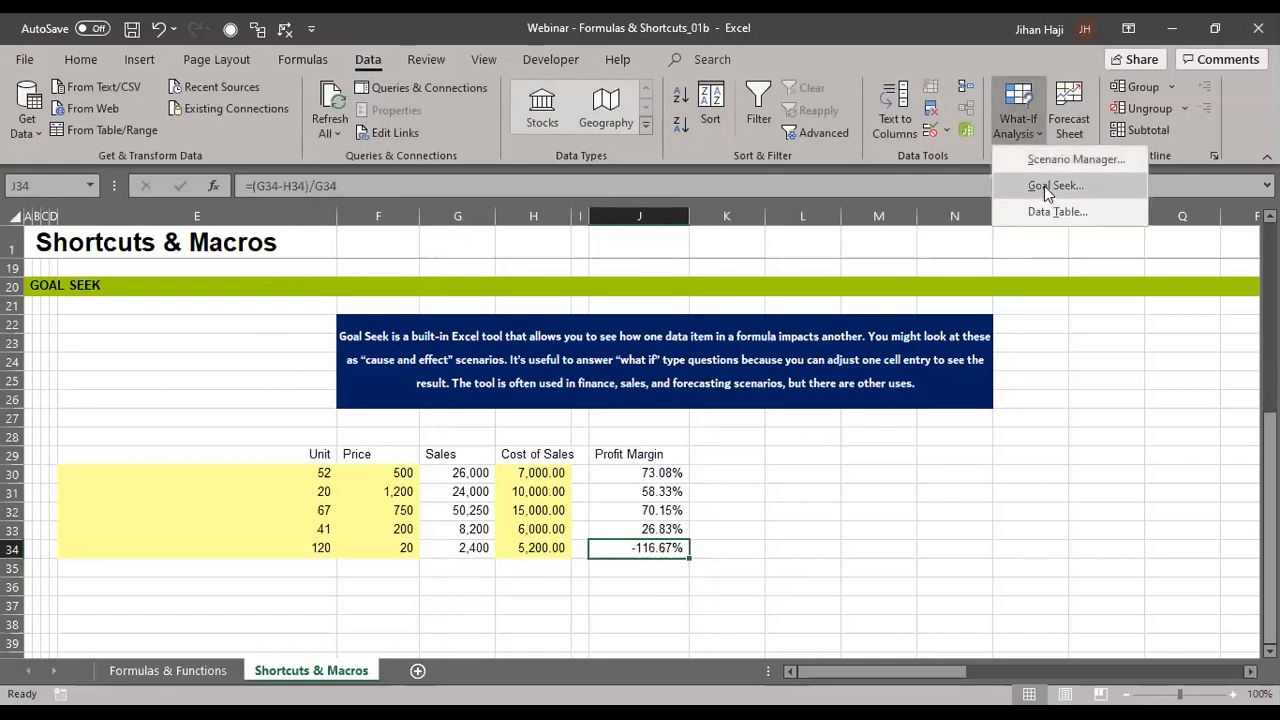
left_click(1044, 186)
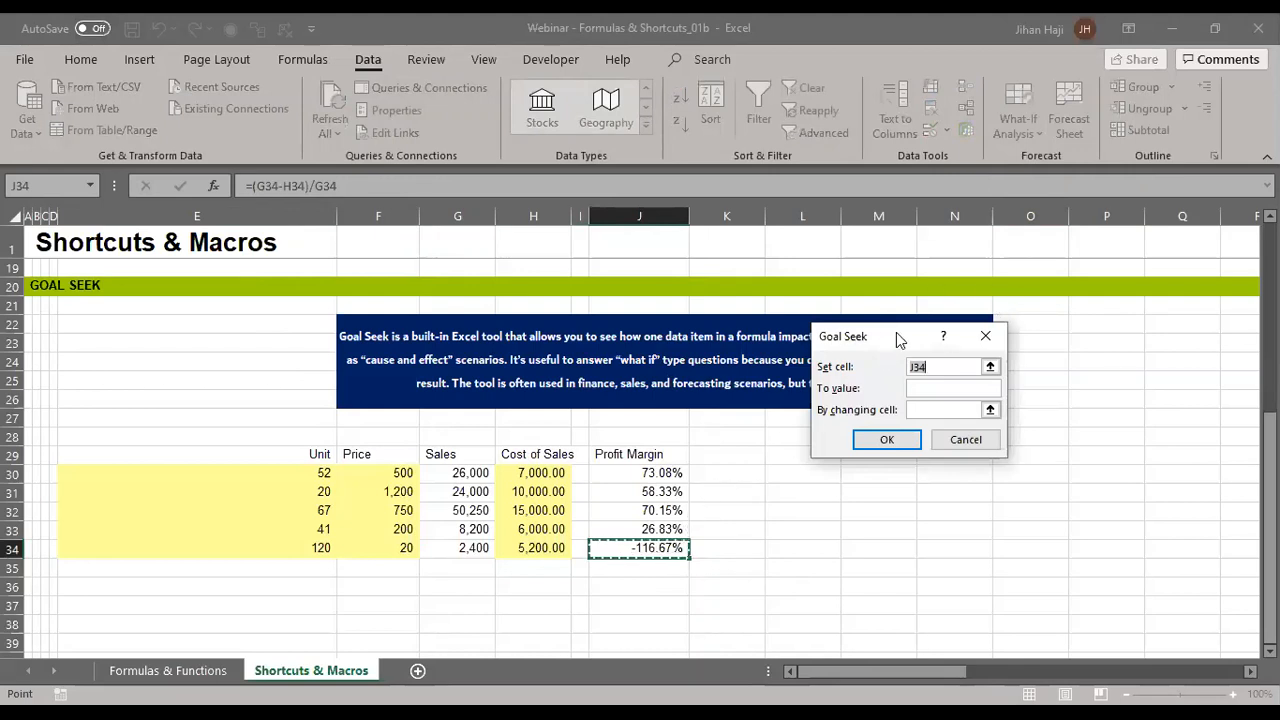
left_click_drag(897, 341, 885, 435)
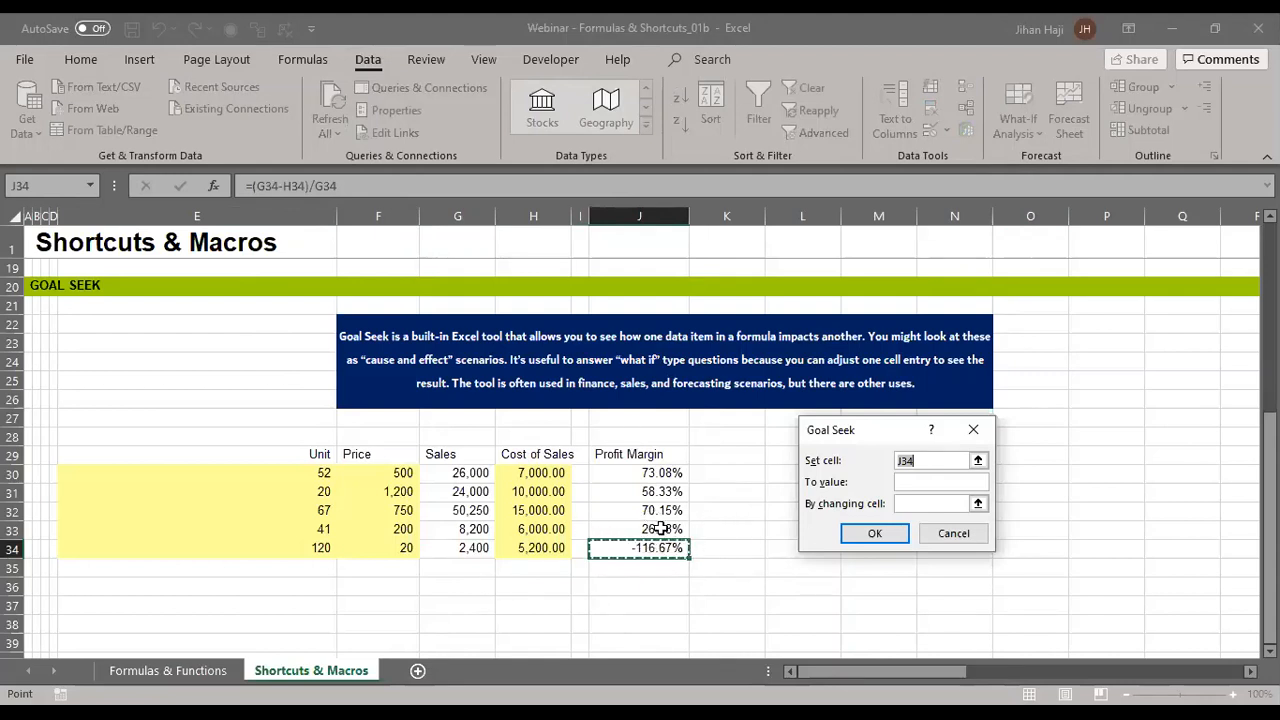
- Run Goal Seek for a 30% profit margin in J34 by changing the units in E34, and discard the solution
left_click(899, 484)
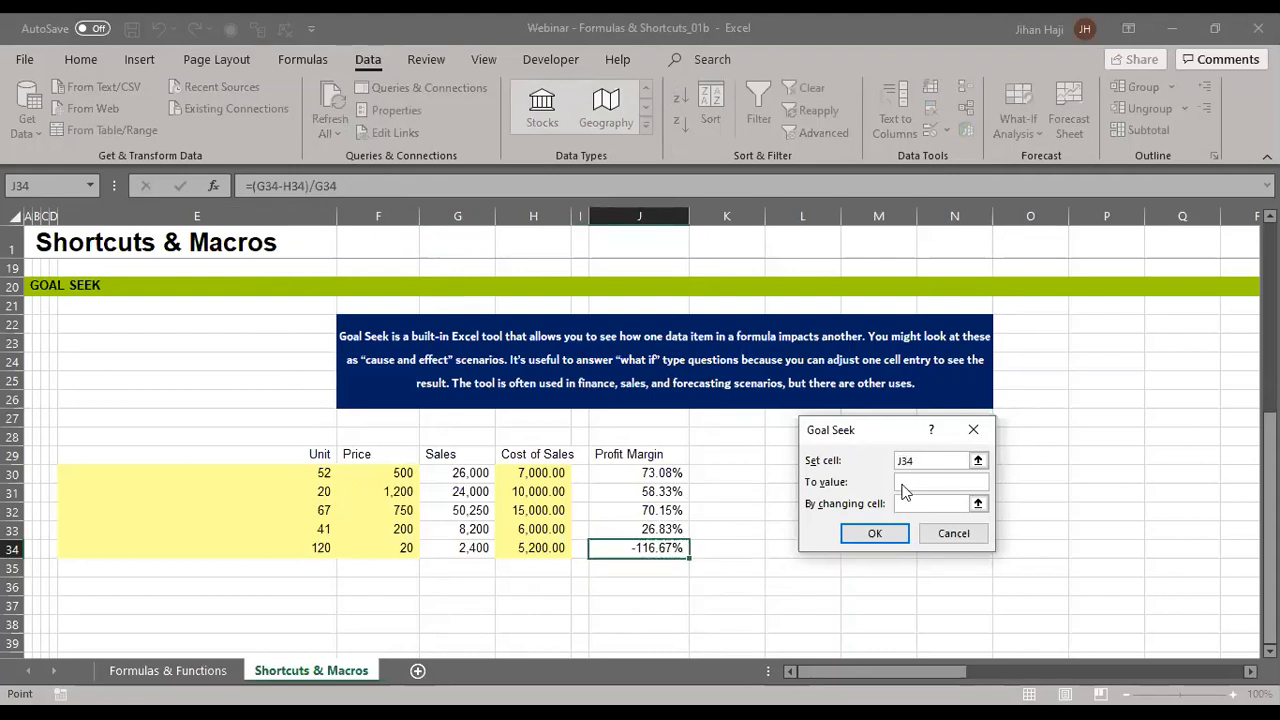
type("30%")
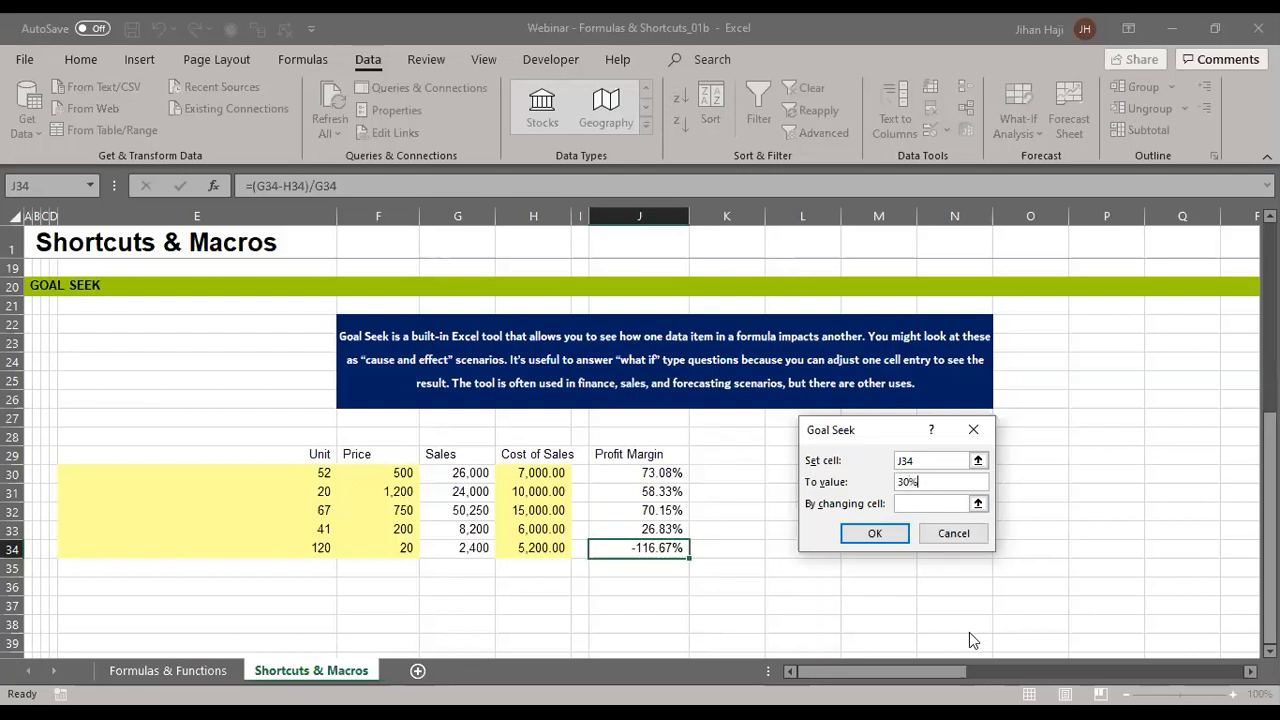
key("Tab")
left_click(978, 504)
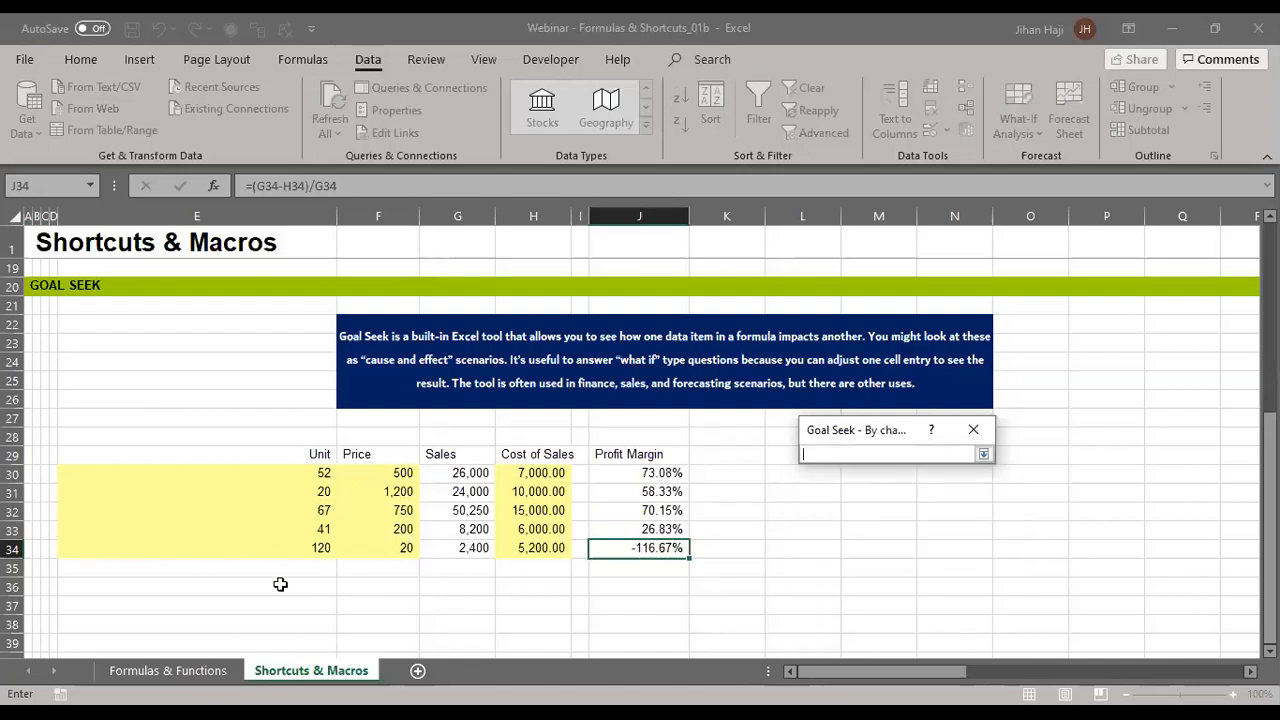
left_click(284, 541)
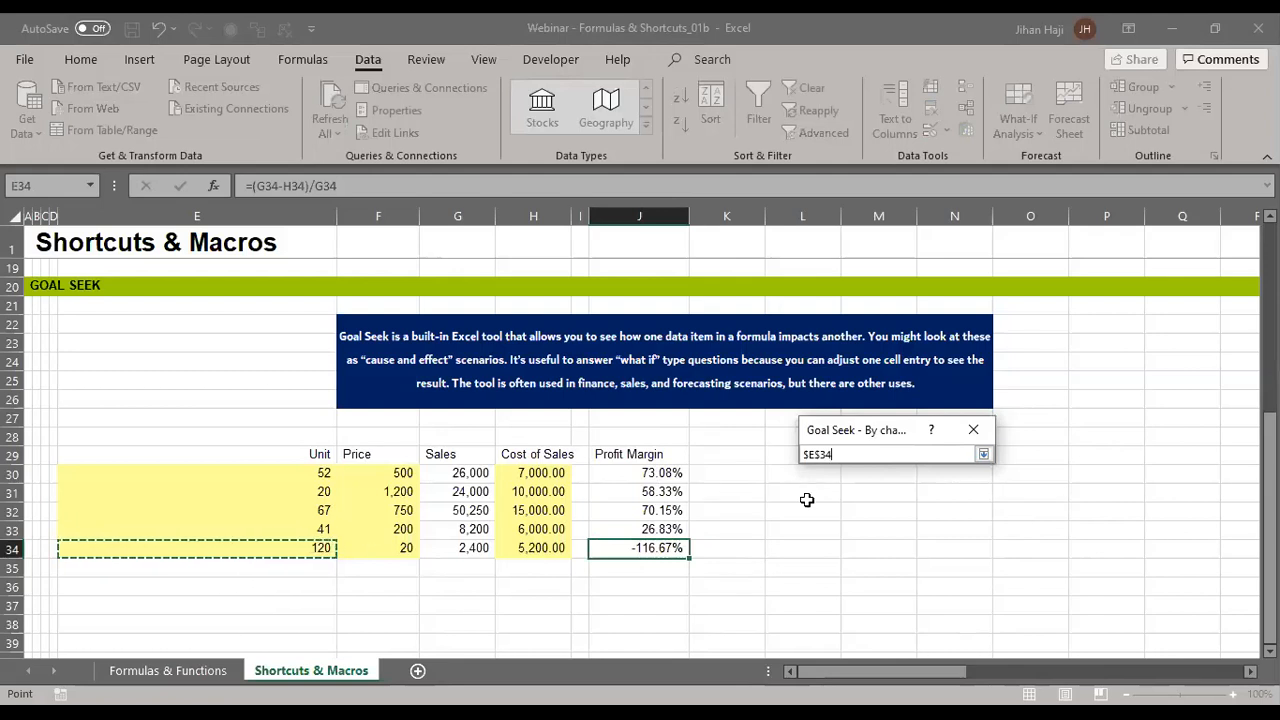
left_click(984, 455)
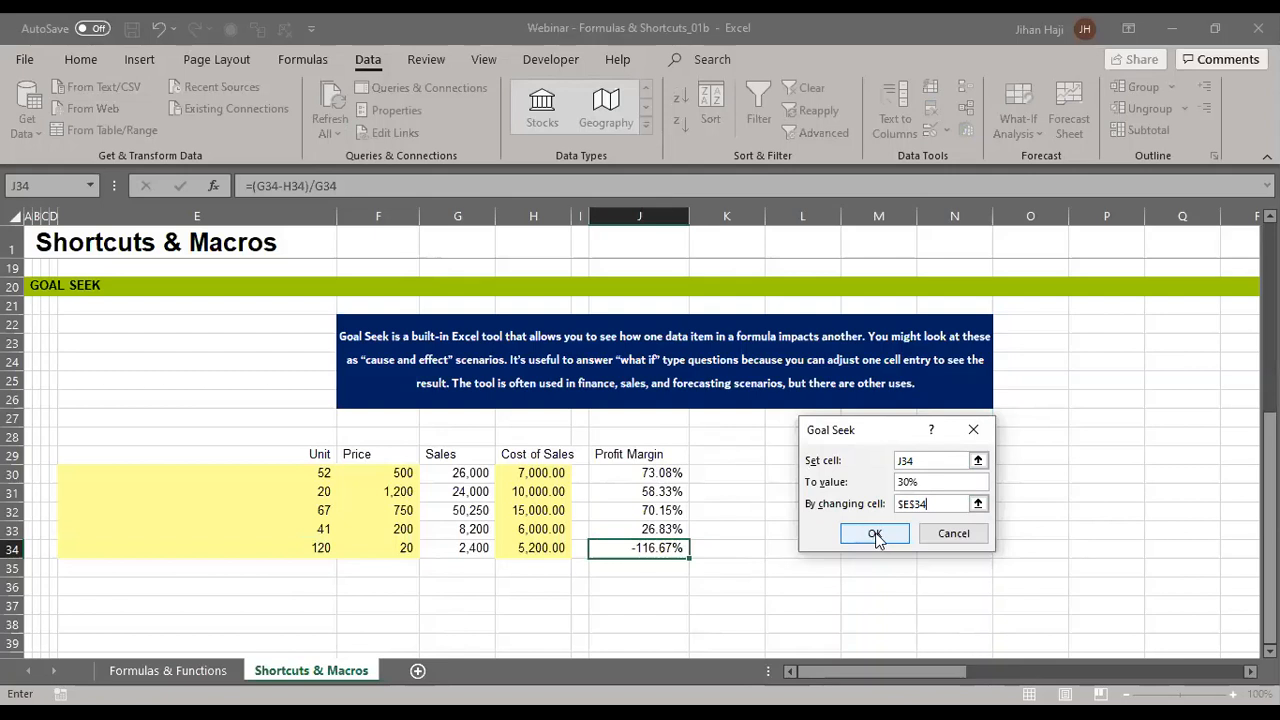
left_click(875, 537)
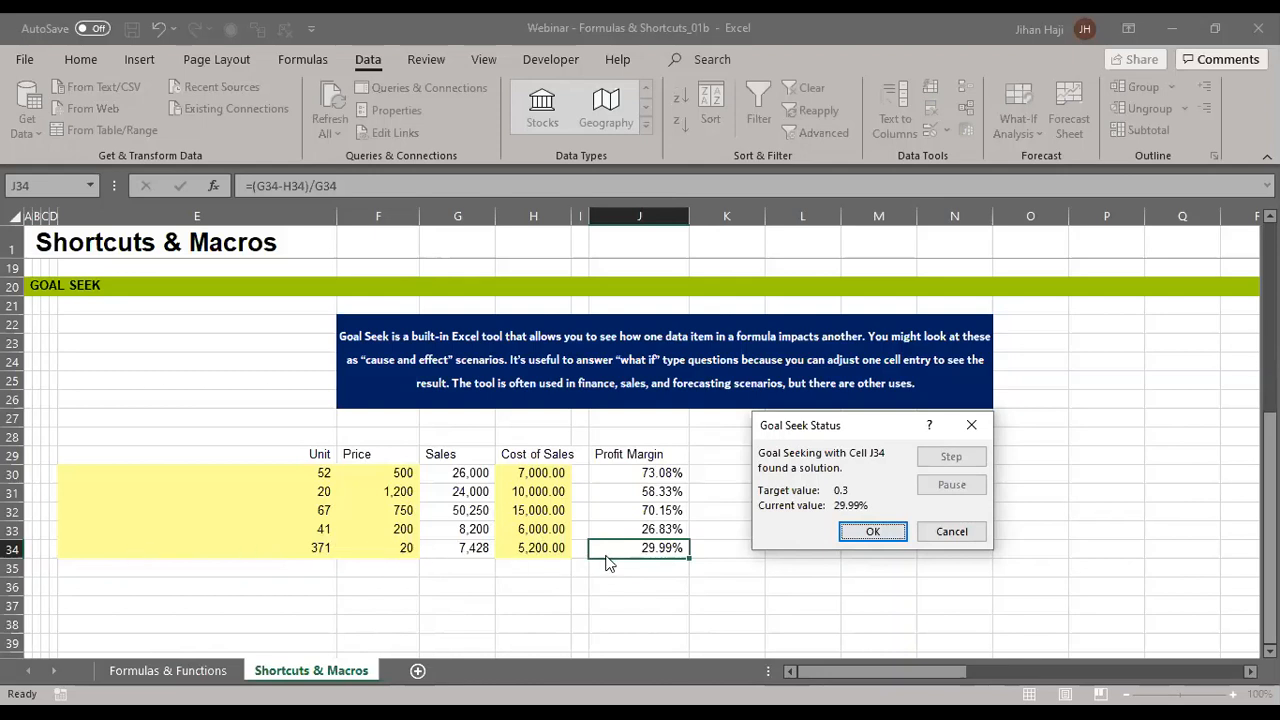
left_click(952, 532)
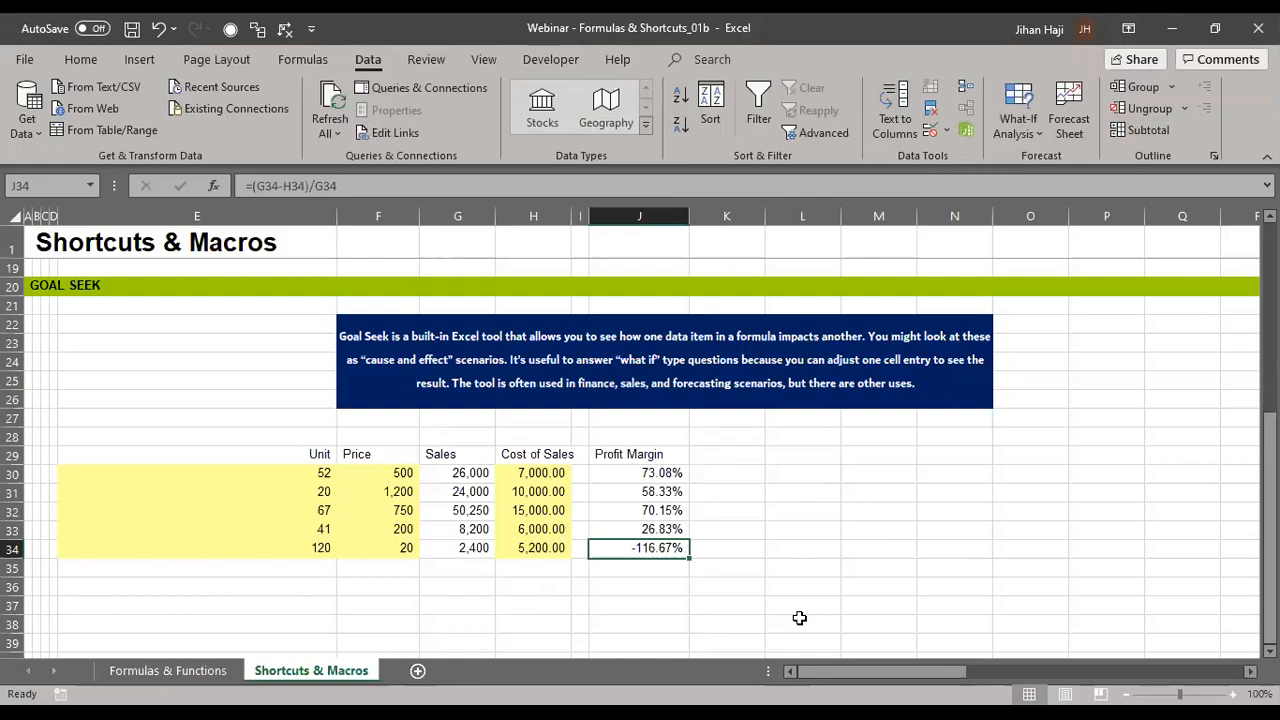
scroll(799, 618, "up", 5)
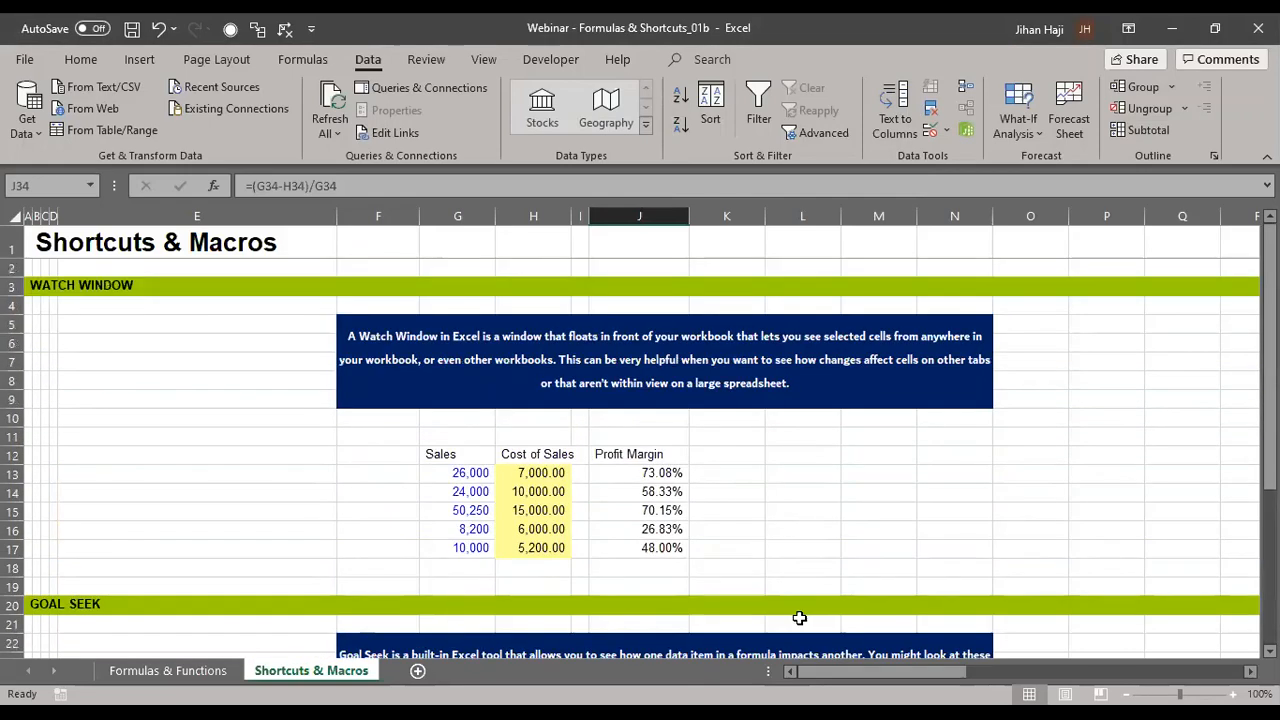
scroll(799, 618, "down", 6)
scroll(799, 618, "up", 3)
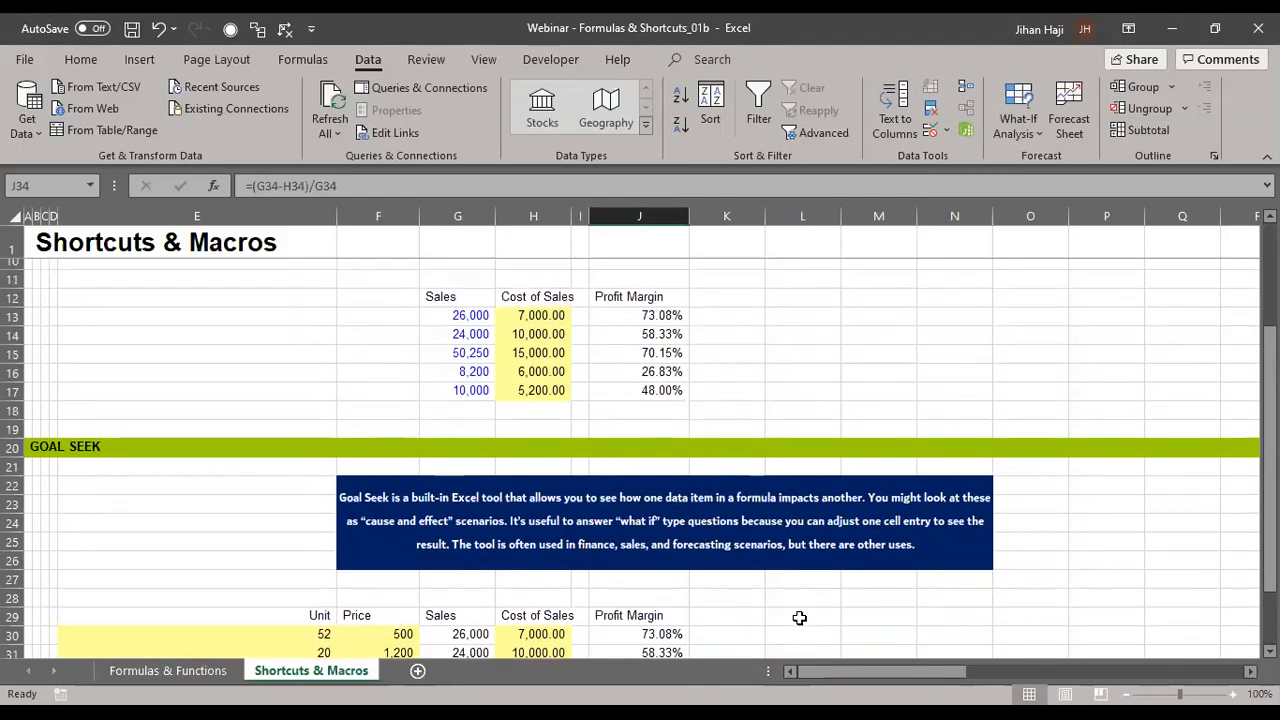
scroll(799, 618, "down", 3)
scroll(799, 618, "up", 4)
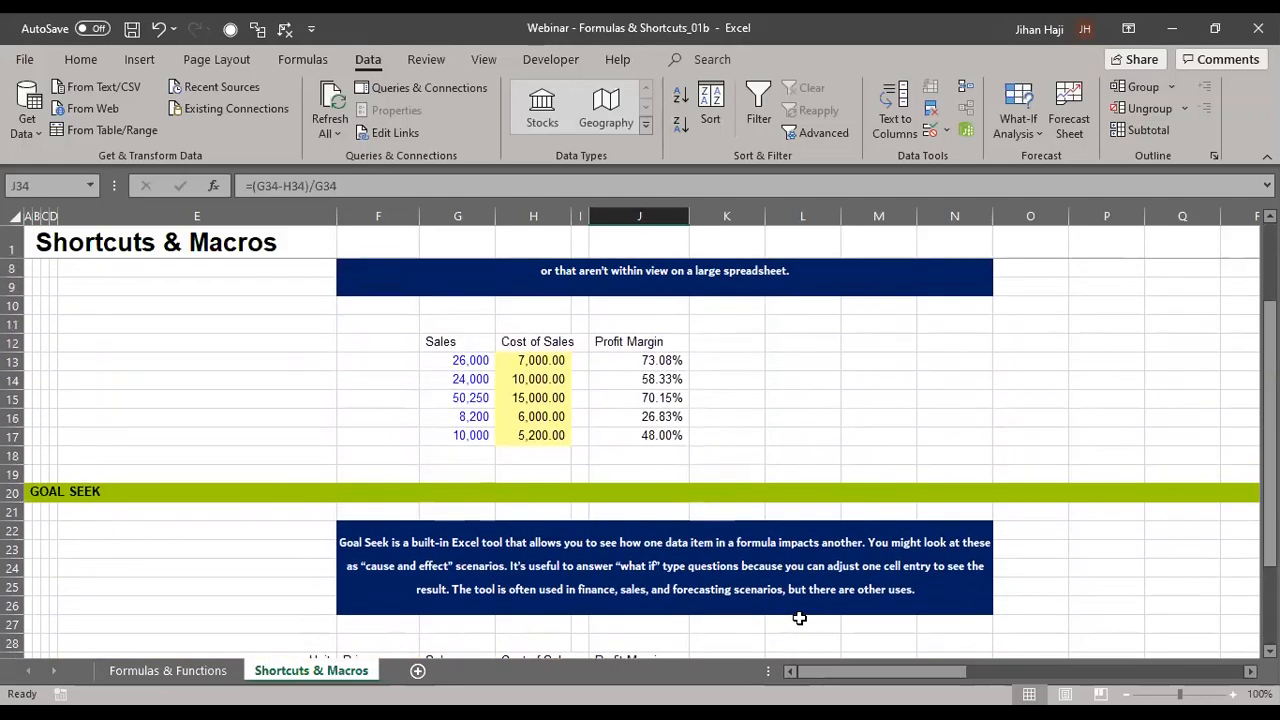
scroll(799, 618, "down", 4)
scroll(799, 618, "up", 2)
scroll(799, 618, "up", 2)
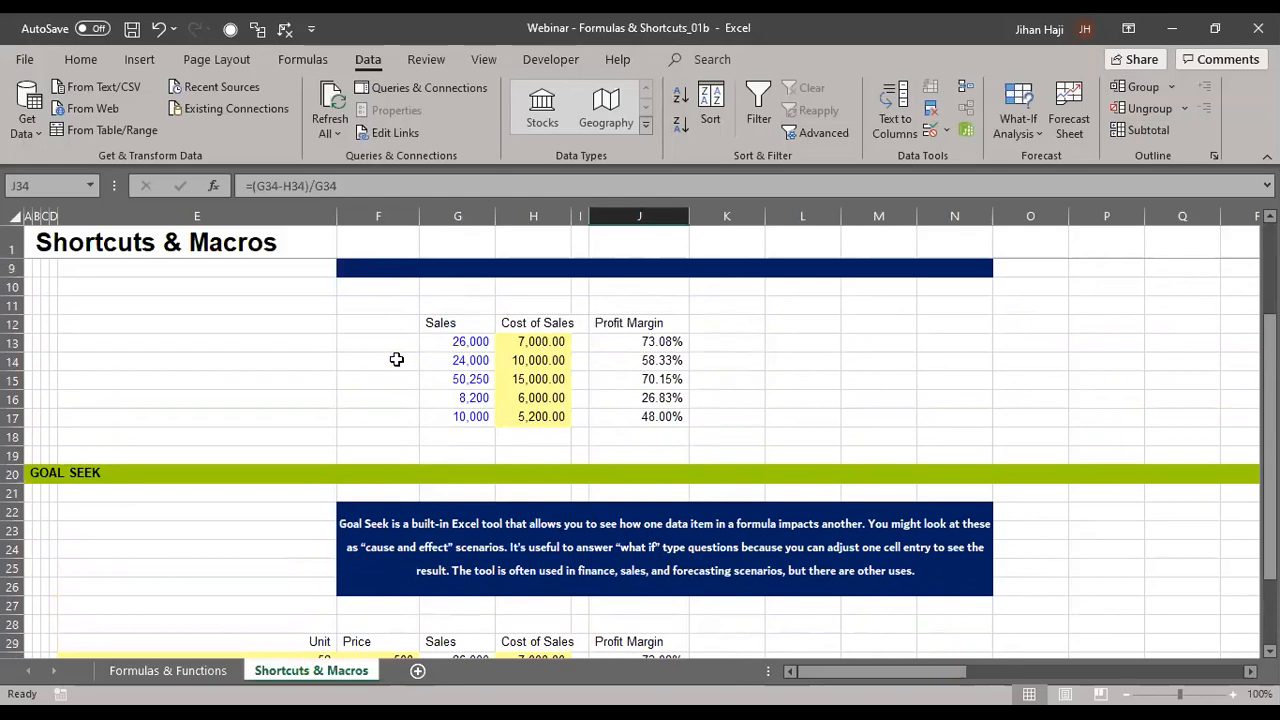
scroll(750, 618, "down", 3)
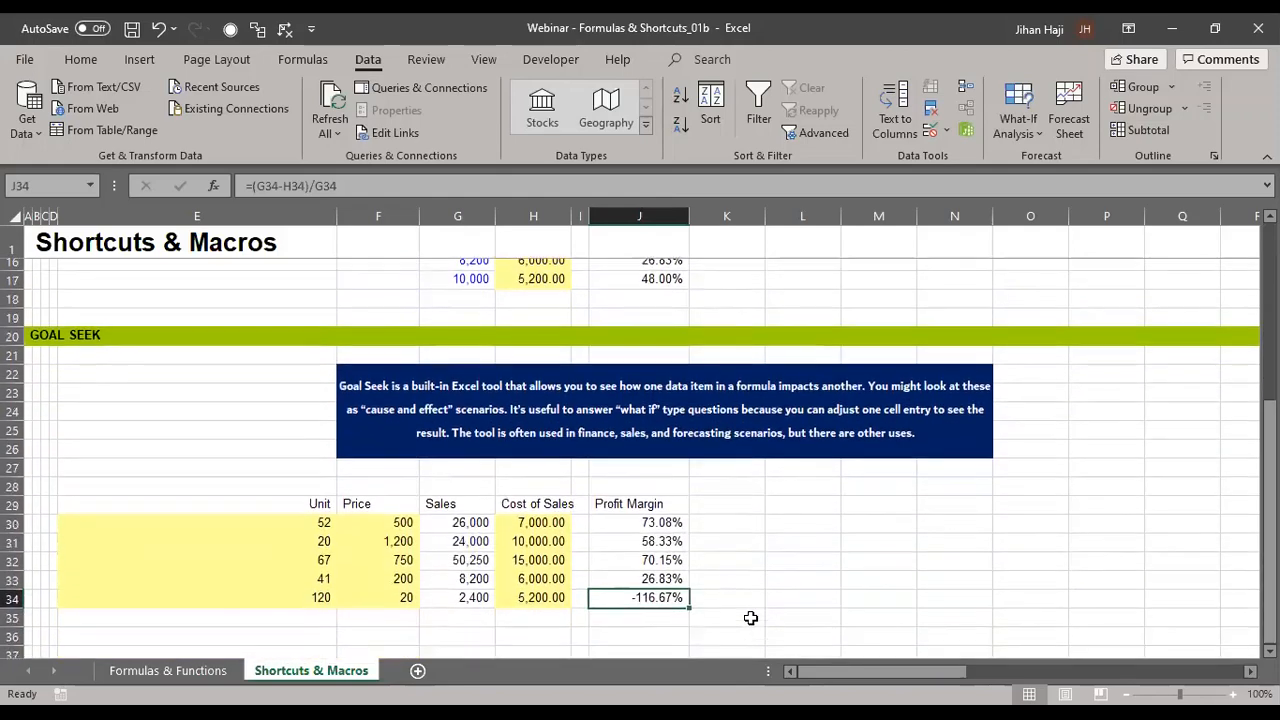
scroll(750, 618, "up", 3)
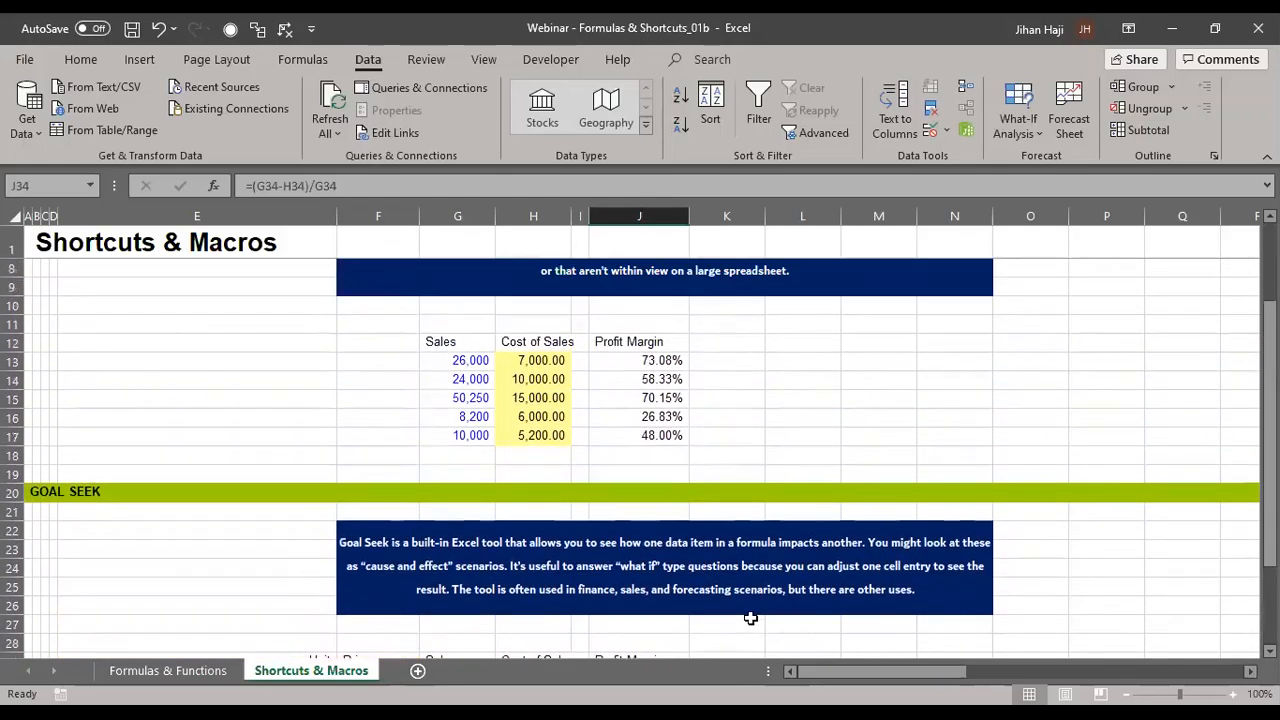
scroll(750, 618, "up", 2)
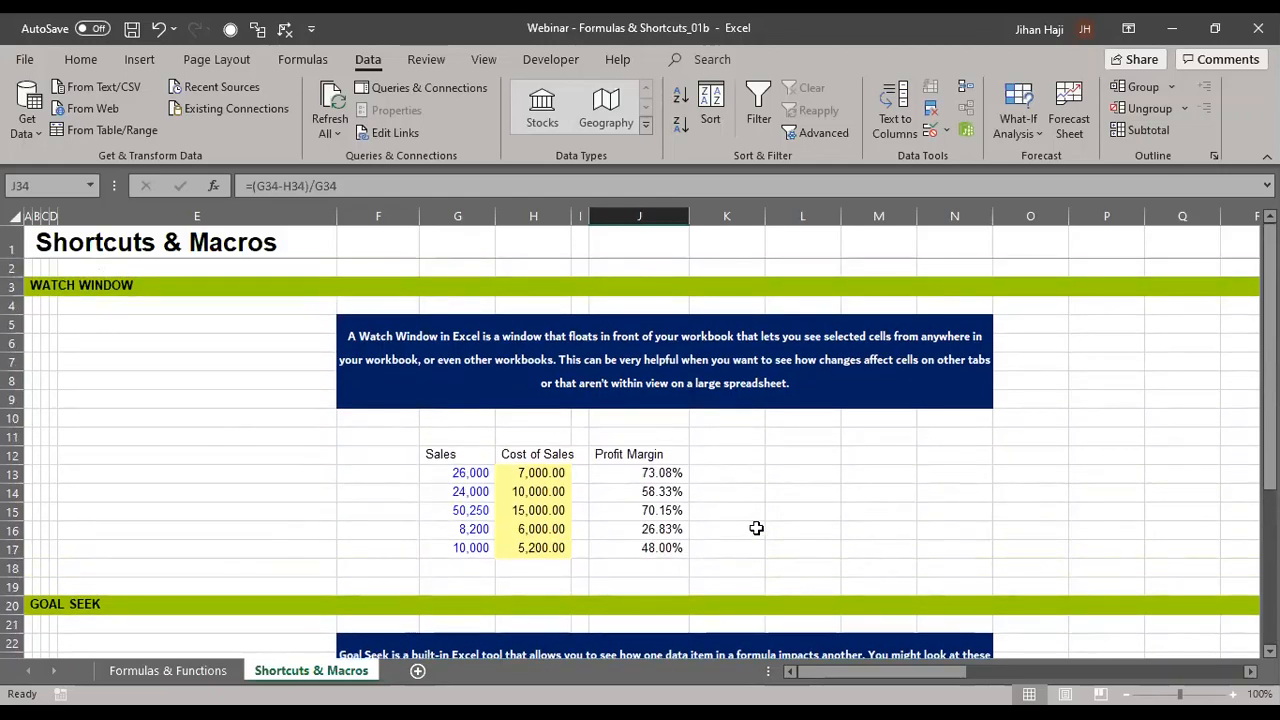
scroll(756, 524, "down", 2)
scroll(756, 524, "down", 1)
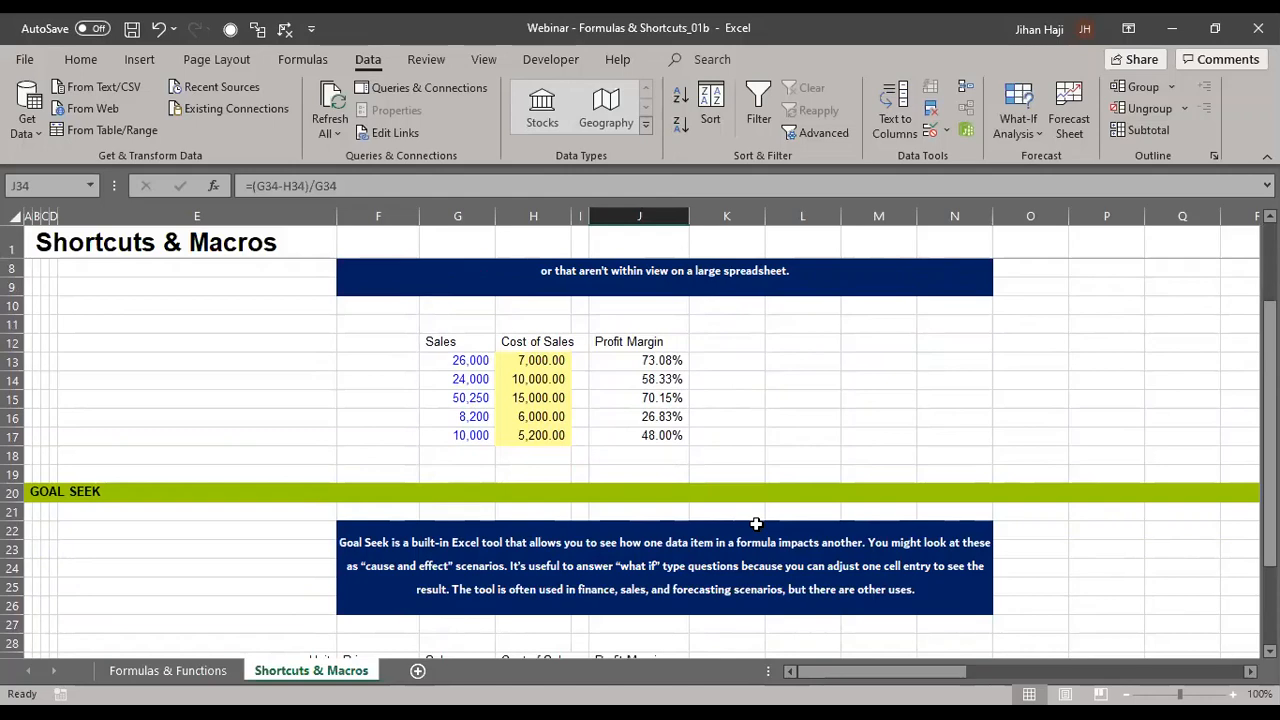
scroll(563, 360, "down", 3)
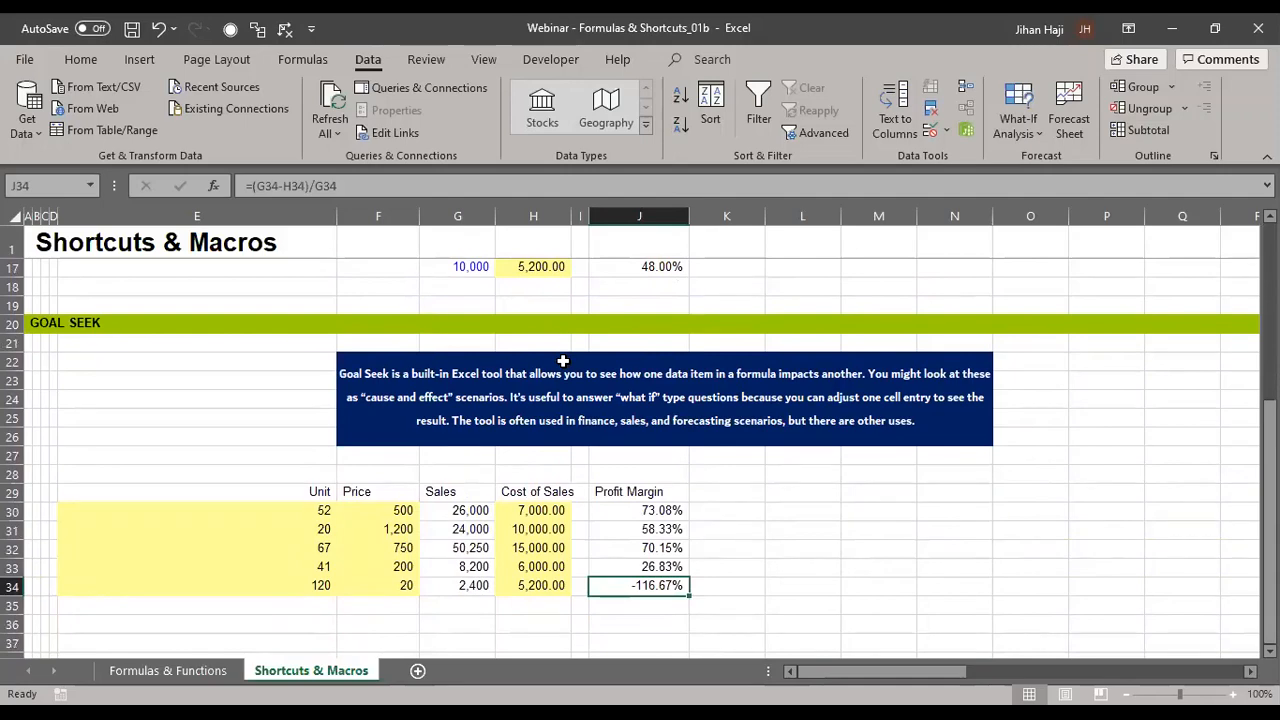
scroll(563, 360, "up", 3)
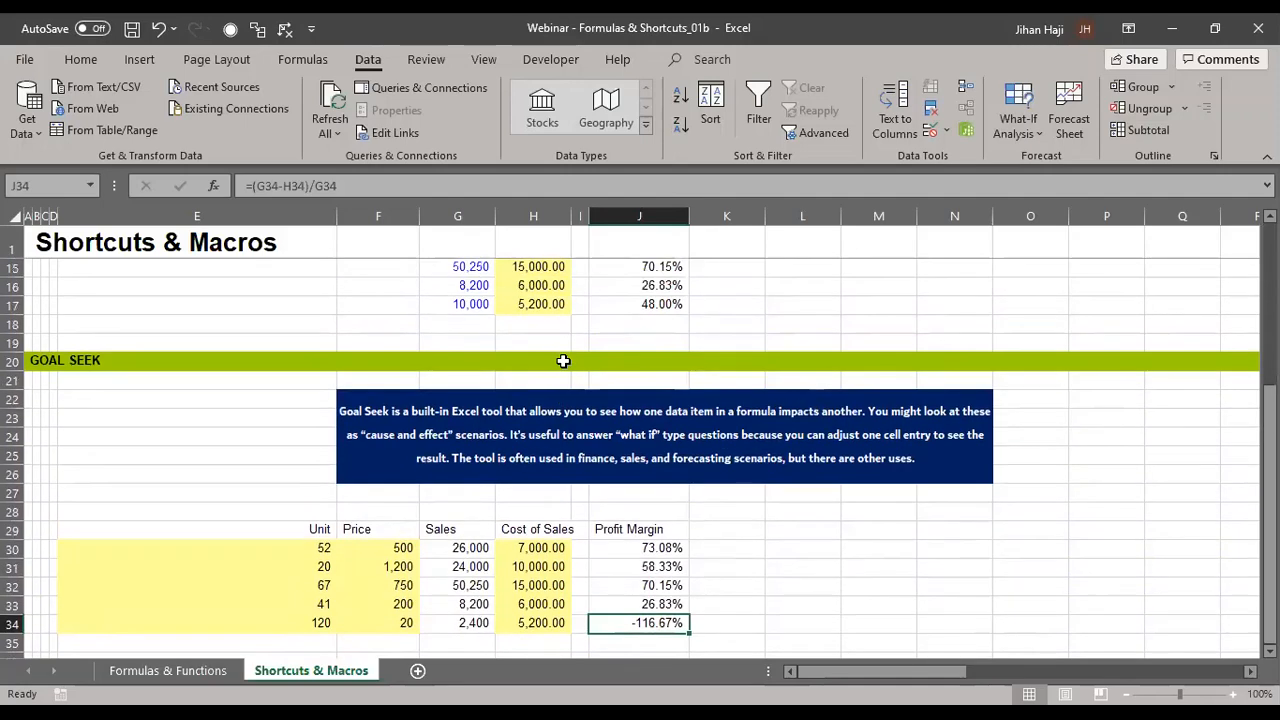
scroll(563, 360, "up", 1)
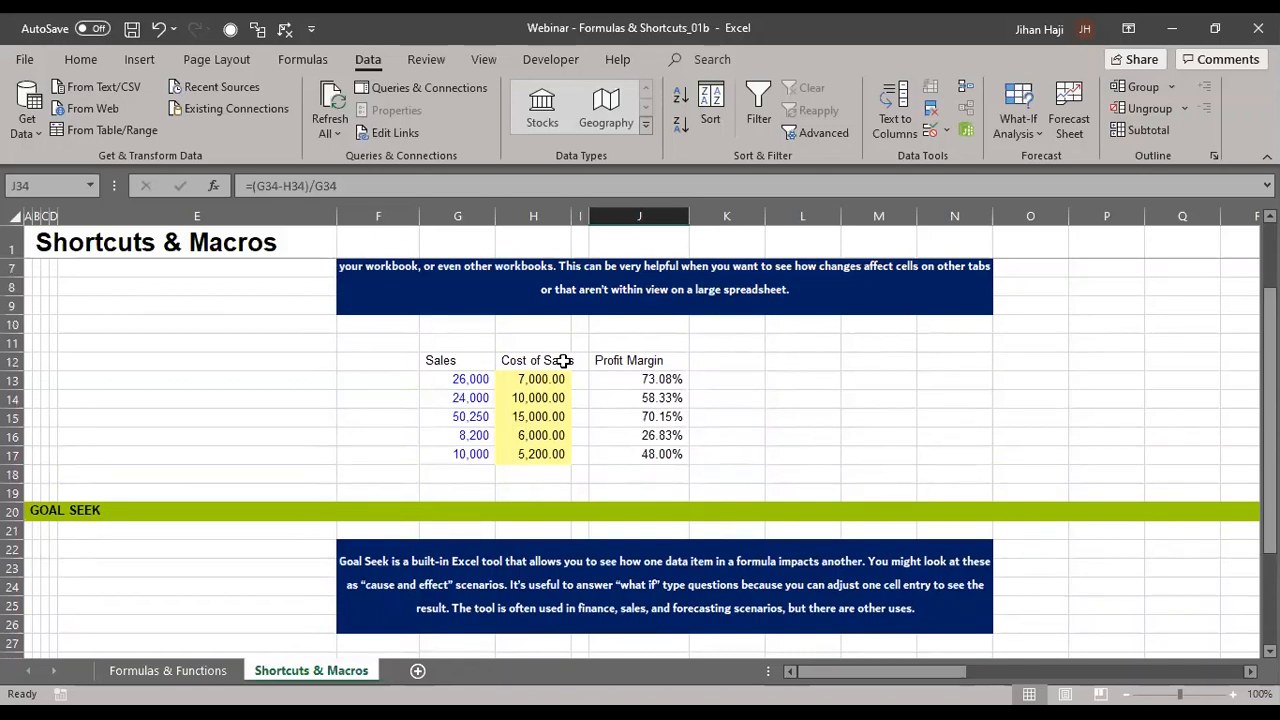
scroll(563, 360, "up", 1)
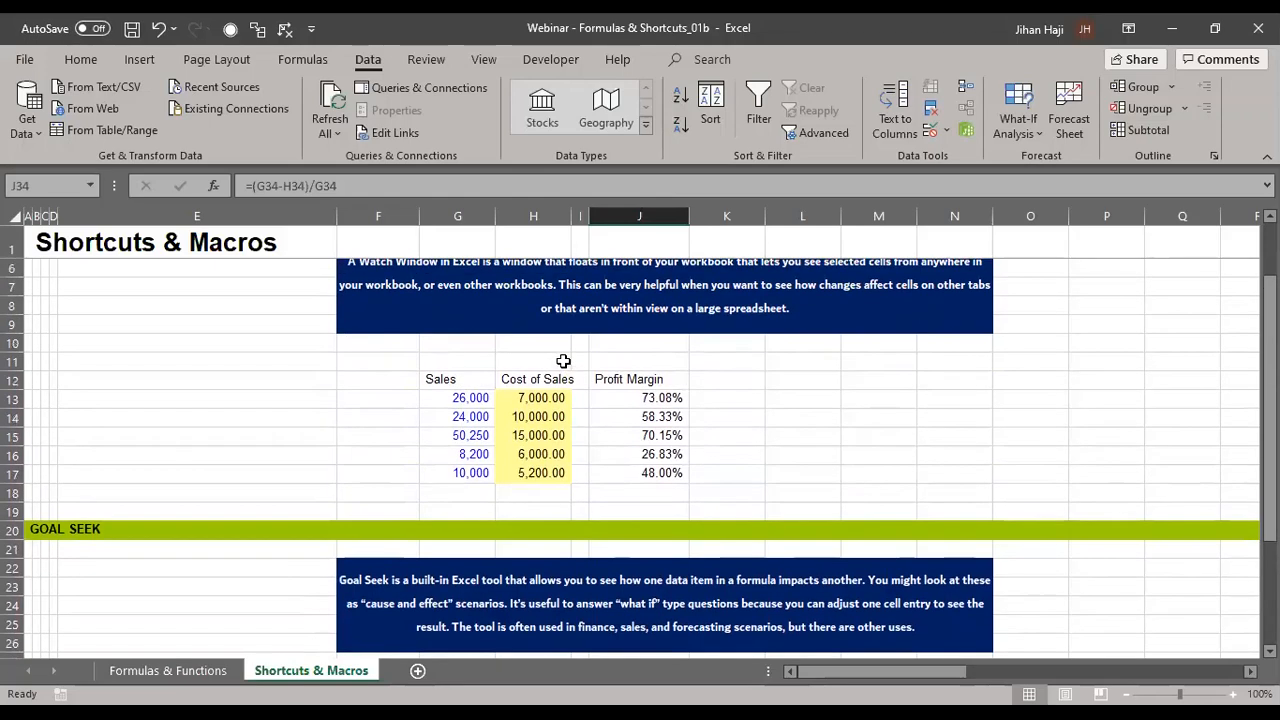
scroll(563, 360, "up", 1)
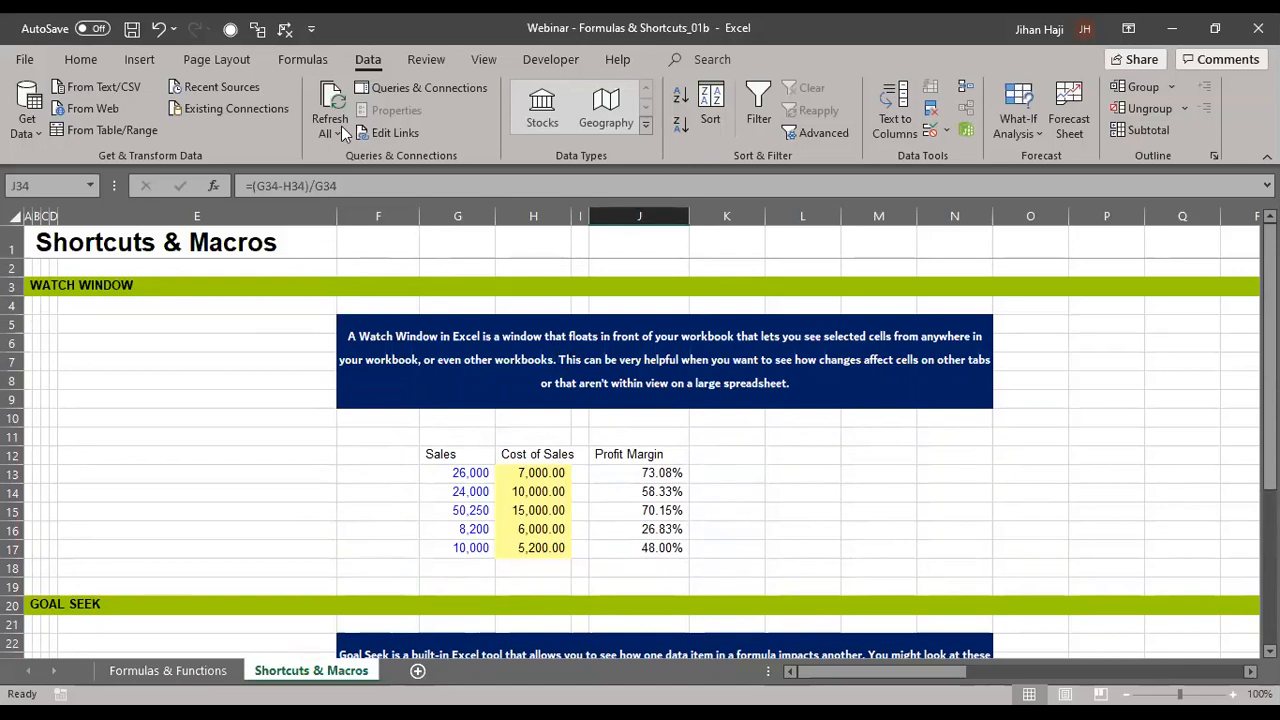
- Check that the Developer tab is enabled among the main tabs in Excel's ribbon customization options, and accept the options
left_click(574, 62)
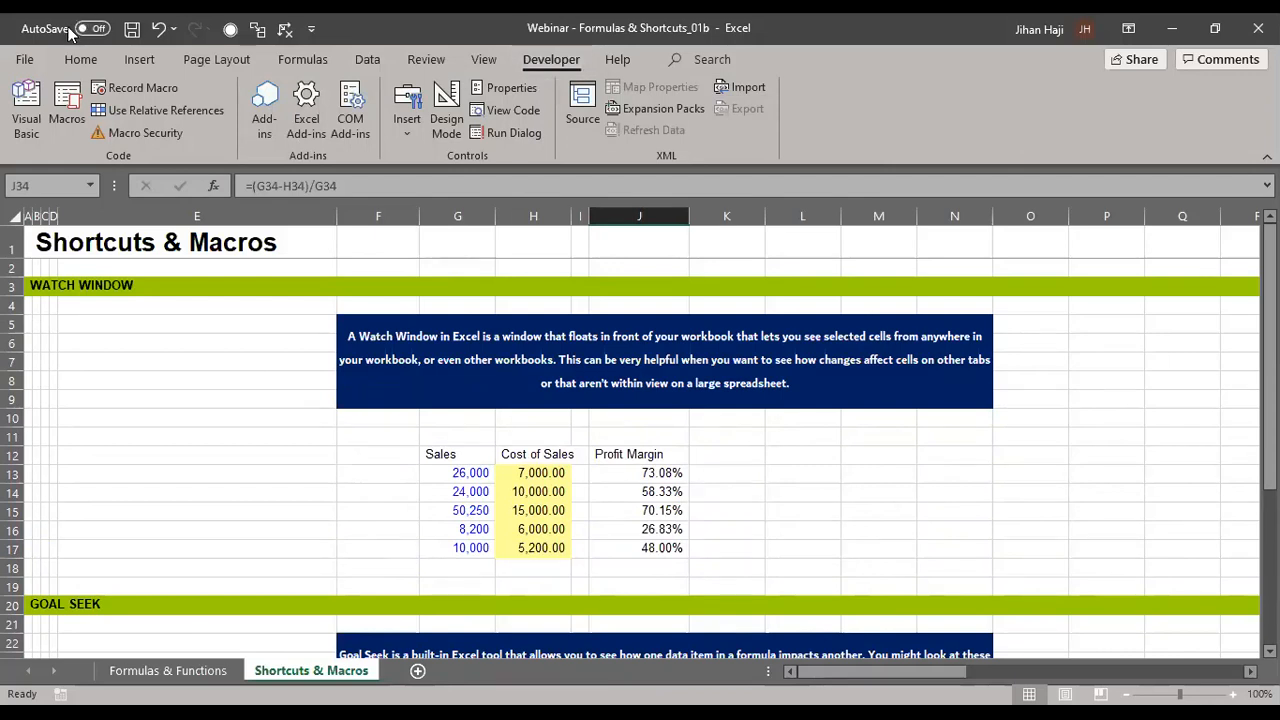
left_click(26, 60)
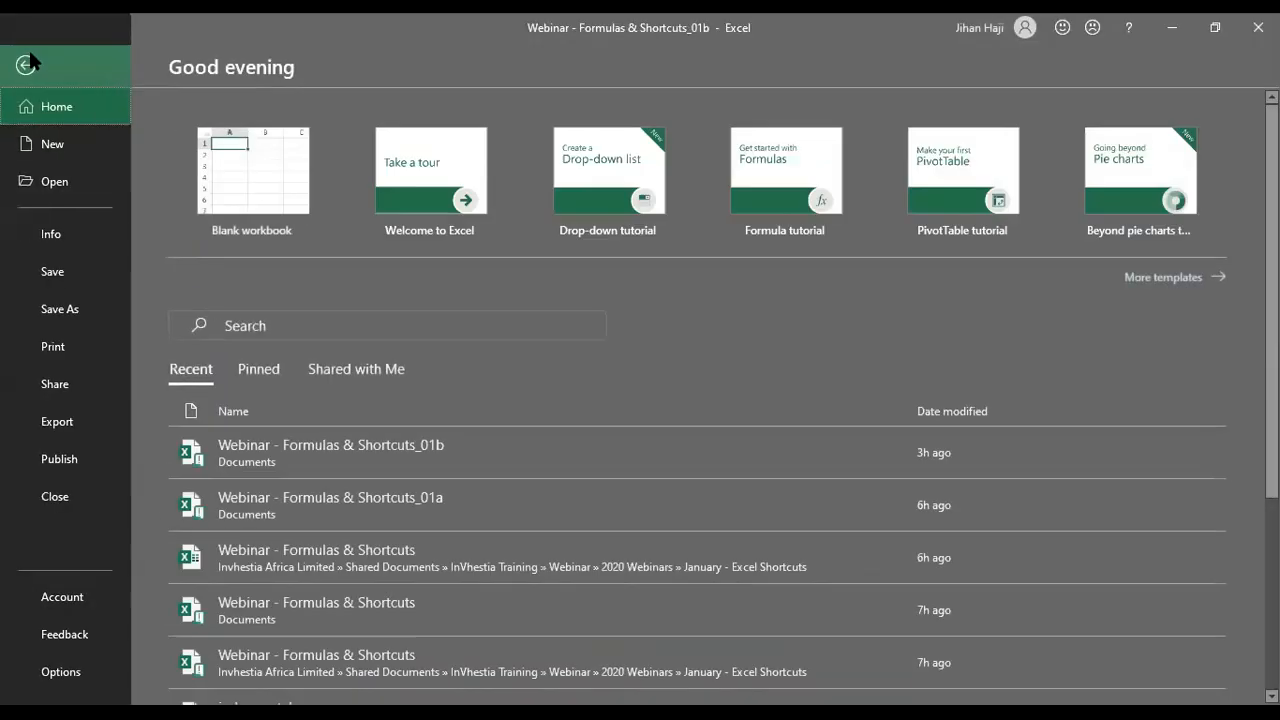
left_click(72, 674)
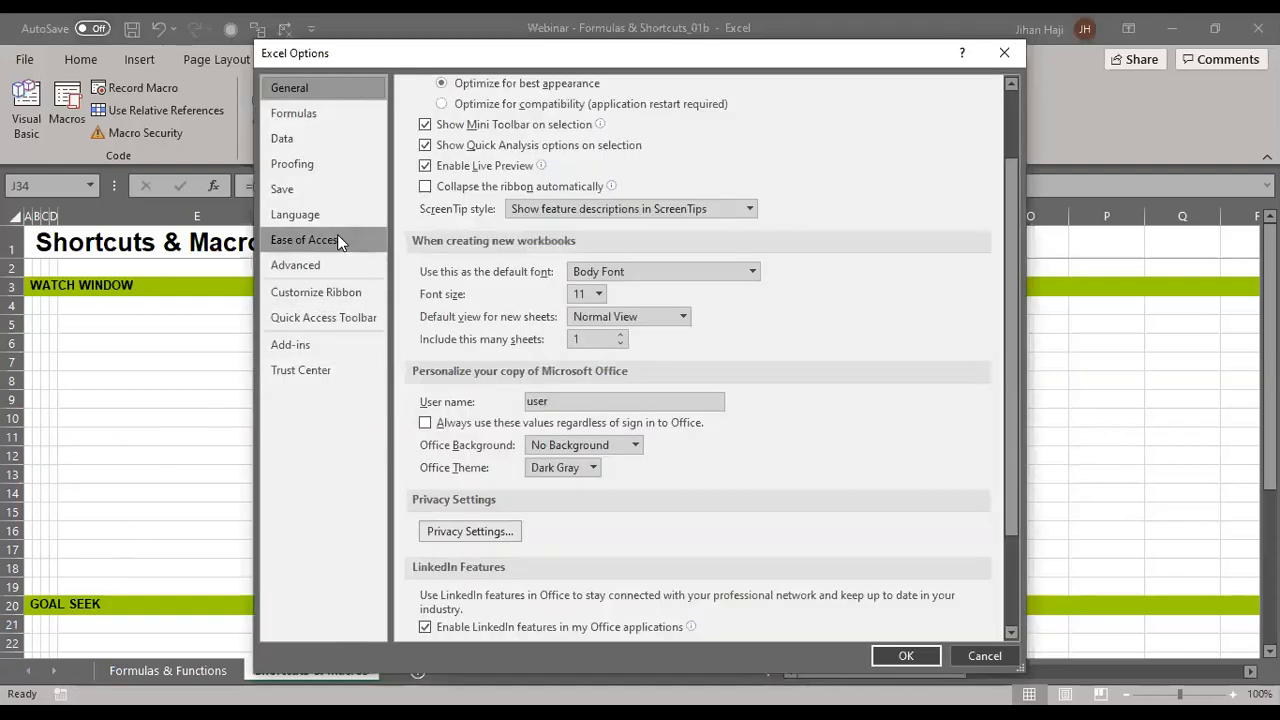
left_click(348, 300)
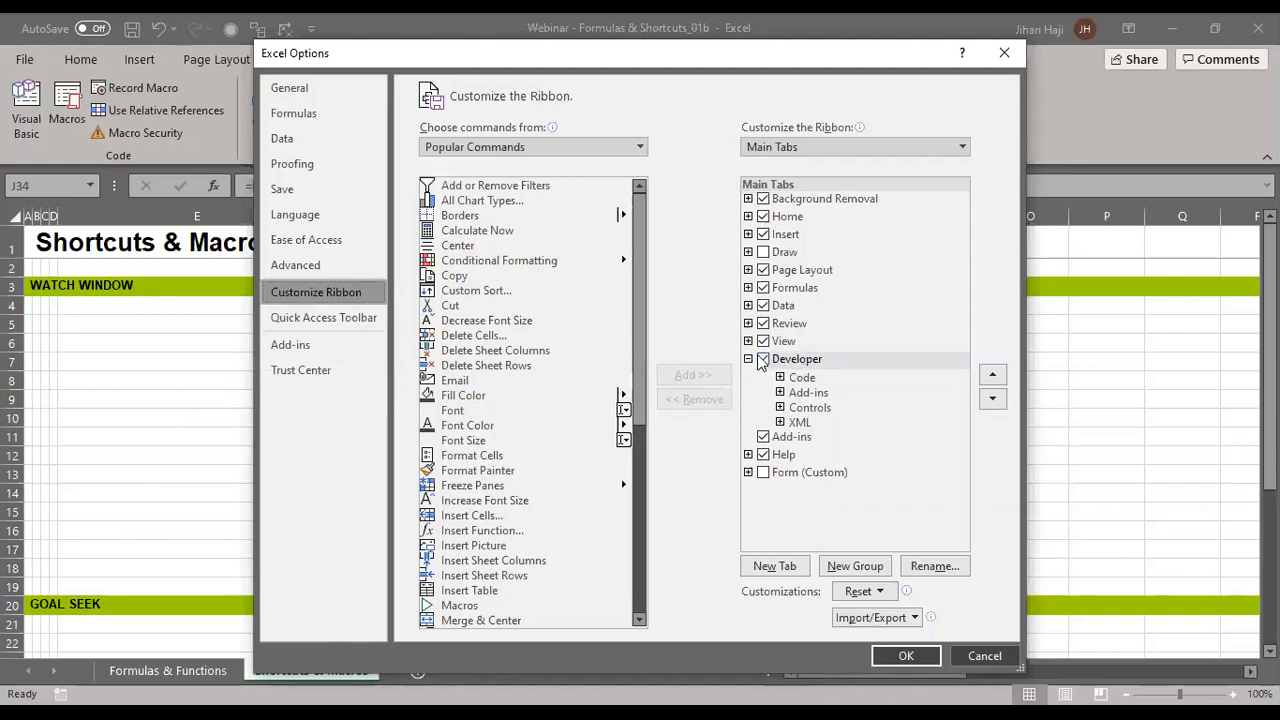
left_click(905, 656)
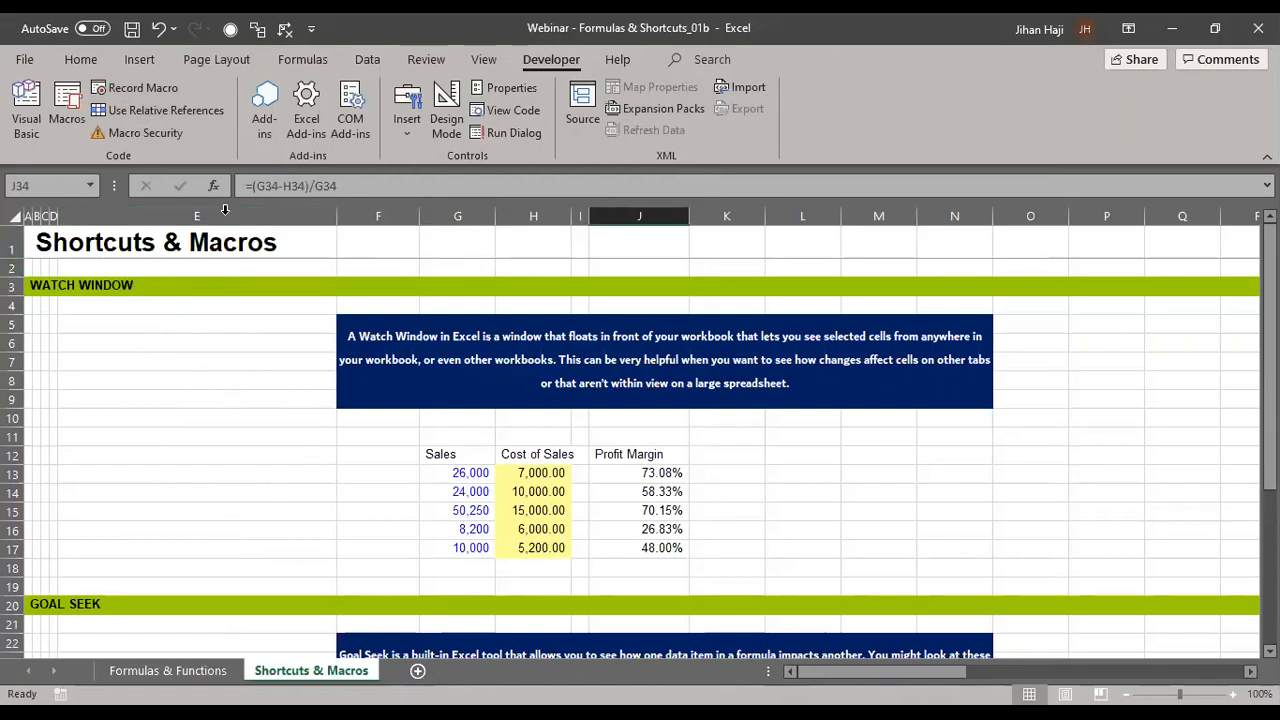
- View the list of macros in all open workbooks and close it without running or creating one
left_click(62, 108)
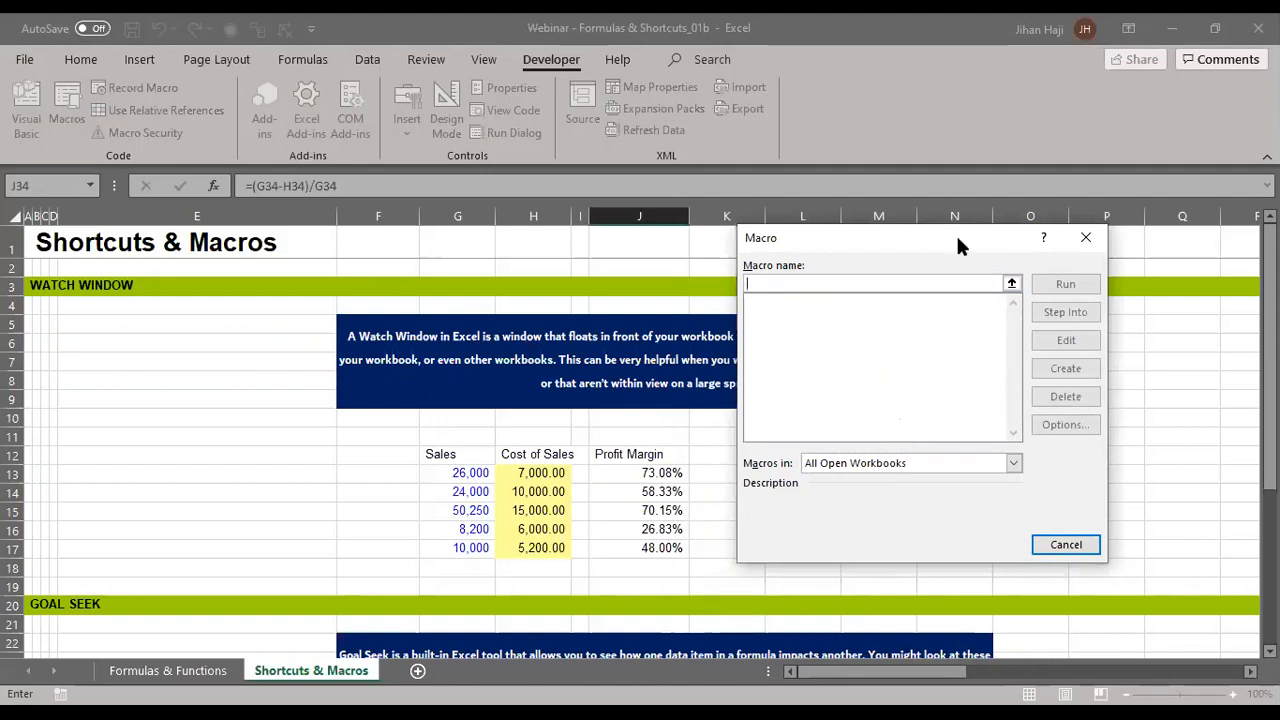
left_click_drag(956, 233, 996, 214)
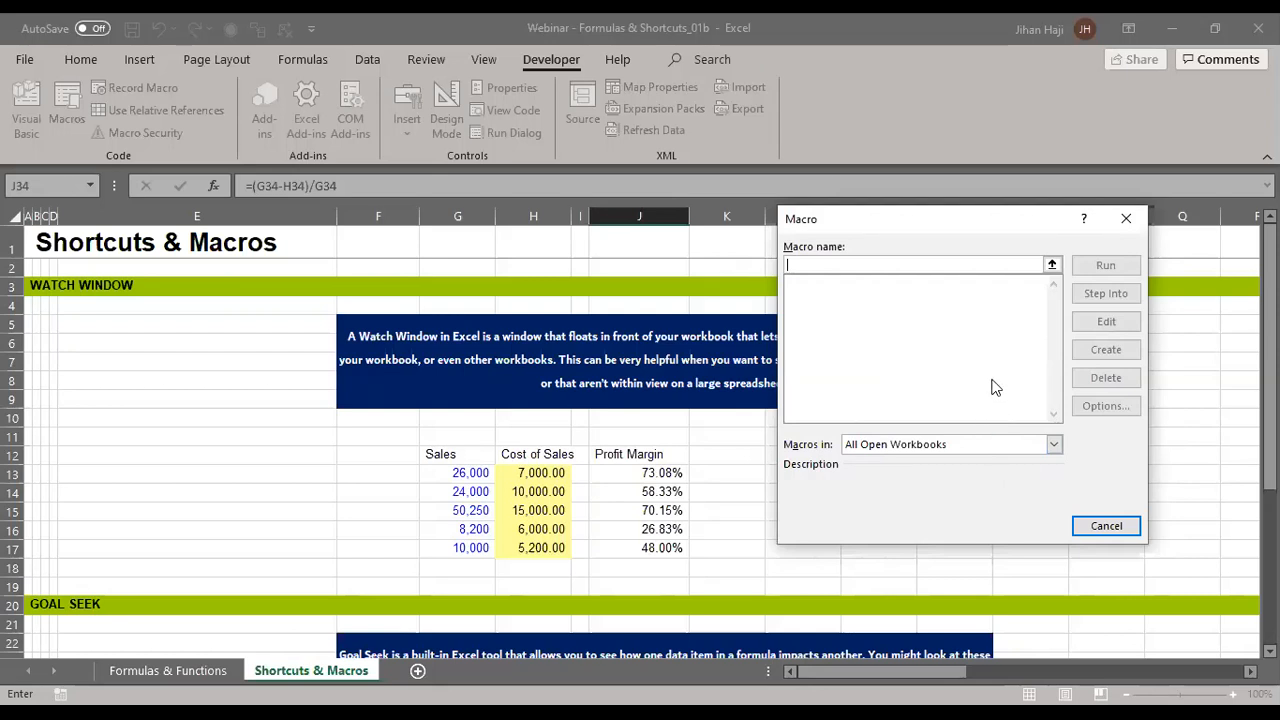
left_click(1107, 528)
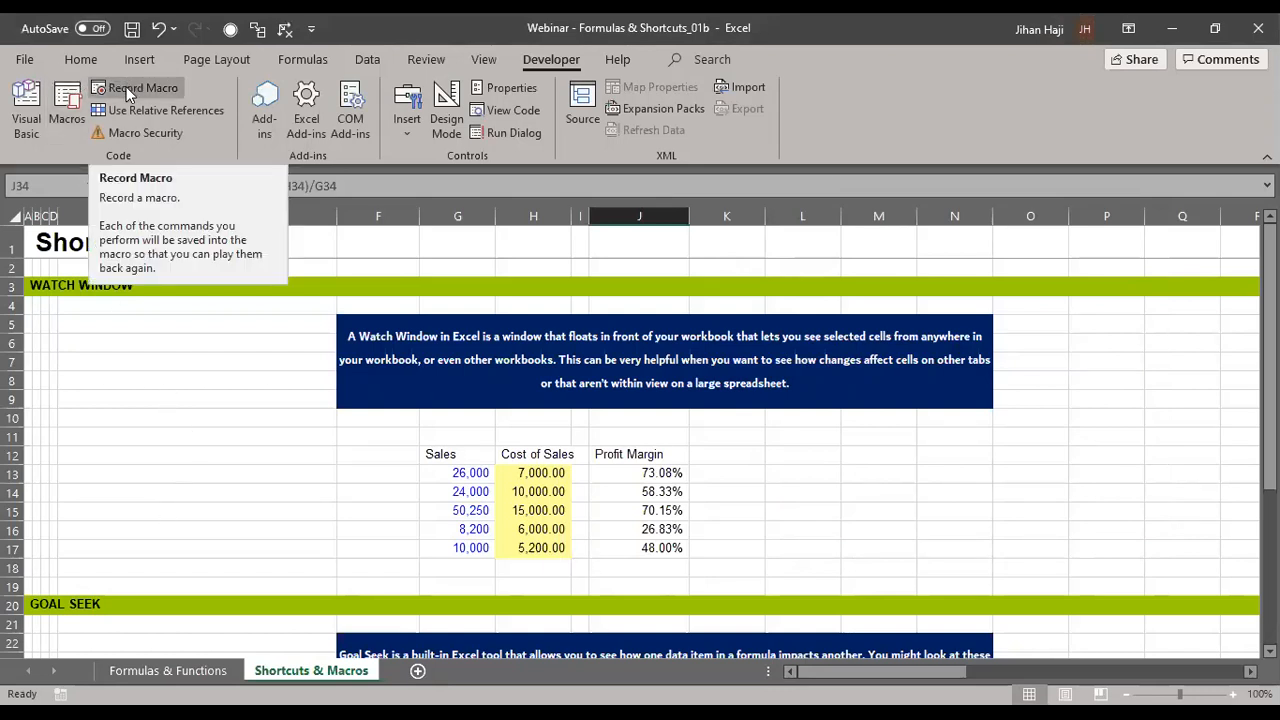
- Set up a new macro recording with the Sales heading in G12 selected, naming the macro Macro1
left_click(483, 453)
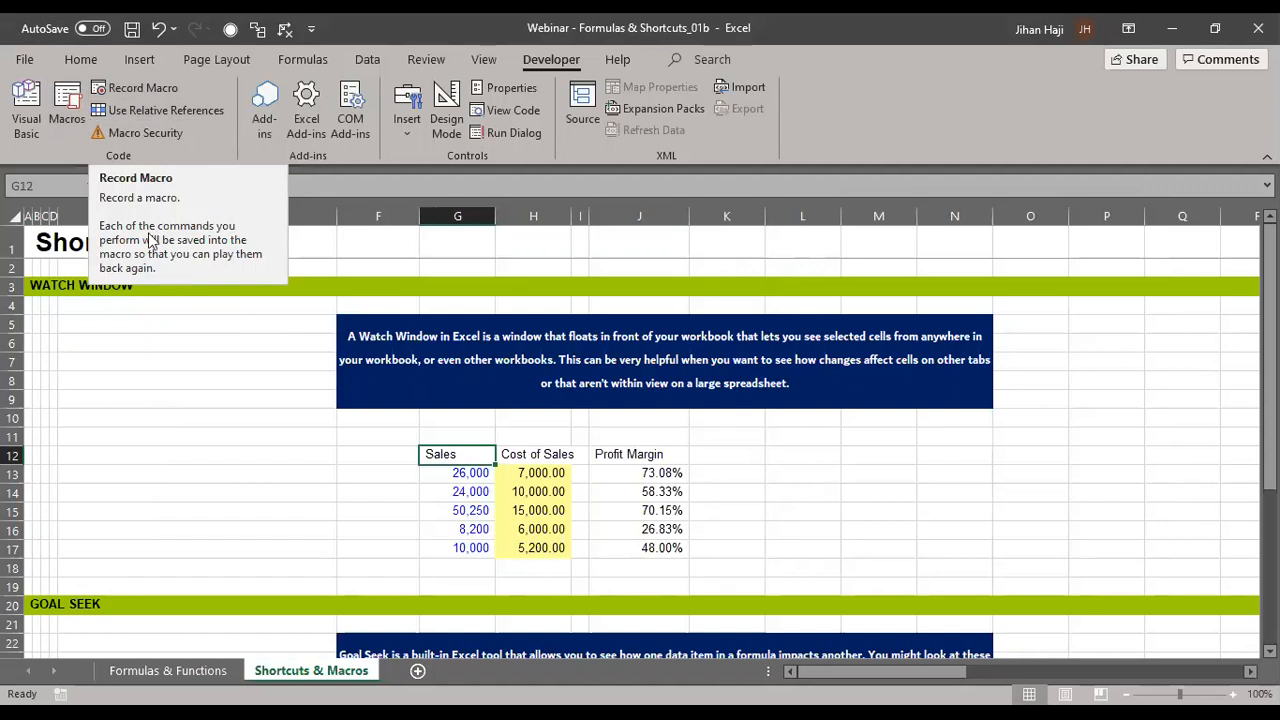
left_click(139, 90)
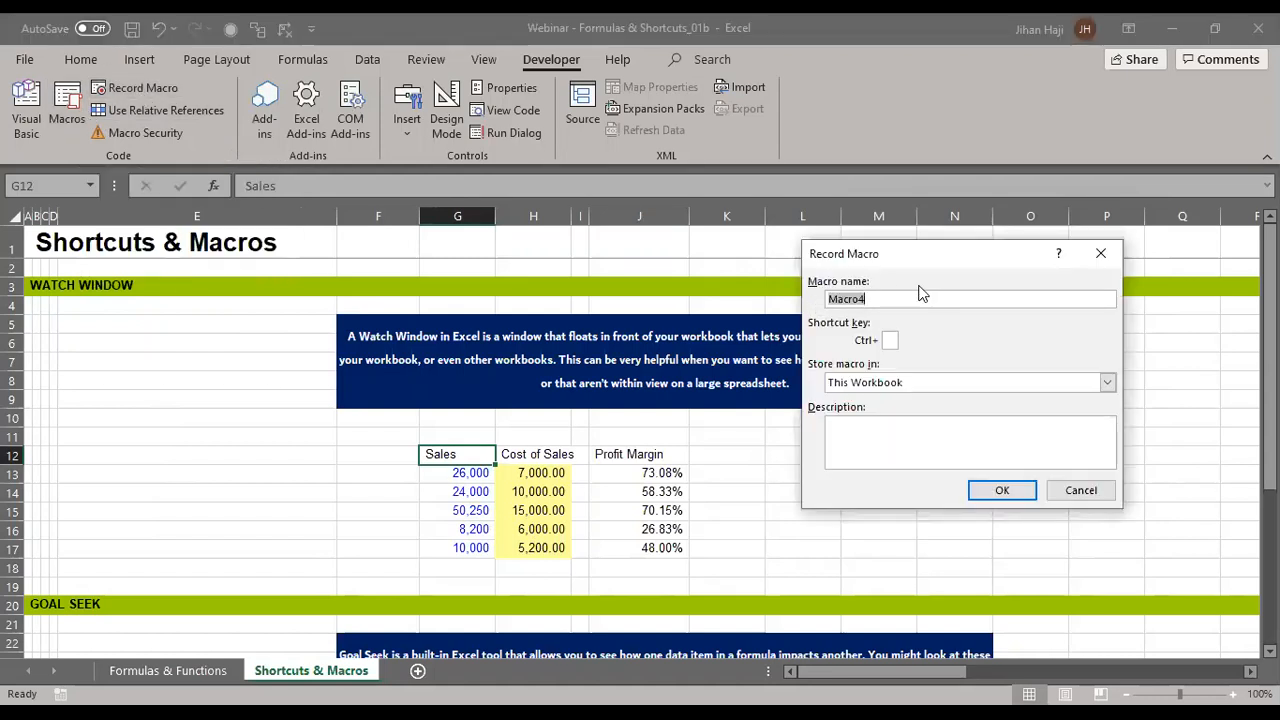
left_click(880, 299)
key("BackSpace")
type("1")
- Describe the macro as "Bolden and Underline a Heading", assign it the shortcut letter w, and start recording in this workbook
left_click(911, 444)
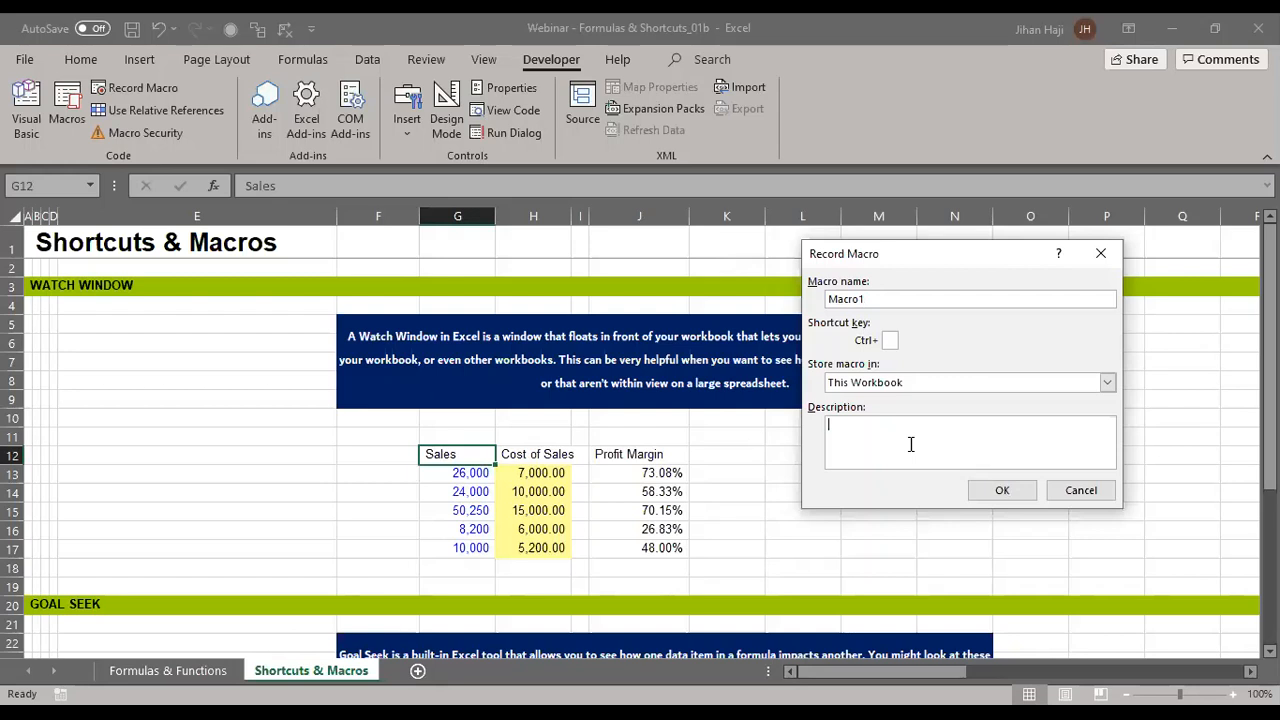
type("Bolden ad")
key("BackSpace")
type("nd Underline a Heading")
left_click(890, 339)
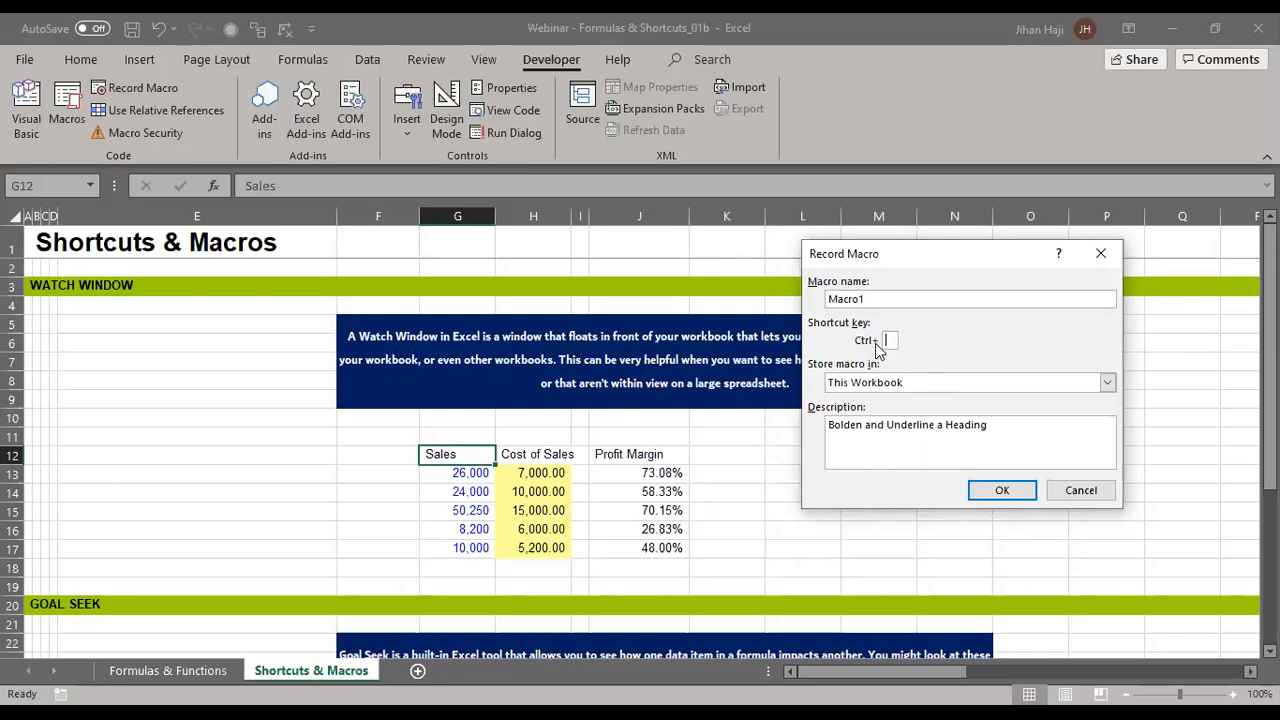
type("w")
left_click(1002, 494)
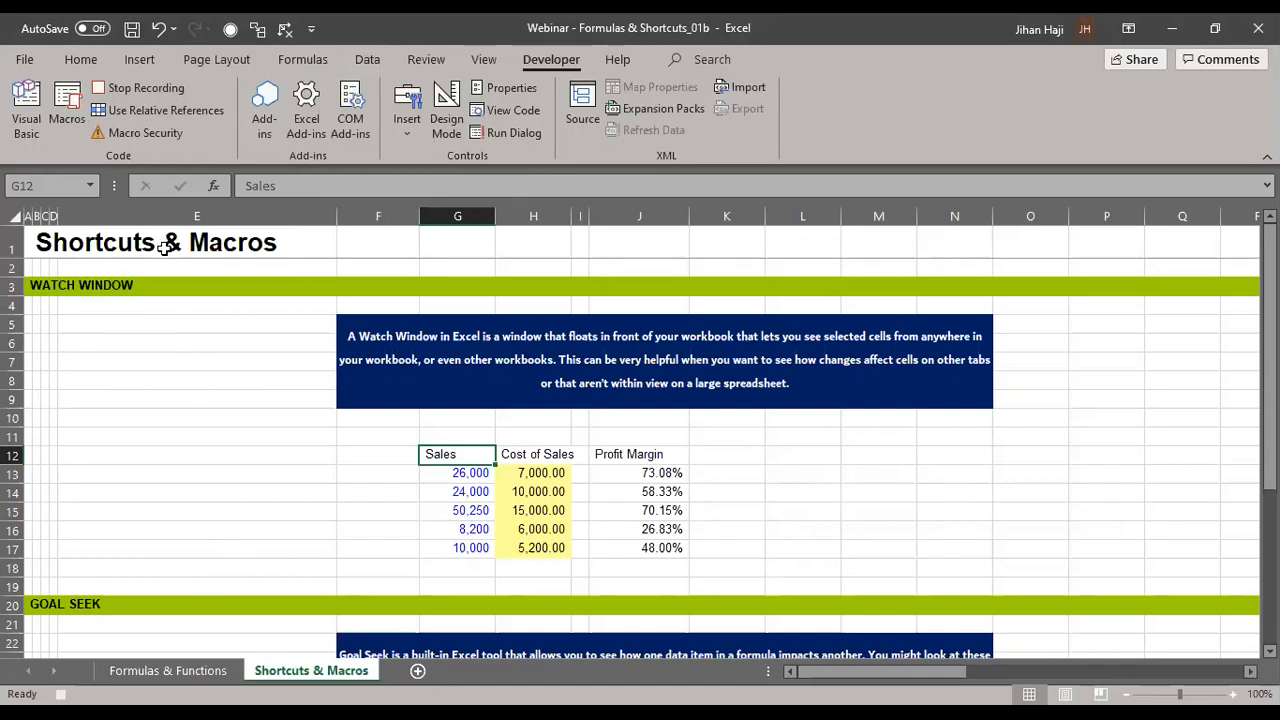
- Make the Sales heading in G12 bold and underlined, and stop the macro recording
left_click(81, 59)
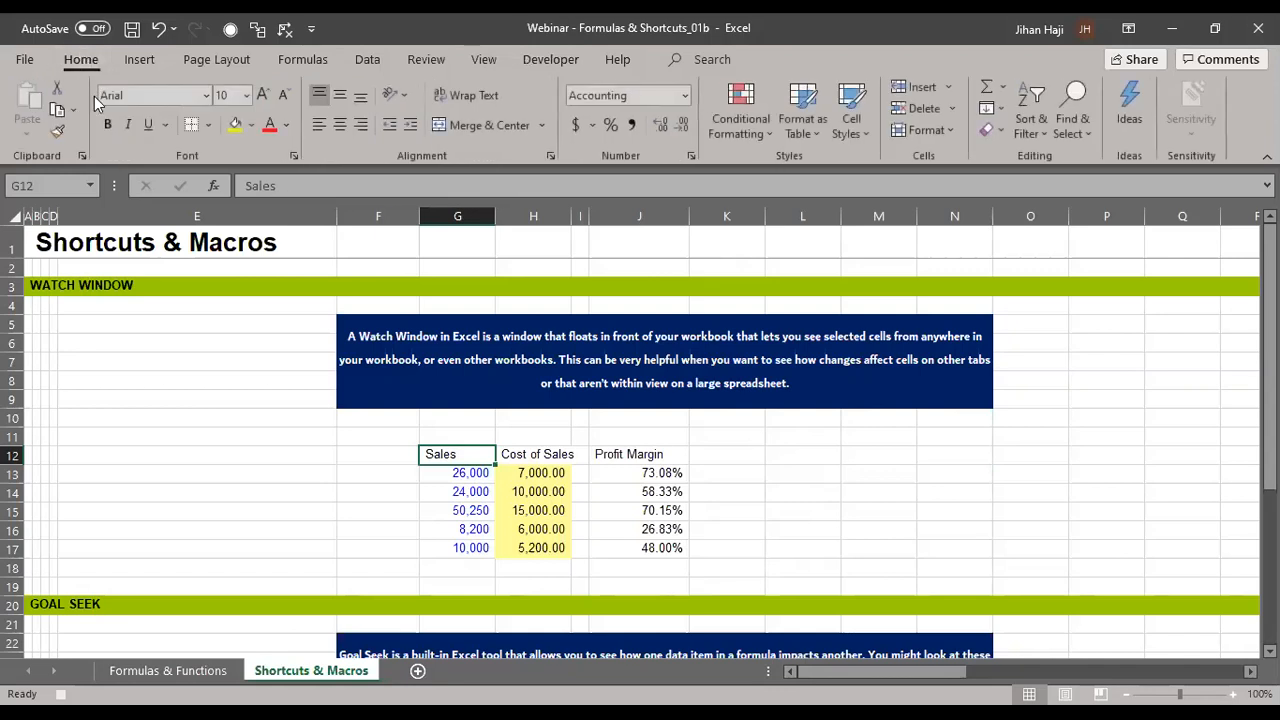
left_click(107, 122)
left_click(147, 123)
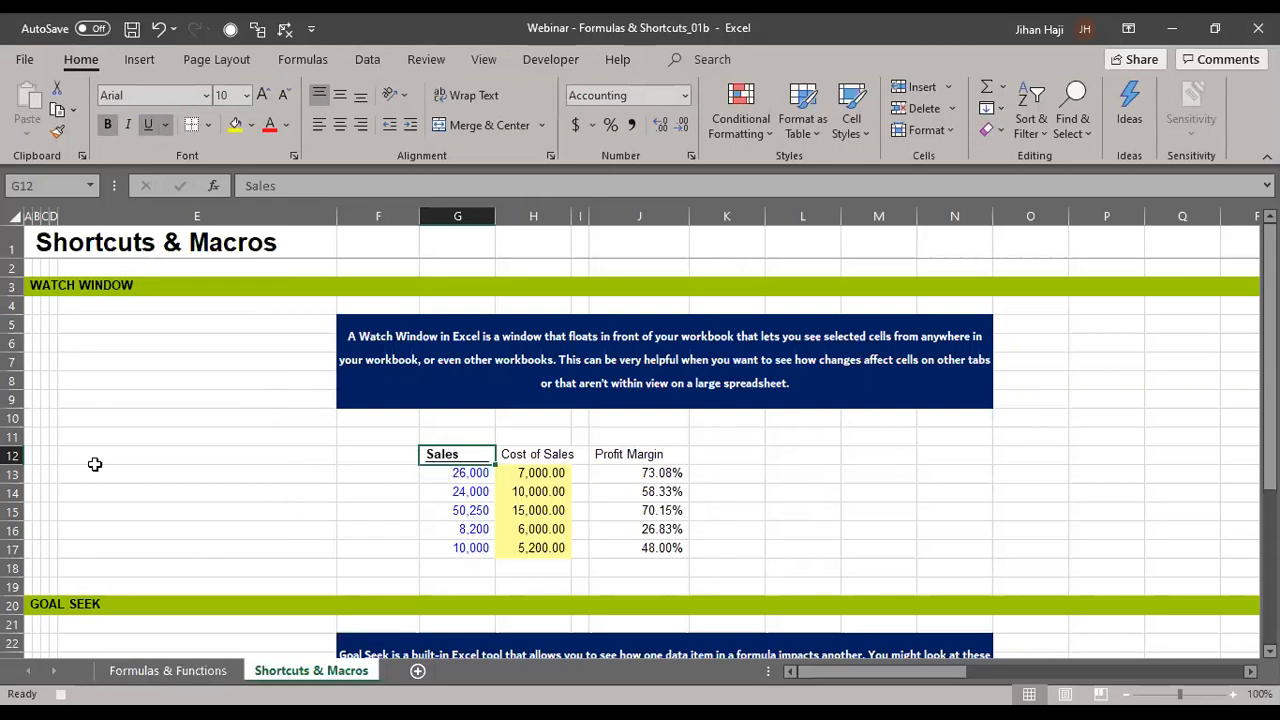
left_click(551, 59)
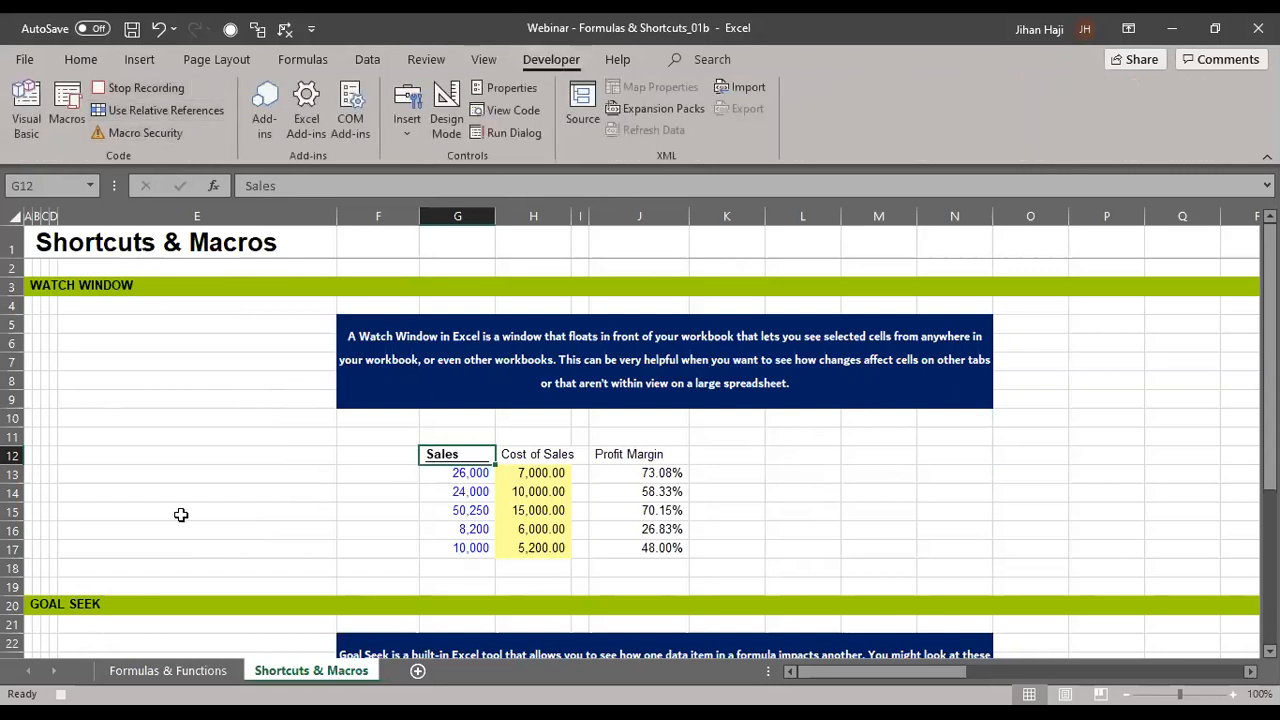
left_click(135, 86)
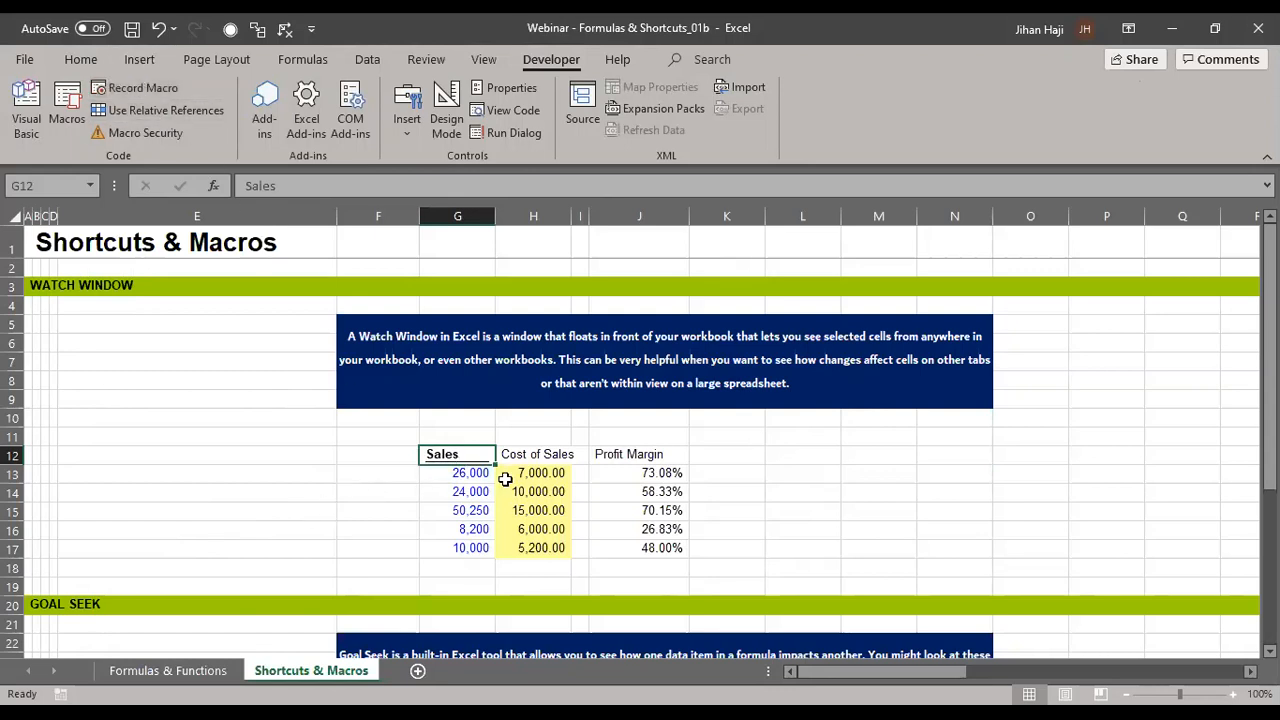
- Run the recorded heading macro on Cost of Sales in H12 and Profit Margin in J12
key("Right")
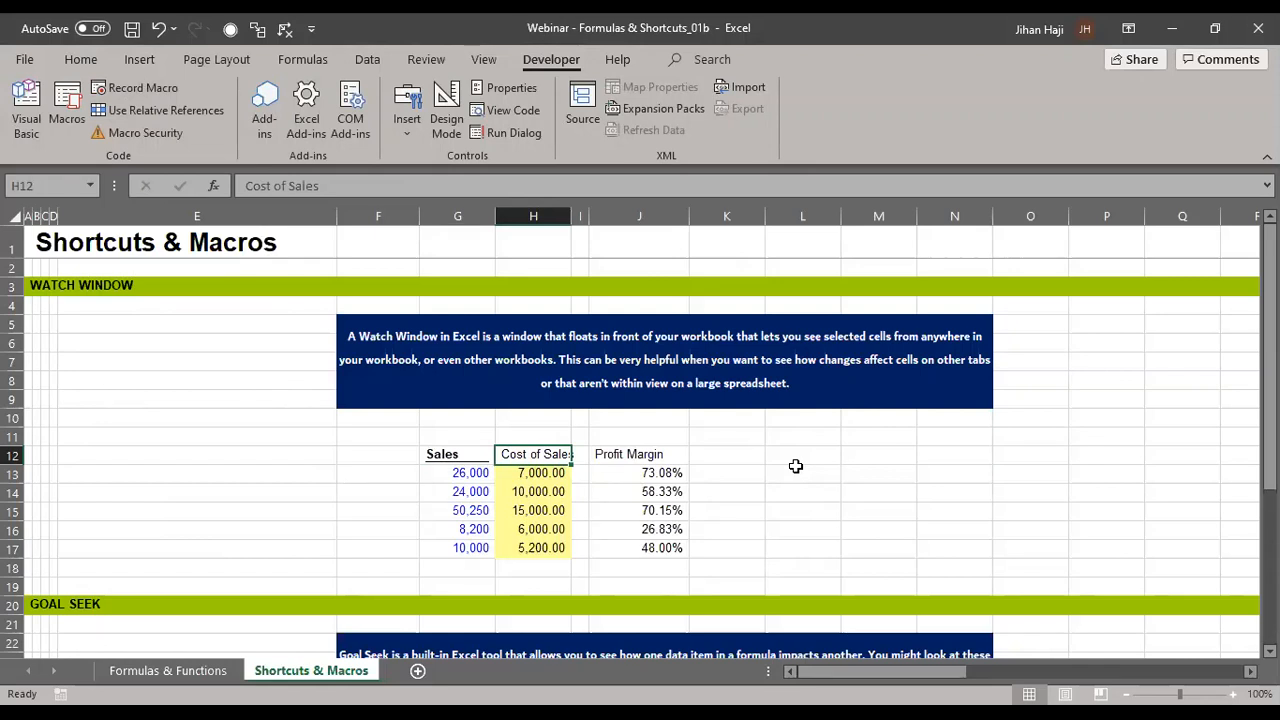
key("ctrl+b")
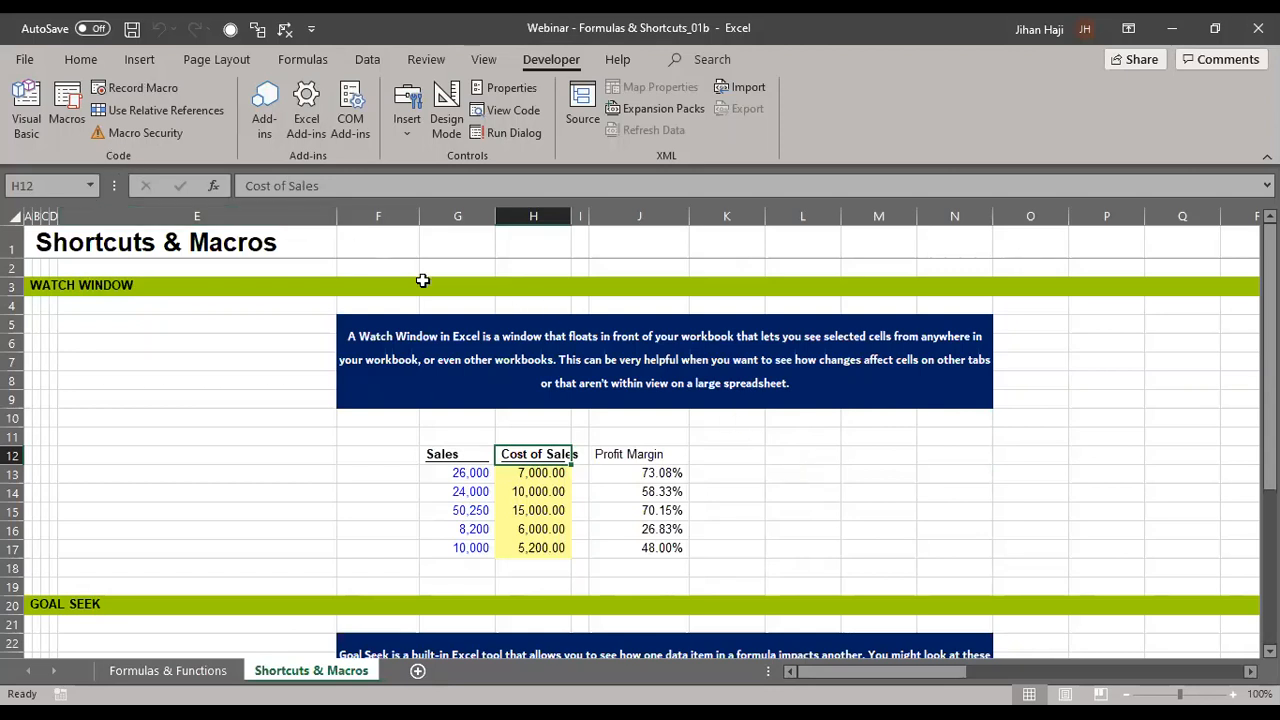
left_click(653, 454)
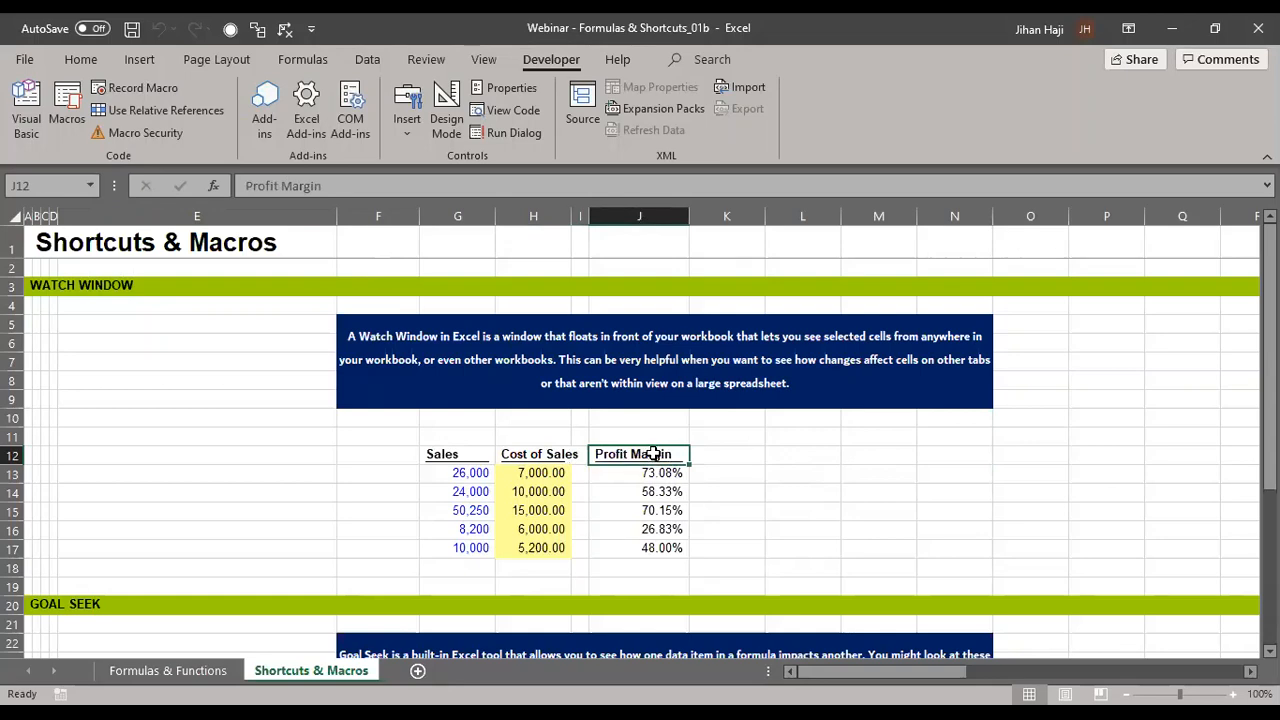
- Run the heading macro on the Unit heading in E29 of the Goal Seek table
scroll(653, 454, "down", 5)
scroll(653, 454, "down", 1)
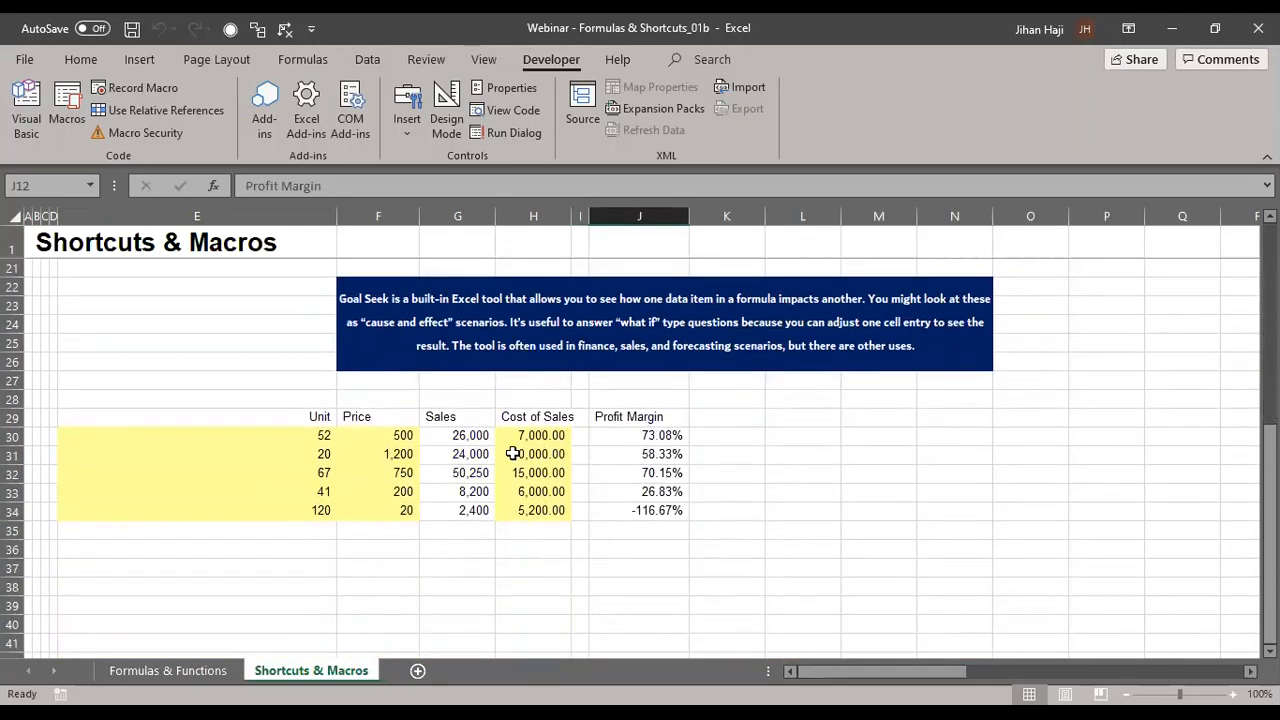
left_click(309, 420)
key("ctrl+shift+u")
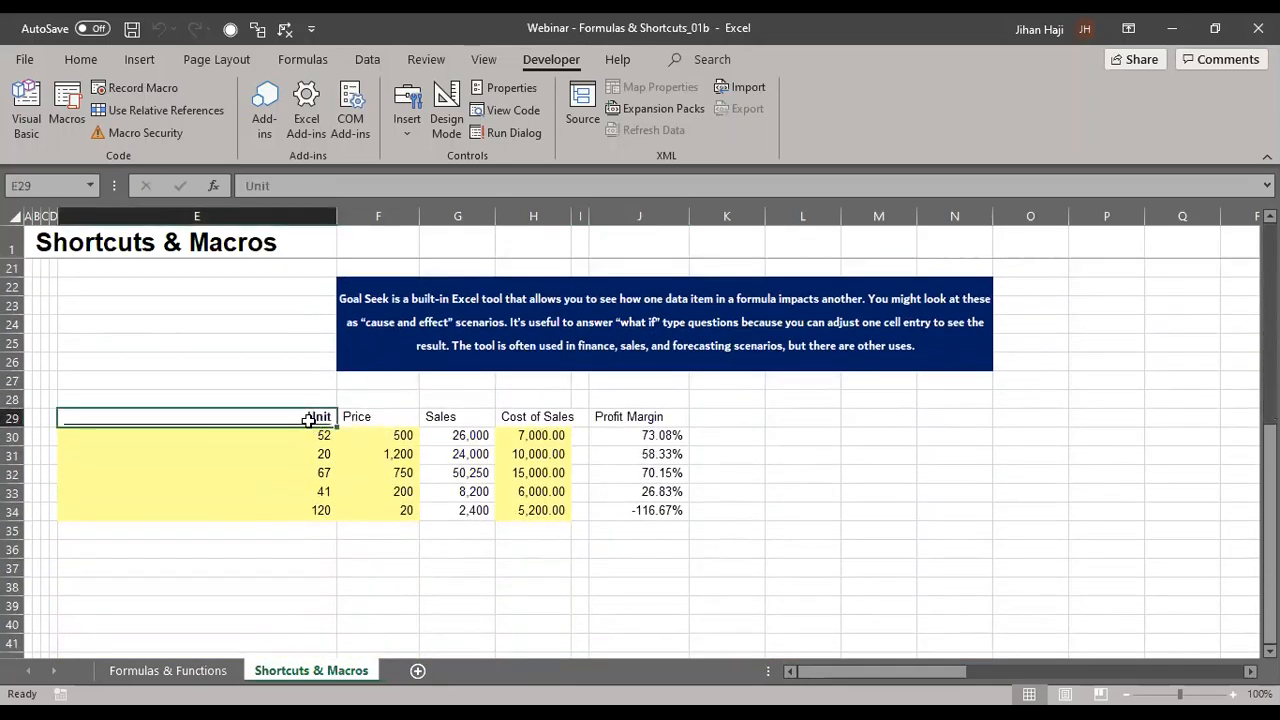
- Apply the heading macro to the remaining Goal Seek headings from Price to Profit Margin in F29:J29, and clear the selection
key("Right")
key("shift+Right")
key("shift+Right")
key("alt+h")
key("o")
key("i")
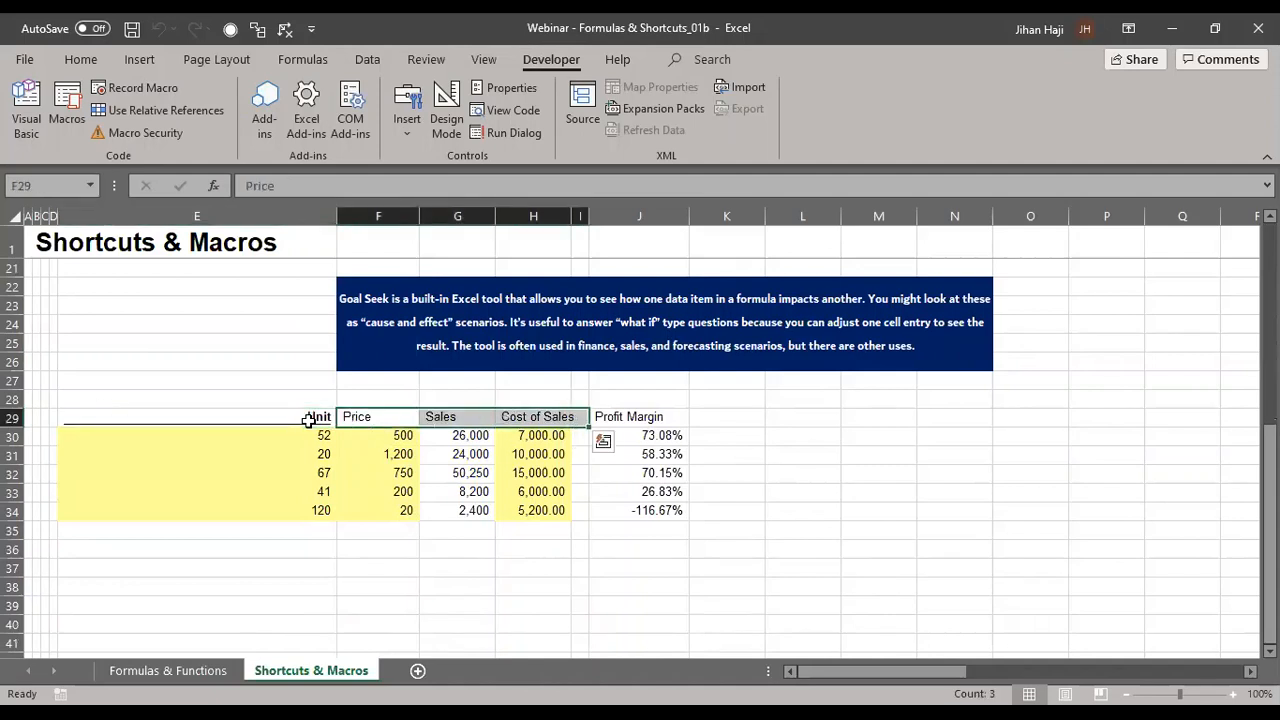
key("shift+Right")
key("shift+Right")
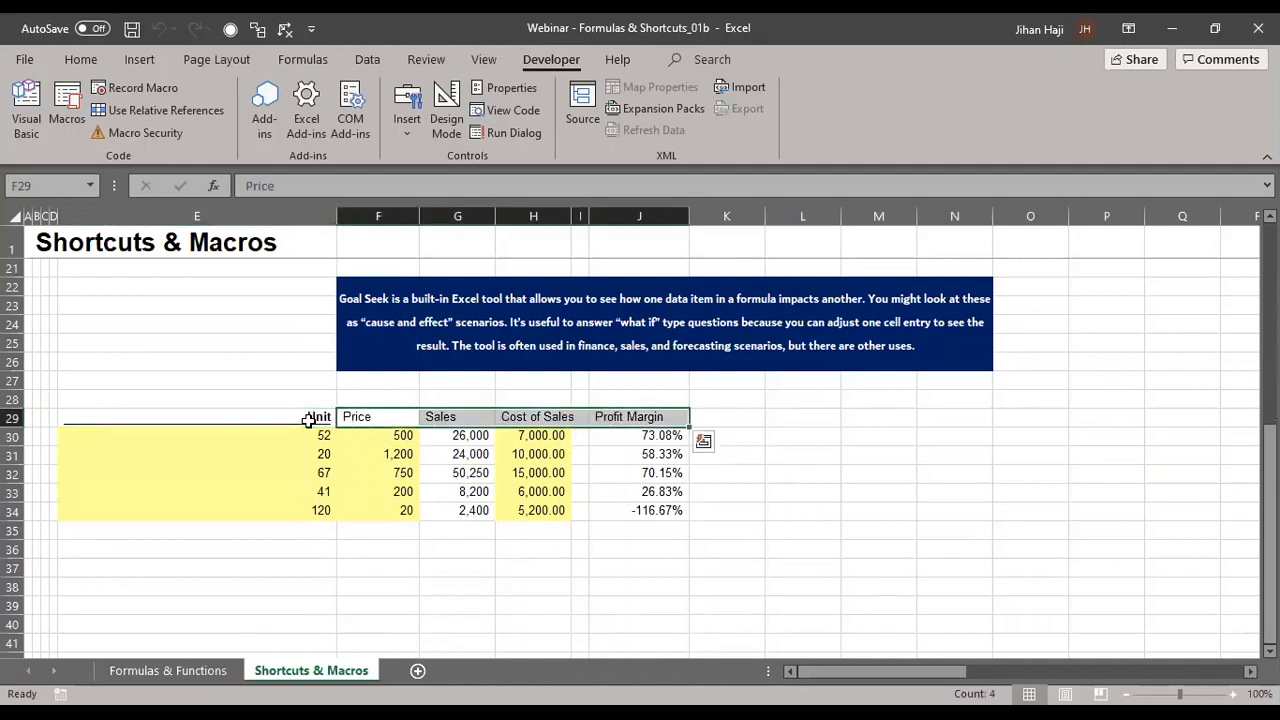
key("ctrl+shift+u")
left_click(788, 480)
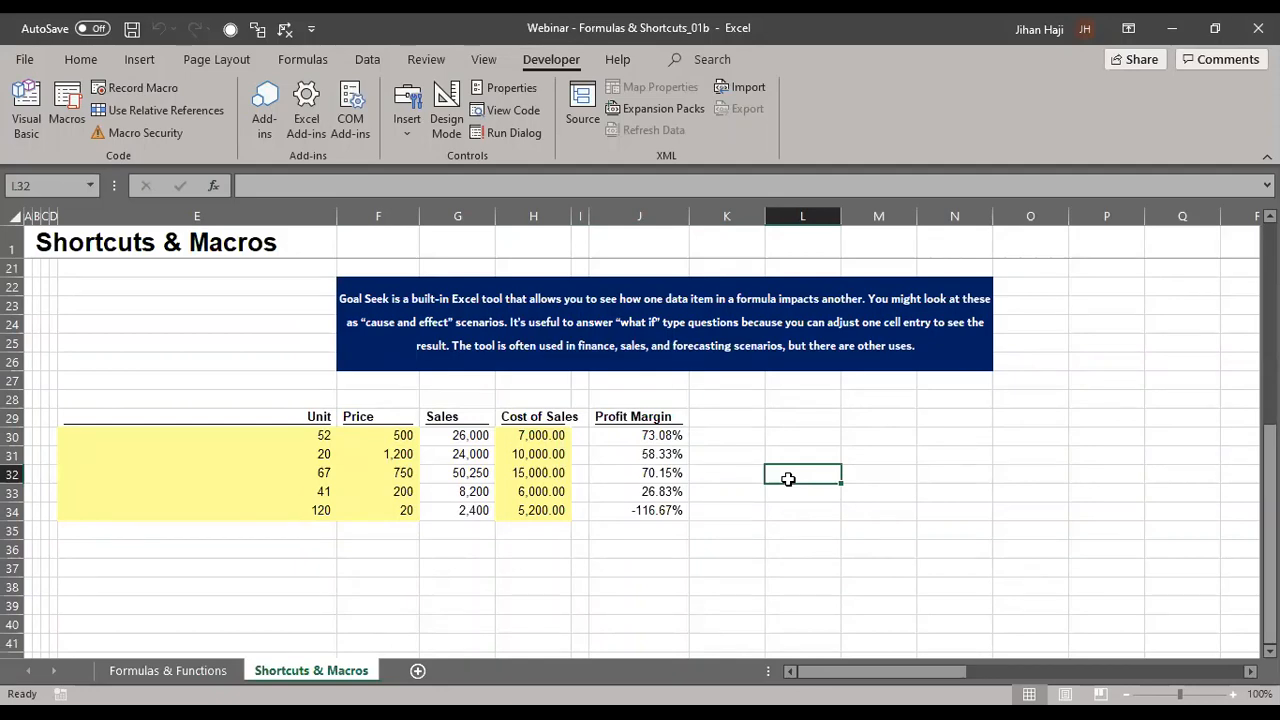
scroll(788, 479, "up", 4)
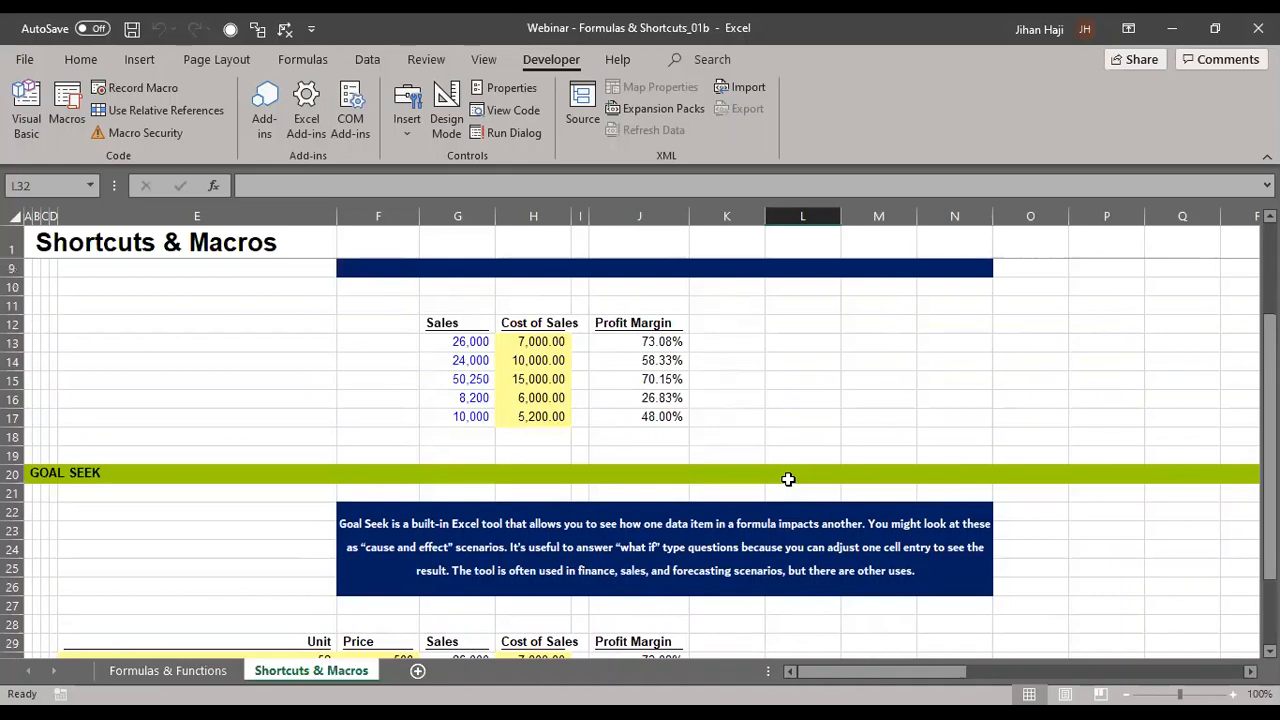
scroll(788, 479, "down", 2)
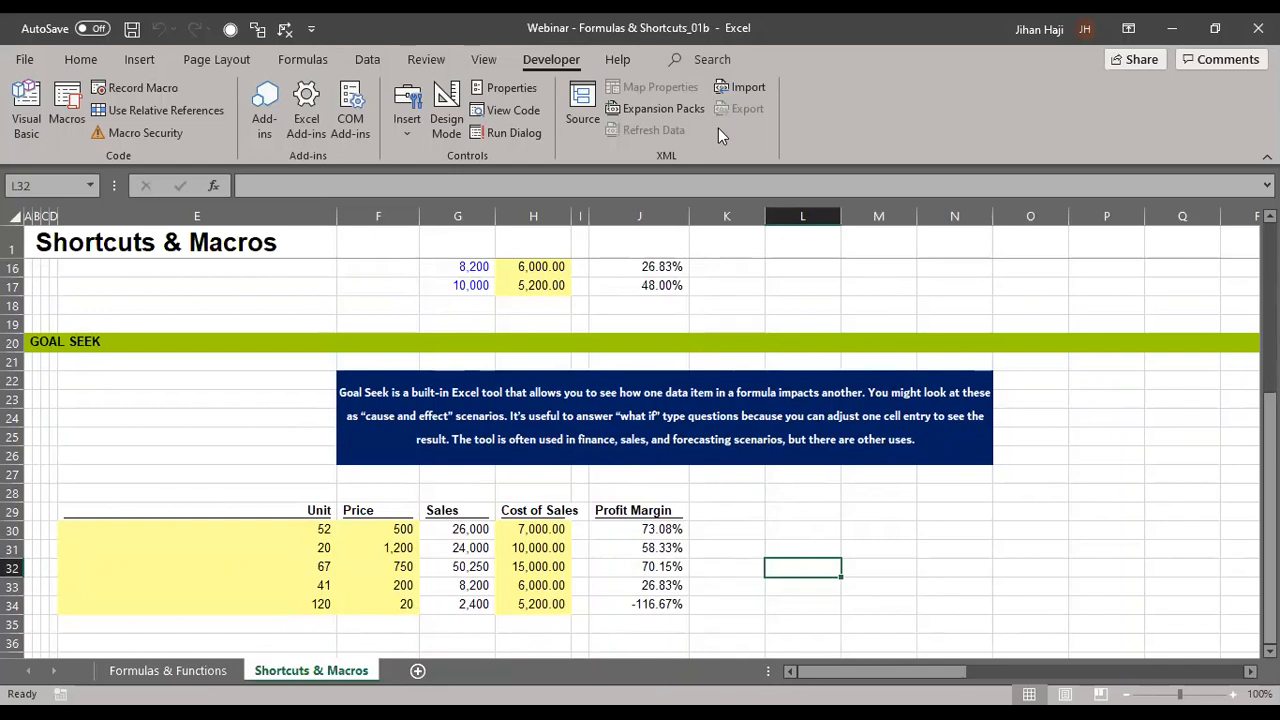
key("alt+Tab")
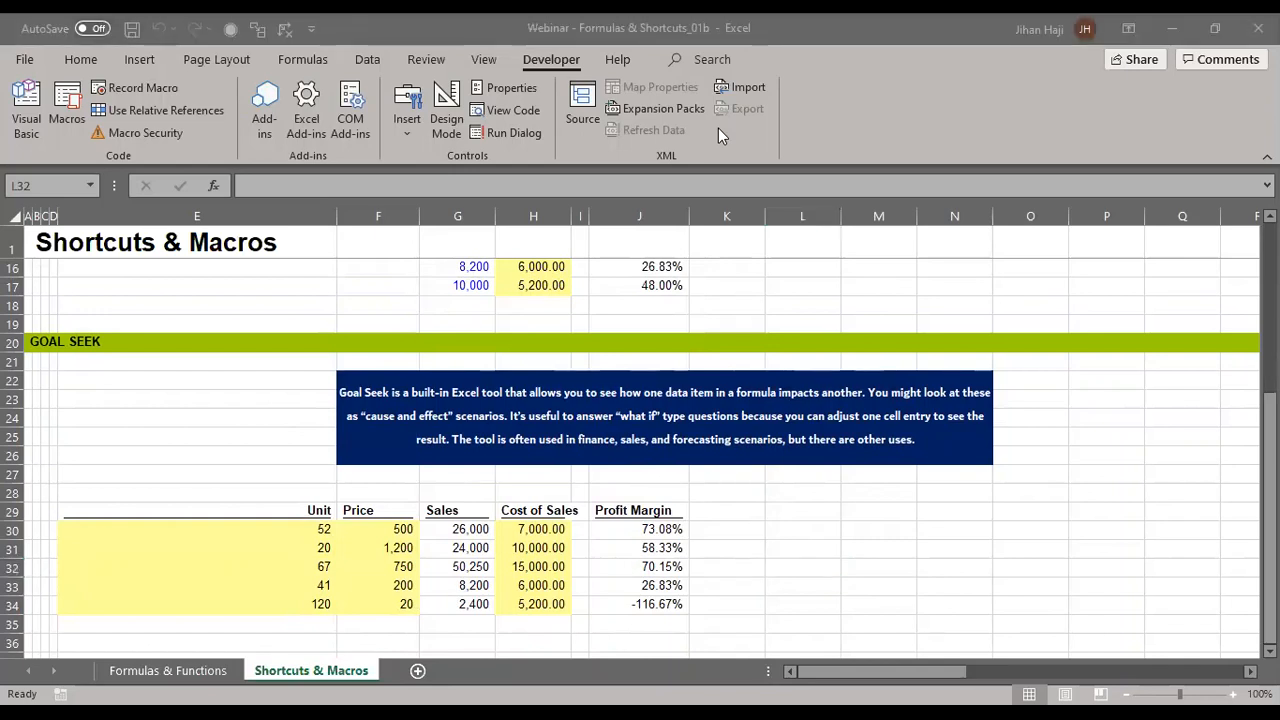